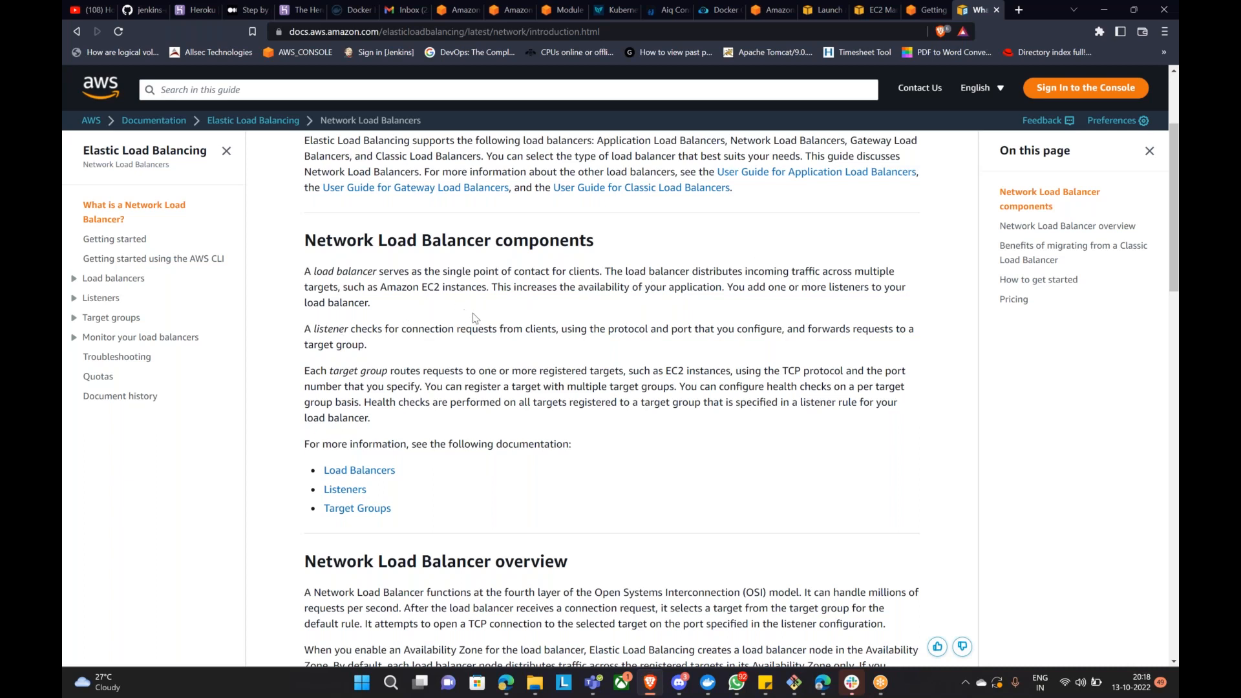
Step: Scroll through the load balancer guide and highlight the OSI abbreviation in the overview
{"action": "scroll", "coordinate": [836, 287], "scroll_direction": "up", "scroll_amount": 3}
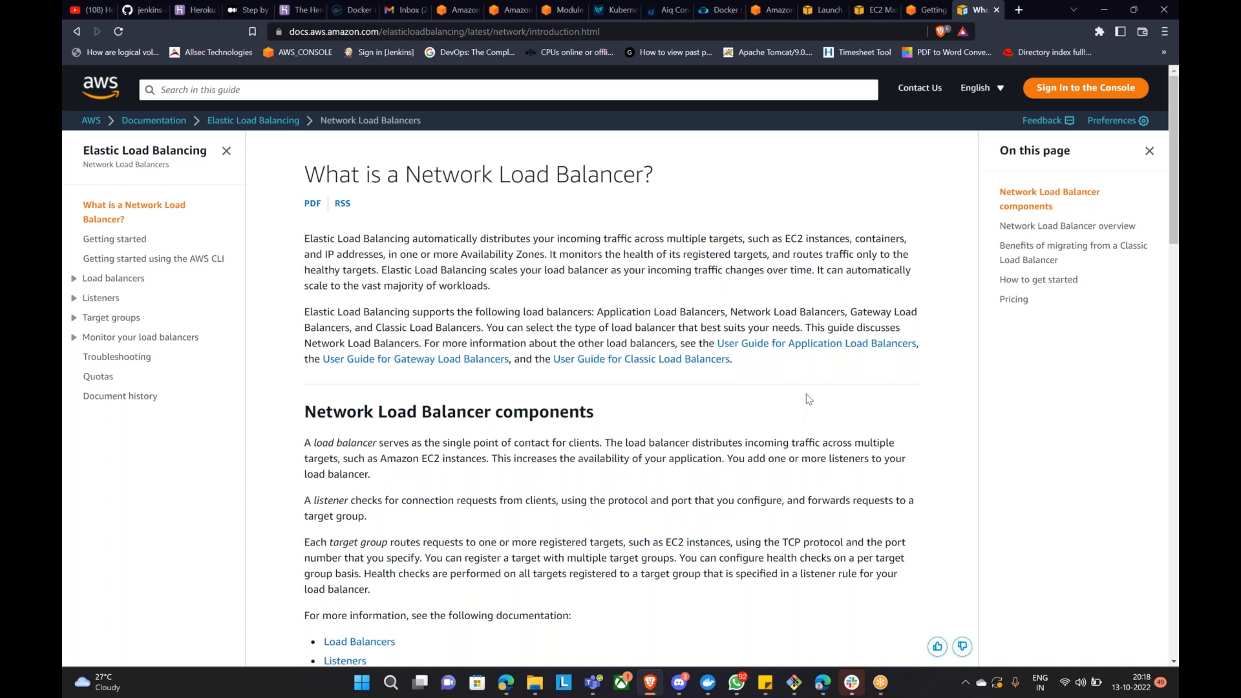
{"action": "scroll", "coordinate": [831, 371], "scroll_direction": "down", "scroll_amount": 7}
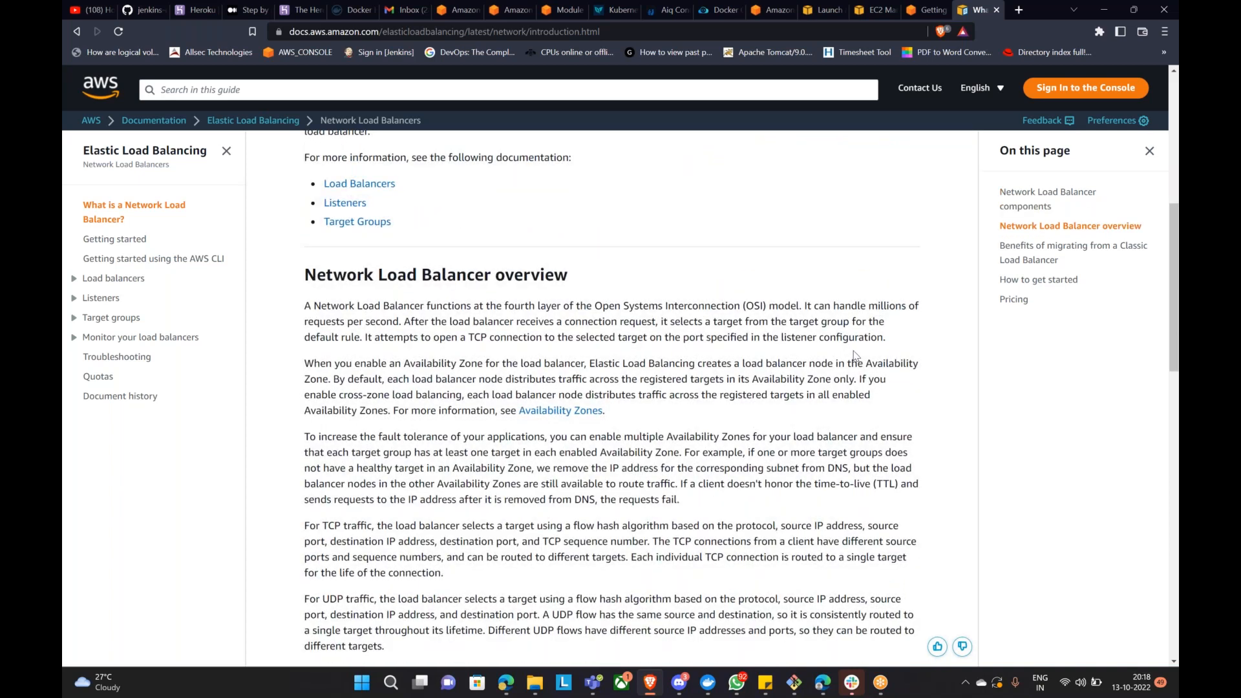
{"action": "scroll", "coordinate": [854, 355], "scroll_direction": "down", "scroll_amount": 1}
{"action": "scroll", "coordinate": [854, 355], "scroll_direction": "down", "scroll_amount": 2}
{"action": "left_click_drag", "start_coordinate": [743, 175], "coordinate": [768, 174]}
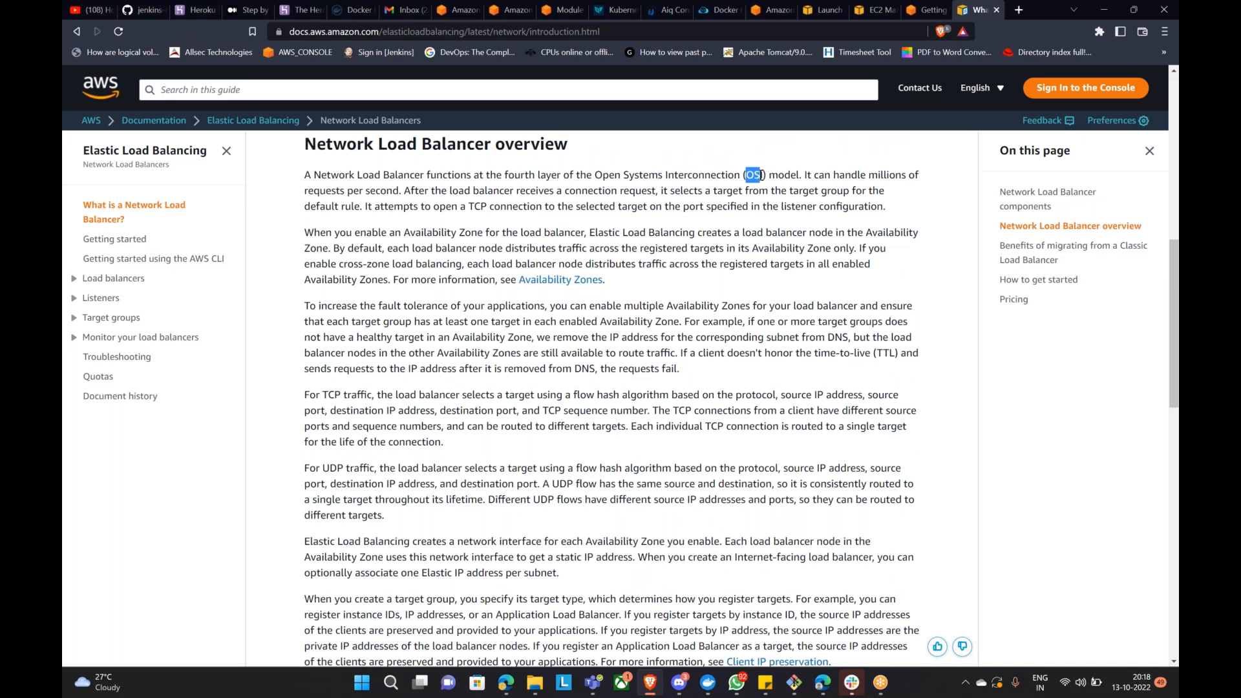
{"action": "left_click_drag", "start_coordinate": [761, 174], "coordinate": [752, 175]}
{"action": "left_click_drag", "start_coordinate": [748, 182], "coordinate": [764, 175]}
{"action": "scroll", "coordinate": [707, 268], "scroll_direction": "down", "scroll_amount": 1}
{"action": "scroll", "coordinate": [707, 268], "scroll_direction": "down", "scroll_amount": 4}
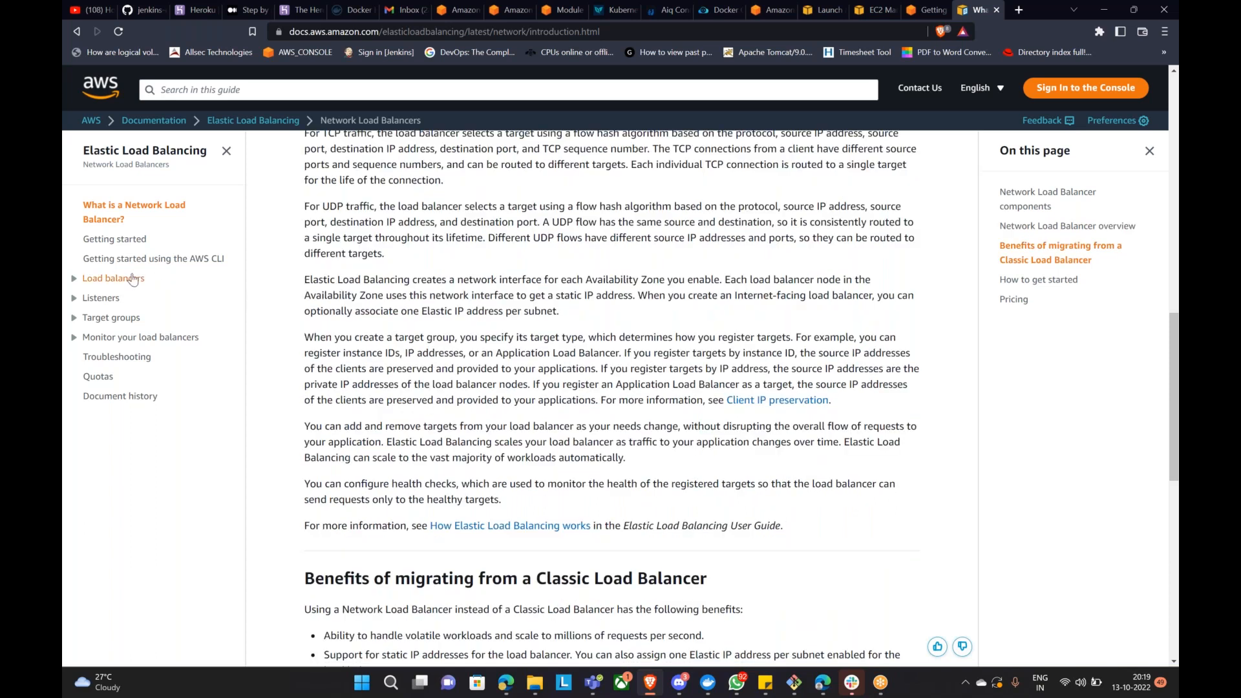
Step: Expand Load balancers in the guide's left navigation and close the On this page outline
{"action": "left_click", "coordinate": [76, 280]}
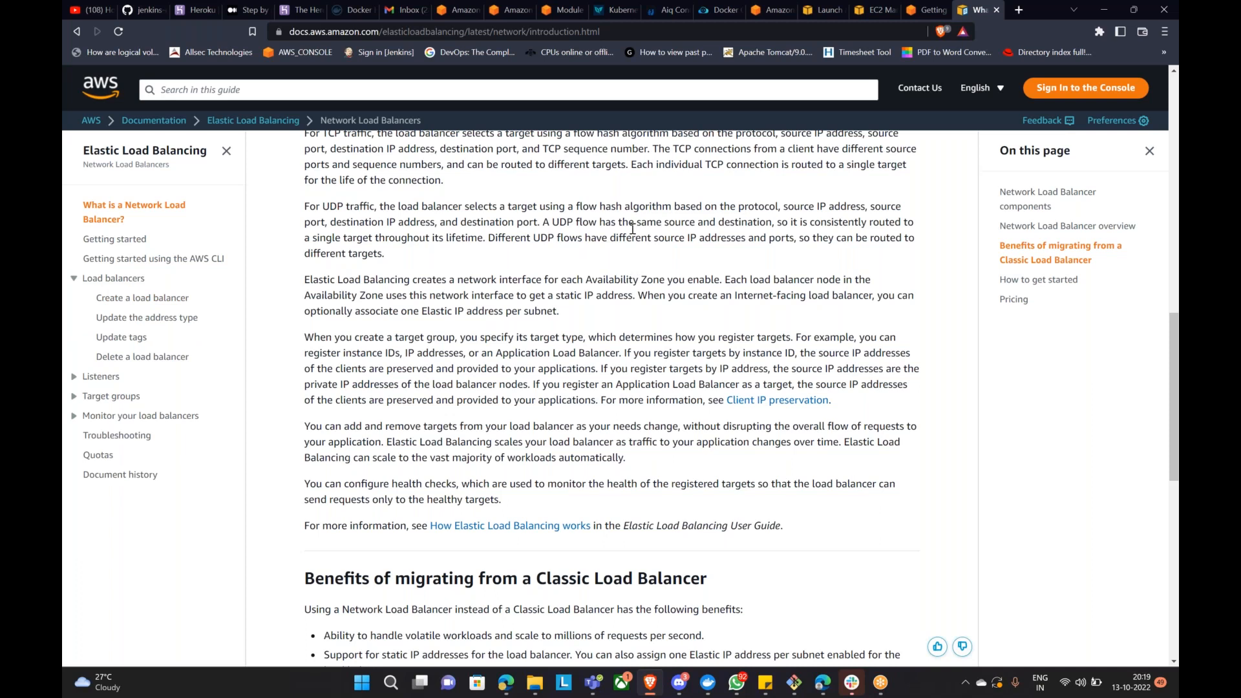
{"action": "scroll", "coordinate": [668, 359], "scroll_direction": "up", "scroll_amount": 7}
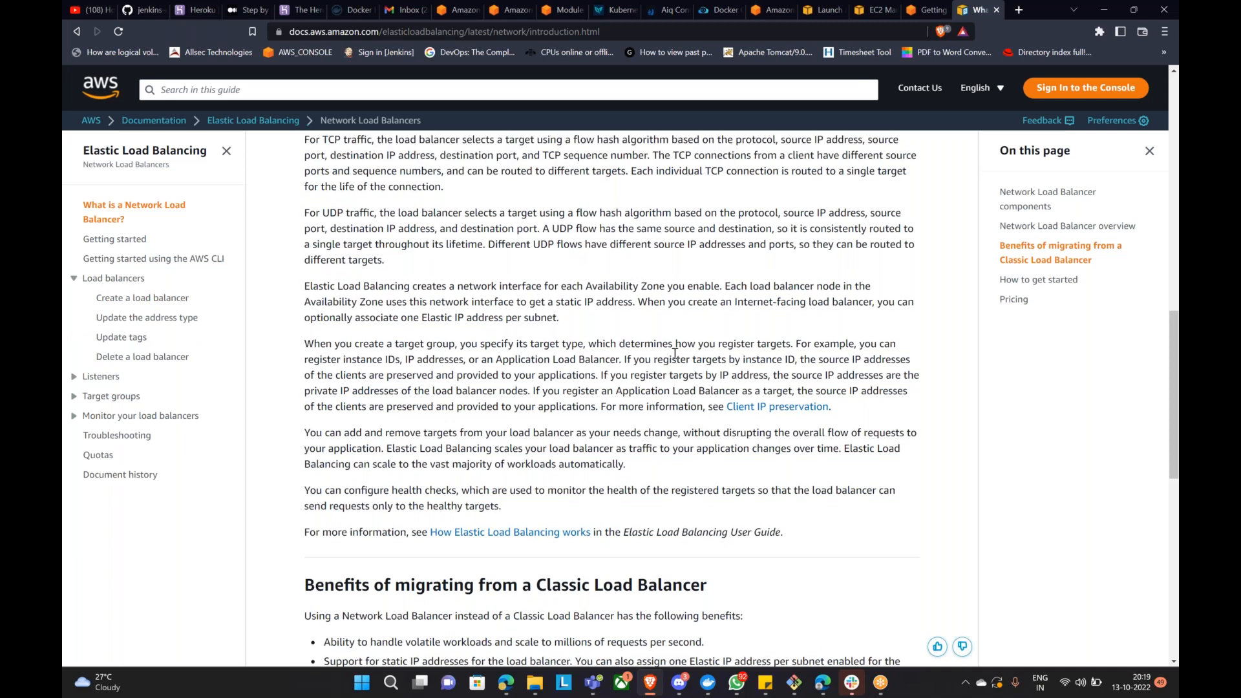
{"action": "scroll", "coordinate": [776, 494], "scroll_direction": "down", "scroll_amount": 4}
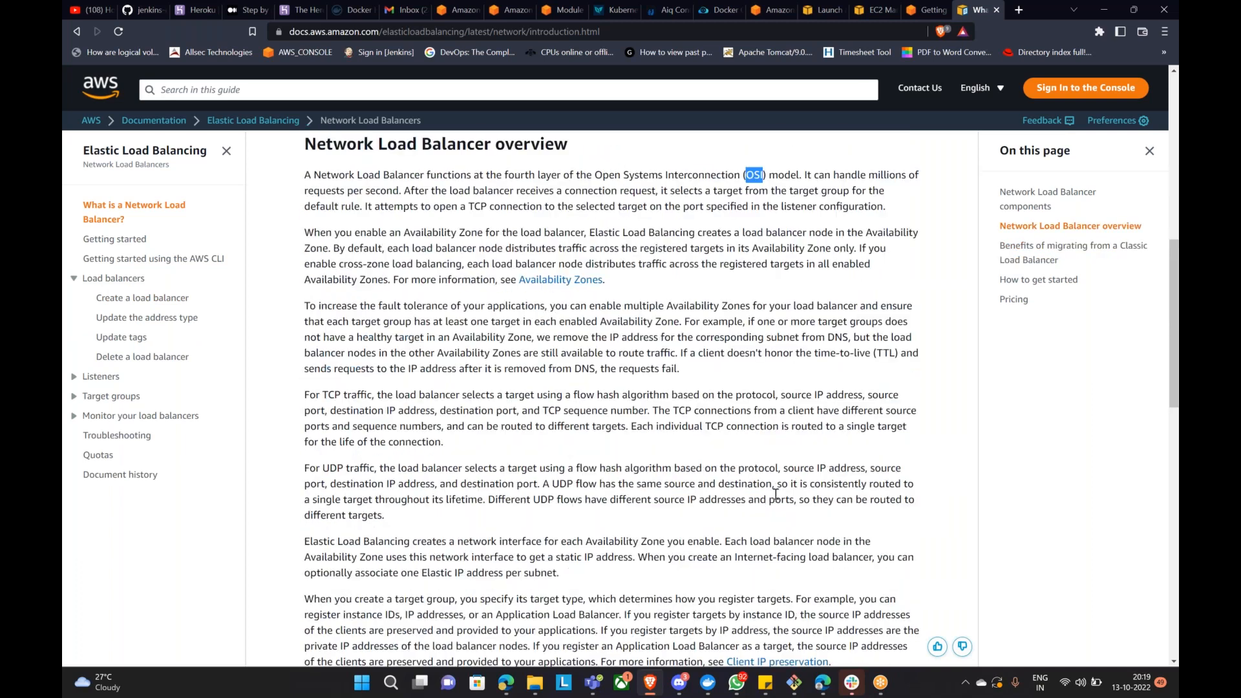
{"action": "scroll", "coordinate": [777, 488], "scroll_direction": "up", "scroll_amount": 10}
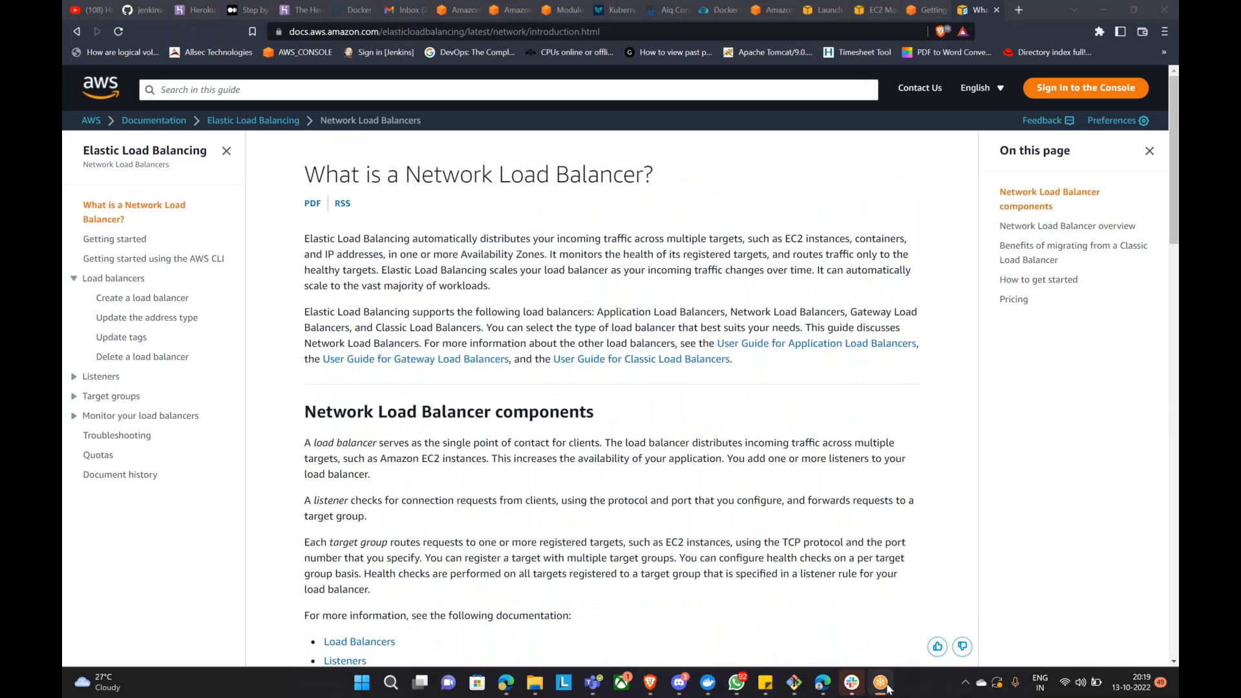
{"action": "left_click", "coordinate": [680, 680]}
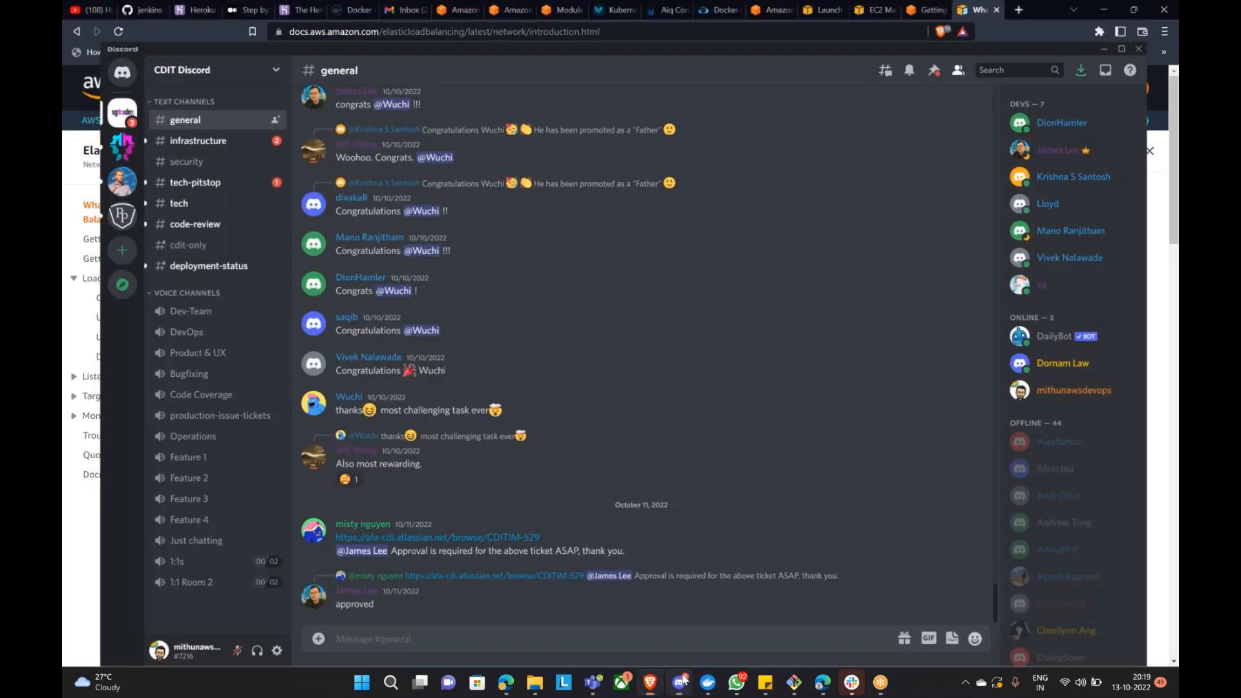
{"action": "left_click", "coordinate": [680, 682]}
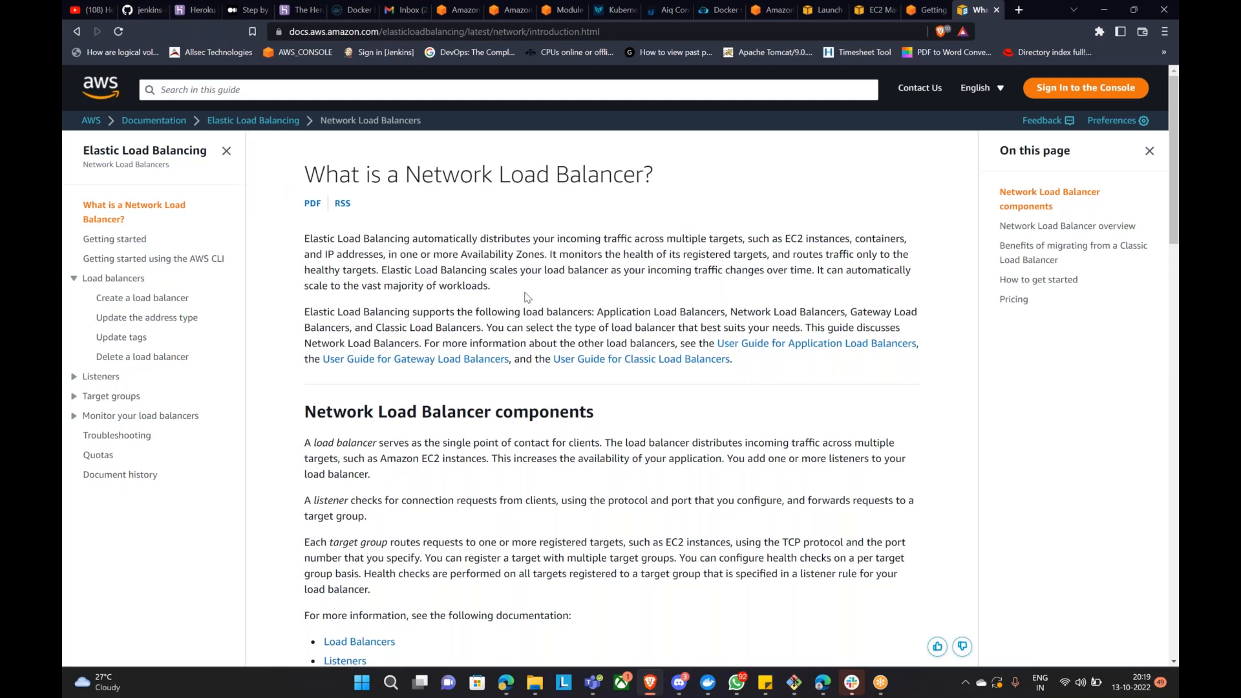
{"action": "left_click", "coordinate": [1149, 151]}
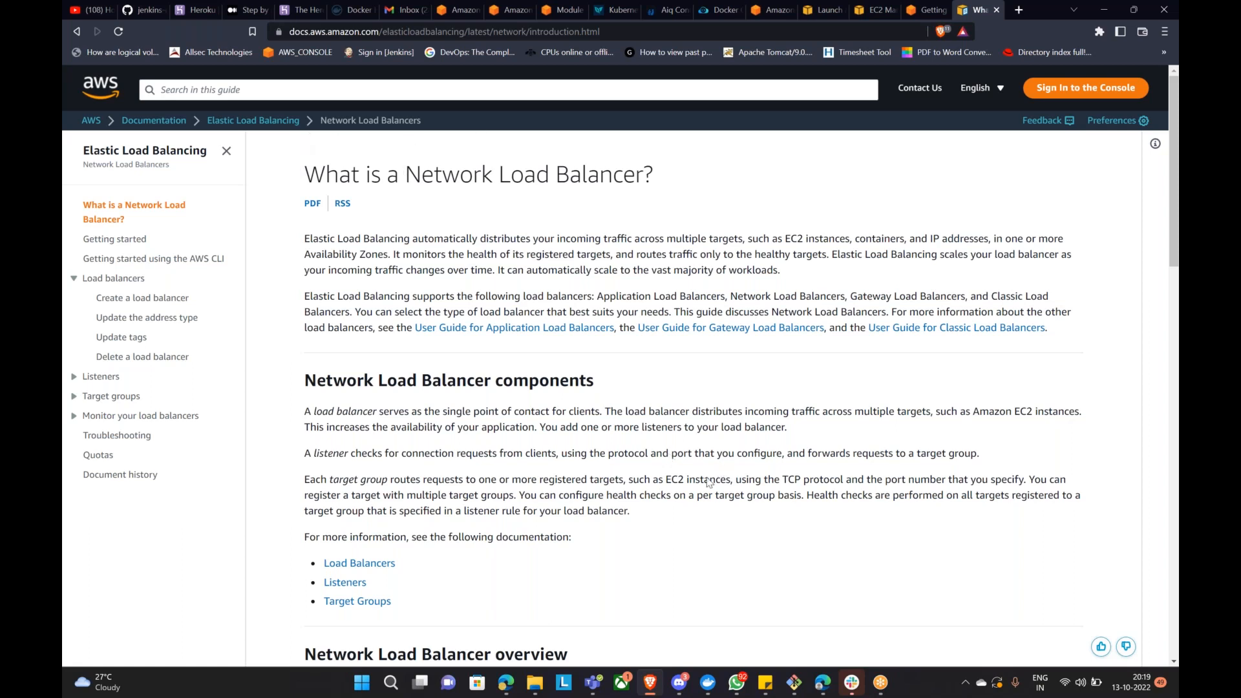
Step: Bring up the AWS console sign-in page from the bookmark and select the web address
{"action": "left_click", "coordinate": [651, 681]}
{"action": "left_click", "coordinate": [650, 682]}
{"action": "left_click", "coordinate": [309, 54]}
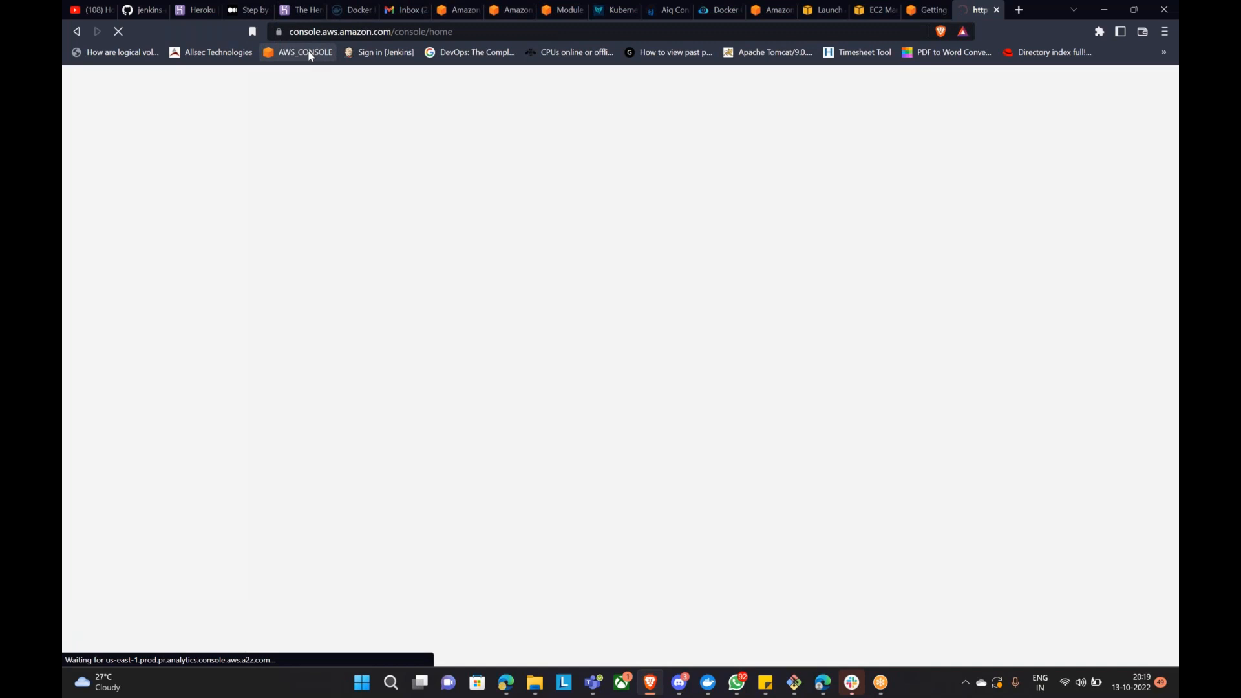
{"action": "left_click", "coordinate": [358, 32]}
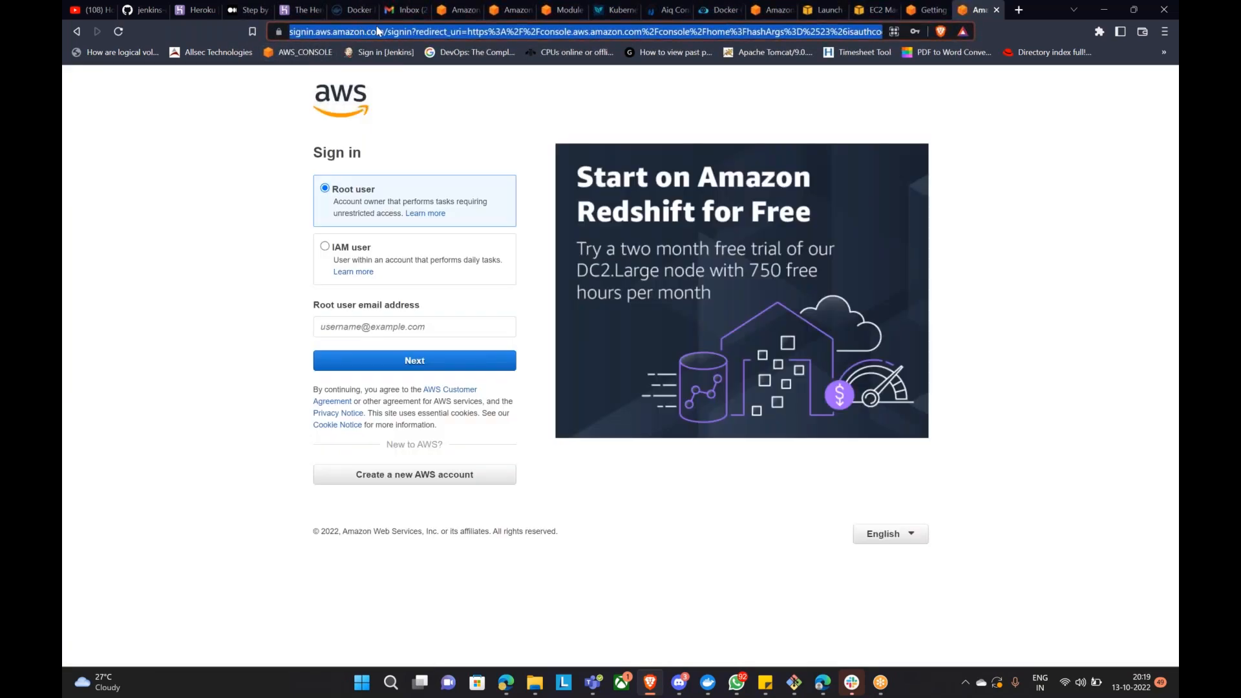
Step: Load gps.awsapps.com/start and sign in with the saved username and the account password
{"action": "type", "text": "str"}
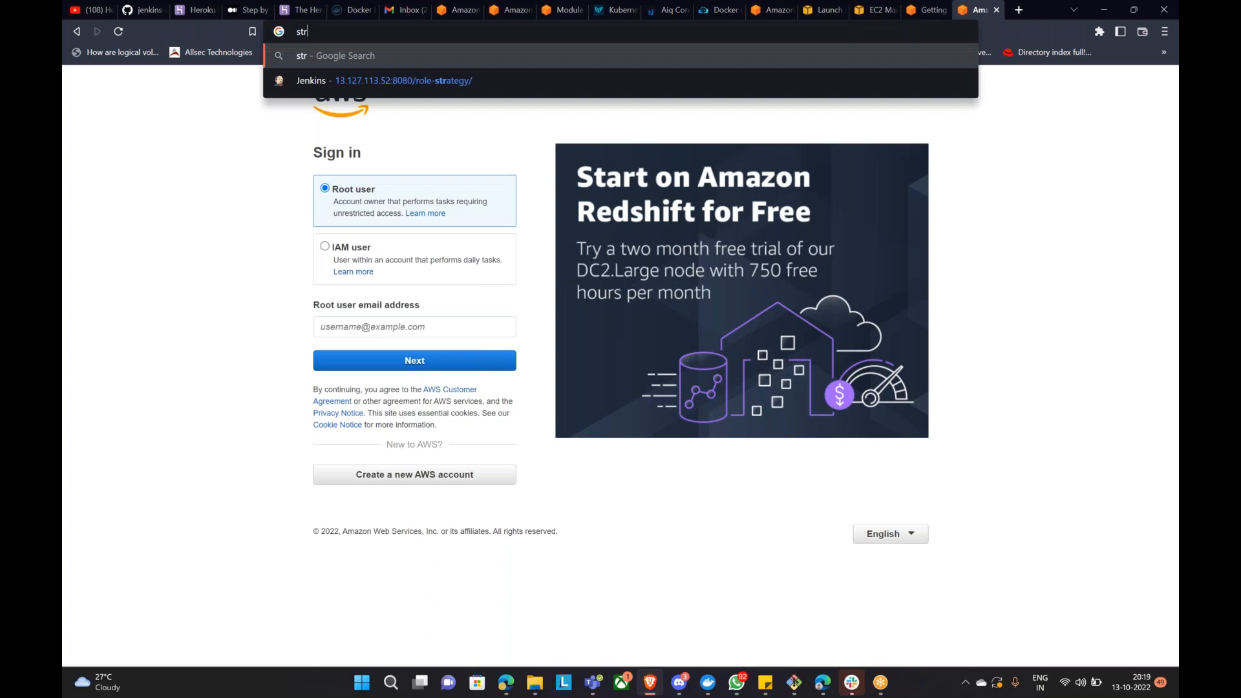
{"action": "key", "text": "Escape"}
{"action": "type", "text": "gp"}
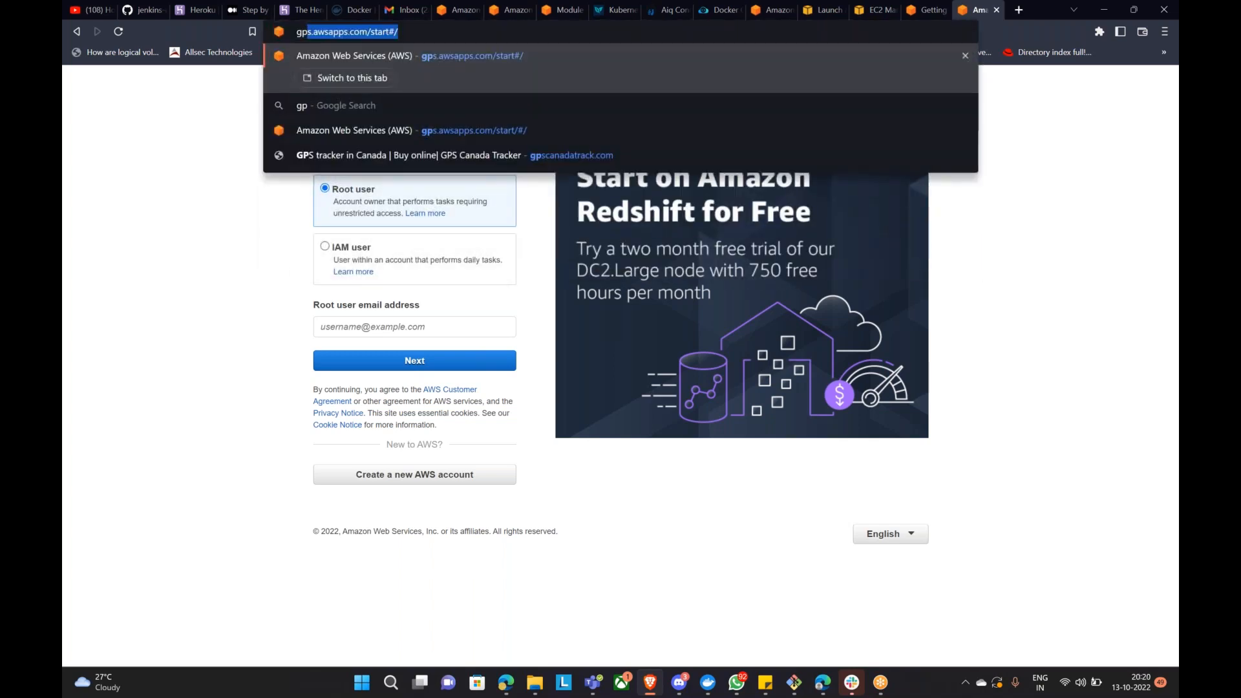
{"action": "key", "text": "Return"}
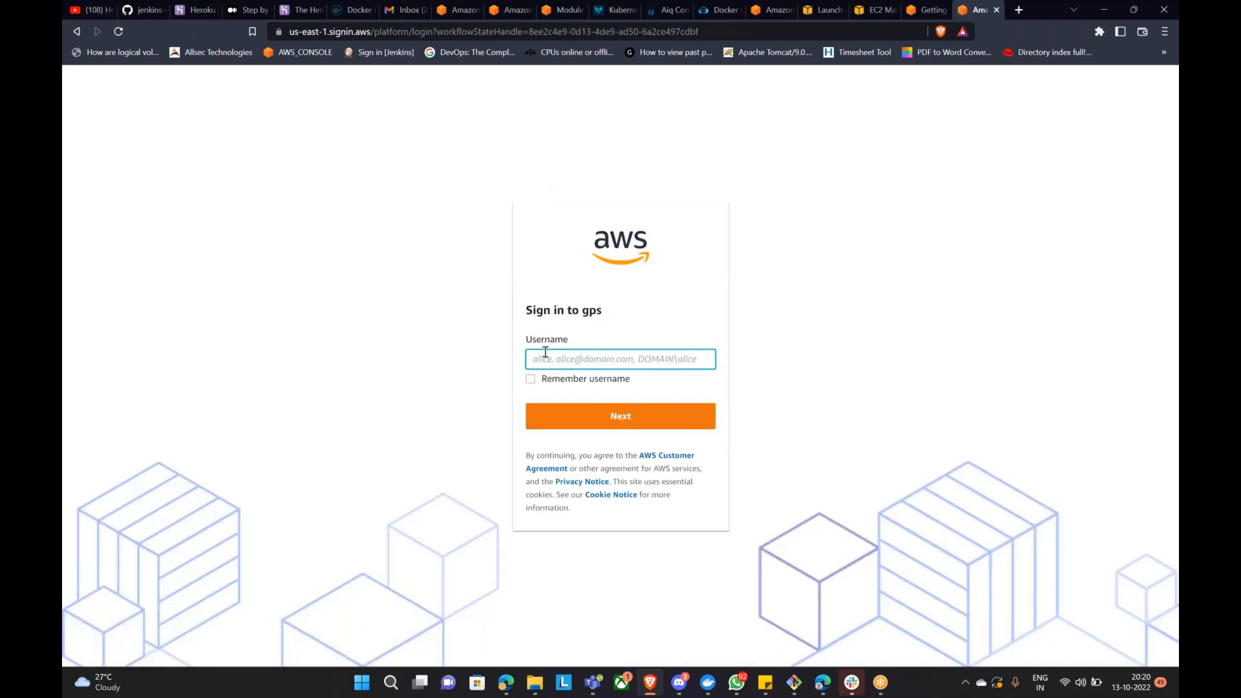
{"action": "left_click", "coordinate": [546, 356]}
{"action": "left_click", "coordinate": [546, 387]}
{"action": "left_click", "coordinate": [606, 417]}
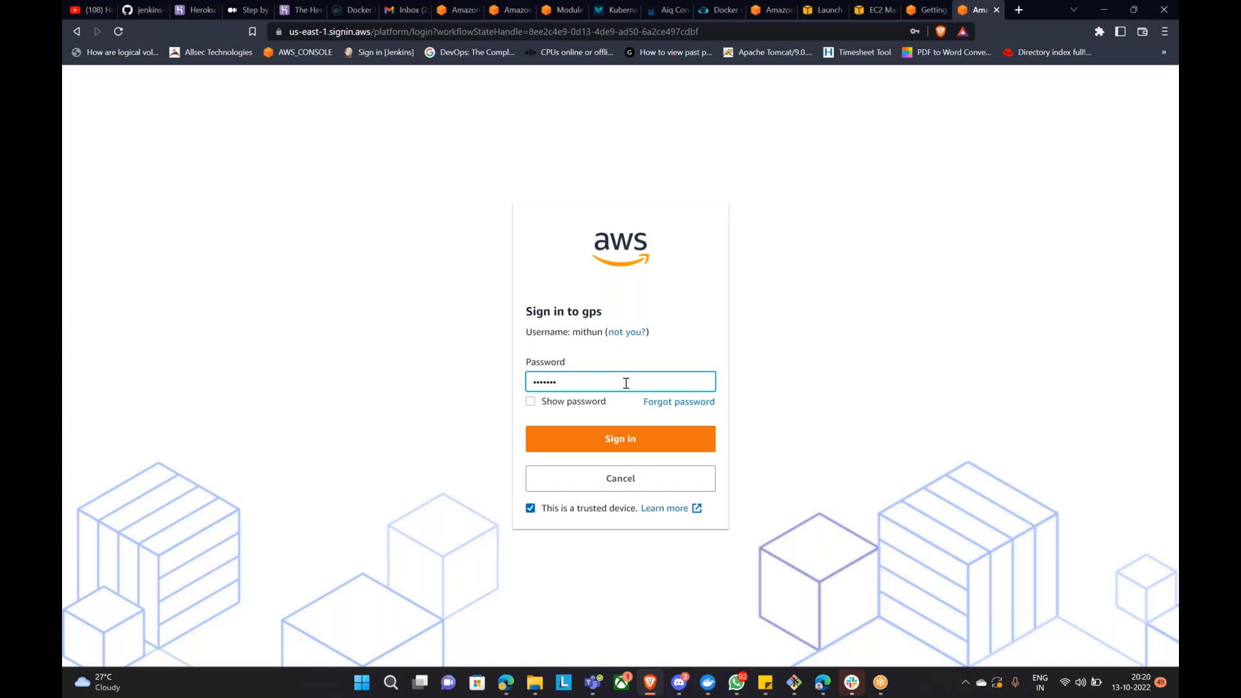
{"action": "key", "text": "Return"}
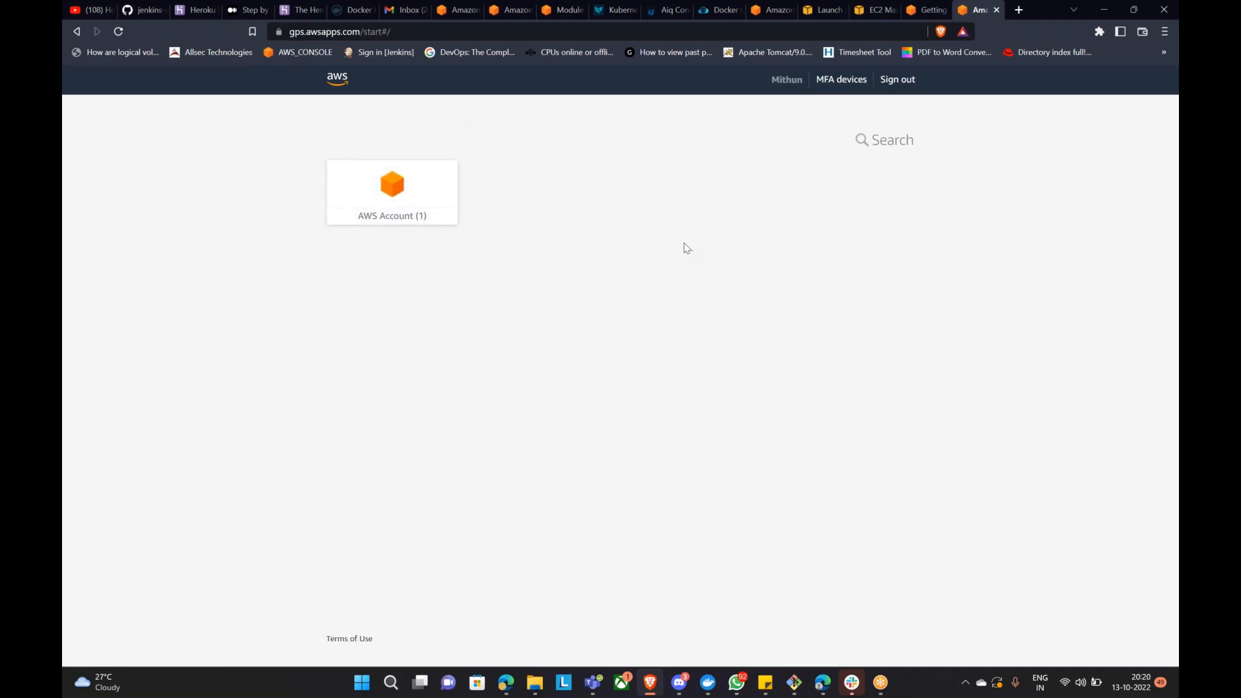
Step: Expand the GPS Gateway account and open its management console with AdministratorAccess
{"action": "left_click", "coordinate": [401, 203]}
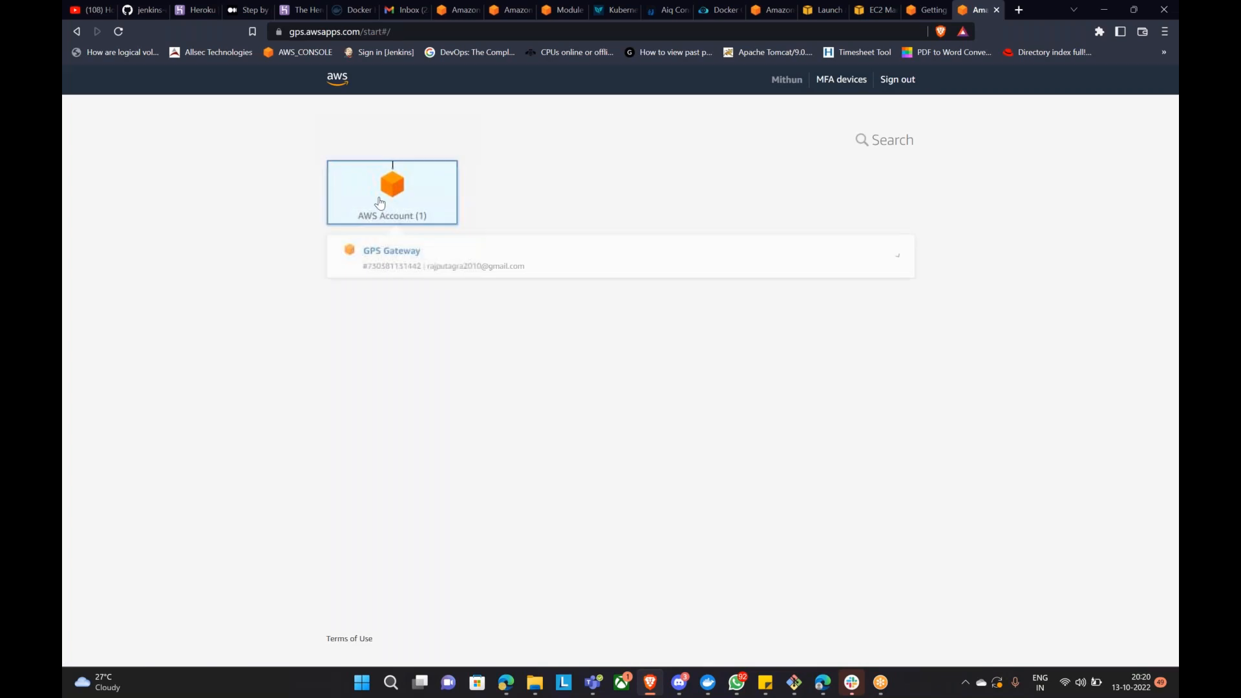
{"action": "left_click", "coordinate": [427, 259]}
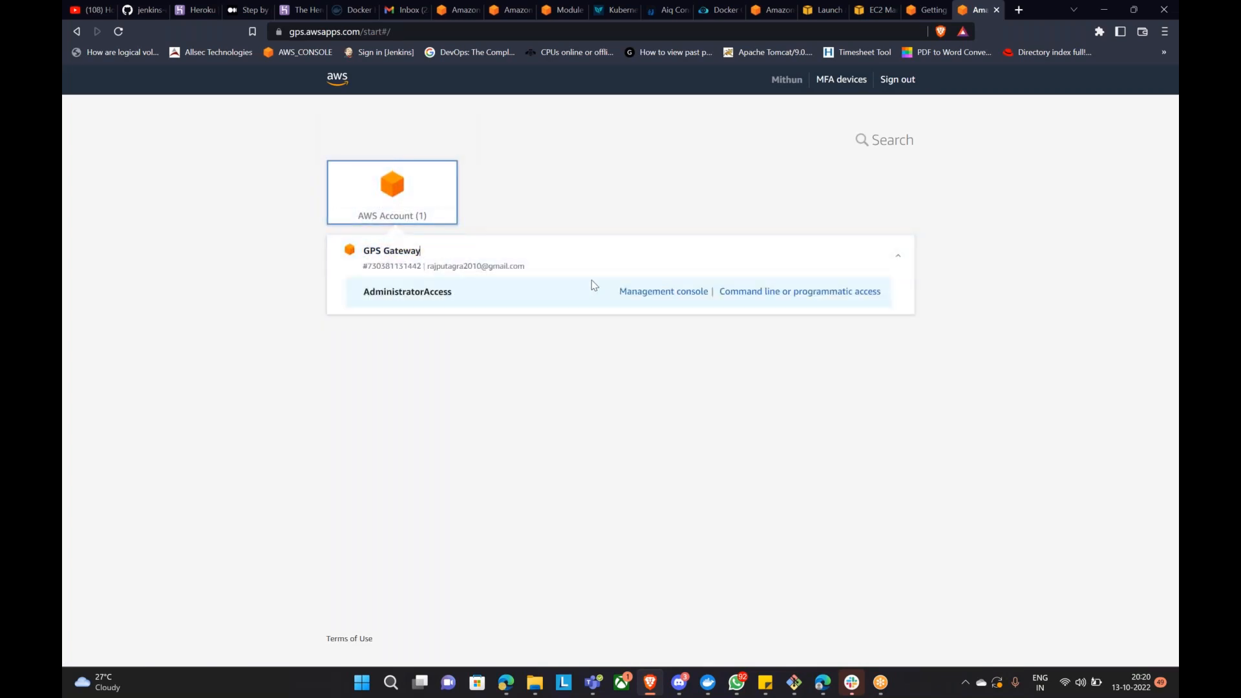
{"action": "left_click", "coordinate": [663, 292]}
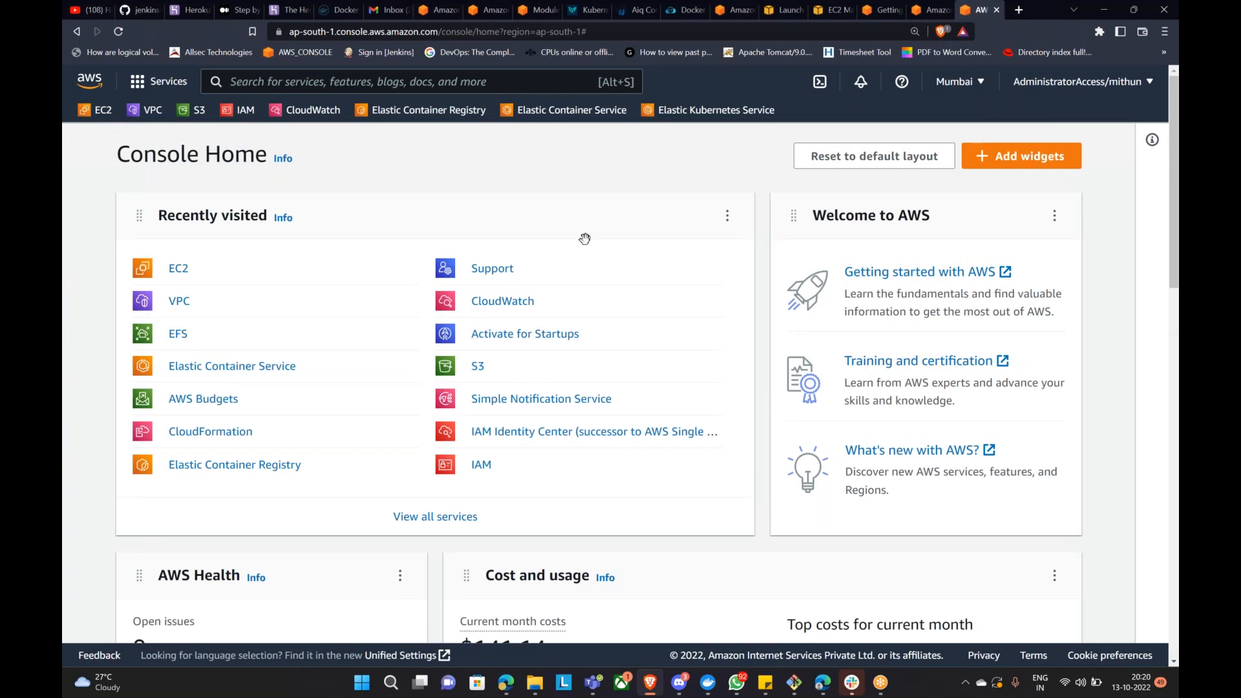
Step: Open EC2 from Recently visited, go to Key pairs, and select US East (N. Virginia)
{"action": "left_click", "coordinate": [176, 269]}
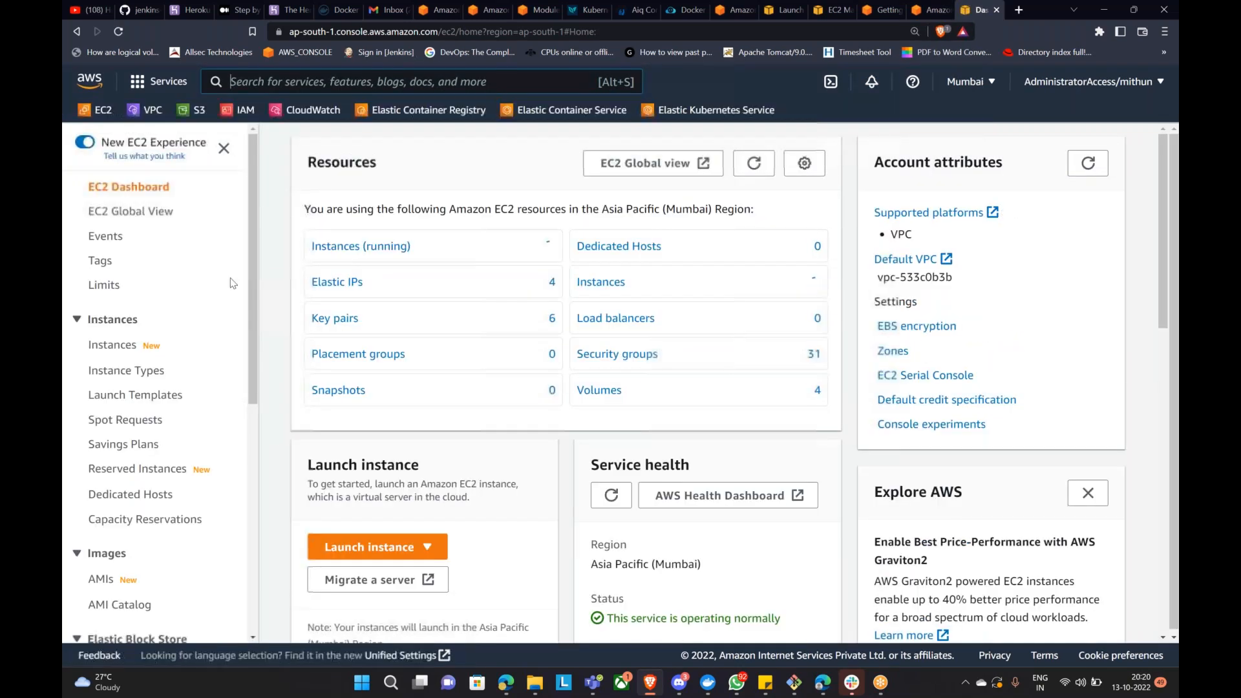
{"action": "left_click", "coordinate": [327, 319]}
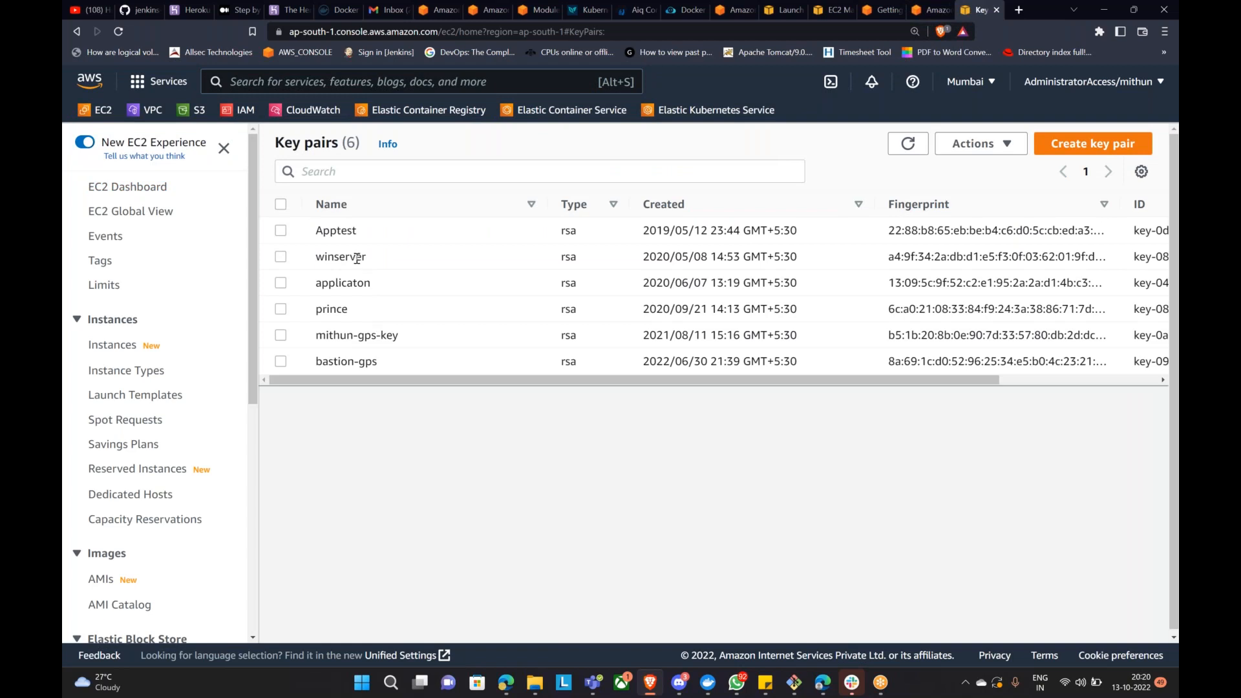
{"action": "left_click", "coordinate": [993, 87]}
{"action": "left_click", "coordinate": [826, 130]}
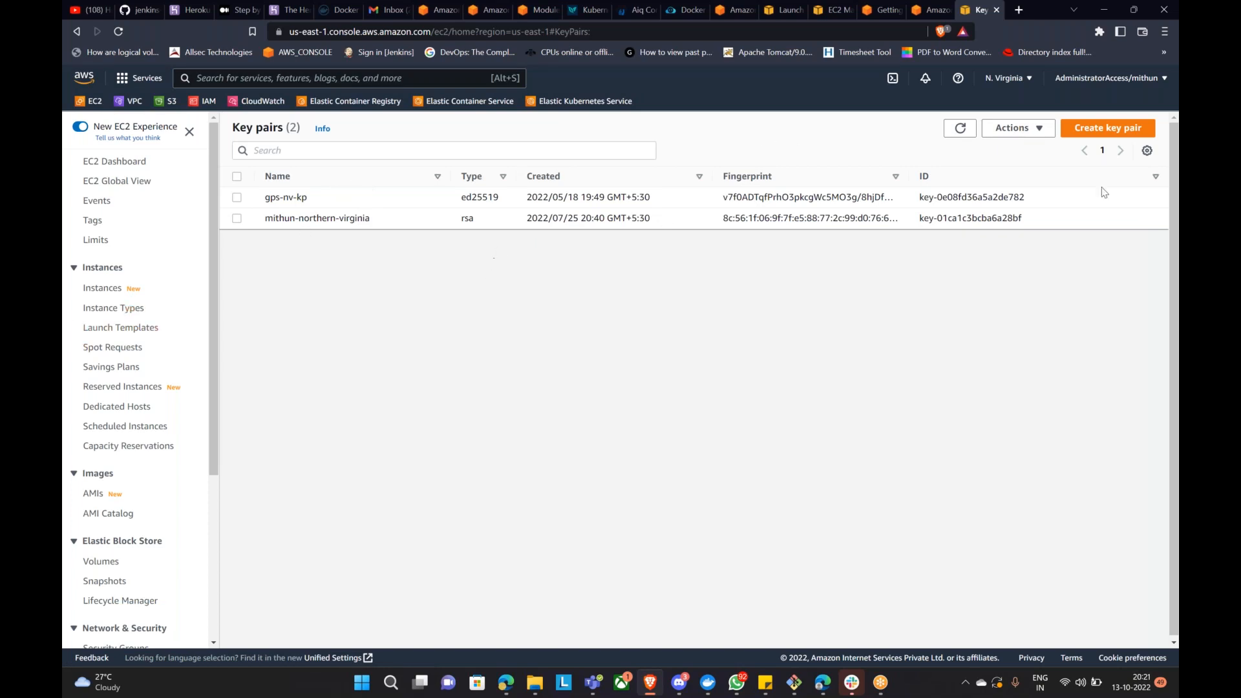
Step: Start importing a key pair and browse the Downloads folder for a public key file
{"action": "left_click", "coordinate": [1043, 129]}
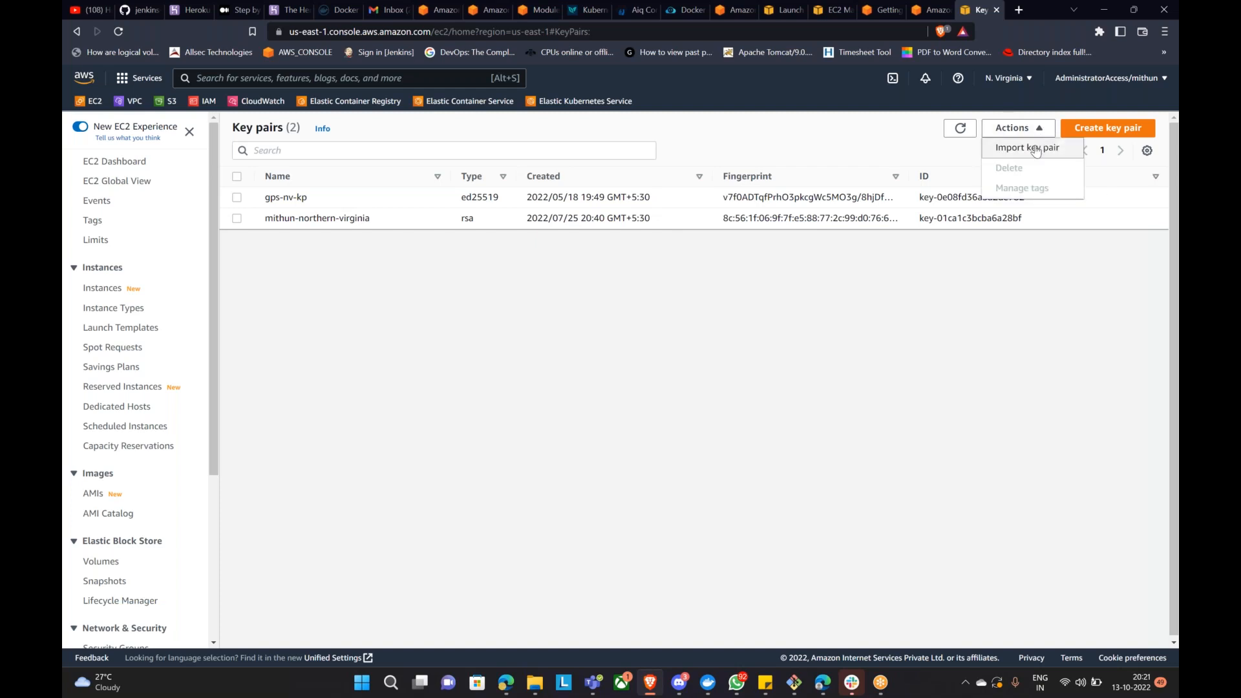
{"action": "left_click", "coordinate": [1024, 149]}
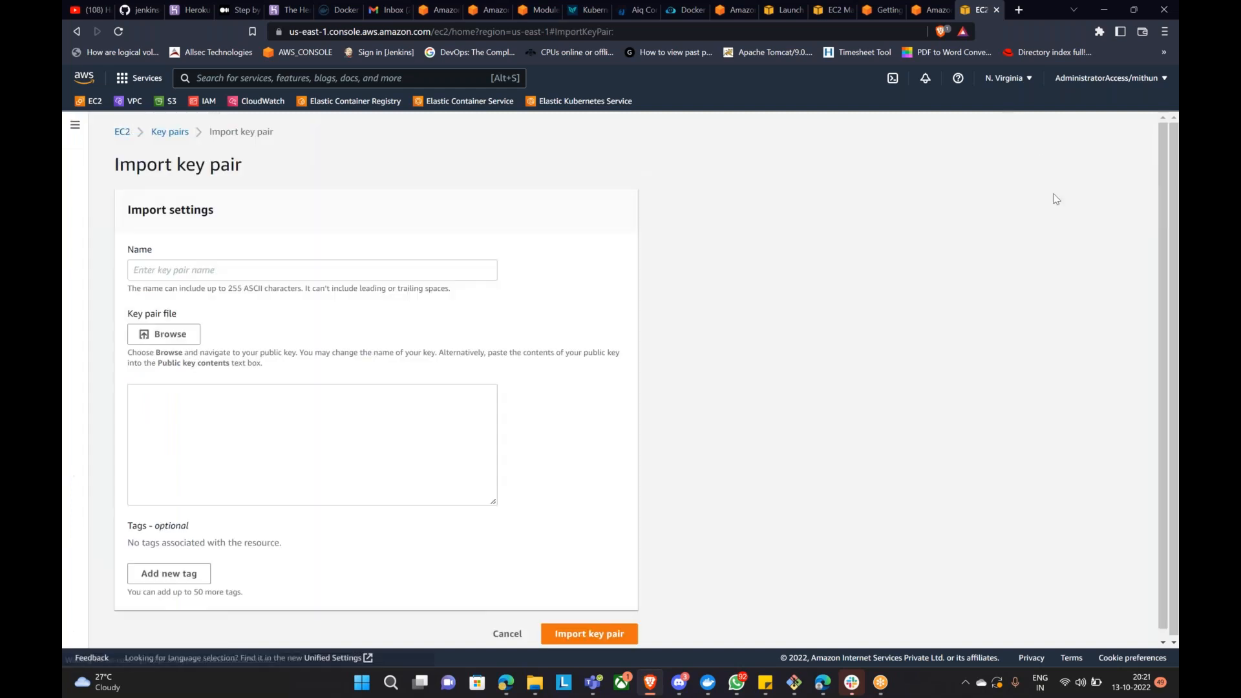
{"action": "left_click", "coordinate": [168, 334]}
{"action": "scroll", "coordinate": [355, 217], "scroll_direction": "down", "scroll_amount": 2}
{"action": "scroll", "coordinate": [366, 236], "scroll_direction": "up", "scroll_amount": 2}
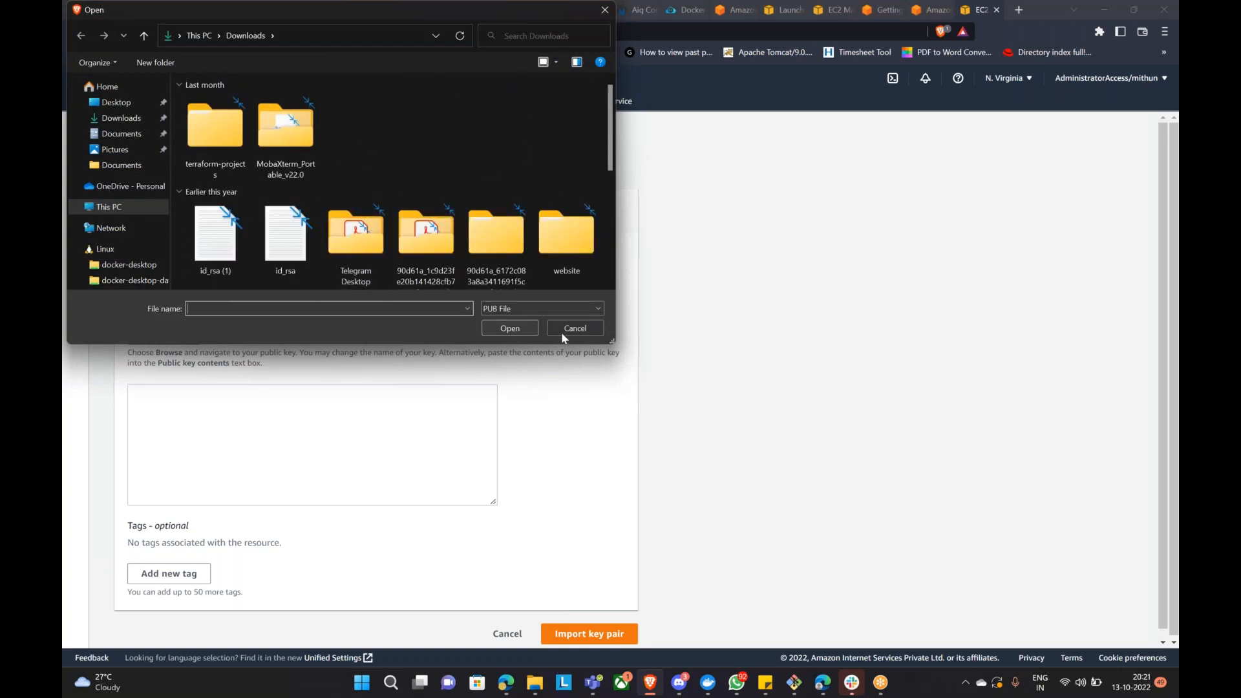
{"action": "scroll", "coordinate": [456, 223], "scroll_direction": "down", "scroll_amount": 2}
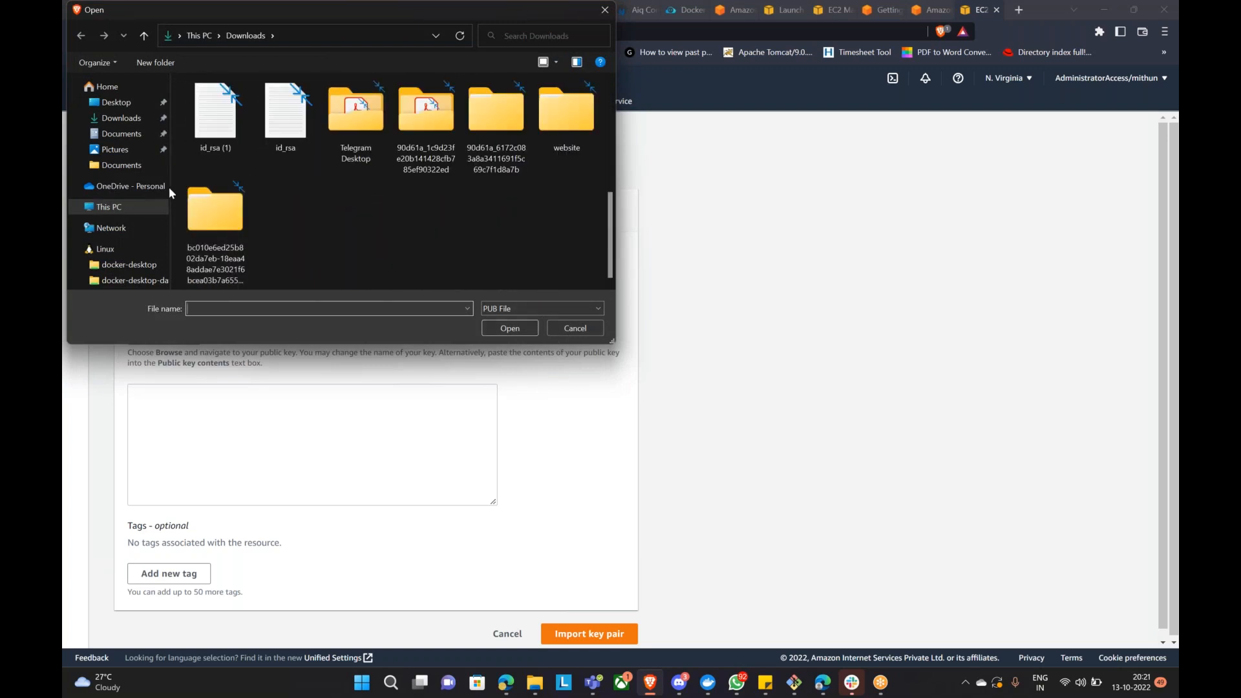
{"action": "left_click", "coordinate": [121, 117]}
{"action": "scroll", "coordinate": [379, 209], "scroll_direction": "down", "scroll_amount": 1}
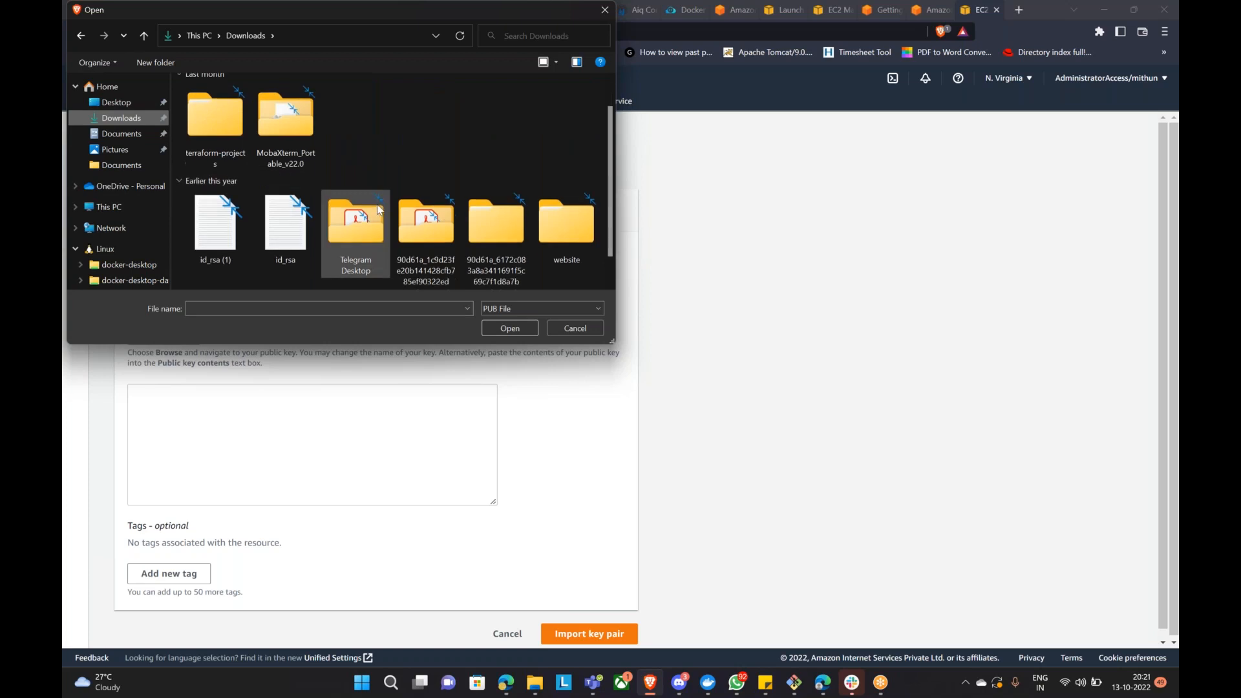
{"action": "scroll", "coordinate": [388, 211], "scroll_direction": "down", "scroll_amount": 2}
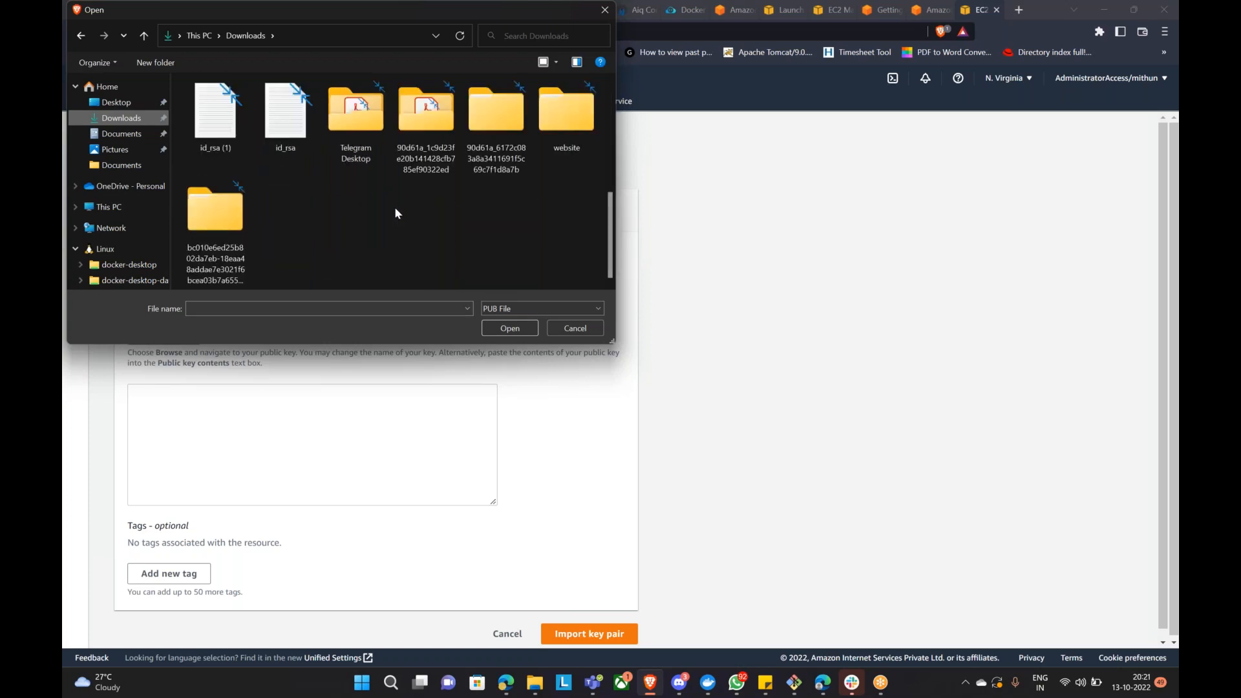
Step: Toggle the file type list, cancel the file dialog, and cancel the key pair import
{"action": "left_click", "coordinate": [502, 310]}
{"action": "left_click", "coordinate": [507, 312]}
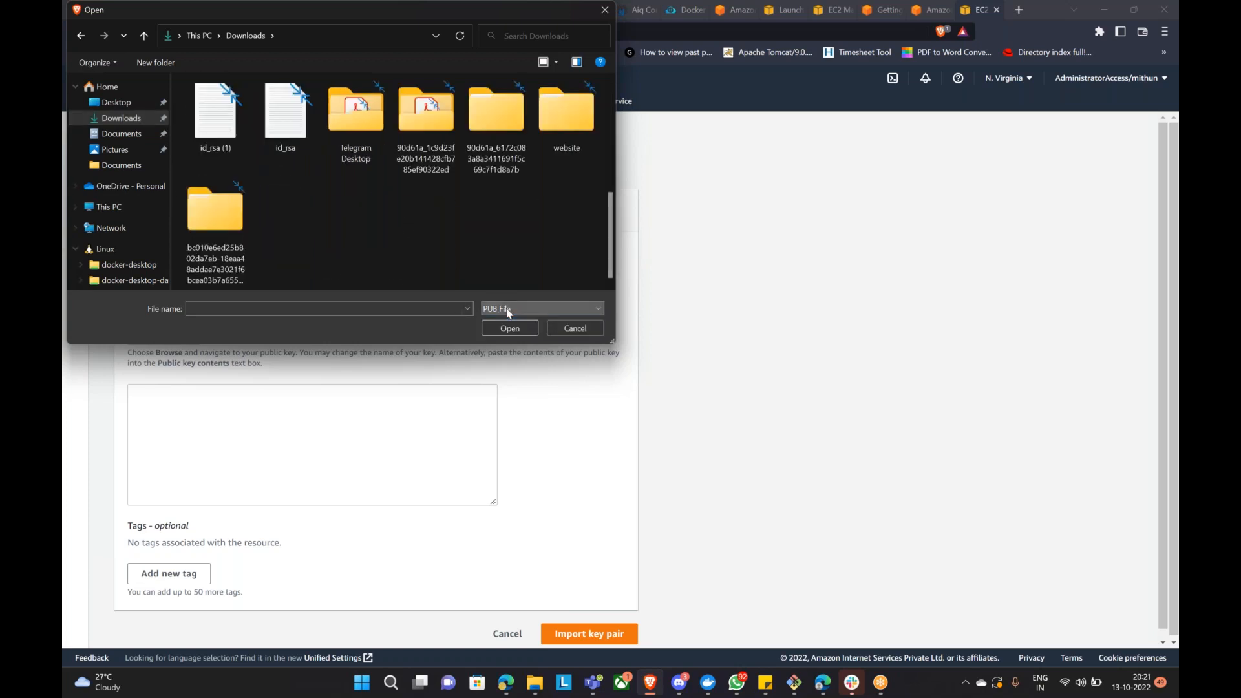
{"action": "left_click", "coordinate": [505, 312]}
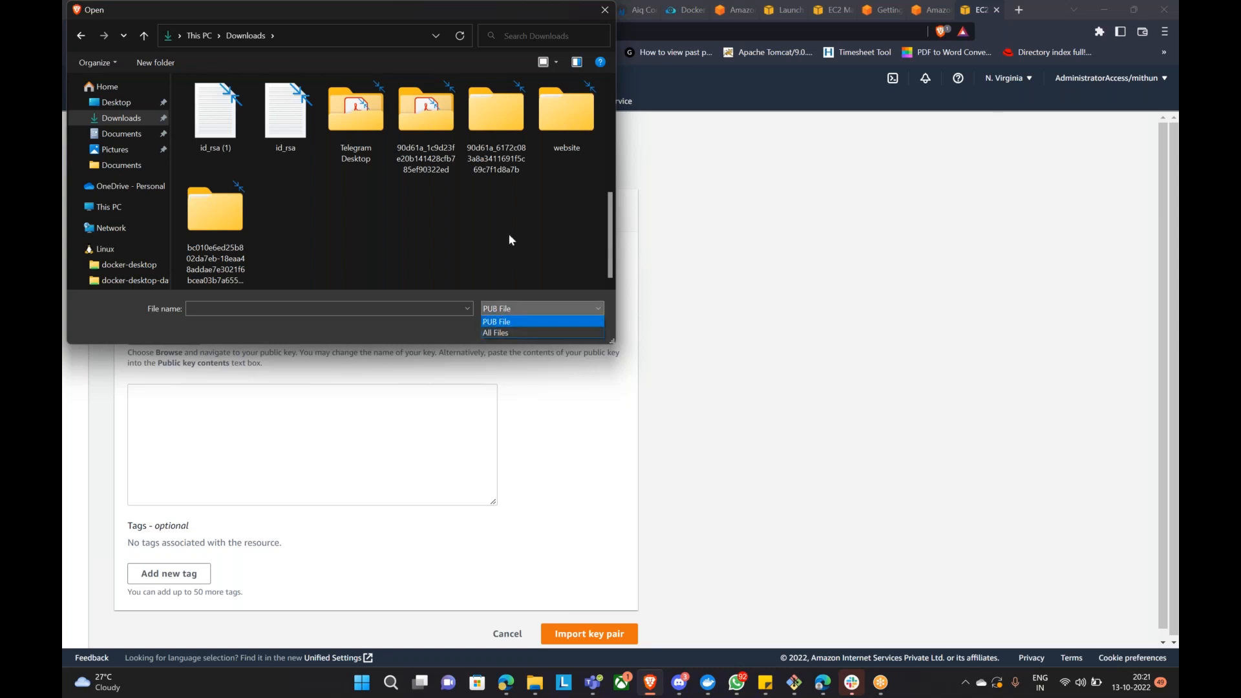
{"action": "left_click", "coordinate": [366, 186]}
{"action": "scroll", "coordinate": [323, 213], "scroll_direction": "up", "scroll_amount": 2}
{"action": "scroll", "coordinate": [333, 223], "scroll_direction": "down", "scroll_amount": 2}
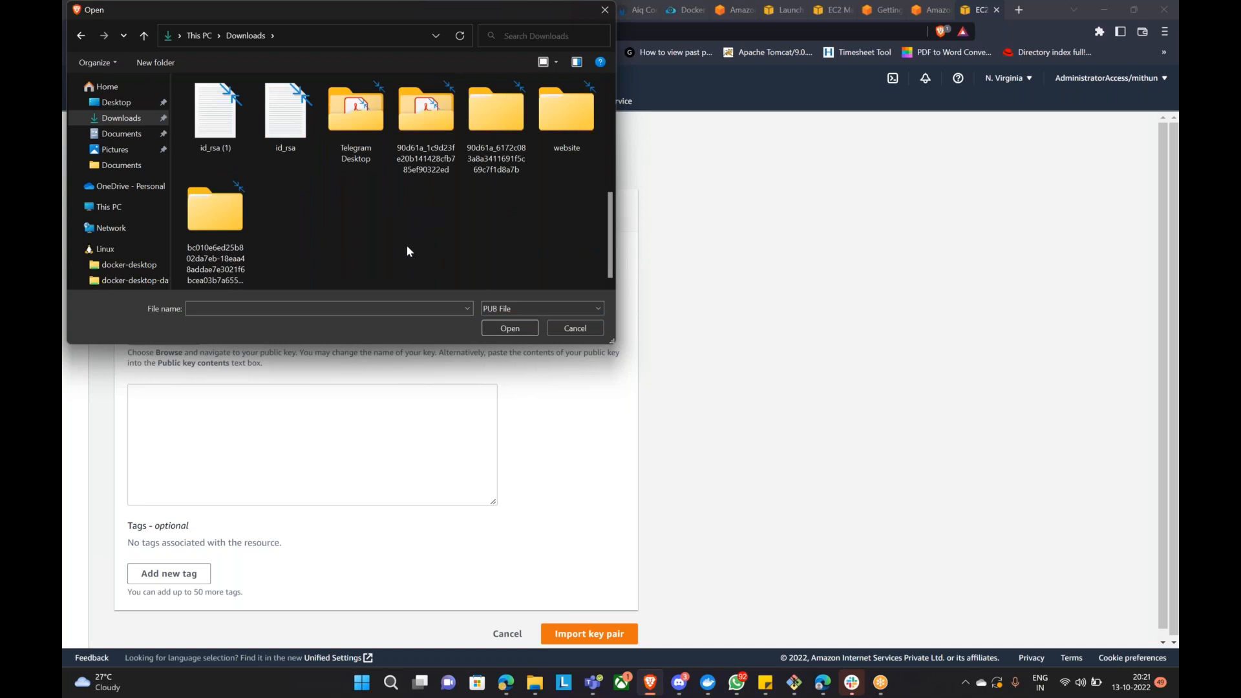
{"action": "left_click", "coordinate": [561, 330]}
{"action": "scroll", "coordinate": [180, 349], "scroll_direction": "down", "scroll_amount": 1}
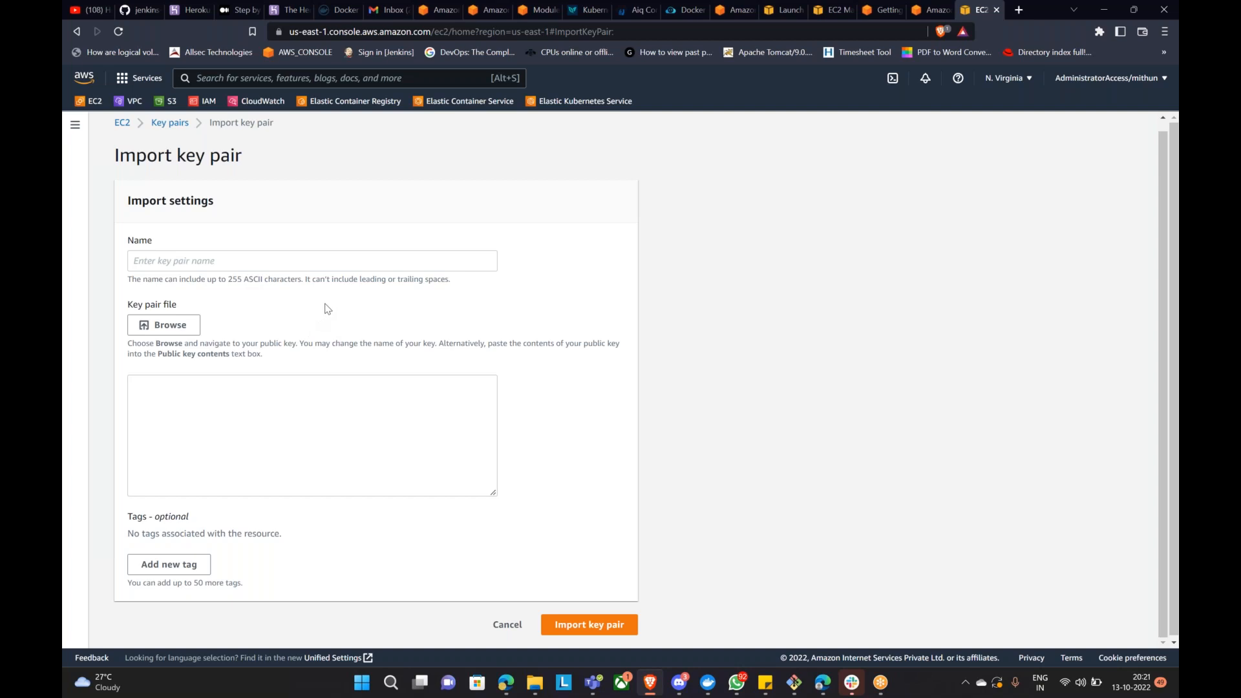
{"action": "scroll", "coordinate": [554, 394], "scroll_direction": "down", "scroll_amount": 1}
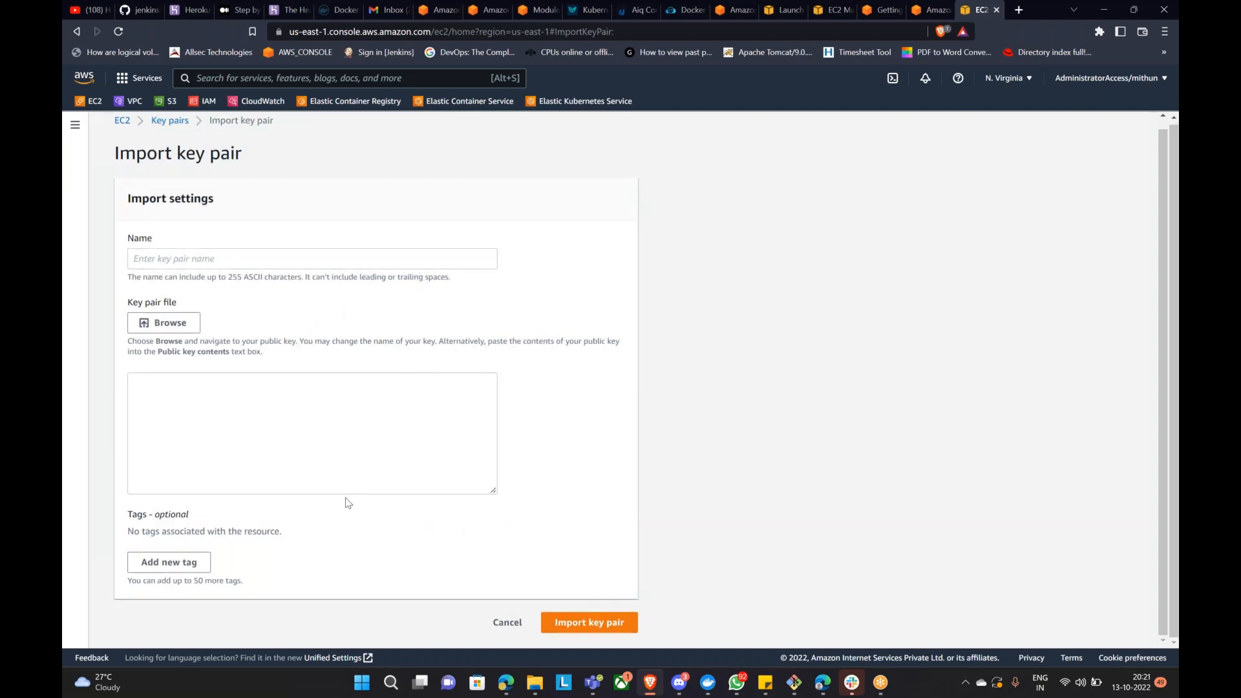
{"action": "left_click", "coordinate": [507, 623]}
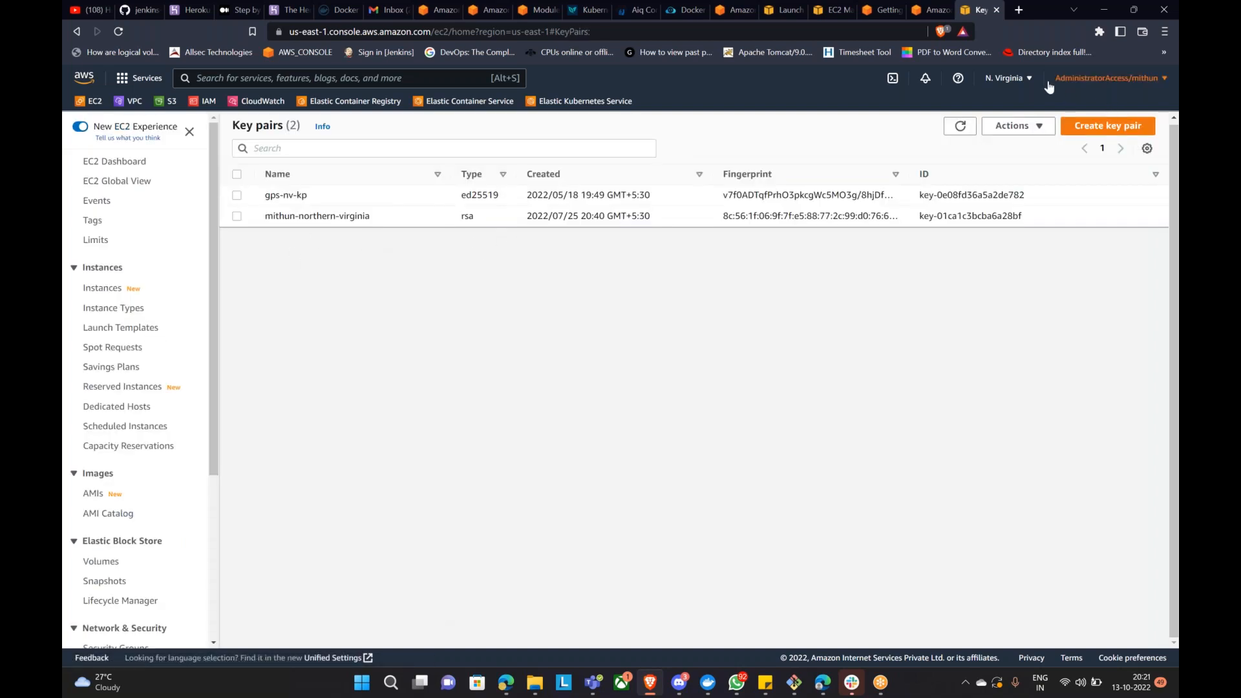
Step: Switch the region to Asia Pacific (Mumbai) and start Launch instances from the Instances list
{"action": "left_click", "coordinate": [1008, 78]}
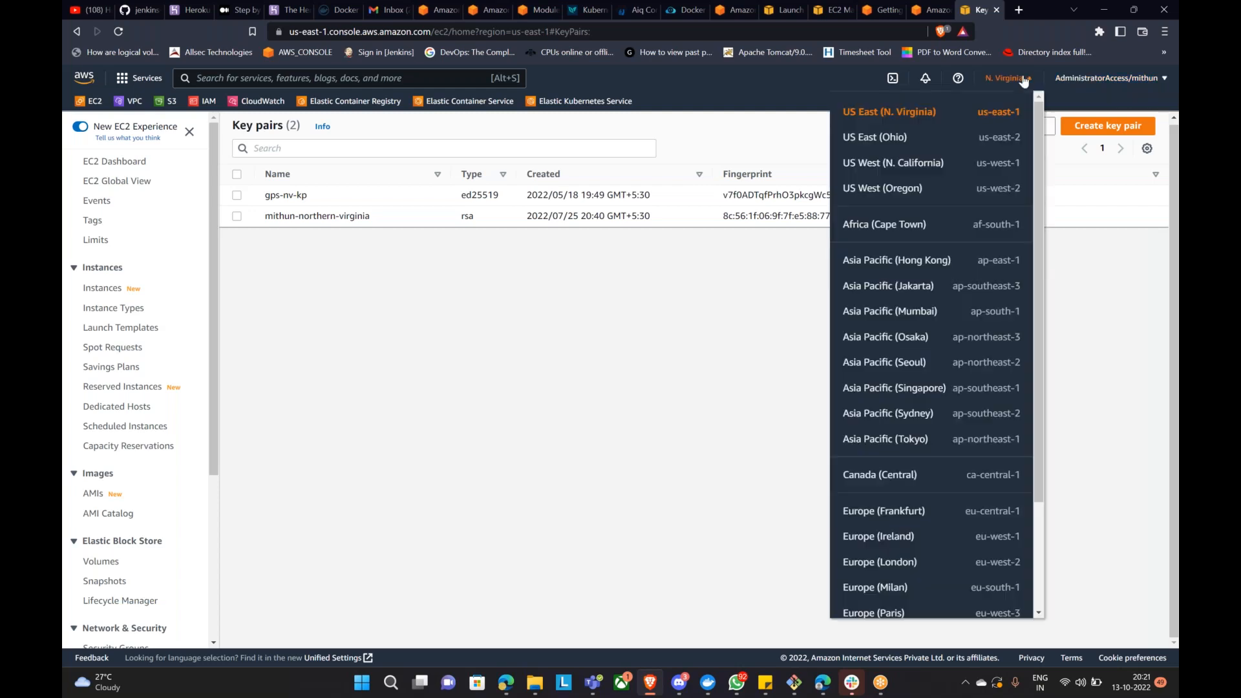
{"action": "left_click", "coordinate": [917, 312]}
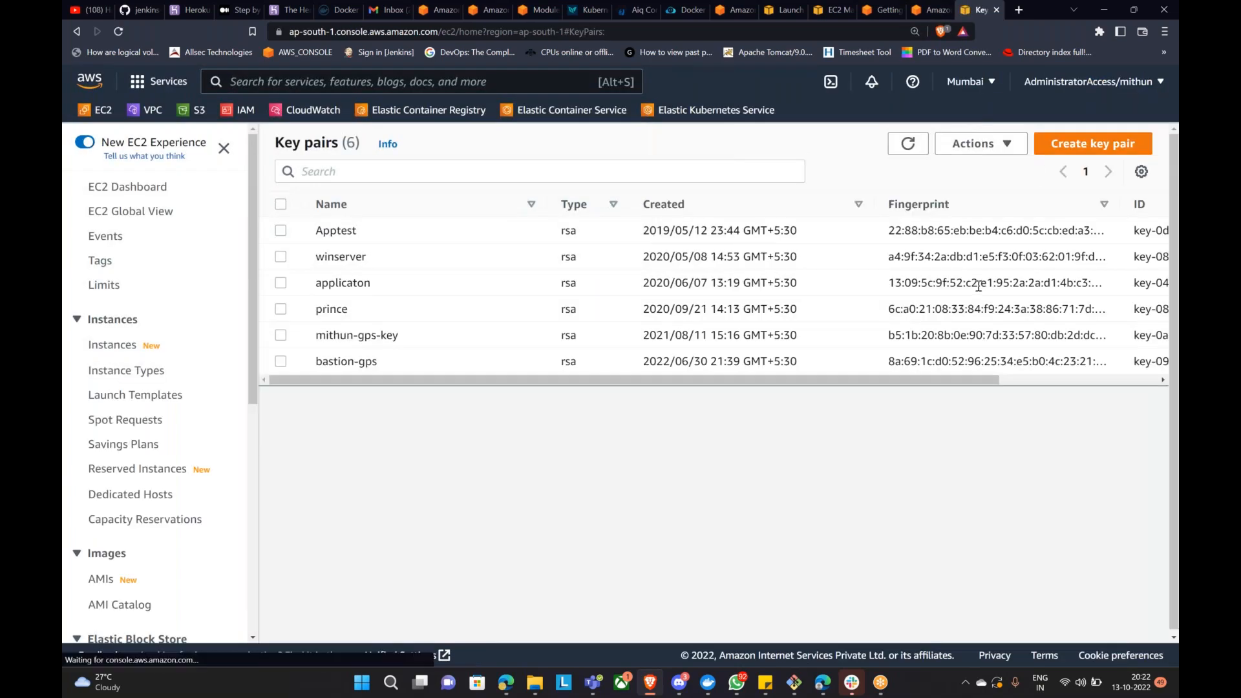
{"action": "left_click", "coordinate": [131, 346]}
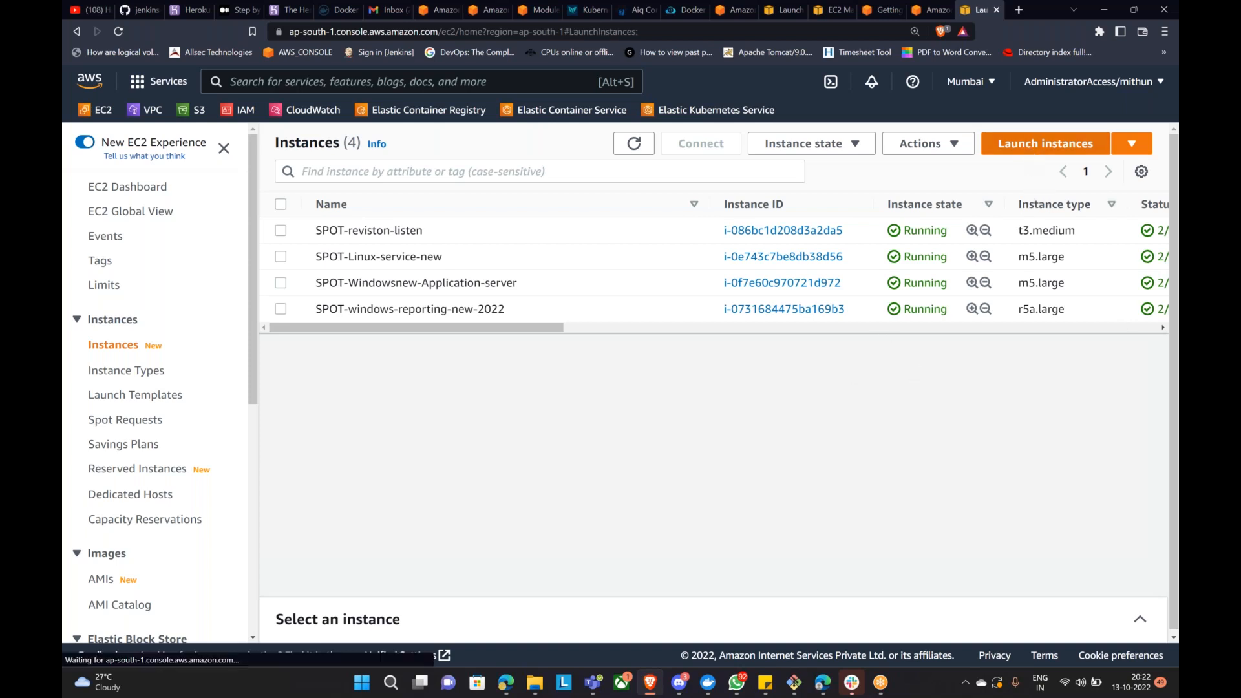
{"action": "left_click", "coordinate": [1031, 153]}
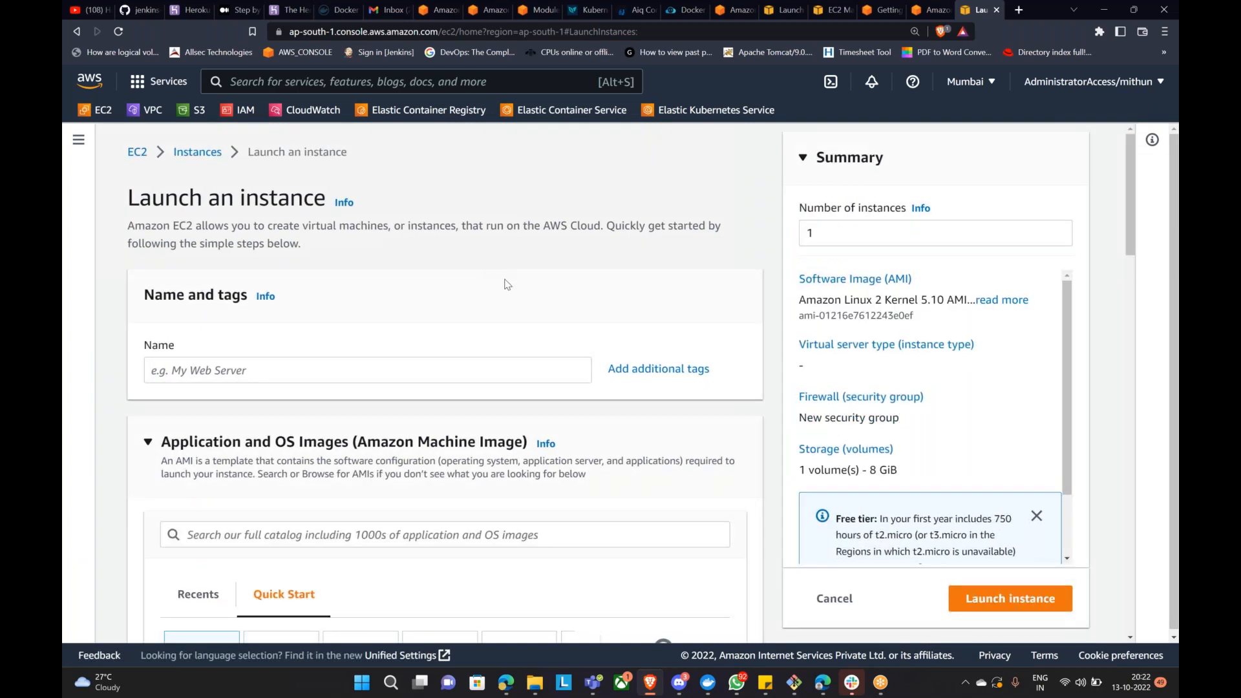
{"action": "scroll", "coordinate": [550, 291], "scroll_direction": "down", "scroll_amount": 3}
Step: Name the new instance 'ELB DEMO'
{"action": "scroll", "coordinate": [413, 336], "scroll_direction": "up", "scroll_amount": 3}
{"action": "left_click", "coordinate": [231, 381]}
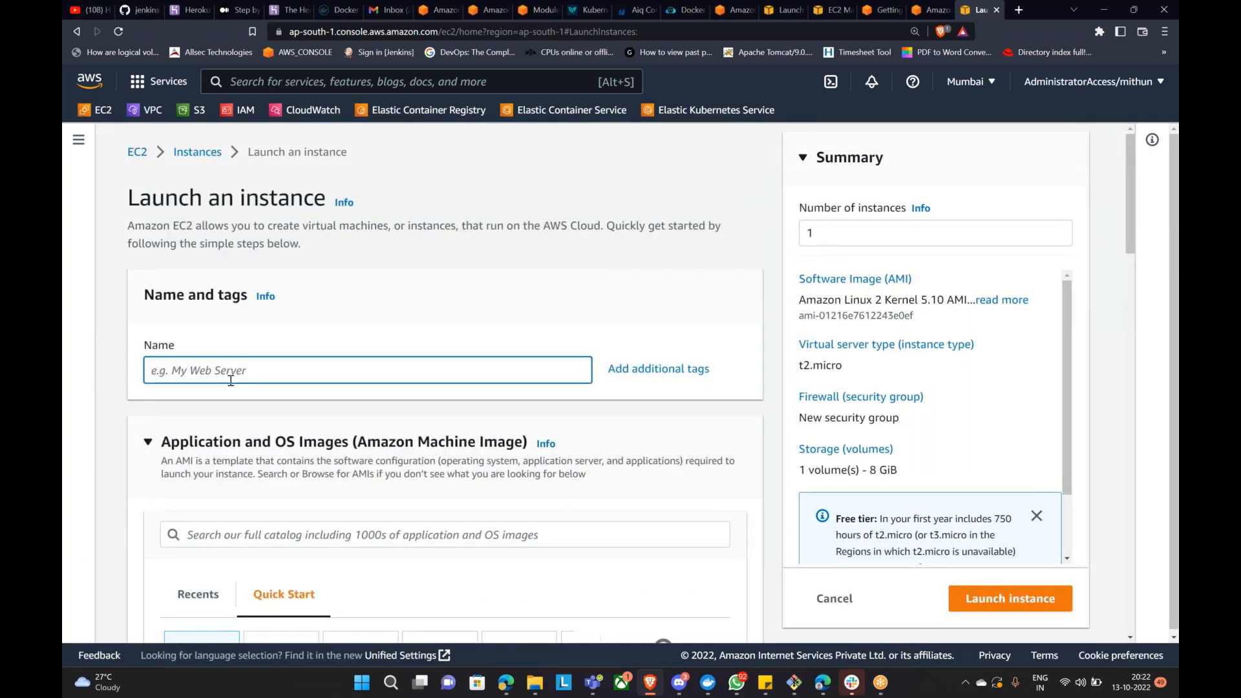
{"action": "type", "text": "ELB DEMO"}
{"action": "scroll", "coordinate": [236, 385], "scroll_direction": "down", "scroll_amount": 6}
{"action": "scroll", "coordinate": [327, 377], "scroll_direction": "up", "scroll_amount": 4}
{"action": "scroll", "coordinate": [444, 324], "scroll_direction": "up", "scroll_amount": 2}
{"action": "scroll", "coordinate": [547, 347], "scroll_direction": "down", "scroll_amount": 3}
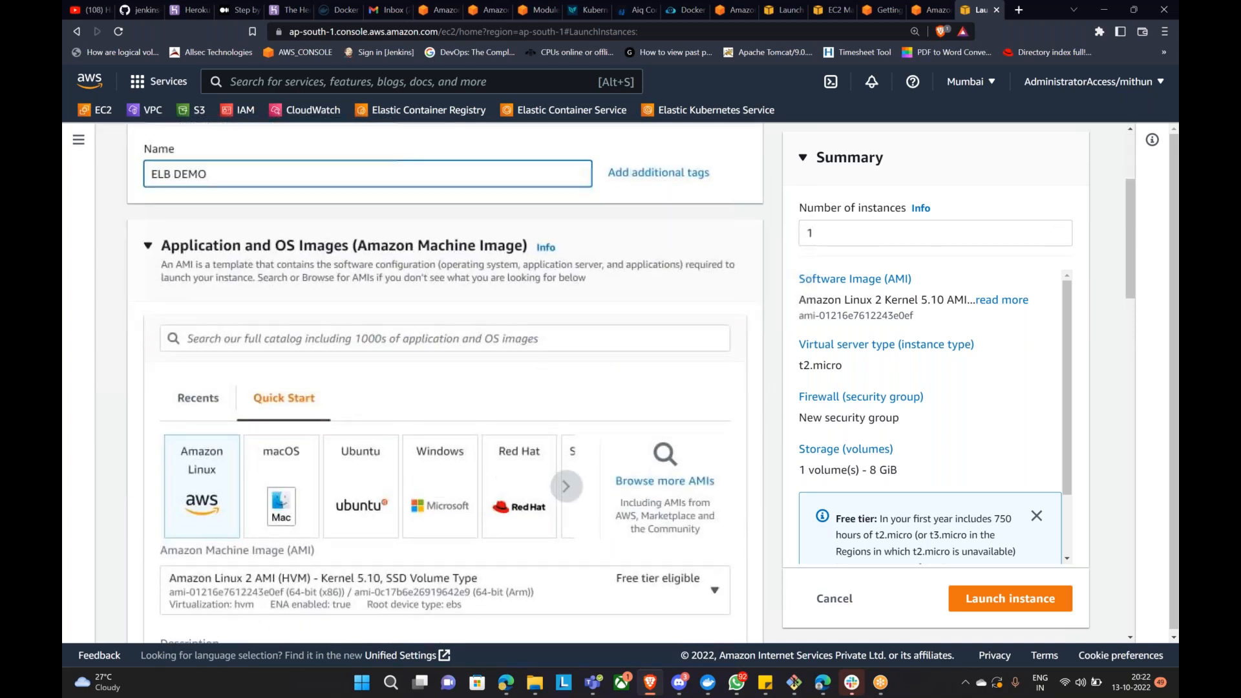
{"action": "scroll", "coordinate": [402, 337], "scroll_direction": "down", "scroll_amount": 4}
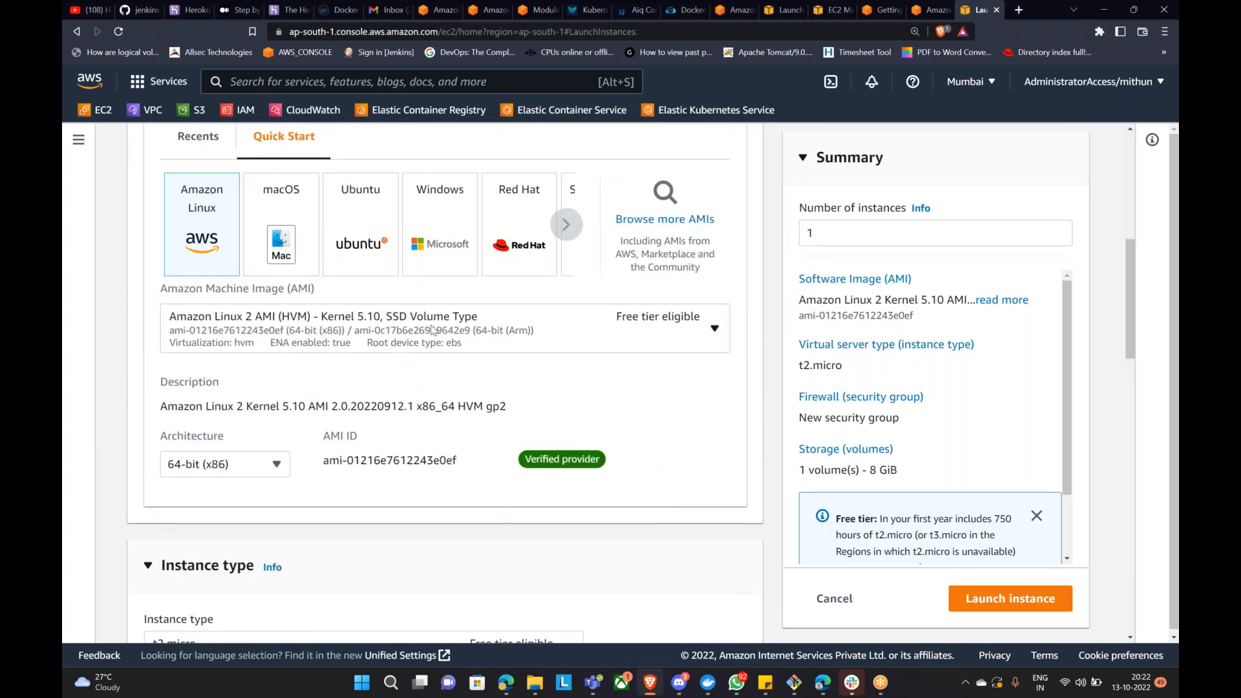
{"action": "scroll", "coordinate": [430, 333], "scroll_direction": "down", "scroll_amount": 6}
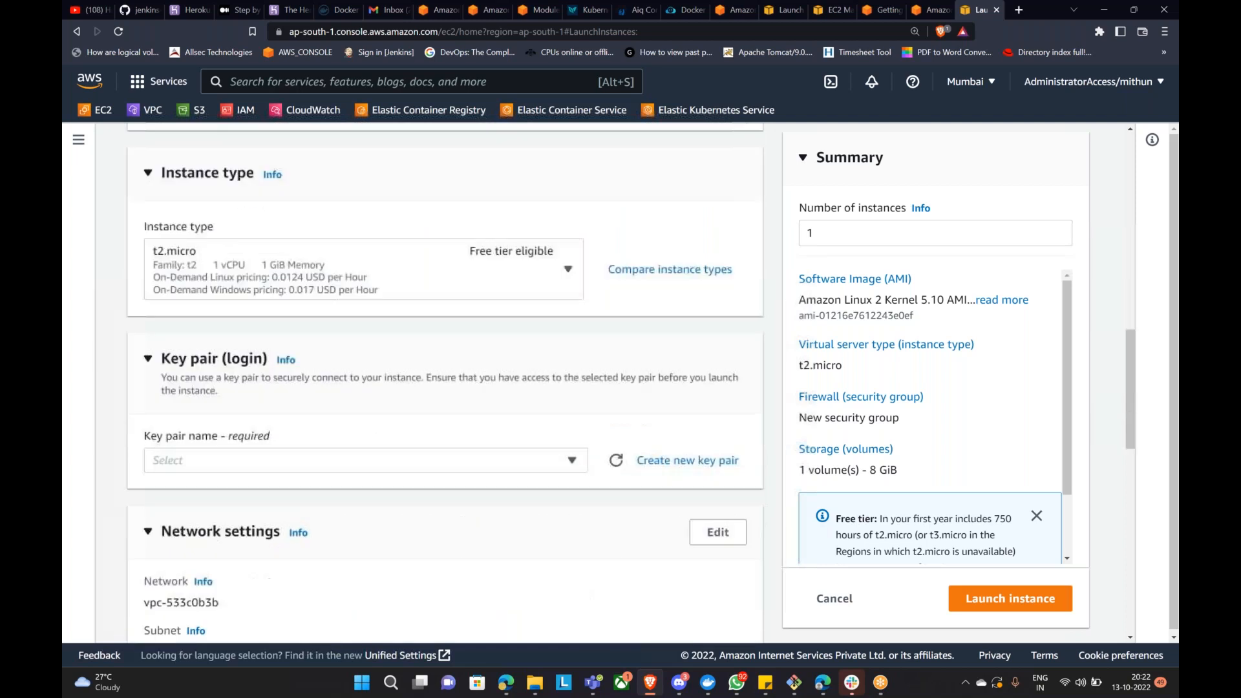
Step: Choose key pair bastion-gps and allow HTTP traffic from the internet
{"action": "left_click", "coordinate": [401, 460]}
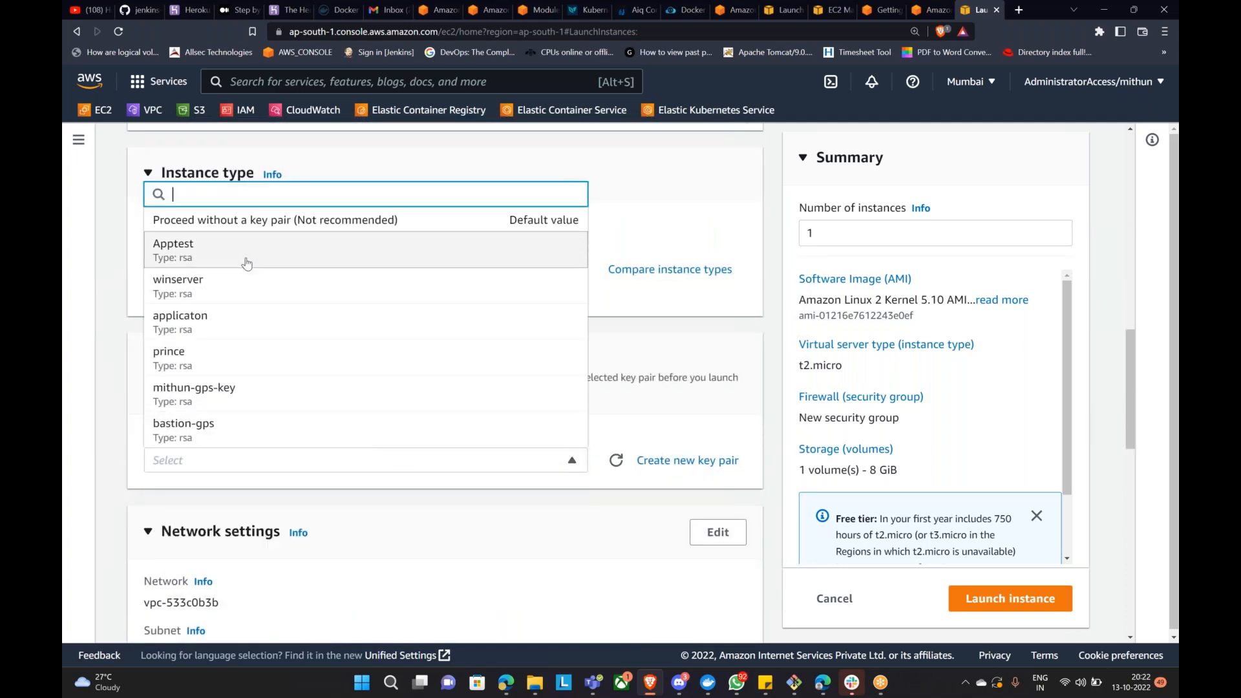
{"action": "scroll", "coordinate": [265, 388], "scroll_direction": "down", "scroll_amount": 2}
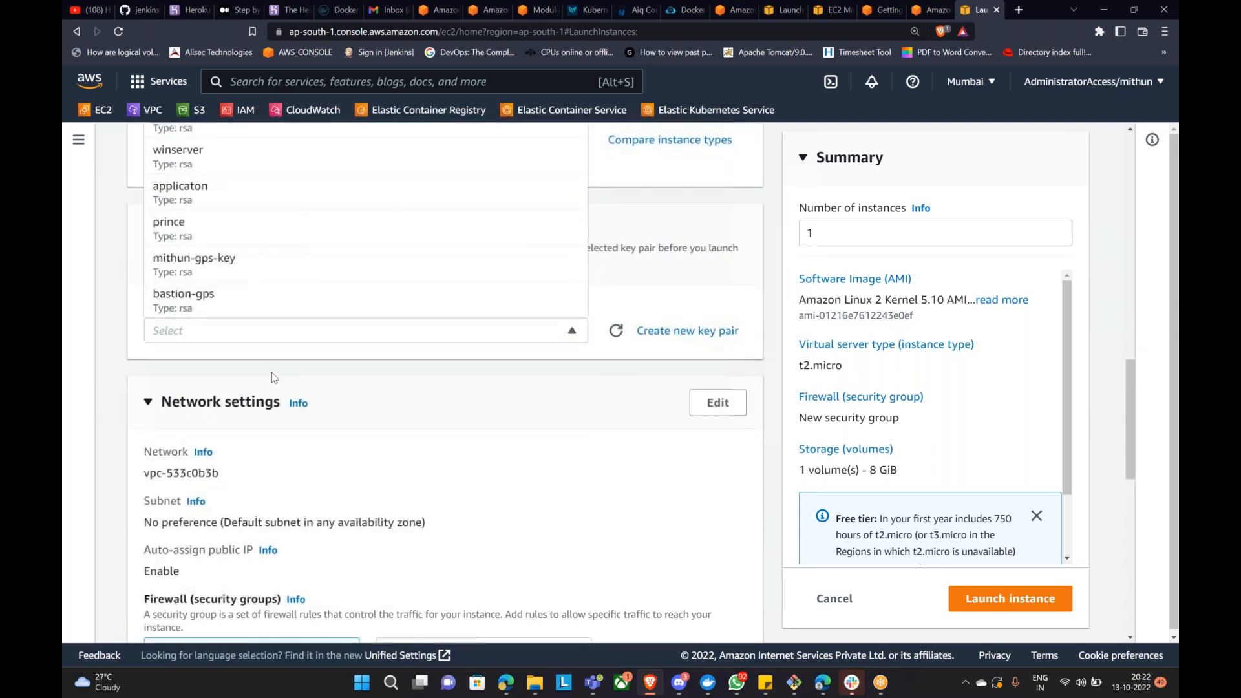
{"action": "scroll", "coordinate": [271, 372], "scroll_direction": "up", "scroll_amount": 2}
{"action": "left_click", "coordinate": [263, 429]}
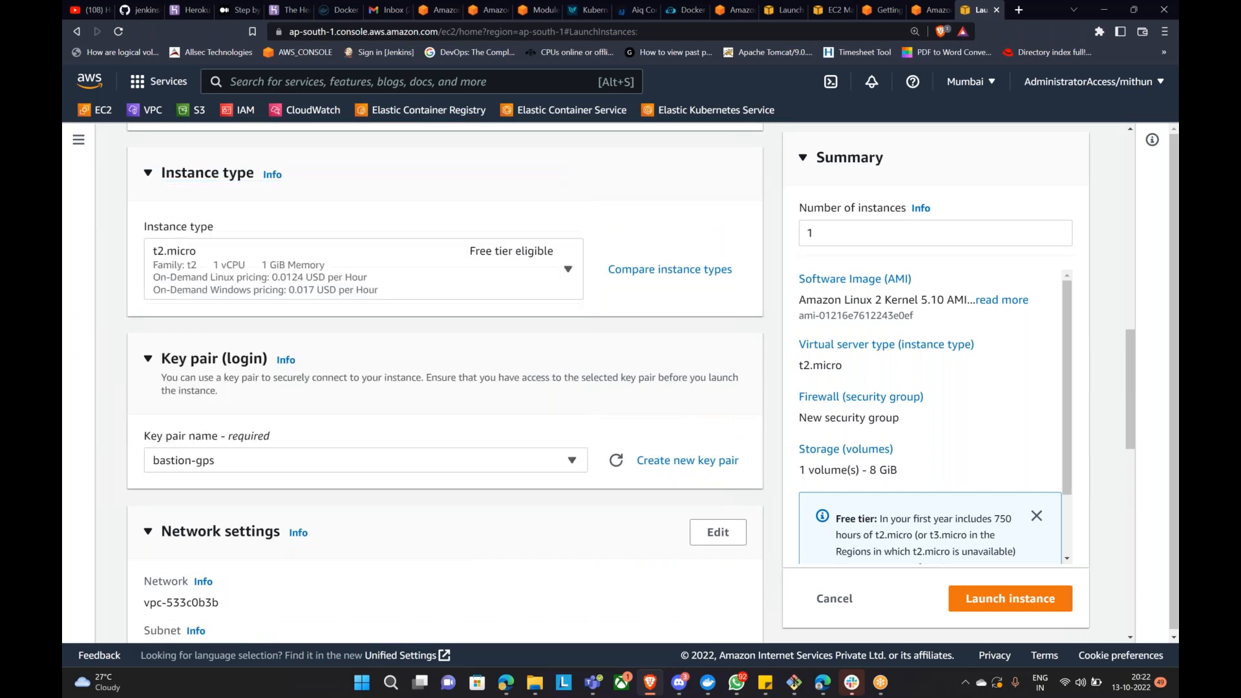
{"action": "scroll", "coordinate": [297, 416], "scroll_direction": "down", "scroll_amount": 6}
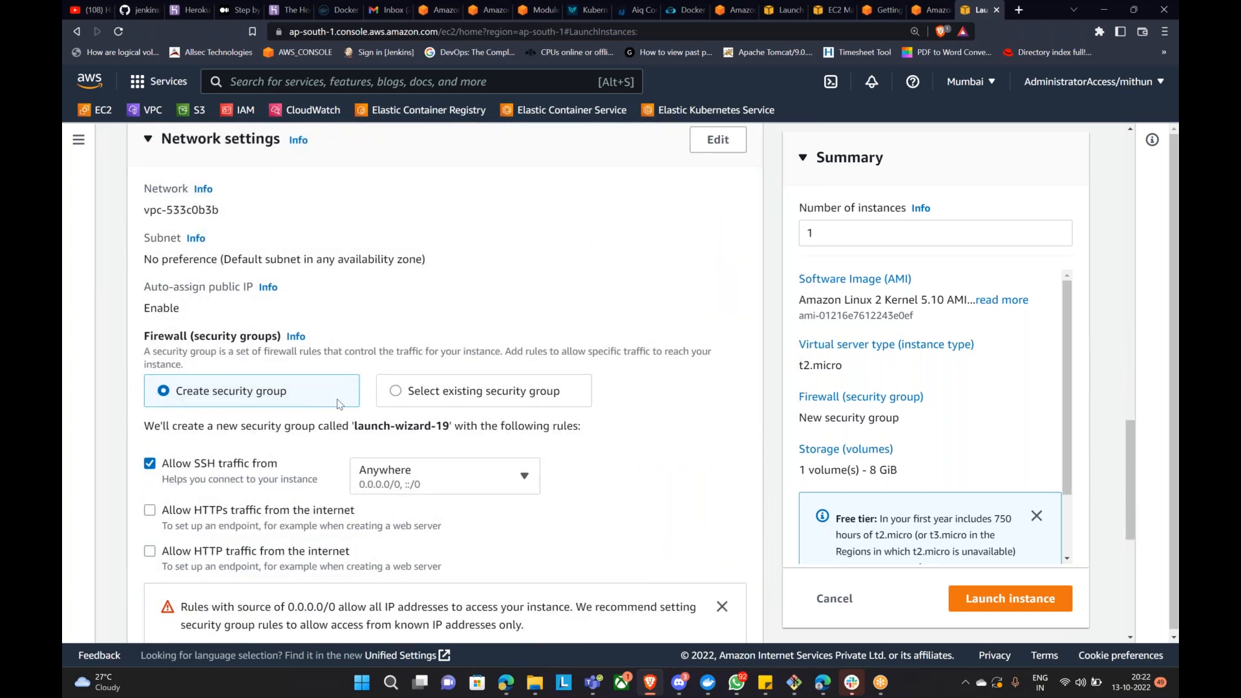
{"action": "scroll", "coordinate": [345, 408], "scroll_direction": "up", "scroll_amount": 3}
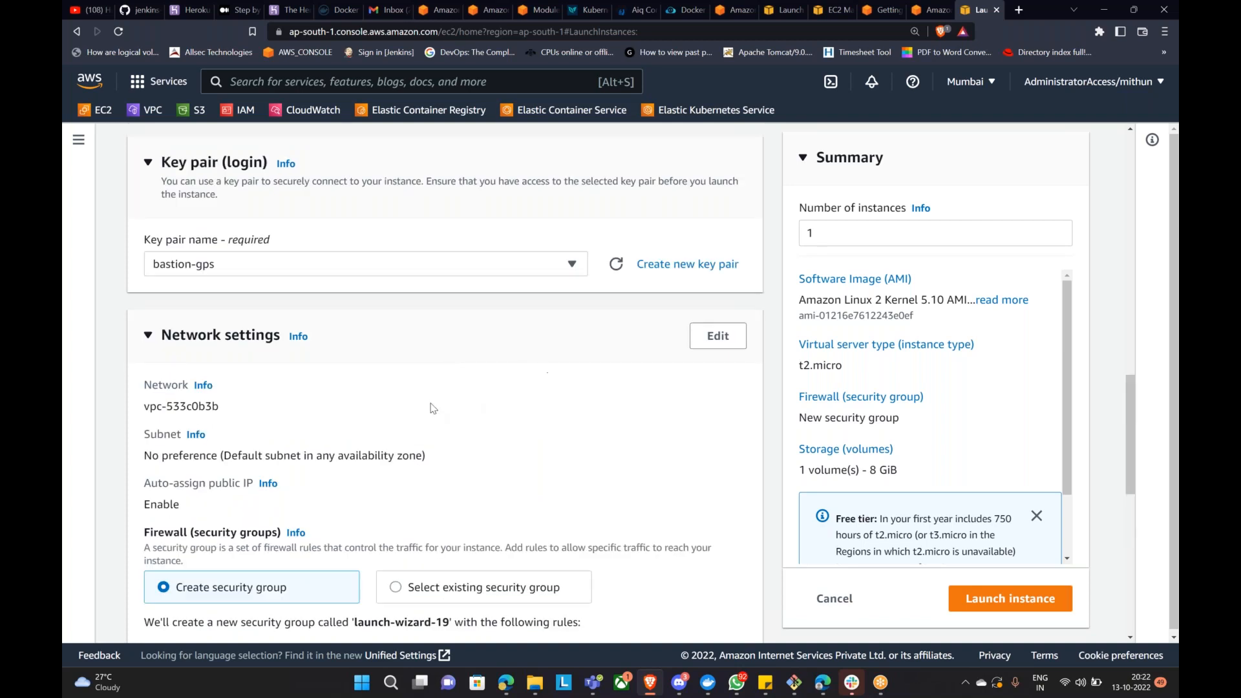
{"action": "scroll", "coordinate": [429, 405], "scroll_direction": "down", "scroll_amount": 6}
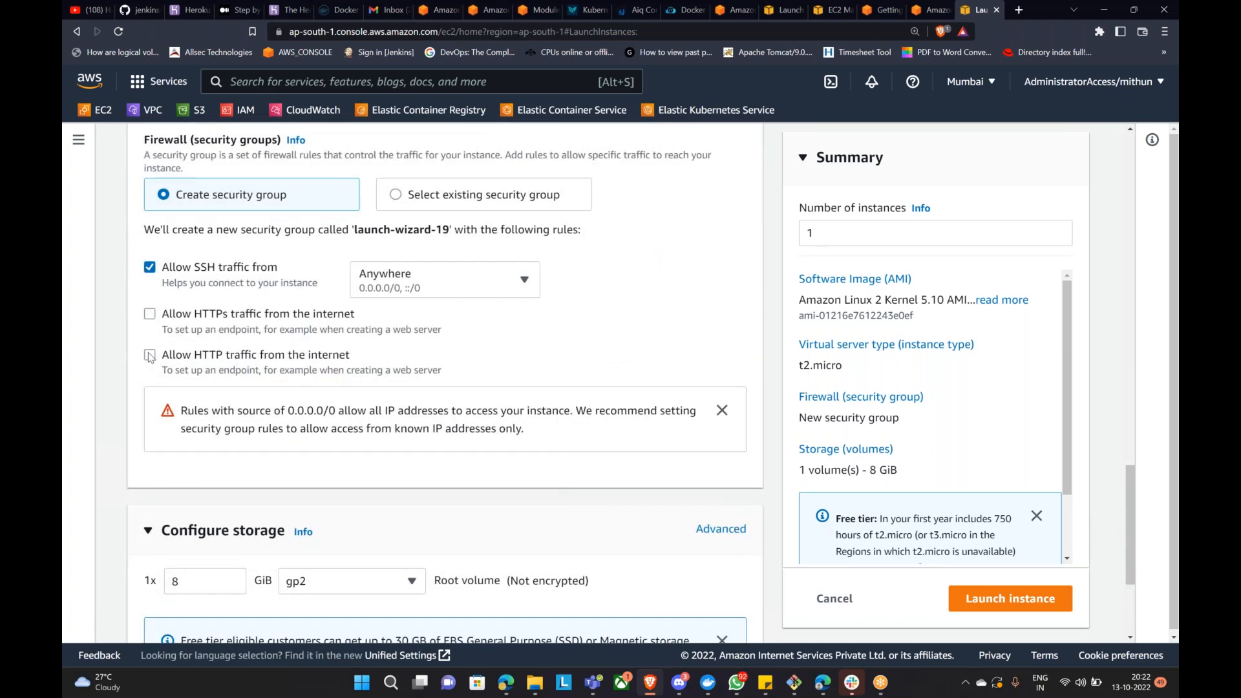
{"action": "left_click", "coordinate": [149, 356]}
Step: Expand Advanced details and scroll down toward the User data field
{"action": "scroll", "coordinate": [432, 399], "scroll_direction": "down", "scroll_amount": 3}
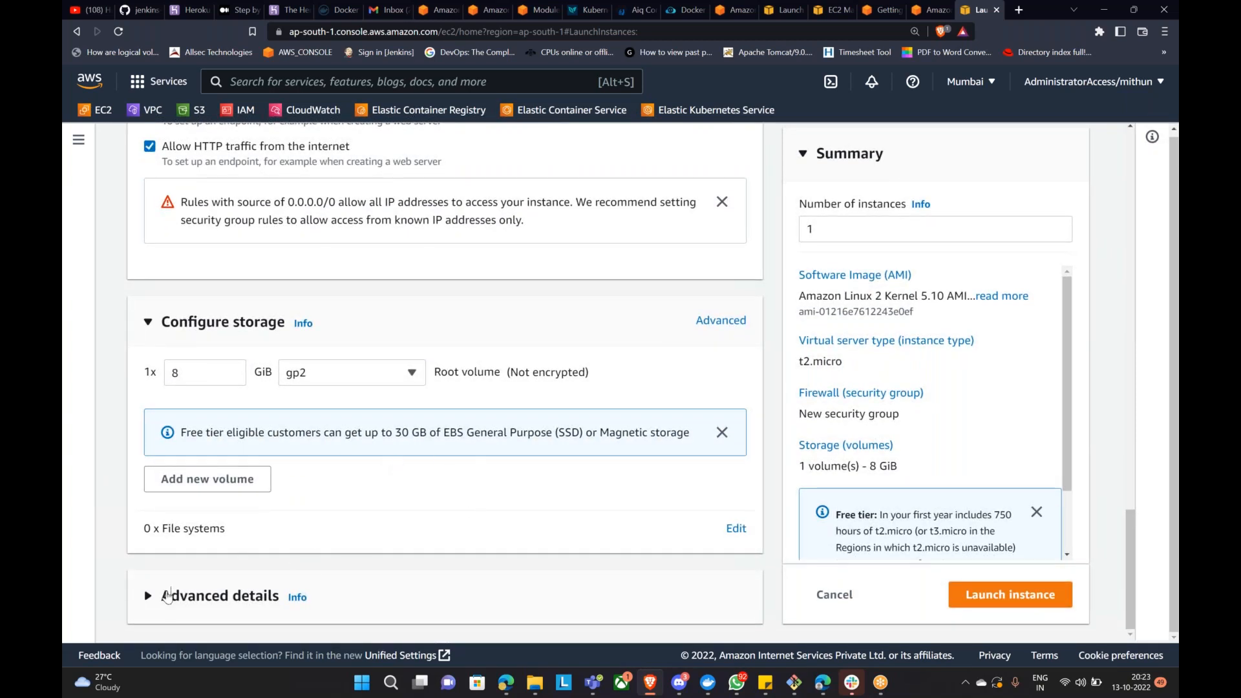
{"action": "left_click", "coordinate": [164, 595]}
{"action": "scroll", "coordinate": [343, 541], "scroll_direction": "down", "scroll_amount": 15}
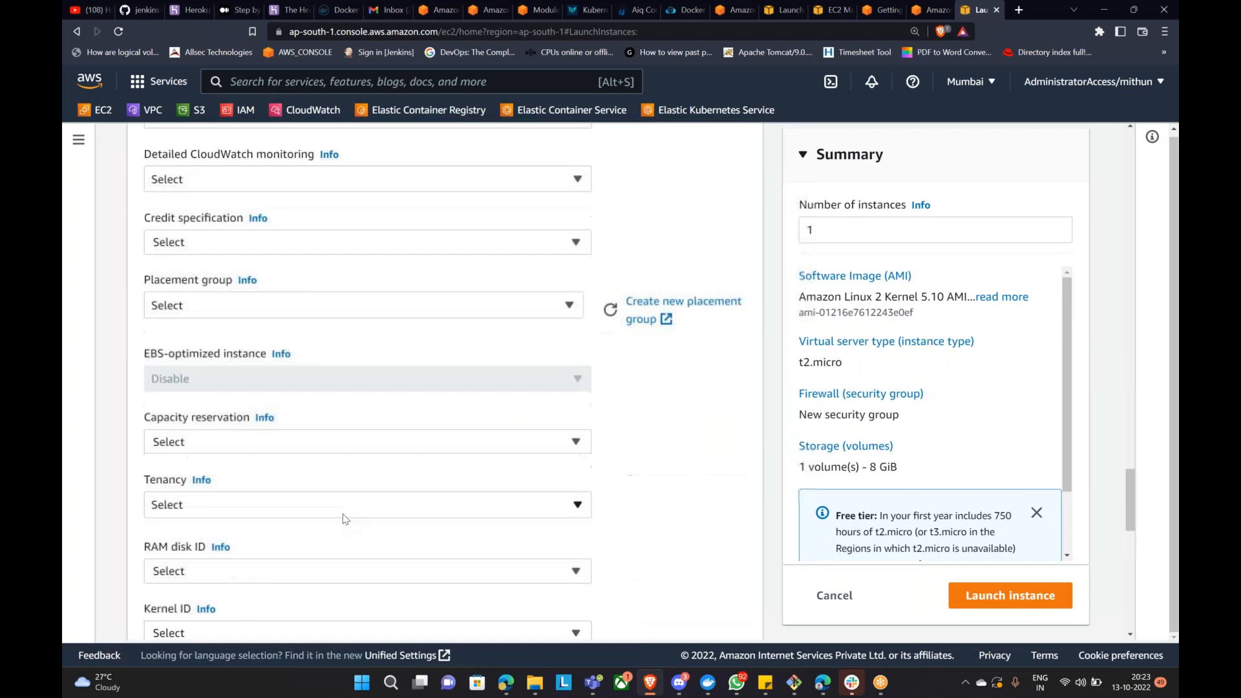
{"action": "scroll", "coordinate": [406, 544], "scroll_direction": "down", "scroll_amount": 3}
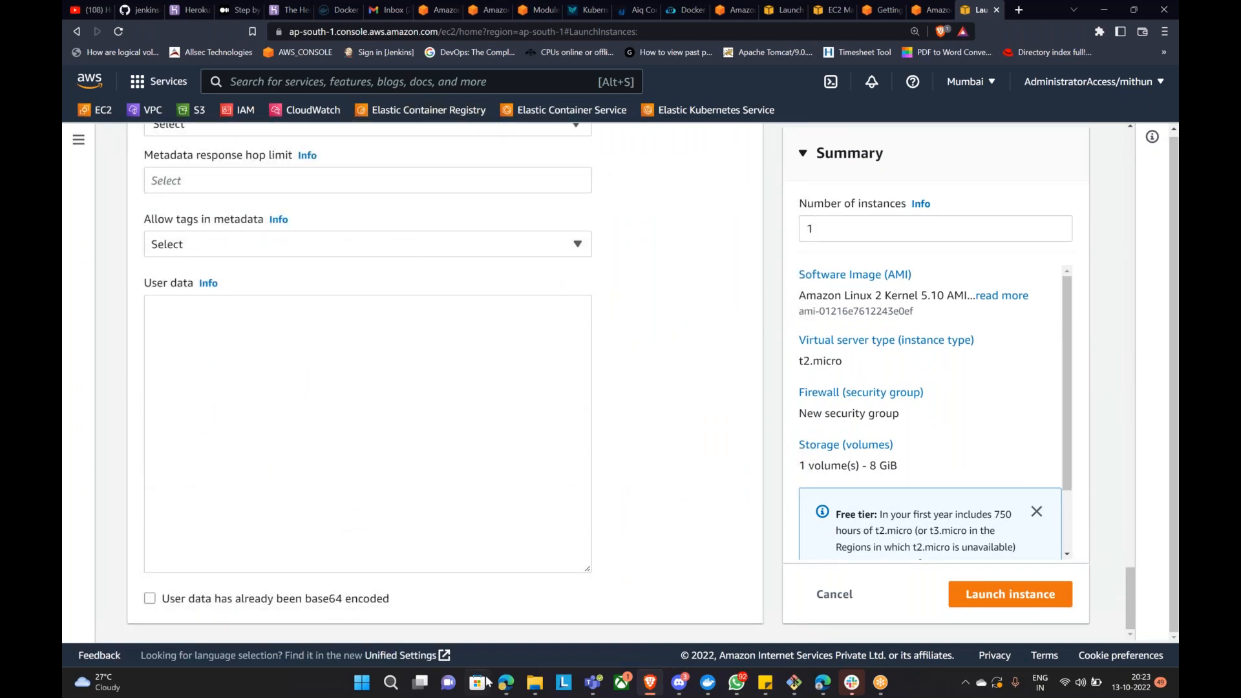
{"action": "left_click", "coordinate": [506, 686]}
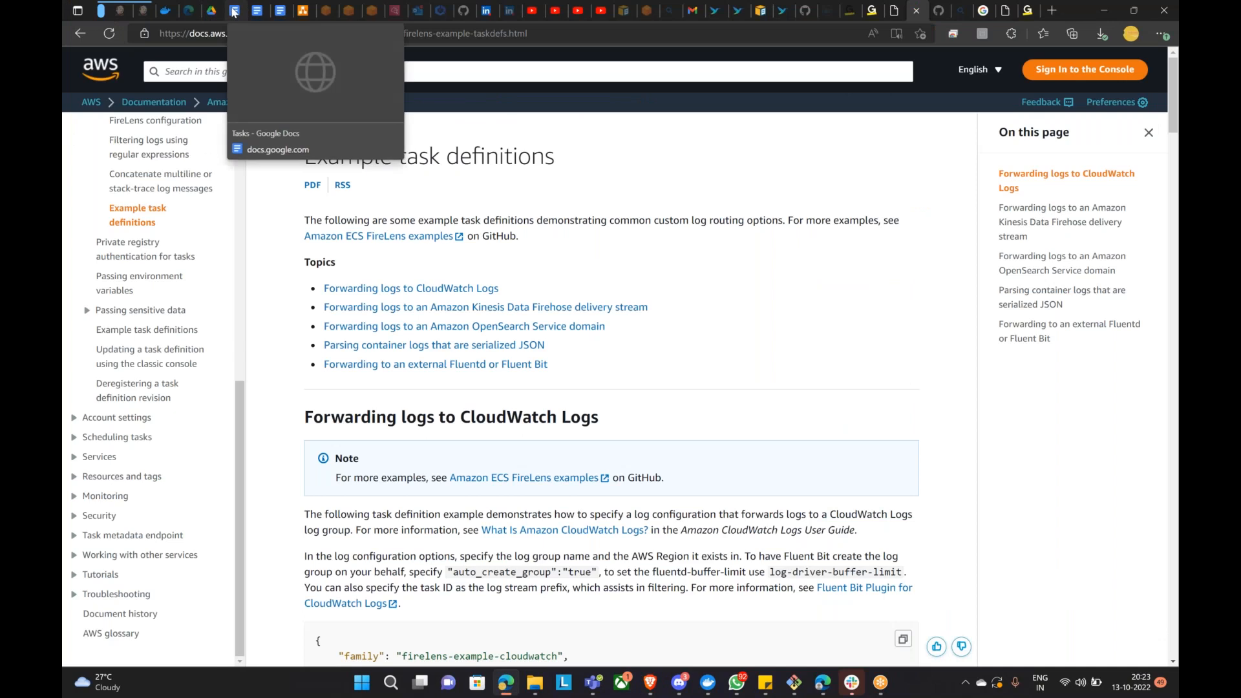
Step: Look over the php-userdata setup script in Google Docs, ending on the Tasks document
{"action": "left_click", "coordinate": [242, 9]}
{"action": "left_click", "coordinate": [256, 10]}
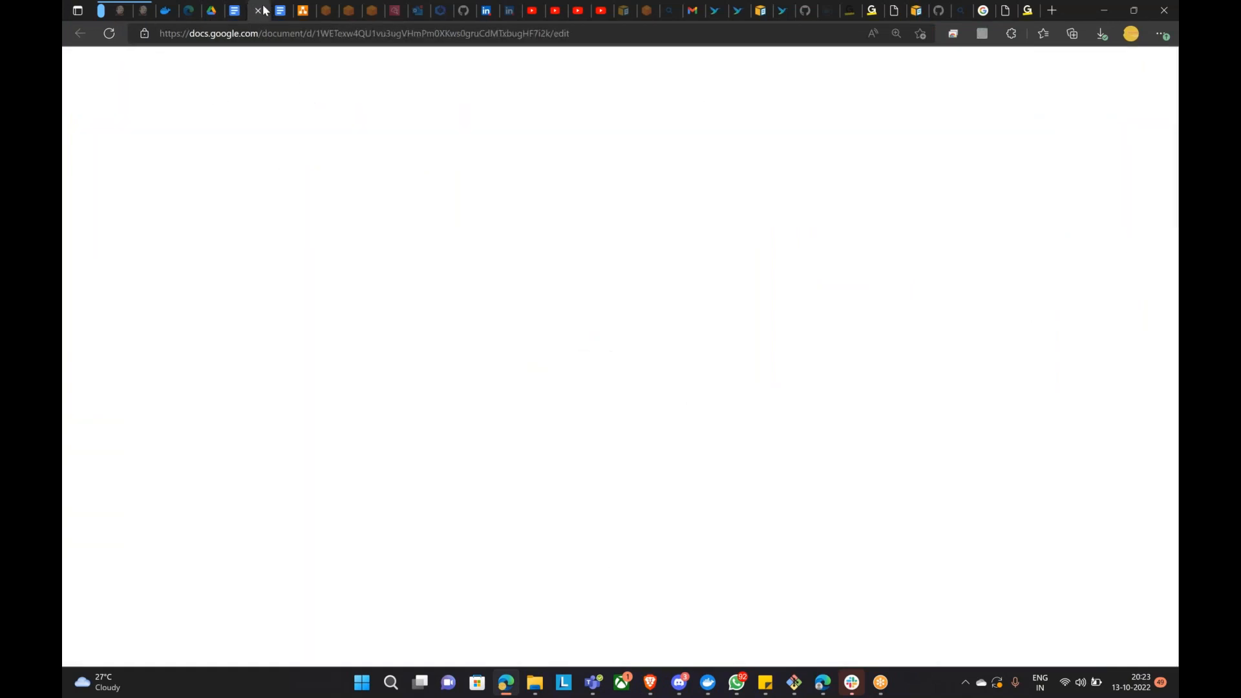
{"action": "scroll", "coordinate": [623, 387], "scroll_direction": "down", "scroll_amount": 4}
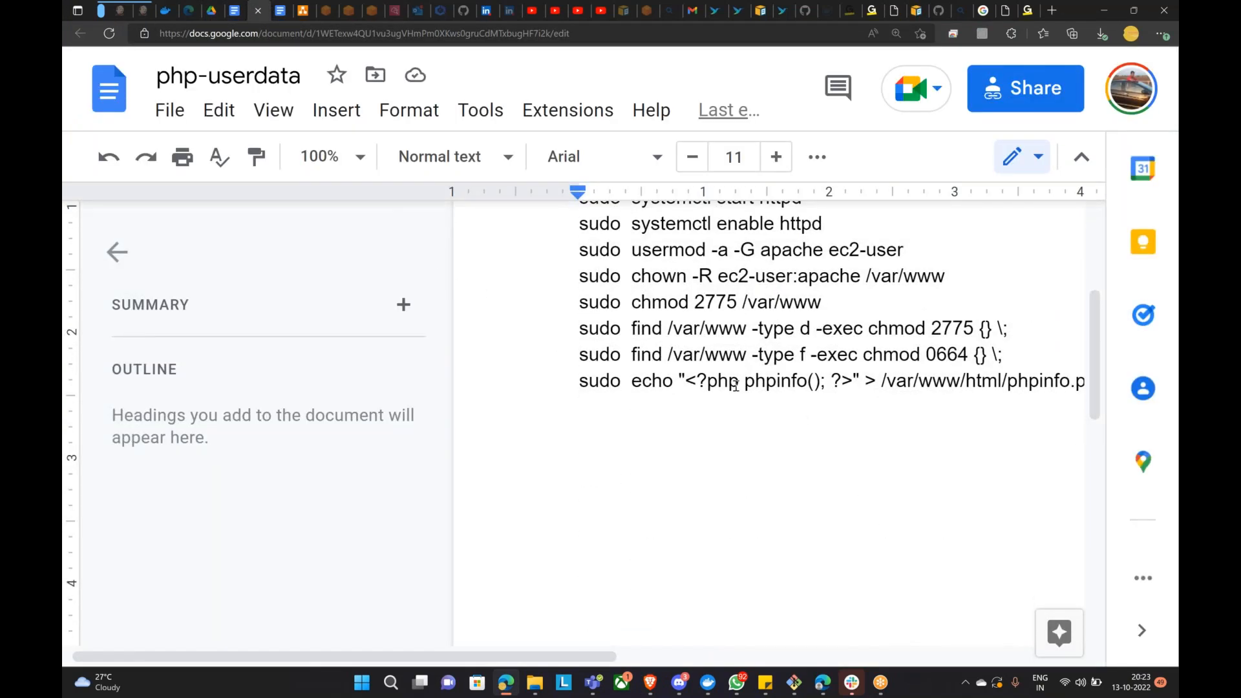
{"action": "scroll", "coordinate": [742, 386], "scroll_direction": "up", "scroll_amount": 1}
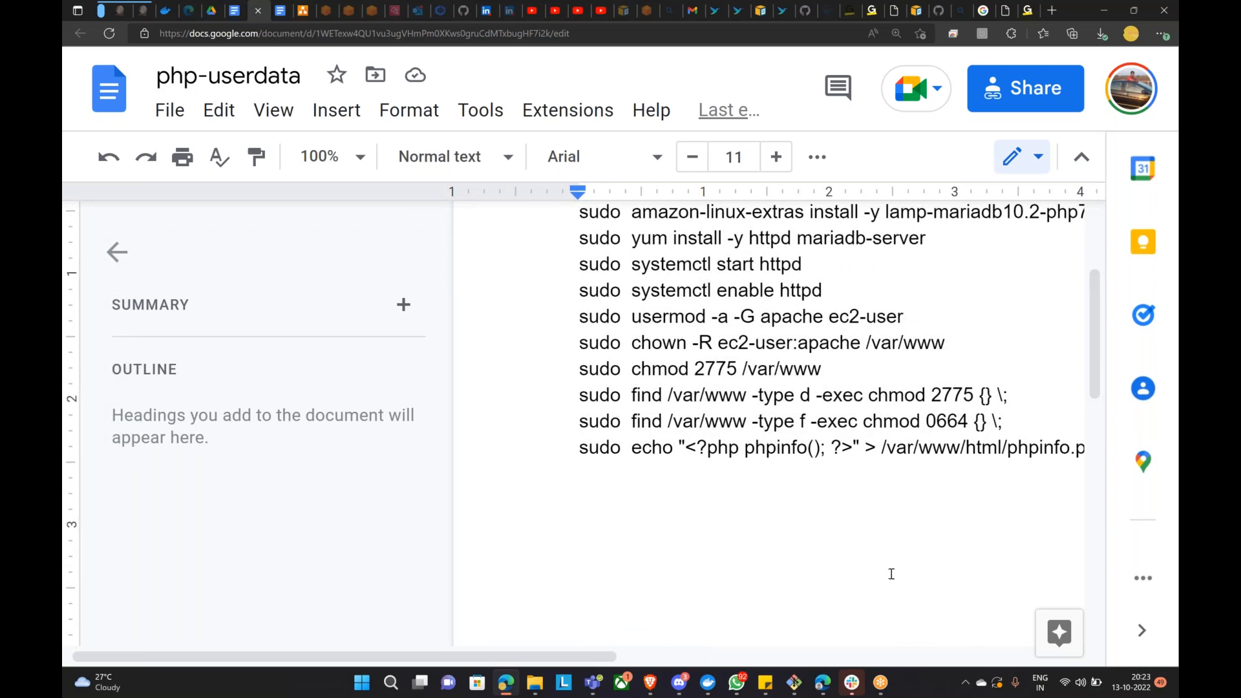
{"action": "scroll", "coordinate": [889, 567], "scroll_direction": "up", "scroll_amount": 1}
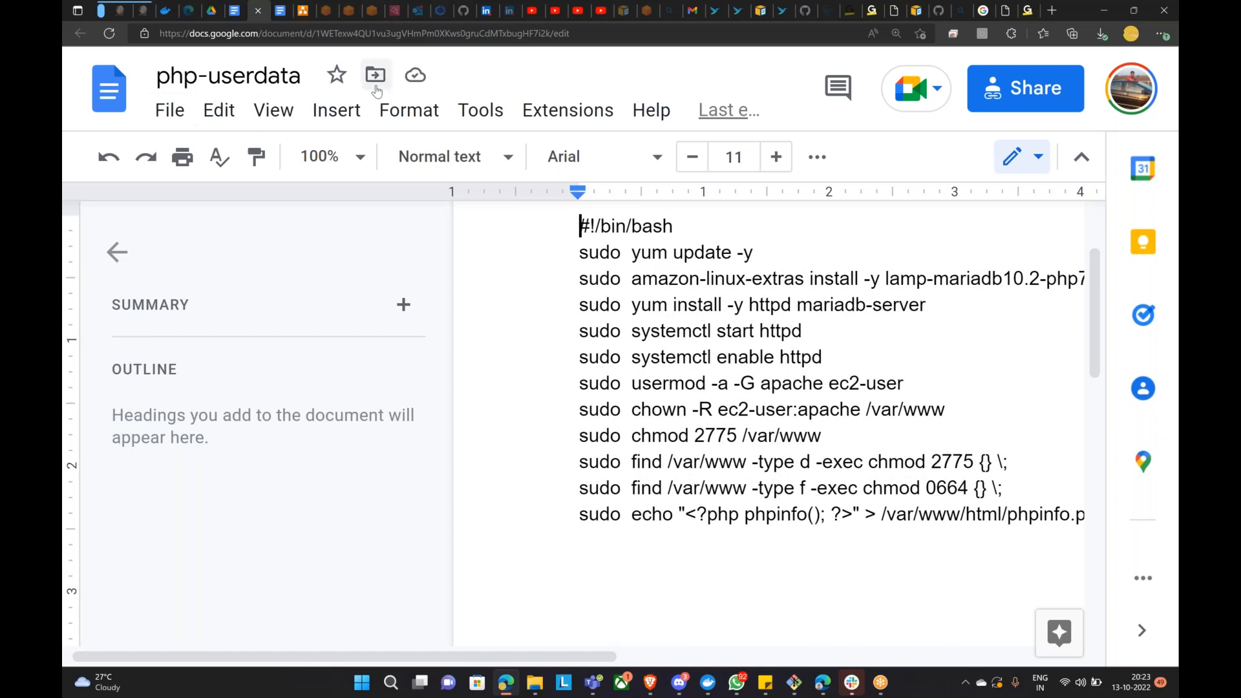
{"action": "left_click", "coordinate": [234, 10]}
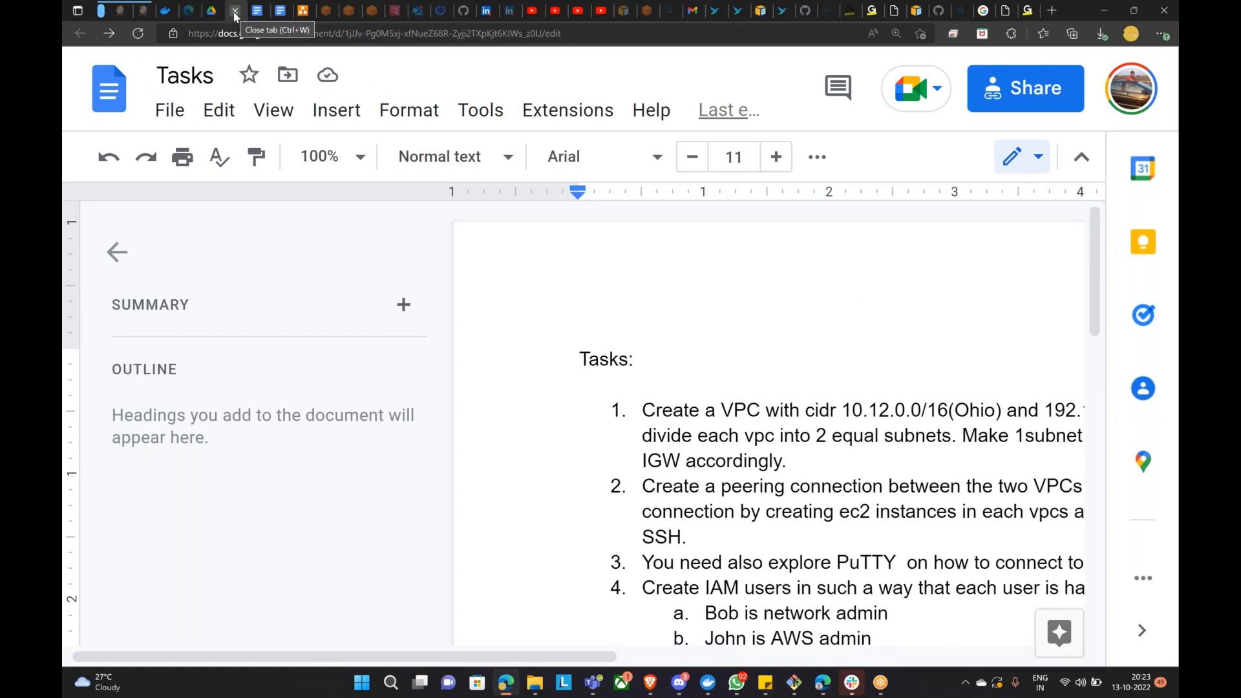
Step: In the Drive userdata search results, preview userdata.txt instead of php-userdata.txt
{"action": "left_click", "coordinate": [211, 10]}
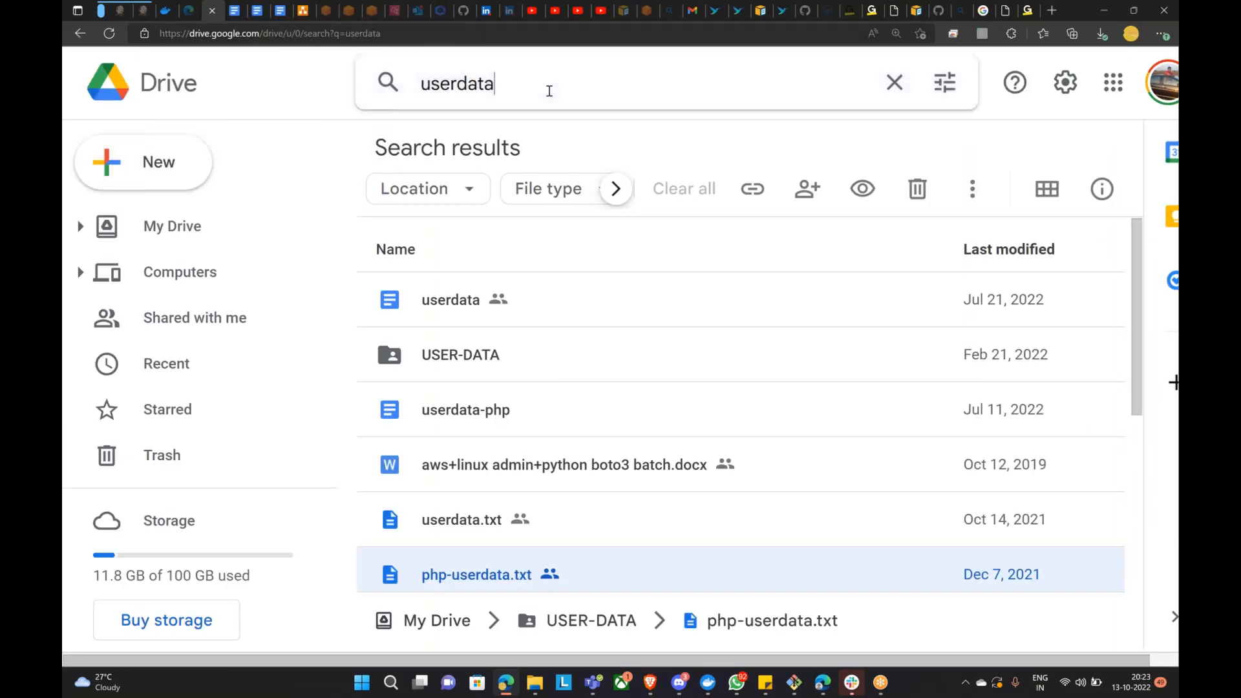
{"action": "scroll", "coordinate": [526, 453], "scroll_direction": "down", "scroll_amount": 2}
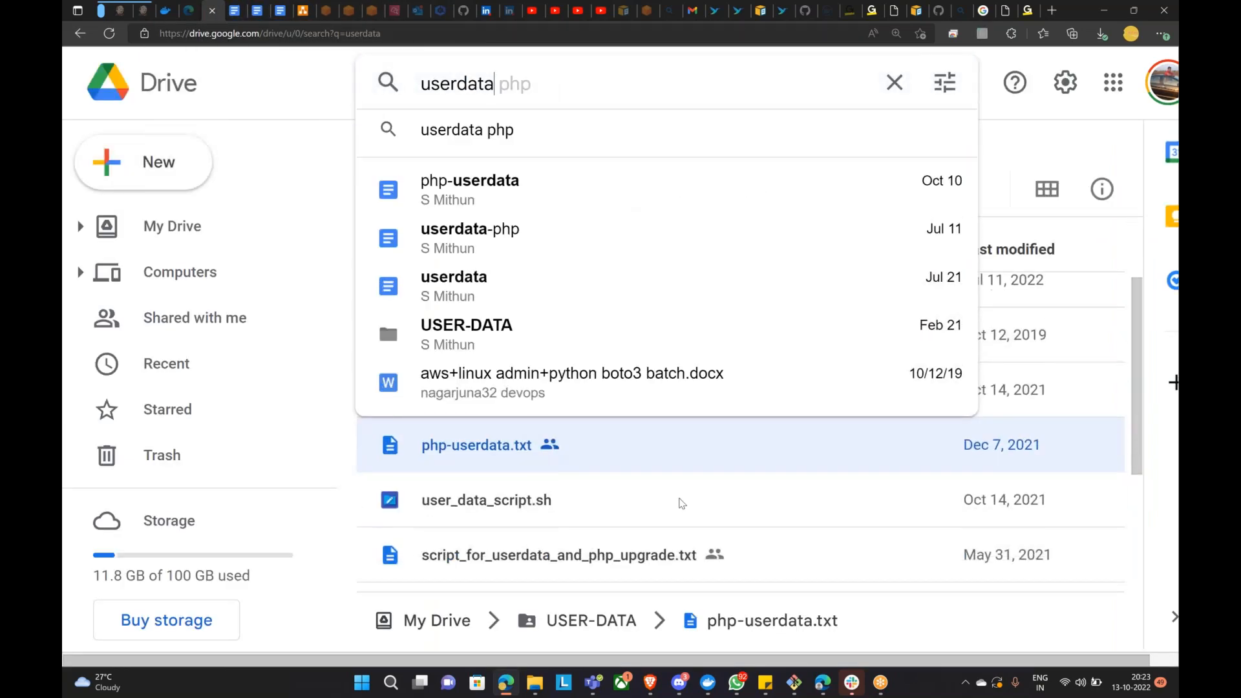
{"action": "left_click", "coordinate": [729, 512]}
{"action": "left_click", "coordinate": [461, 452]}
{"action": "double_click", "coordinate": [462, 451]}
{"action": "left_click", "coordinate": [870, 305]}
{"action": "left_click", "coordinate": [468, 396]}
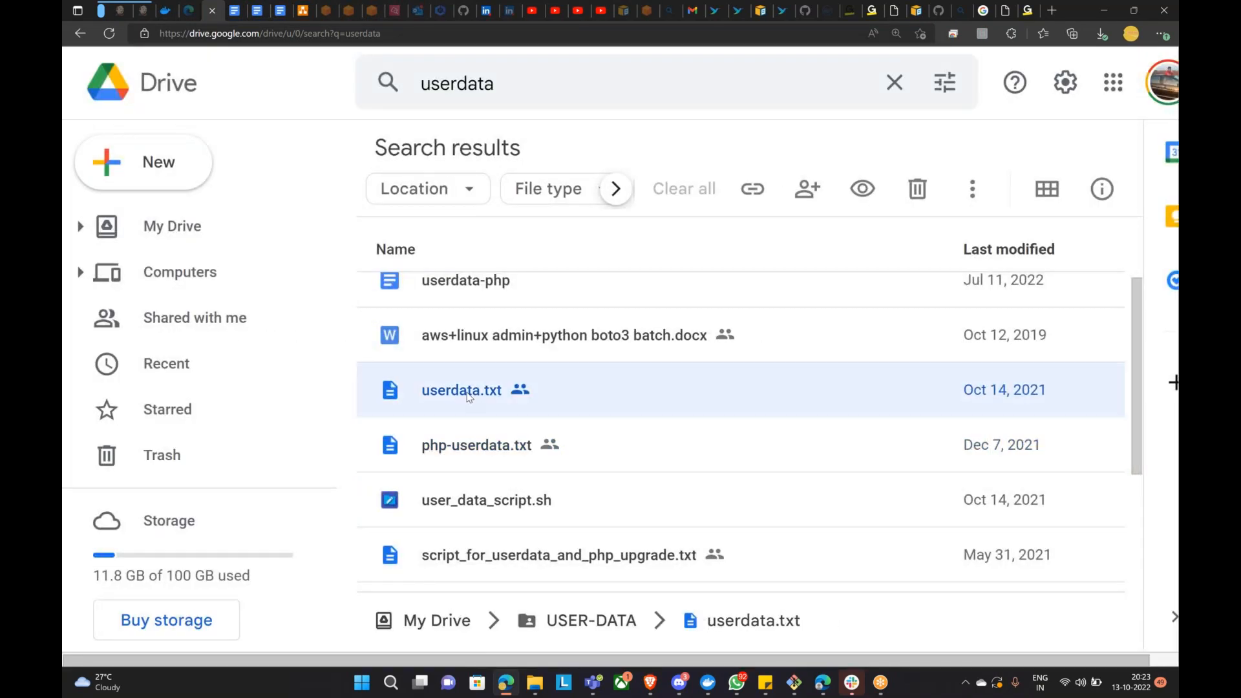
{"action": "double_click", "coordinate": [469, 396]}
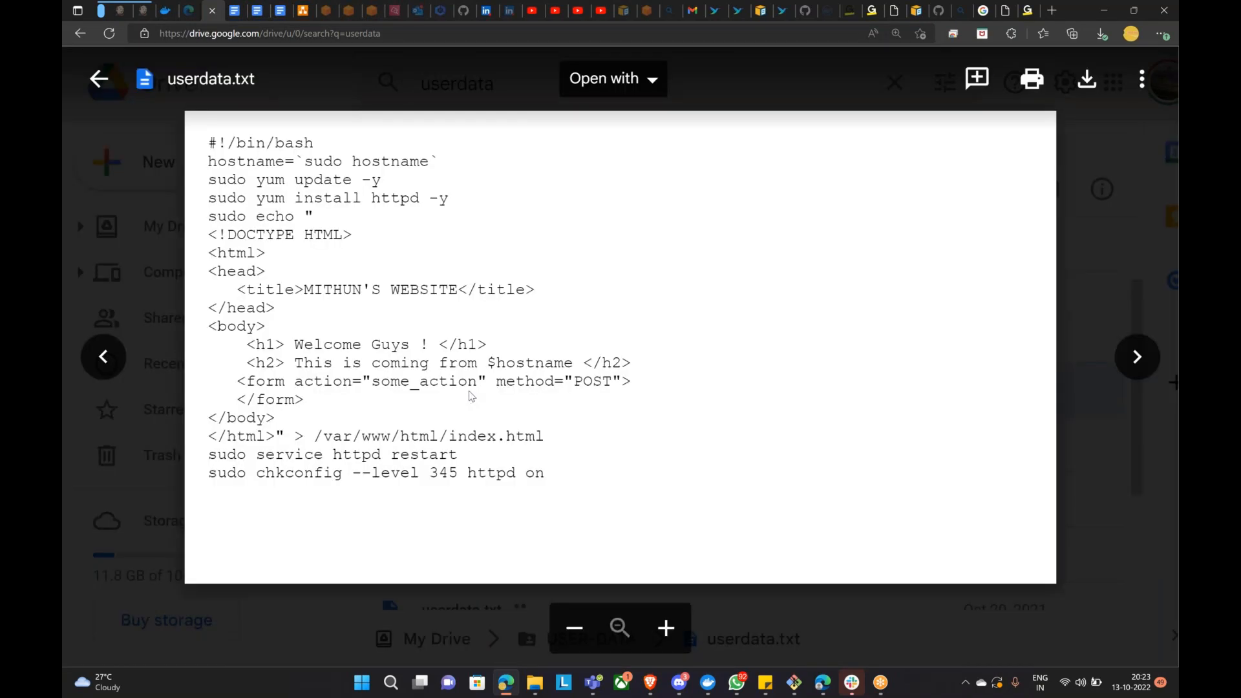
Step: Open userdata.txt in Google Docs, copy the script, and paste it into User data
{"action": "left_click_drag", "start_coordinate": [209, 142], "coordinate": [539, 475]}
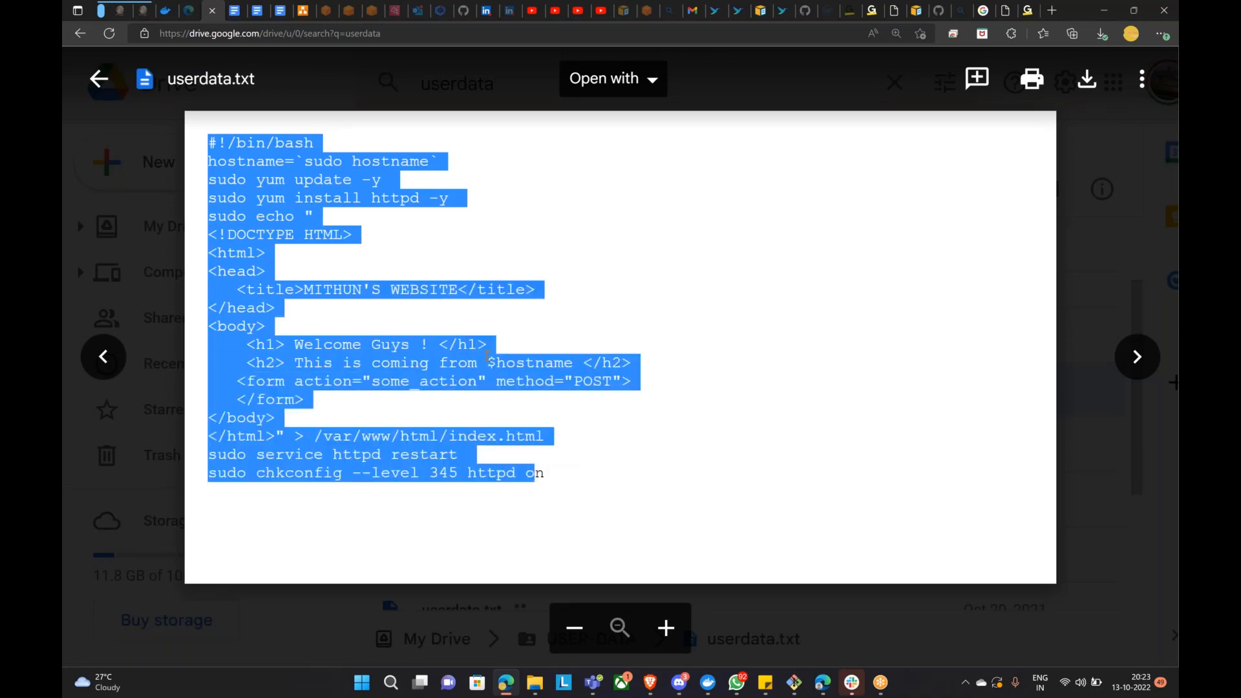
{"action": "left_click", "coordinate": [646, 81]}
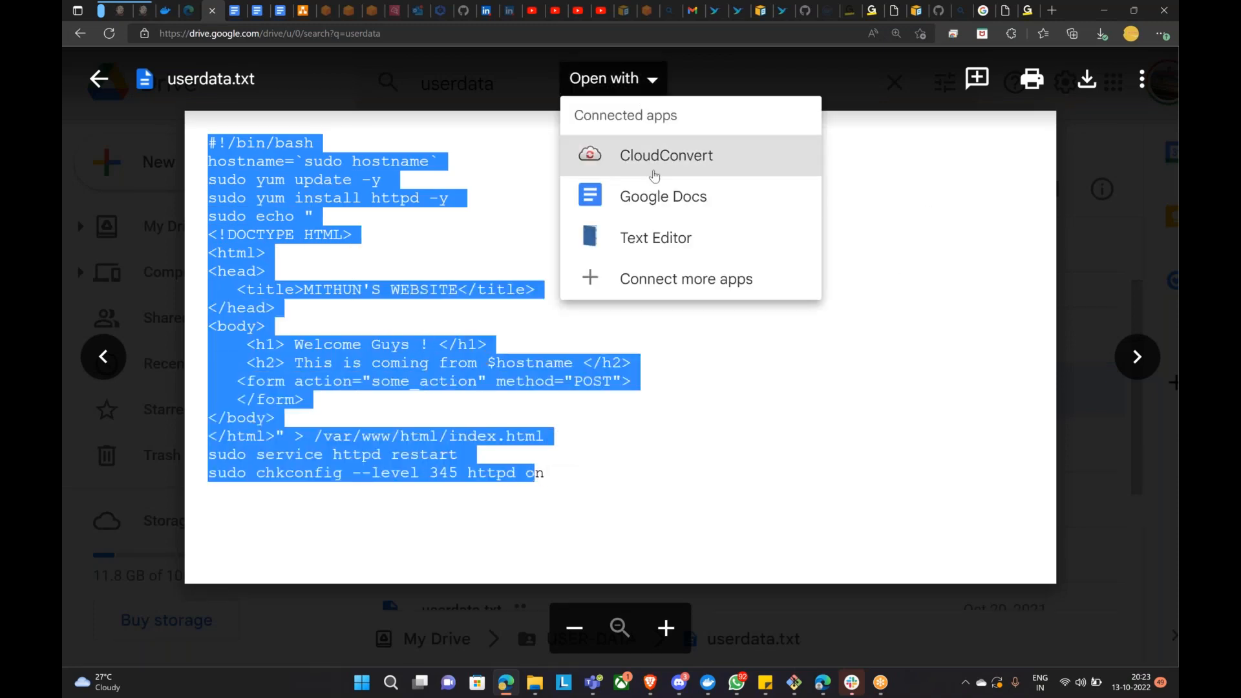
{"action": "left_click", "coordinate": [660, 210]}
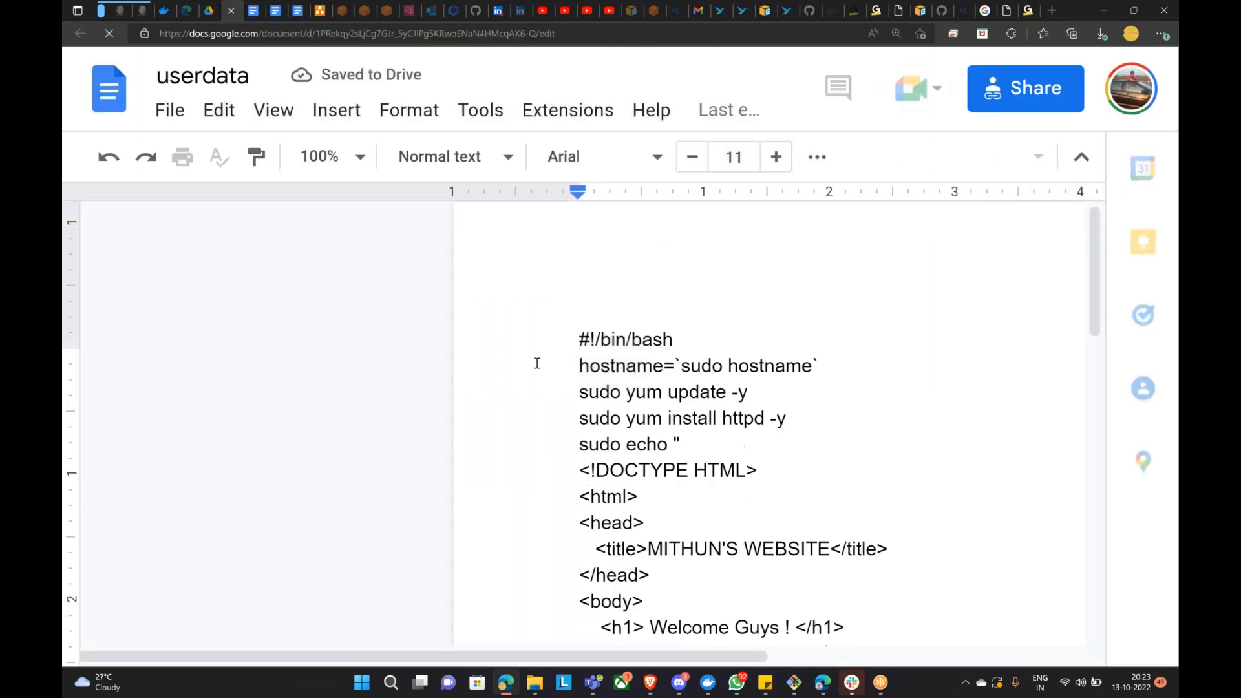
{"action": "left_click_drag", "start_coordinate": [580, 360], "coordinate": [881, 568]}
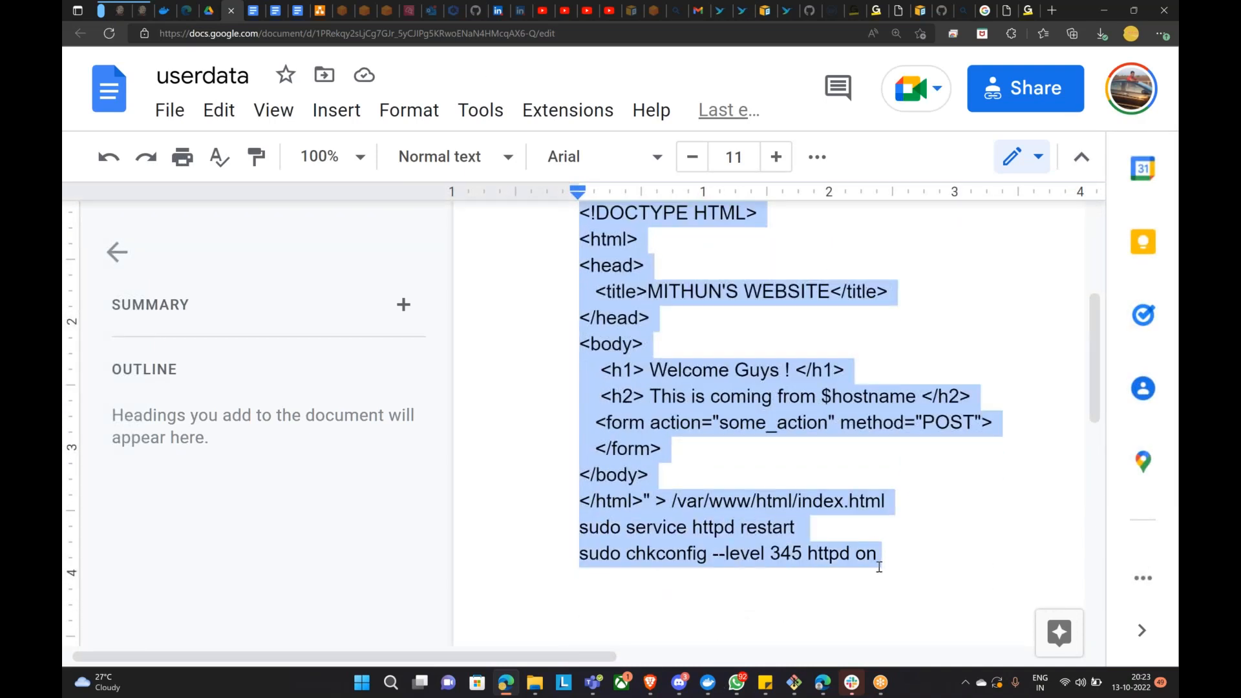
{"action": "mouse_move", "coordinate": [795, 682]}
{"action": "left_click", "coordinate": [650, 683]}
{"action": "left_click", "coordinate": [243, 330]}
{"action": "key", "text": "ctrl+v"}
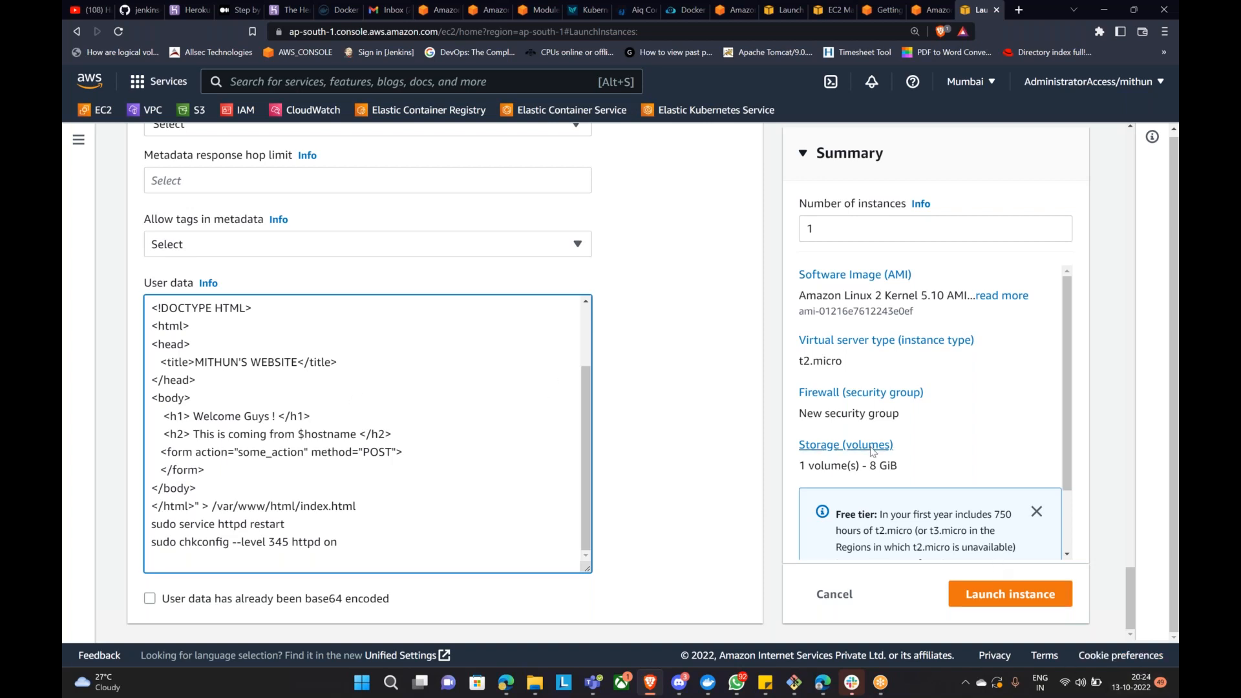
Step: Launch the instance, copy the SSH client Example command, and clear the Git Bash screen
{"action": "scroll", "coordinate": [561, 374], "scroll_direction": "up", "scroll_amount": 6}
{"action": "left_click", "coordinate": [1009, 604]}
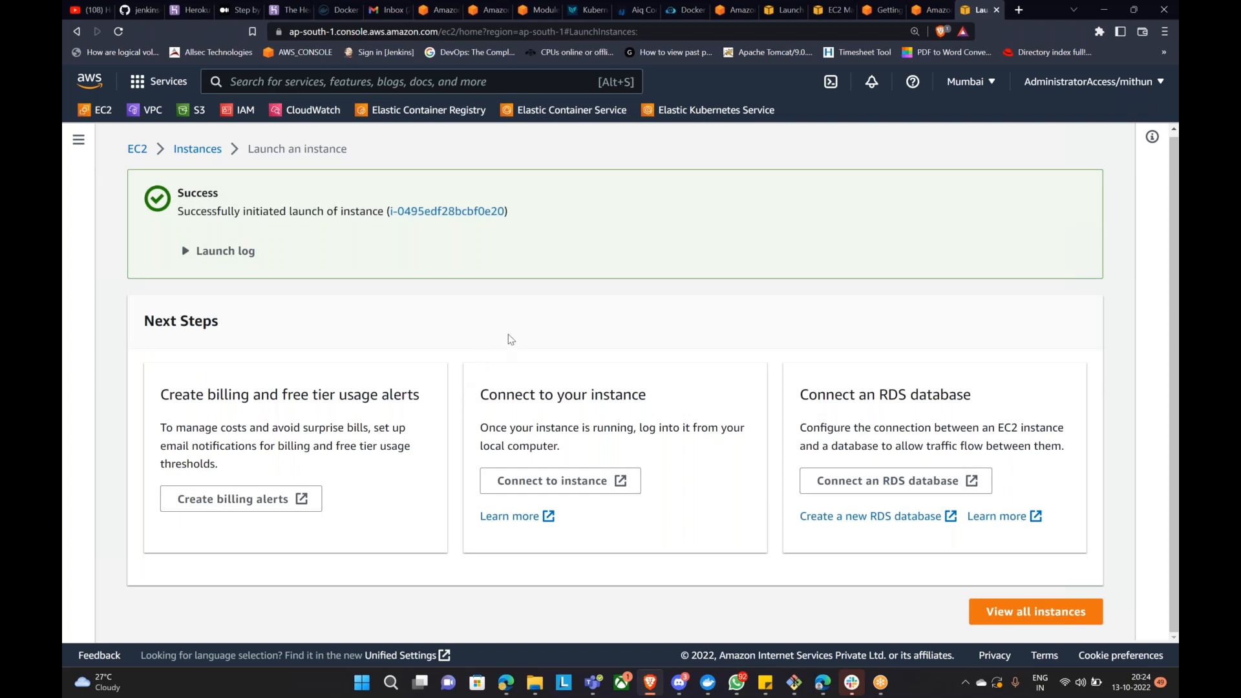
{"action": "left_click", "coordinate": [577, 483]}
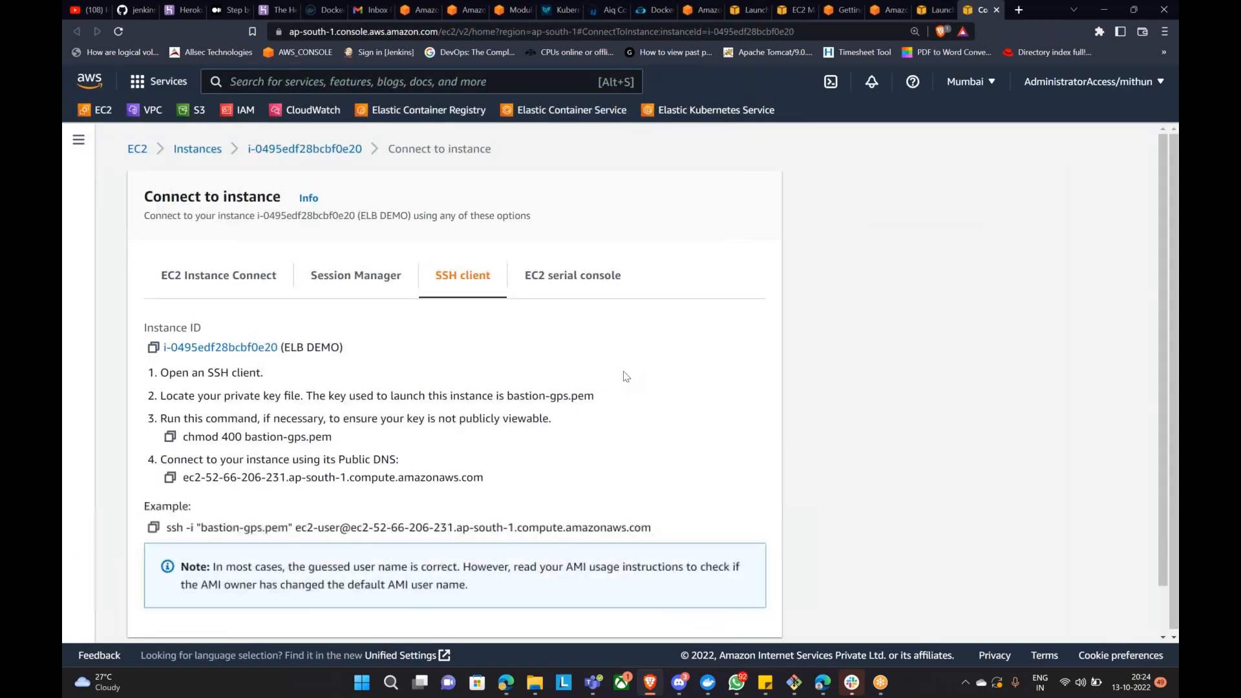
{"action": "scroll", "coordinate": [353, 389], "scroll_direction": "down", "scroll_amount": 2}
{"action": "left_click", "coordinate": [154, 475]}
{"action": "left_click", "coordinate": [800, 687]}
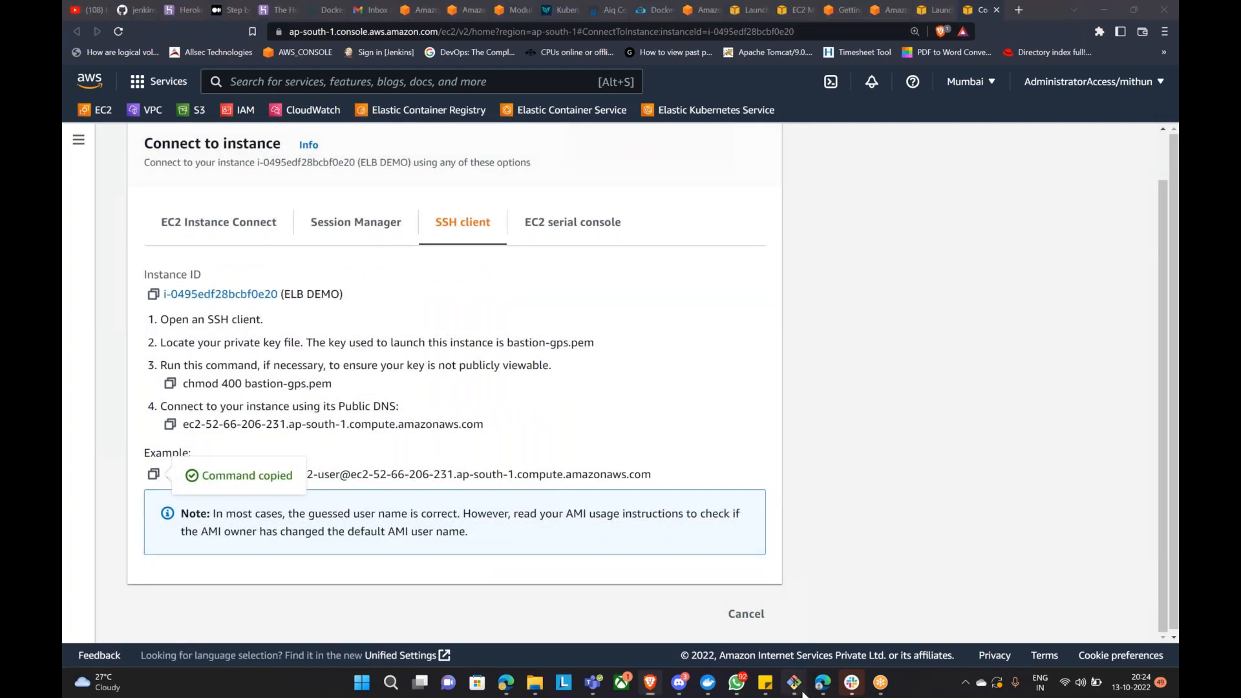
{"action": "key", "text": "ctrl+l"}
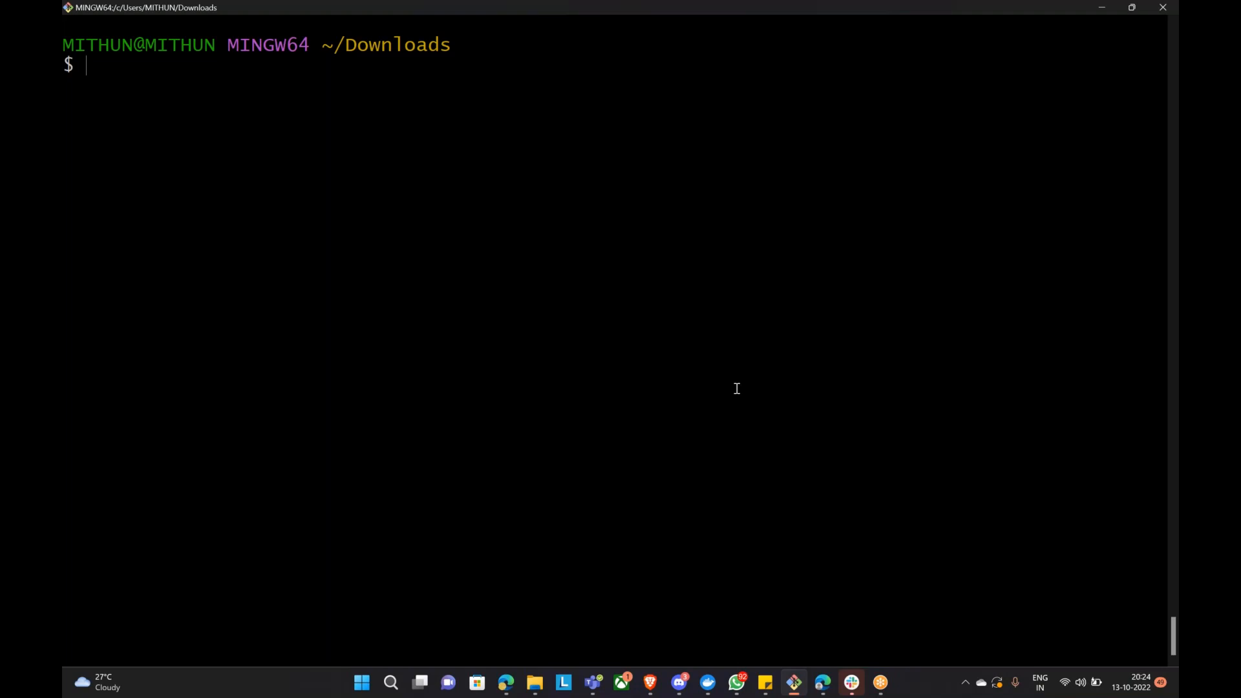
Step: SSH into the instance with the pasted command, accept the host, and become root via sudo -i
{"action": "key", "text": "shift+Insert"}
{"action": "key", "text": "Return"}
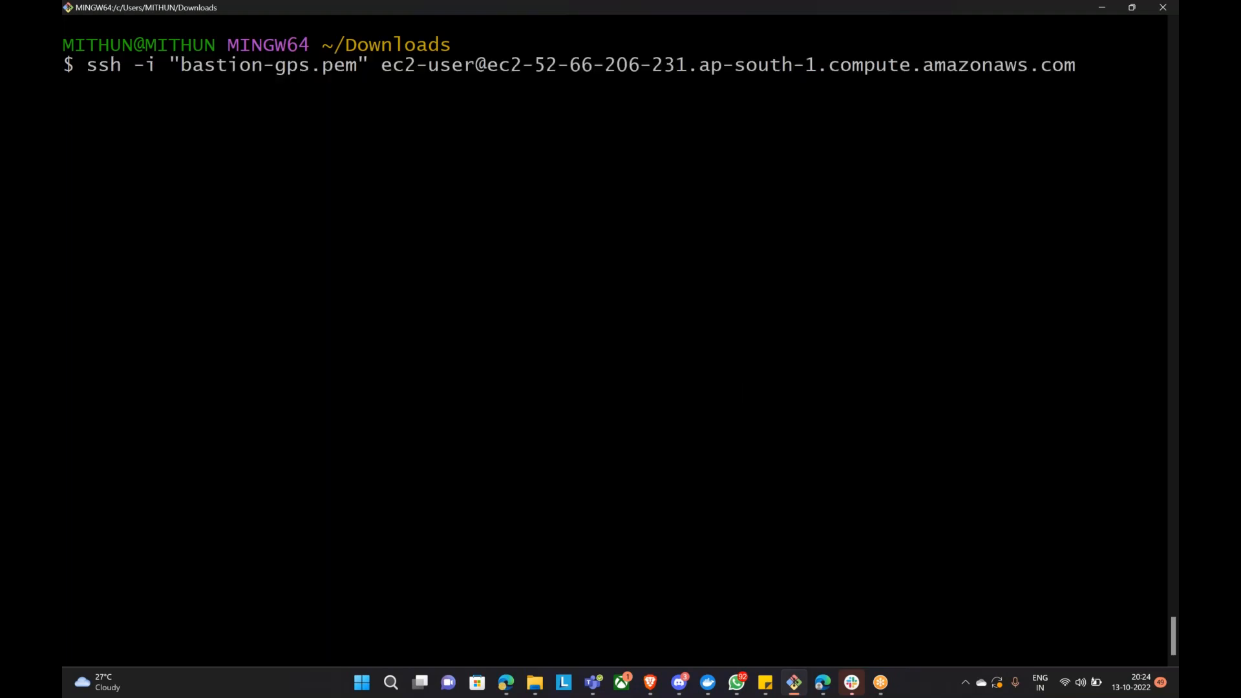
{"action": "type", "text": "yes"}
{"action": "key", "text": "Return"}
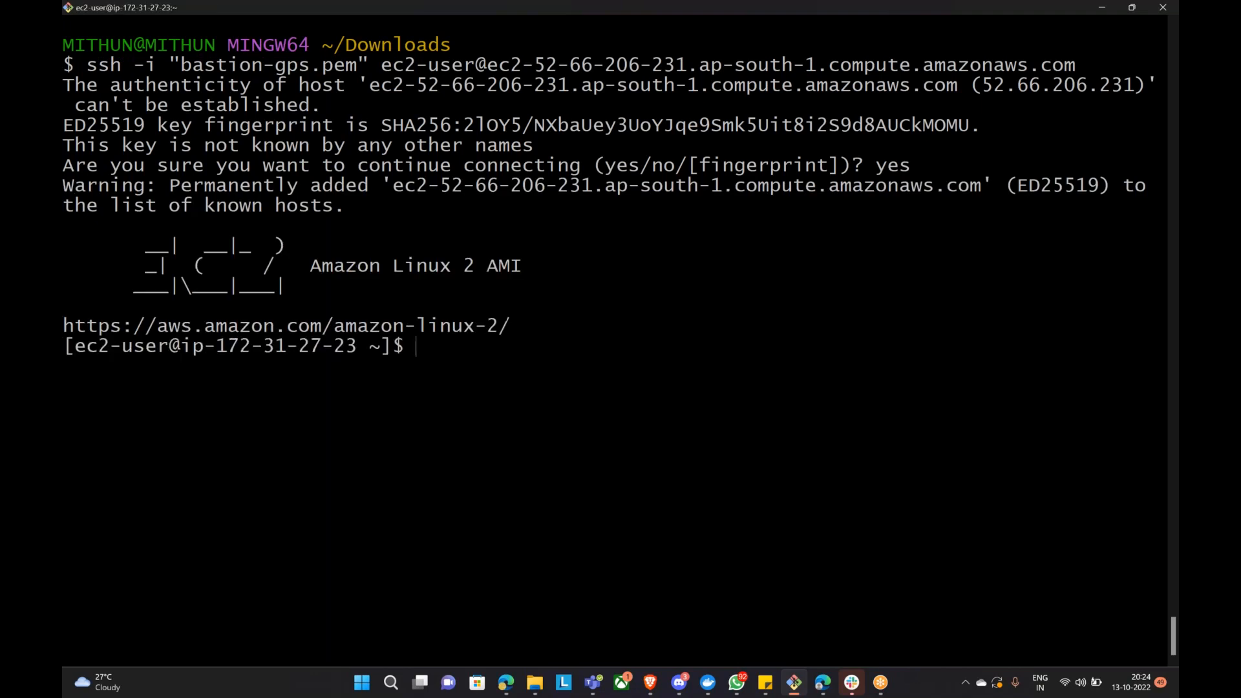
{"action": "type", "text": "sudo -i"}
{"action": "key", "text": "Return"}
Step: List the home directory with ls -l, then change into /var/ and list its folders
{"action": "type", "text": "cd /va"}
{"action": "key", "text": "Tab"}
{"action": "key", "text": "Tab"}
{"action": "key", "text": "Tab"}
{"action": "type", "text": "ww"}
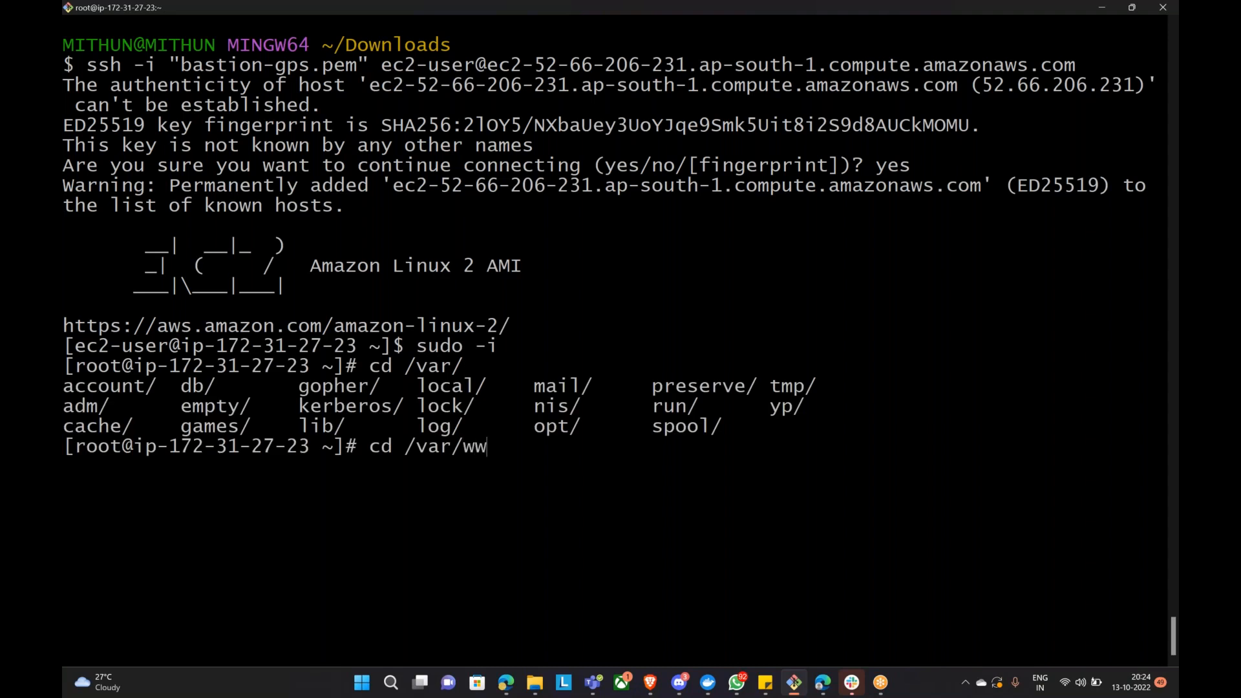
{"action": "type", "text": "w"}
{"action": "key", "text": "BackSpace"}
{"action": "key", "text": "BackSpace"}
{"action": "key", "text": "BackSpace"}
{"action": "key", "text": "BackSpace"}
{"action": "key", "text": "BackSpace"}
{"action": "key", "text": "BackSpace"}
{"action": "key", "text": "BackSpace"}
{"action": "key", "text": "BackSpace"}
{"action": "key", "text": "BackSpace"}
{"action": "key", "text": "BackSpace"}
{"action": "key", "text": "BackSpace"}
{"action": "type", "text": "ls -l"}
{"action": "key", "text": "Return"}
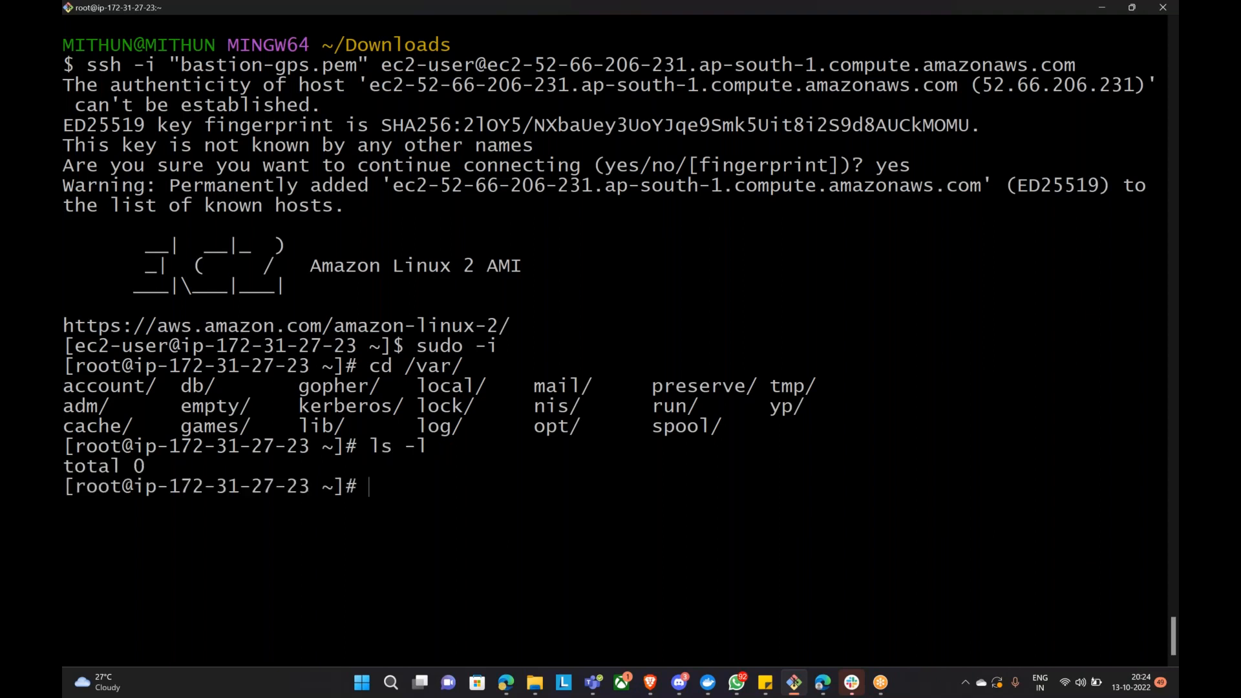
{"action": "key", "text": "Up"}
{"action": "key", "text": "Down"}
{"action": "type", "text": "cd .va"}
{"action": "key", "text": "BackSpace"}
{"action": "key", "text": "BackSpace"}
{"action": "key", "text": "BackSpace"}
{"action": "type", "text": "/var/"}
{"action": "key", "text": "Return"}
{"action": "type", "text": "ls"}
{"action": "key", "text": "Return"}
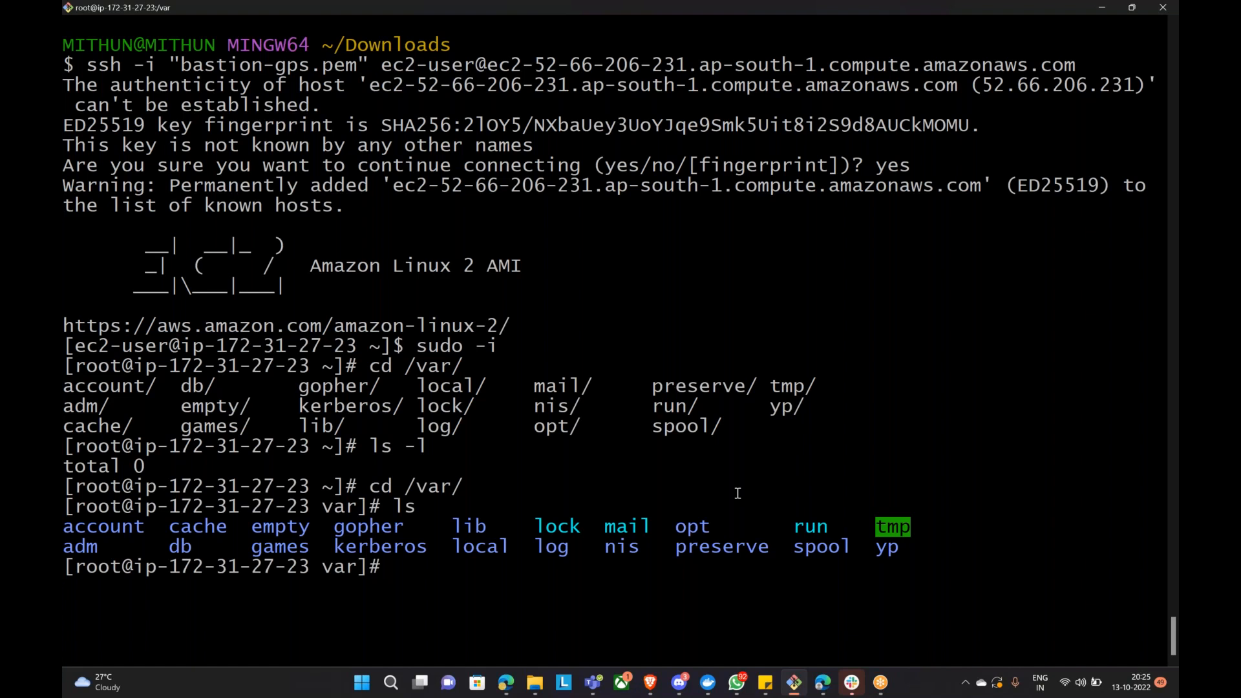
{"action": "type", "text": "rvice httpd "}
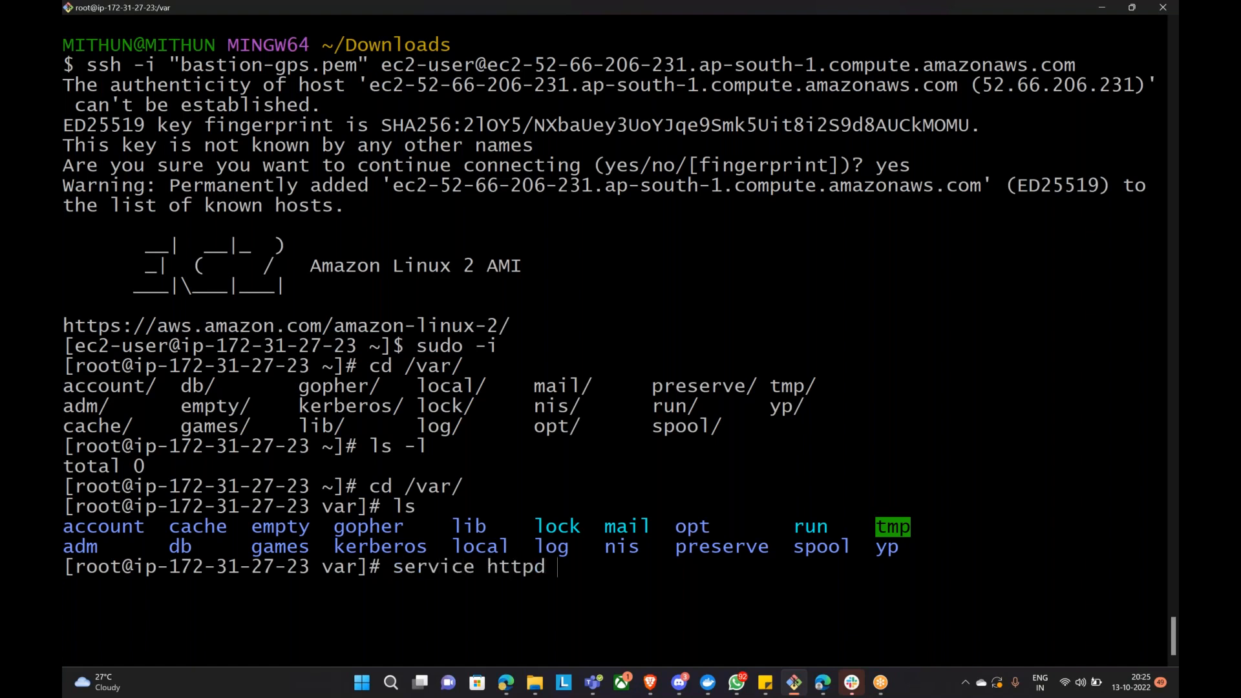
{"action": "type", "text": "status"}
{"action": "key", "text": "Return"}
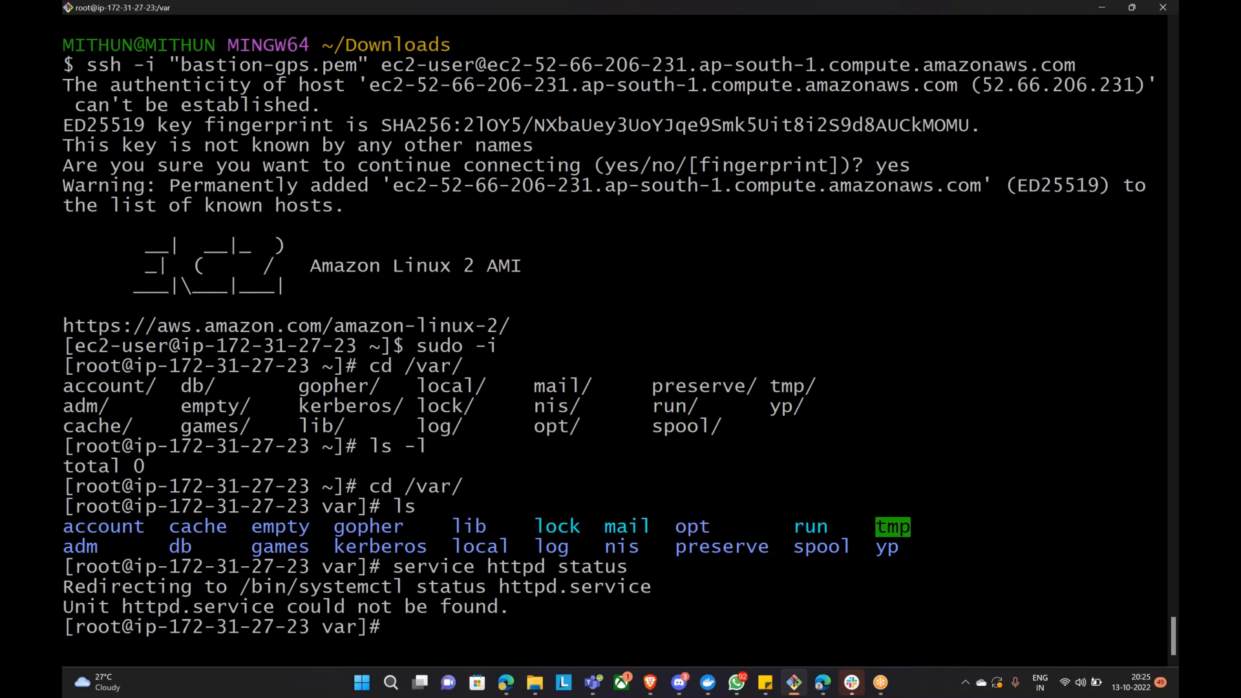
{"action": "key", "text": "Up"}
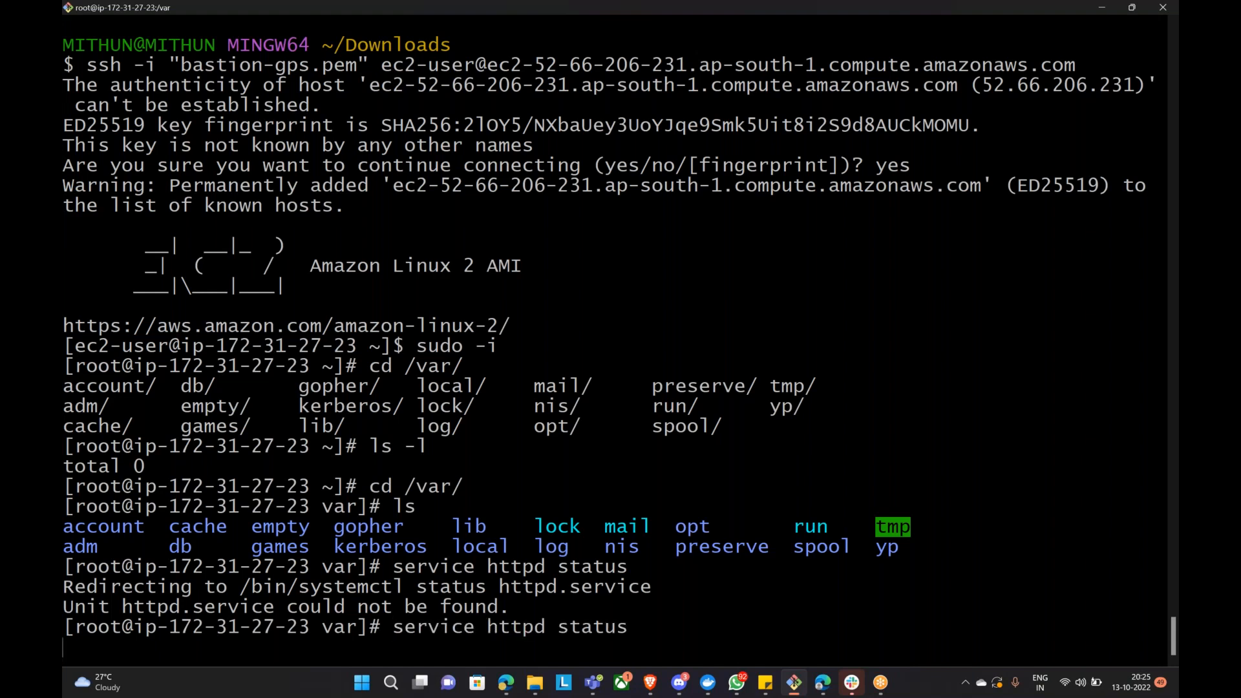
{"action": "key", "text": "Return"}
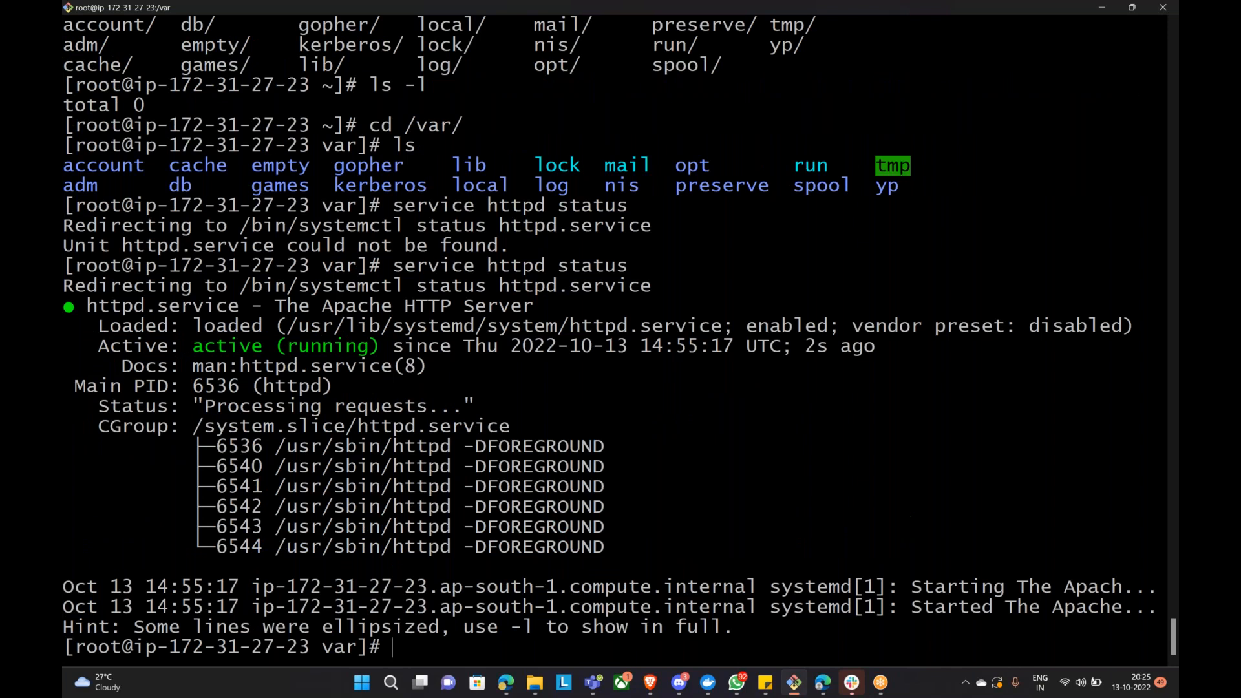
{"action": "key", "text": "Up"}
{"action": "key", "text": "Return"}
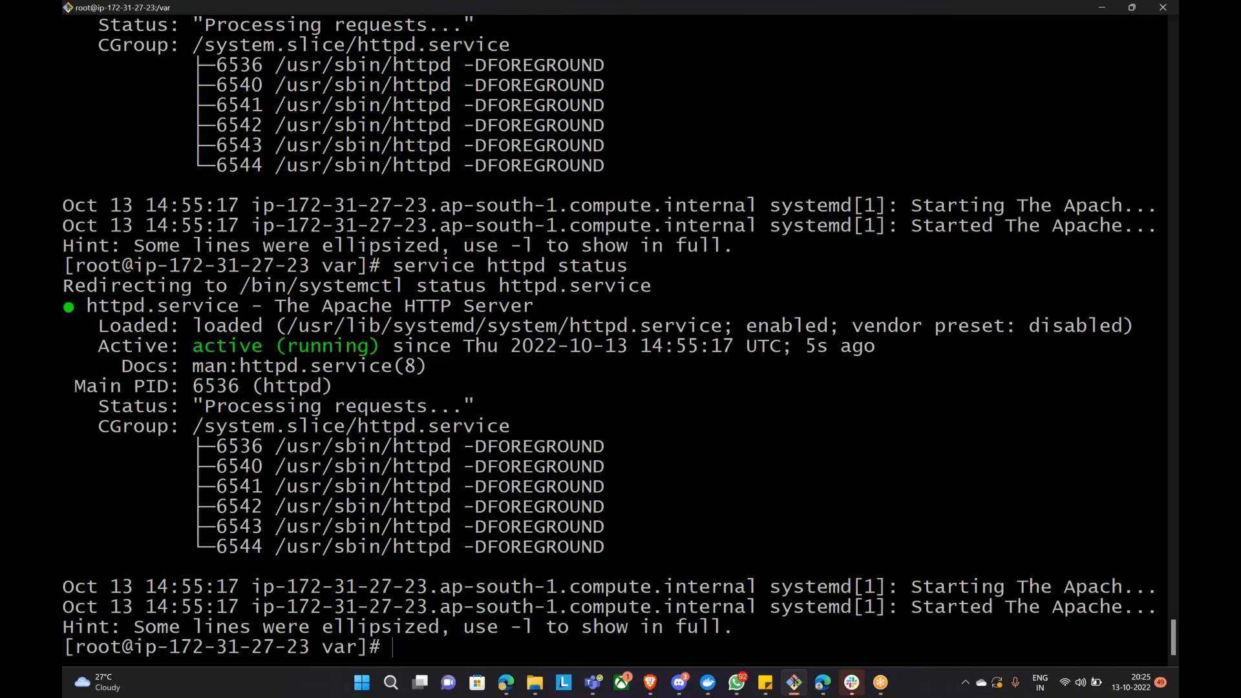
{"action": "type", "text": "ls"}
{"action": "key", "text": "Return"}
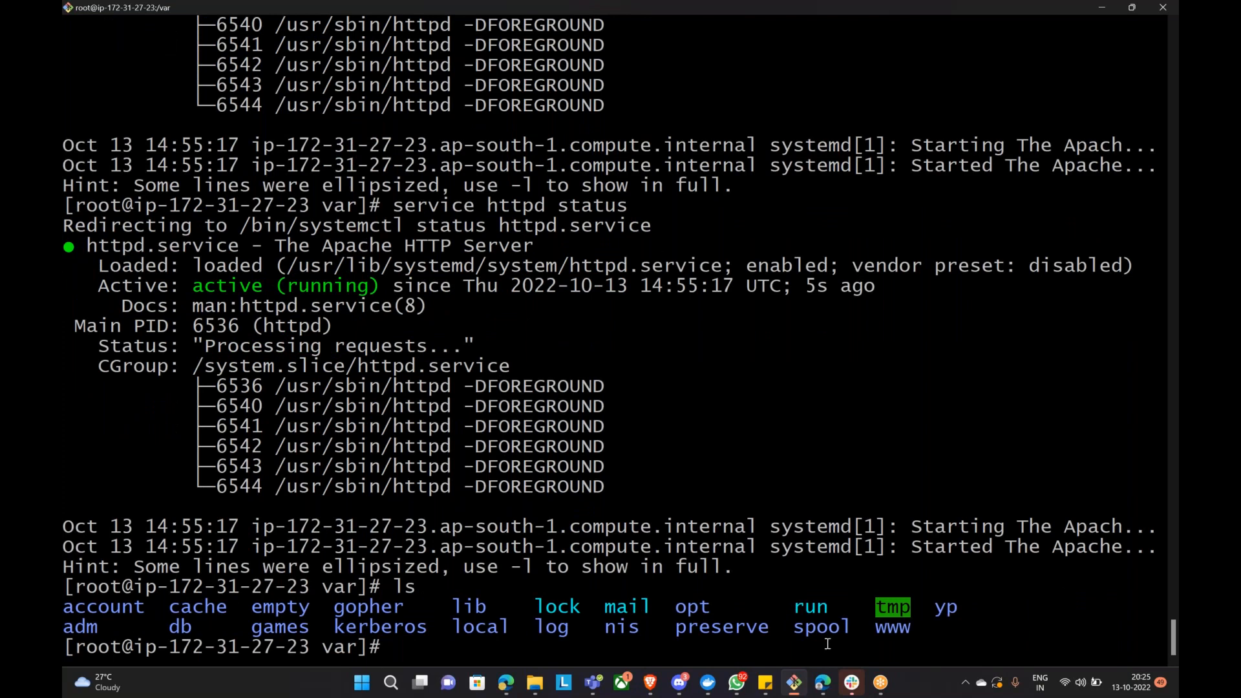
Step: Move into /var/www/html and list its files
{"action": "double_click", "coordinate": [893, 627]}
{"action": "type", "text": "cd www"}
{"action": "key", "text": "Return"}
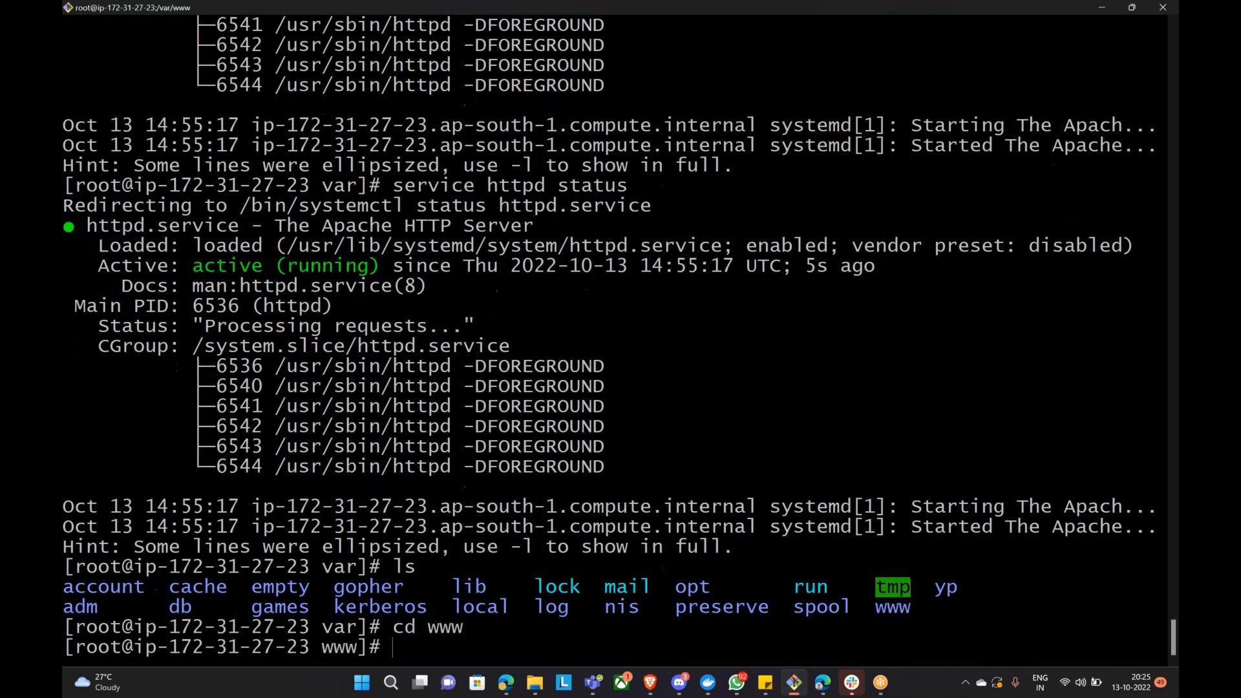
{"action": "type", "text": "ls"}
{"action": "key", "text": "Return"}
{"action": "type", "text": "cd html/"}
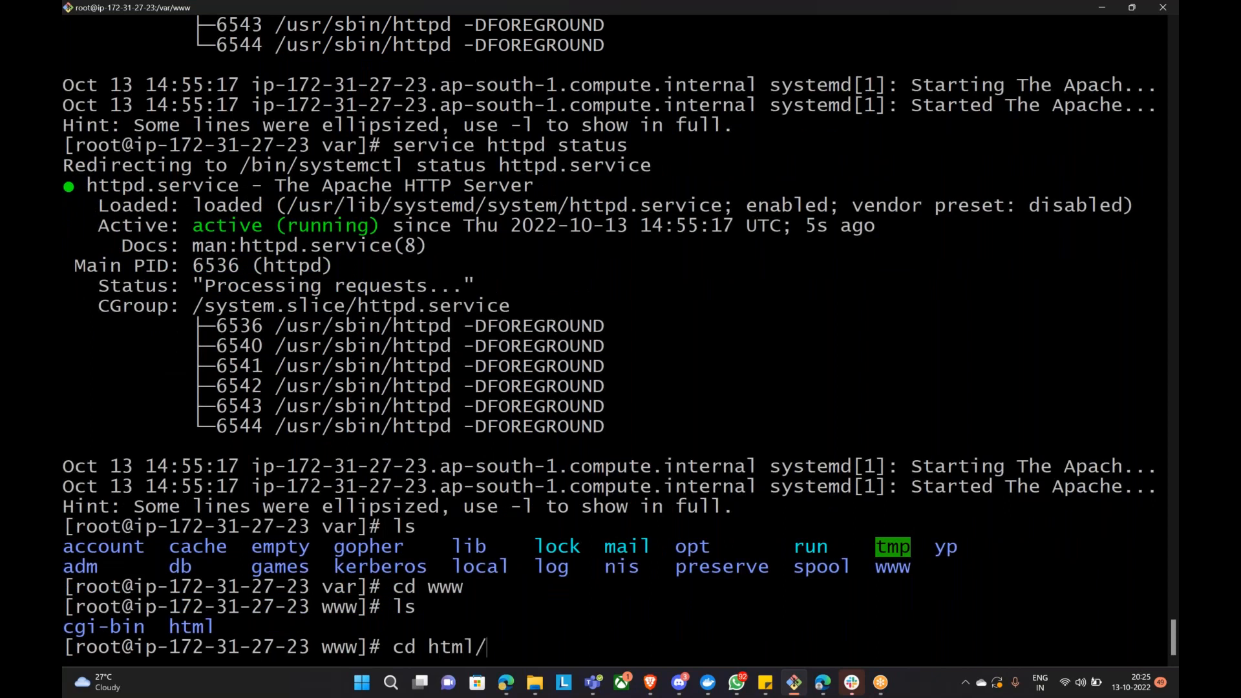
{"action": "key", "text": "Return"}
{"action": "type", "text": "ls"}
{"action": "key", "text": "Return"}
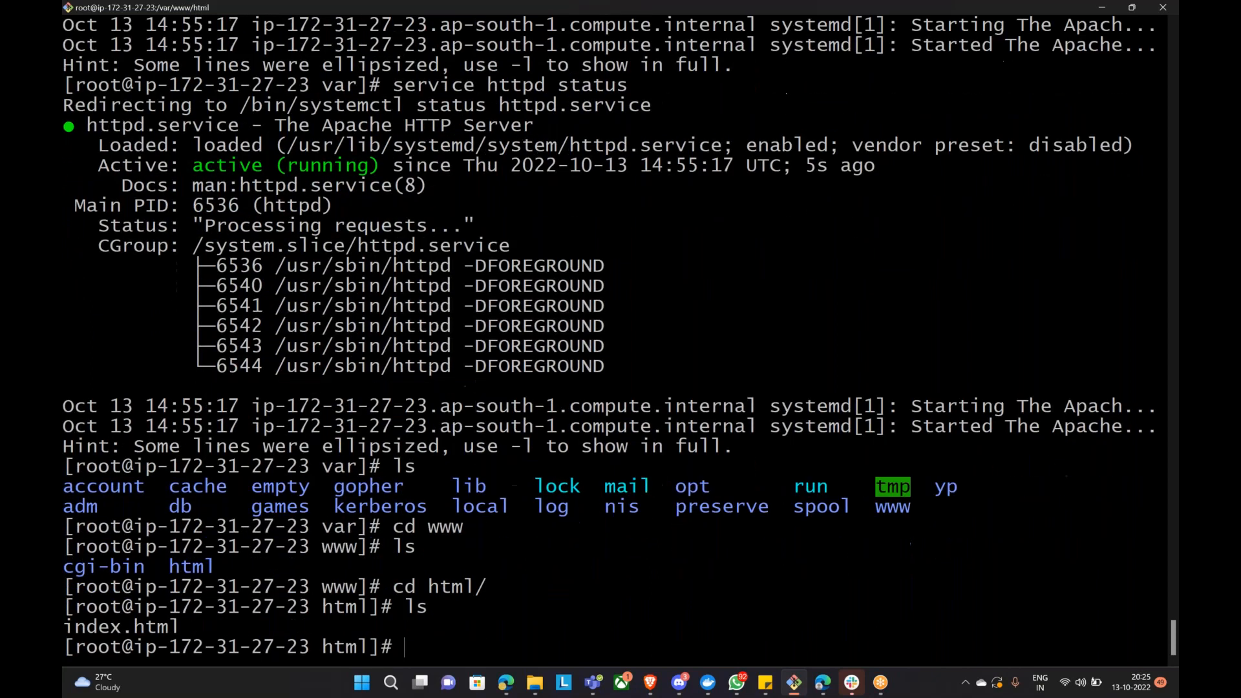
Step: Review the existing index.html in vim and quit without saving
{"action": "type", "text": "vim in"}
{"action": "key", "text": "Tab"}
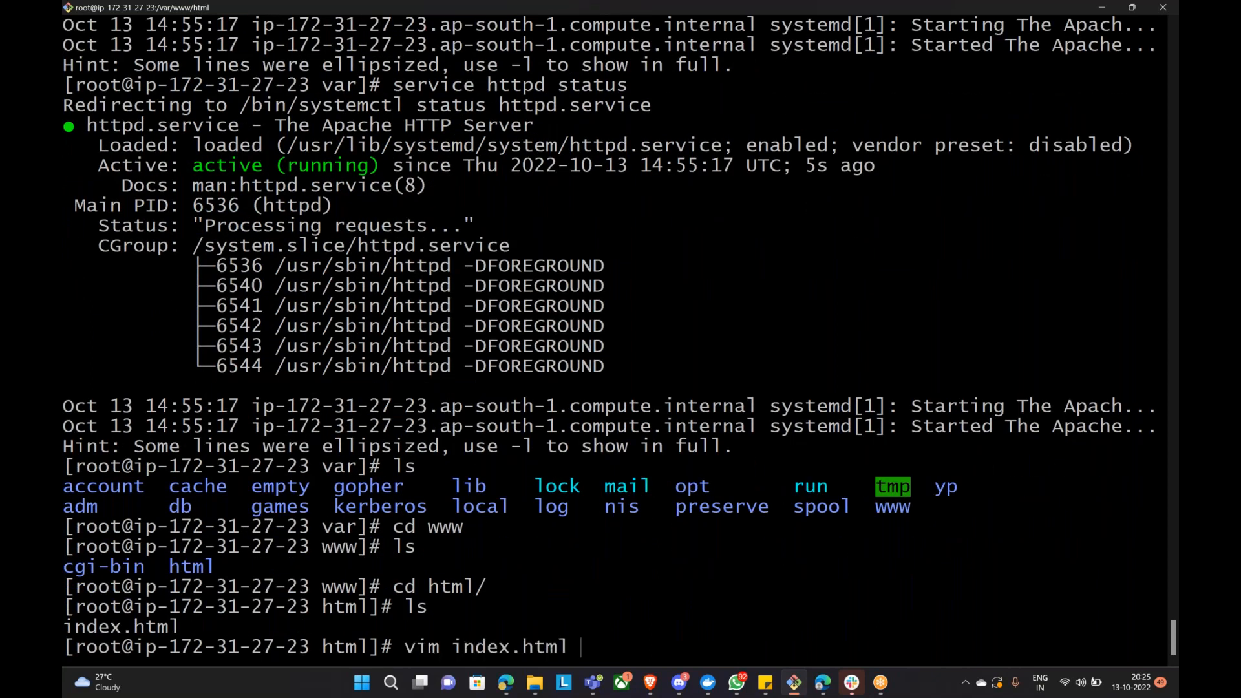
{"action": "key", "text": "Return"}
{"action": "left_click_drag", "start_coordinate": [76, 43], "coordinate": [230, 277]}
{"action": "left_click", "coordinate": [452, 346]}
{"action": "type", "text": ":q"}
{"action": "key", "text": "Return"}
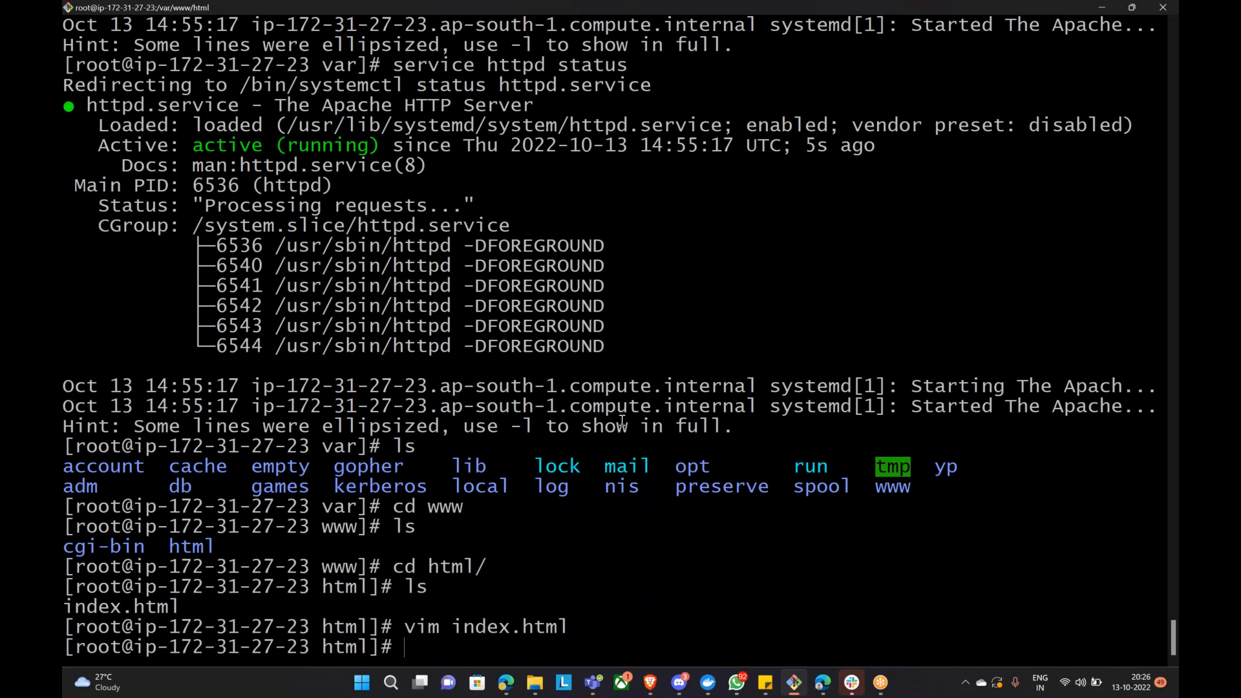
Step: Create the jobs and aws folders with mkdir
{"action": "type", "text": "mkdir jobs"}
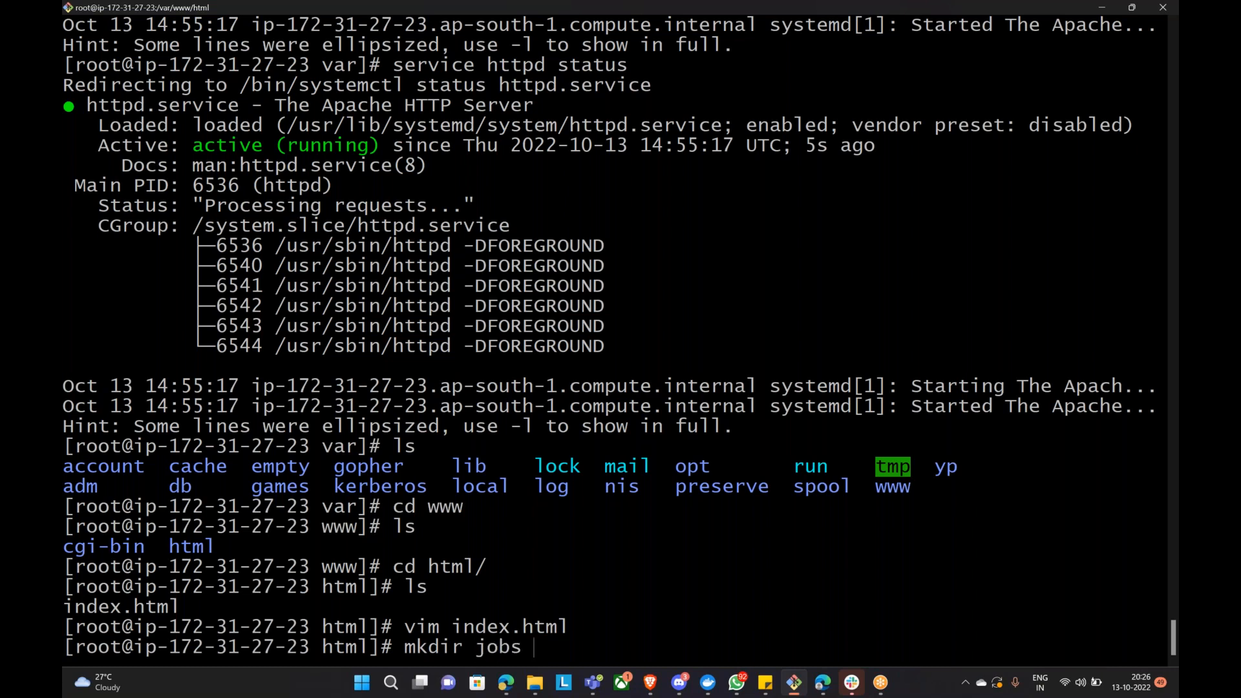
{"action": "key", "text": "Return"}
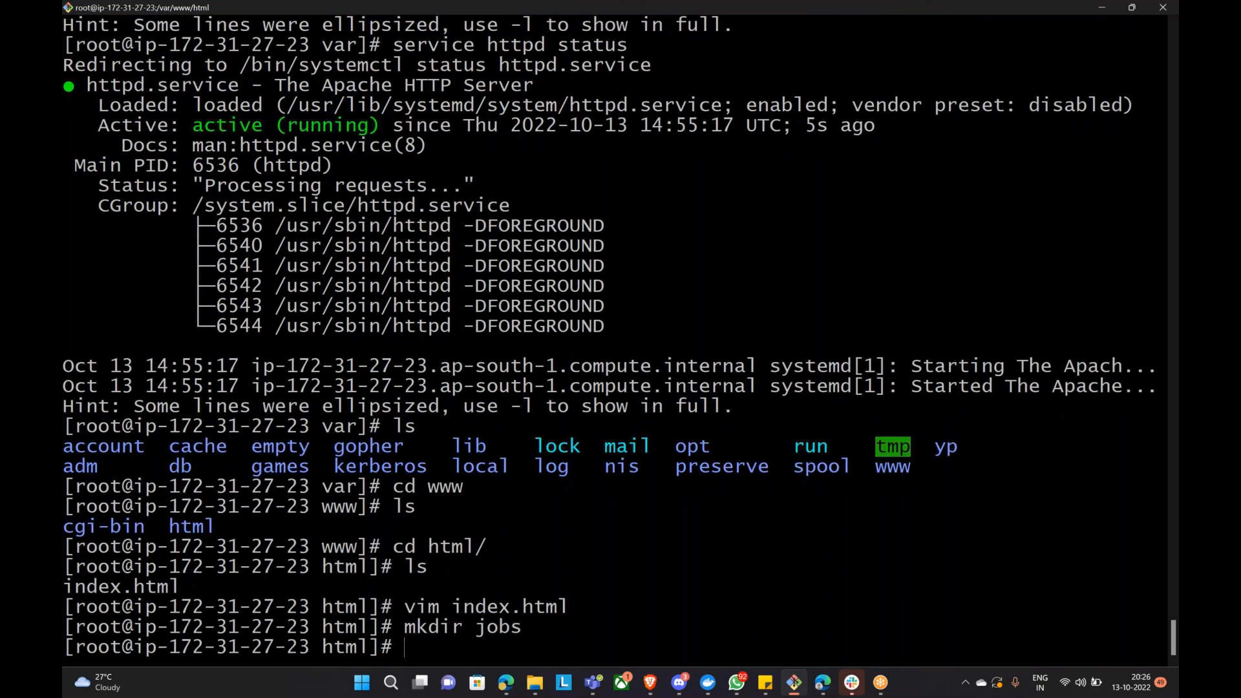
{"action": "type", "text": "mkdir"}
{"action": "type", "text": "aws"}
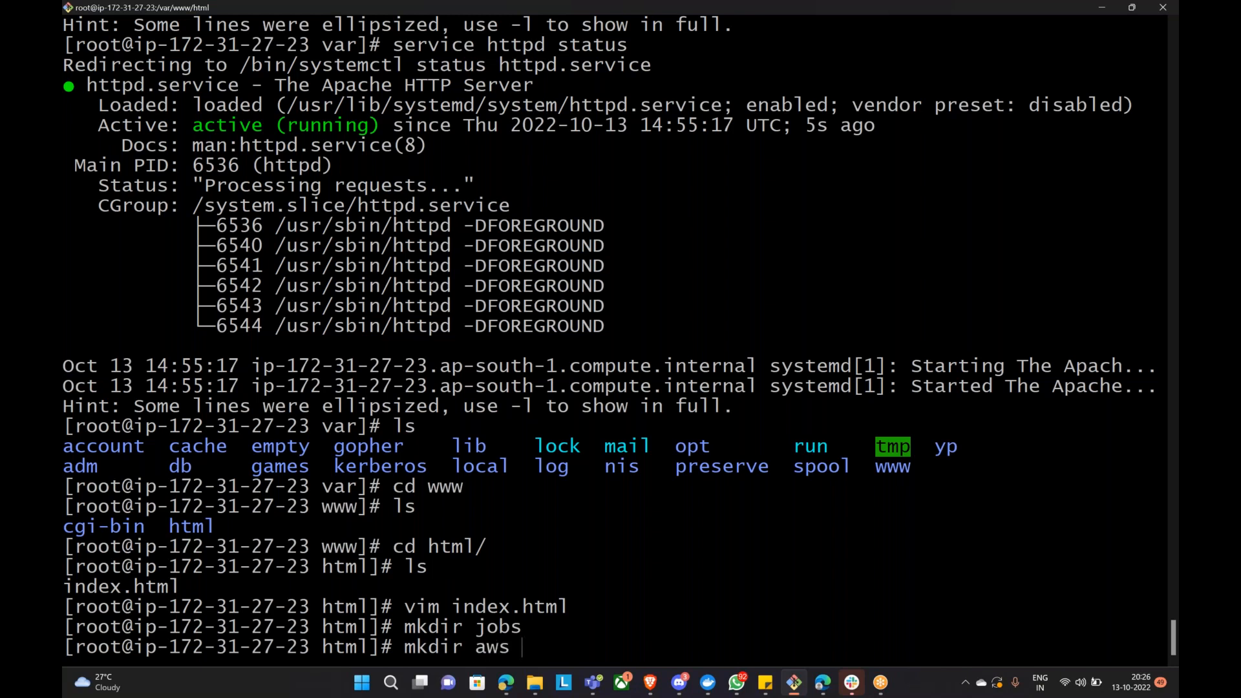
{"action": "key", "text": "Return"}
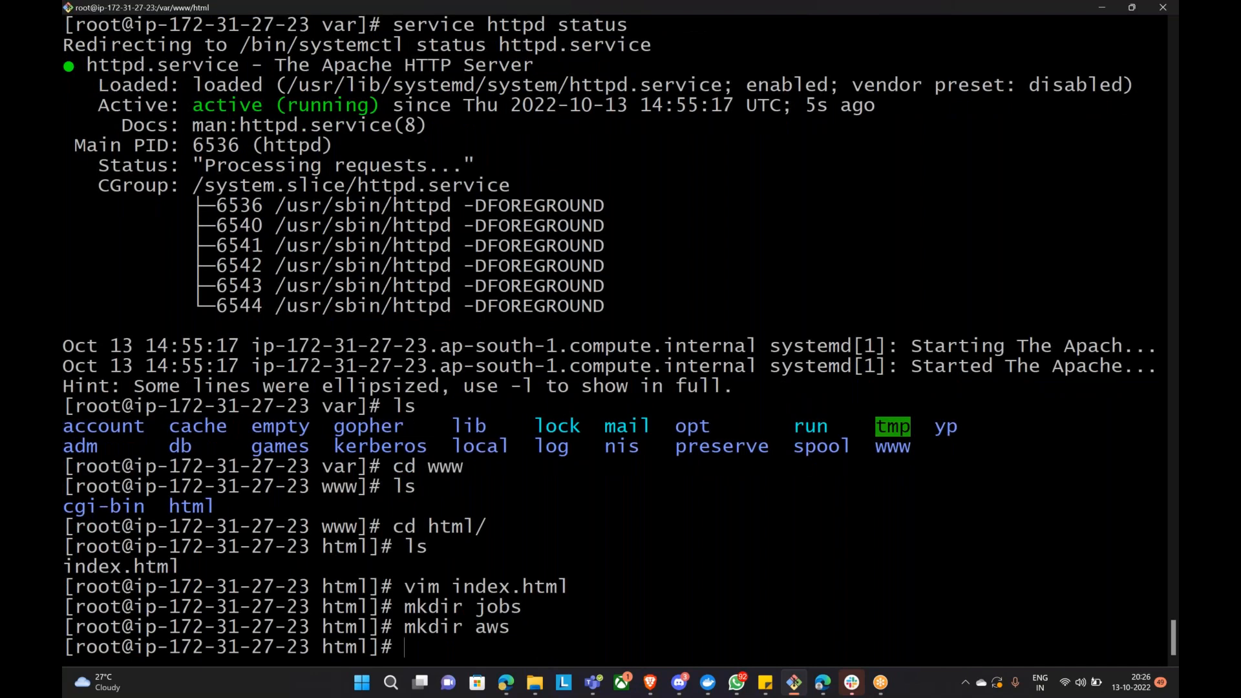
{"action": "type", "text": "vi"}
{"action": "key", "text": "BackSpace"}
{"action": "key", "text": "BackSpace"}
Step: Search the web in Edge for 'html code for URL redirection'
{"action": "left_click", "coordinate": [508, 685]}
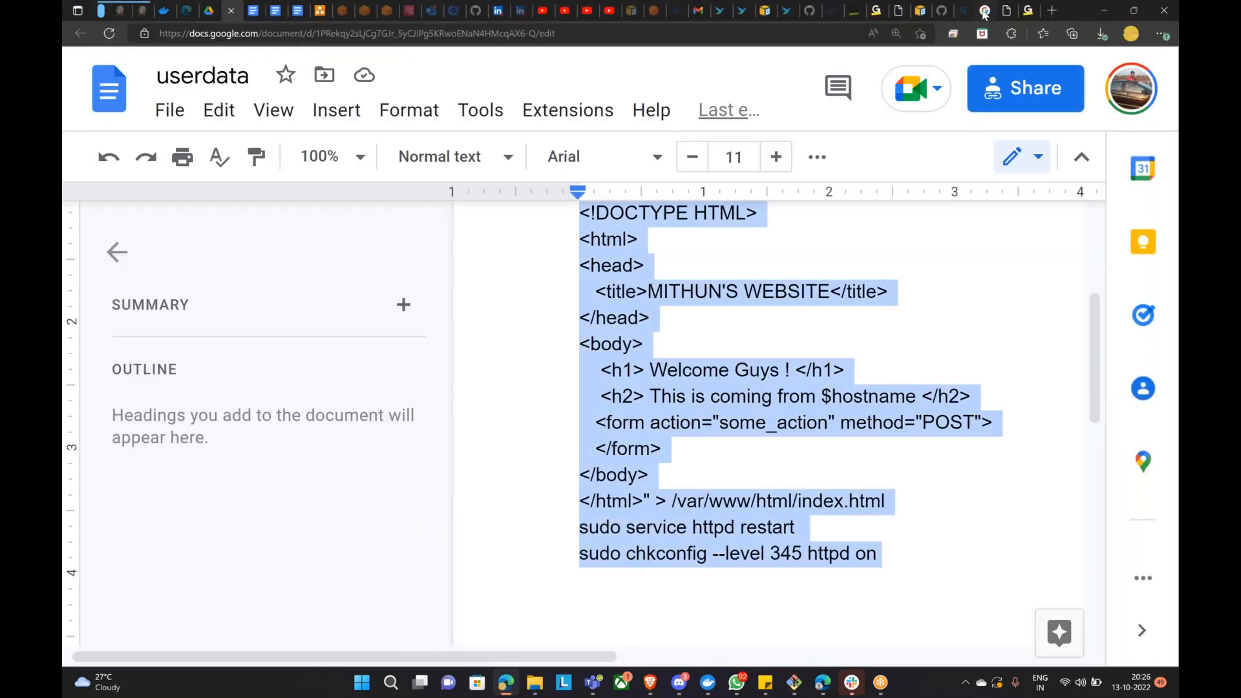
{"action": "left_click", "coordinate": [981, 11]}
{"action": "left_click", "coordinate": [333, 38]}
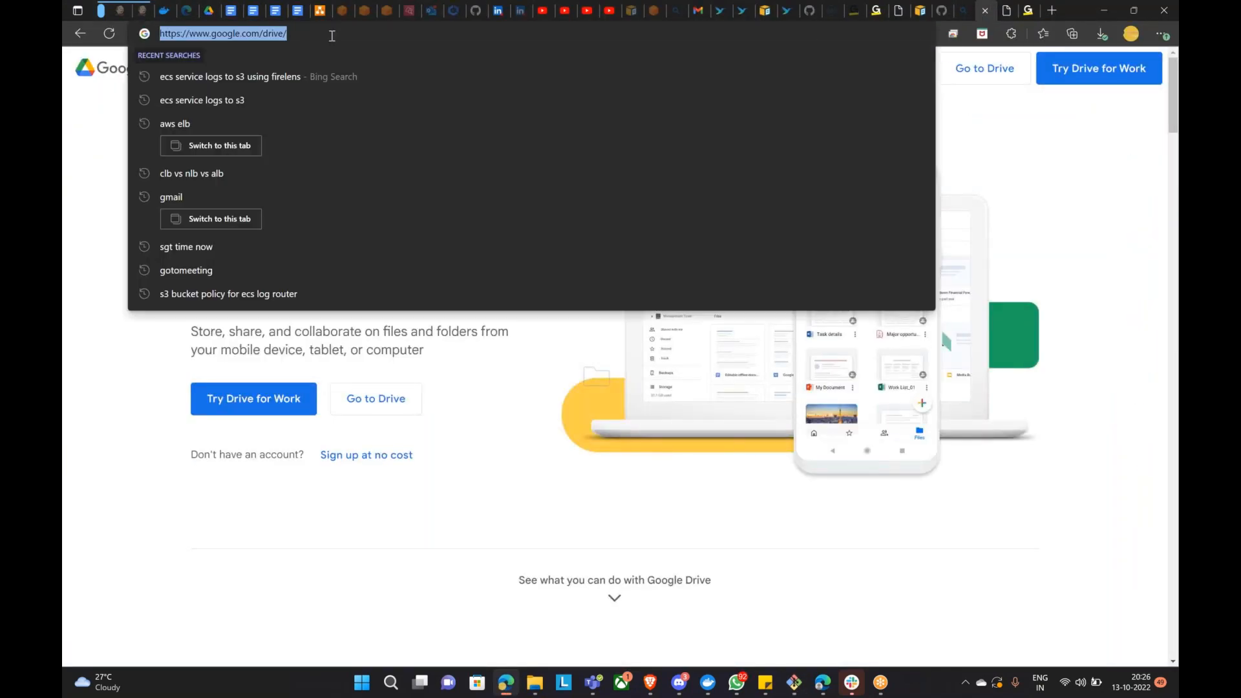
{"action": "type", "text": "go"}
{"action": "key", "text": "BackSpace"}
{"action": "key", "text": "BackSpace"}
{"action": "type", "text": "hr"}
{"action": "key", "text": "BackSpace"}
{"action": "type", "text": "tml code"}
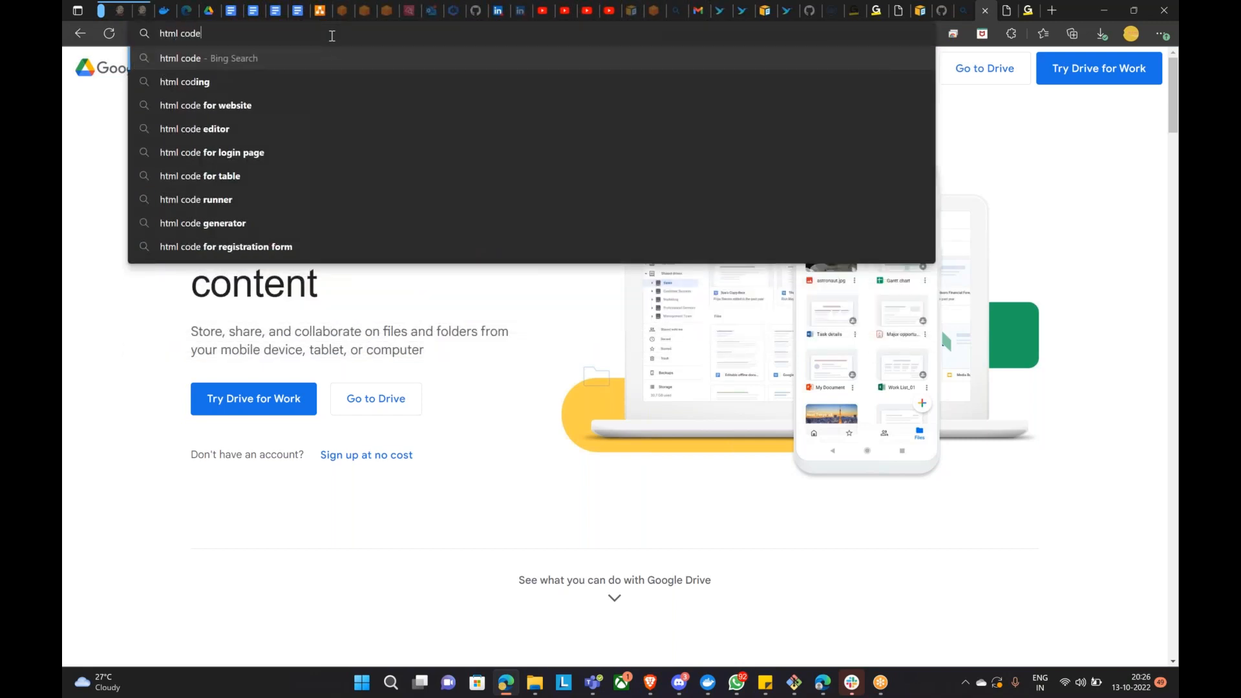
{"action": "type", "text": " fir url"}
{"action": "key", "text": "BackSpace"}
{"action": "key", "text": "BackSpace"}
{"action": "key", "text": "BackSpace"}
{"action": "key", "text": "BackSpace"}
{"action": "key", "text": "BackSpace"}
{"action": "key", "text": "BackSpace"}
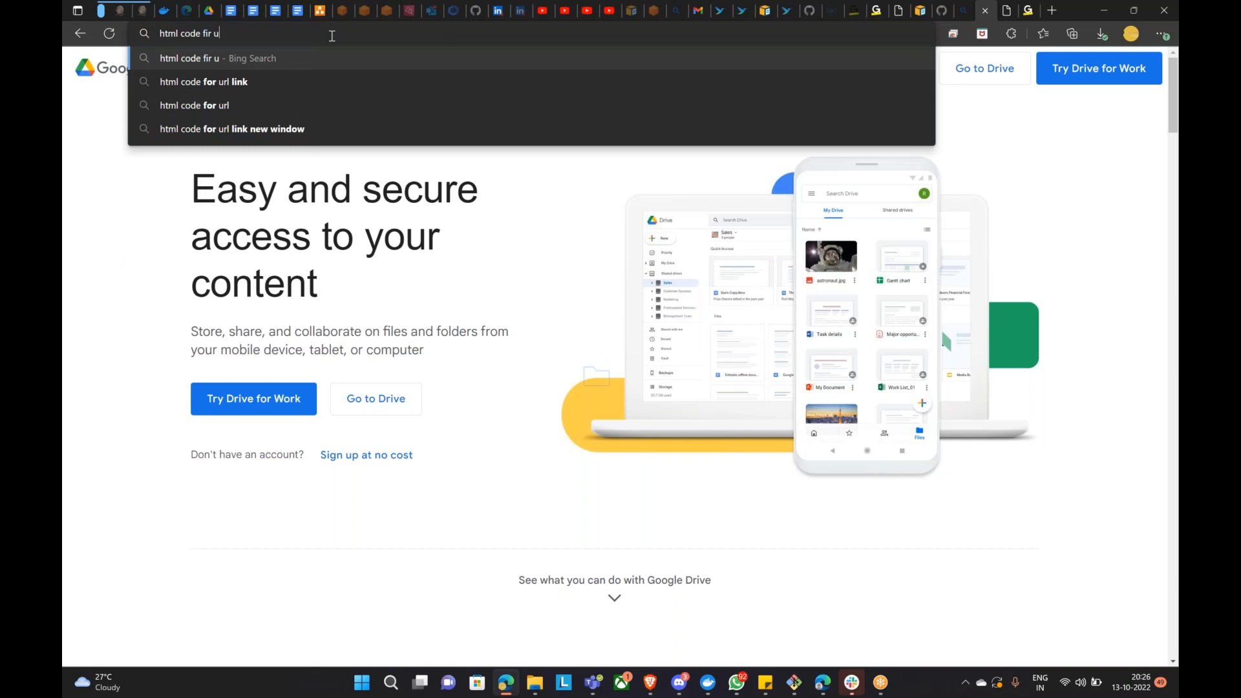
{"action": "type", "text": "or "}
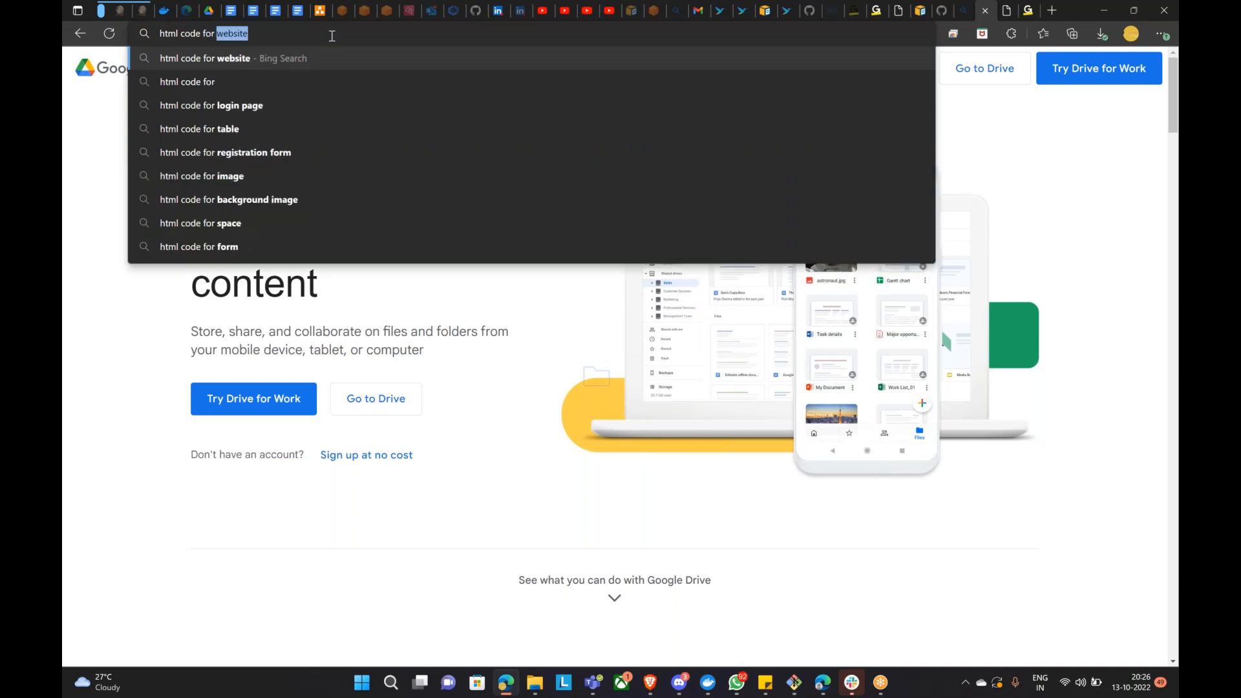
{"action": "type", "text": "URL red"}
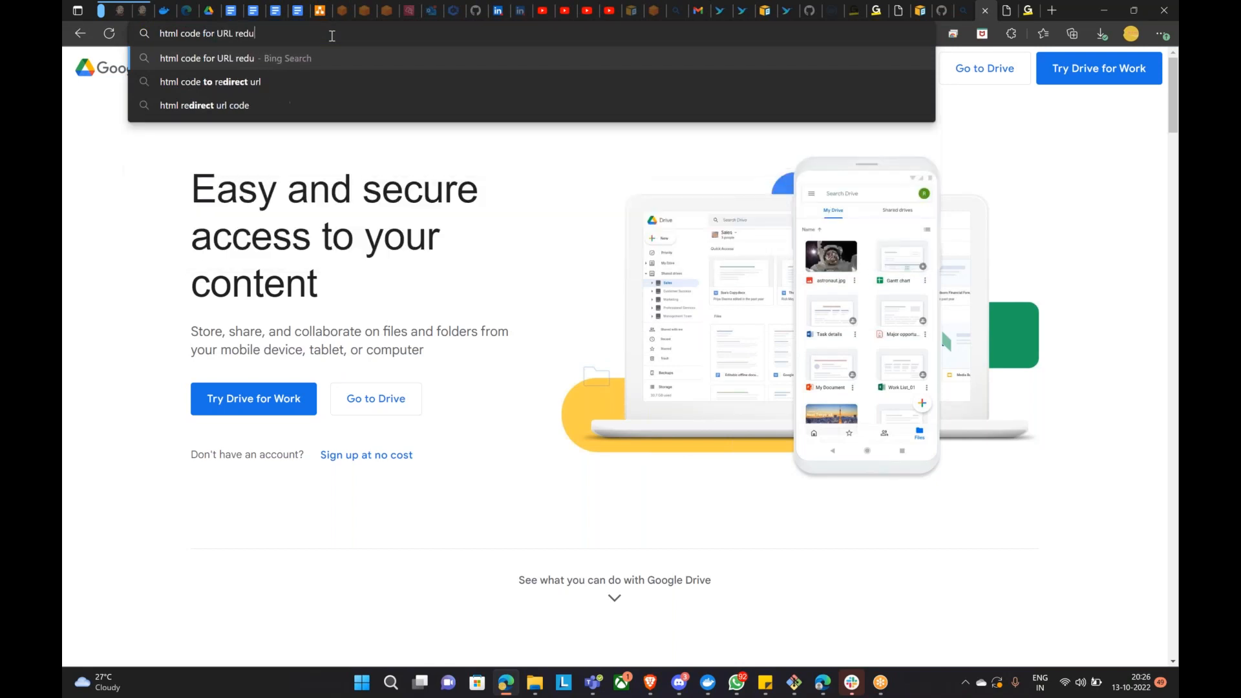
{"action": "type", "text": "ire"}
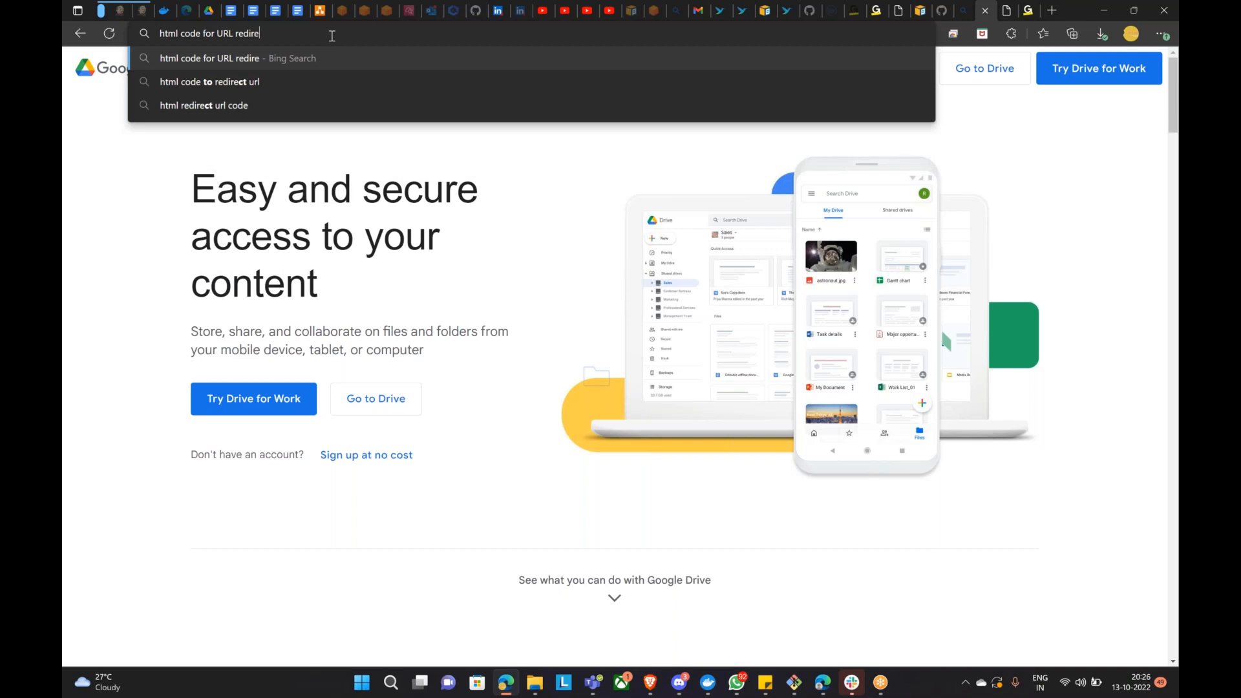
{"action": "type", "text": "ction"}
{"action": "key", "text": "Return"}
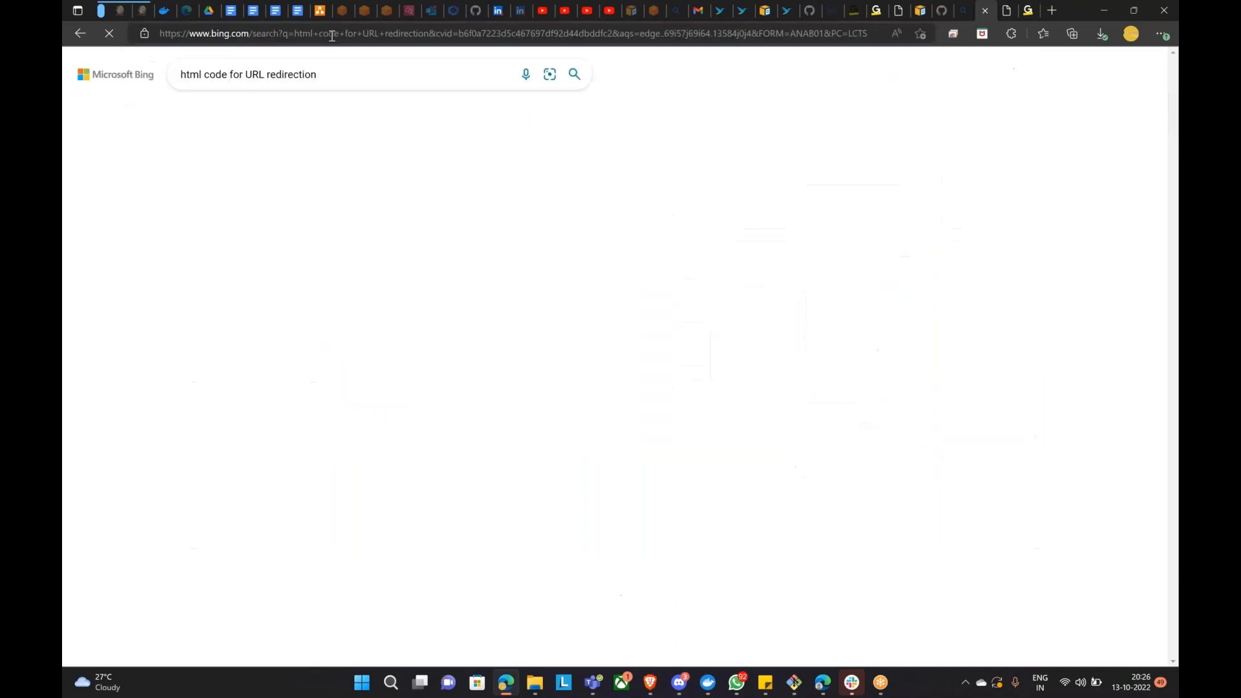
Step: Open the w3docs redirect result and copy its example redirect code
{"action": "left_click", "coordinate": [304, 164]}
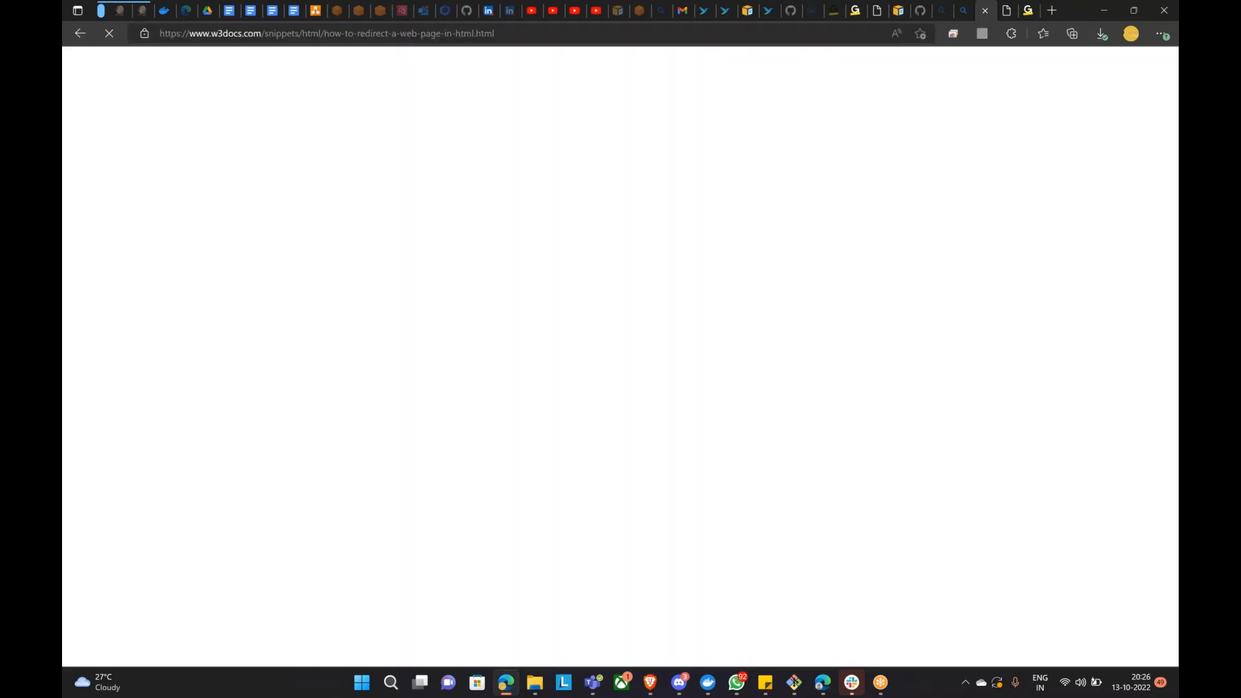
{"action": "scroll", "coordinate": [532, 289], "scroll_direction": "down", "scroll_amount": 7}
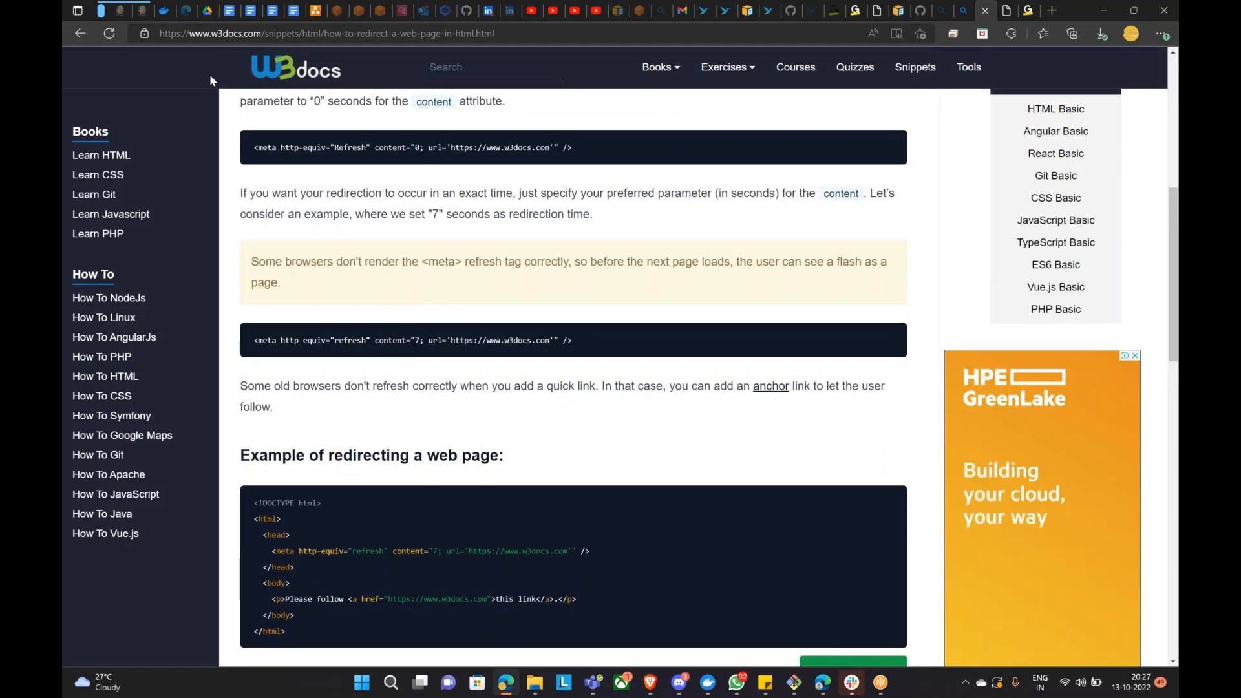
{"action": "scroll", "coordinate": [362, 388], "scroll_direction": "down", "scroll_amount": 4}
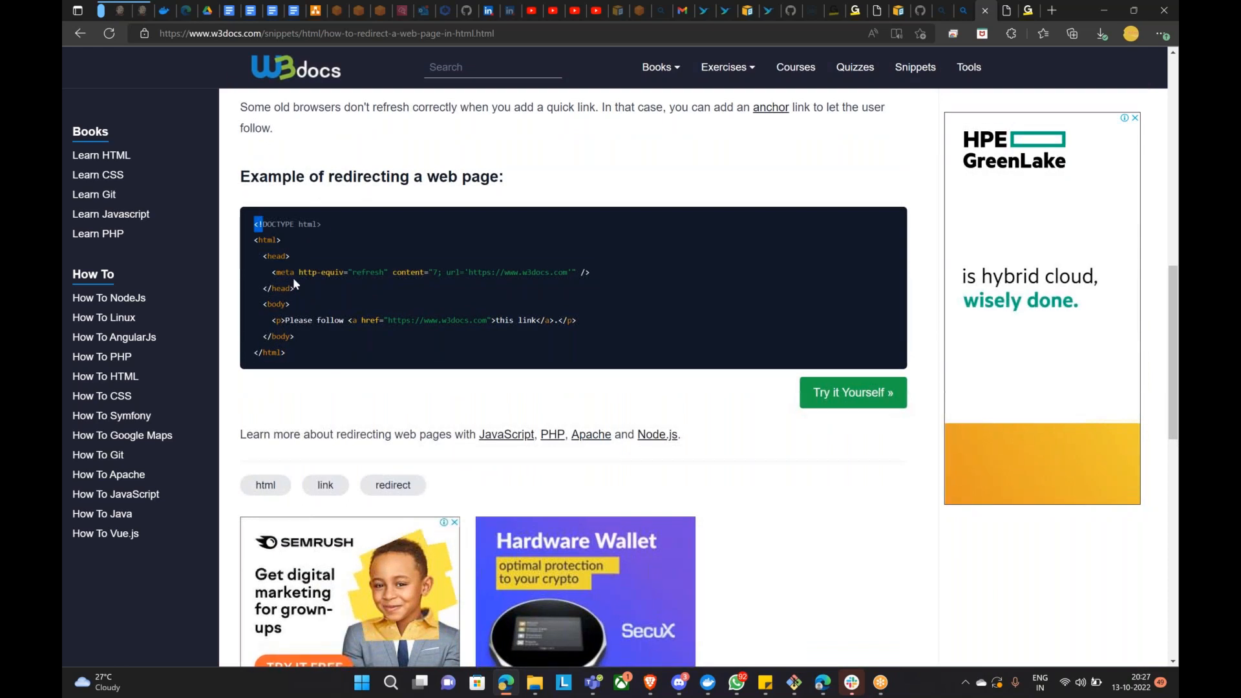
{"action": "left_click_drag", "start_coordinate": [362, 194], "coordinate": [336, 360]}
{"action": "right_click", "coordinate": [362, 269]}
{"action": "left_click", "coordinate": [401, 279]}
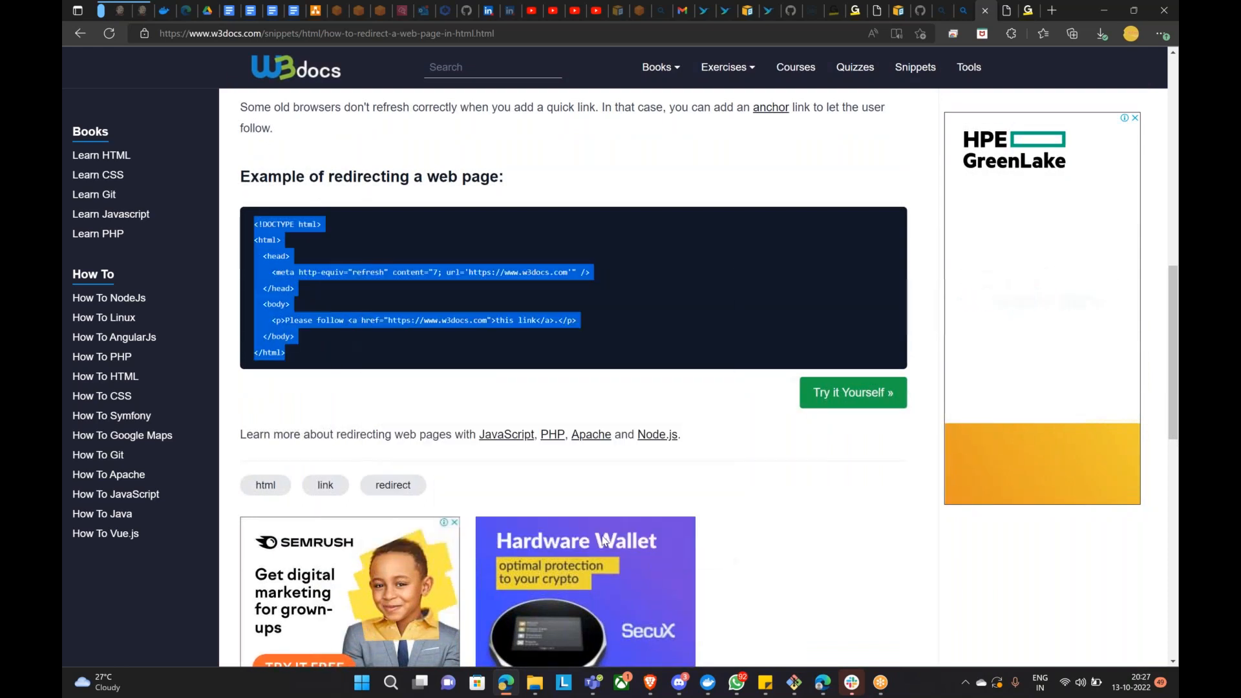
{"action": "key", "text": "alt+Tab"}
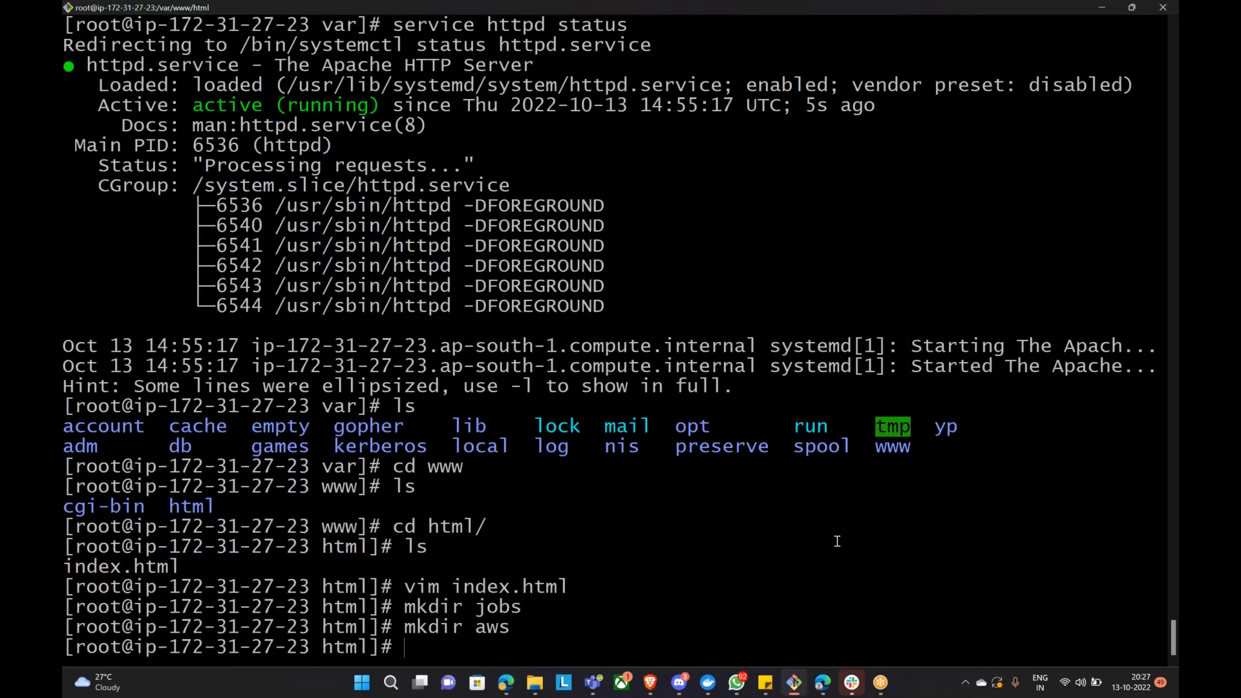
Step: In the aws folder, create index.html in vim and paste the redirect code
{"action": "type", "text": "cd aws"}
{"action": "key", "text": "Return"}
{"action": "type", "text": "vim ind"}
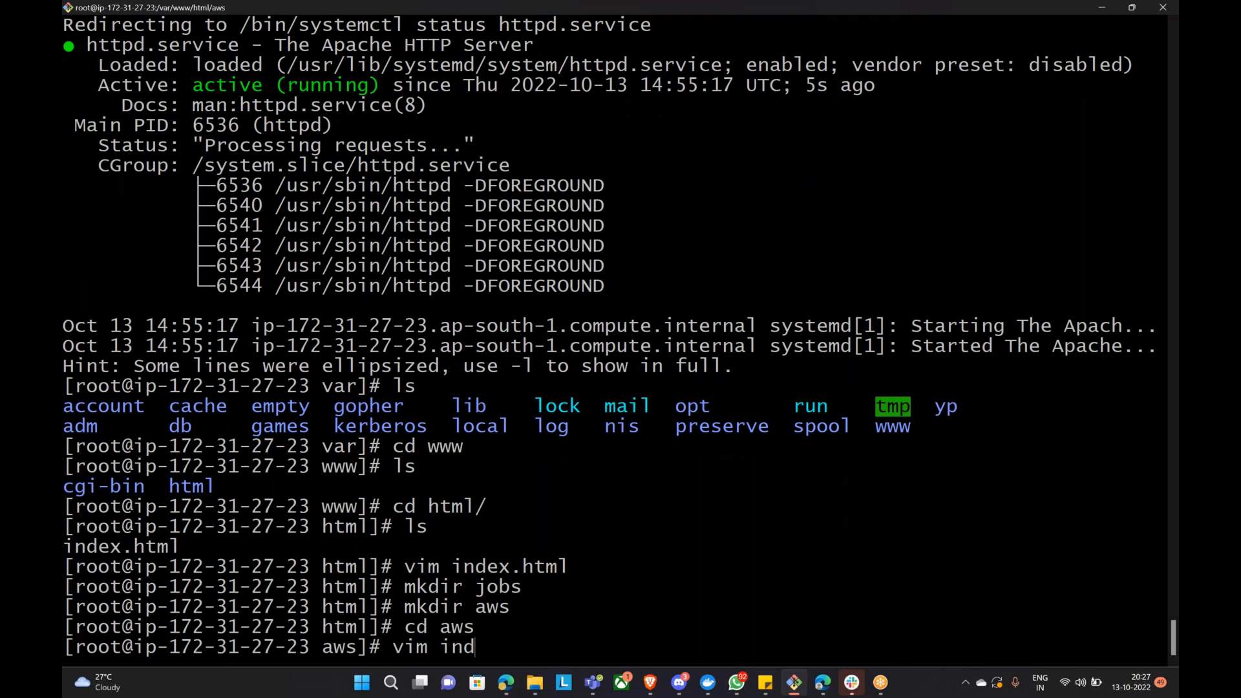
{"action": "type", "text": "ex.html"}
{"action": "key", "text": "BackSpace"}
{"action": "key", "text": "BackSpace"}
{"action": "type", "text": "ml"}
{"action": "key", "text": "Return"}
{"action": "key", "text": "i"}
{"action": "key", "text": "shift+Insert"}
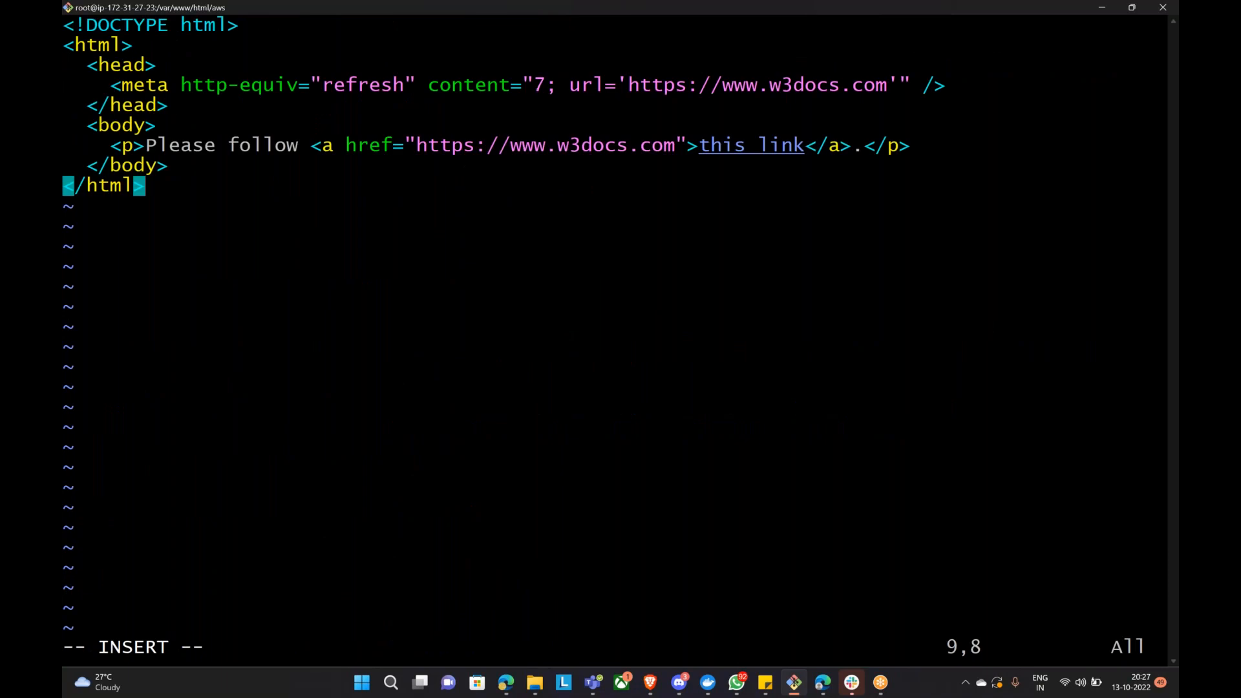
Step: Change the meta refresh URL from w3docs.com to amazon.com
{"action": "key", "text": "Up"}
{"action": "key", "text": "Up"}
{"action": "key", "text": "Up"}
{"action": "key", "text": "Up"}
{"action": "key", "text": "Up"}
{"action": "key", "text": "Right"}
{"action": "key", "text": "Right"}
{"action": "key", "text": "Right"}
{"action": "key", "text": "Right"}
{"action": "key", "text": "Right"}
{"action": "key", "text": "Right"}
{"action": "key", "text": "Right"}
{"action": "key", "text": "Right"}
{"action": "key", "text": "Right"}
{"action": "key", "text": "Right"}
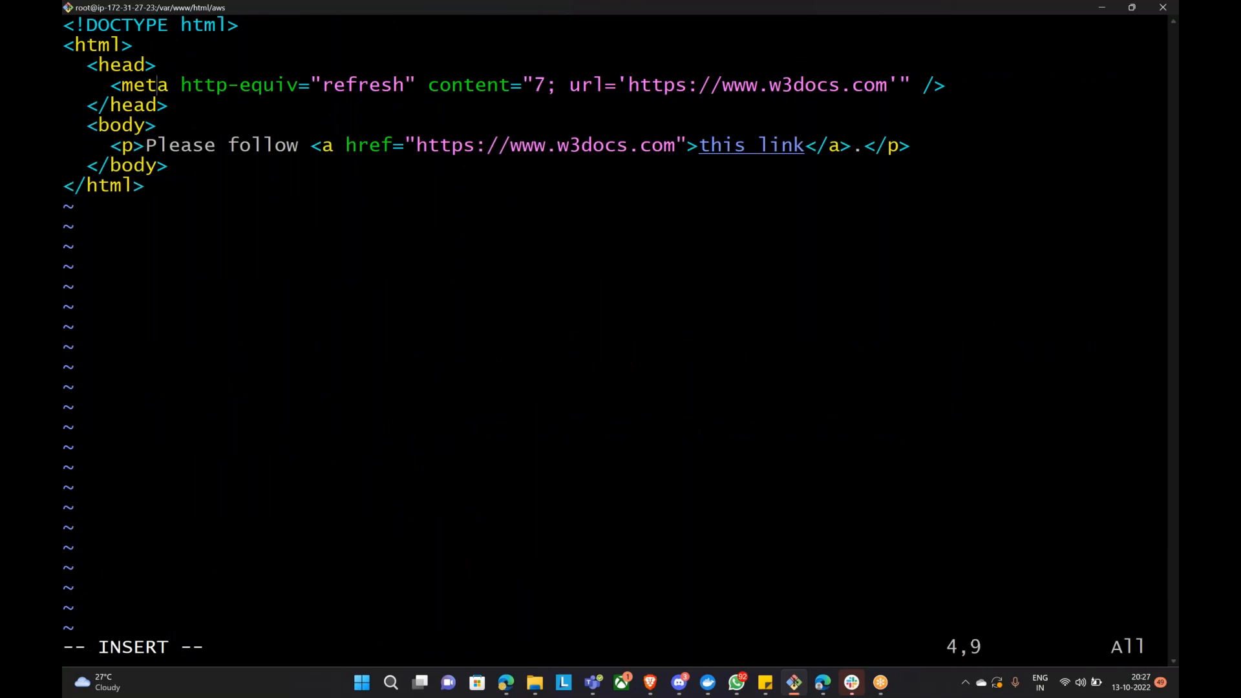
{"action": "key", "text": "Right"}
{"action": "key", "text": "Right"}
{"action": "key", "text": "Right"}
{"action": "key", "text": "Right"}
{"action": "key", "text": "Right"}
{"action": "key", "text": "Right"}
{"action": "key", "text": "Right"}
{"action": "key", "text": "Right"}
{"action": "key", "text": "Right"}
{"action": "key", "text": "Right"}
{"action": "key", "text": "Right"}
{"action": "key", "text": "Right"}
{"action": "key", "text": "Right"}
{"action": "key", "text": "Right"}
{"action": "key", "text": "Right"}
{"action": "key", "text": "Right"}
{"action": "key", "text": "Right"}
{"action": "key", "text": "Right"}
{"action": "key", "text": "Right"}
{"action": "key", "text": "Right"}
{"action": "key", "text": "Left"}
{"action": "key", "text": "Left"}
{"action": "key", "text": "Left"}
{"action": "key", "text": "Left"}
{"action": "key", "text": "Left"}
{"action": "key", "text": "Right"}
{"action": "key", "text": "Right"}
{"action": "key", "text": "Left"}
{"action": "key", "text": "BackSpace"}
{"action": "key", "text": "BackSpace"}
{"action": "key", "text": "BackSpace"}
{"action": "key", "text": "BackSpace"}
{"action": "key", "text": "BackSpace"}
{"action": "key", "text": "BackSpace"}
{"action": "key", "text": "BackSpace"}
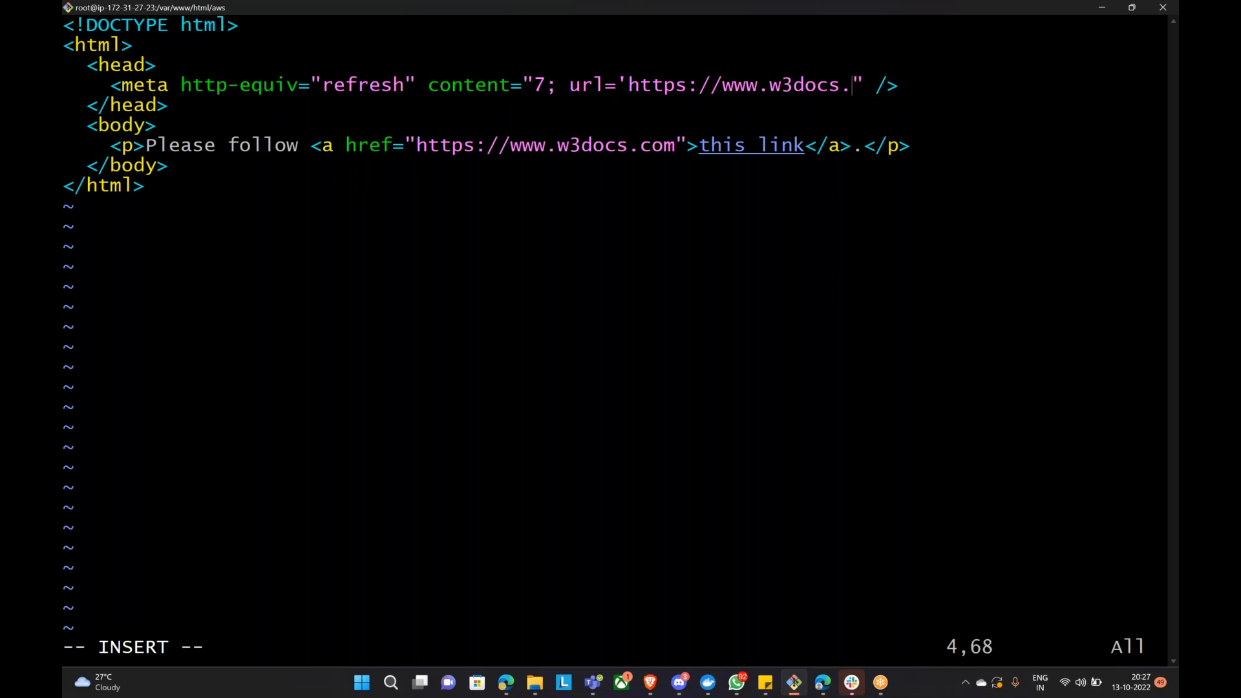
{"action": "key", "text": "BackSpace"}
{"action": "key", "text": "BackSpace"}
{"action": "key", "text": "BackSpace"}
{"action": "key", "text": "BackSpace"}
{"action": "type", "text": "amazon.com"}
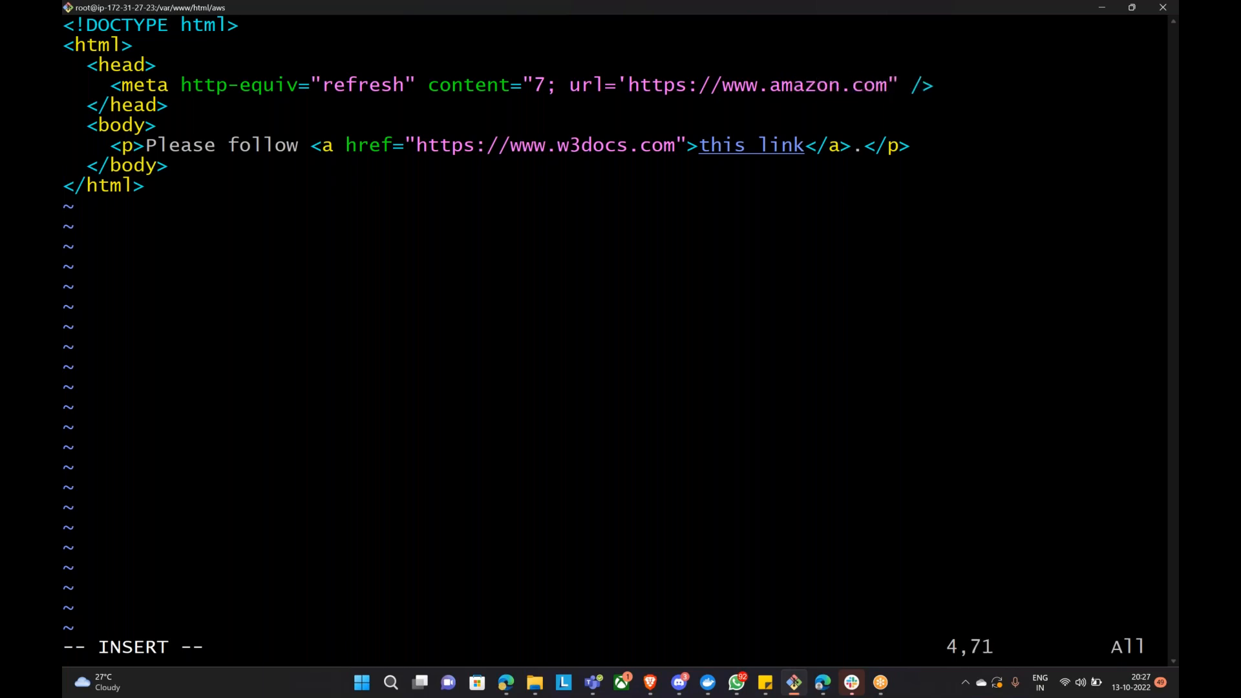
{"action": "type", "text": "'"}
{"action": "left_click", "coordinate": [507, 683]}
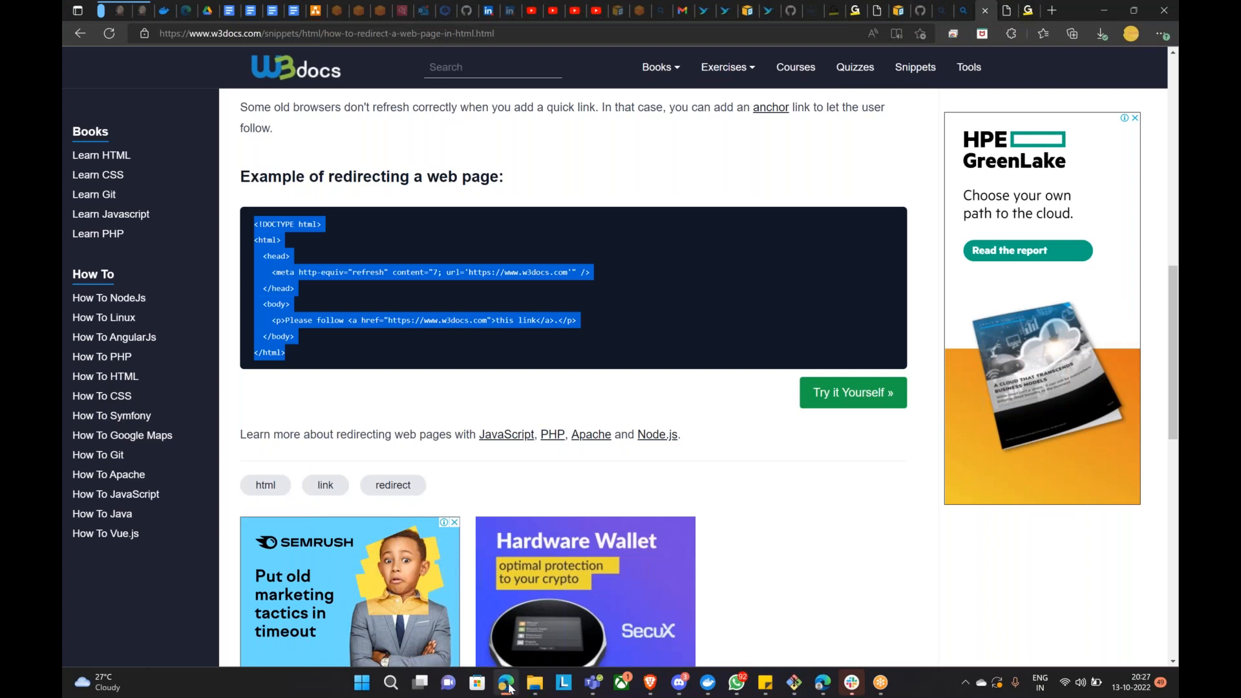
{"action": "left_click", "coordinate": [508, 684]}
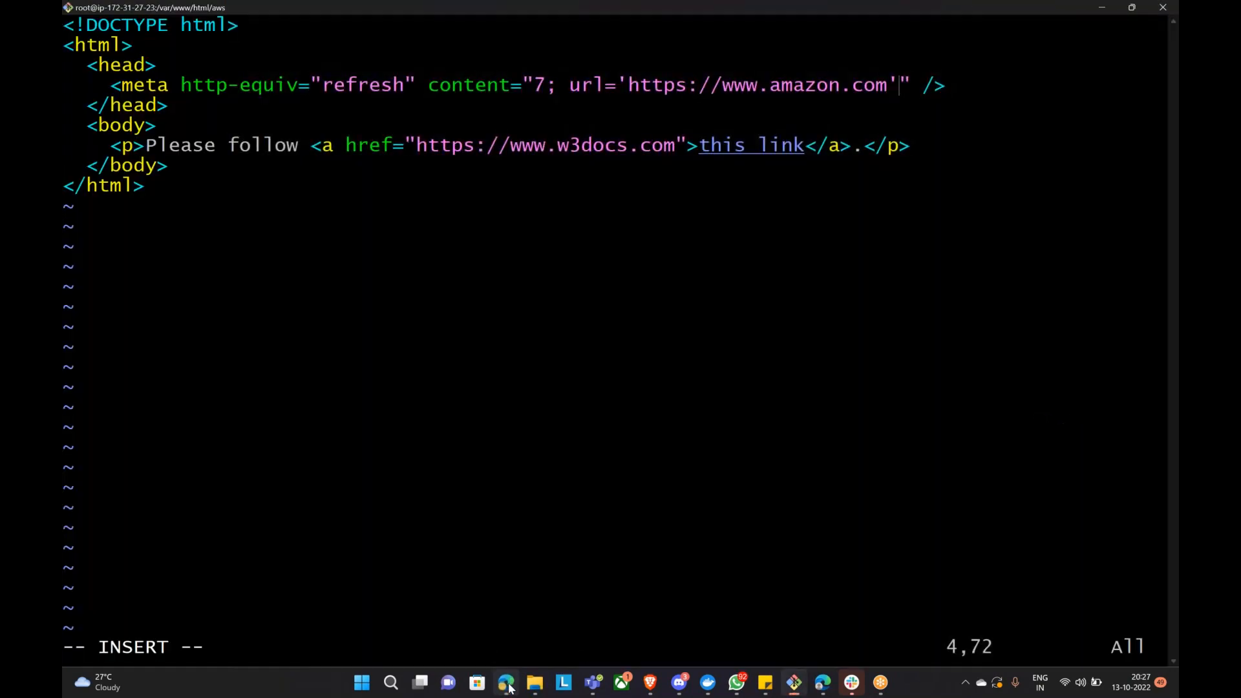
{"action": "left_click_drag", "start_coordinate": [724, 85], "coordinate": [888, 84]}
{"action": "key", "text": "Escape"}
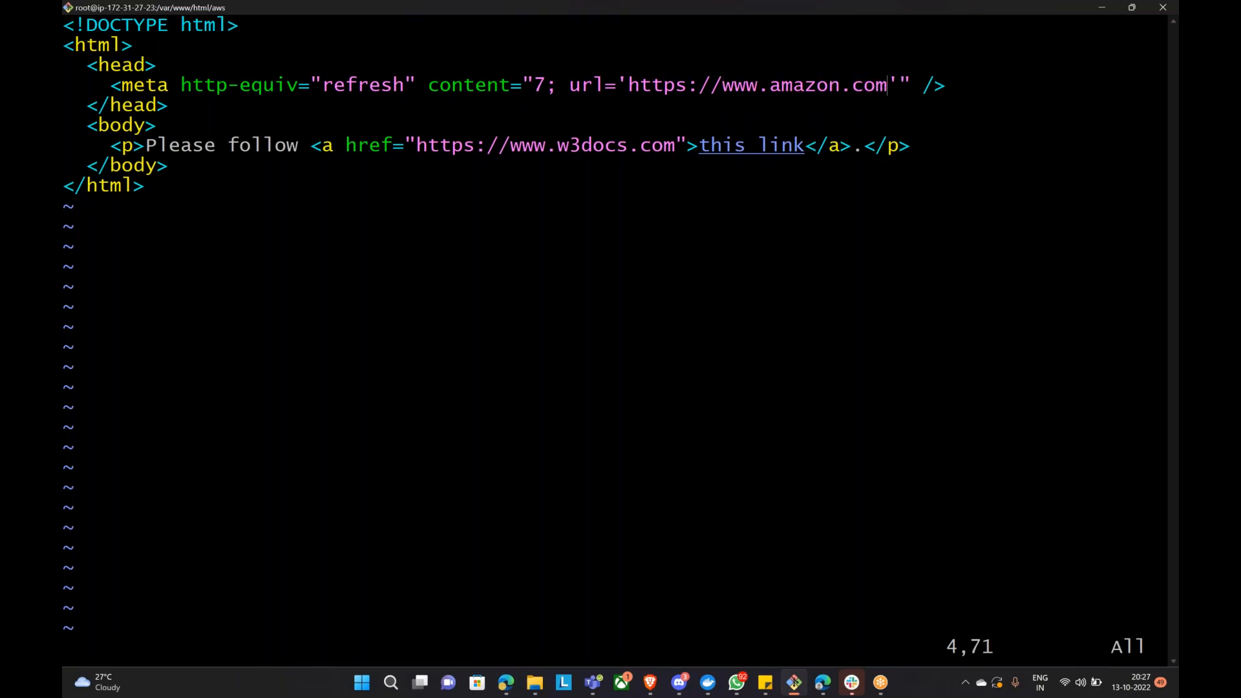
{"action": "left_click", "coordinate": [506, 682]}
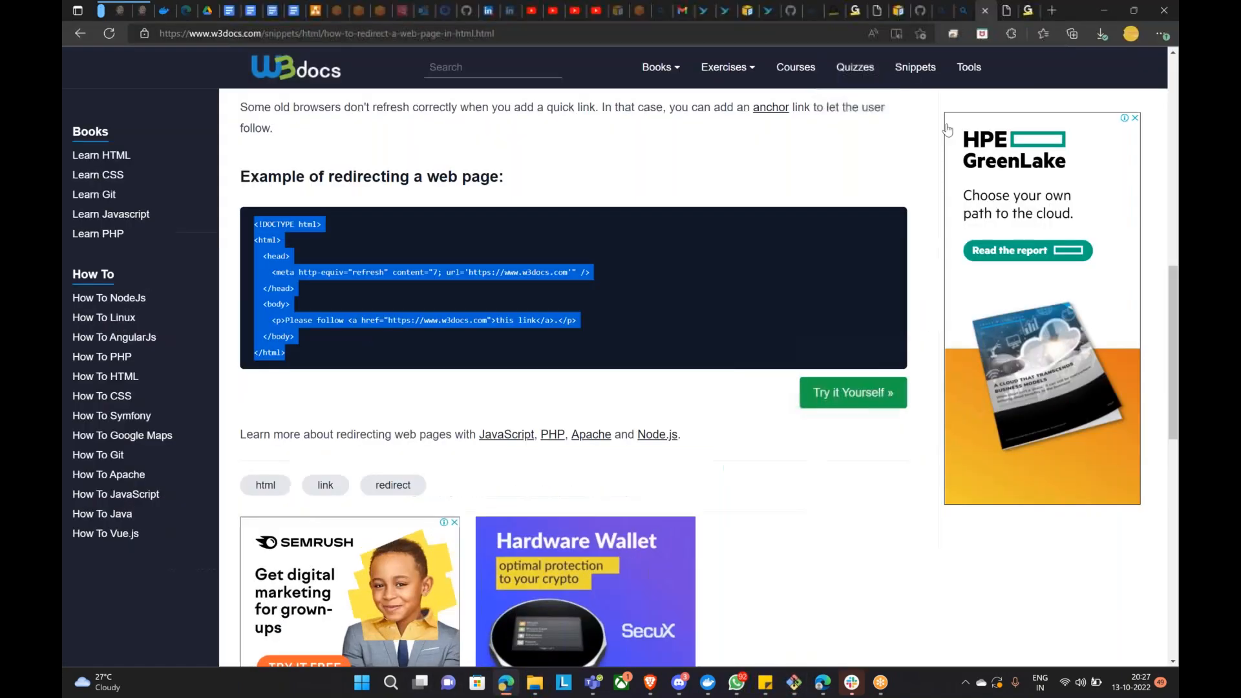
{"action": "left_click", "coordinate": [965, 11]}
{"action": "left_click", "coordinate": [584, 29]}
{"action": "type", "text": "www.amazon.com'"}
{"action": "key", "text": "Return"}
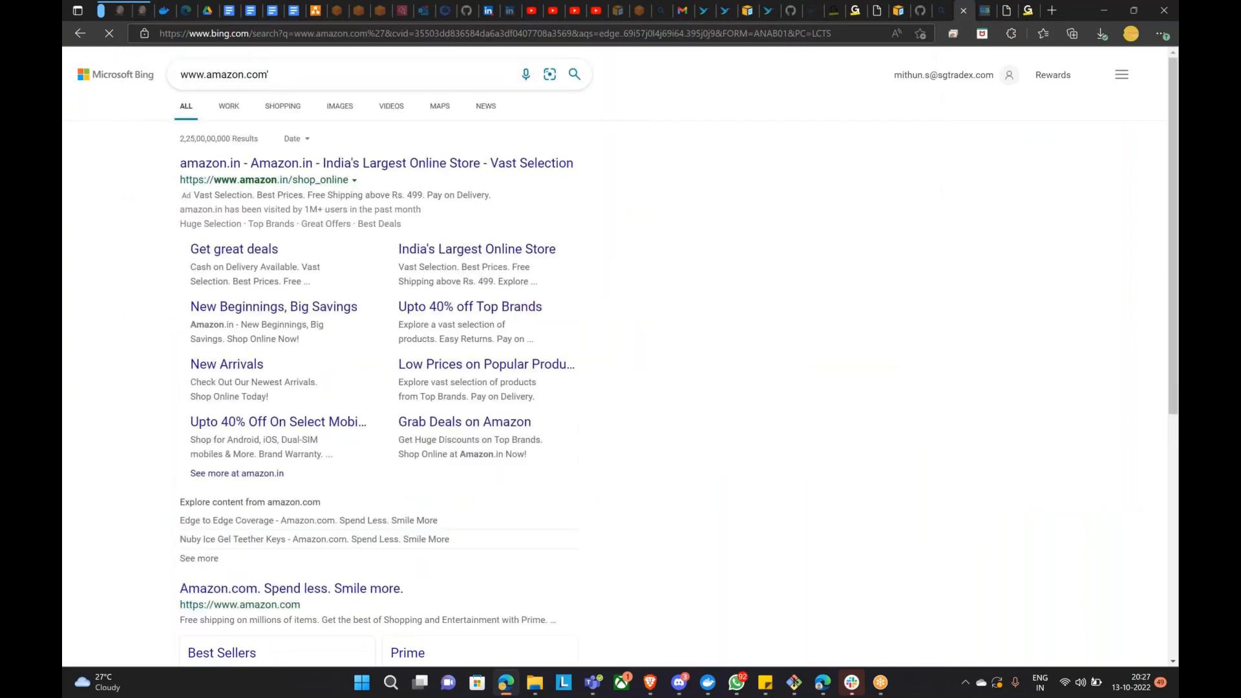
{"action": "left_click", "coordinate": [327, 74]}
{"action": "key", "text": "BackSpace"}
{"action": "key", "text": "Return"}
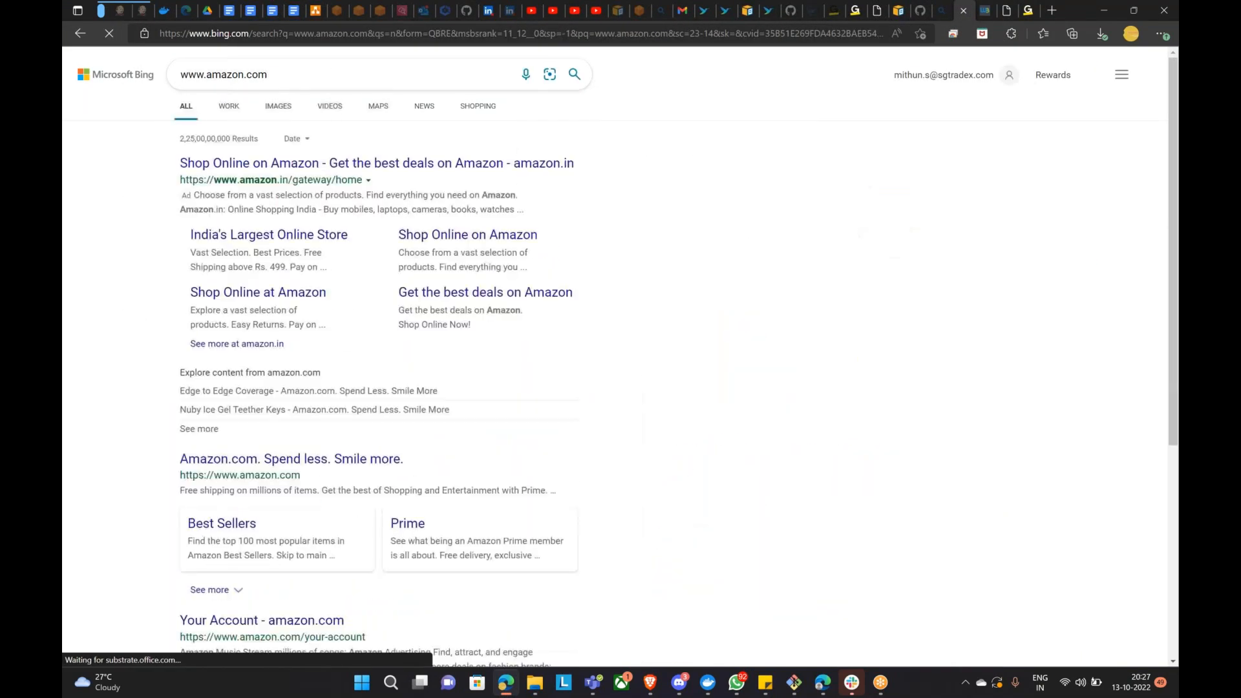
{"action": "left_click", "coordinate": [368, 29]}
{"action": "type", "text": "www.amazon.com'"}
{"action": "key", "text": "BackSpace"}
{"action": "key", "text": "Return"}
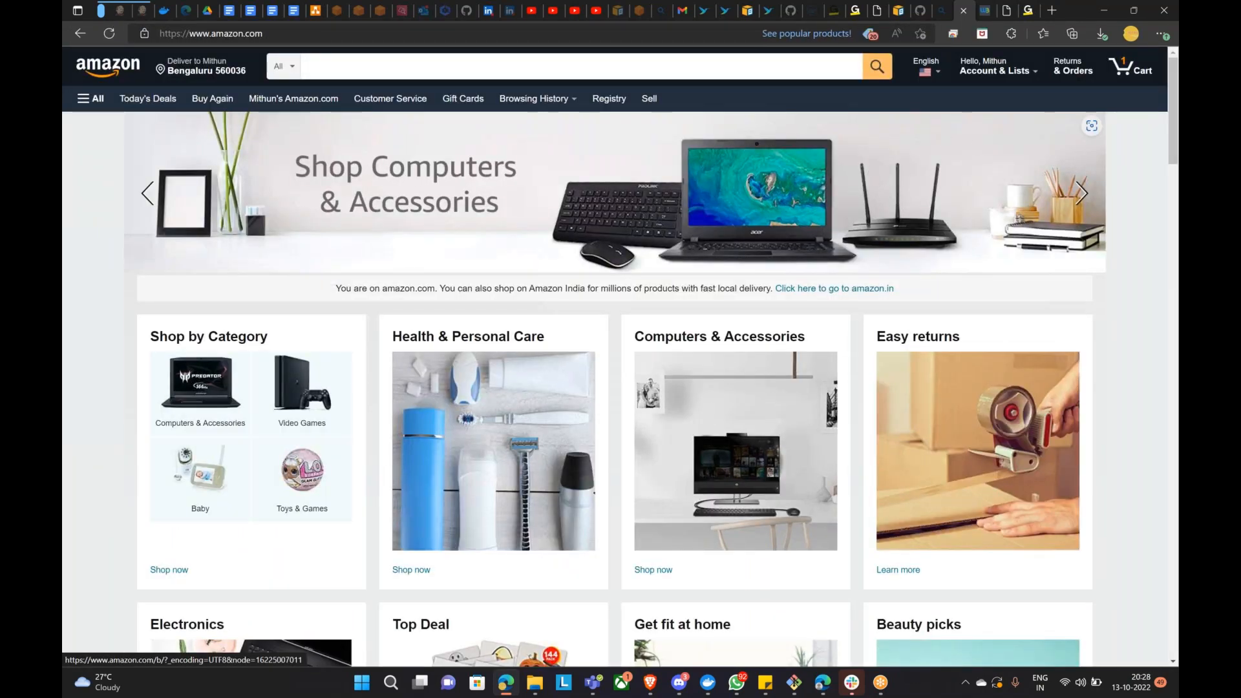
{"action": "left_click", "coordinate": [985, 11]}
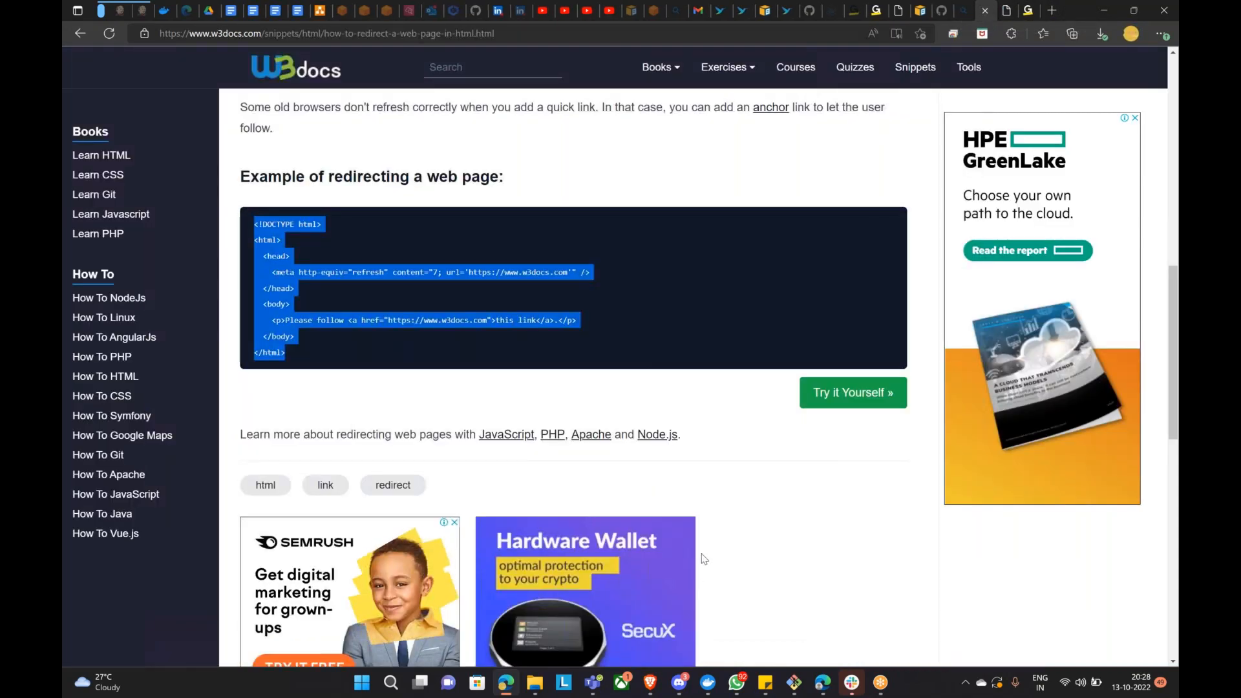
{"action": "left_click", "coordinate": [793, 682]}
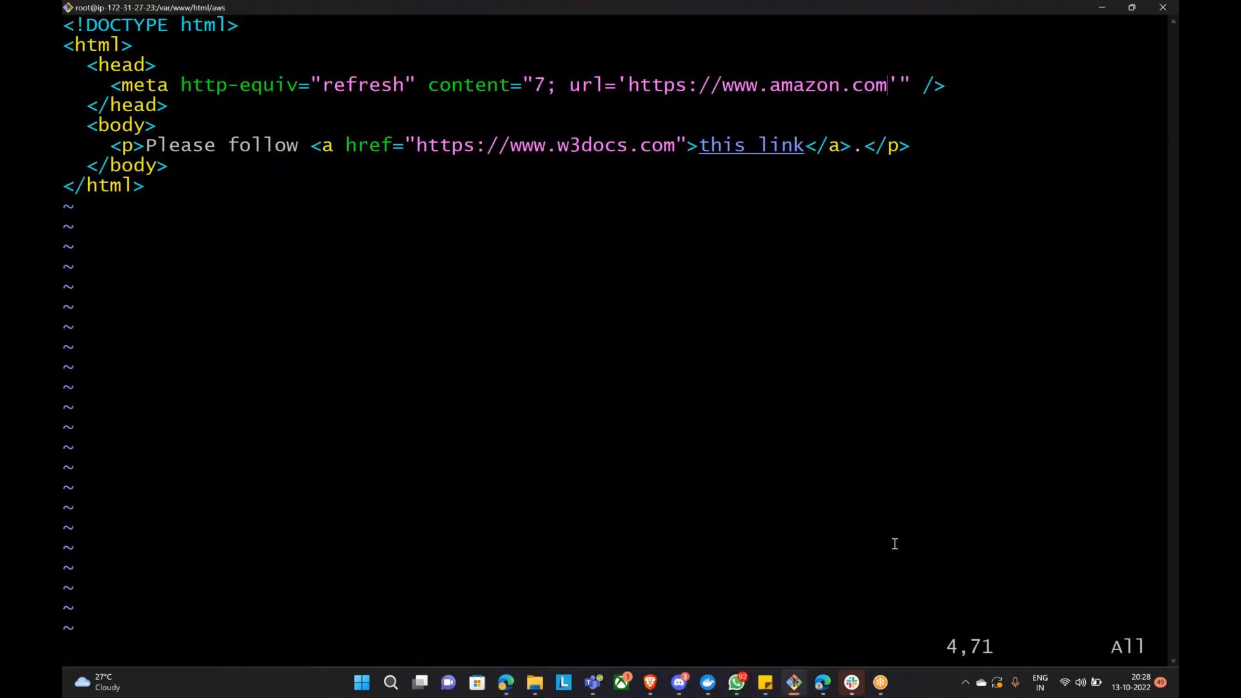
Step: Change the link's href domain from w3docs.com to amazon.com
{"action": "key", "text": "Left"}
{"action": "key", "text": "Left"}
{"action": "key", "text": "Left"}
{"action": "key", "text": "Left"}
{"action": "key", "text": "Left"}
{"action": "key", "text": "Left"}
{"action": "key", "text": "Left"}
{"action": "key", "text": "Left"}
{"action": "key", "text": "Left"}
{"action": "key", "text": "Left"}
{"action": "key", "text": "Left"}
{"action": "key", "text": "Left"}
{"action": "key", "text": "Left"}
{"action": "key", "text": "Left"}
{"action": "key", "text": "Left"}
{"action": "key", "text": "Left"}
{"action": "key", "text": "Left"}
{"action": "key", "text": "Left"}
{"action": "key", "text": "Left"}
{"action": "key", "text": "Left"}
{"action": "key", "text": "Down"}
{"action": "key", "text": "Down"}
{"action": "key", "text": "Down"}
{"action": "key", "text": "Up"}
{"action": "key", "text": "Down"}
{"action": "key", "text": "Right"}
{"action": "key", "text": "Right"}
{"action": "key", "text": "Right"}
{"action": "key", "text": "Right"}
{"action": "key", "text": "Right"}
{"action": "key", "text": "Right"}
{"action": "key", "text": "Right"}
{"action": "key", "text": "Right"}
{"action": "key", "text": "Right"}
{"action": "key", "text": "Right"}
{"action": "key", "text": "Right"}
{"action": "key", "text": "Right"}
{"action": "key", "text": "Right"}
{"action": "key", "text": "Right"}
{"action": "key", "text": "Right"}
{"action": "key", "text": "Right"}
{"action": "double_click", "coordinate": [538, 85]}
{"action": "key", "text": "Right"}
{"action": "key", "text": "Right"}
{"action": "key", "text": "Right"}
{"action": "key", "text": "Right"}
{"action": "key", "text": "Right"}
{"action": "key", "text": "Right"}
{"action": "key", "text": "Left"}
{"action": "key", "text": "Left"}
{"action": "key", "text": "Left"}
{"action": "key", "text": "Left"}
{"action": "key", "text": "Left"}
{"action": "key", "text": "Left"}
{"action": "key", "text": "Left"}
{"action": "key", "text": "Left"}
{"action": "key", "text": "Left"}
{"action": "key", "text": "Left"}
{"action": "key", "text": "Left"}
{"action": "key", "text": "Left"}
{"action": "key", "text": "Left"}
{"action": "key", "text": "Left"}
{"action": "key", "text": "Left"}
{"action": "key", "text": "Left"}
{"action": "key", "text": "Left"}
{"action": "key", "text": "Left"}
{"action": "key", "text": "Left"}
{"action": "key", "text": "Left"}
{"action": "key", "text": "Left"}
{"action": "key", "text": "Left"}
{"action": "key", "text": "i"}
{"action": "key", "text": "Right"}
{"action": "key", "text": "Right"}
{"action": "key", "text": "Right"}
{"action": "key", "text": "BackSpace"}
{"action": "key", "text": "BackSpace"}
{"action": "key", "text": "BackSpace"}
{"action": "key", "text": "BackSpace"}
{"action": "key", "text": "BackSpace"}
{"action": "key", "text": "BackSpace"}
{"action": "key", "text": "BackSpace"}
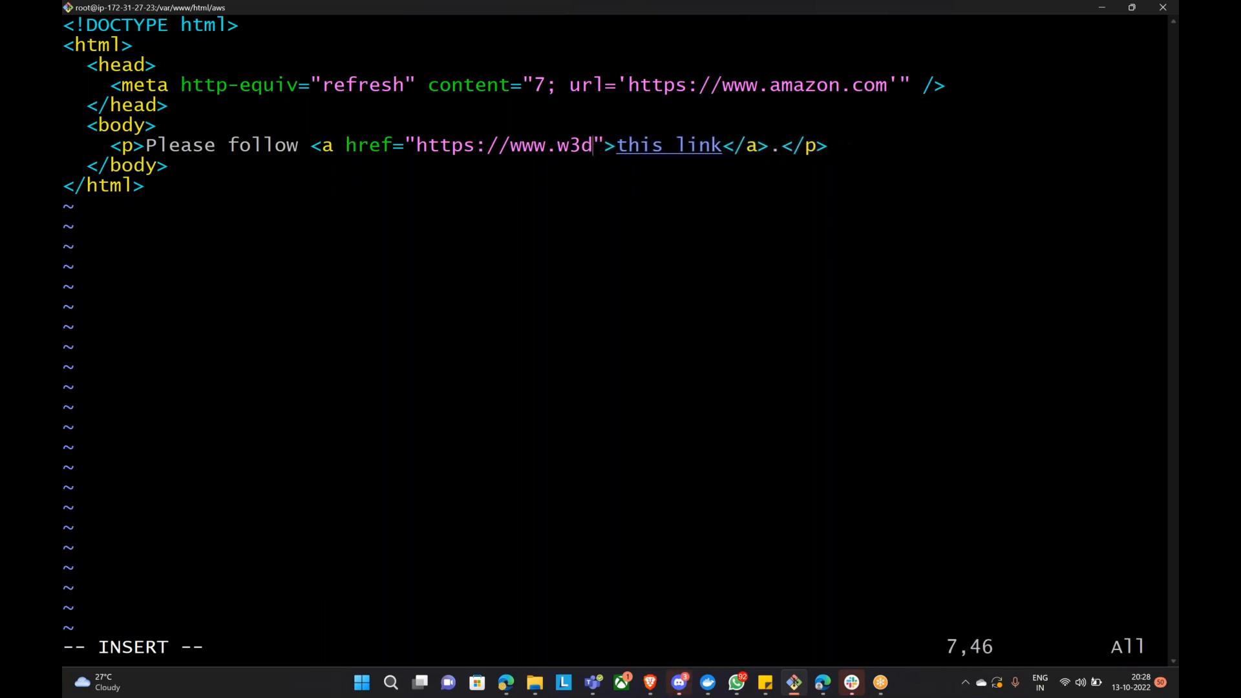
{"action": "type", "text": "amazon.com"}
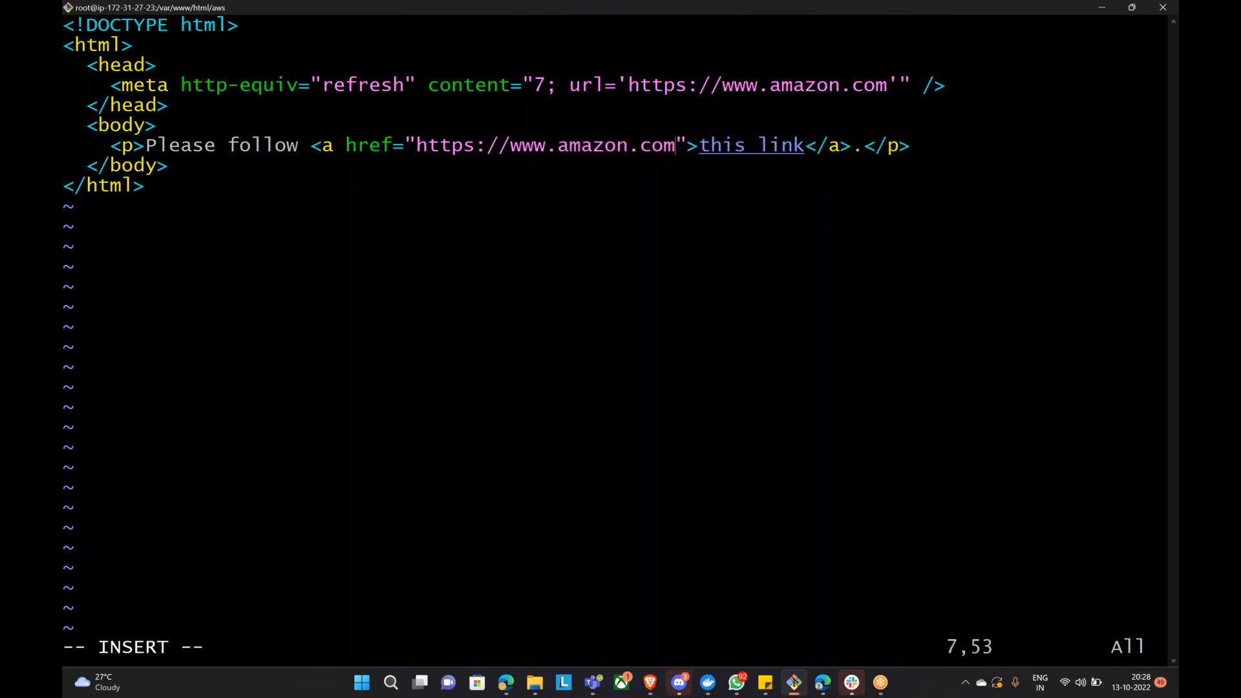
Step: Save the aws index.html and exit vim with :wq
{"action": "key", "text": "Escape"}
{"action": "type", "text": ":Wq"}
{"action": "key", "text": "Return"}
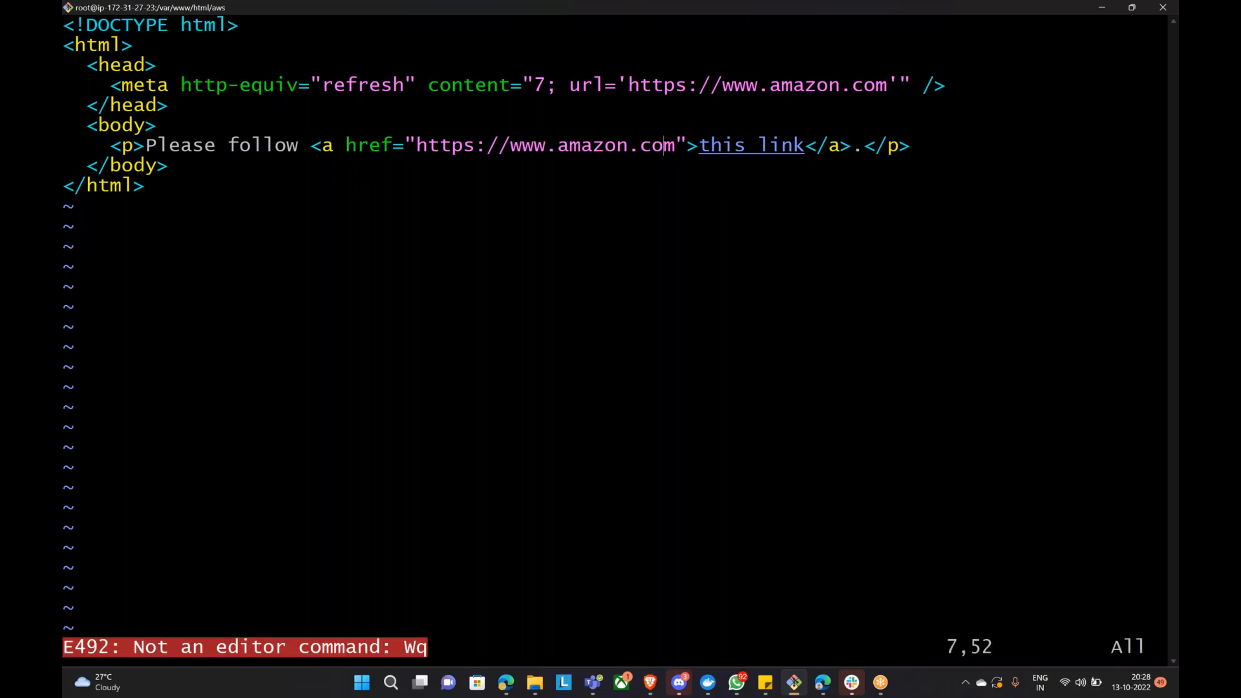
{"action": "type", "text": ":wq"}
{"action": "key", "text": "Return"}
Step: Go back up to /var/www/html and list its contents
{"action": "type", "text": "cdd"}
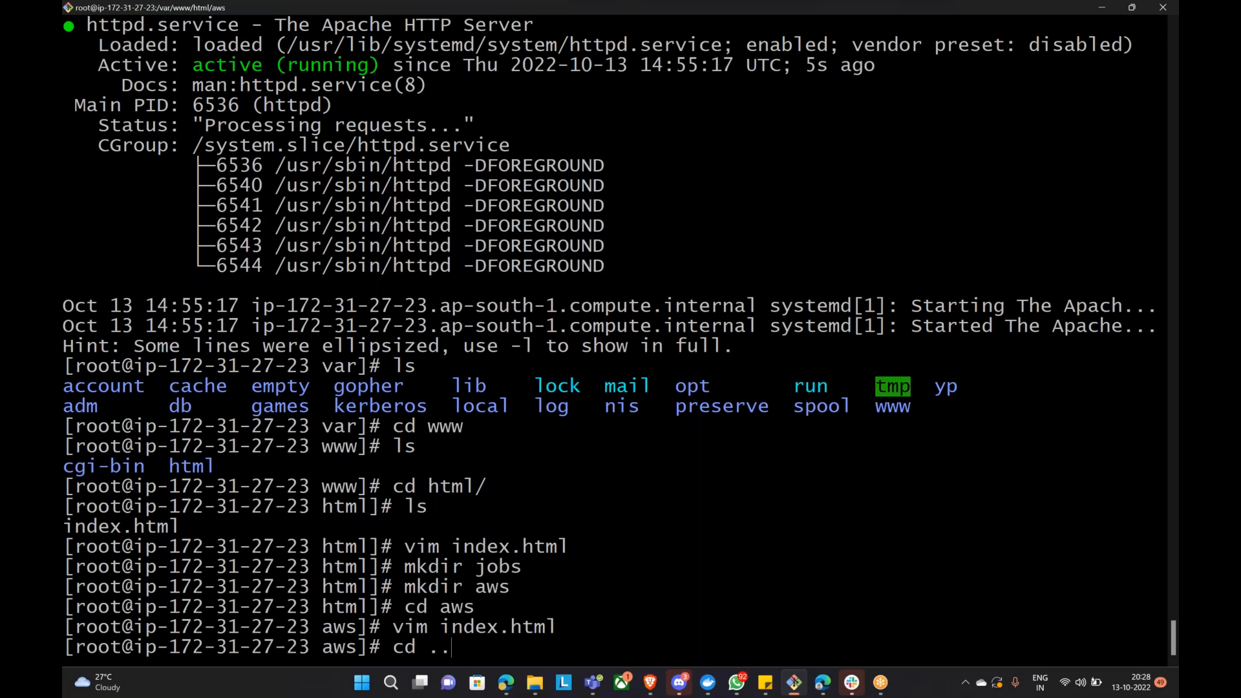
{"action": "key", "text": "Return"}
{"action": "type", "text": "ls"}
{"action": "key", "text": "Return"}
Step: Enter the jobs folder and start a new index.html in vim
{"action": "type", "text": "cd jo"}
{"action": "key", "text": "Tab"}
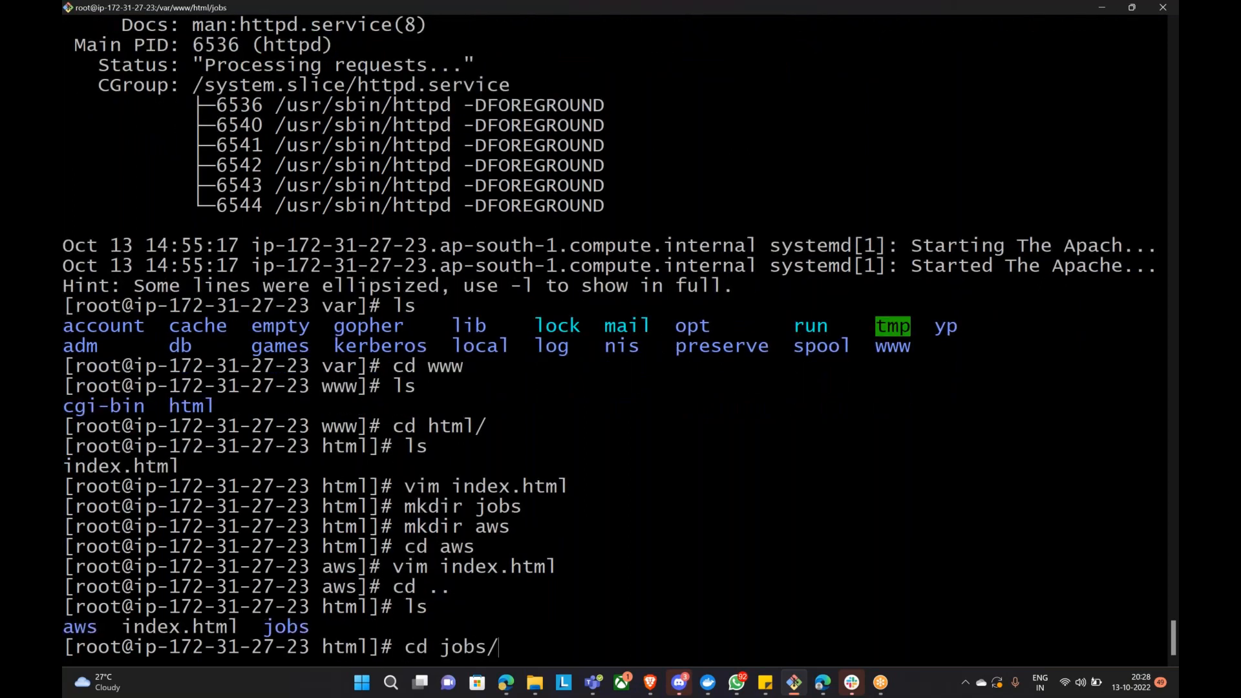
{"action": "key", "text": "Return"}
{"action": "type", "text": "vi"}
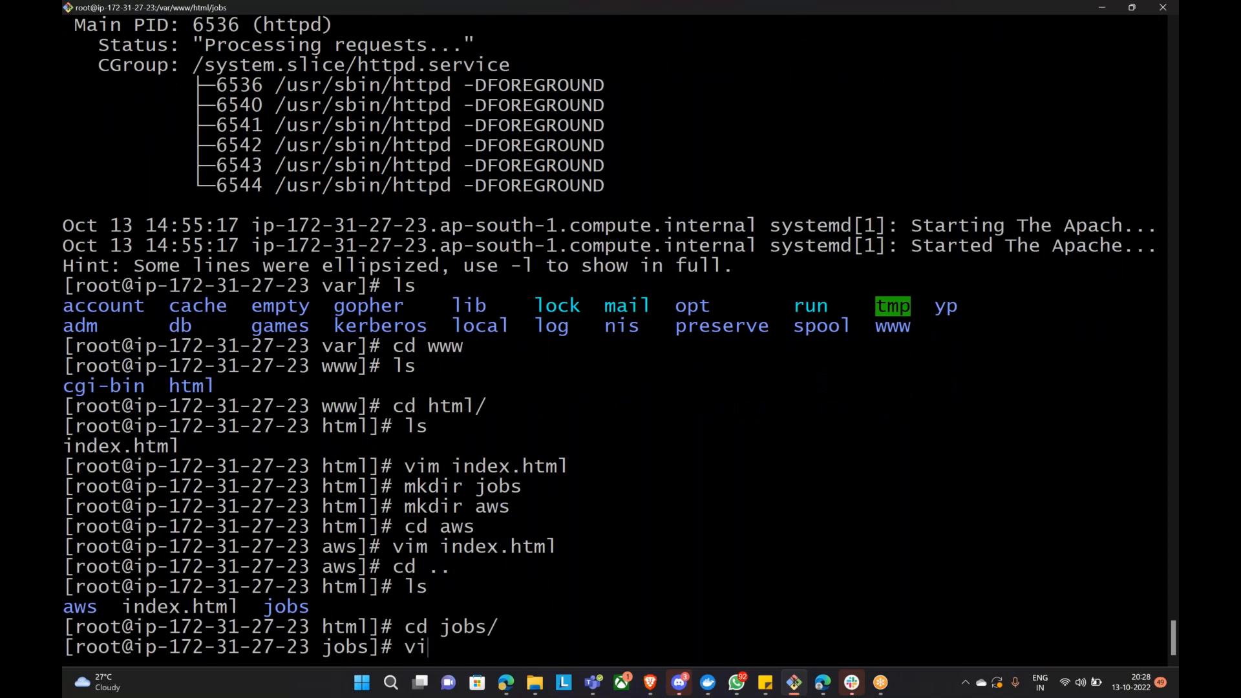
{"action": "type", "text": "m index.html"}
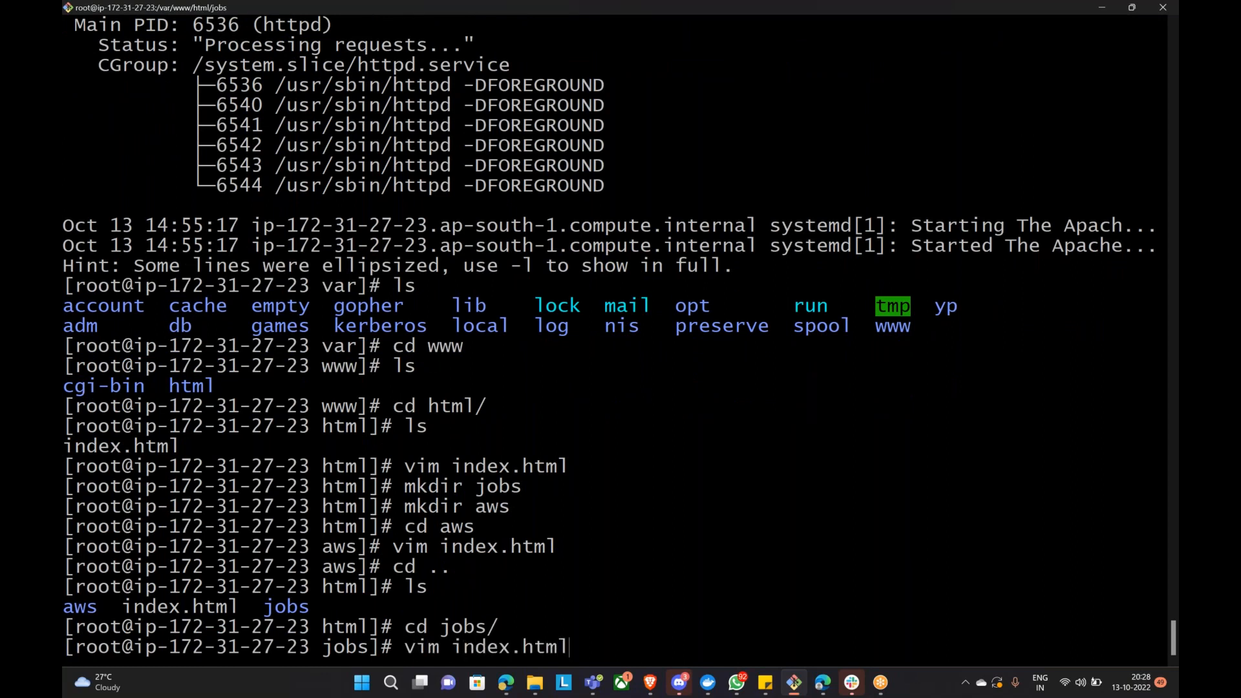
{"action": "key", "text": "Return"}
{"action": "key", "text": "u"}
{"action": "type", "text": "i"}
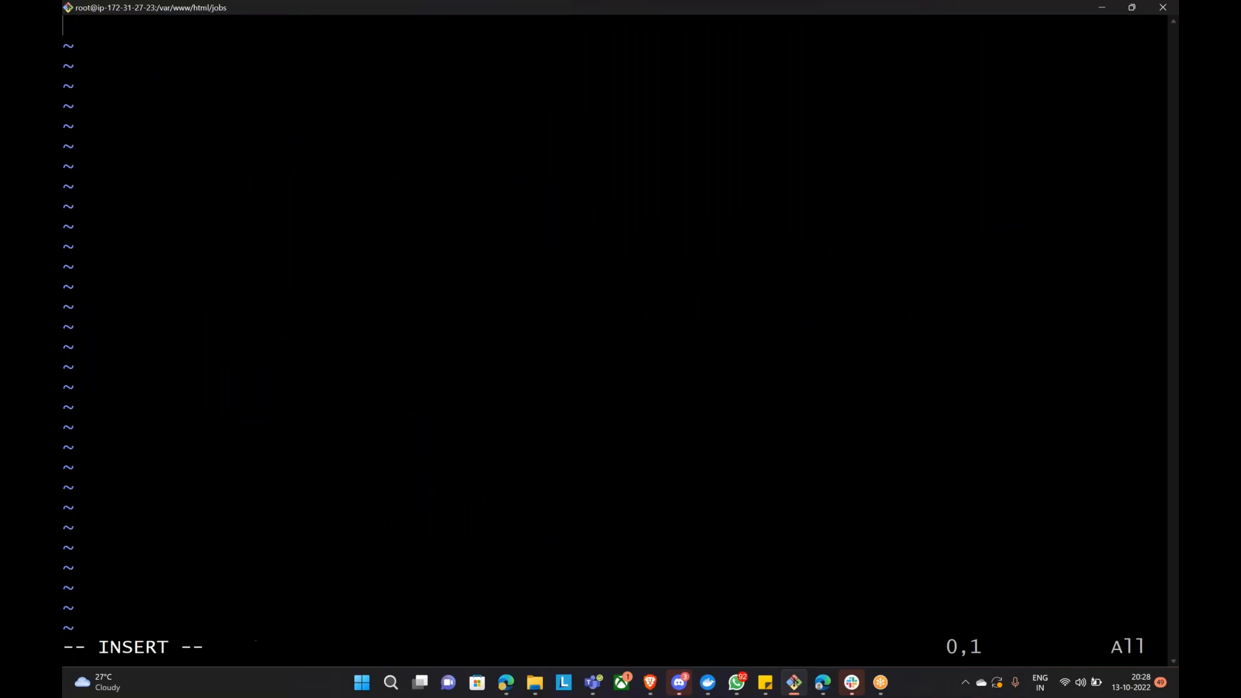
{"action": "type", "text": "7"}
Step: Copy the w3docs redirect example again and paste it into the file
{"action": "left_click", "coordinate": [506, 682]}
{"action": "right_click", "coordinate": [420, 274]}
{"action": "left_click", "coordinate": [435, 286]}
{"action": "mouse_move", "coordinate": [789, 691]}
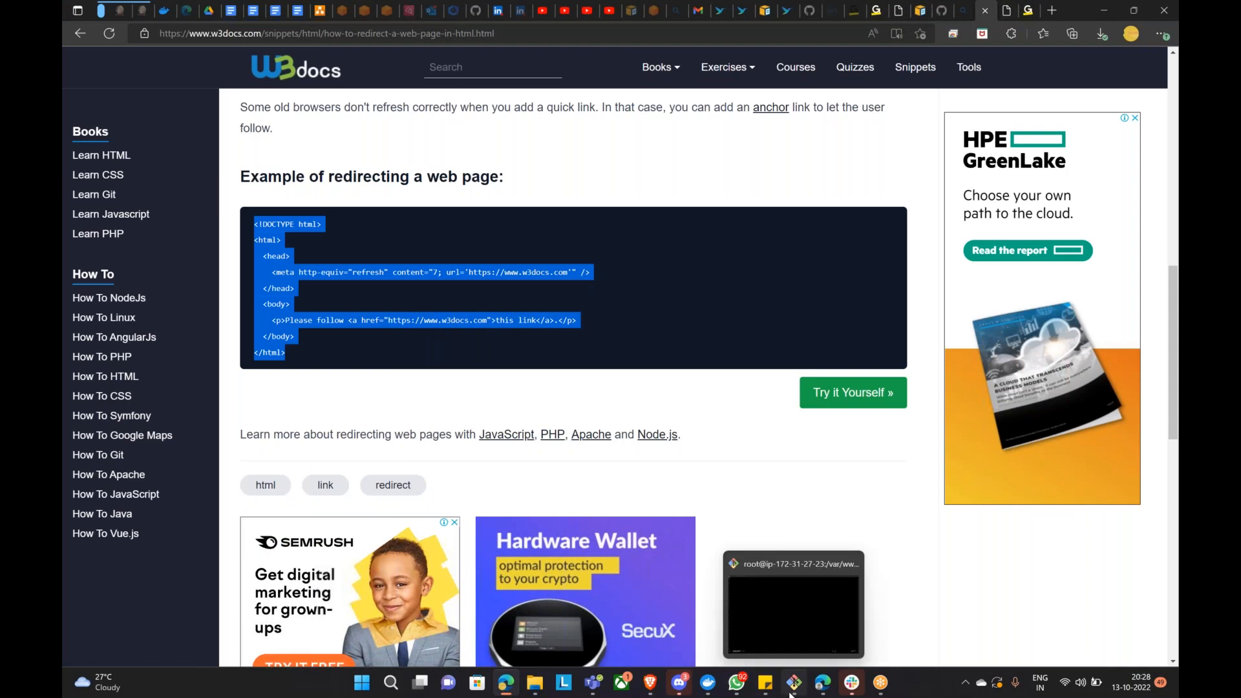
{"action": "left_click", "coordinate": [749, 575]}
{"action": "key", "text": "BackSpace"}
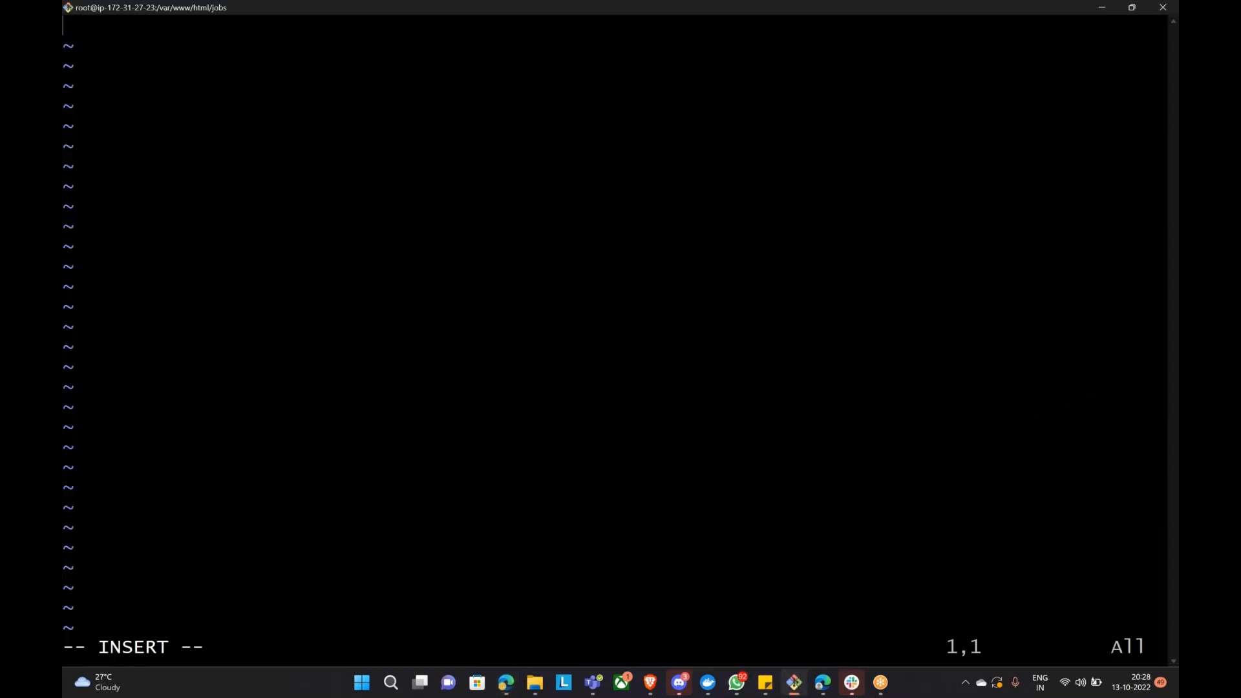
{"action": "key", "text": "shift+Insert"}
Step: Change the link URL's domain from w3docs to naukri.com
{"action": "key", "text": "Up"}
{"action": "key", "text": "Up"}
{"action": "key", "text": "Up"}
{"action": "key", "text": "Down"}
{"action": "key", "text": "Right"}
{"action": "key", "text": "Right"}
{"action": "key", "text": "Right"}
{"action": "key", "text": "Right"}
{"action": "key", "text": "Right"}
{"action": "key", "text": "Right"}
{"action": "key", "text": "Right"}
{"action": "key", "text": "Right"}
{"action": "key", "text": "Right"}
{"action": "key", "text": "Right"}
{"action": "key", "text": "Right"}
{"action": "key", "text": "Right"}
{"action": "key", "text": "Right"}
{"action": "key", "text": "Right"}
{"action": "key", "text": "Right"}
{"action": "key", "text": "Right"}
{"action": "key", "text": "Right"}
{"action": "key", "text": "Right"}
{"action": "key", "text": "Right"}
{"action": "key", "text": "Right"}
{"action": "key", "text": "Right"}
{"action": "key", "text": "Right"}
{"action": "key", "text": "Right"}
{"action": "key", "text": "BackSpace"}
{"action": "key", "text": "BackSpace"}
{"action": "key", "text": "BackSpace"}
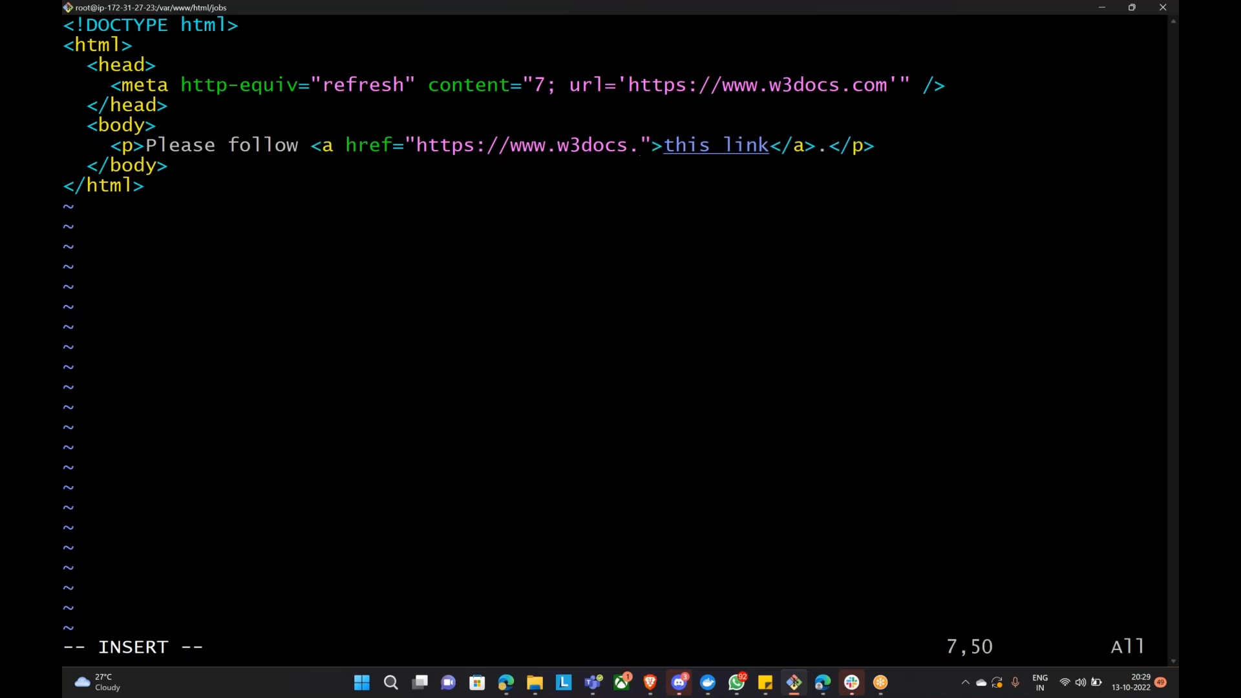
{"action": "type", "text": "com"}
{"action": "key", "text": "Left"}
{"action": "key", "text": "Left"}
{"action": "key", "text": "Left"}
{"action": "key", "text": "BackSpace"}
{"action": "key", "text": "BackSpace"}
{"action": "key", "text": "BackSpace"}
{"action": "key", "text": "BackSpace"}
{"action": "key", "text": "BackSpace"}
{"action": "key", "text": "BackSpace"}
{"action": "type", "text": "nauk"}
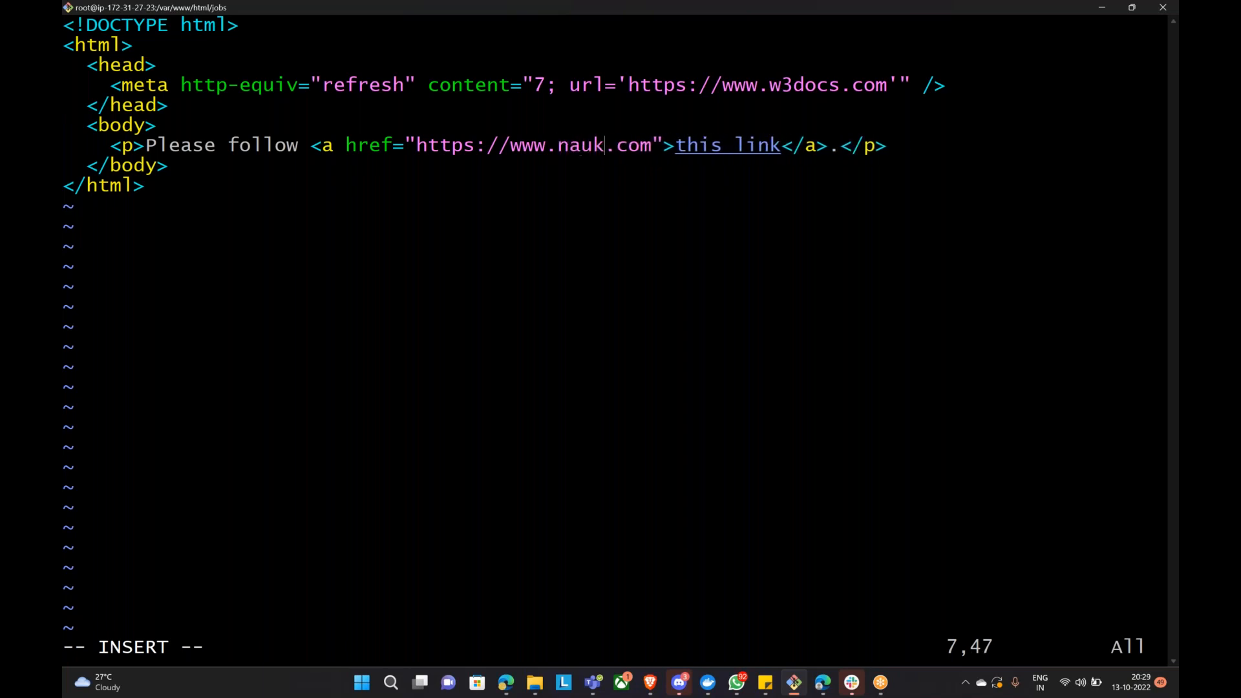
{"action": "type", "text": "ri"}
{"action": "key", "text": "Left"}
{"action": "key", "text": "Left"}
{"action": "key", "text": "Left"}
{"action": "key", "text": "Left"}
{"action": "key", "text": "Left"}
{"action": "key", "text": "Left"}
{"action": "key", "text": "Left"}
{"action": "key", "text": "Left"}
{"action": "key", "text": "Left"}
{"action": "key", "text": "Left"}
{"action": "key", "text": "Left"}
{"action": "key", "text": "Left"}
{"action": "key", "text": "Left"}
{"action": "key", "text": "Left"}
{"action": "key", "text": "Left"}
{"action": "key", "text": "Left"}
{"action": "key", "text": "Left"}
{"action": "key", "text": "Left"}
{"action": "key", "text": "Left"}
{"action": "key", "text": "Left"}
{"action": "key", "text": "Left"}
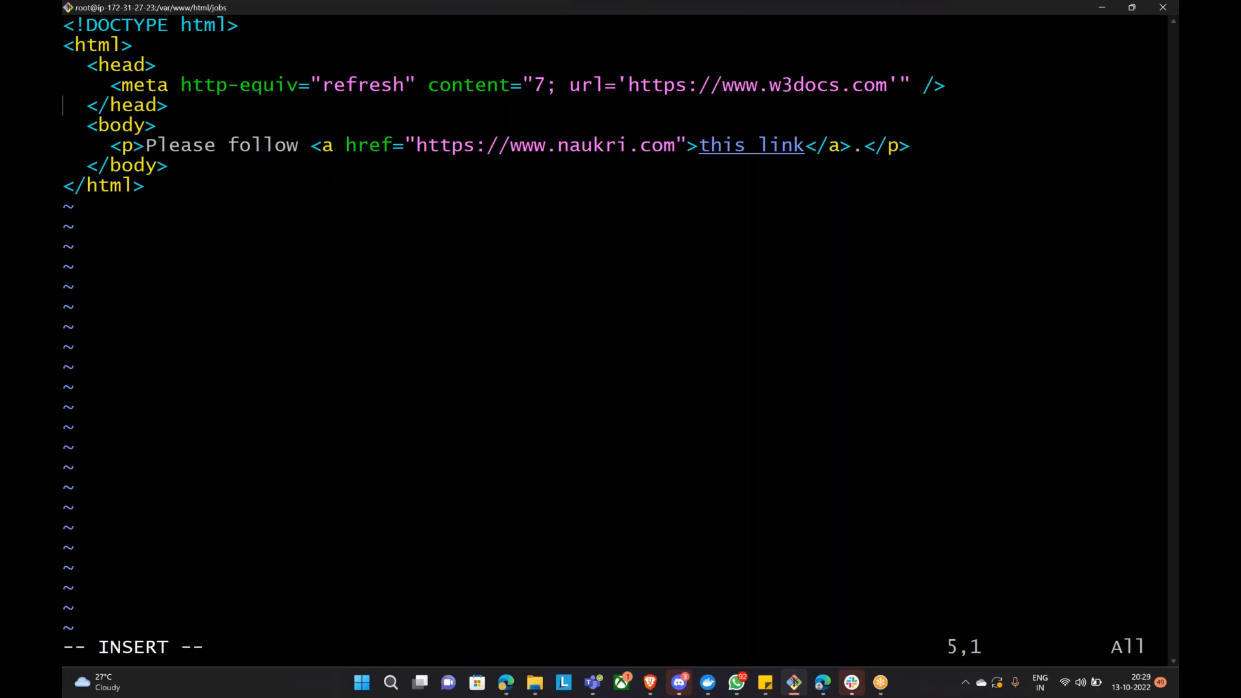
{"action": "key", "text": "Up"}
{"action": "key", "text": "Right"}
{"action": "key", "text": "Right"}
{"action": "key", "text": "Right"}
{"action": "key", "text": "Right"}
{"action": "key", "text": "Right"}
{"action": "key", "text": "Right"}
{"action": "key", "text": "Right"}
{"action": "key", "text": "Right"}
{"action": "key", "text": "Right"}
{"action": "key", "text": "Right"}
{"action": "key", "text": "Right"}
{"action": "key", "text": "Right"}
{"action": "key", "text": "Right"}
{"action": "key", "text": "Right"}
{"action": "key", "text": "Right"}
{"action": "key", "text": "Right"}
{"action": "key", "text": "Right"}
{"action": "key", "text": "Right"}
{"action": "key", "text": "Right"}
{"action": "key", "text": "Right"}
{"action": "key", "text": "Right"}
{"action": "key", "text": "Right"}
{"action": "key", "text": "Right"}
{"action": "key", "text": "Right"}
{"action": "key", "text": "Right"}
{"action": "key", "text": "Right"}
{"action": "key", "text": "Right"}
{"action": "key", "text": "Right"}
{"action": "key", "text": "Right"}
{"action": "key", "text": "Right"}
{"action": "key", "text": "Right"}
{"action": "key", "text": "Right"}
{"action": "key", "text": "Right"}
{"action": "key", "text": "Right"}
{"action": "key", "text": "Right"}
{"action": "key", "text": "Right"}
{"action": "key", "text": "Left"}
{"action": "key", "text": "Left"}
{"action": "key", "text": "BackSpace"}
{"action": "key", "text": "BackSpace"}
{"action": "key", "text": "BackSpace"}
{"action": "key", "text": "BackSpace"}
{"action": "key", "text": "BackSpace"}
{"action": "key", "text": "BackSpace"}
{"action": "key", "text": "BackSpace"}
{"action": "key", "text": "Right"}
{"action": "type", "text": "naukri."}
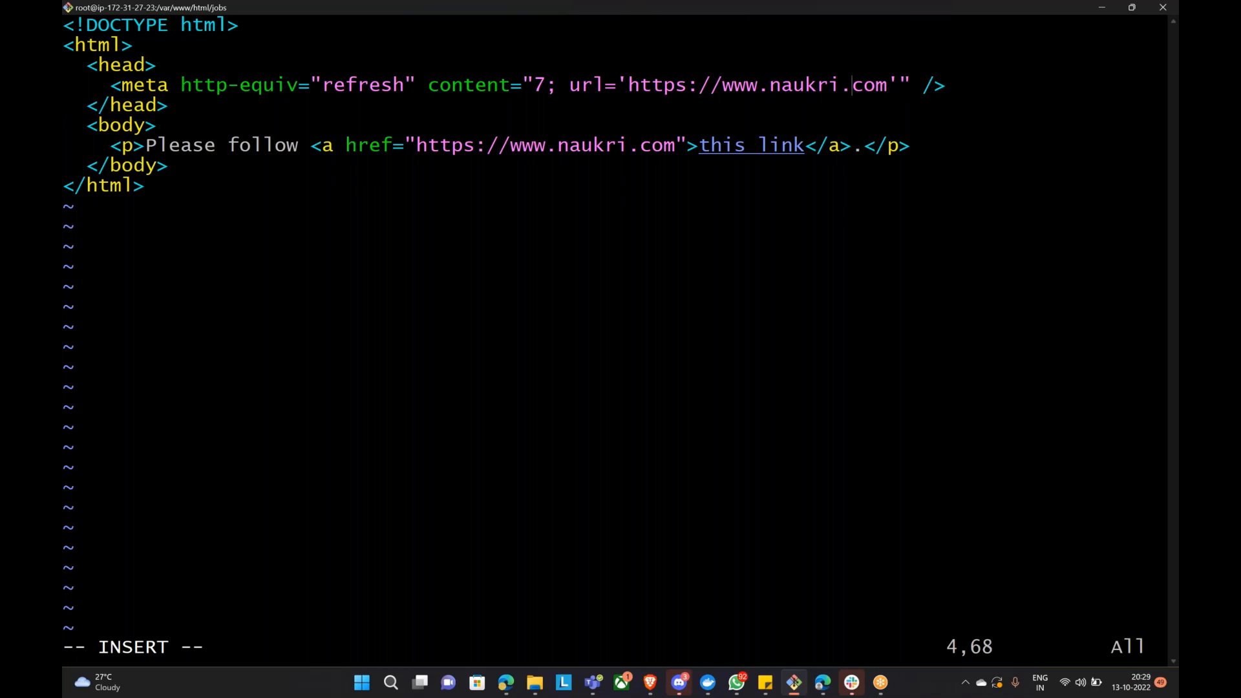
{"action": "key", "text": "Escape"}
{"action": "type", "text": ":wq"}
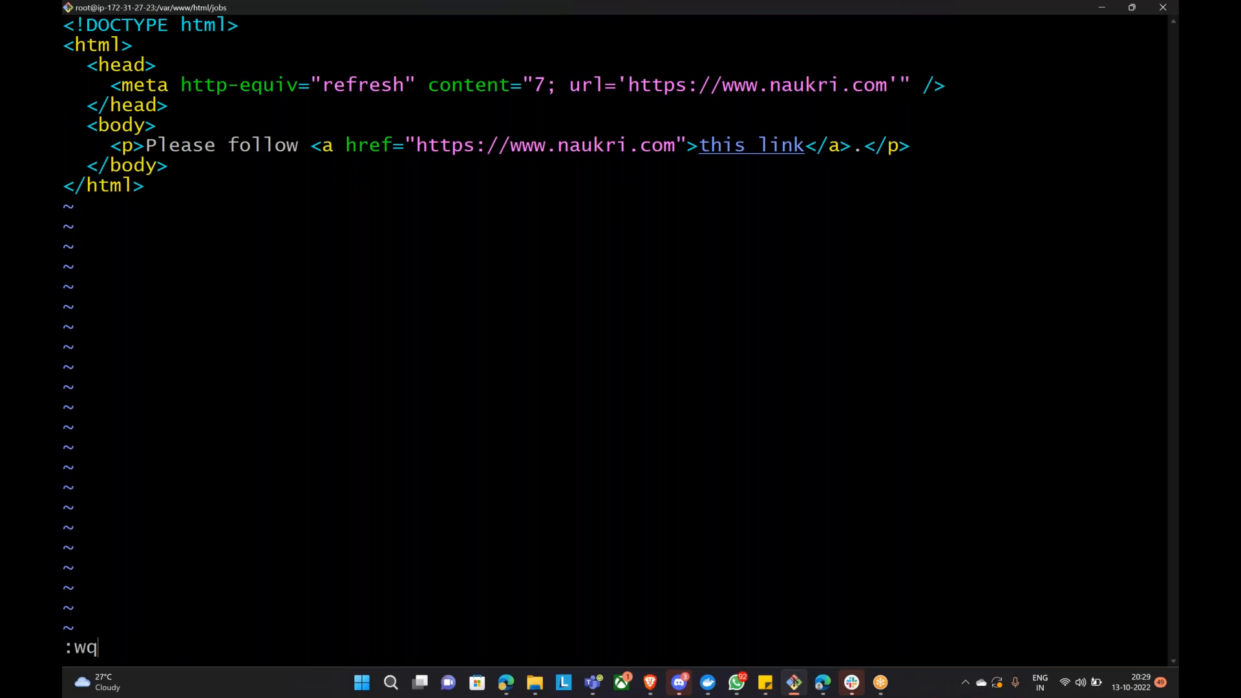
{"action": "key", "text": "Return"}
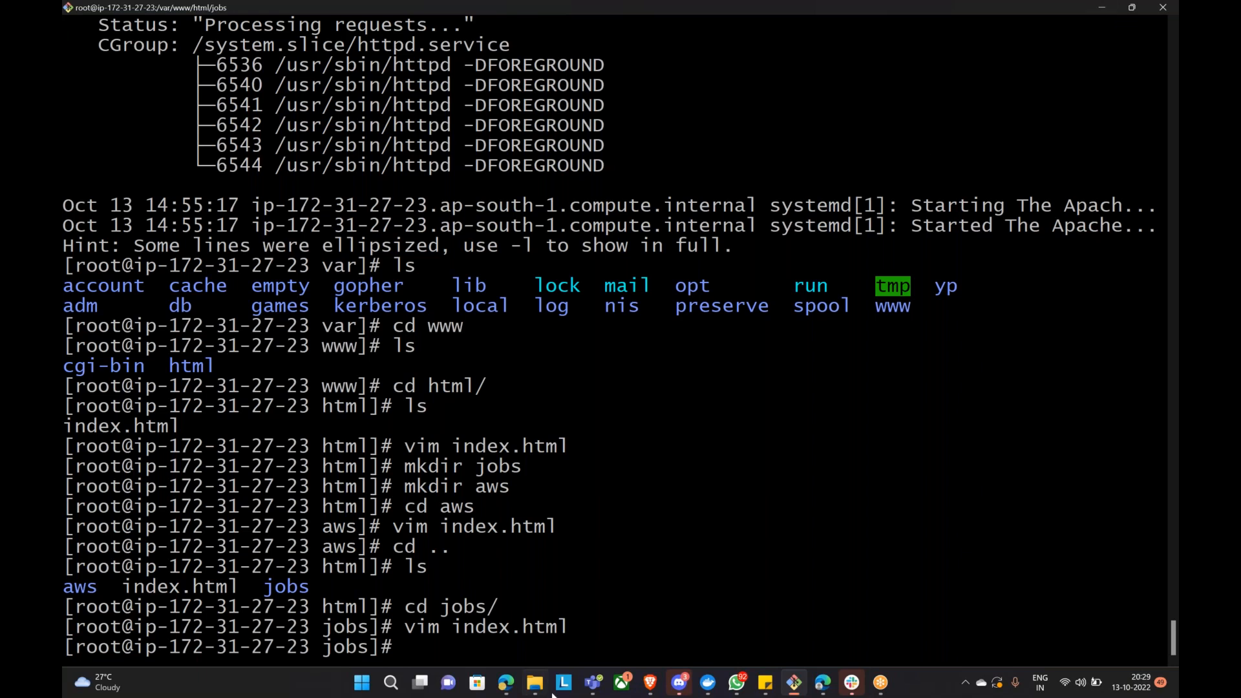
Step: Return to the AWS console and open the EC2 Target Groups list
{"action": "left_click", "coordinate": [506, 682]}
{"action": "left_click", "coordinate": [649, 682]}
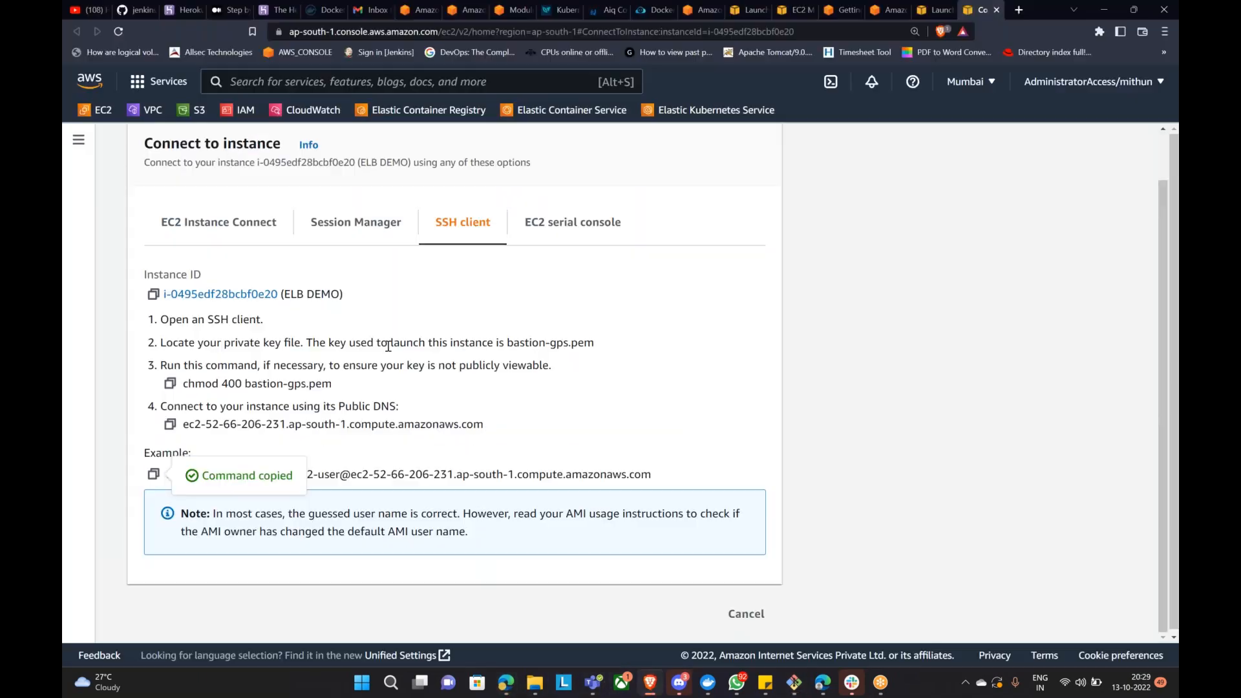
{"action": "left_click", "coordinate": [746, 614]}
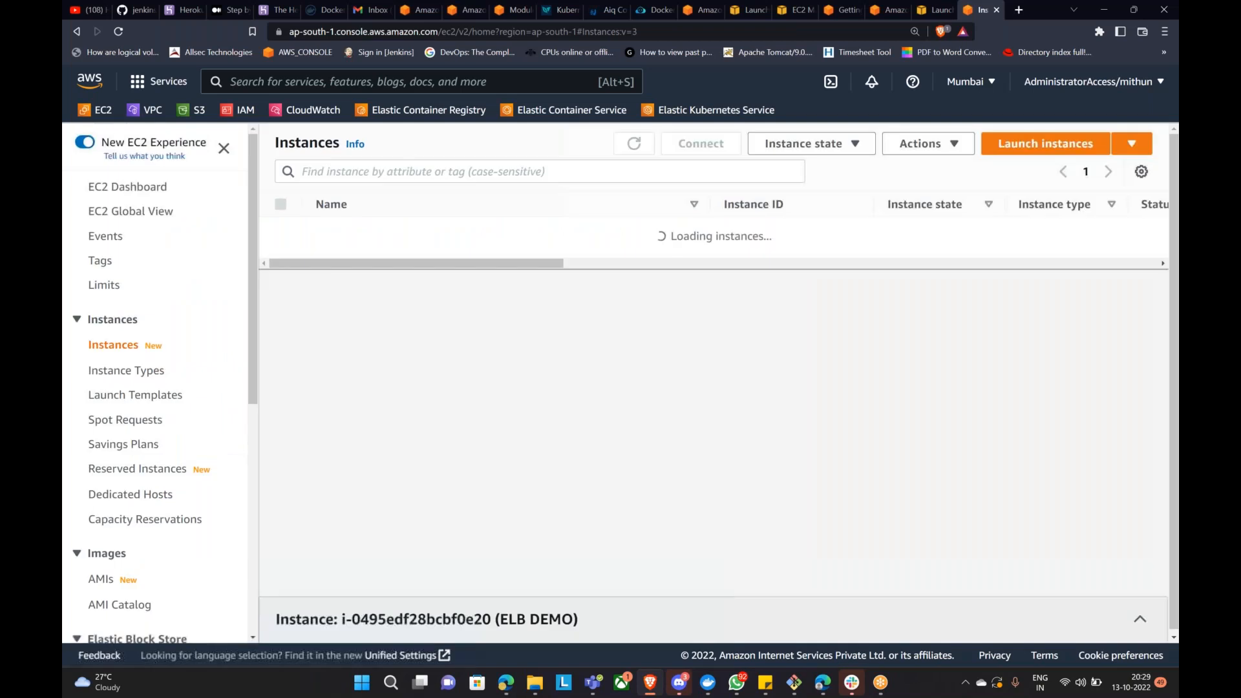
{"action": "scroll", "coordinate": [224, 351], "scroll_direction": "down", "scroll_amount": 3}
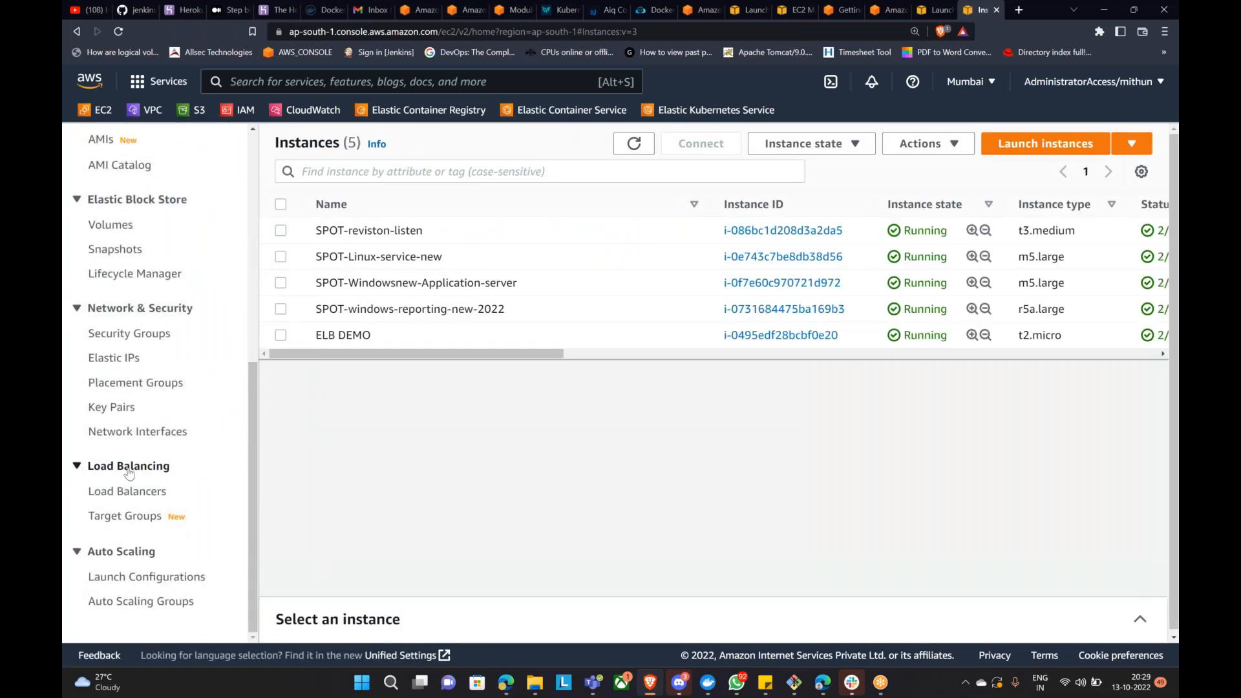
{"action": "left_click", "coordinate": [121, 516]}
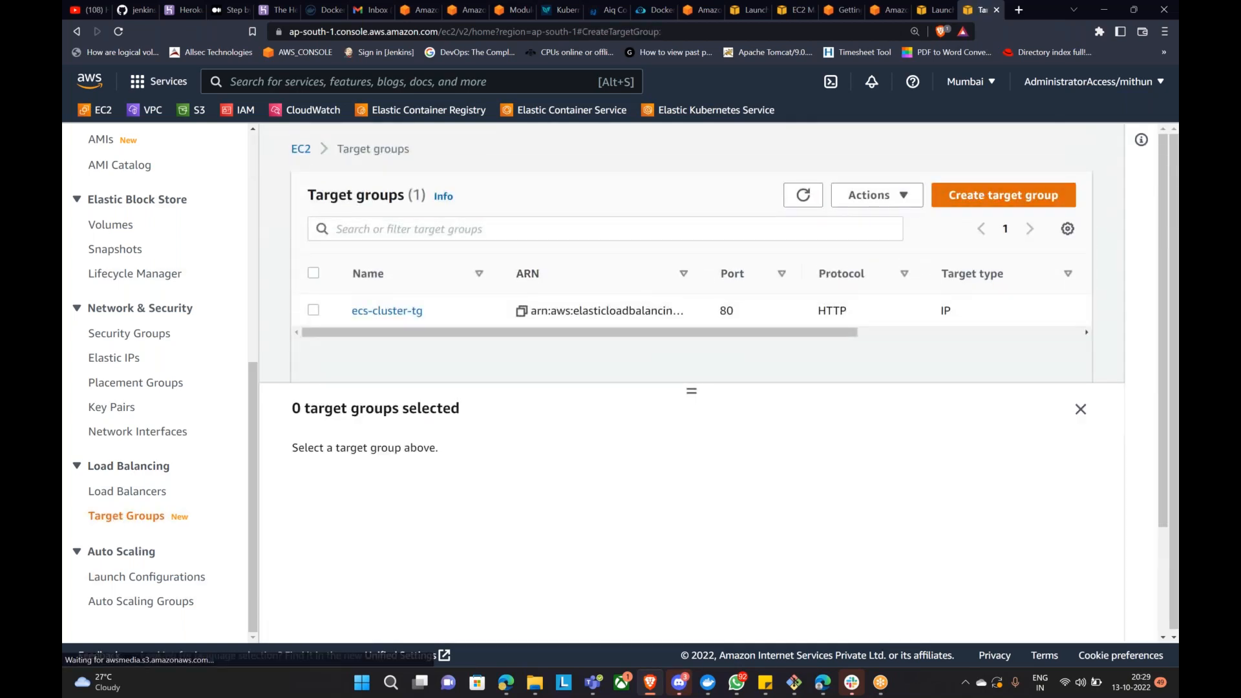
Step: Start a new instance target group named pathbased-ec2 on HTTP port 80
{"action": "left_click", "coordinate": [963, 195]}
{"action": "scroll", "coordinate": [450, 370], "scroll_direction": "down", "scroll_amount": 3}
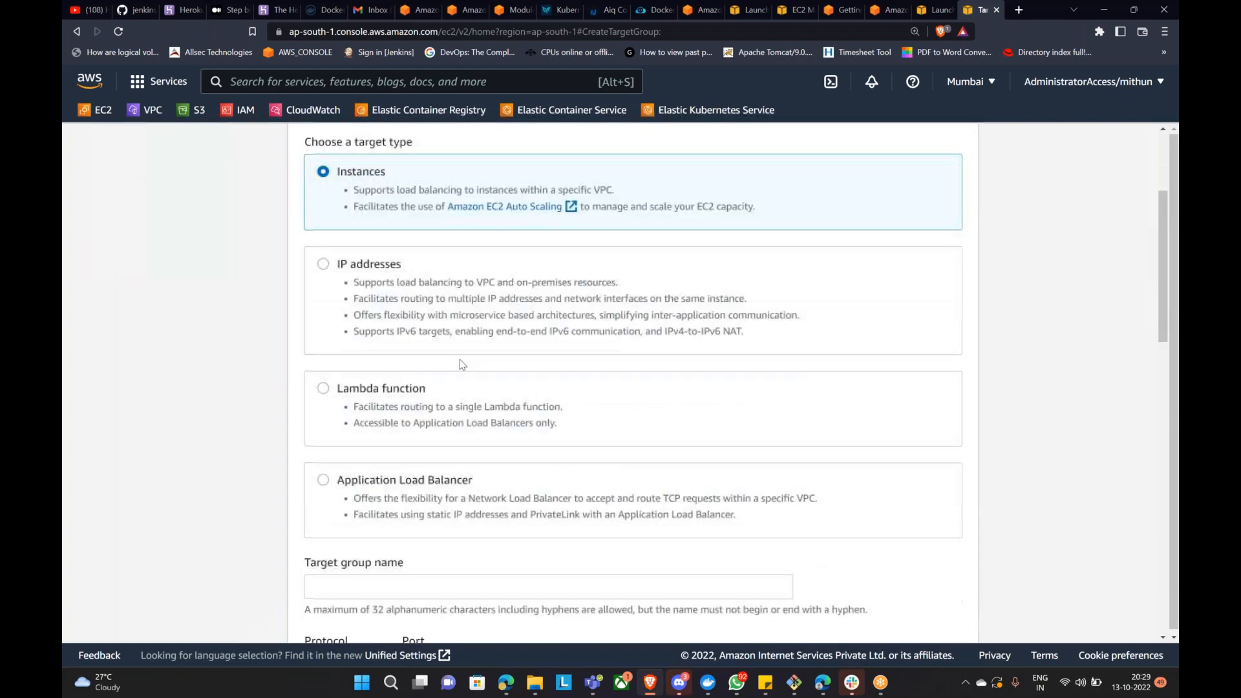
{"action": "scroll", "coordinate": [481, 393], "scroll_direction": "down", "scroll_amount": 4}
{"action": "left_click", "coordinate": [396, 324]}
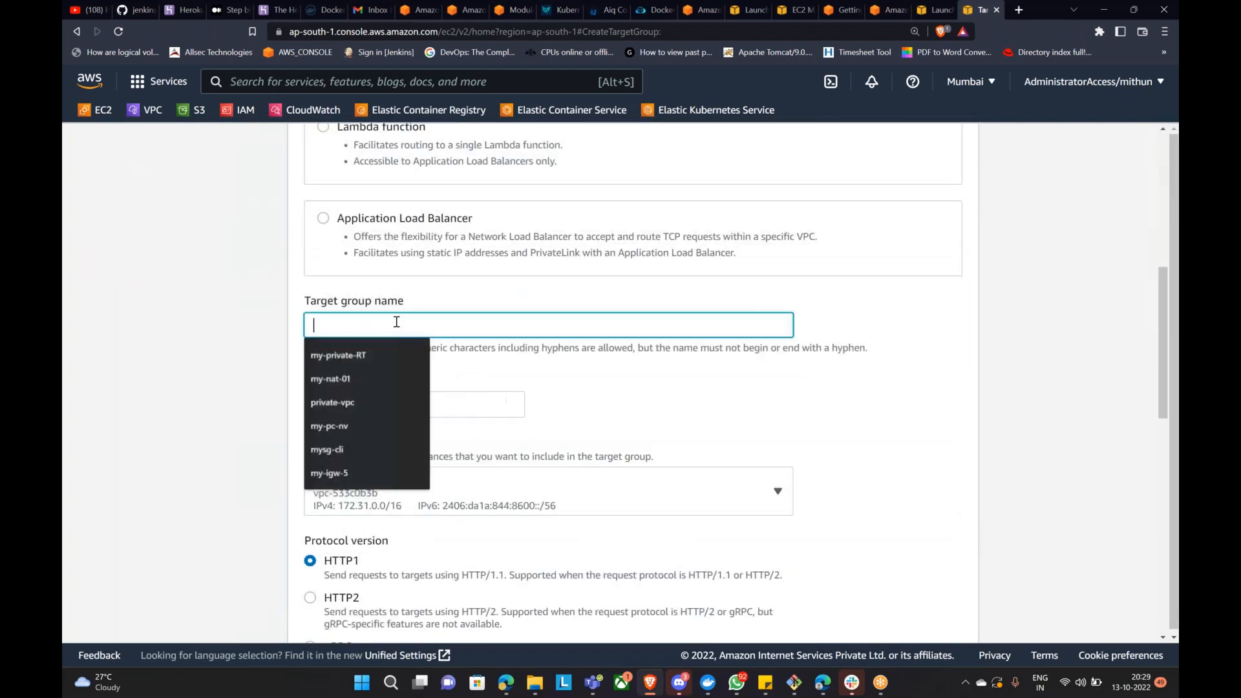
{"action": "type", "text": "pathbased-ec2"}
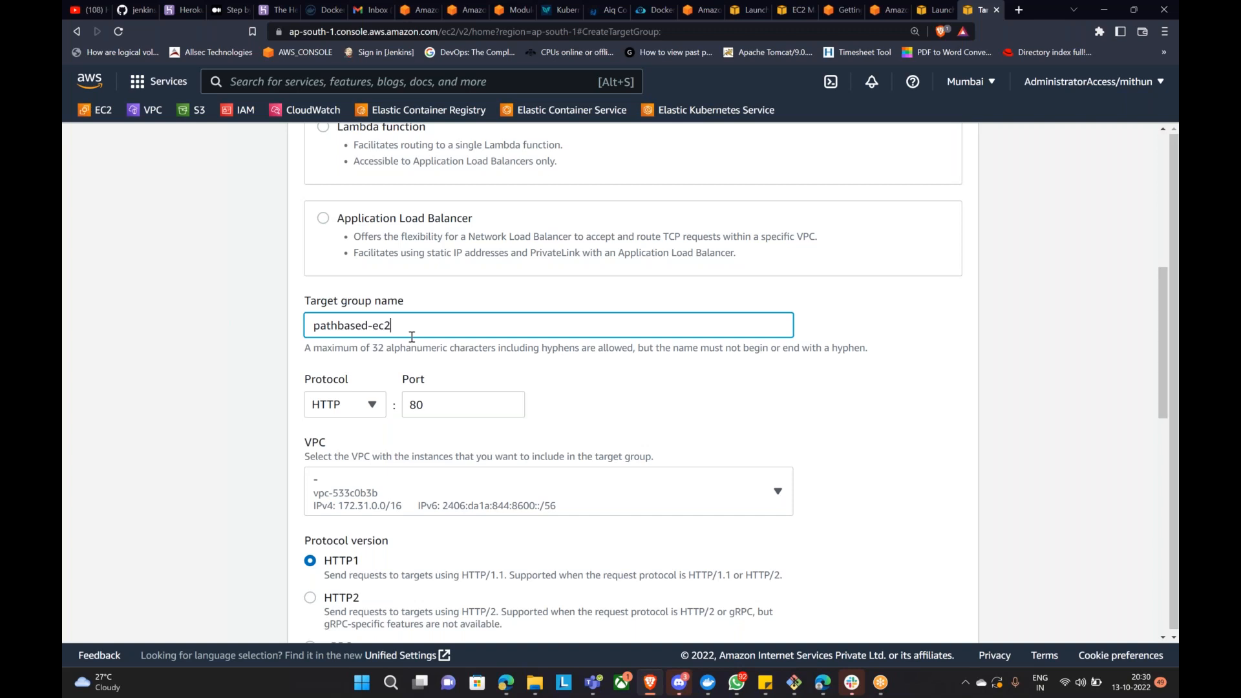
Step: Keep / as the health check path and continue to target registration
{"action": "scroll", "coordinate": [527, 300], "scroll_direction": "down", "scroll_amount": 1}
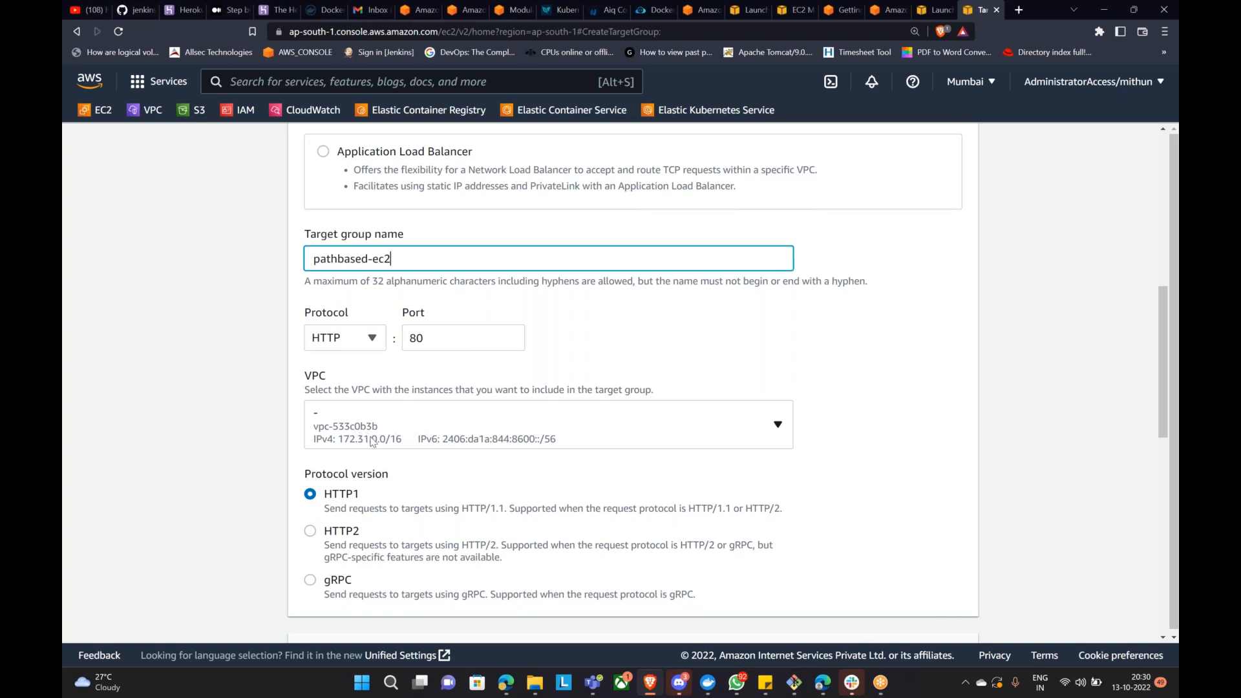
{"action": "scroll", "coordinate": [362, 436], "scroll_direction": "down", "scroll_amount": 4}
{"action": "scroll", "coordinate": [437, 399], "scroll_direction": "down", "scroll_amount": 3}
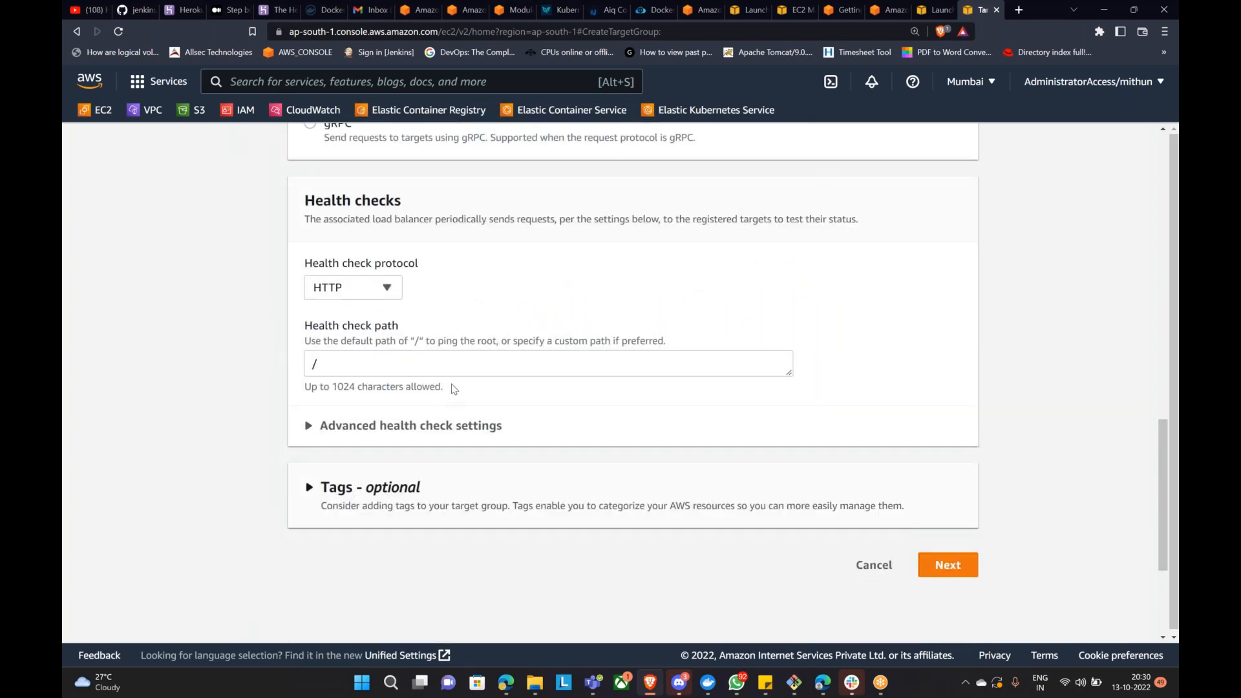
{"action": "double_click", "coordinate": [314, 362]}
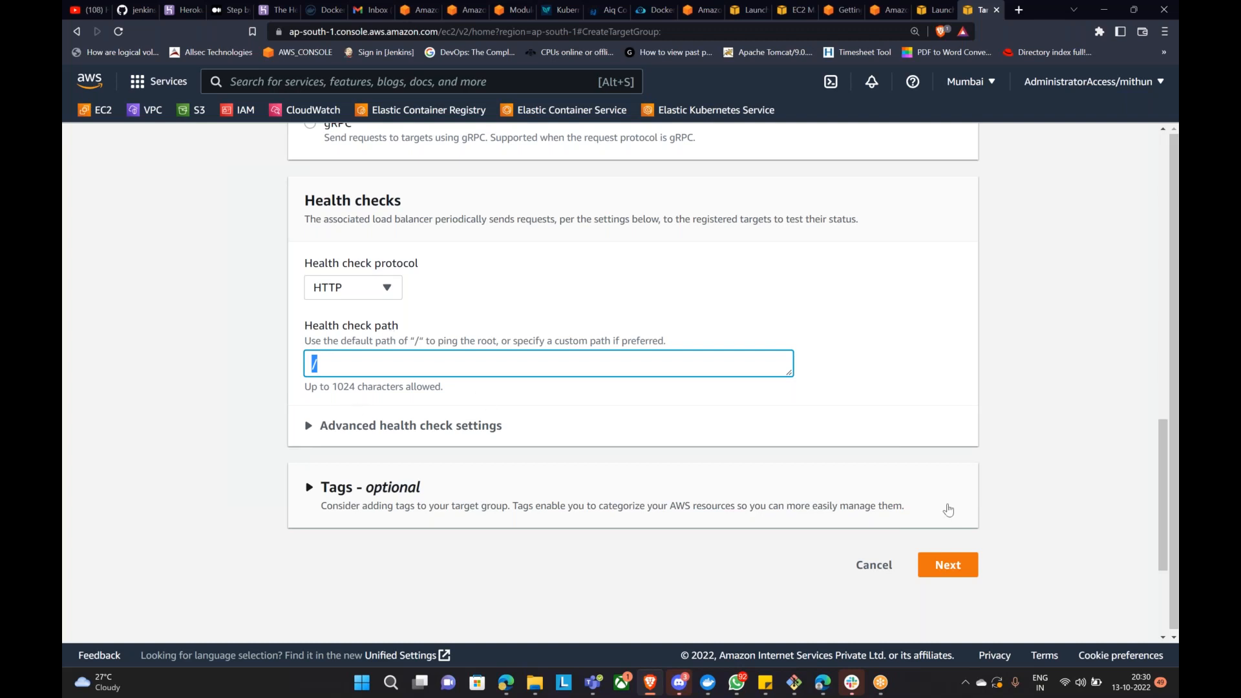
{"action": "left_click", "coordinate": [525, 404]}
{"action": "left_click", "coordinate": [367, 365]}
{"action": "left_click", "coordinate": [957, 566]}
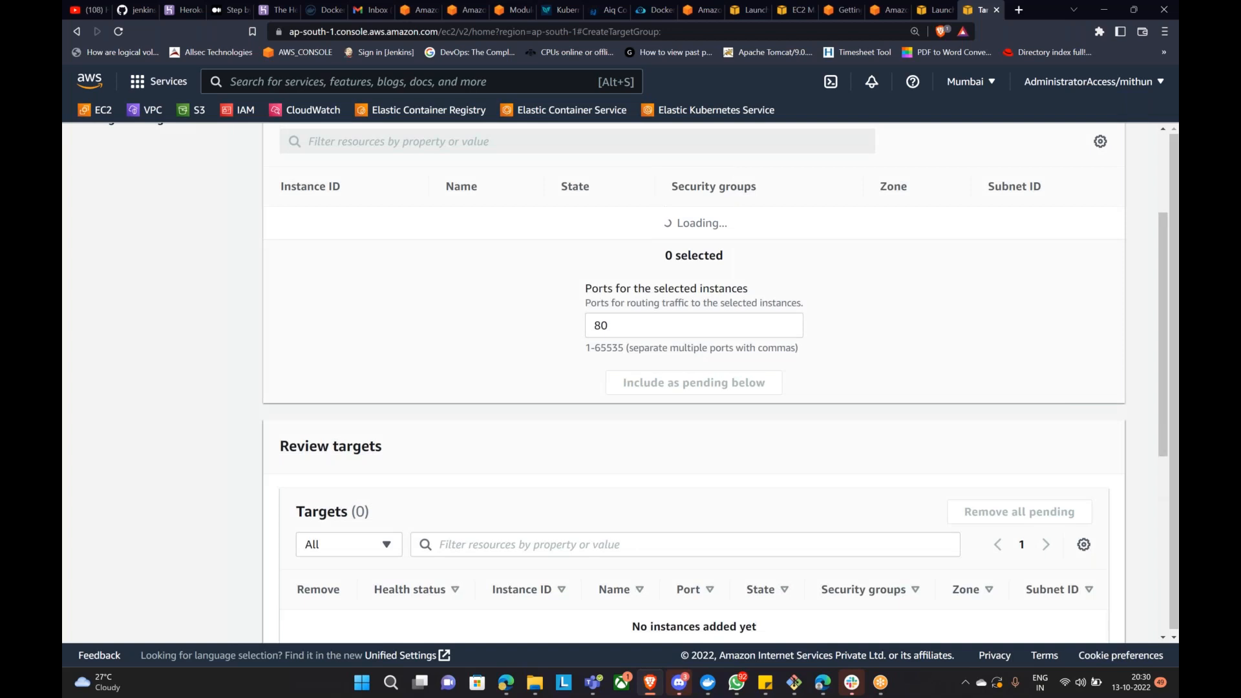
Step: Add the ELB DEMO instance as a pending target on port 80
{"action": "scroll", "coordinate": [694, 433], "scroll_direction": "up", "scroll_amount": 2}
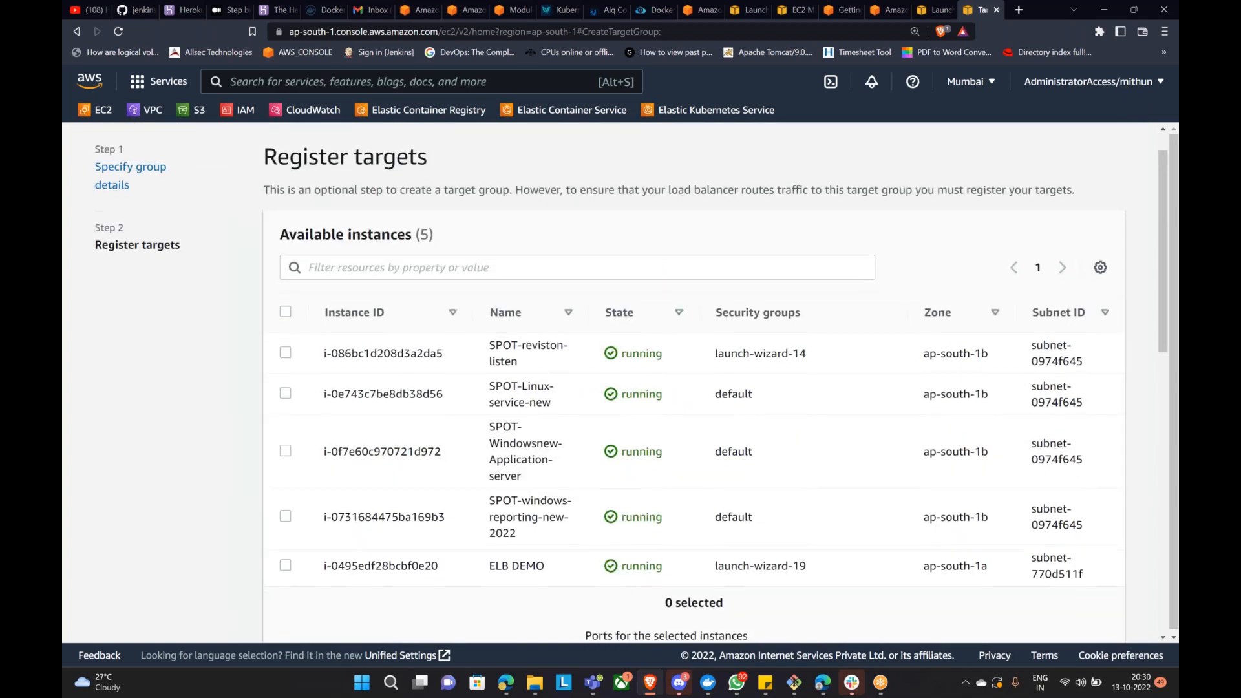
{"action": "scroll", "coordinate": [723, 403], "scroll_direction": "down", "scroll_amount": 1}
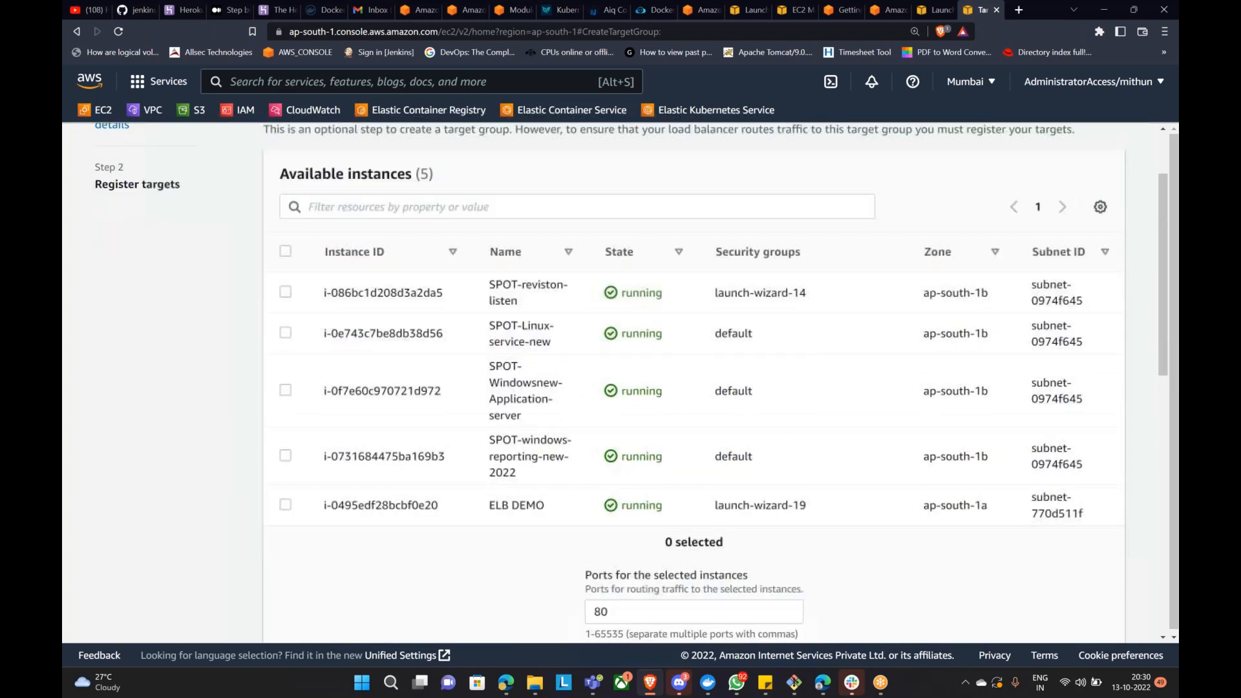
{"action": "left_click", "coordinate": [285, 504]}
{"action": "scroll", "coordinate": [548, 471], "scroll_direction": "down", "scroll_amount": 4}
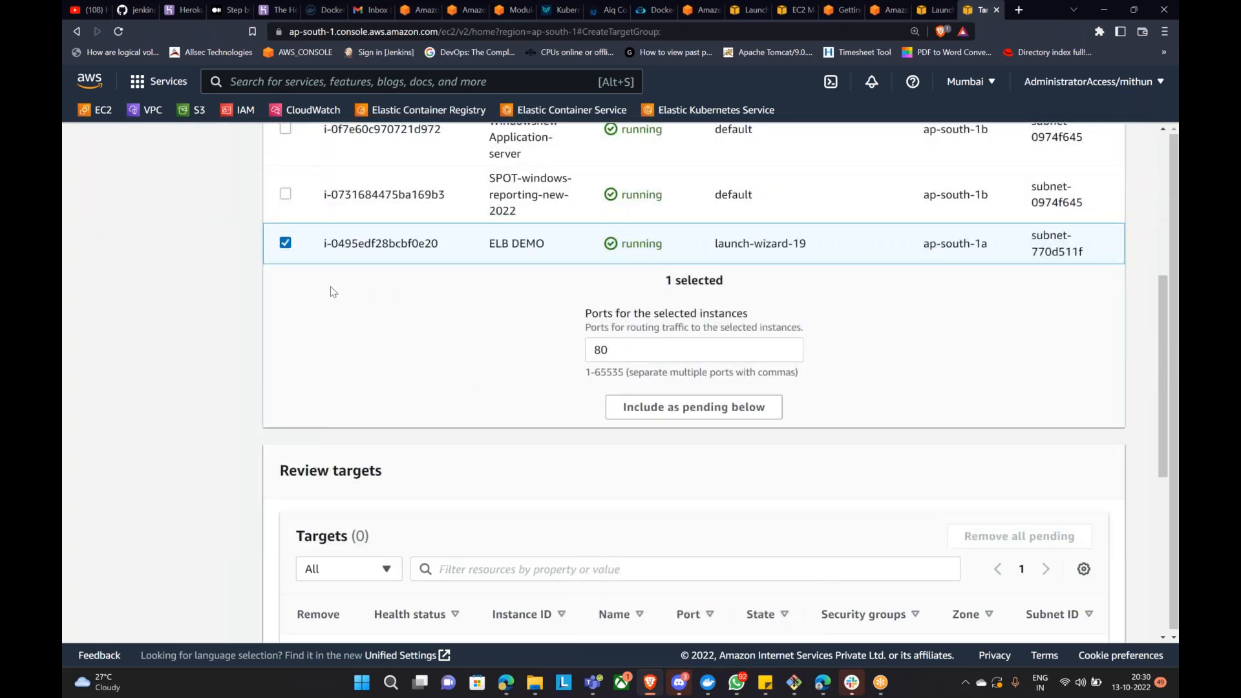
{"action": "scroll", "coordinate": [575, 414], "scroll_direction": "down", "scroll_amount": 4}
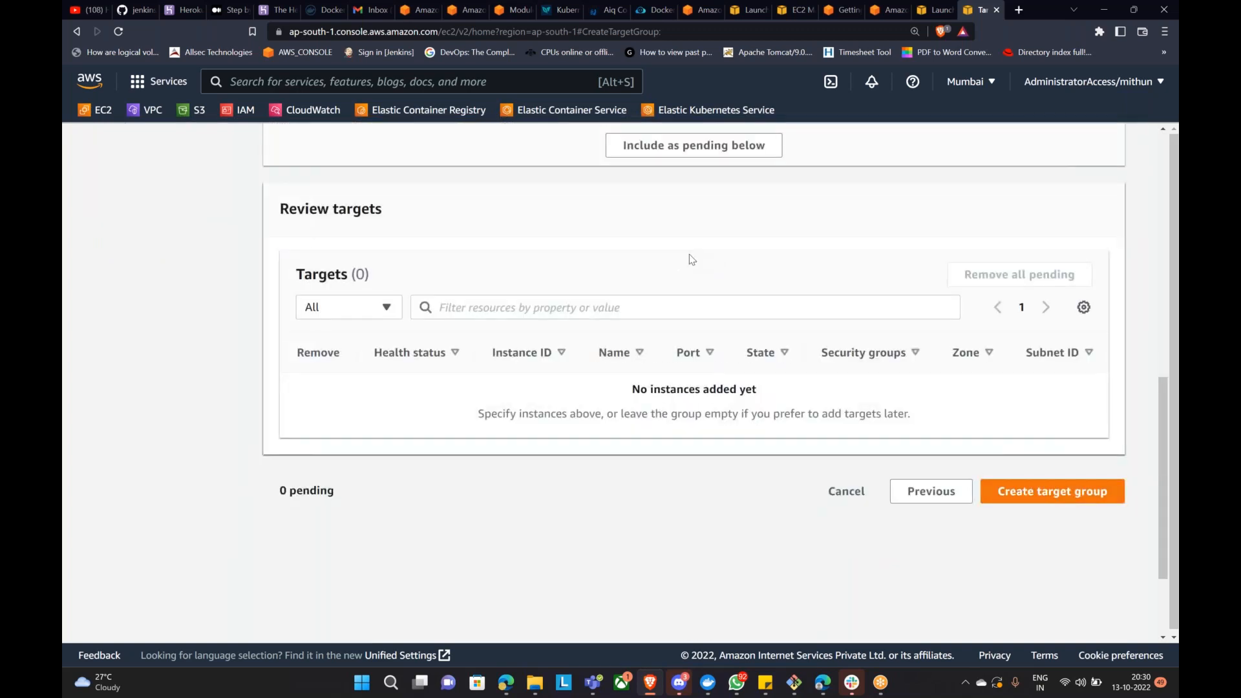
{"action": "scroll", "coordinate": [687, 352], "scroll_direction": "up", "scroll_amount": 3}
{"action": "left_click", "coordinate": [686, 350]}
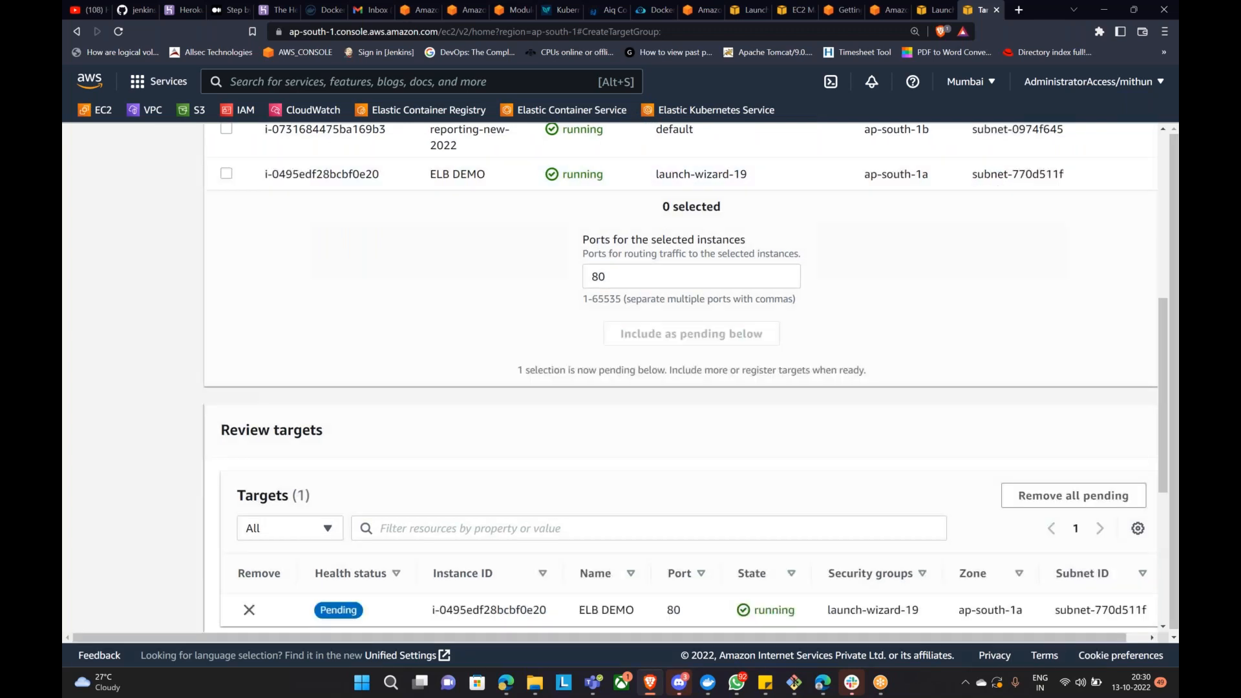
Step: Create the pathbased-ec2 target group and dismiss the success banner
{"action": "scroll", "coordinate": [1063, 463], "scroll_direction": "down", "scroll_amount": 4}
{"action": "left_click", "coordinate": [1086, 419]}
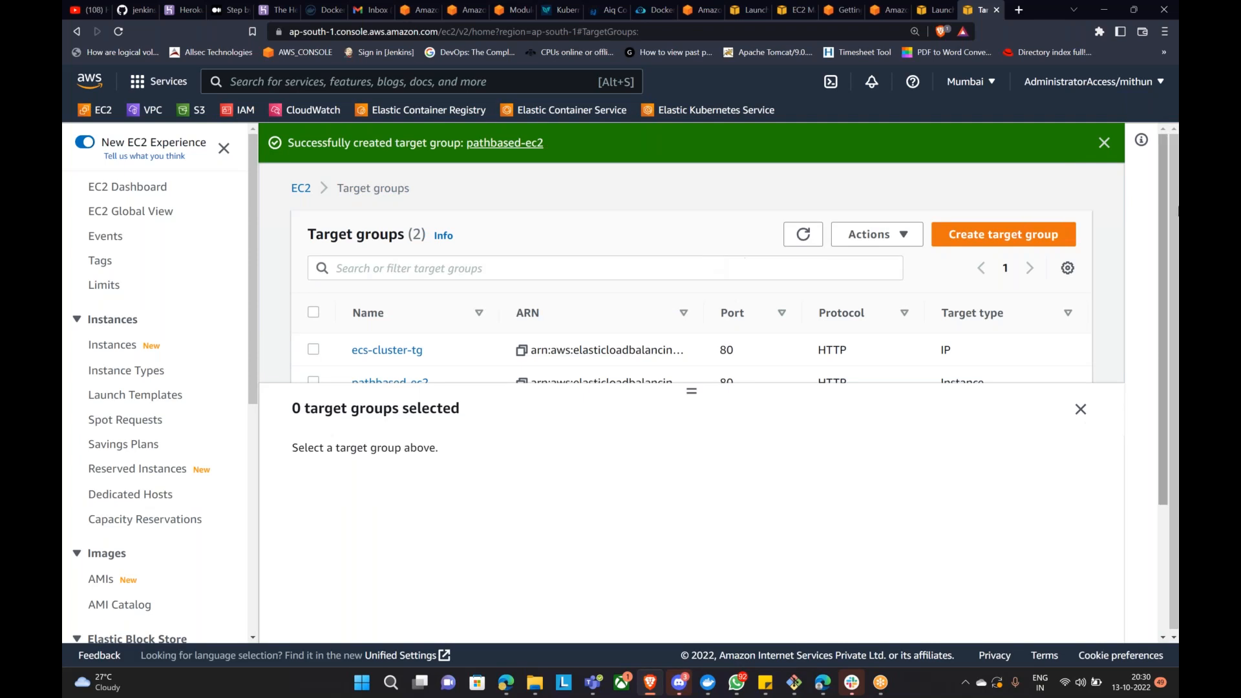
{"action": "left_click", "coordinate": [1104, 143]}
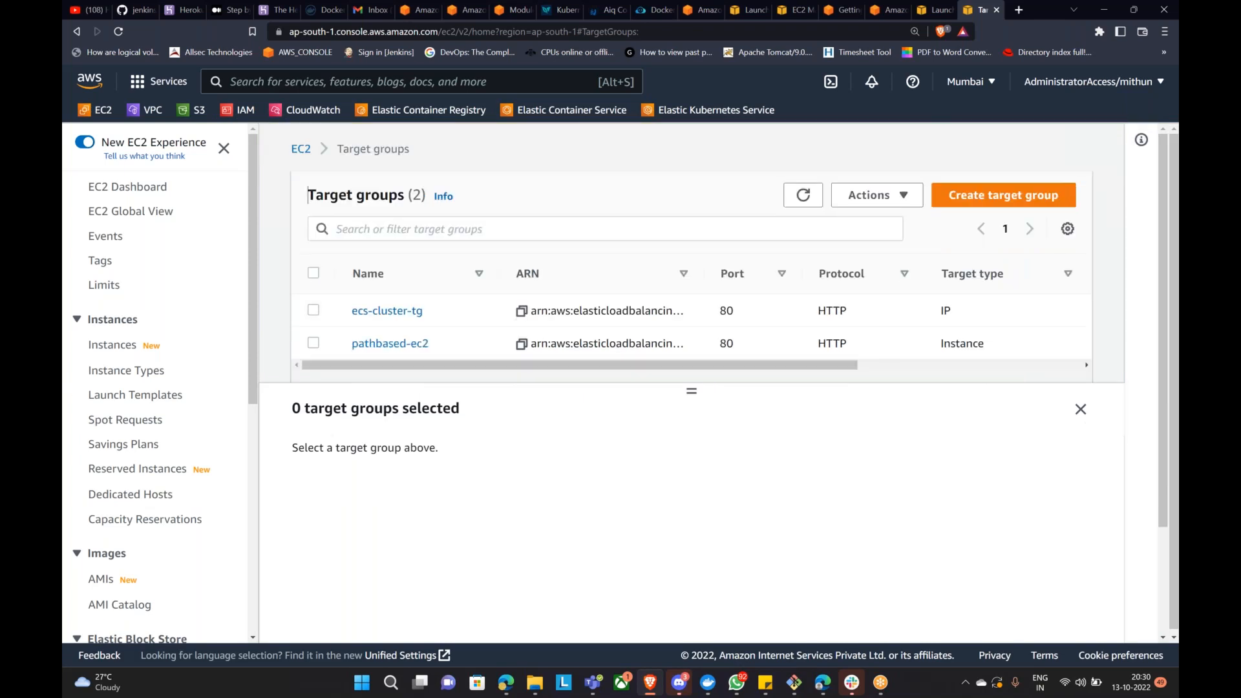
Step: From Load Balancers, begin creating a new Application Load Balancer
{"action": "scroll", "coordinate": [179, 426], "scroll_direction": "down", "scroll_amount": 5}
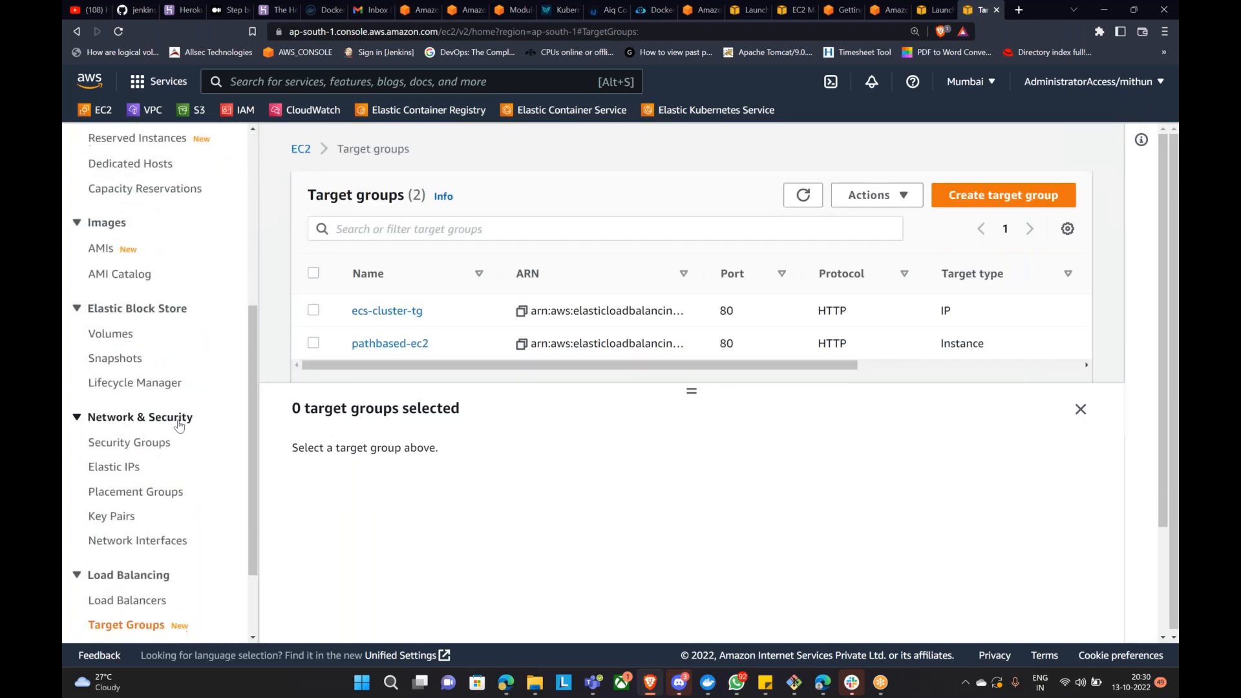
{"action": "scroll", "coordinate": [179, 426], "scroll_direction": "down", "scroll_amount": 2}
{"action": "left_click", "coordinate": [129, 491]}
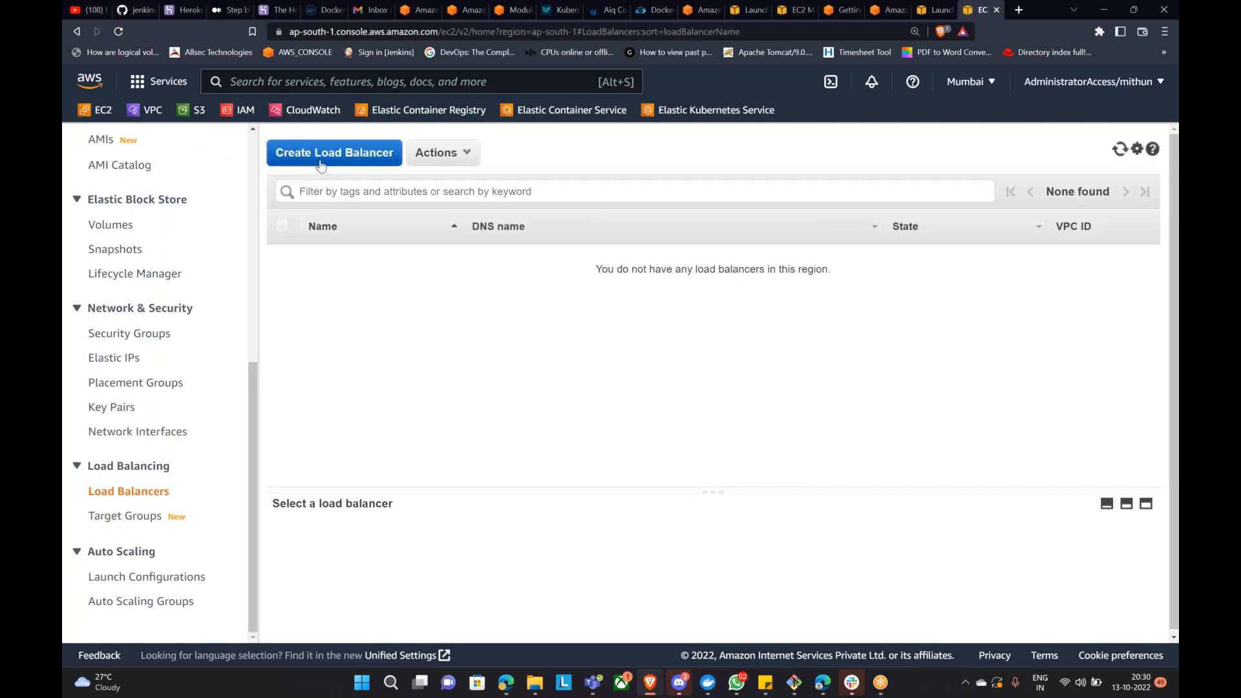
{"action": "left_click", "coordinate": [321, 166]}
{"action": "scroll", "coordinate": [450, 263], "scroll_direction": "down", "scroll_amount": 3}
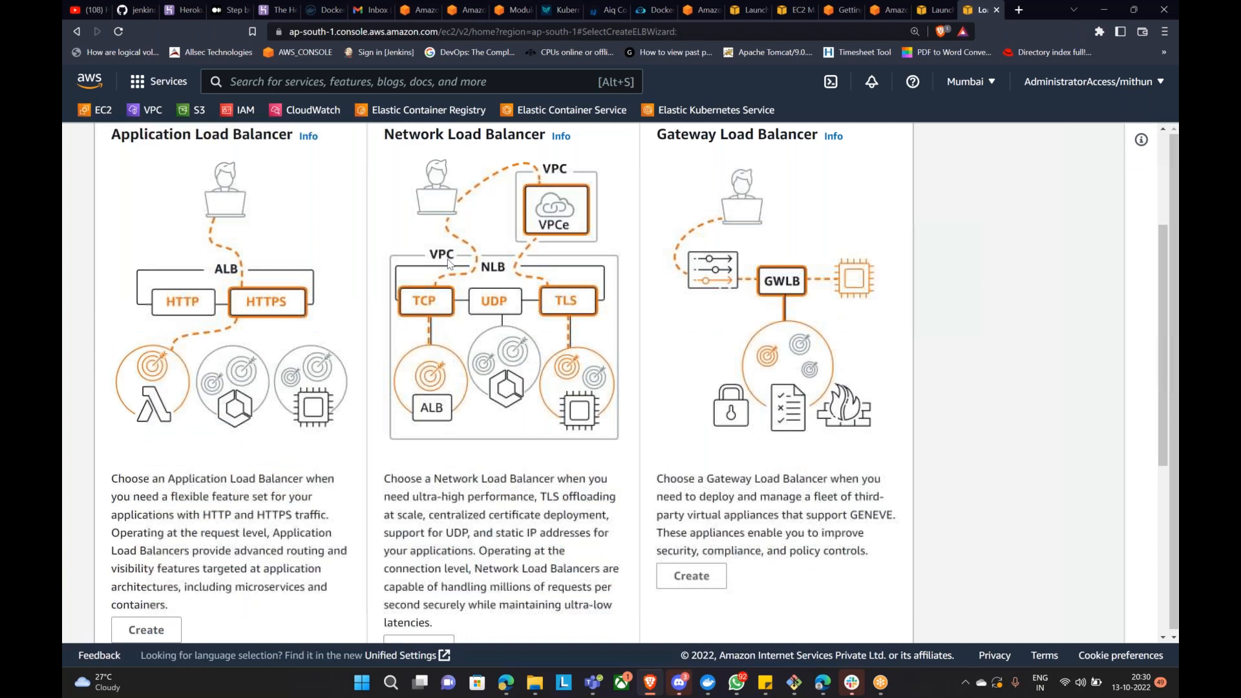
{"action": "scroll", "coordinate": [451, 263], "scroll_direction": "down", "scroll_amount": 4}
{"action": "left_click", "coordinate": [149, 368]}
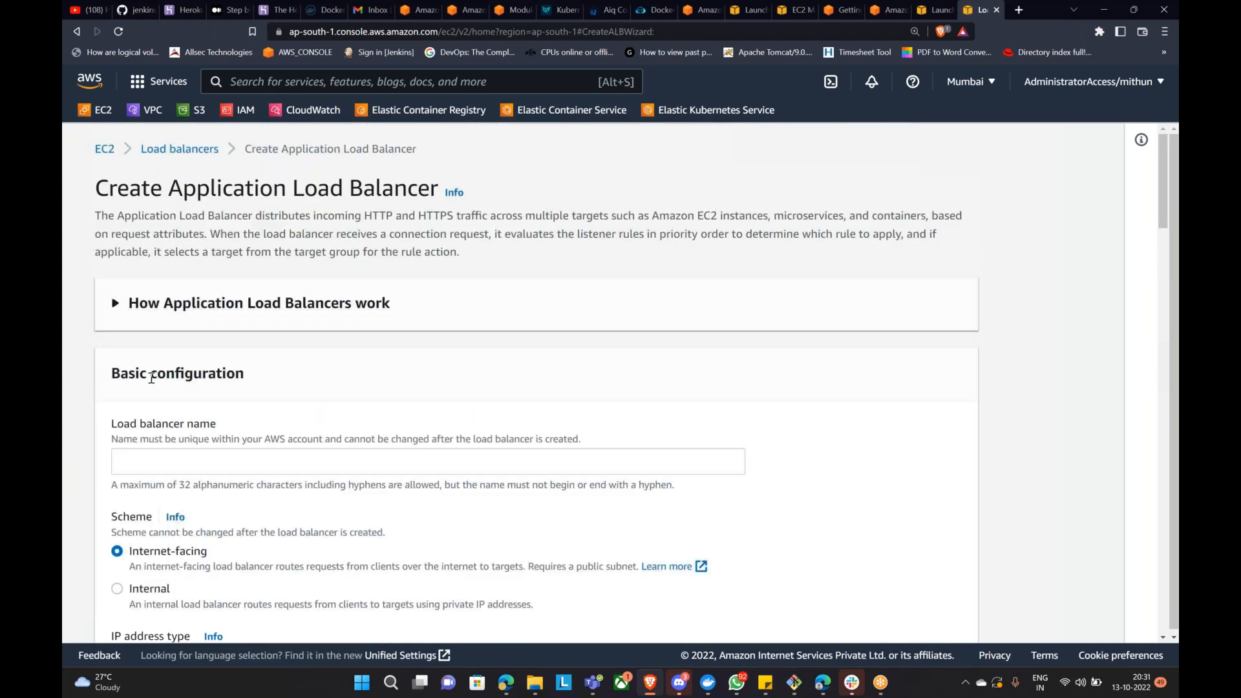
Step: Name the load balancer myalb and enable zones ap-south-1a, ap-south-1b and ap-south-1c
{"action": "left_click", "coordinate": [202, 458]}
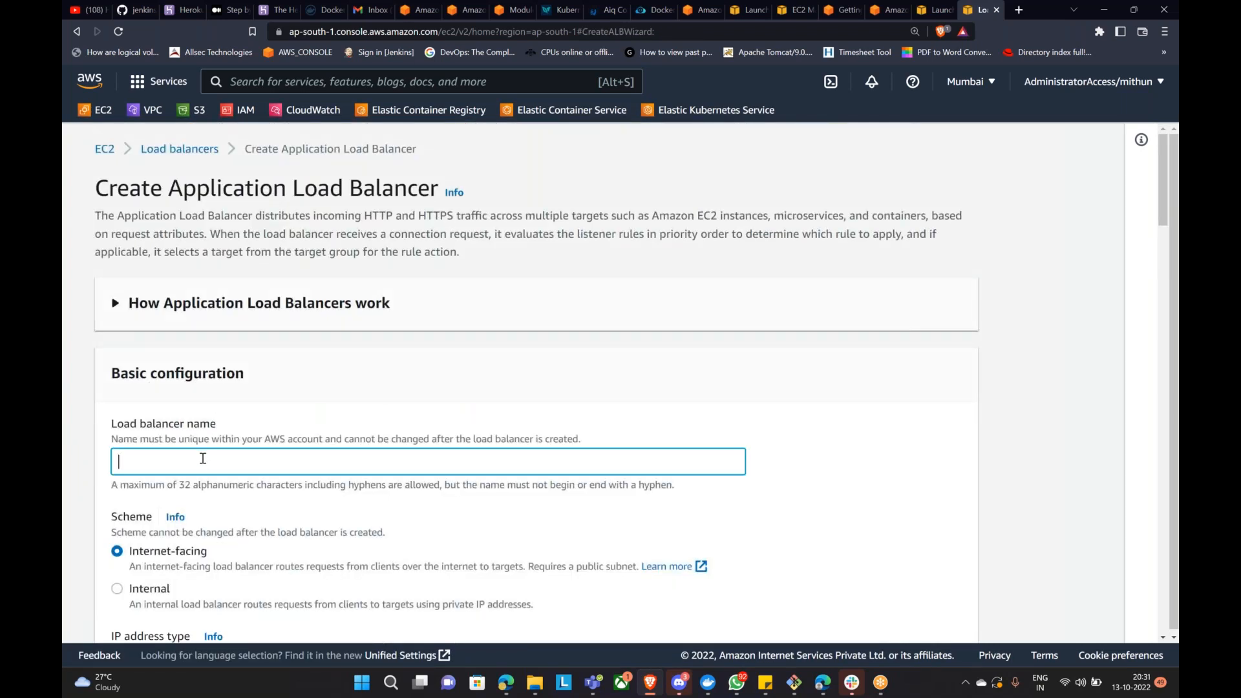
{"action": "type", "text": "myalb"}
{"action": "scroll", "coordinate": [121, 466], "scroll_direction": "down", "scroll_amount": 3}
{"action": "left_click_drag", "start_coordinate": [129, 355], "coordinate": [206, 357]}
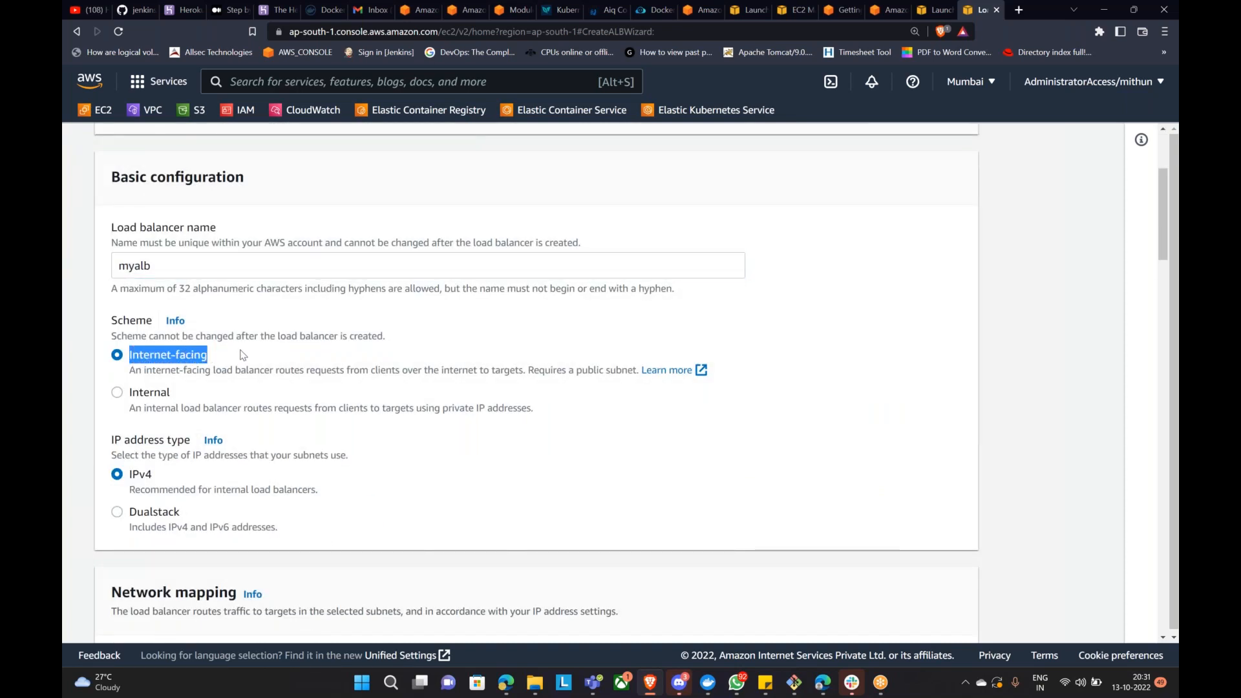
{"action": "scroll", "coordinate": [240, 355], "scroll_direction": "down", "scroll_amount": 2}
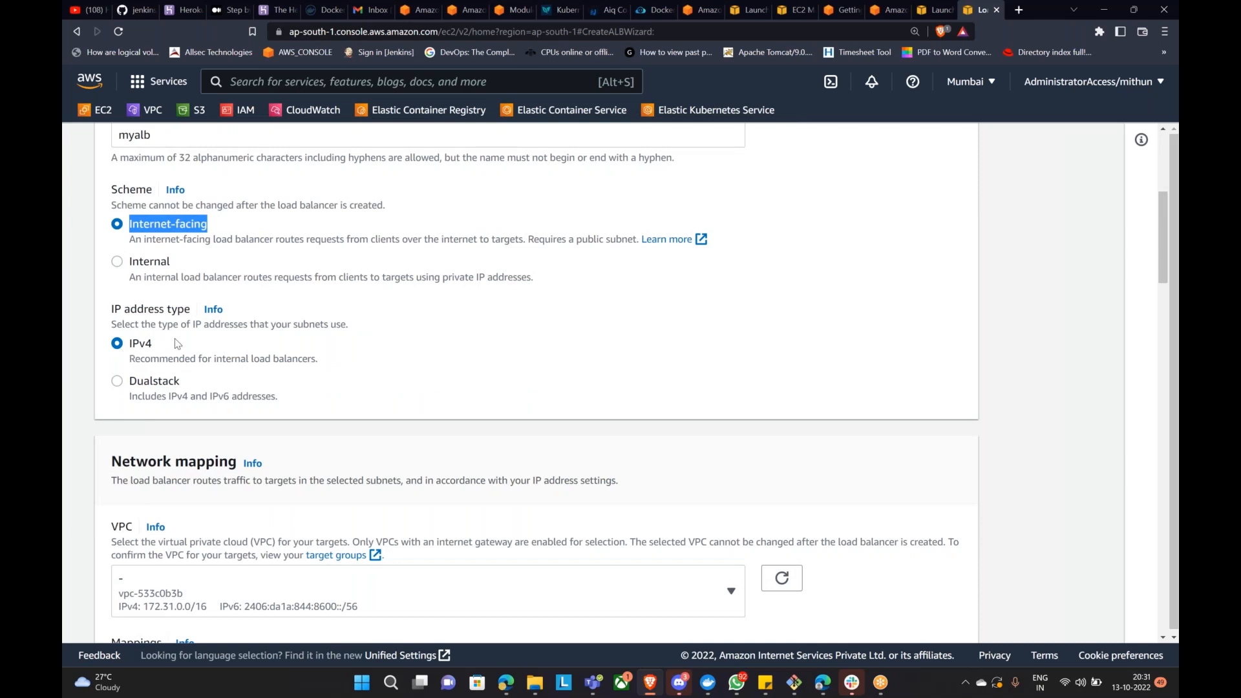
{"action": "scroll", "coordinate": [188, 350], "scroll_direction": "down", "scroll_amount": 5}
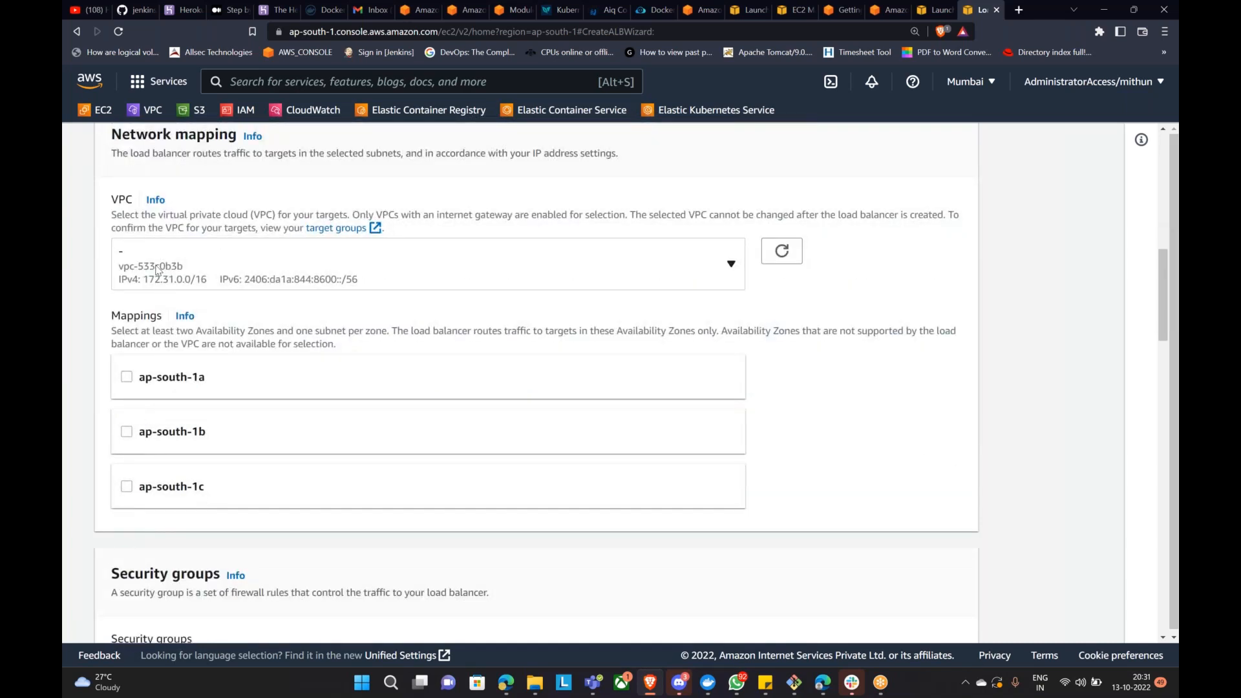
{"action": "left_click", "coordinate": [128, 377]}
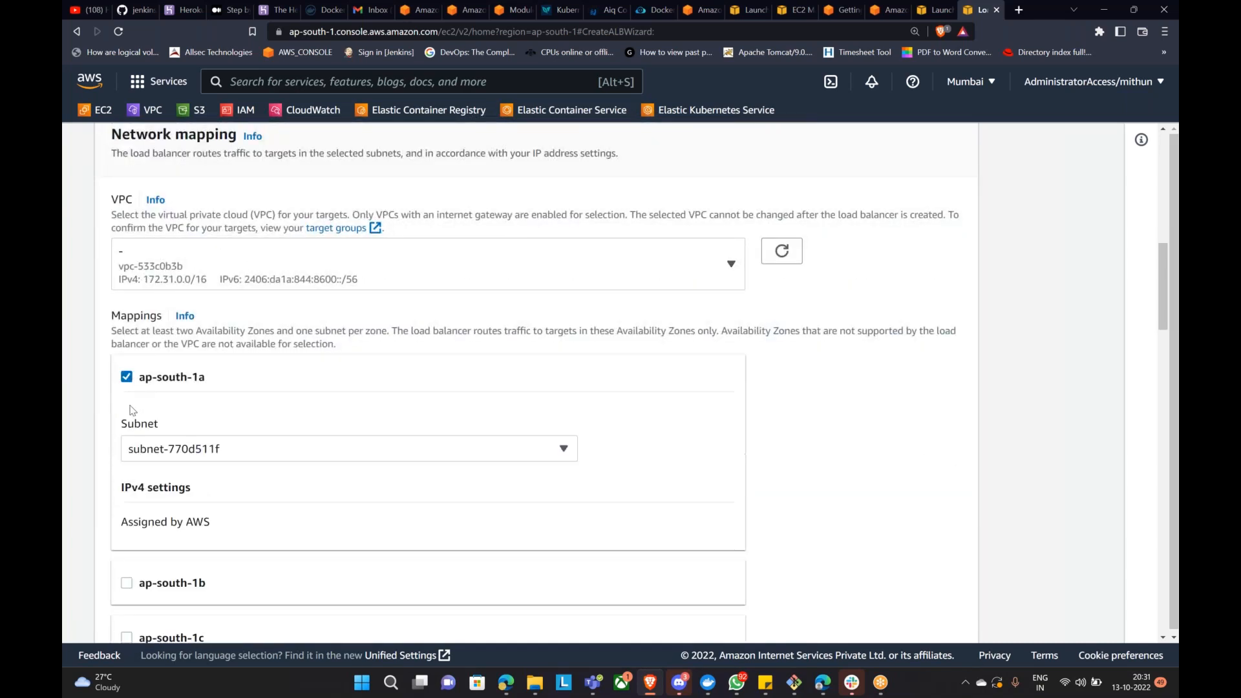
{"action": "left_click", "coordinate": [127, 583]}
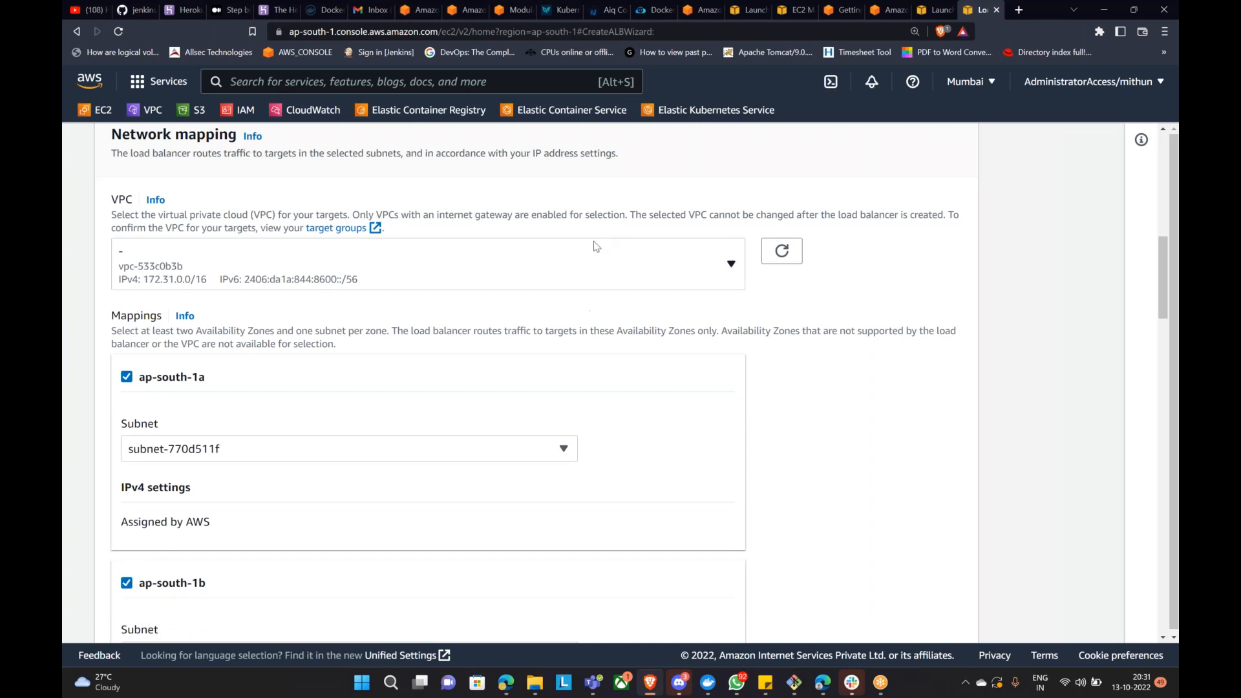
{"action": "scroll", "coordinate": [398, 313], "scroll_direction": "down", "scroll_amount": 5}
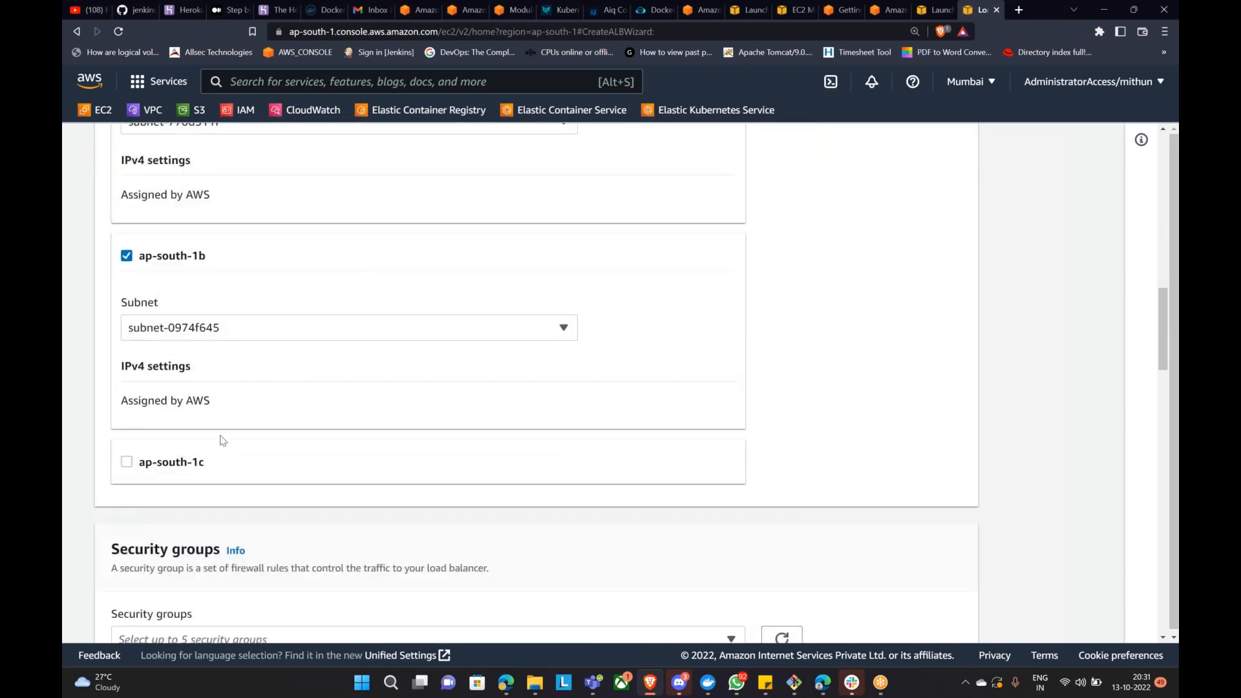
{"action": "left_click", "coordinate": [149, 461]}
Step: Set the HTTP:80 listener to forward to pathbased-ec2 and create the load balancer
{"action": "scroll", "coordinate": [258, 446], "scroll_direction": "down", "scroll_amount": 3}
{"action": "scroll", "coordinate": [401, 365], "scroll_direction": "down", "scroll_amount": 4}
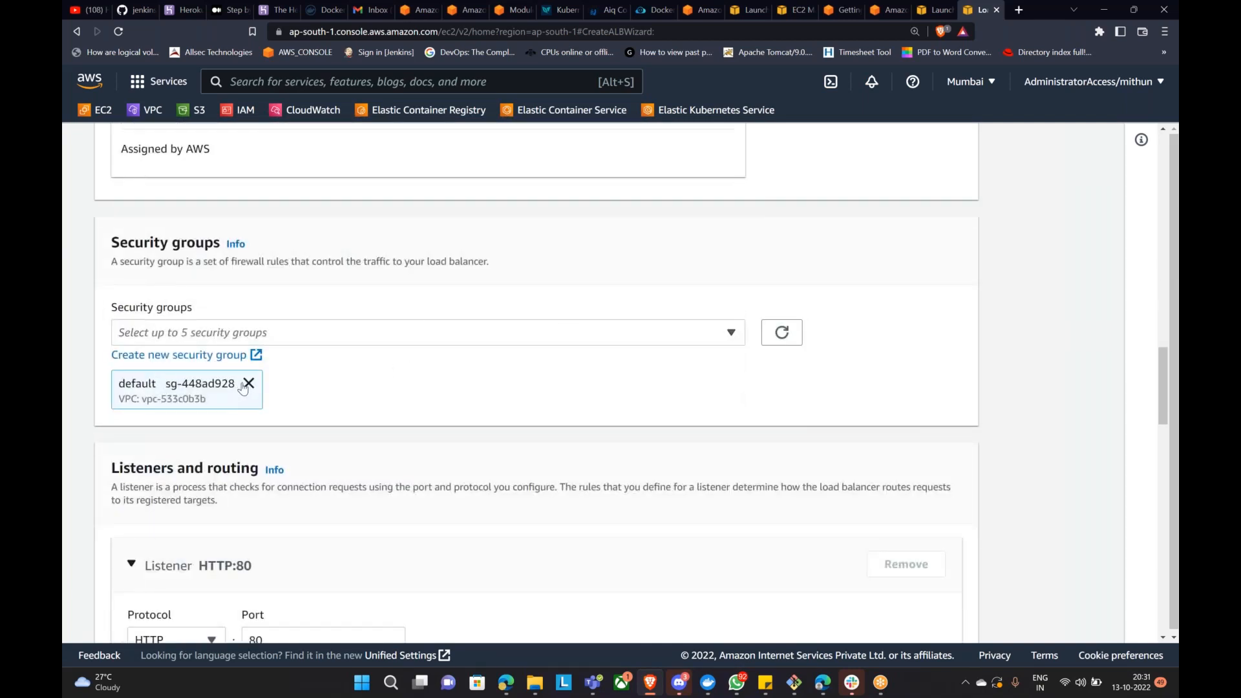
{"action": "scroll", "coordinate": [313, 348], "scroll_direction": "down", "scroll_amount": 4}
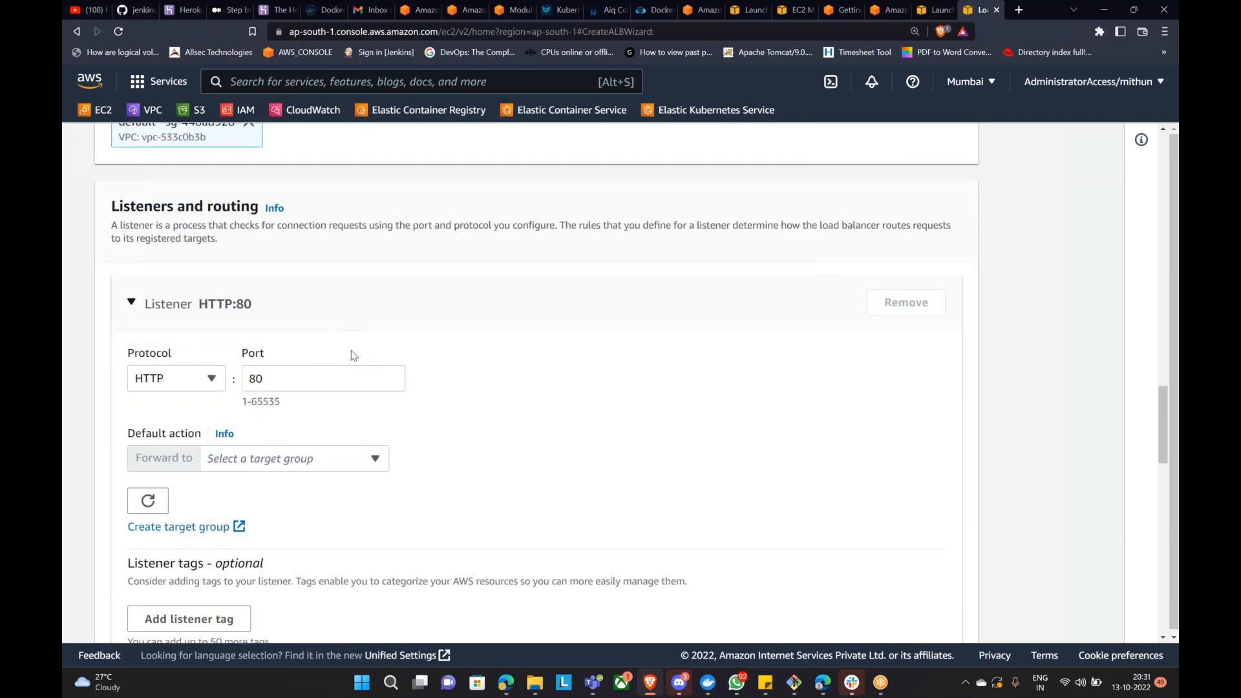
{"action": "scroll", "coordinate": [377, 340], "scroll_direction": "up", "scroll_amount": 2}
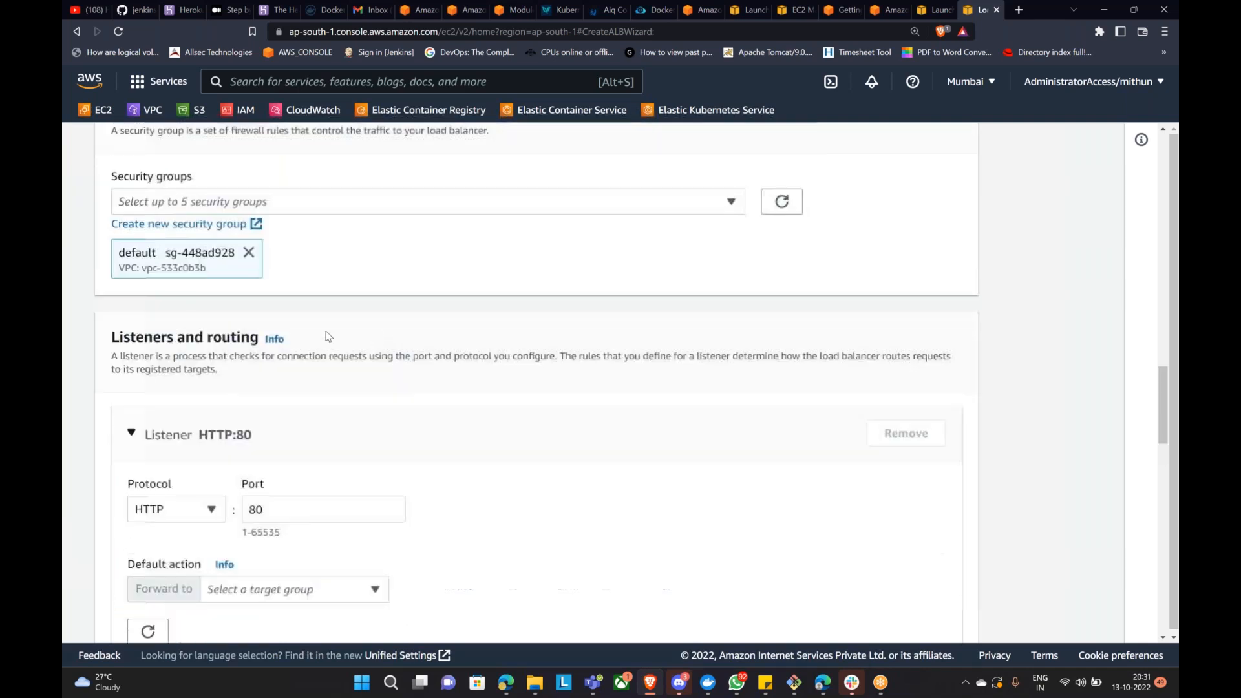
{"action": "scroll", "coordinate": [278, 349], "scroll_direction": "down", "scroll_amount": 2}
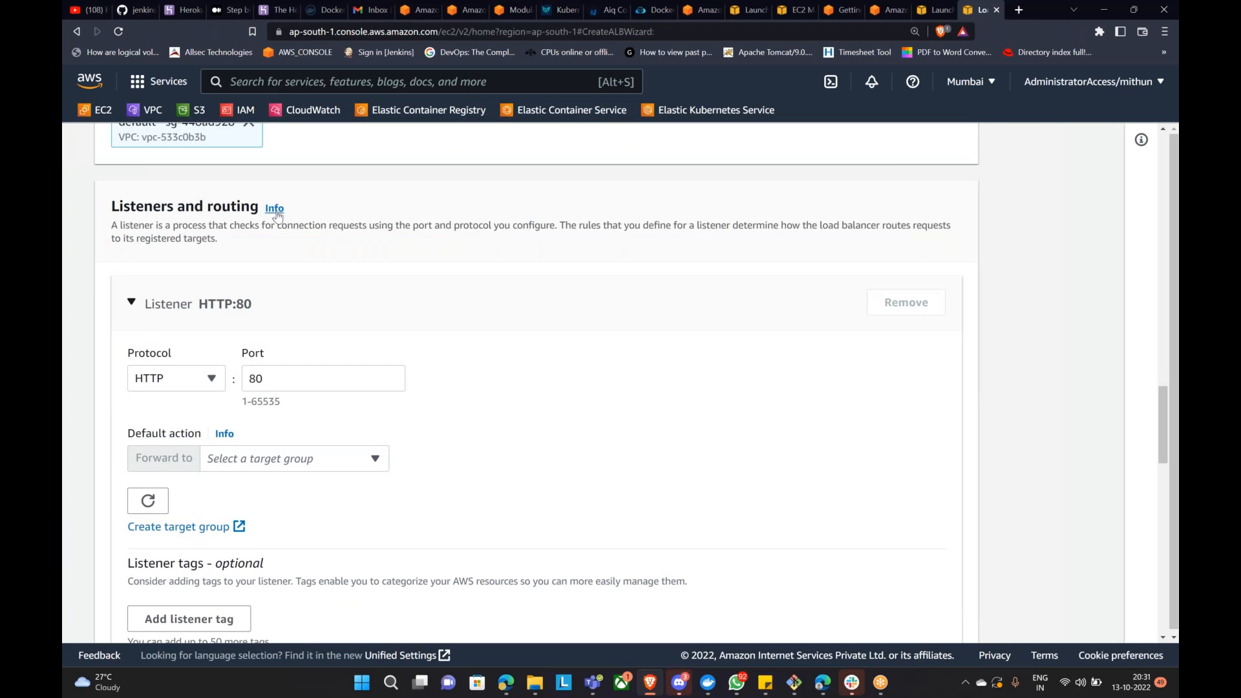
{"action": "scroll", "coordinate": [327, 330], "scroll_direction": "down", "scroll_amount": 2}
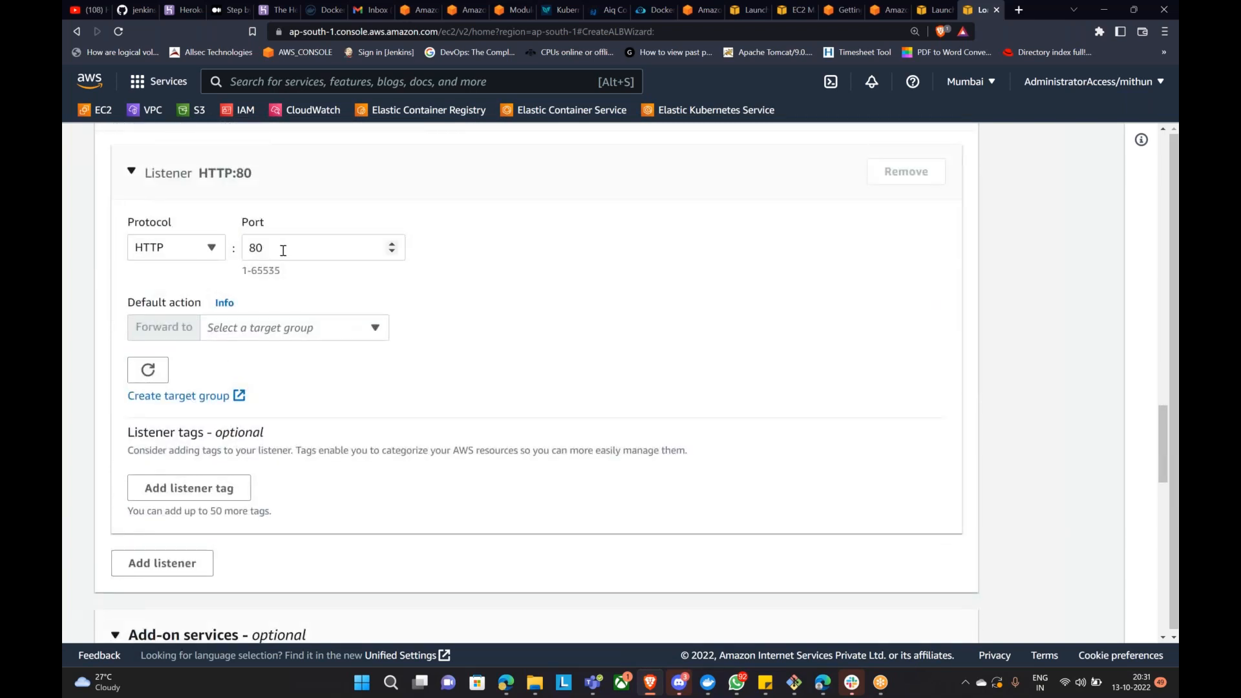
{"action": "left_click", "coordinate": [212, 249]}
{"action": "left_click", "coordinate": [217, 249]}
{"action": "left_click", "coordinate": [261, 242]}
{"action": "left_click", "coordinate": [312, 330]}
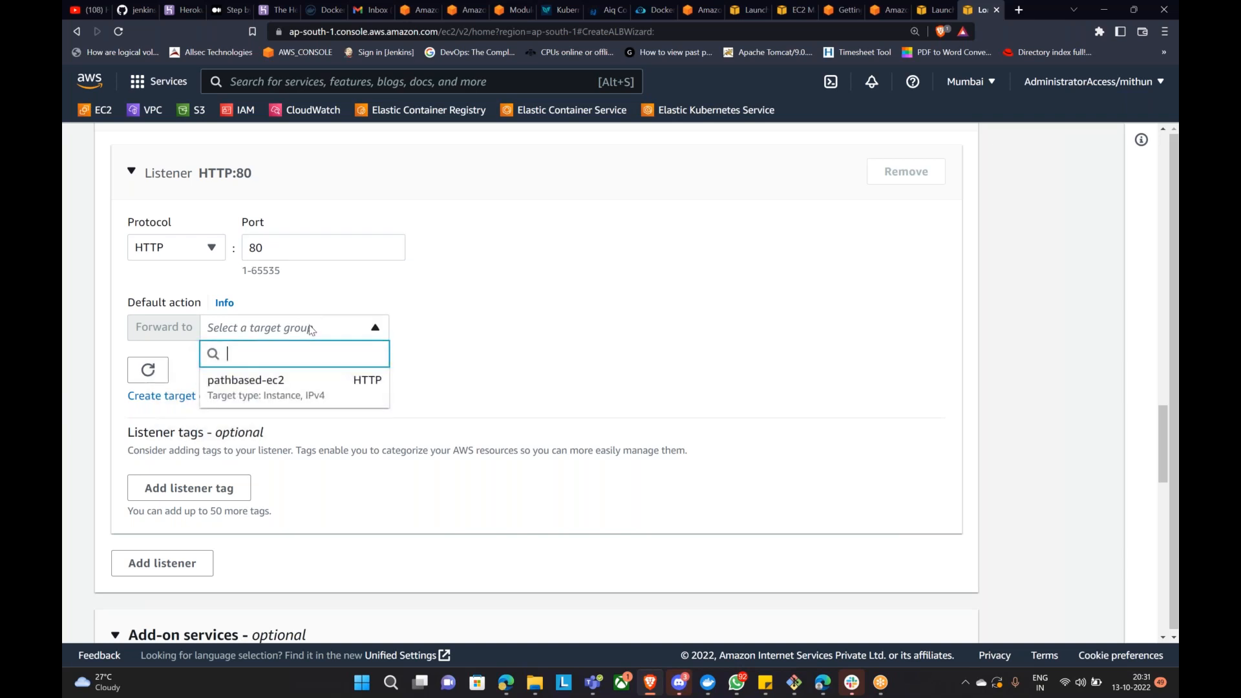
{"action": "left_click", "coordinate": [315, 398]}
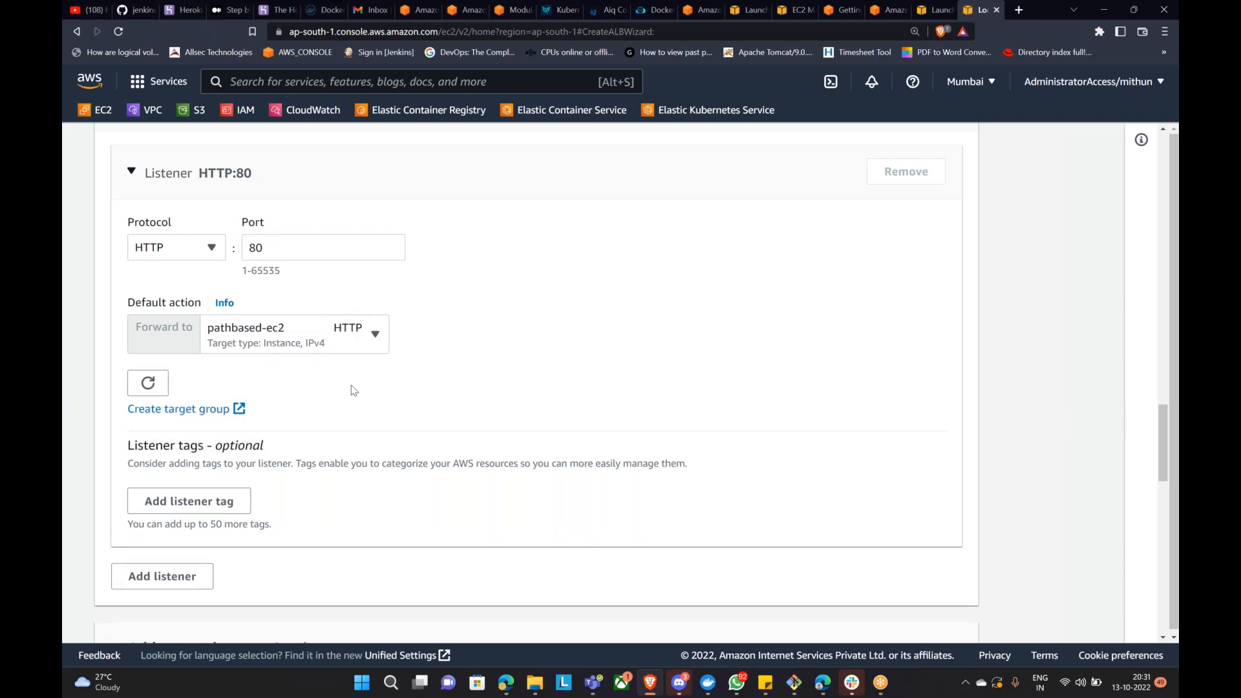
{"action": "scroll", "coordinate": [355, 390], "scroll_direction": "down", "scroll_amount": 6}
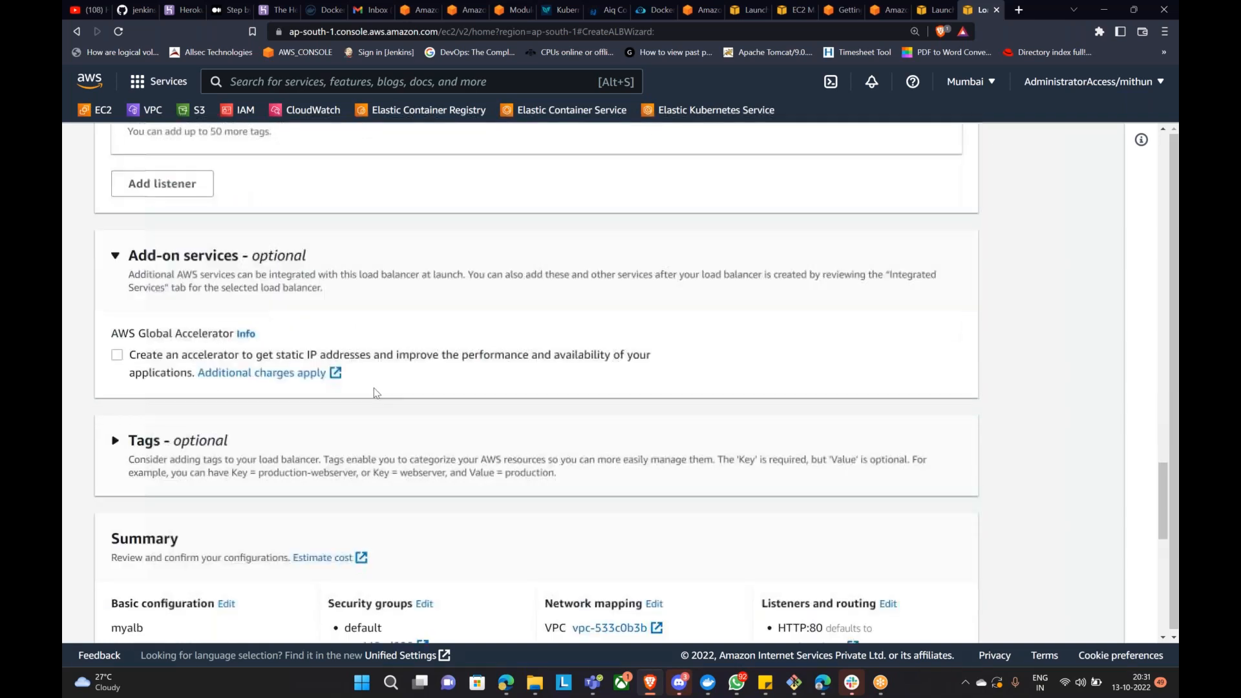
{"action": "scroll", "coordinate": [374, 387], "scroll_direction": "down", "scroll_amount": 5}
{"action": "left_click", "coordinate": [903, 350]}
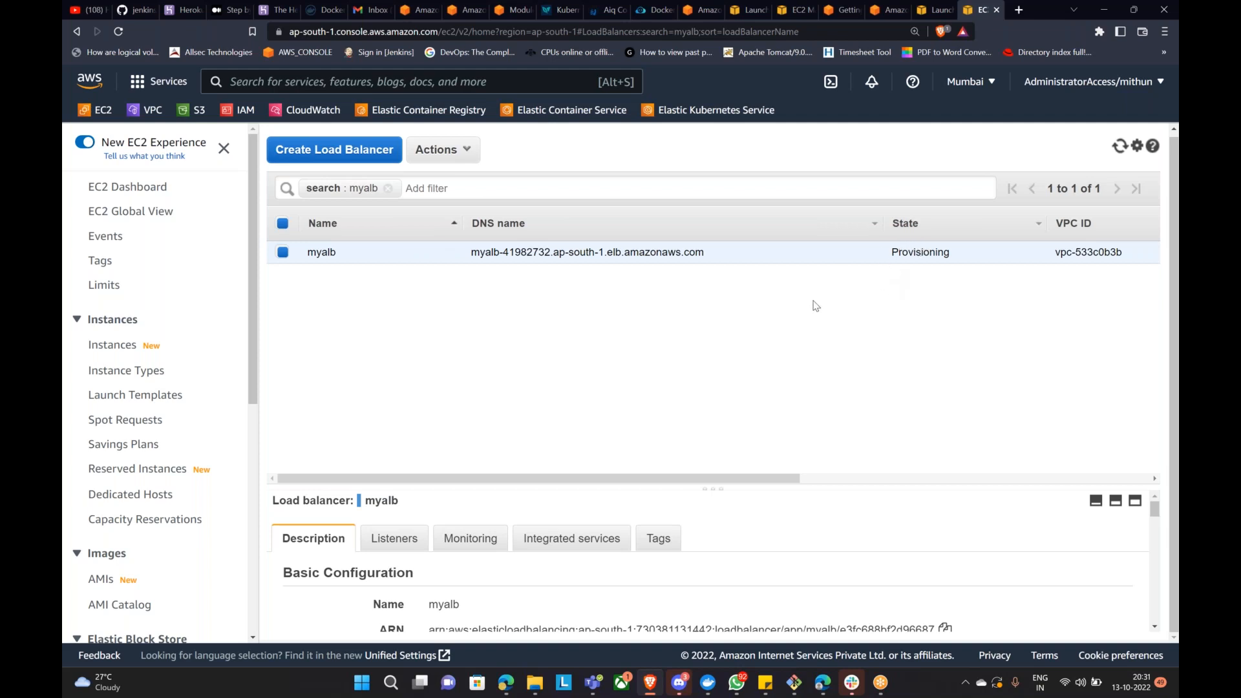
Step: Copy myalb's DNS name and refresh the list to check its state
{"action": "scroll", "coordinate": [623, 614], "scroll_direction": "down", "scroll_amount": 3}
{"action": "scroll", "coordinate": [775, 600], "scroll_direction": "up", "scroll_amount": 5}
{"action": "scroll", "coordinate": [972, 591], "scroll_direction": "down", "scroll_amount": 1}
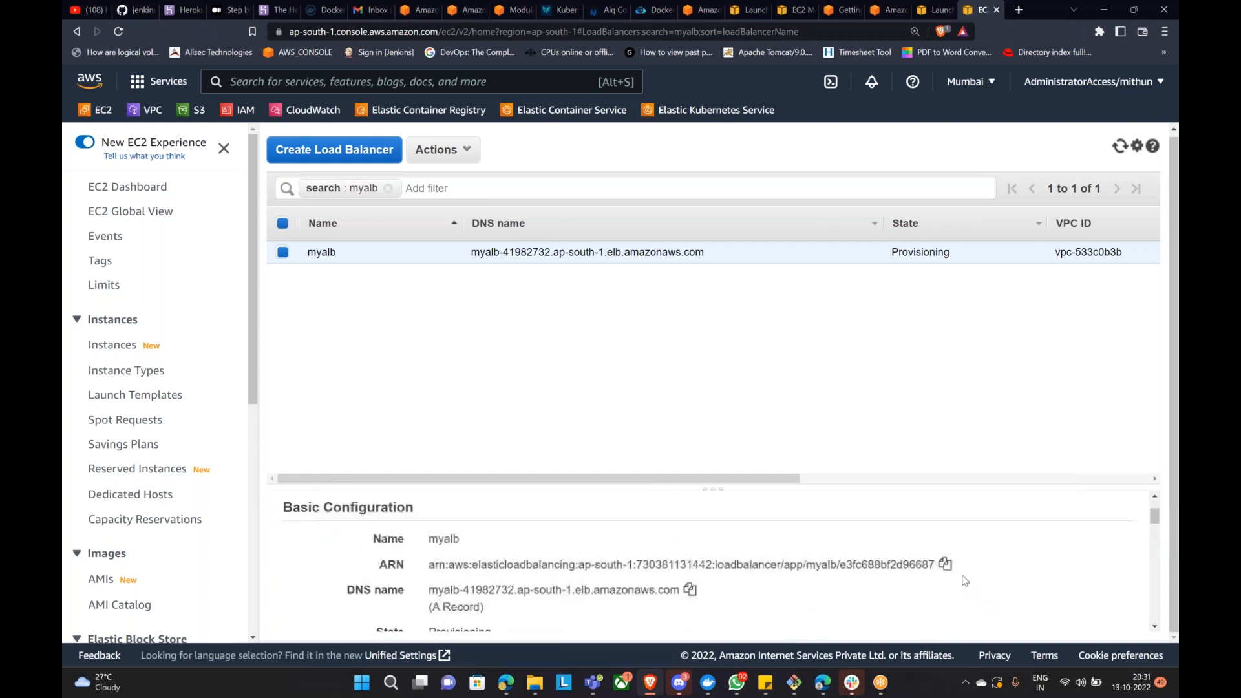
{"action": "left_click", "coordinate": [690, 589]}
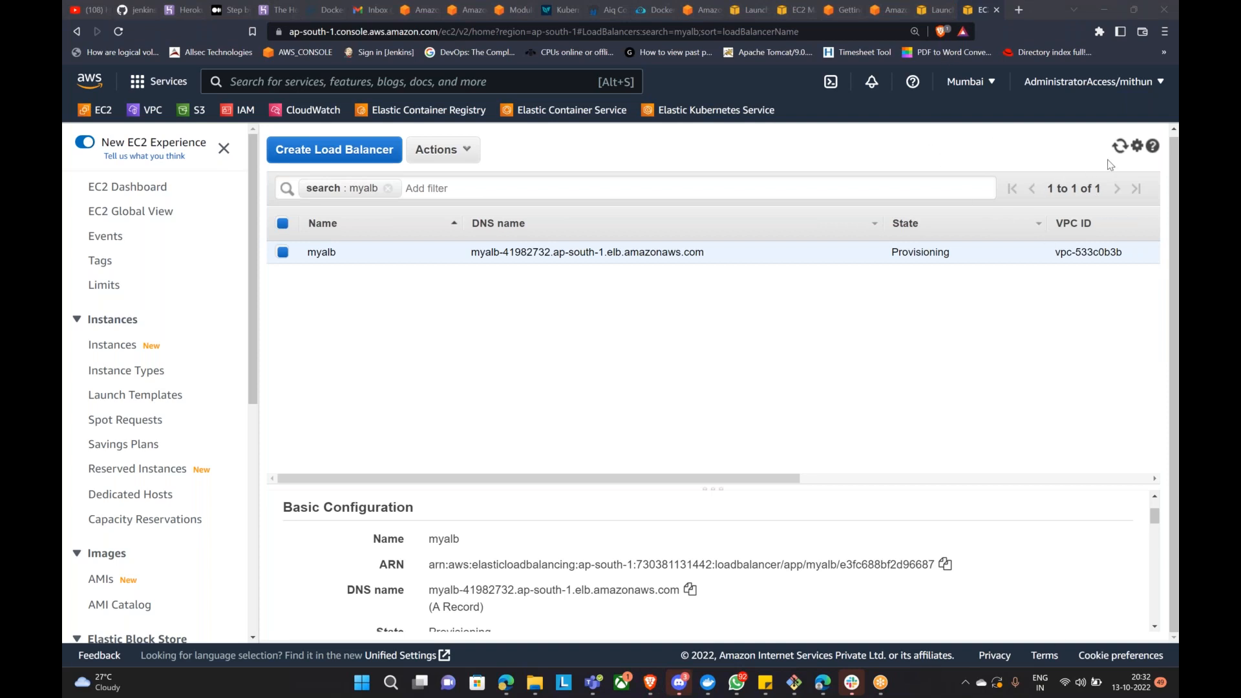
{"action": "left_click", "coordinate": [1119, 148]}
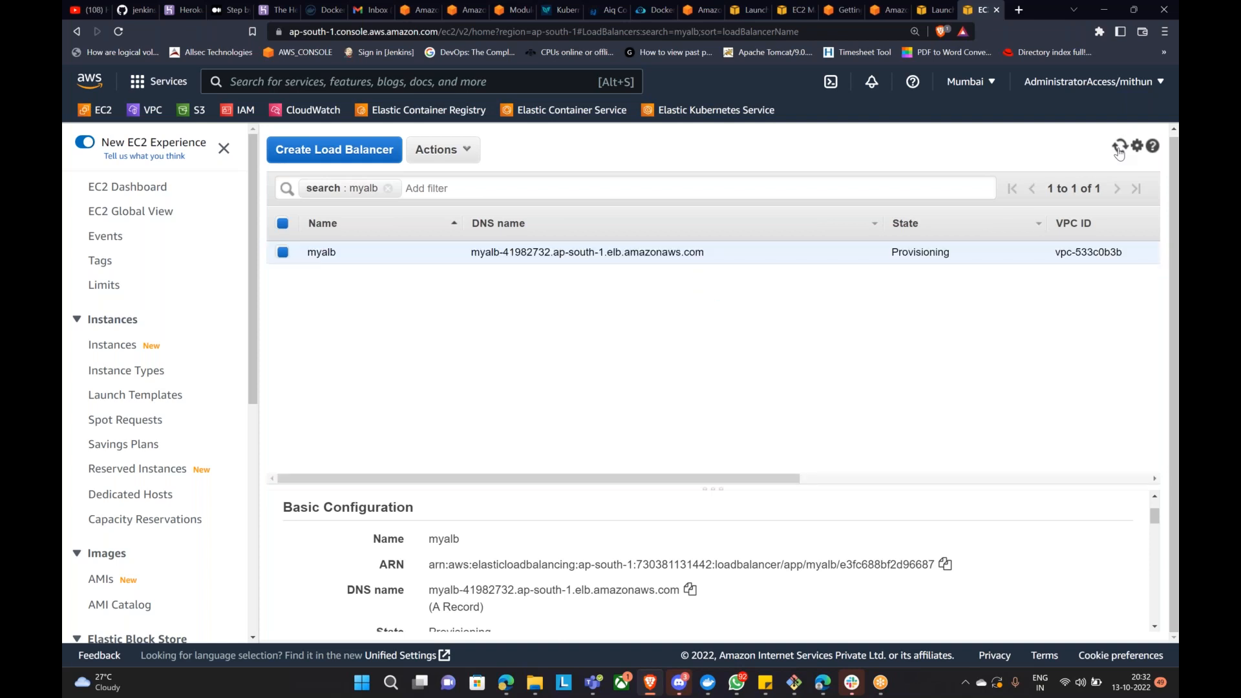
Step: Enlarge the details pane and open myalb's security group sg-448ad928
{"action": "scroll", "coordinate": [607, 592], "scroll_direction": "down", "scroll_amount": 5}
{"action": "scroll", "coordinate": [607, 589], "scroll_direction": "up", "scroll_amount": 5}
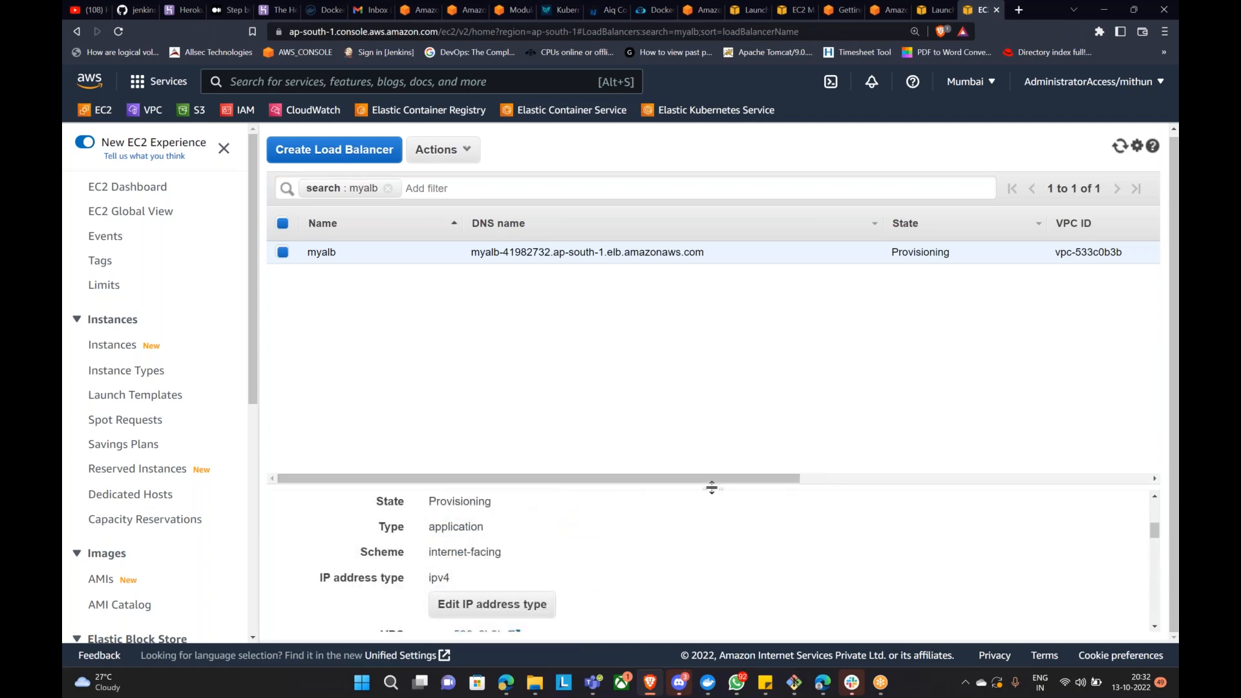
{"action": "left_click_drag", "start_coordinate": [714, 489], "coordinate": [714, 317]}
{"action": "scroll", "coordinate": [511, 462], "scroll_direction": "down", "scroll_amount": 3}
{"action": "scroll", "coordinate": [591, 535], "scroll_direction": "down", "scroll_amount": 3}
{"action": "left_click", "coordinate": [485, 447]}
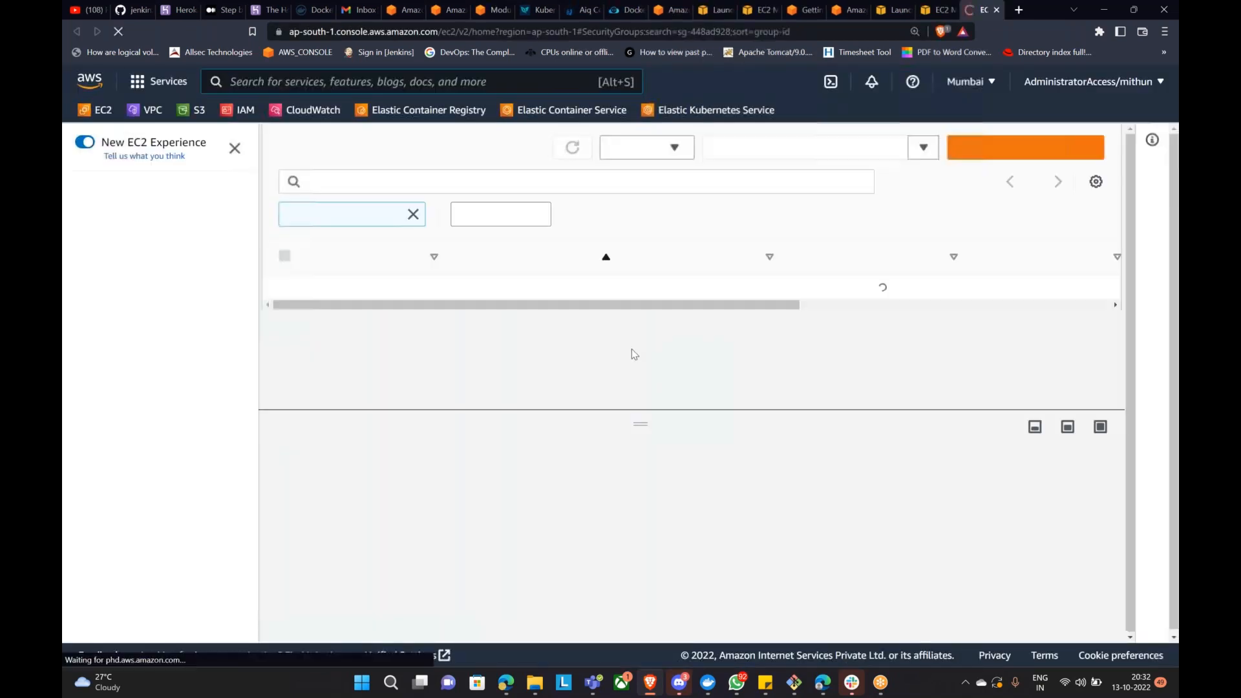
Step: Inspect sg-448ad928's four inbound rules, then go back to Load Balancers
{"action": "left_click", "coordinate": [396, 495]}
{"action": "scroll", "coordinate": [567, 510], "scroll_direction": "down", "scroll_amount": 2}
{"action": "scroll", "coordinate": [566, 510], "scroll_direction": "down", "scroll_amount": 2}
{"action": "left_click_drag", "start_coordinate": [727, 622], "coordinate": [343, 654]}
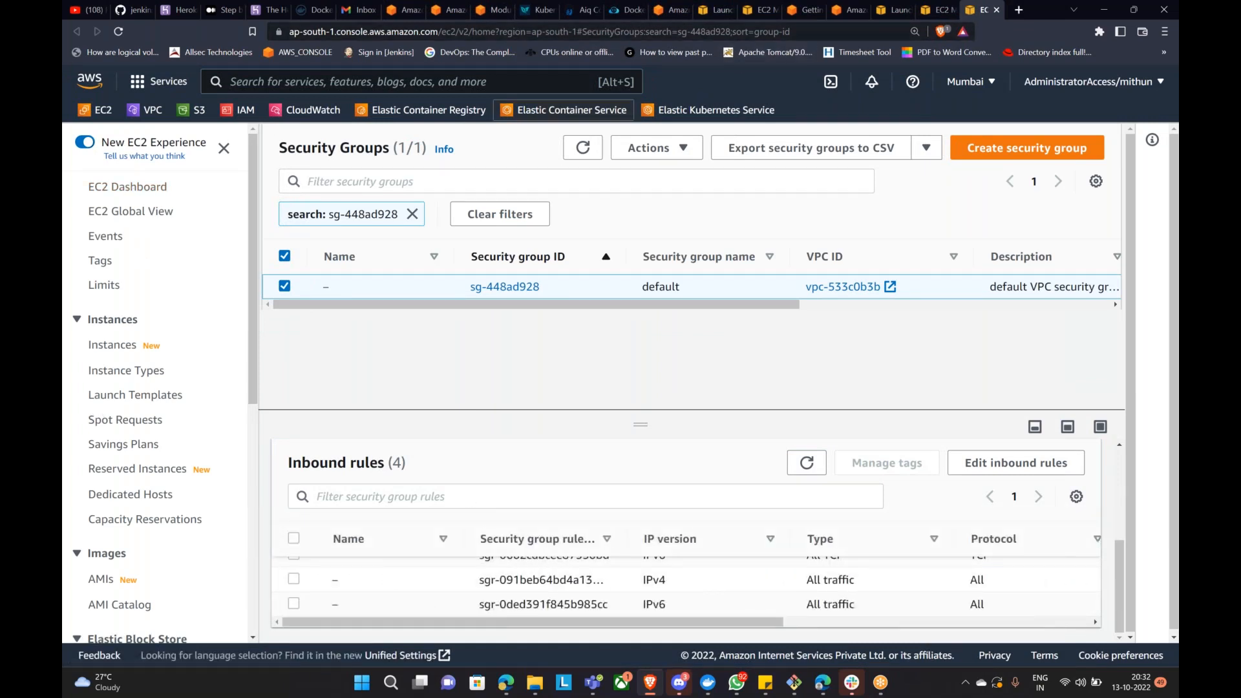
{"action": "scroll", "coordinate": [161, 381], "scroll_direction": "down", "scroll_amount": 5}
{"action": "scroll", "coordinate": [161, 381], "scroll_direction": "up", "scroll_amount": 5}
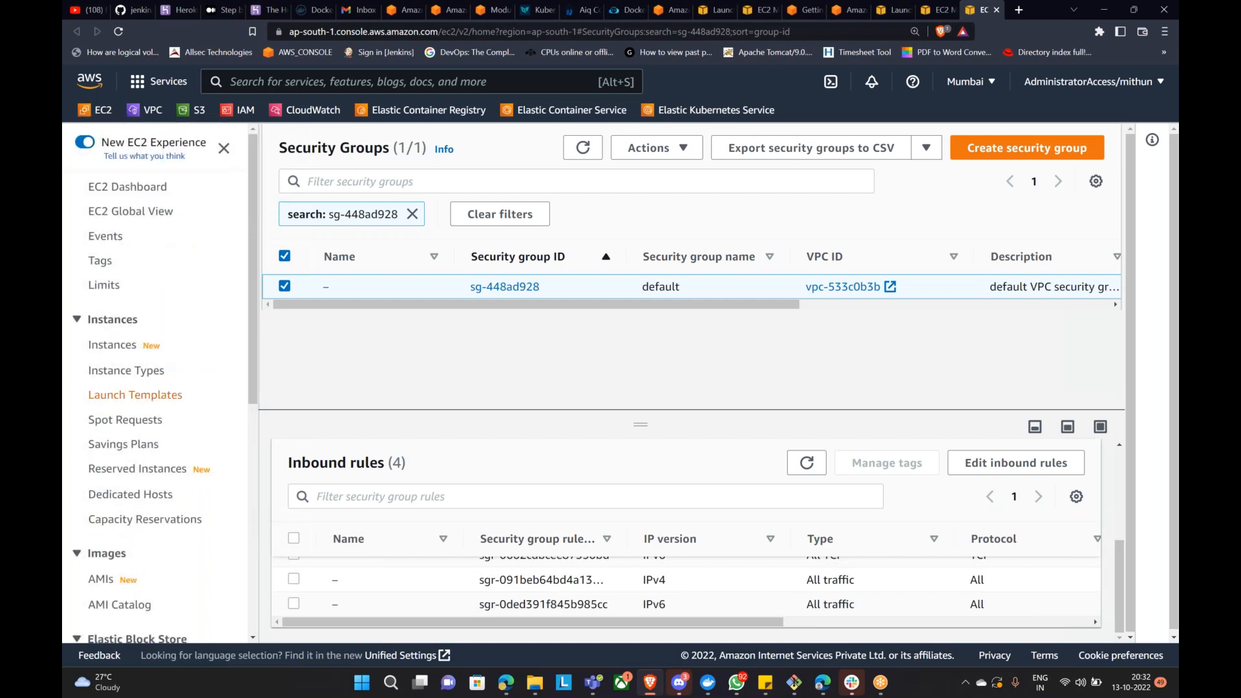
{"action": "scroll", "coordinate": [136, 491], "scroll_direction": "down", "scroll_amount": 6}
{"action": "left_click", "coordinate": [128, 491]}
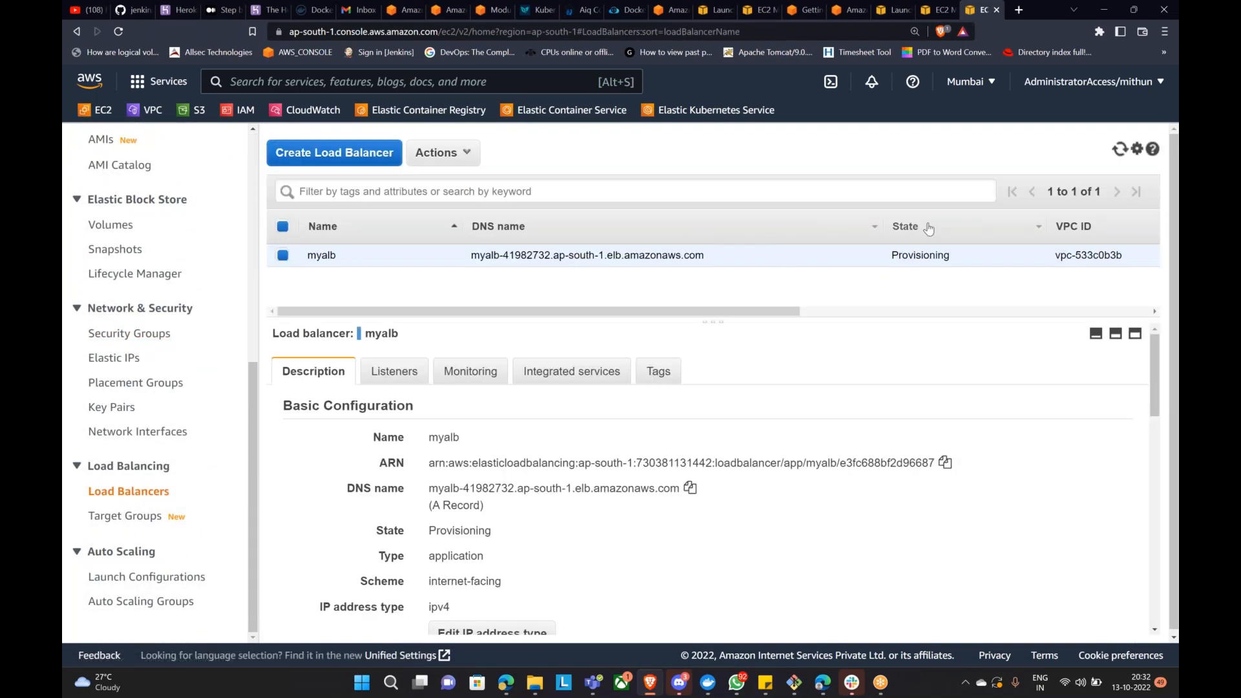
Step: Refresh the Load Balancers list repeatedly until myalb's State column reads Active
{"action": "left_click", "coordinate": [1114, 152]}
{"action": "left_click", "coordinate": [1120, 149]}
{"action": "left_click", "coordinate": [1116, 155]}
{"action": "left_click", "coordinate": [1116, 155]}
{"action": "left_click", "coordinate": [1116, 155]}
{"action": "left_click", "coordinate": [1116, 155]}
{"action": "left_click", "coordinate": [1117, 154]}
{"action": "scroll", "coordinate": [623, 463], "scroll_direction": "down", "scroll_amount": 6}
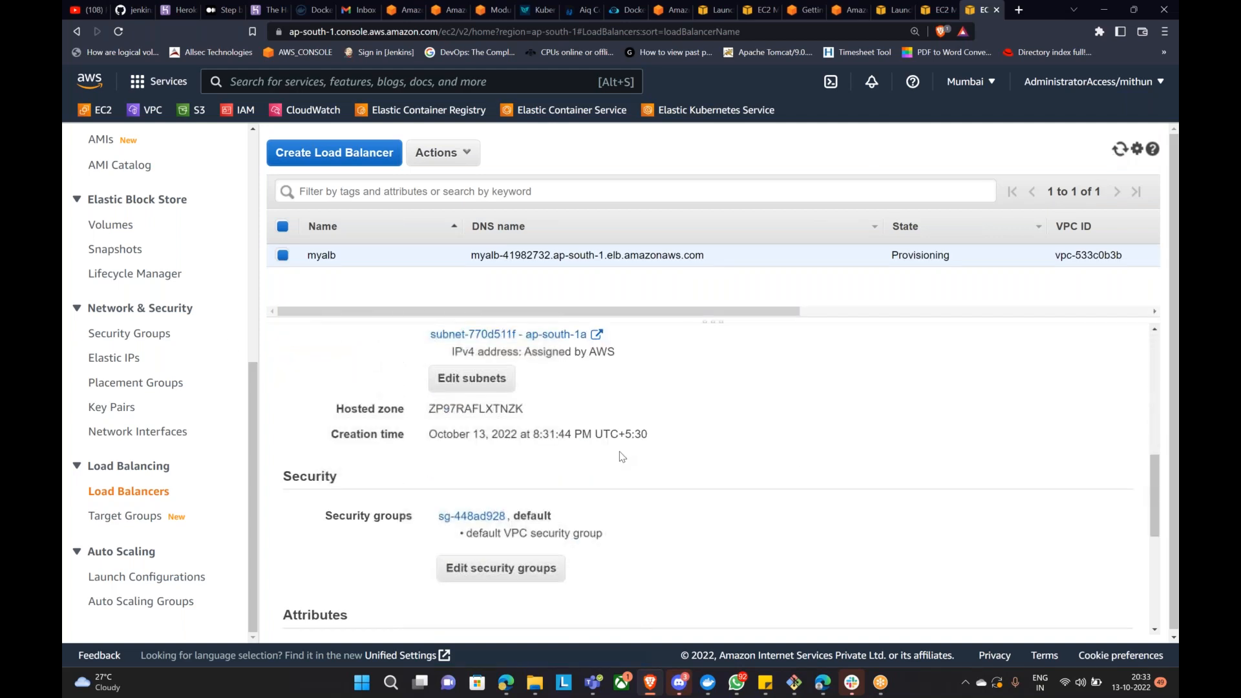
{"action": "scroll", "coordinate": [627, 459], "scroll_direction": "down", "scroll_amount": 3}
{"action": "scroll", "coordinate": [647, 475], "scroll_direction": "up", "scroll_amount": 10}
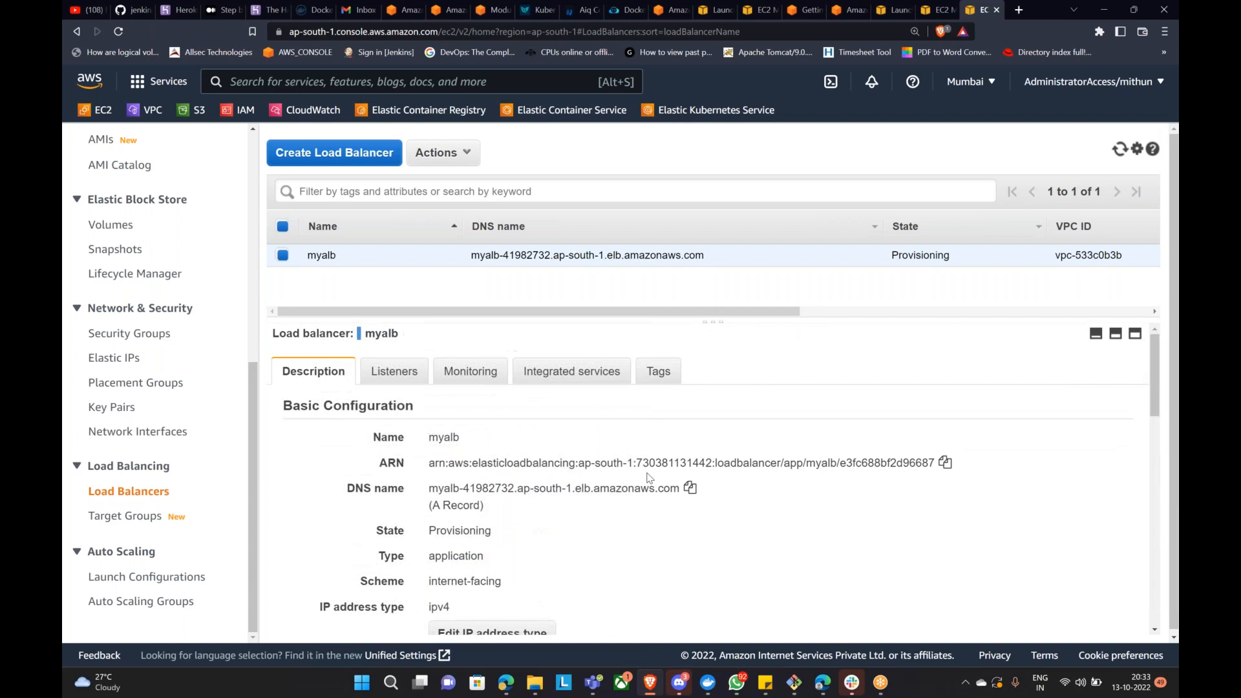
{"action": "left_click", "coordinate": [1118, 152]}
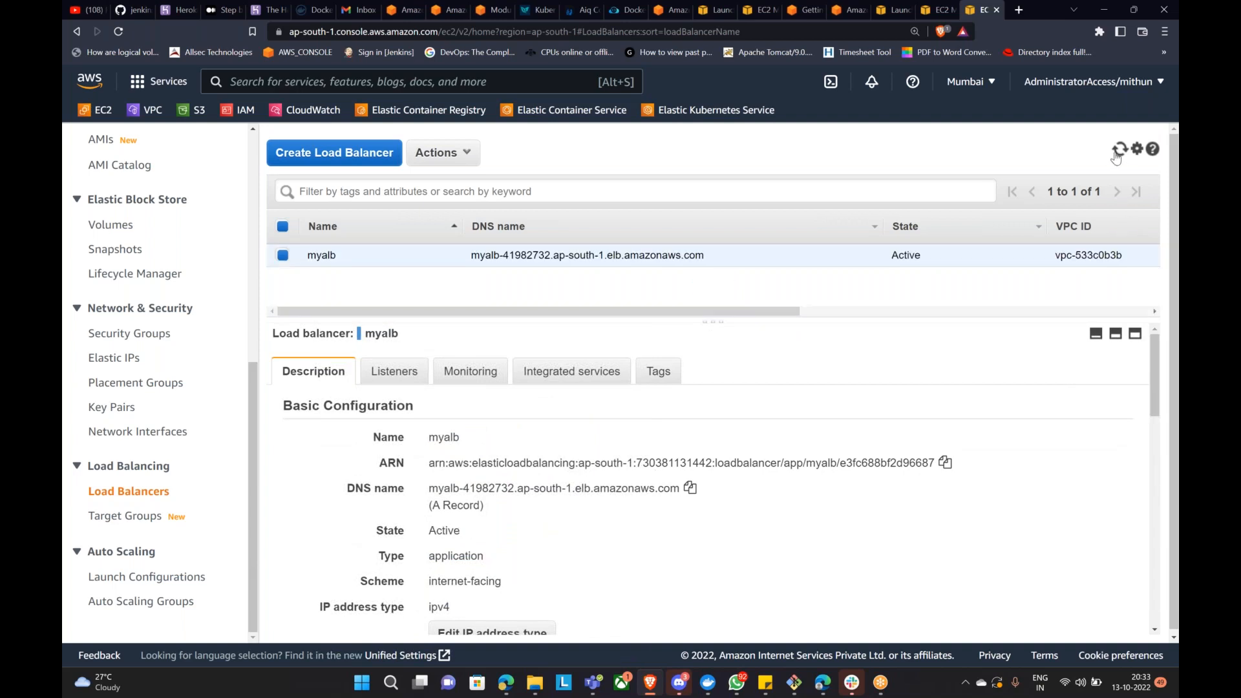
{"action": "left_click_drag", "start_coordinate": [891, 256], "coordinate": [918, 254]}
{"action": "left_click", "coordinate": [649, 684]}
Step: Load myalb's DNS name in a new Brave window to see the welcome page
{"action": "left_click", "coordinate": [649, 686]}
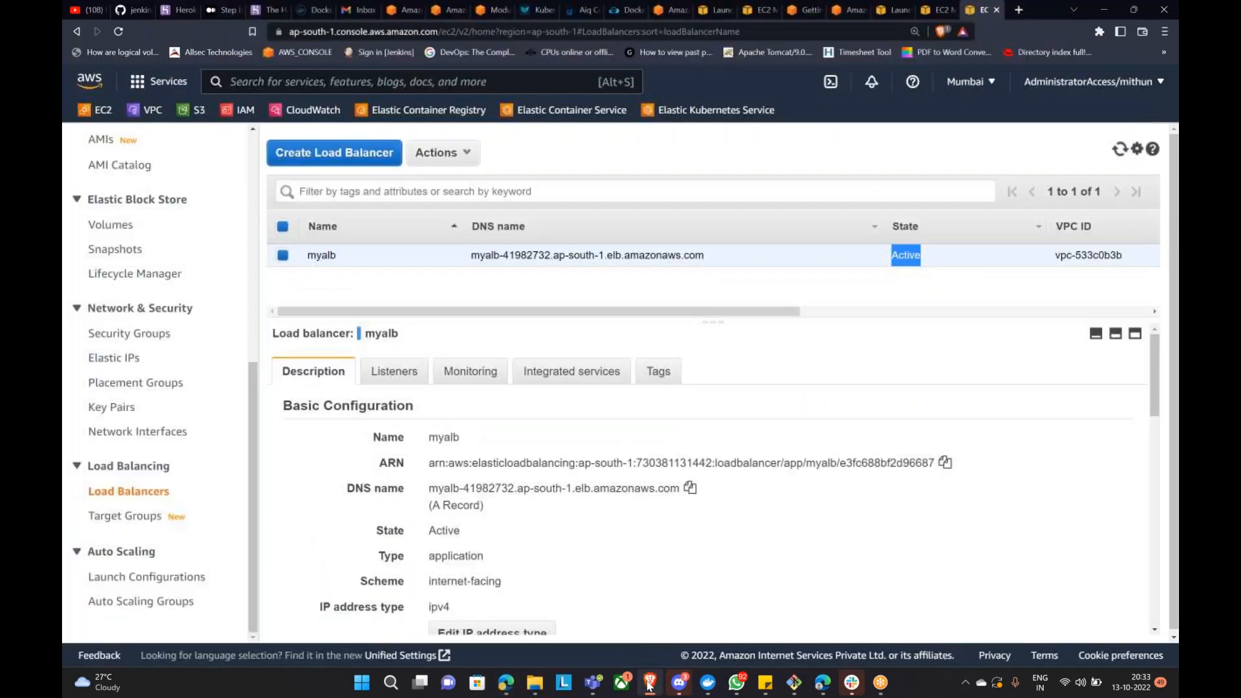
{"action": "key", "text": "ctrl+n"}
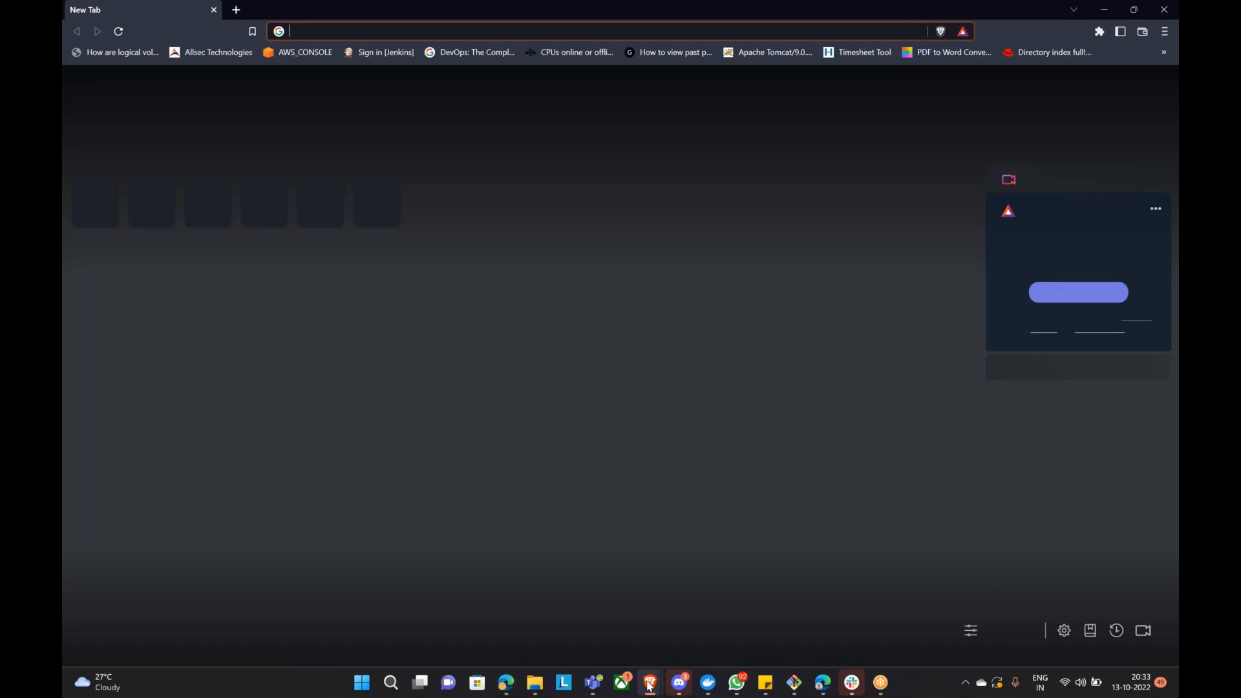
{"action": "type", "text": "myalb-41982732.ap-south-1.elb.amazonaws.com"}
{"action": "key", "text": "Return"}
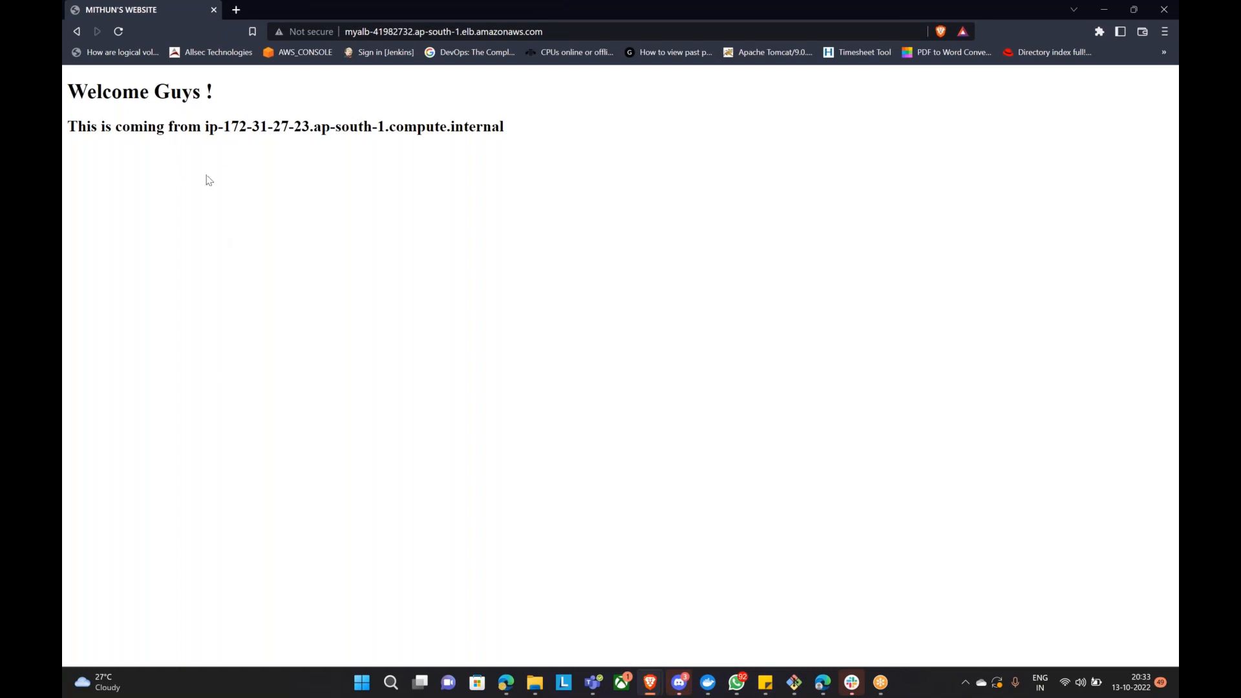
{"action": "left_click_drag", "start_coordinate": [67, 84], "coordinate": [542, 109]}
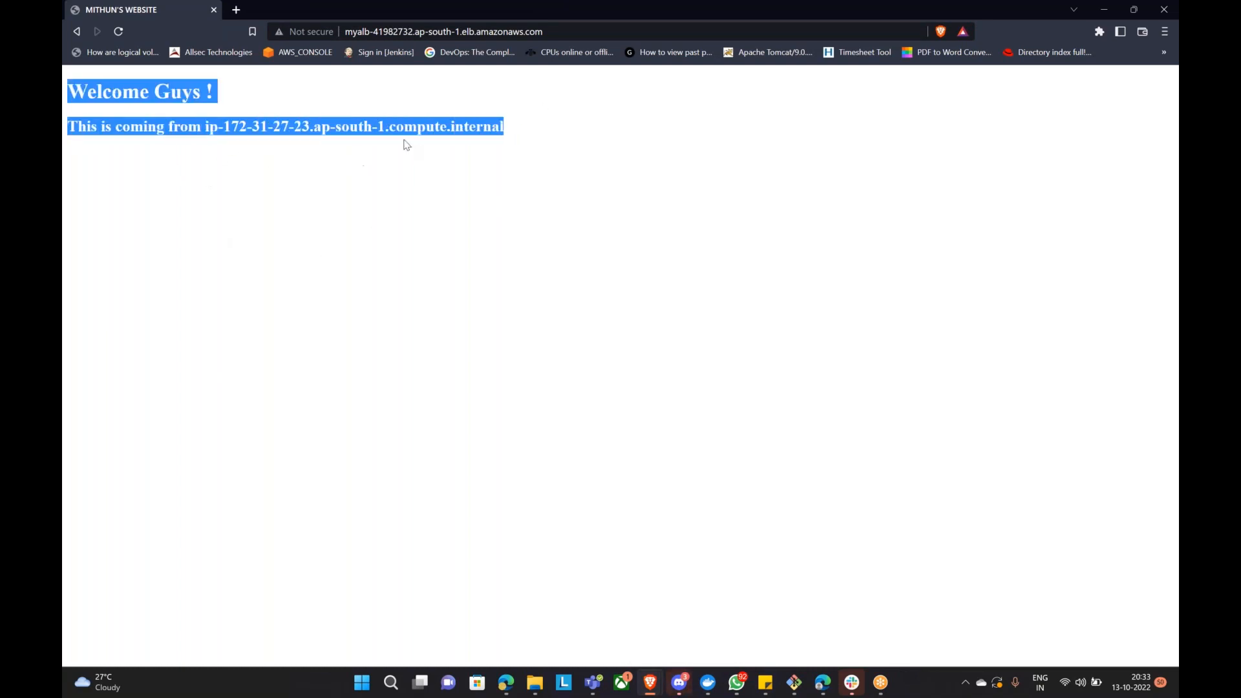
Step: Append /jobs to the URL, follow the redirect to naukri.com, then go back
{"action": "left_click", "coordinate": [579, 32]}
{"action": "left_click", "coordinate": [580, 32]}
{"action": "type", "text": "/"}
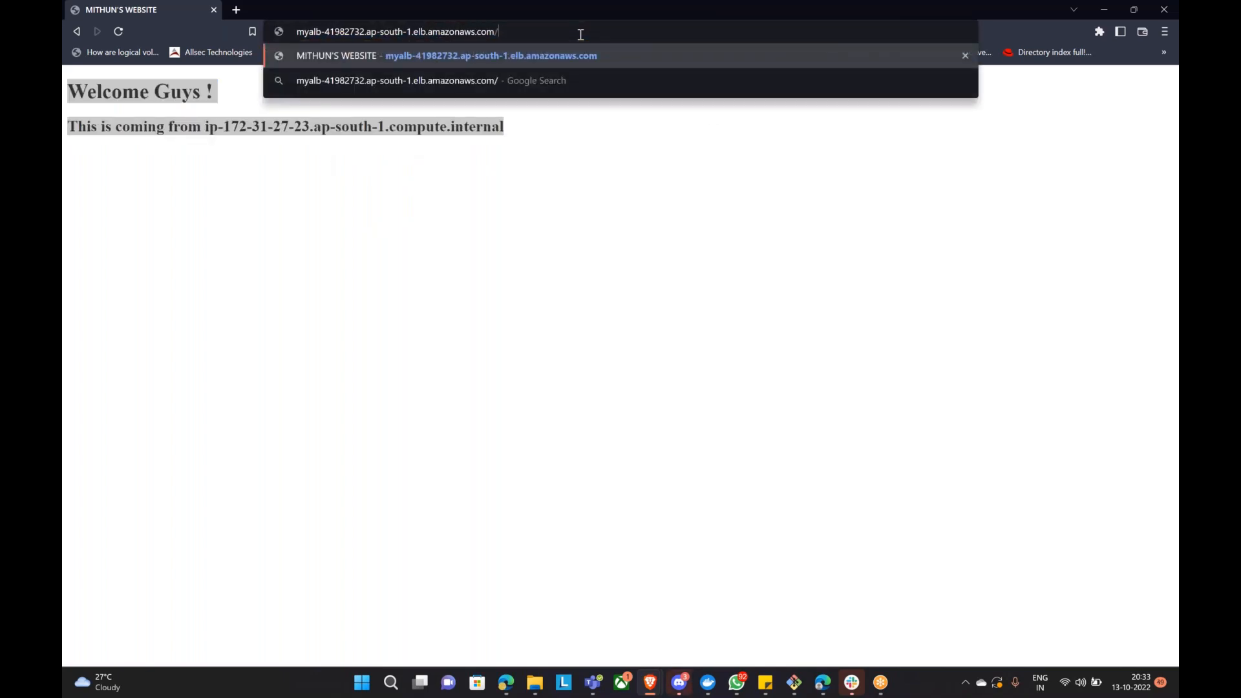
{"action": "type", "text": "jobs"}
{"action": "key", "text": "Return"}
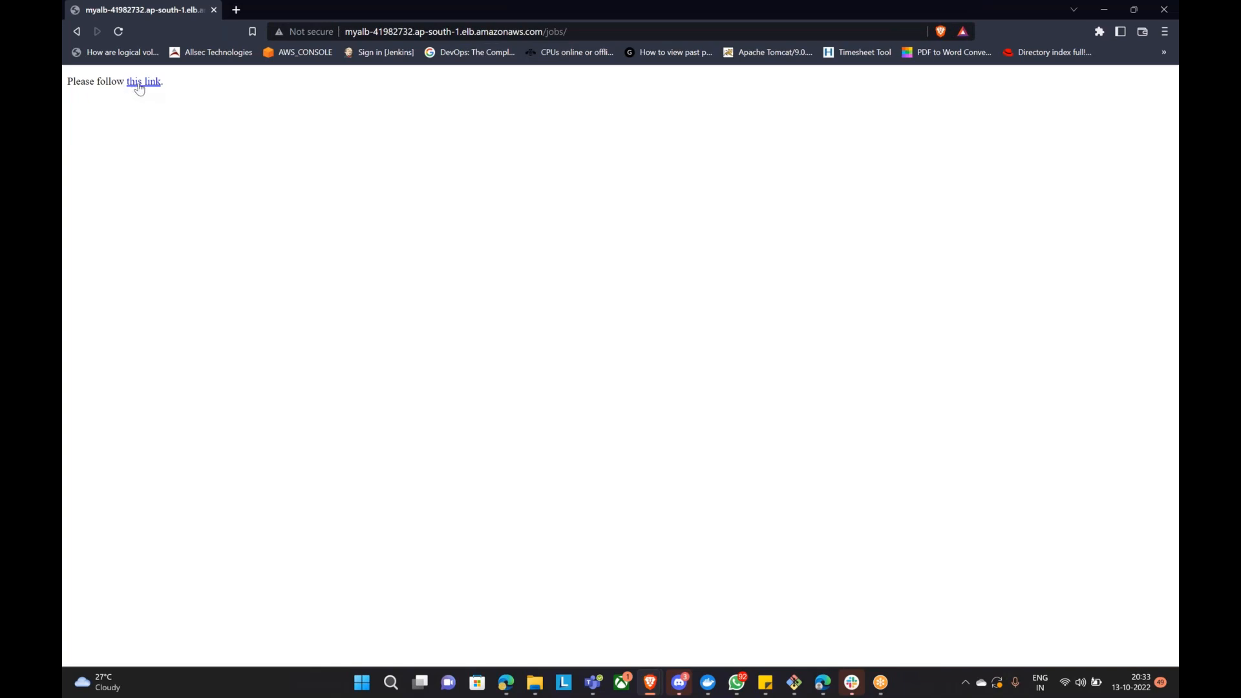
{"action": "left_click", "coordinate": [150, 90]}
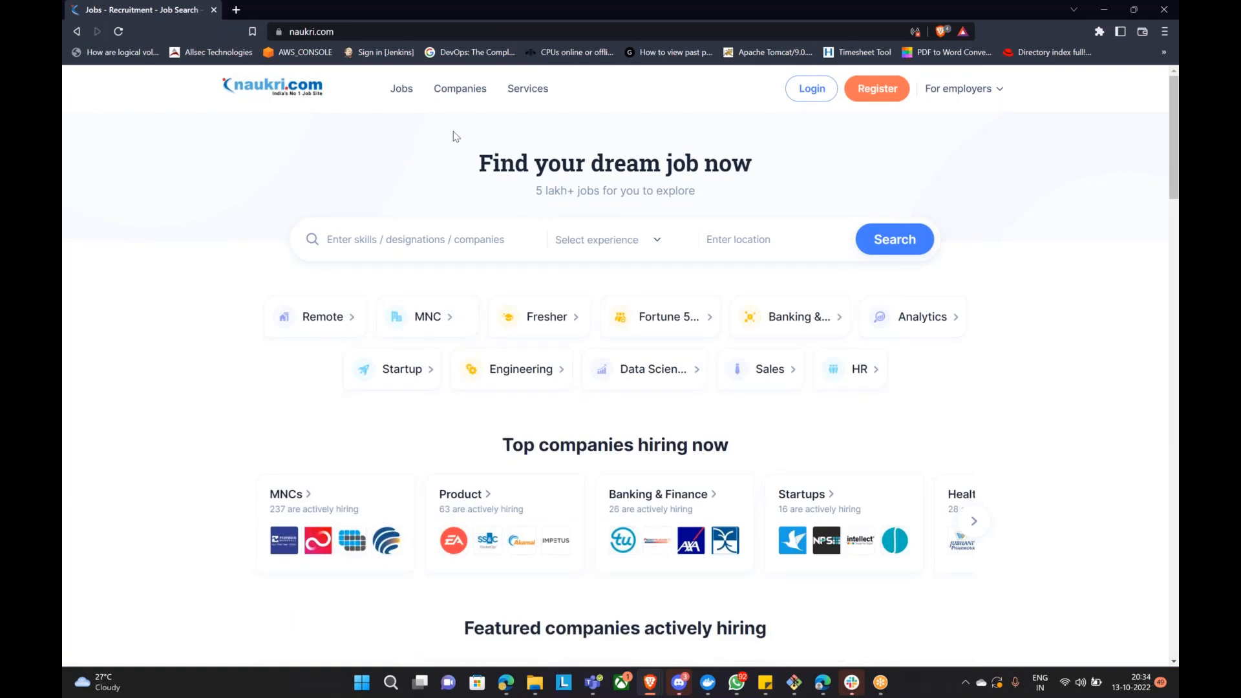
{"action": "left_click", "coordinate": [77, 33]}
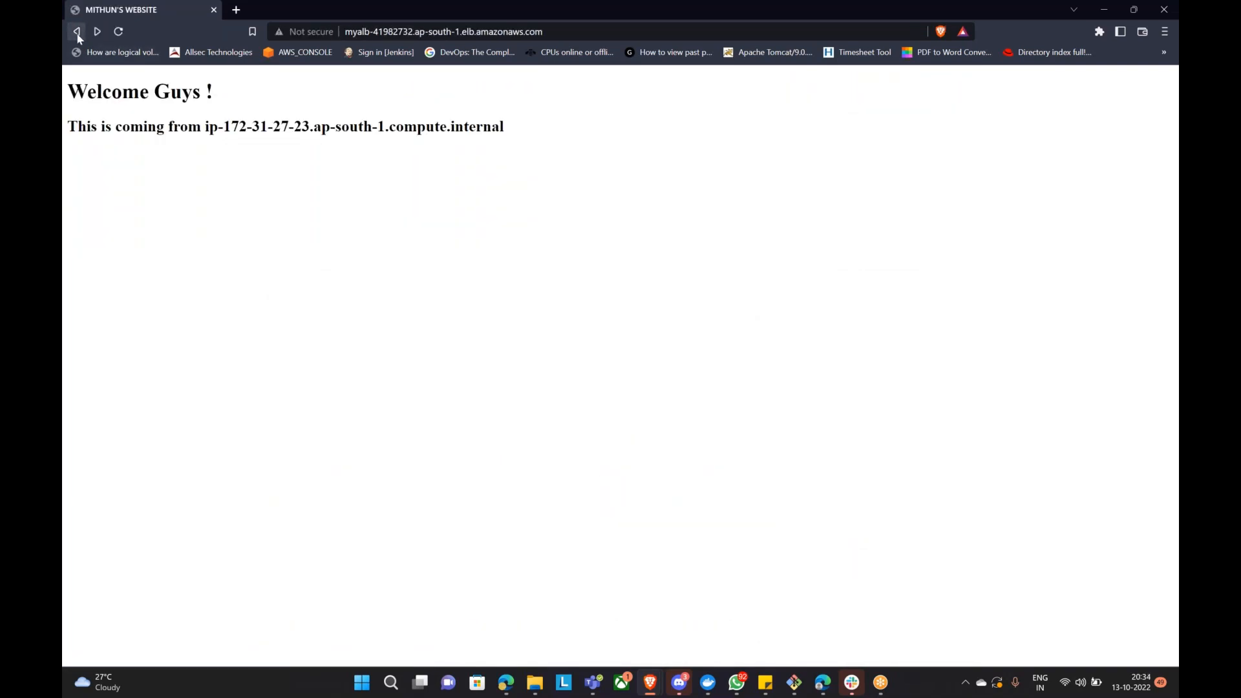
Step: Append /aws/ to myalb's URL, follow the link to amazon.com, then go back
{"action": "left_click", "coordinate": [583, 33]}
{"action": "left_click", "coordinate": [608, 35]}
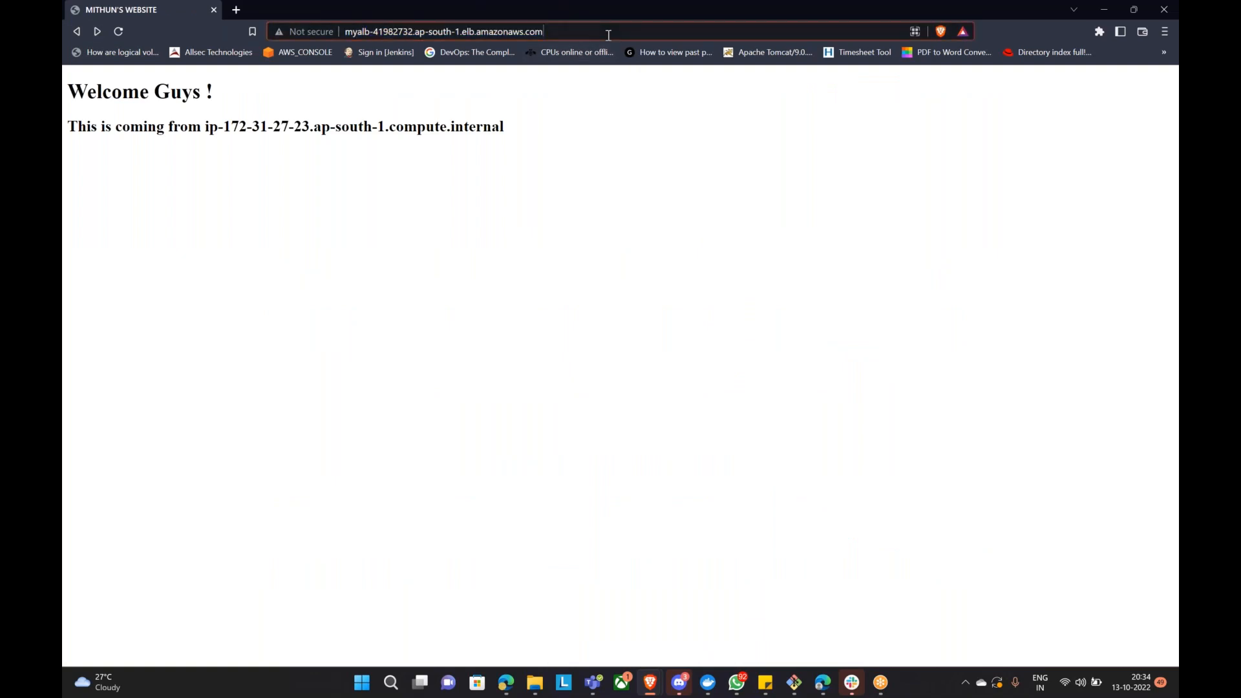
{"action": "type", "text": "/"}
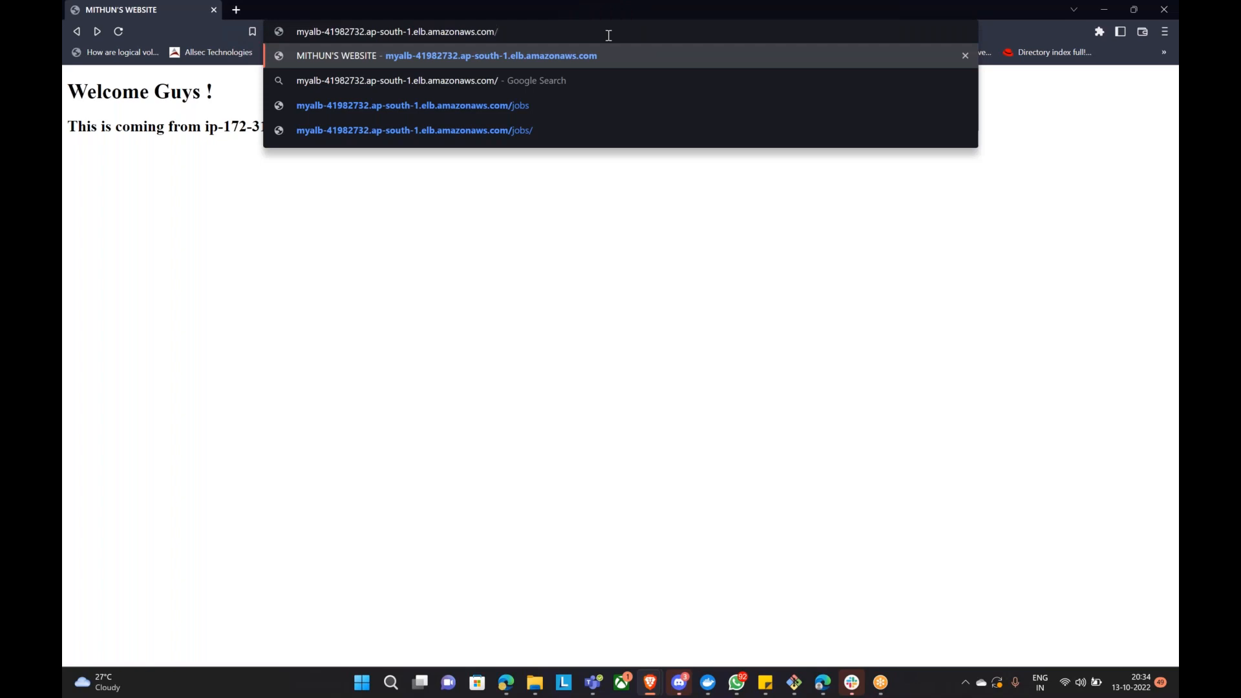
{"action": "type", "text": "aws/"}
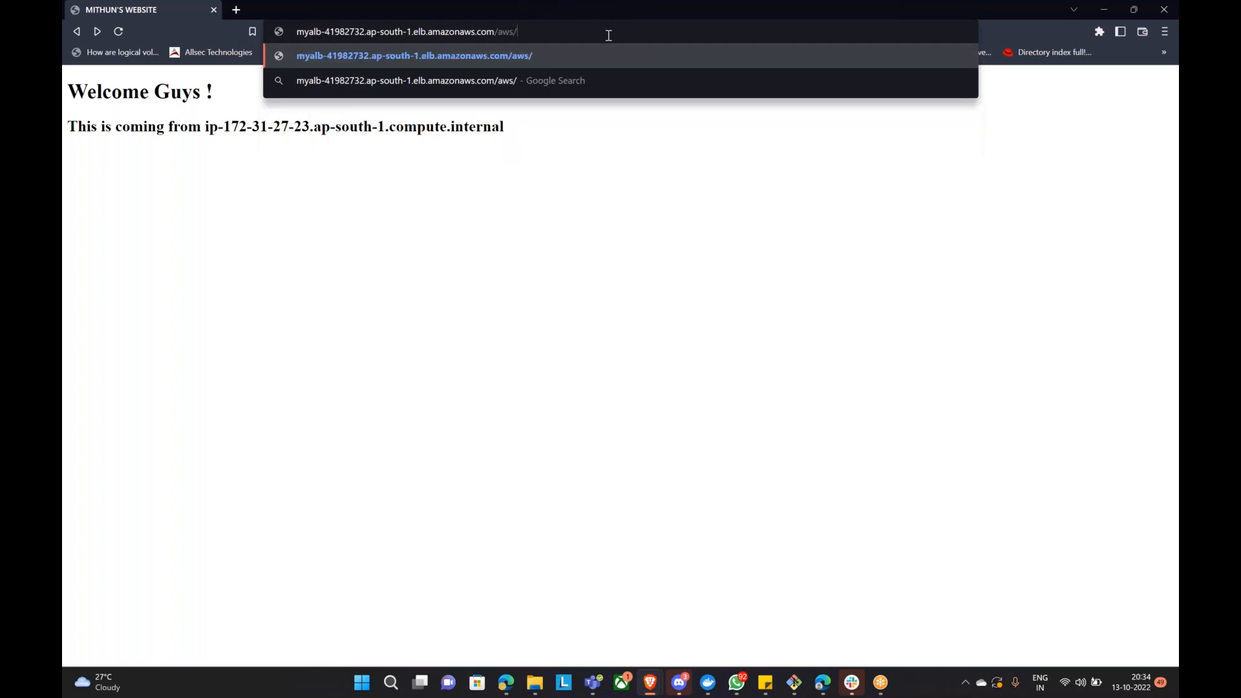
{"action": "key", "text": "Return"}
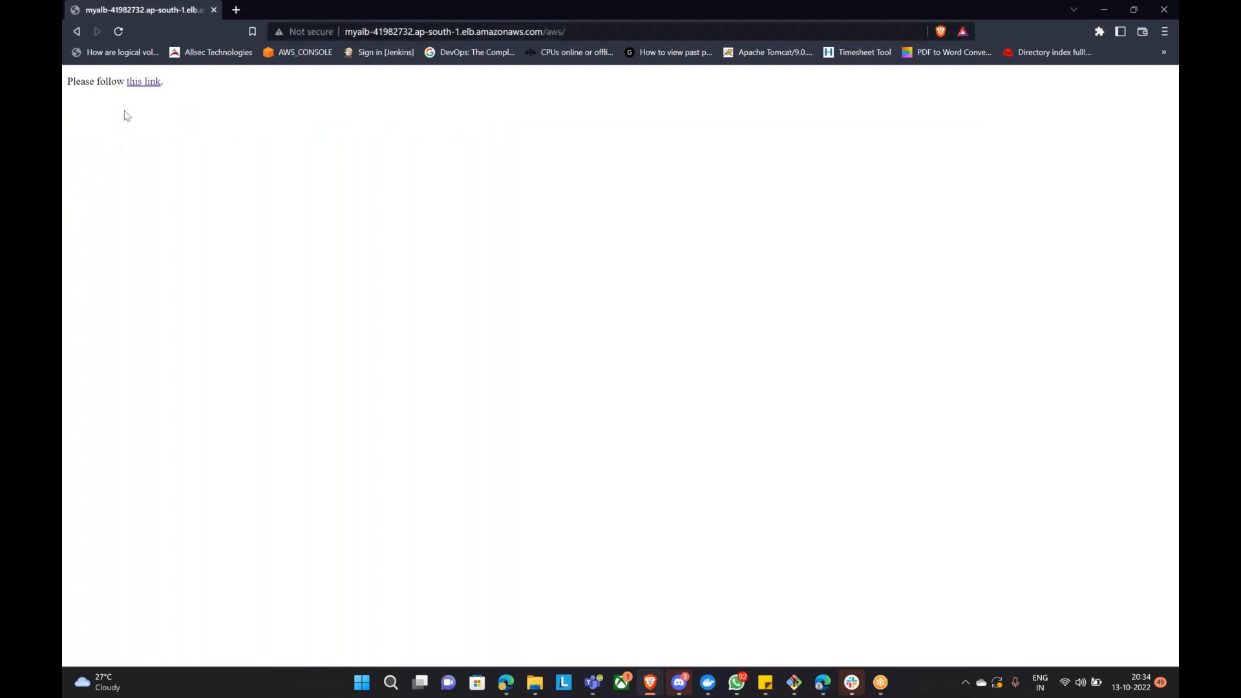
{"action": "left_click", "coordinate": [141, 89]}
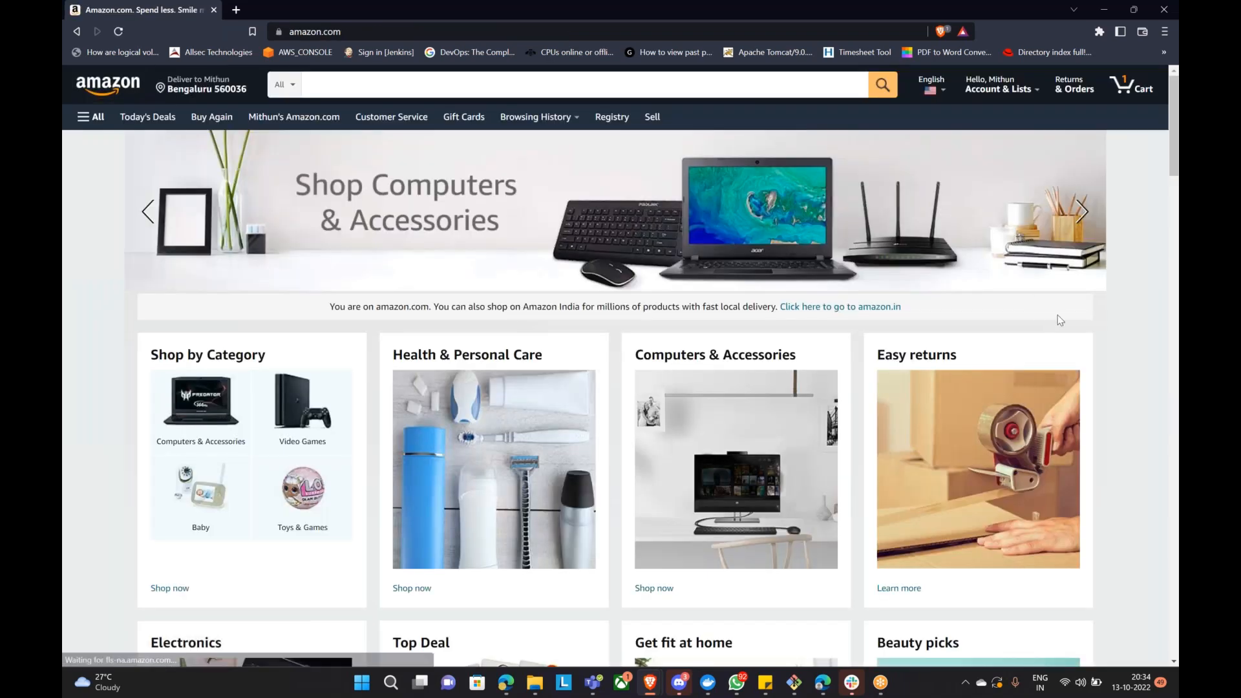
{"action": "left_click", "coordinate": [75, 36]}
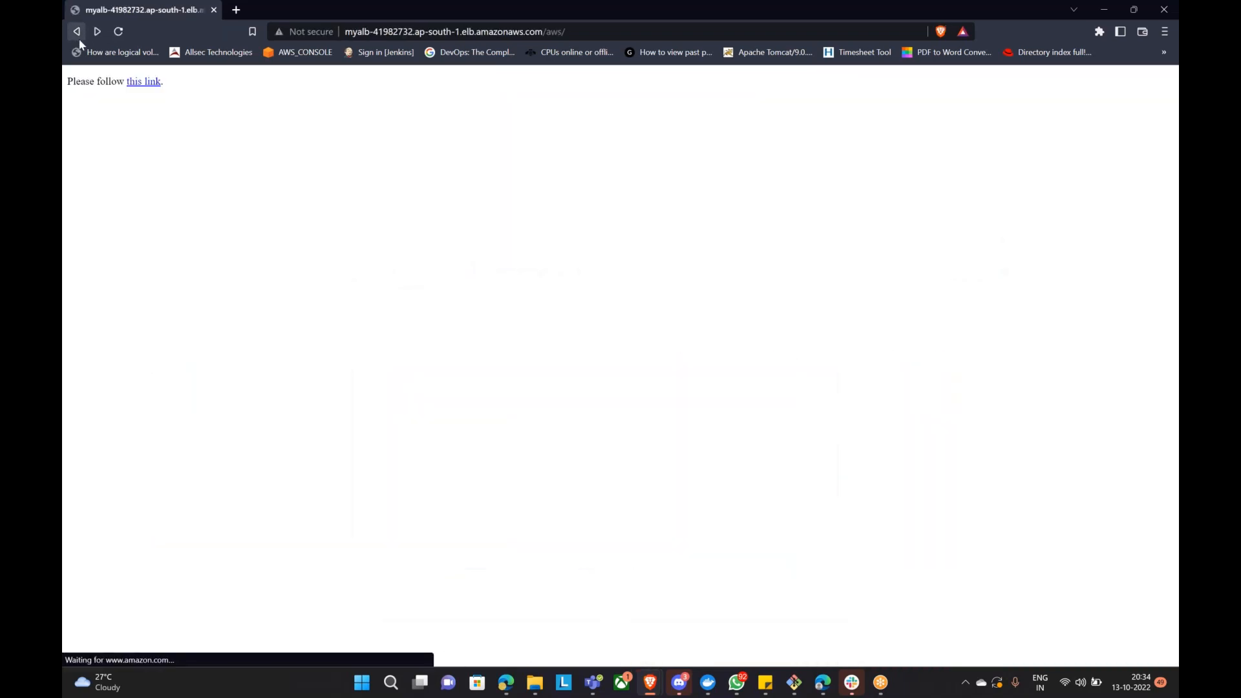
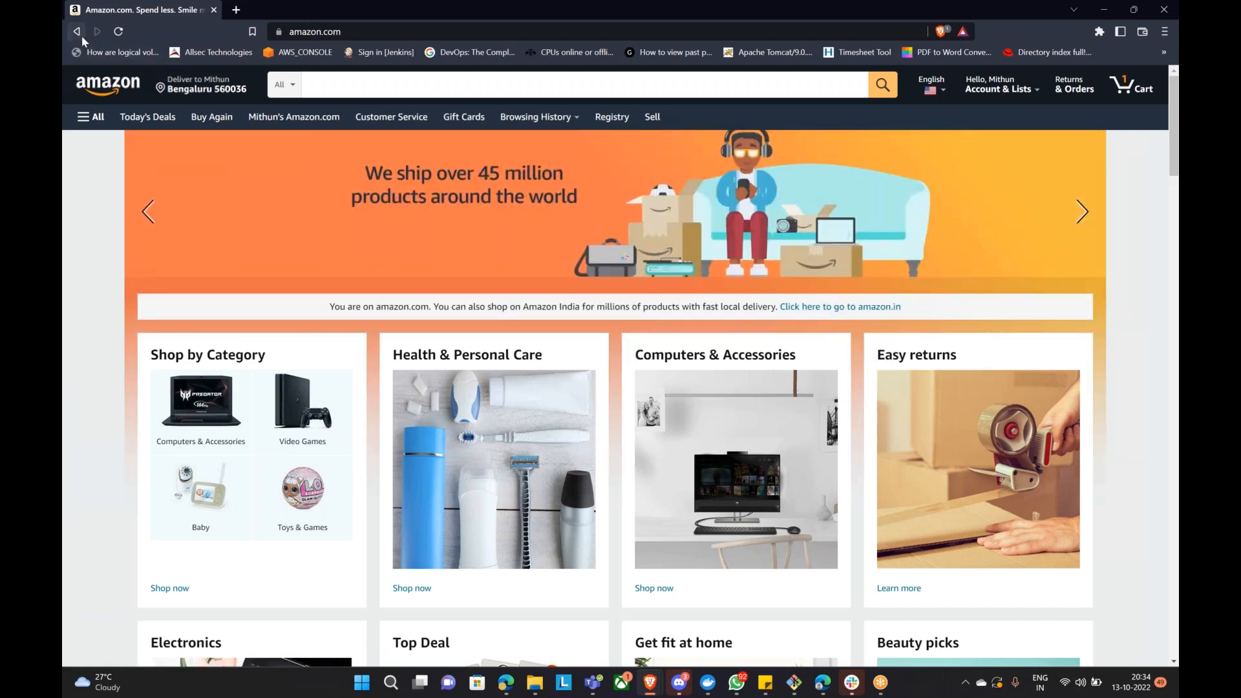
Step: Return to myalb's site and load its /orange path, which now shows 404 Not Found
{"action": "left_click", "coordinate": [80, 35]}
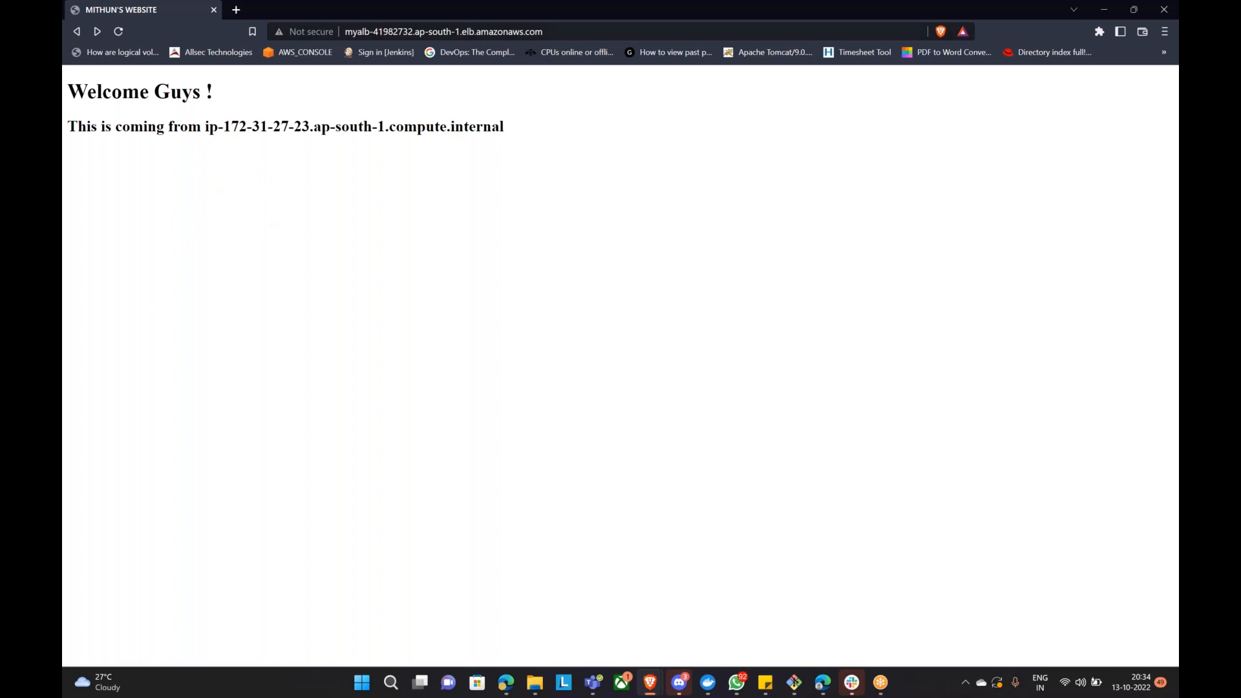
{"action": "left_click", "coordinate": [562, 31]}
{"action": "left_click", "coordinate": [574, 30]}
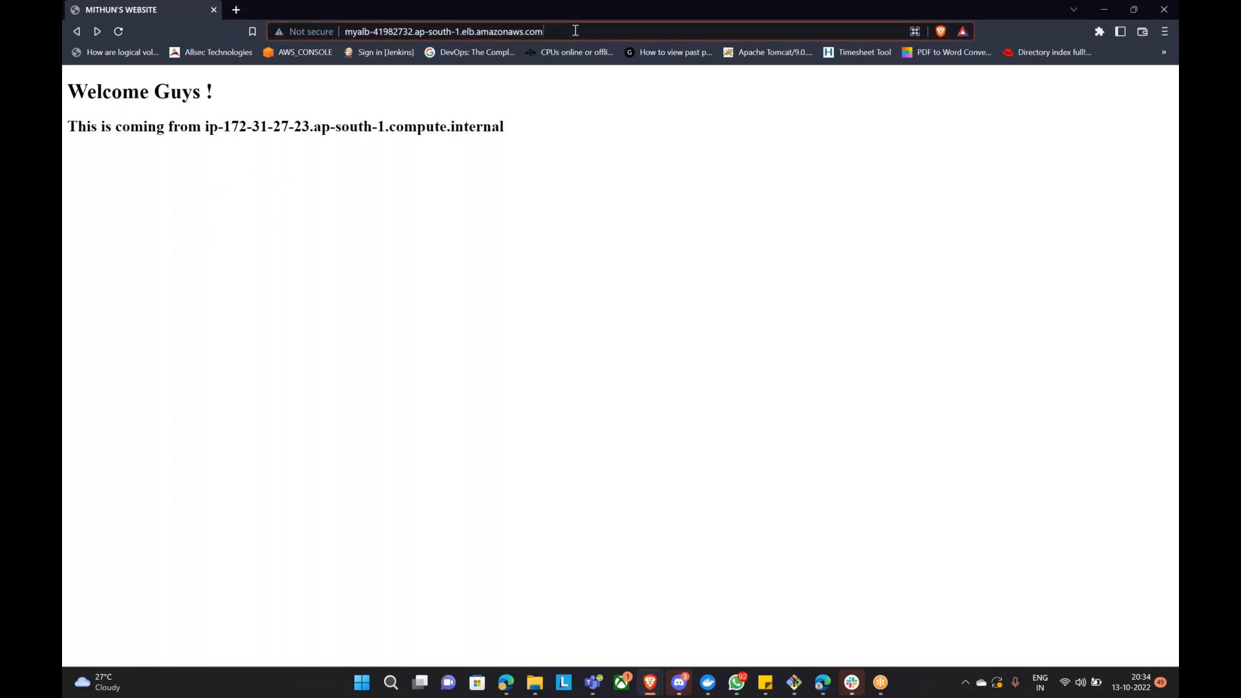
{"action": "type", "text": "/"}
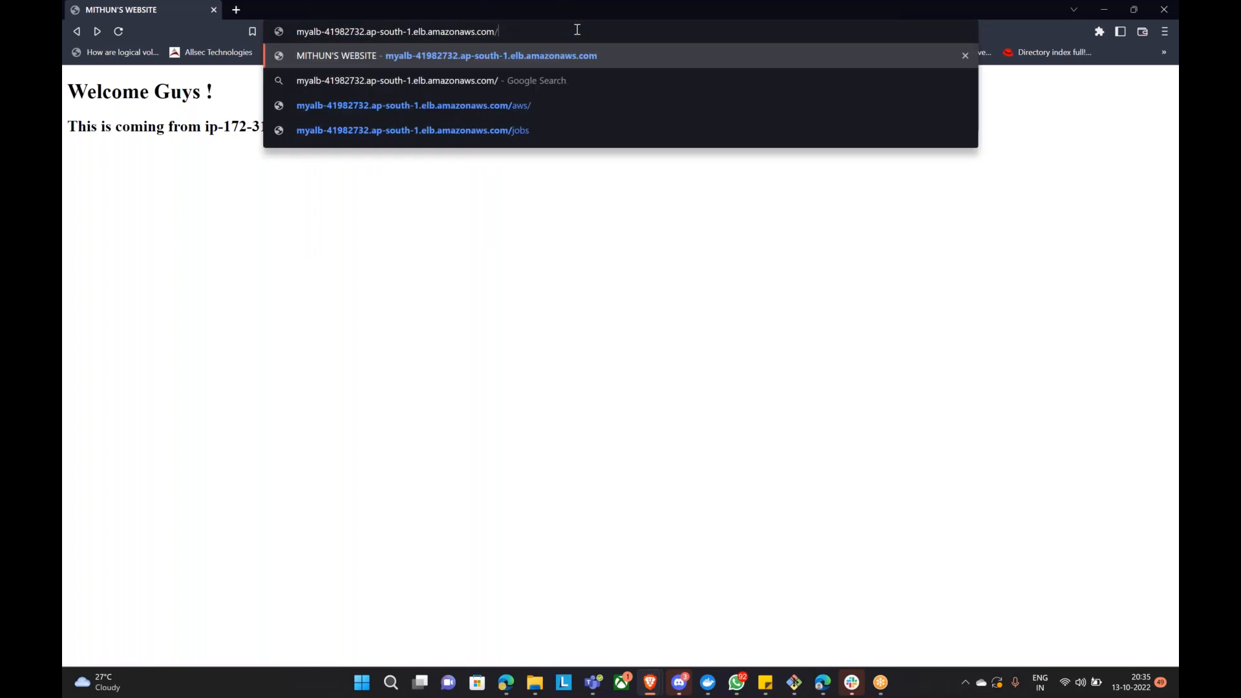
{"action": "type", "text": "orange"}
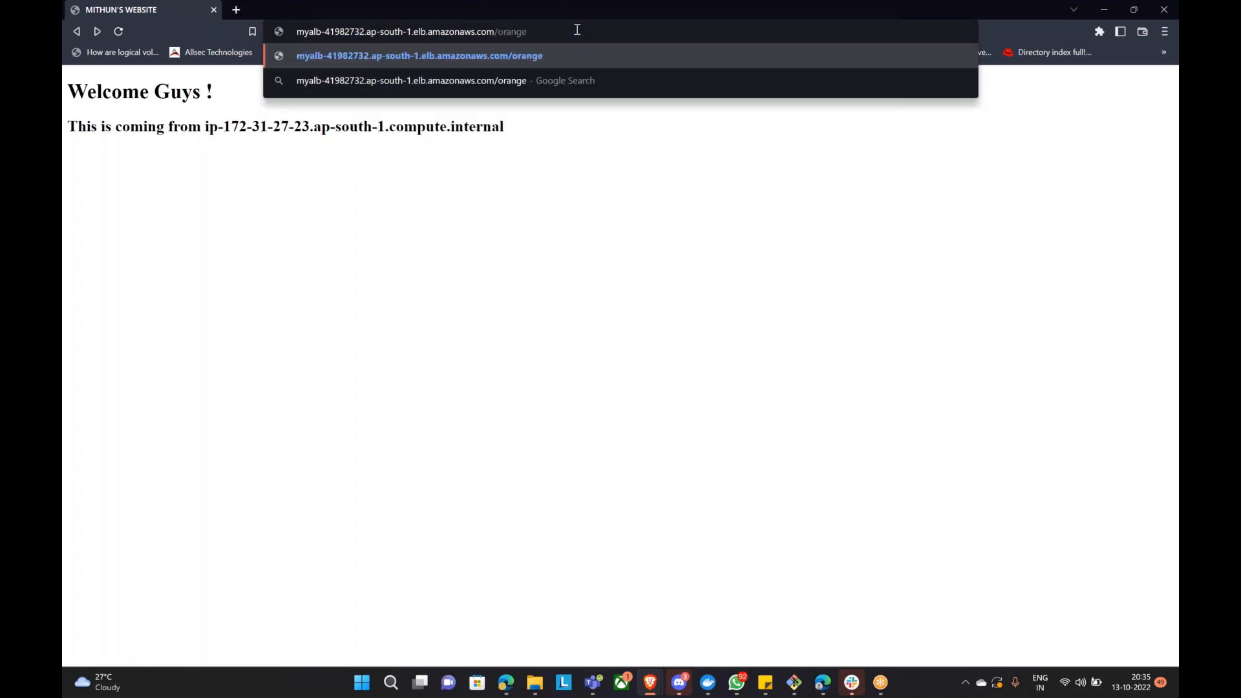
{"action": "key", "text": "Return"}
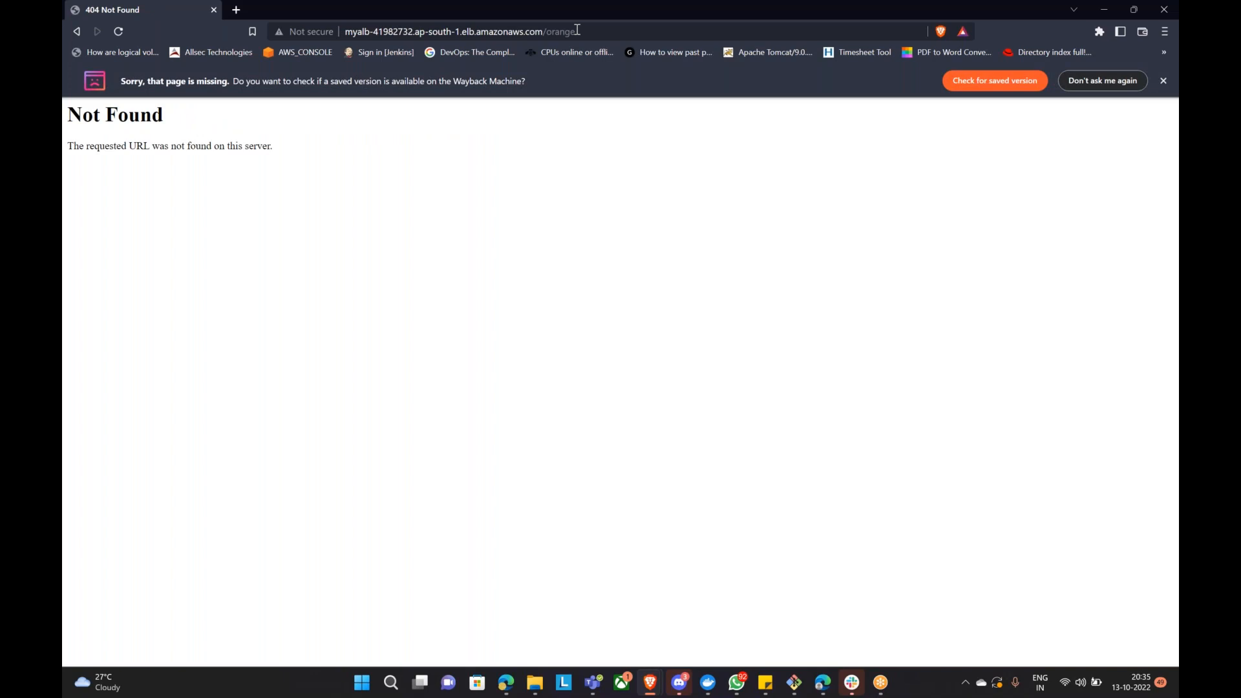
{"action": "left_click", "coordinate": [507, 684]}
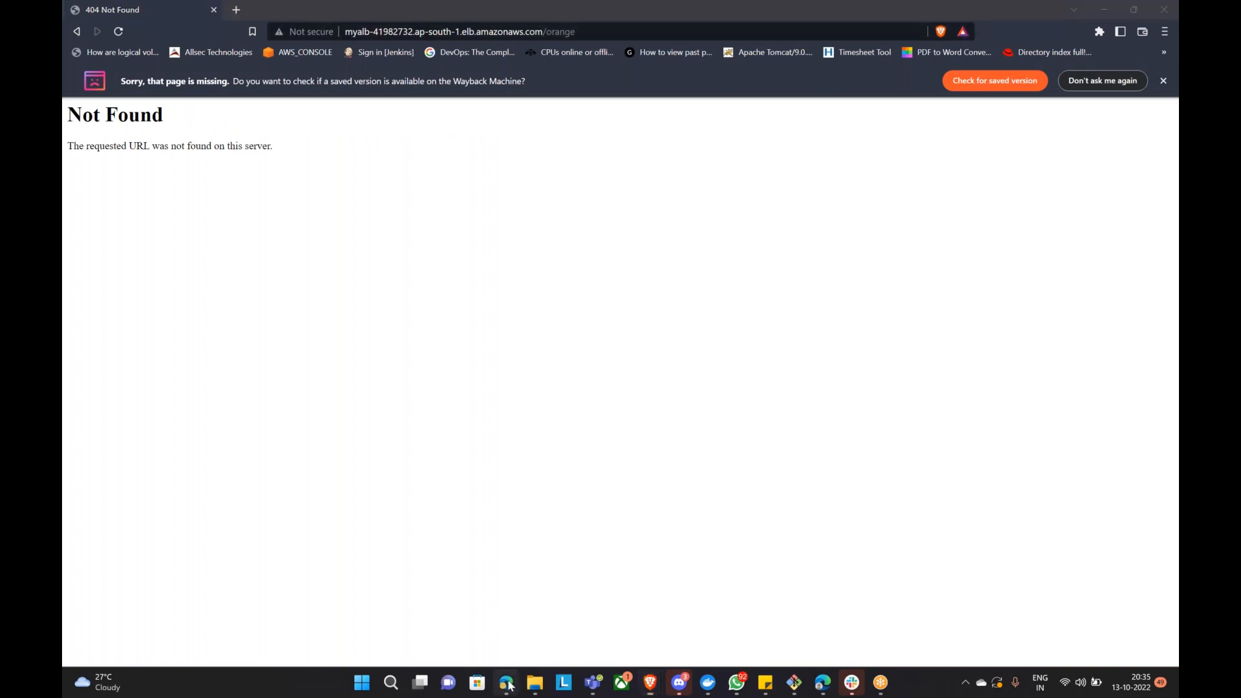
{"action": "left_click", "coordinate": [508, 685]}
Step: Open the rules of myalb's HTTP:80 listener and insert a new rule above the default action
{"action": "mouse_move", "coordinate": [657, 691]}
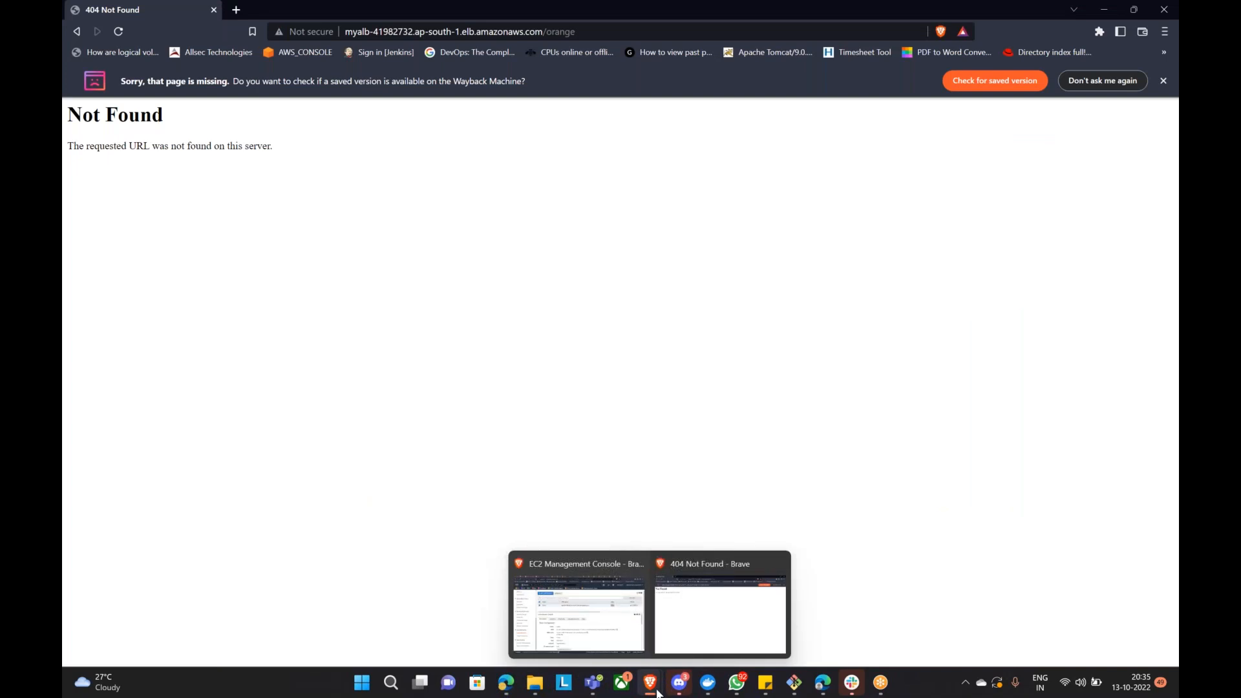
{"action": "left_click", "coordinate": [579, 614]}
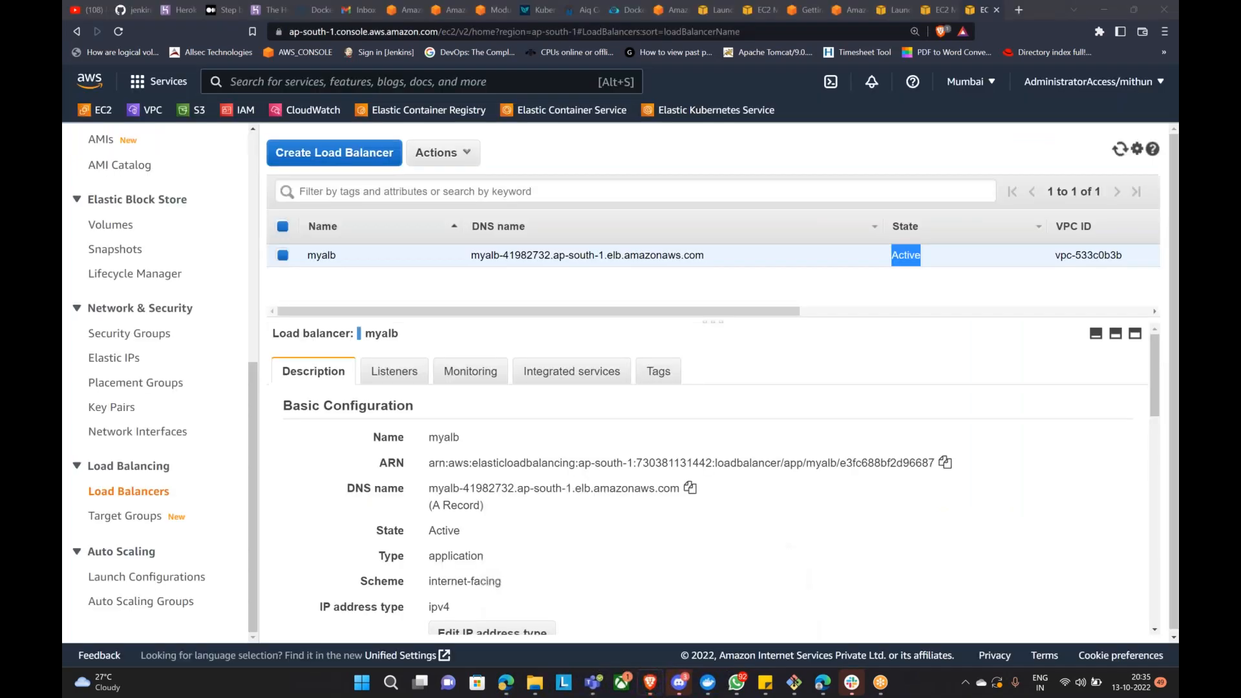
{"action": "left_click", "coordinate": [397, 372]}
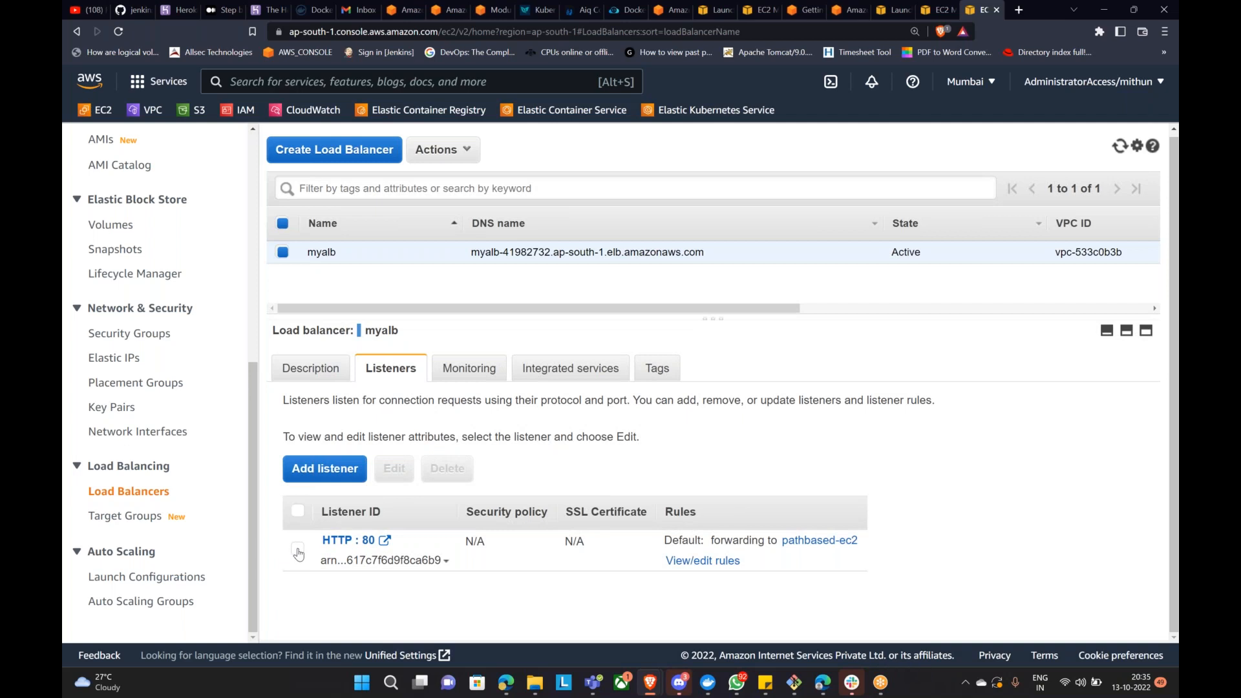
{"action": "left_click", "coordinate": [705, 561]}
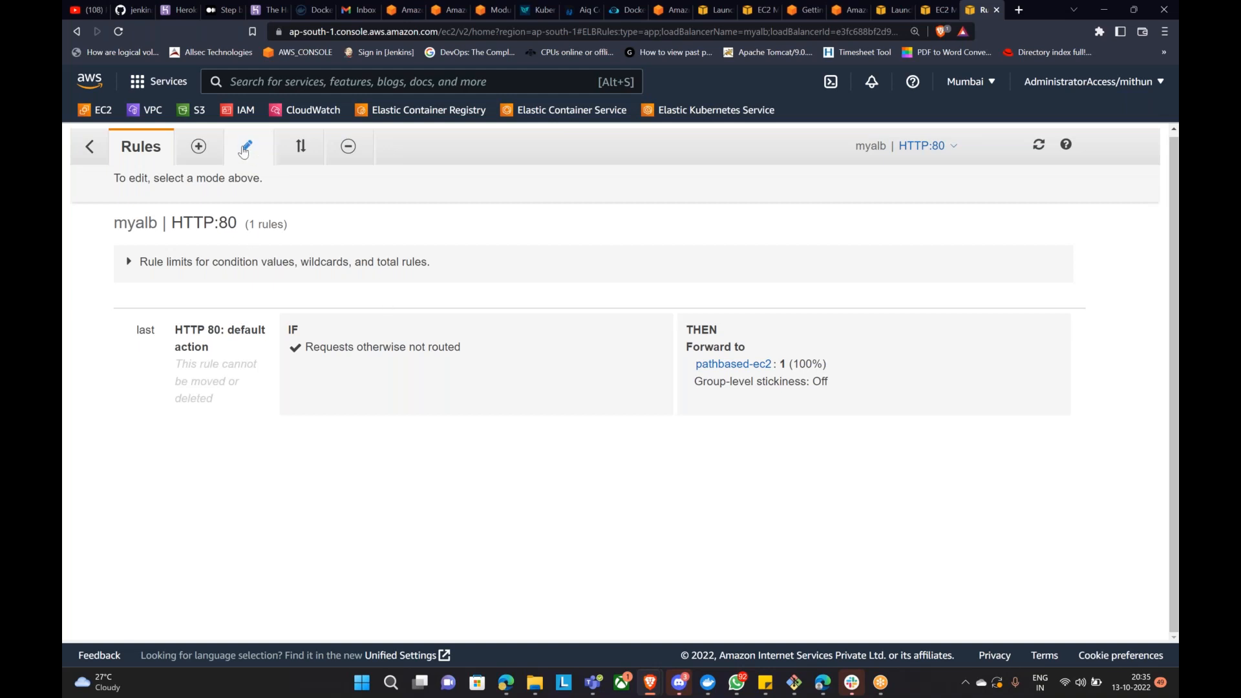
{"action": "left_click", "coordinate": [199, 146]}
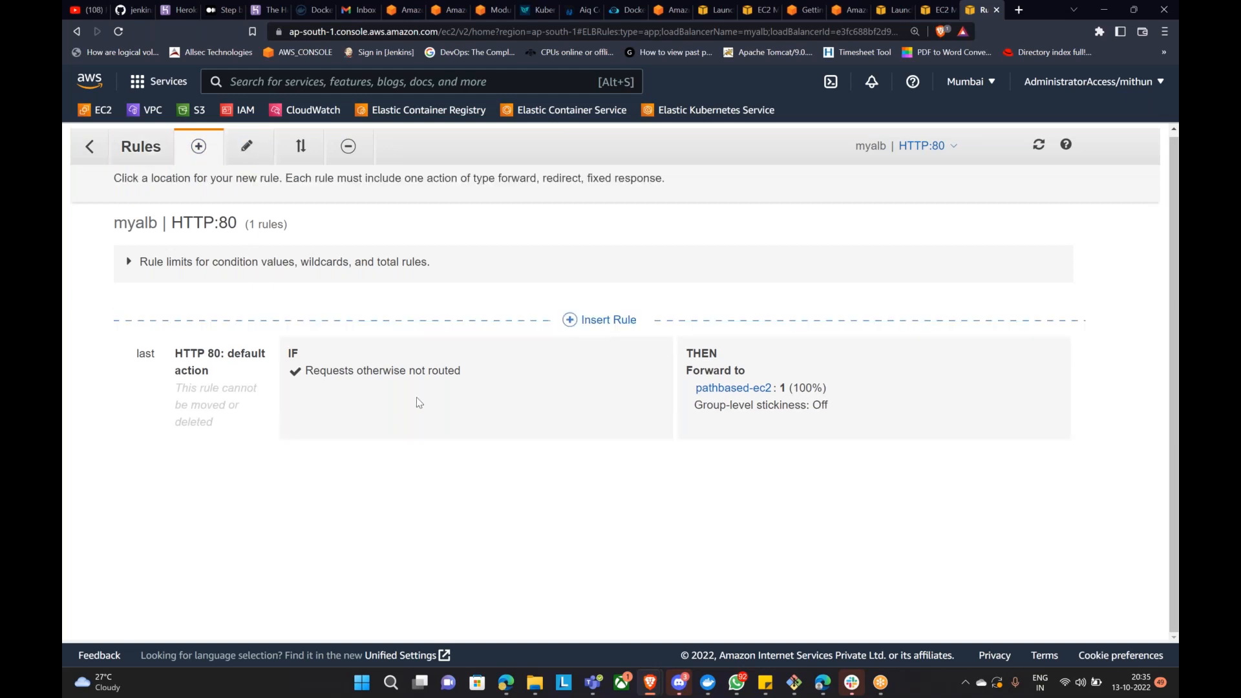
{"action": "left_click", "coordinate": [607, 321]}
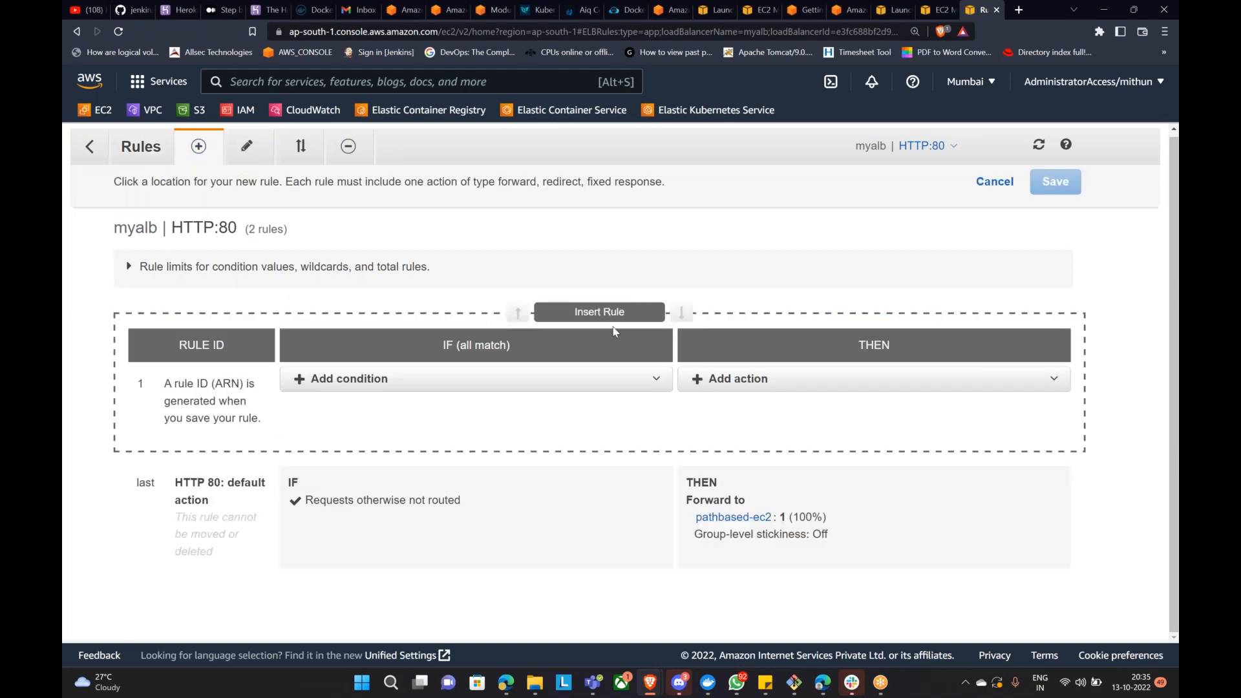
{"action": "left_click", "coordinate": [626, 387]}
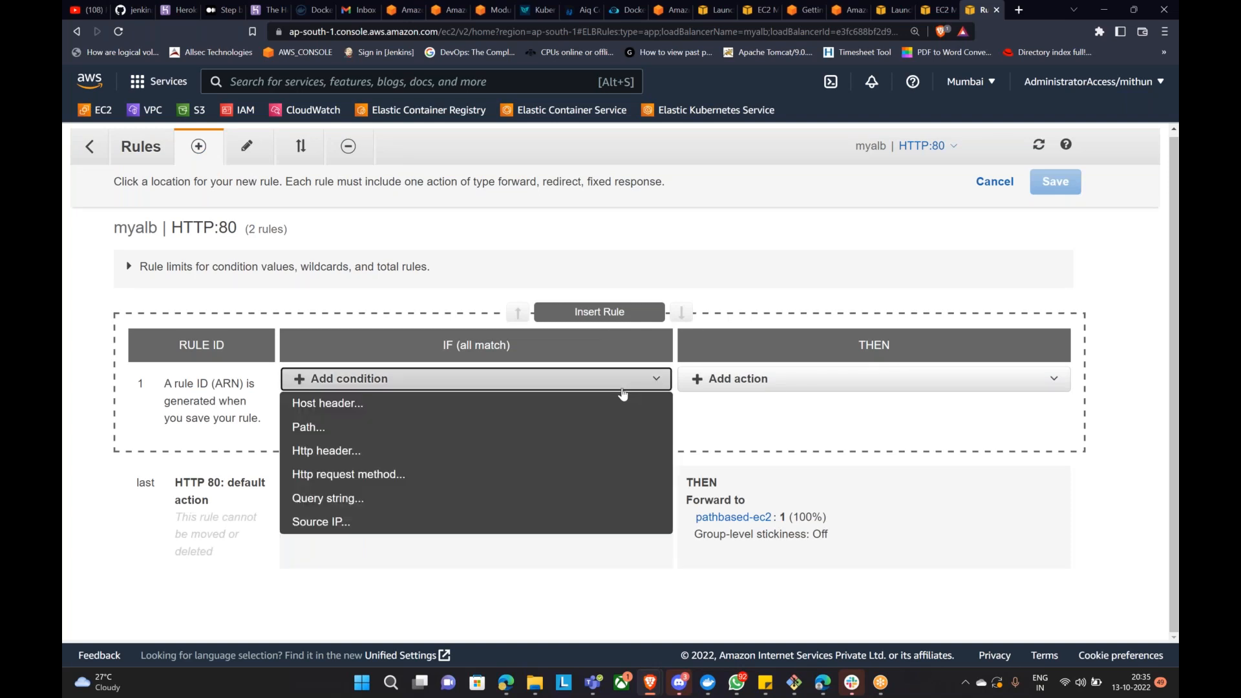
{"action": "left_click", "coordinate": [769, 285]}
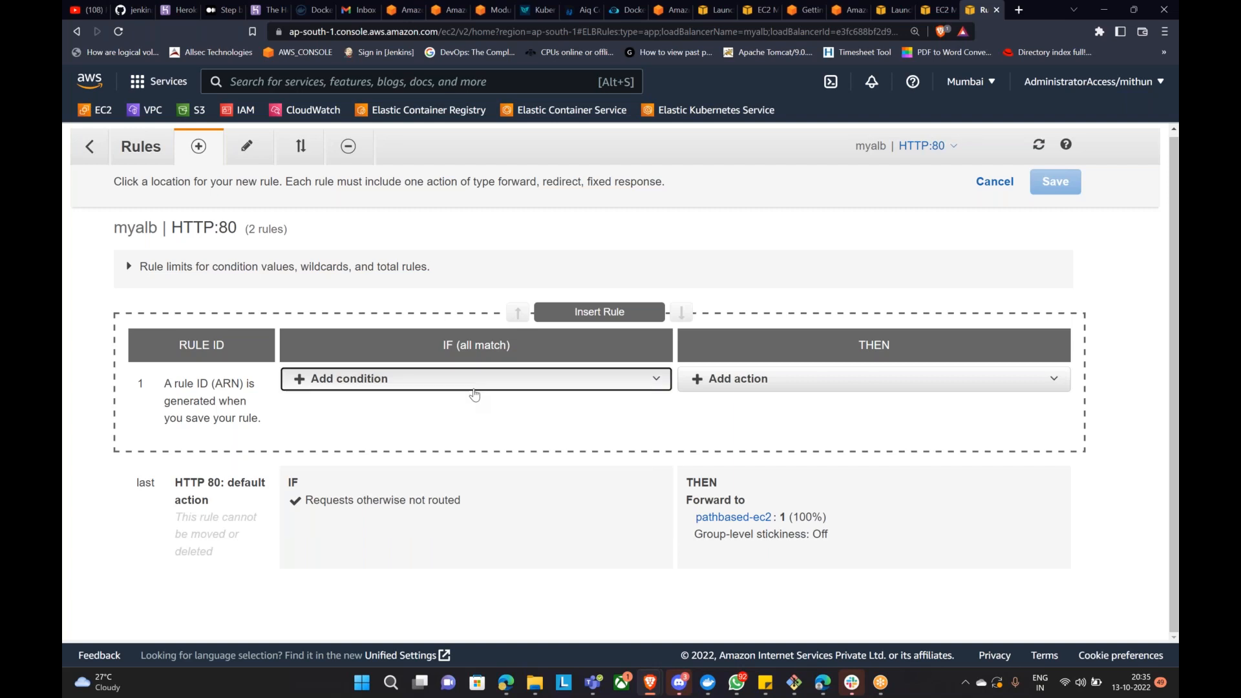
{"action": "left_click", "coordinate": [472, 389]}
Step: Try a Path condition with value /aws on the new rule, then delete it
{"action": "left_click", "coordinate": [381, 423]}
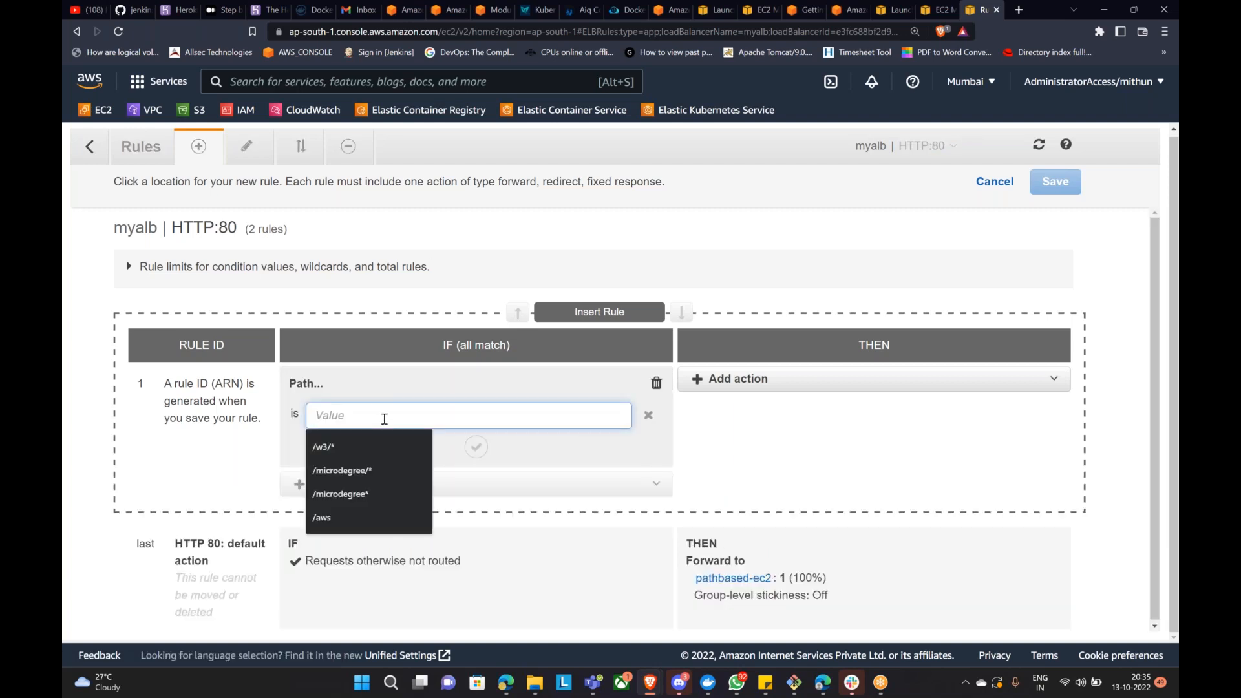
{"action": "left_click", "coordinate": [348, 517]}
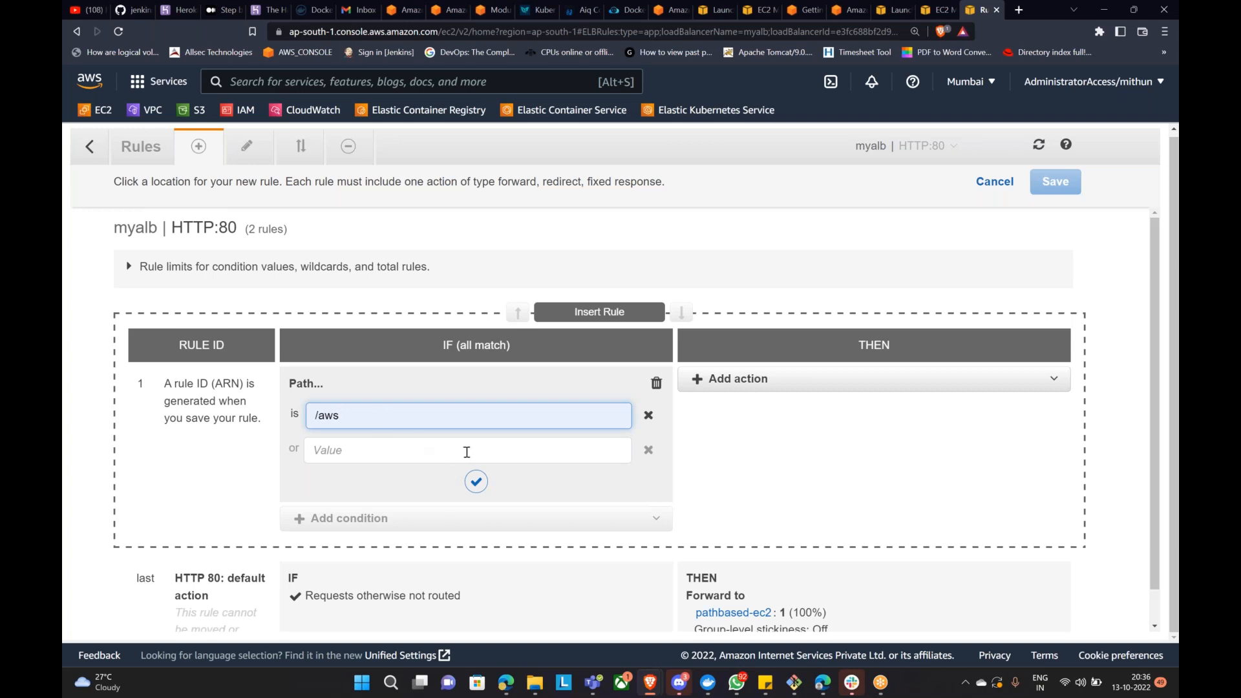
{"action": "left_click", "coordinate": [648, 415]}
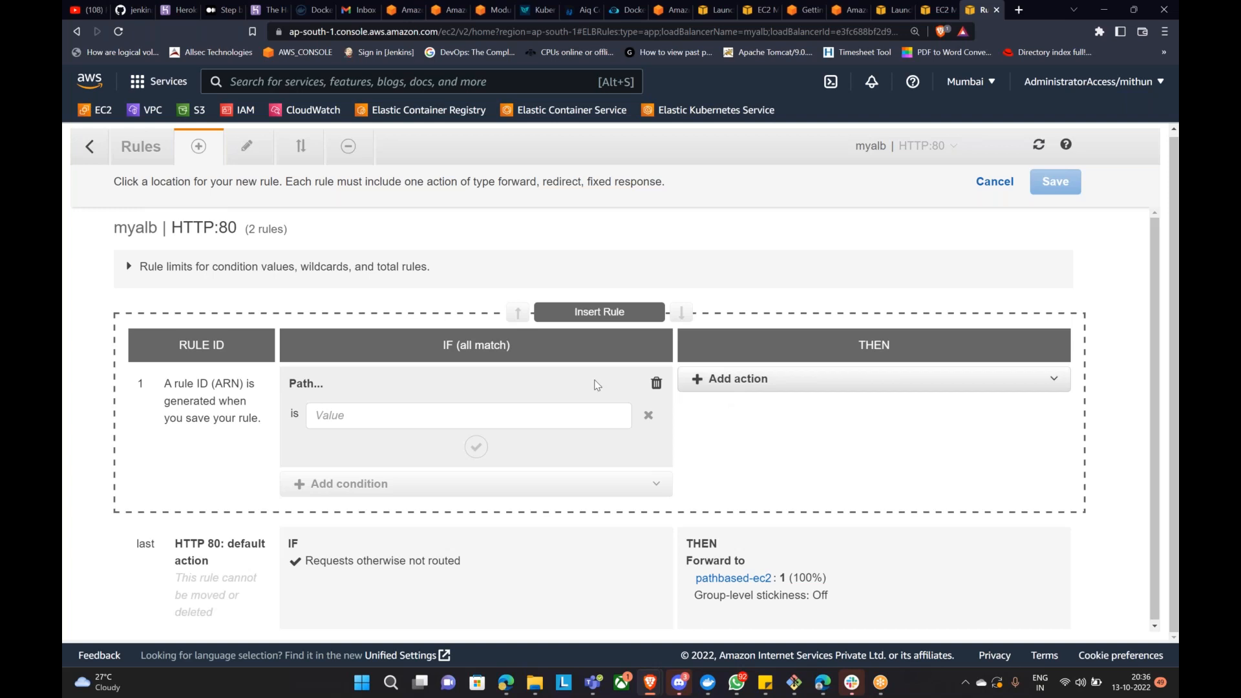
{"action": "left_click", "coordinate": [656, 383]}
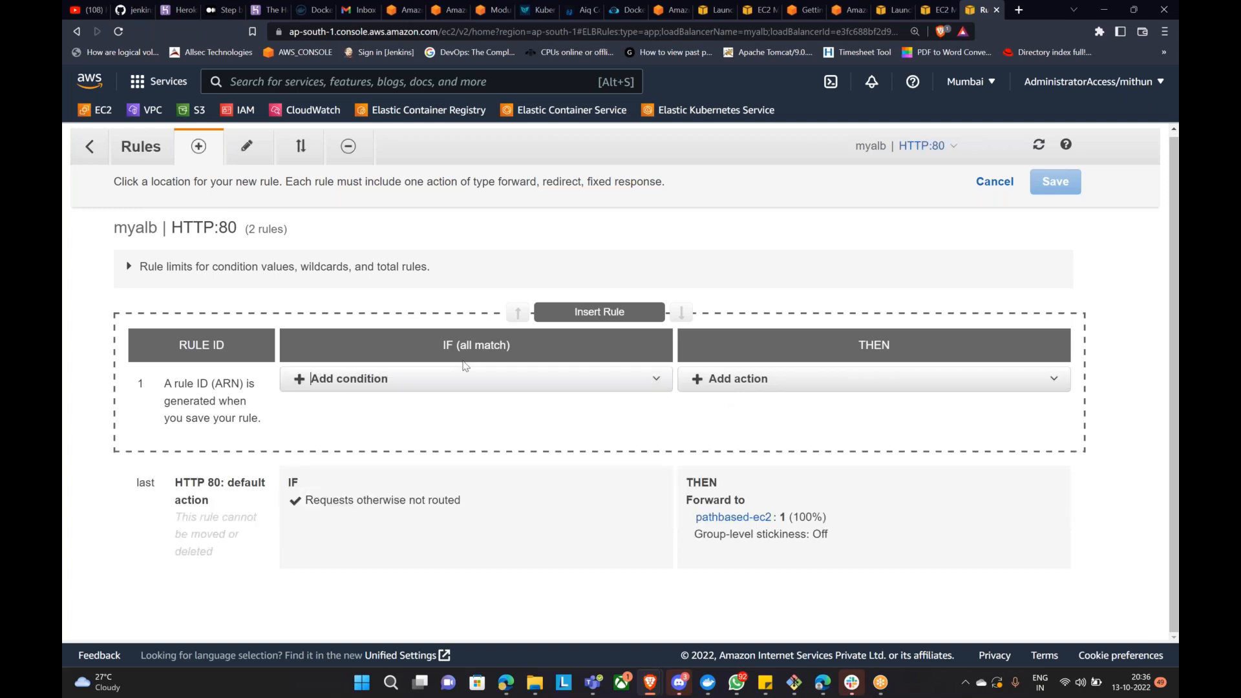
Step: Add a Source IP condition to rule 1, leaving its value blank for now
{"action": "left_click", "coordinate": [654, 380]}
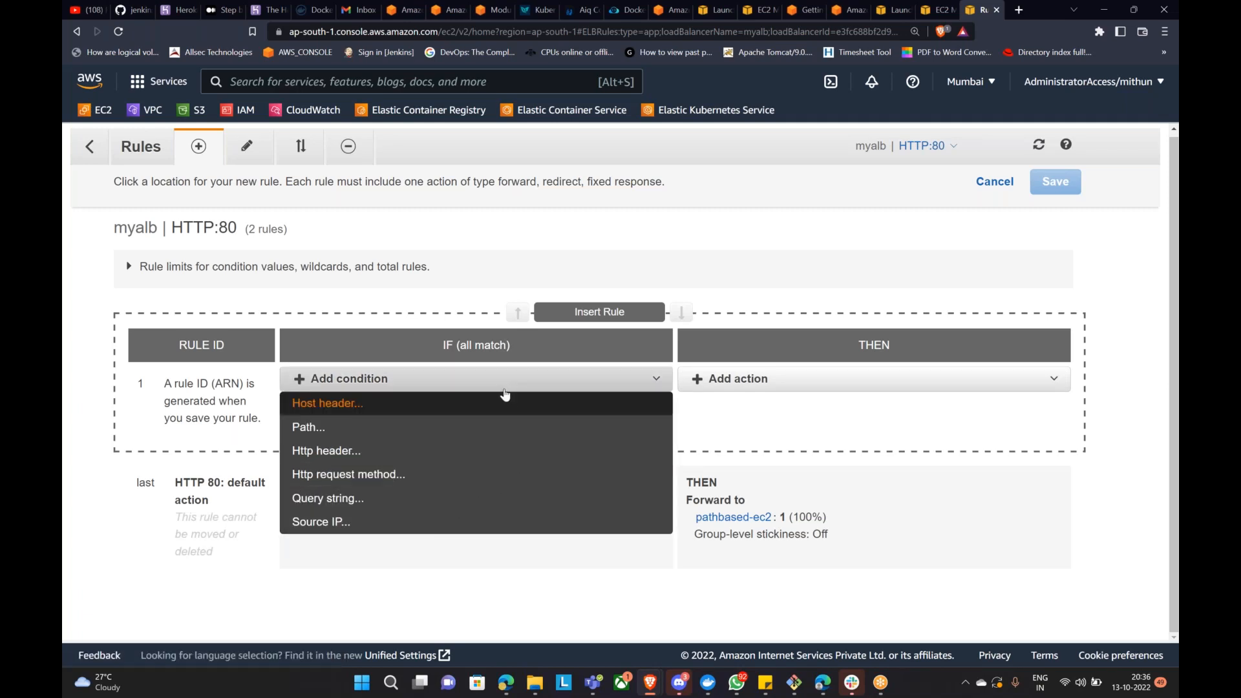
{"action": "left_click", "coordinate": [444, 522]}
{"action": "left_click", "coordinate": [371, 415]}
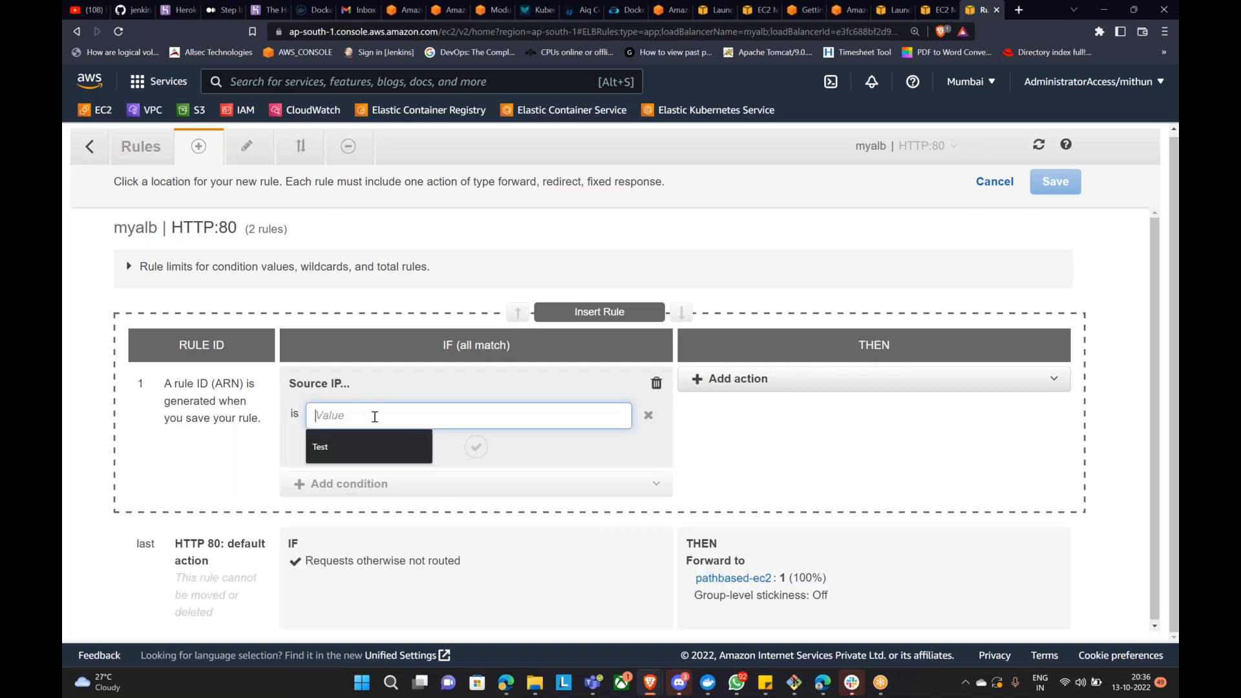
{"action": "left_click", "coordinate": [710, 380]}
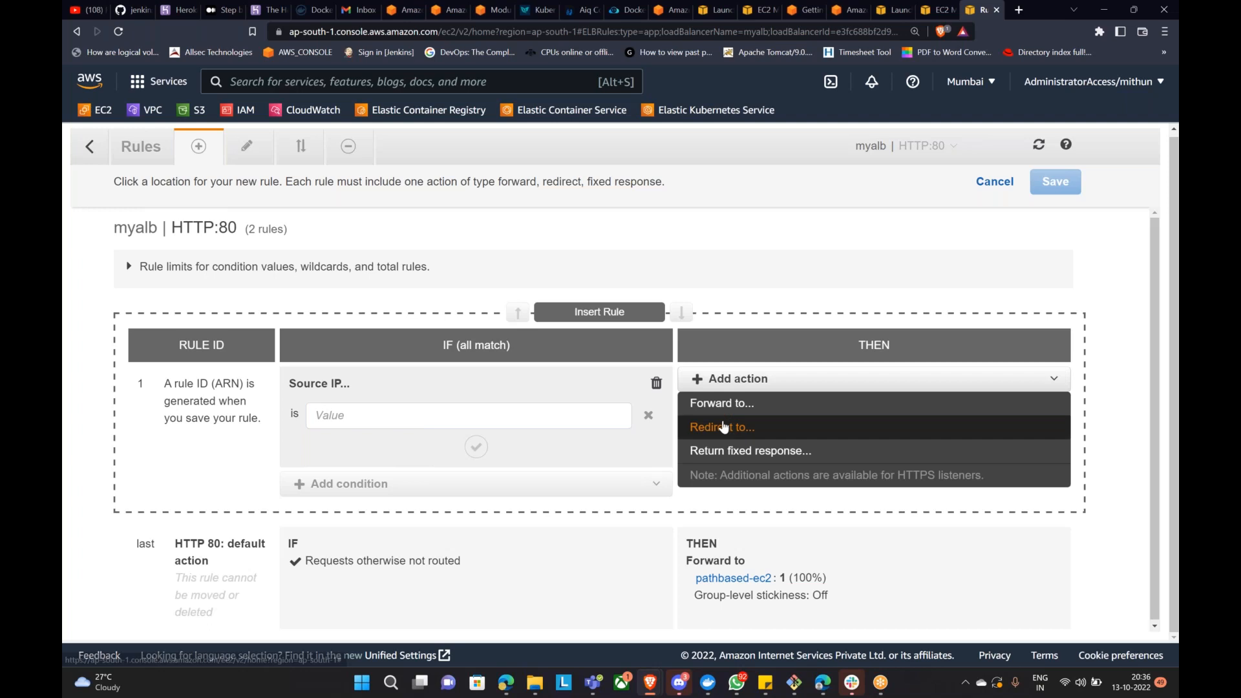
{"action": "left_click", "coordinate": [564, 415]}
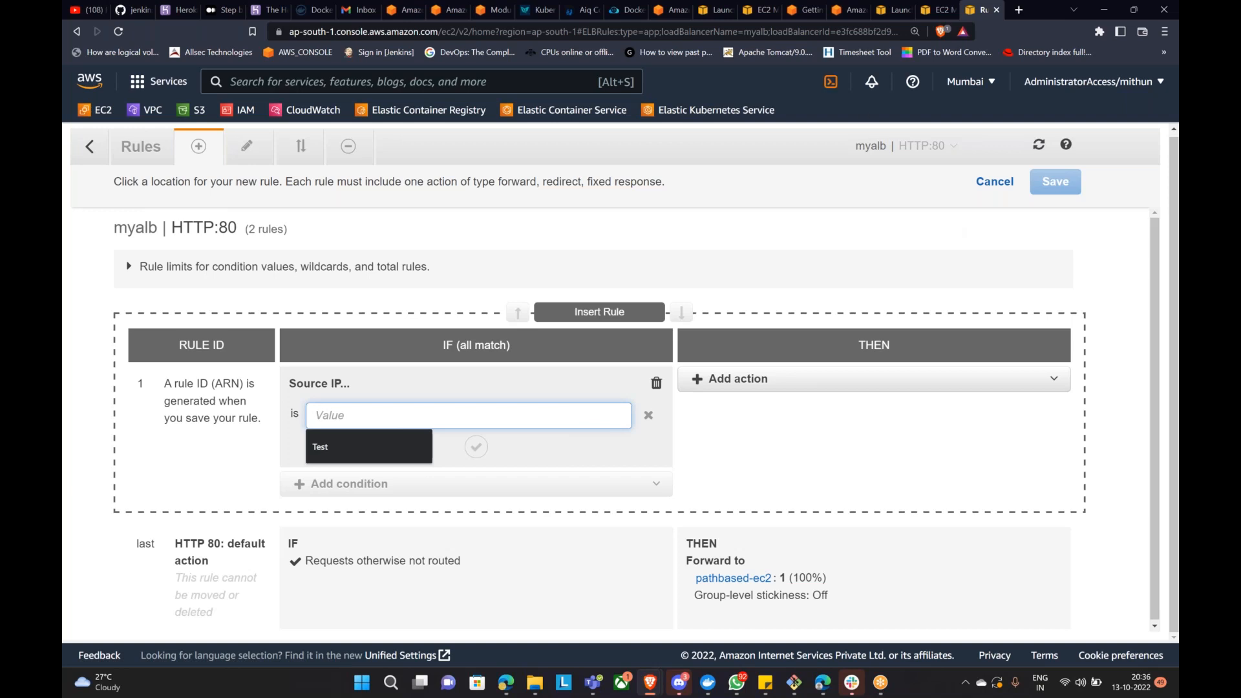
{"action": "left_click", "coordinate": [904, 7]}
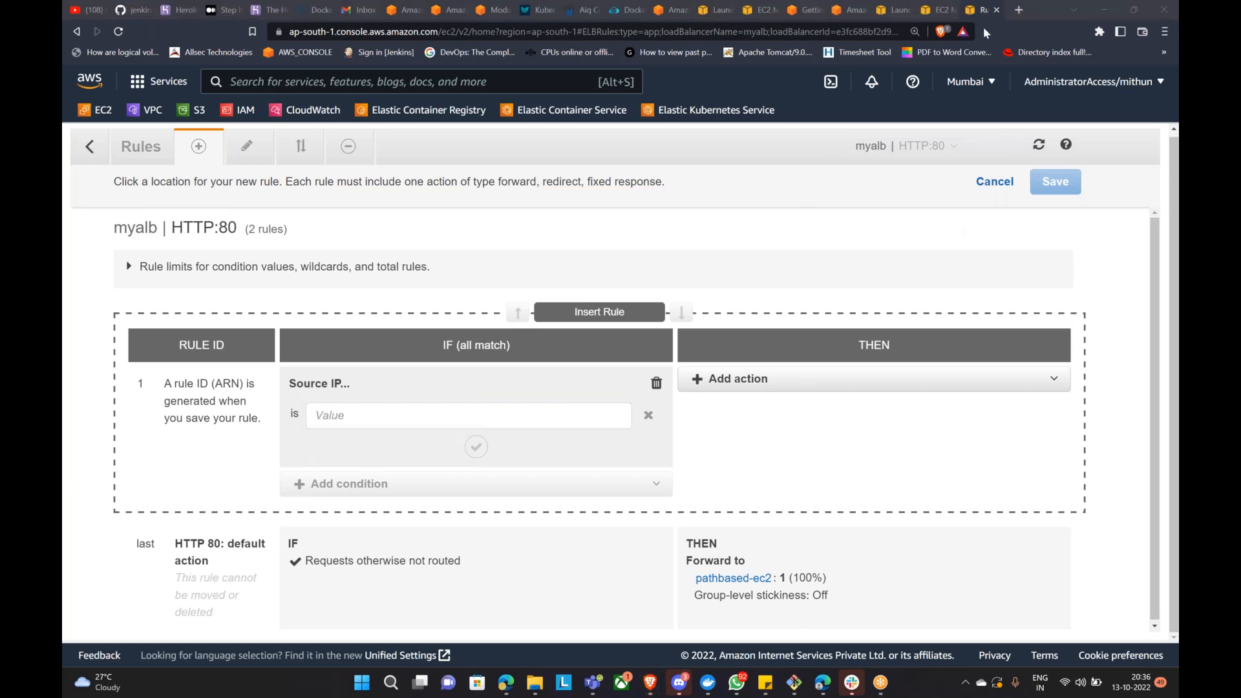
Step: Find the machine's public IP with a 'what is my ip address' search, then return to the launch tab
{"action": "left_click", "coordinate": [1018, 10]}
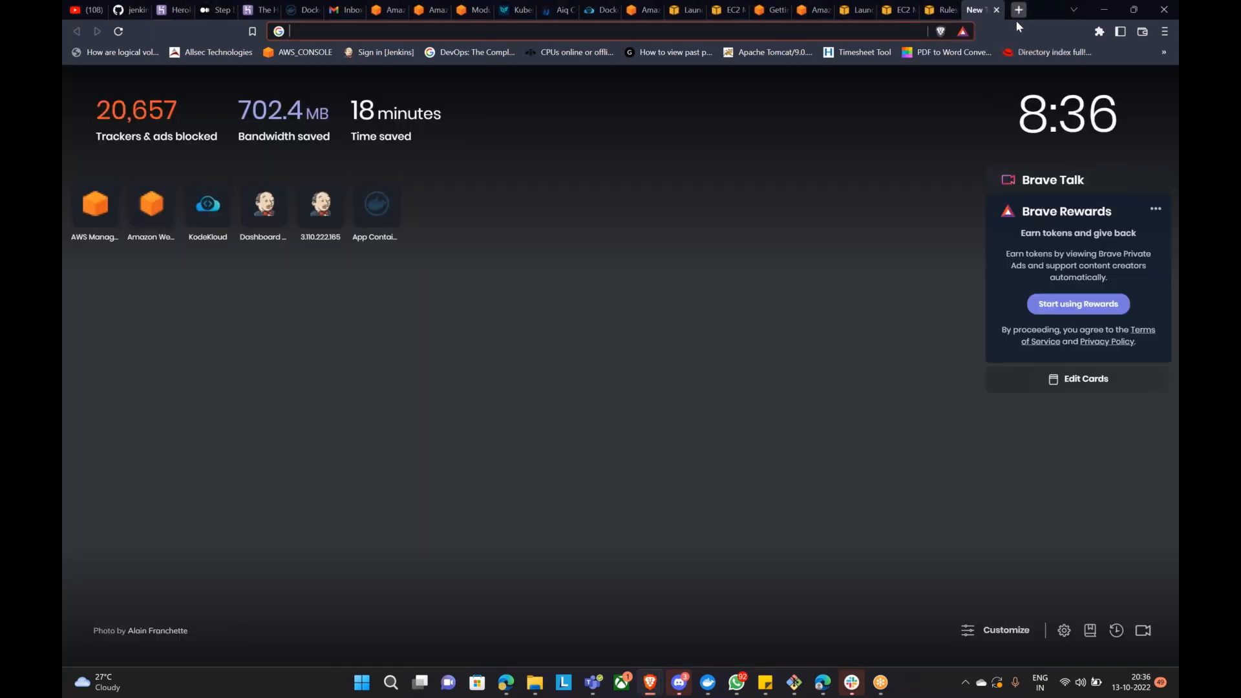
{"action": "type", "text": "what is"}
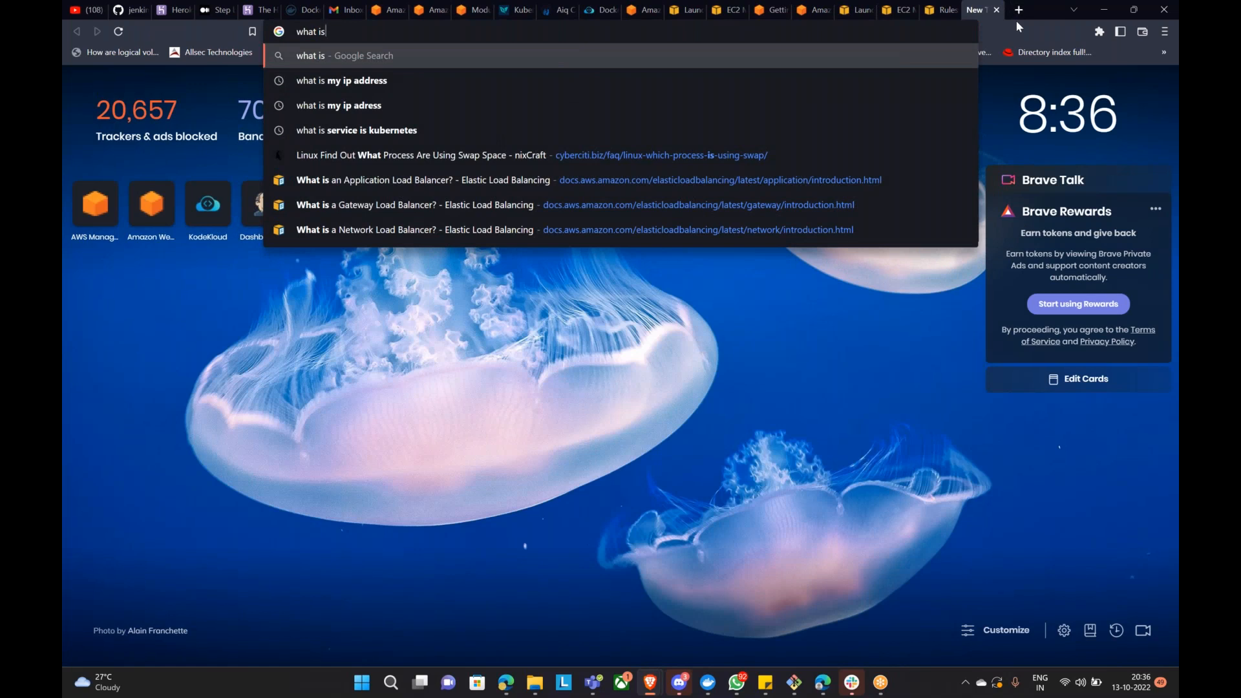
{"action": "key", "text": "Down"}
{"action": "key", "text": "shift+Return"}
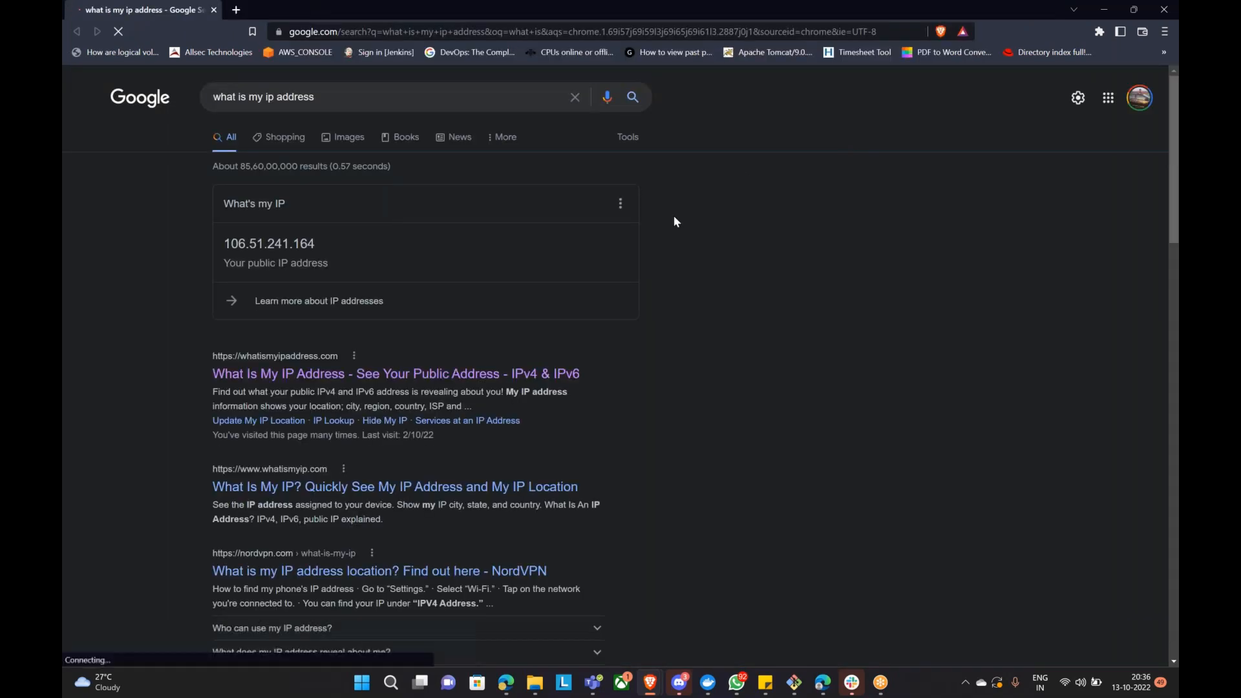
{"action": "left_click_drag", "start_coordinate": [231, 245], "coordinate": [316, 243]}
{"action": "key", "text": "ctrl+c"}
{"action": "left_click", "coordinate": [227, 245]}
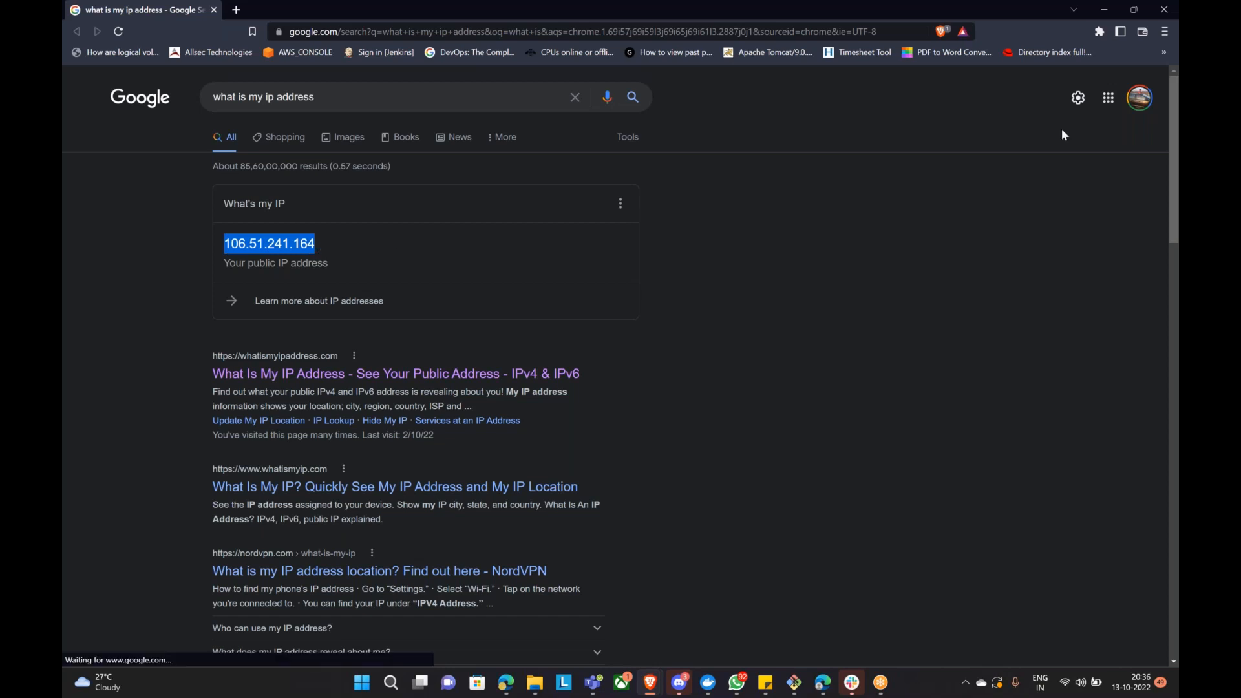
{"action": "left_click", "coordinate": [1104, 10]}
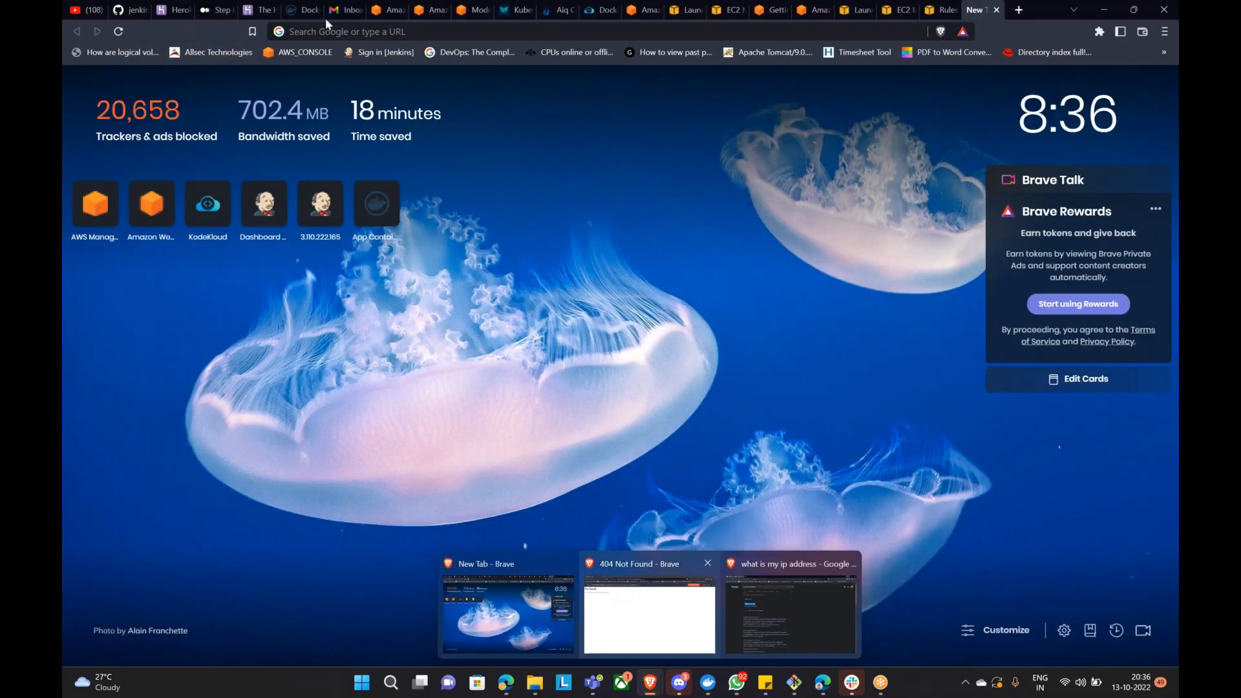
{"action": "left_click", "coordinate": [850, 10]}
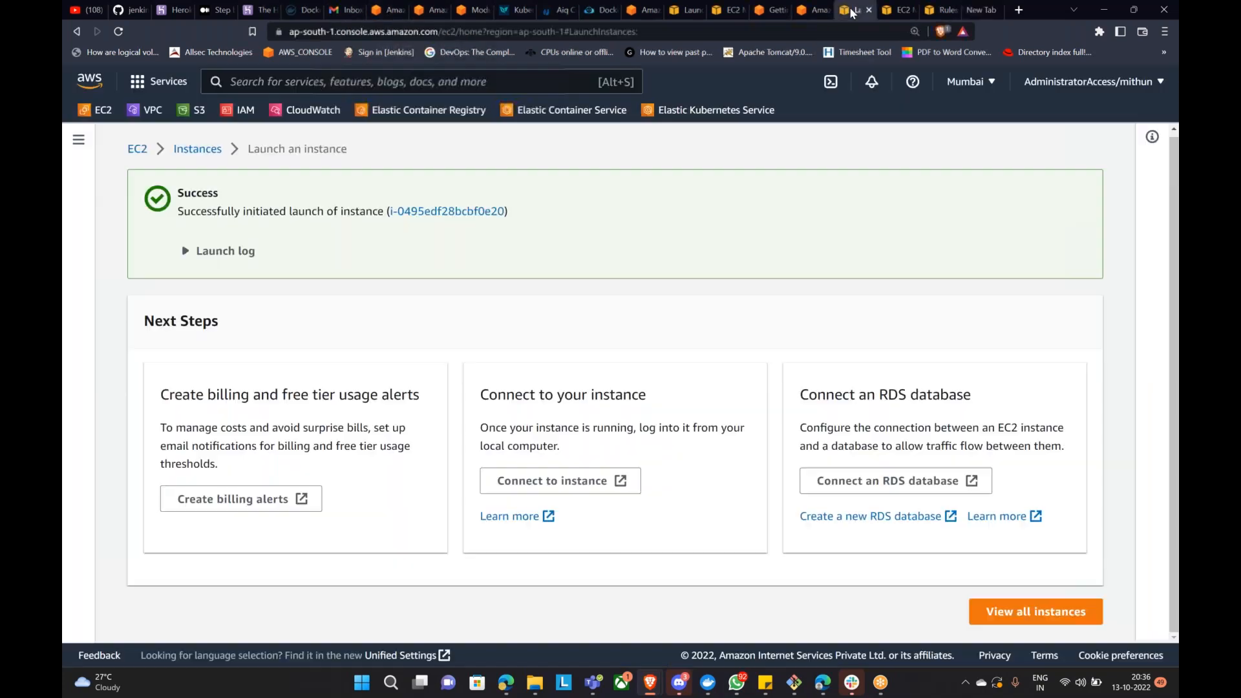
{"action": "left_click", "coordinate": [891, 13]}
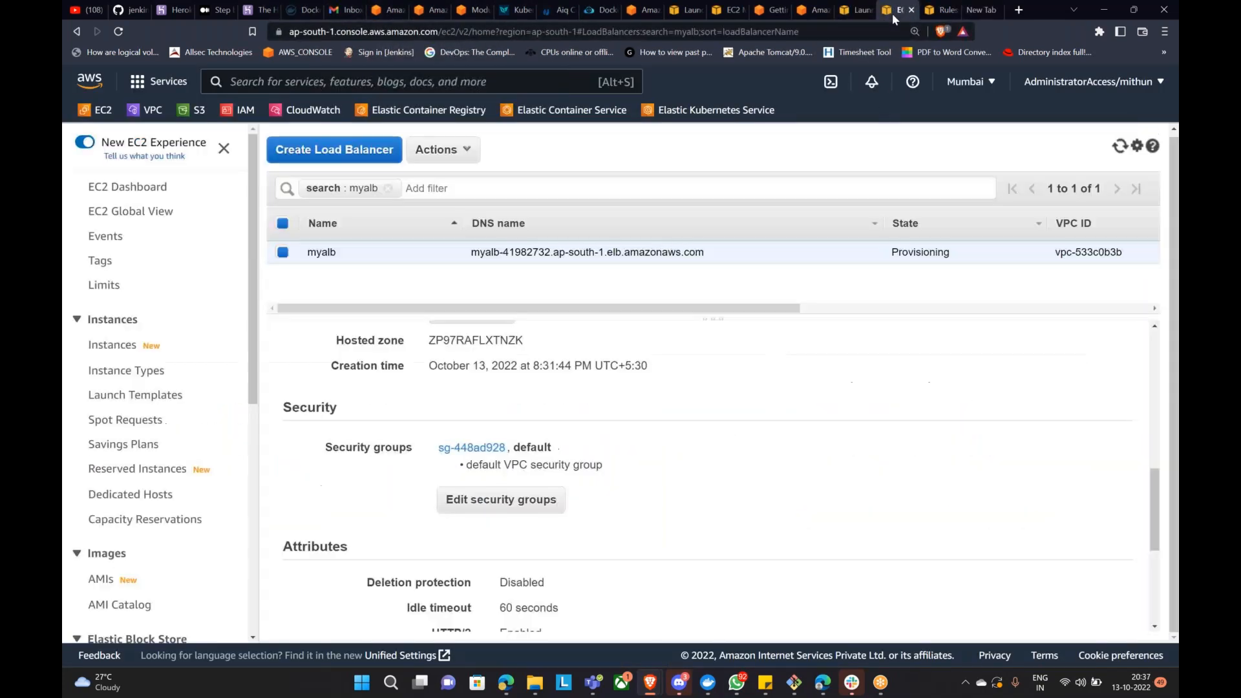
{"action": "left_click", "coordinate": [940, 11]}
{"action": "left_click", "coordinate": [366, 414]}
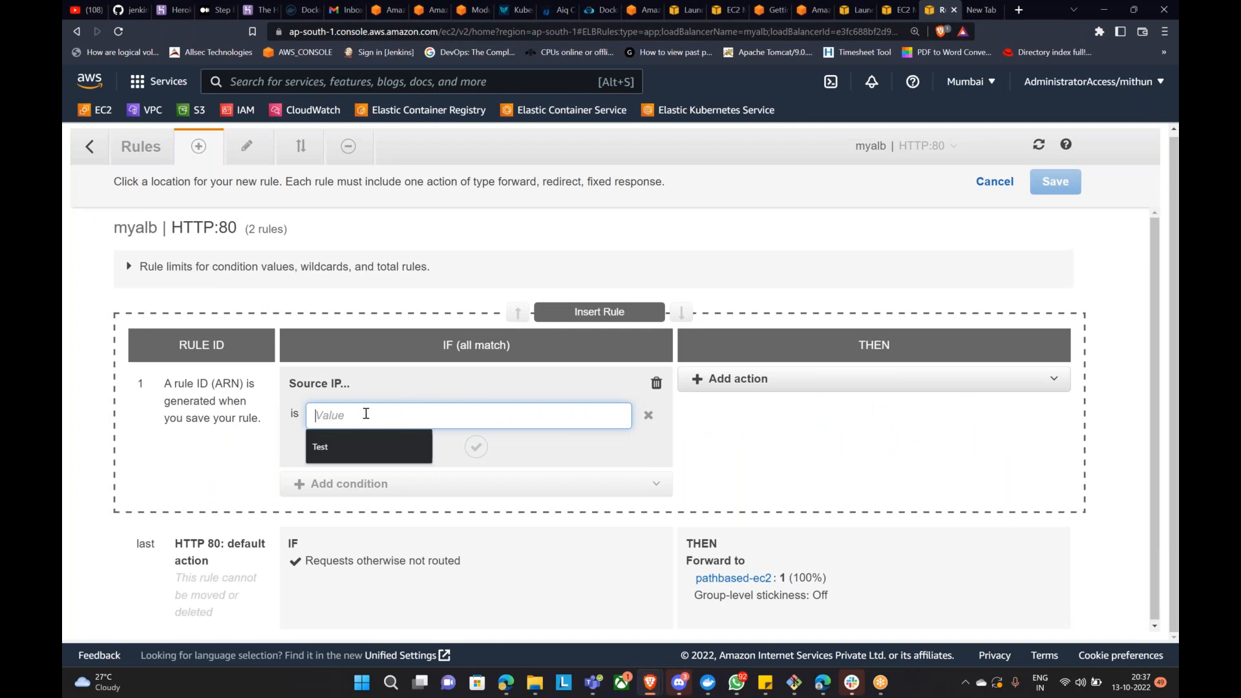
{"action": "key", "text": "ctrl+v"}
{"action": "type", "text": "/32"}
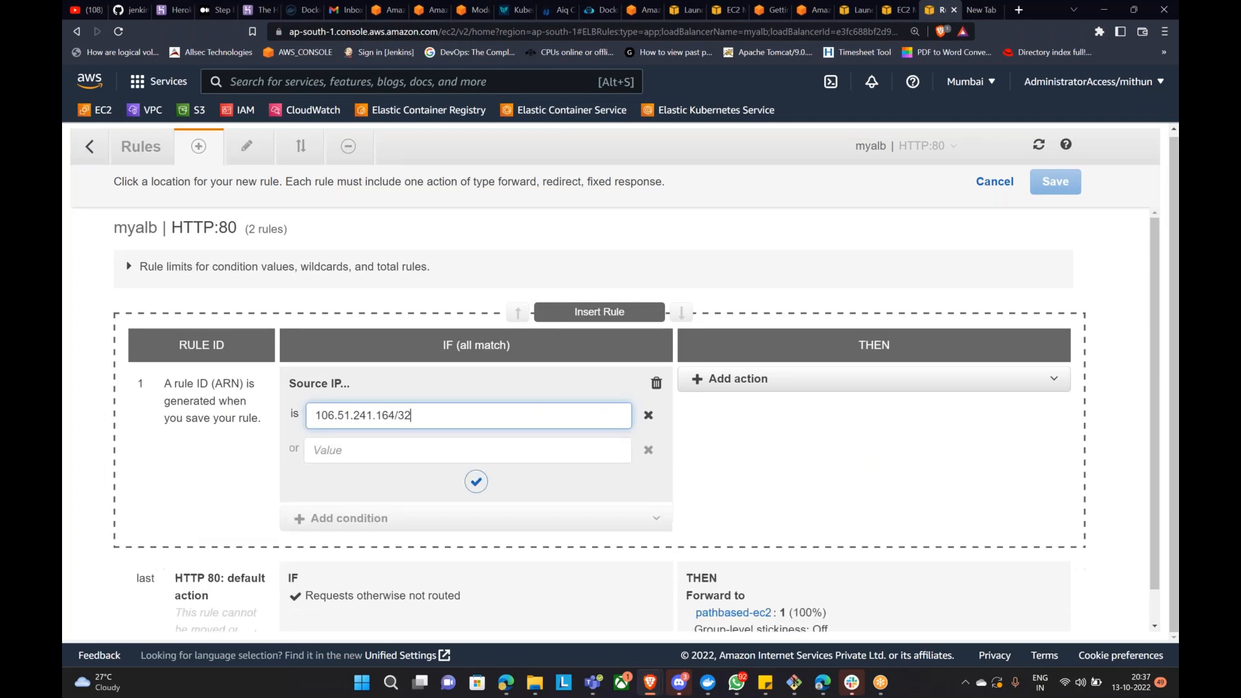
{"action": "left_click", "coordinate": [424, 451]}
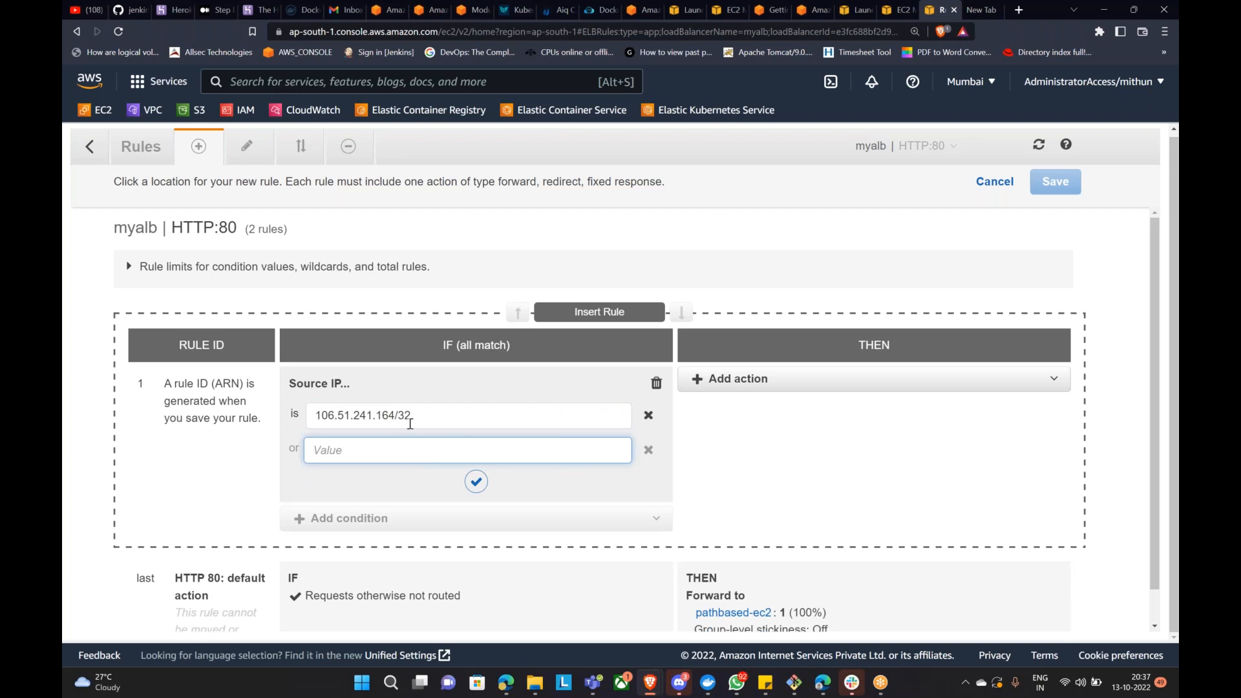
Step: Make the rule return a fixed response with code 420 and content type application/json
{"action": "left_click", "coordinate": [771, 386]}
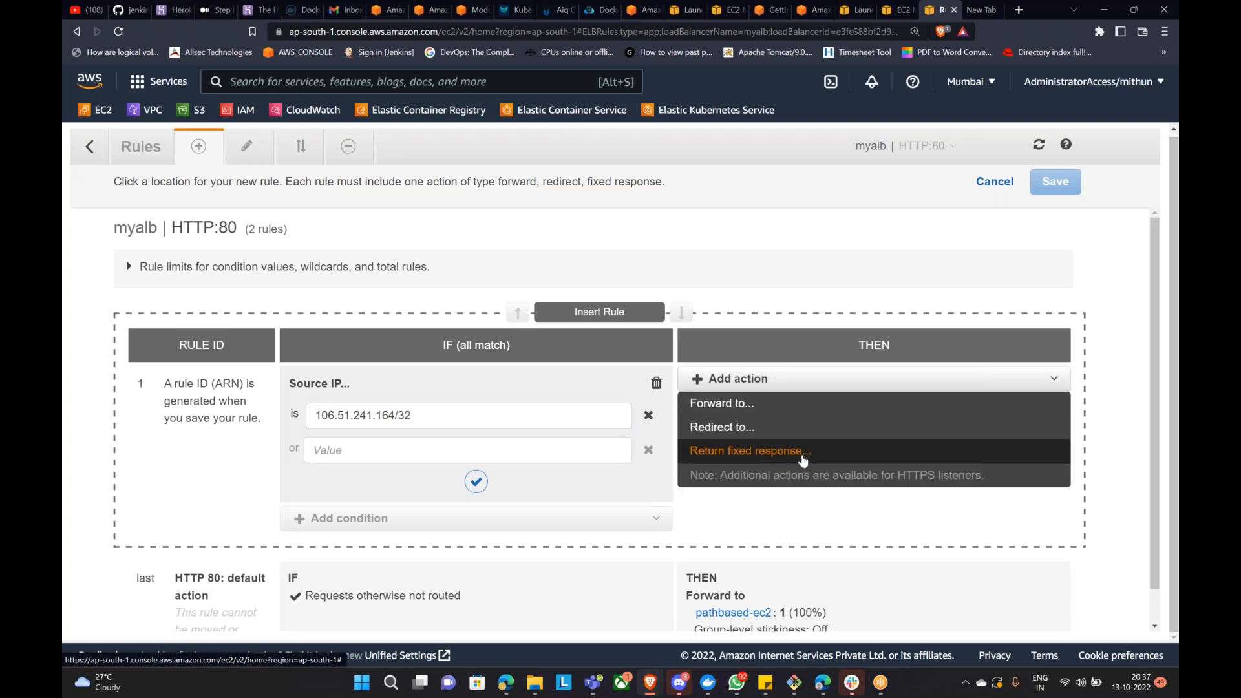
{"action": "left_click", "coordinate": [802, 451]}
{"action": "scroll", "coordinate": [813, 462], "scroll_direction": "down", "scroll_amount": 2}
{"action": "left_click", "coordinate": [724, 298]}
{"action": "left_click_drag", "start_coordinate": [726, 297], "coordinate": [683, 301]}
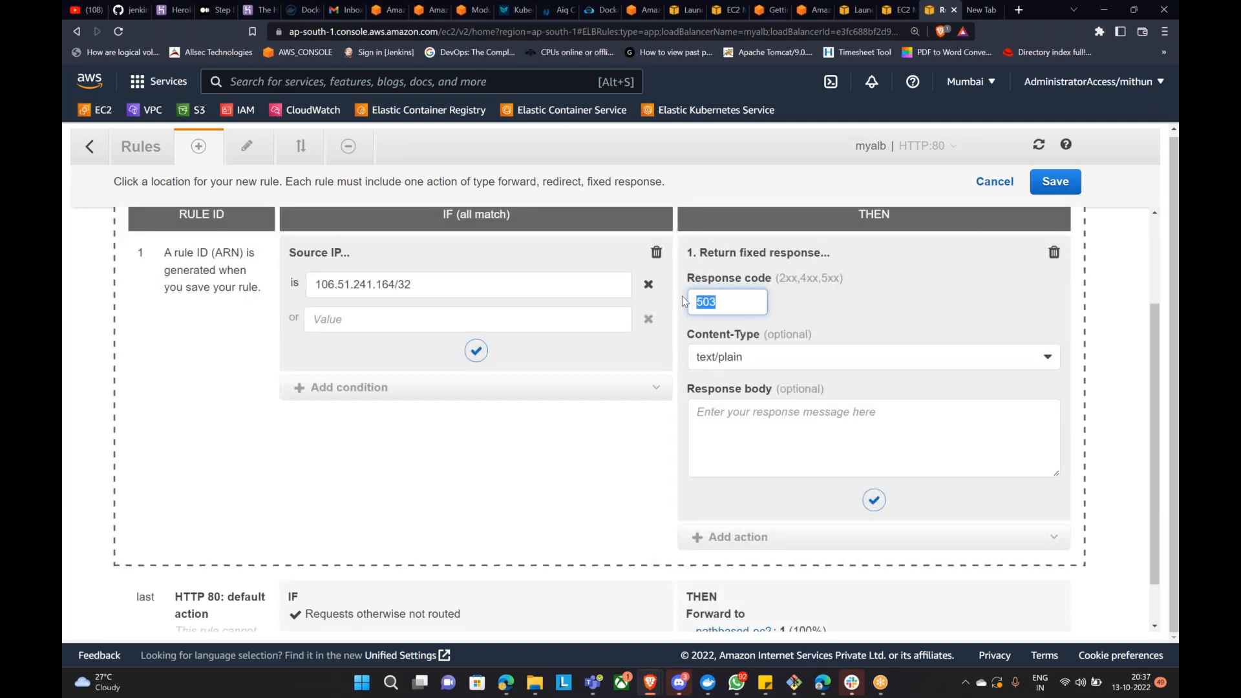
{"action": "type", "text": "420"}
{"action": "left_click", "coordinate": [828, 366]}
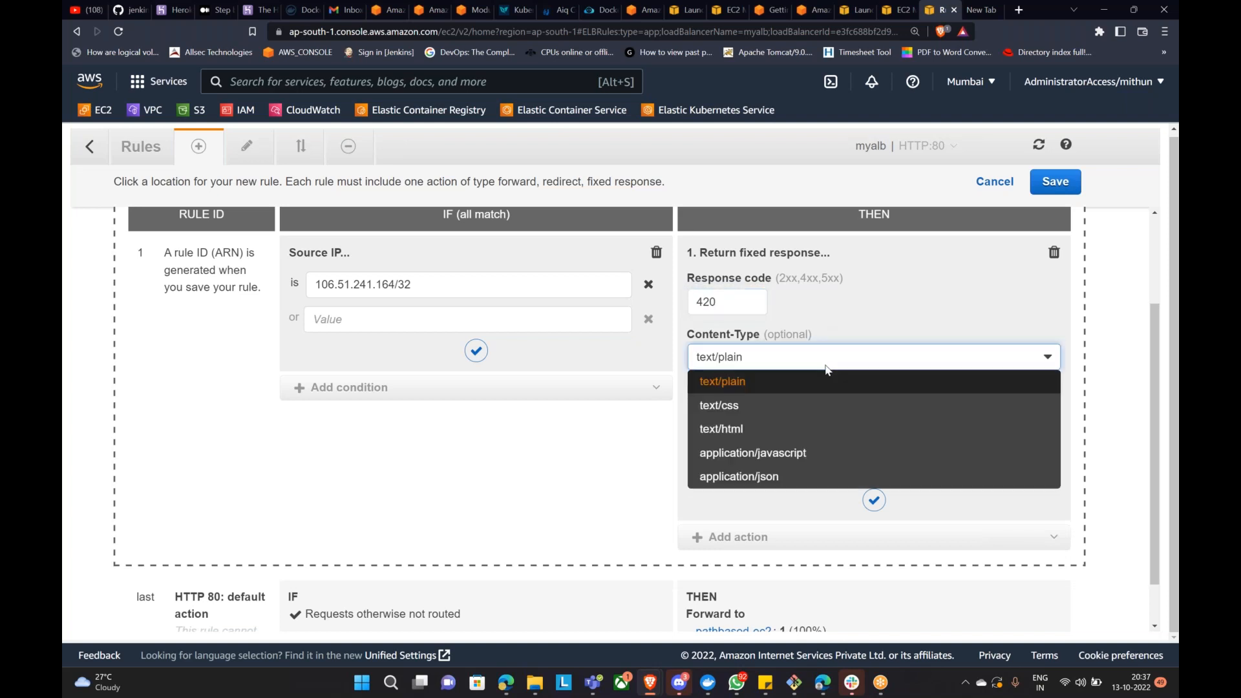
{"action": "left_click", "coordinate": [850, 478]}
Step: Write the response body 'You are not authorized to browse this webpage'
{"action": "left_click", "coordinate": [884, 468]}
{"action": "type", "text": "Y"}
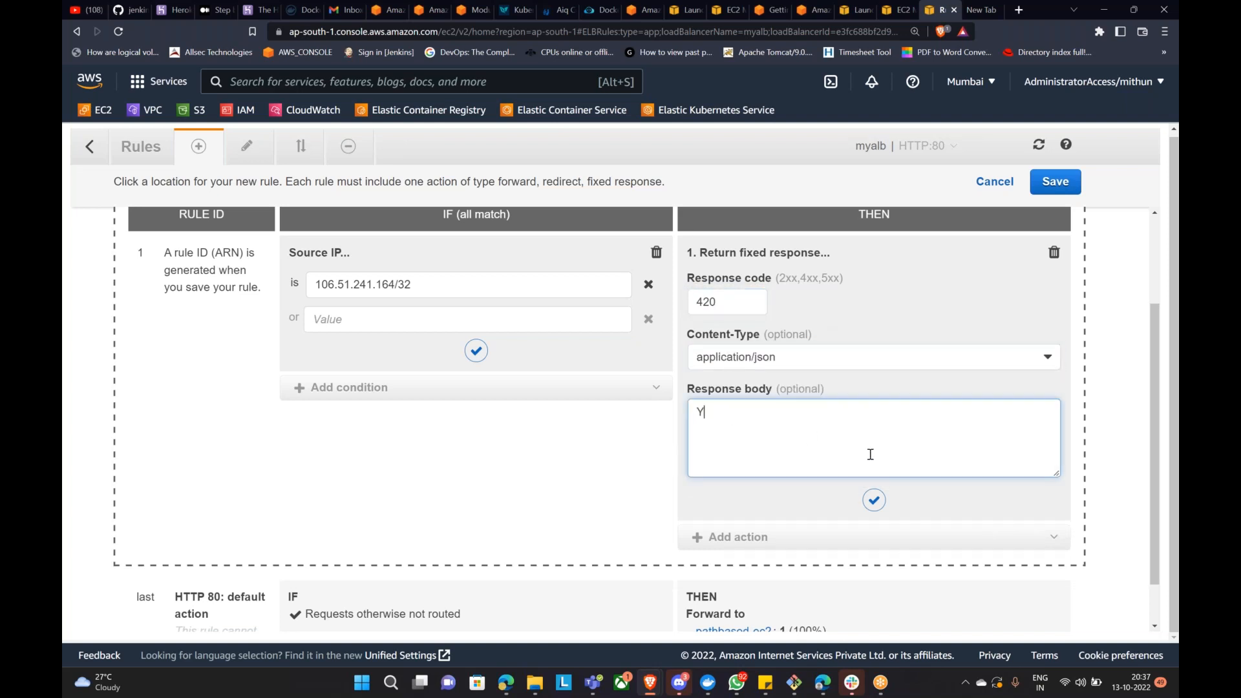
{"action": "type", "text": "ou aer not authorized"}
{"action": "left_click", "coordinate": [732, 414]}
{"action": "key", "text": "BackSpace"}
{"action": "type", "text": "r"}
{"action": "key", "text": "BackSpace"}
{"action": "type", "text": "ed to watch trh"}
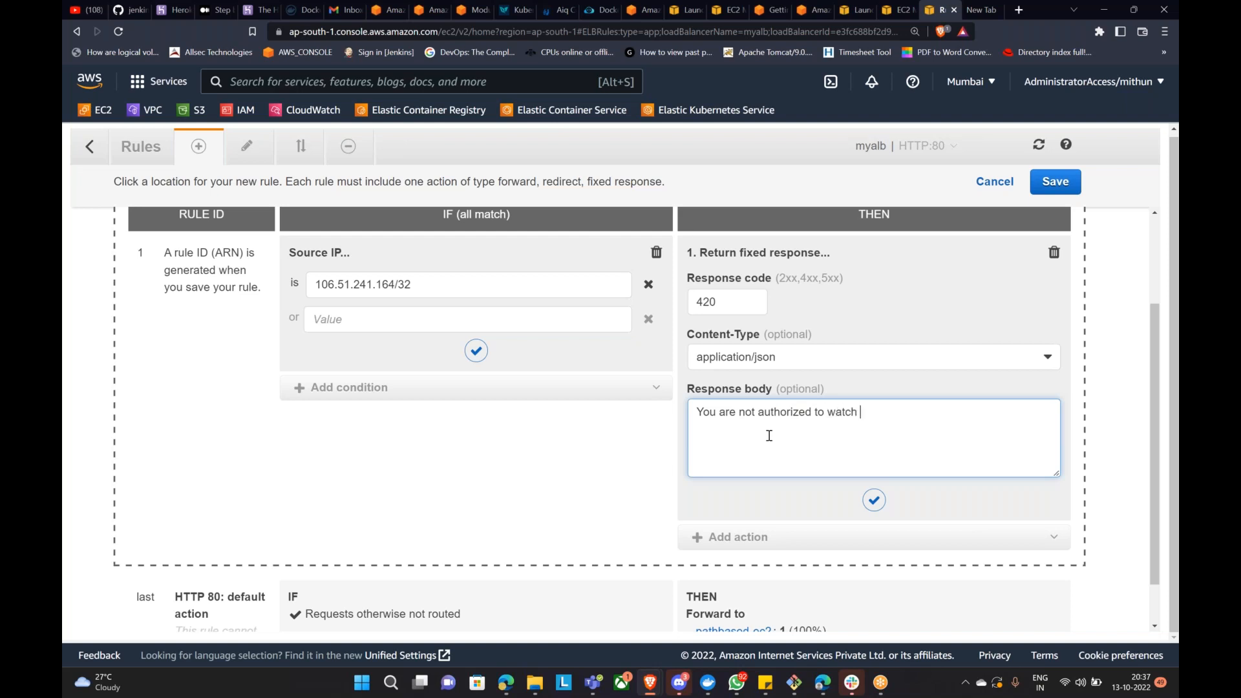
{"action": "key", "text": "BackSpace"}
{"action": "key", "text": "BackSpace"}
{"action": "type", "text": "hi"}
{"action": "key", "text": "BackSpace"}
{"action": "key", "text": "BackSpace"}
{"action": "key", "text": "BackSpace"}
{"action": "key", "text": "BackSpace"}
{"action": "type", "text": "broeswse this webpage"}
Step: Confirm the fixed response action and Source IP condition, and save the new rule
{"action": "left_click", "coordinate": [872, 500]}
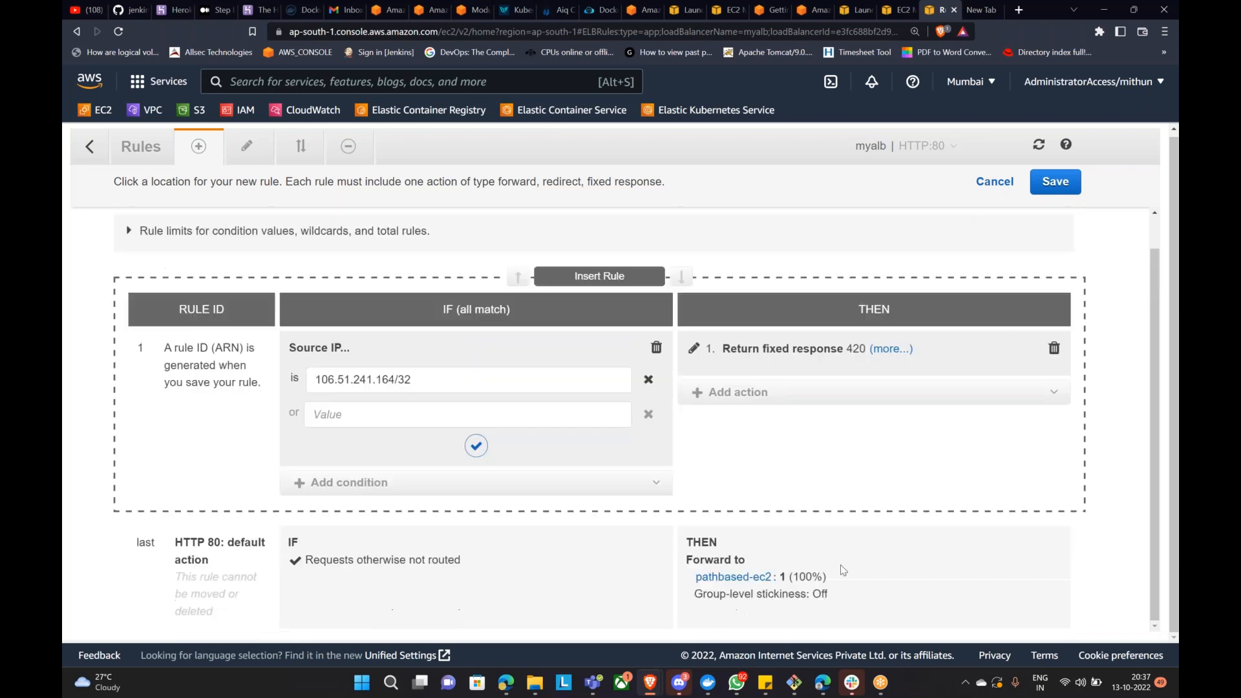
{"action": "left_click", "coordinate": [477, 446]}
{"action": "left_click", "coordinate": [1054, 182]}
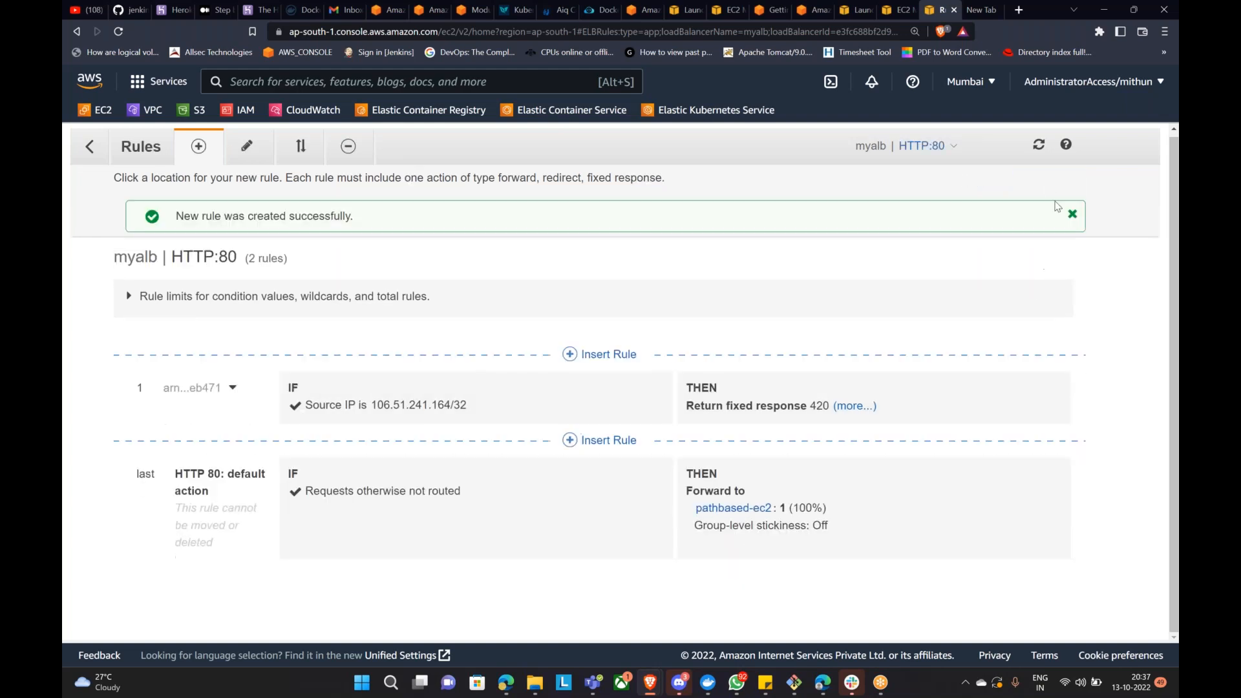
{"action": "mouse_move", "coordinate": [650, 682]}
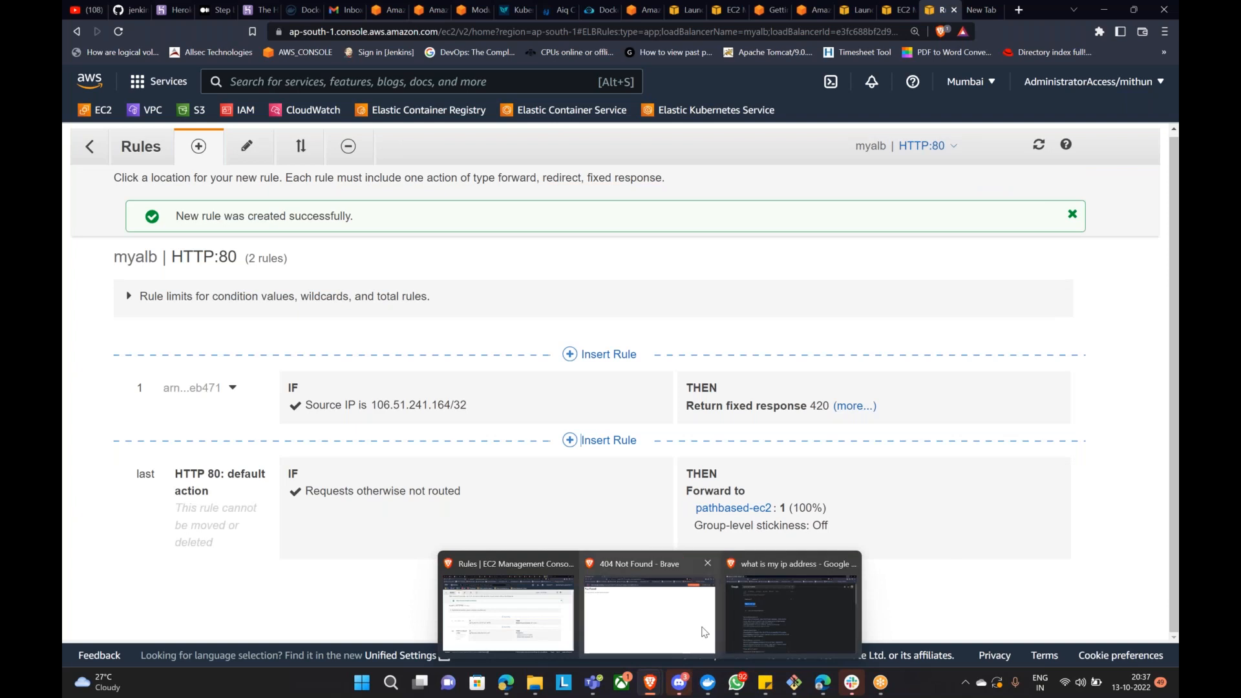
{"action": "left_click", "coordinate": [701, 630]}
Step: Remove /orange from the URL and load myalb's root address to see the Welcome Guys page
{"action": "left_click_drag", "start_coordinate": [547, 32], "coordinate": [678, 50]}
{"action": "key", "text": "BackSpace"}
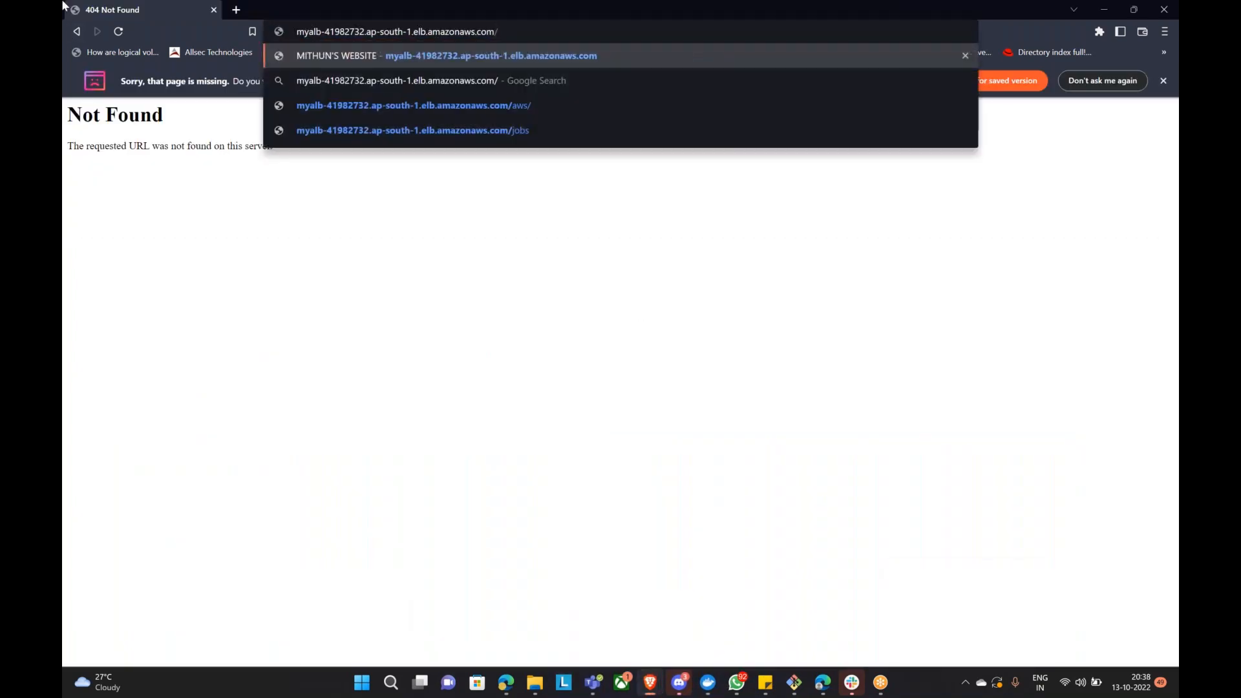
{"action": "left_click", "coordinate": [120, 33]}
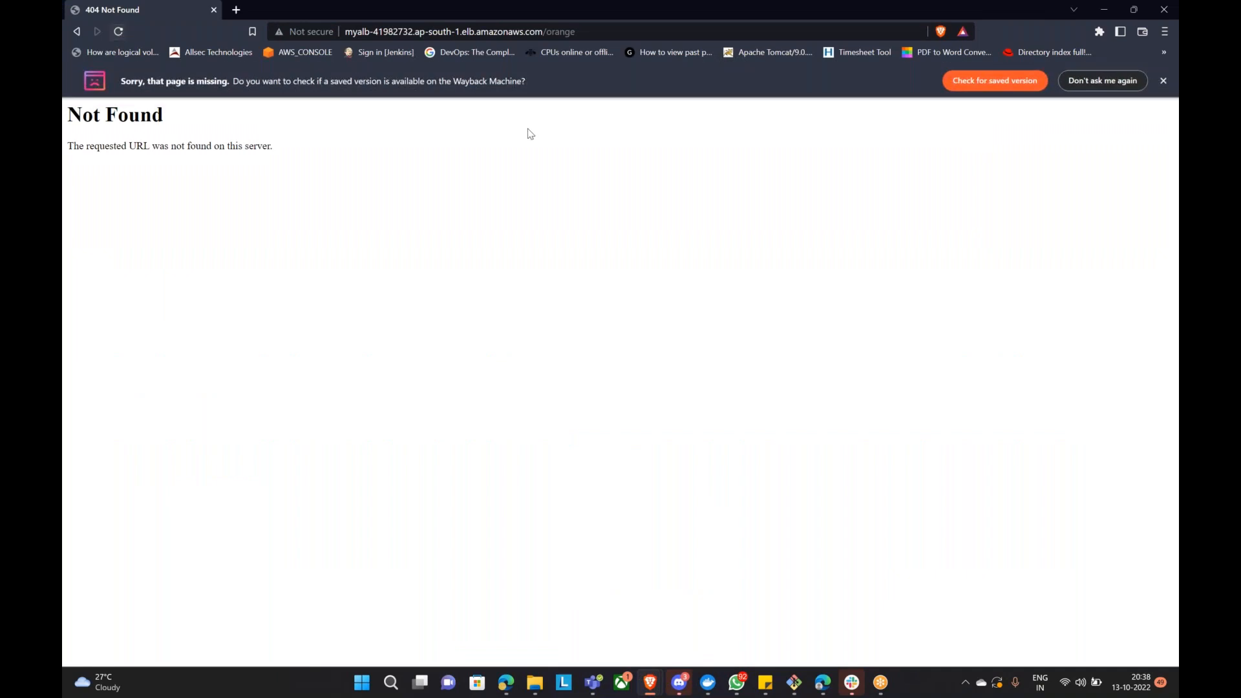
{"action": "left_click_drag", "start_coordinate": [546, 32], "coordinate": [632, 55]}
{"action": "key", "text": "BackSpace"}
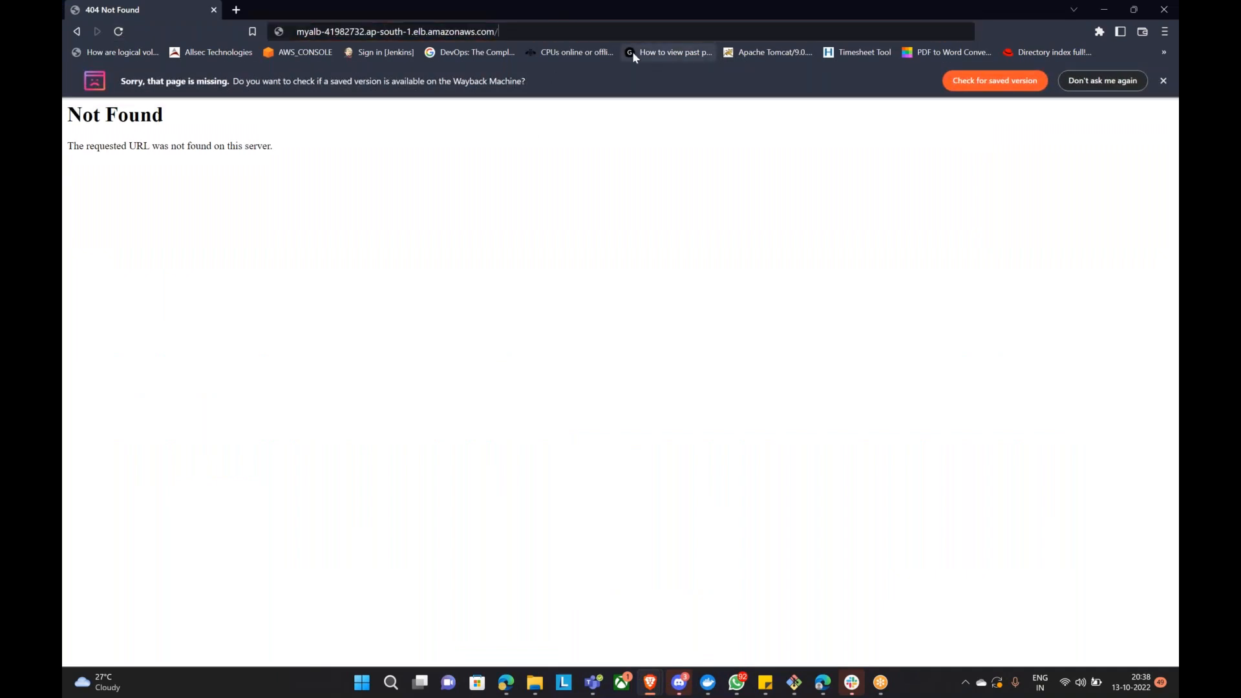
{"action": "key", "text": "Return"}
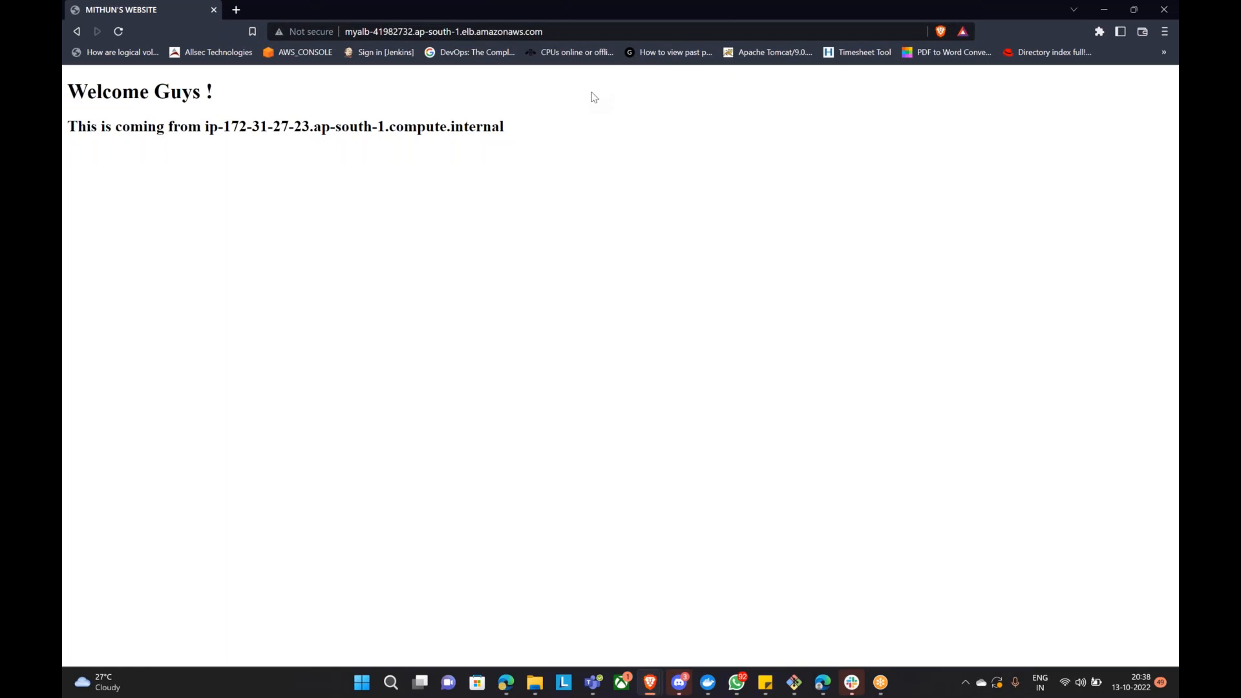
{"action": "left_click", "coordinate": [1103, 9]}
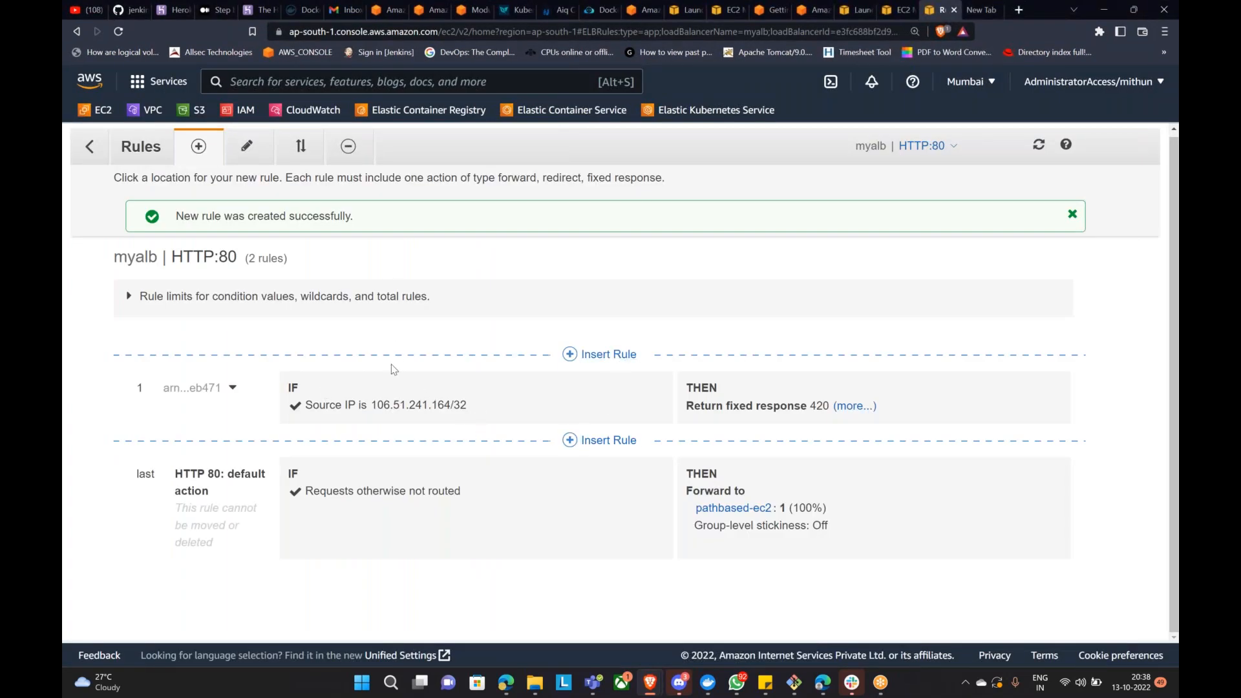
{"action": "left_click", "coordinate": [246, 146]}
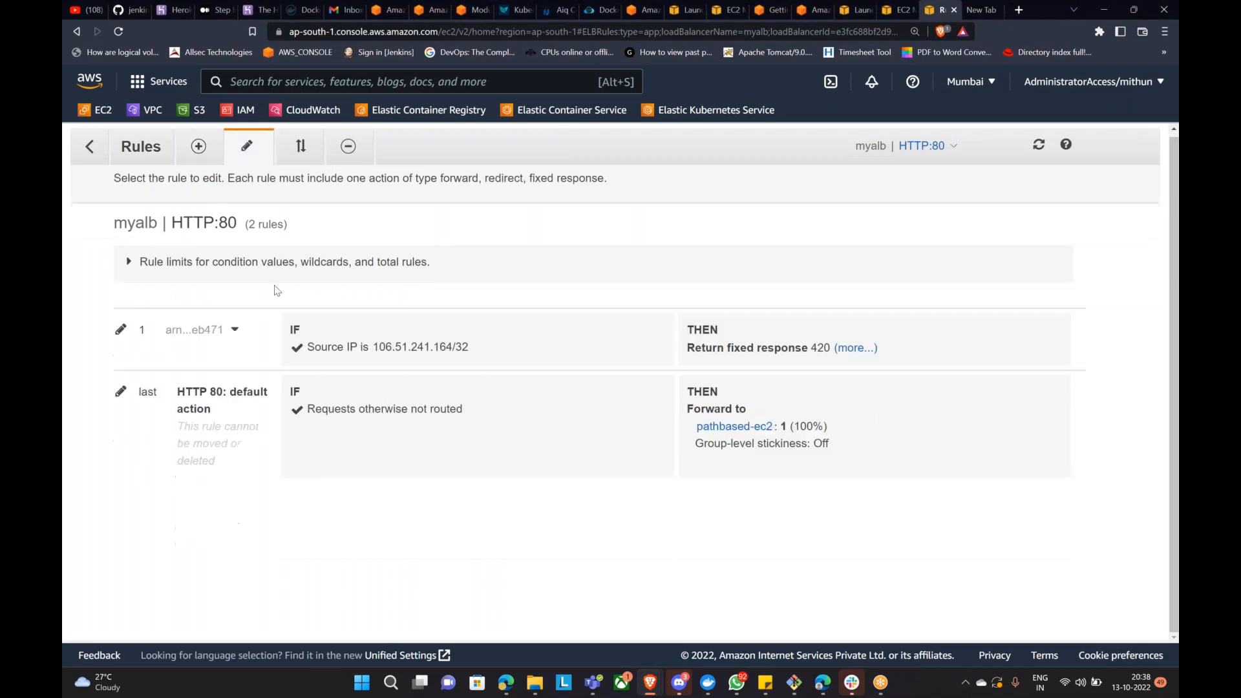
{"action": "left_click", "coordinate": [121, 329]}
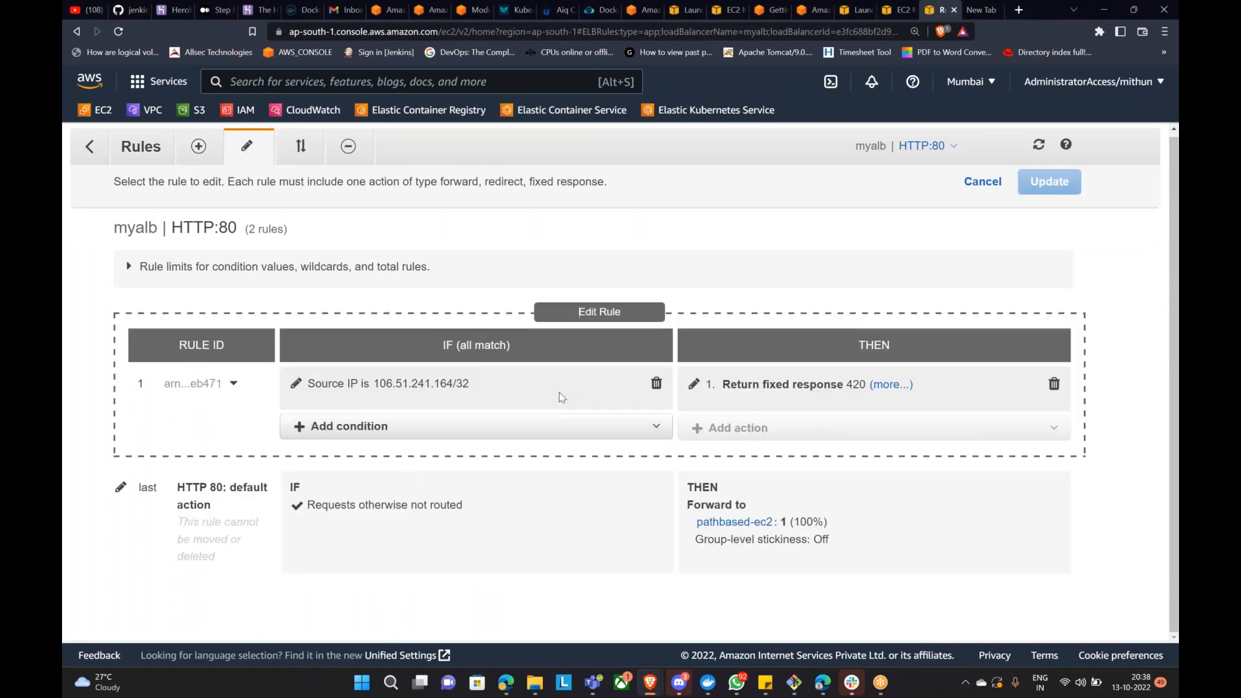
{"action": "left_click", "coordinate": [500, 426]}
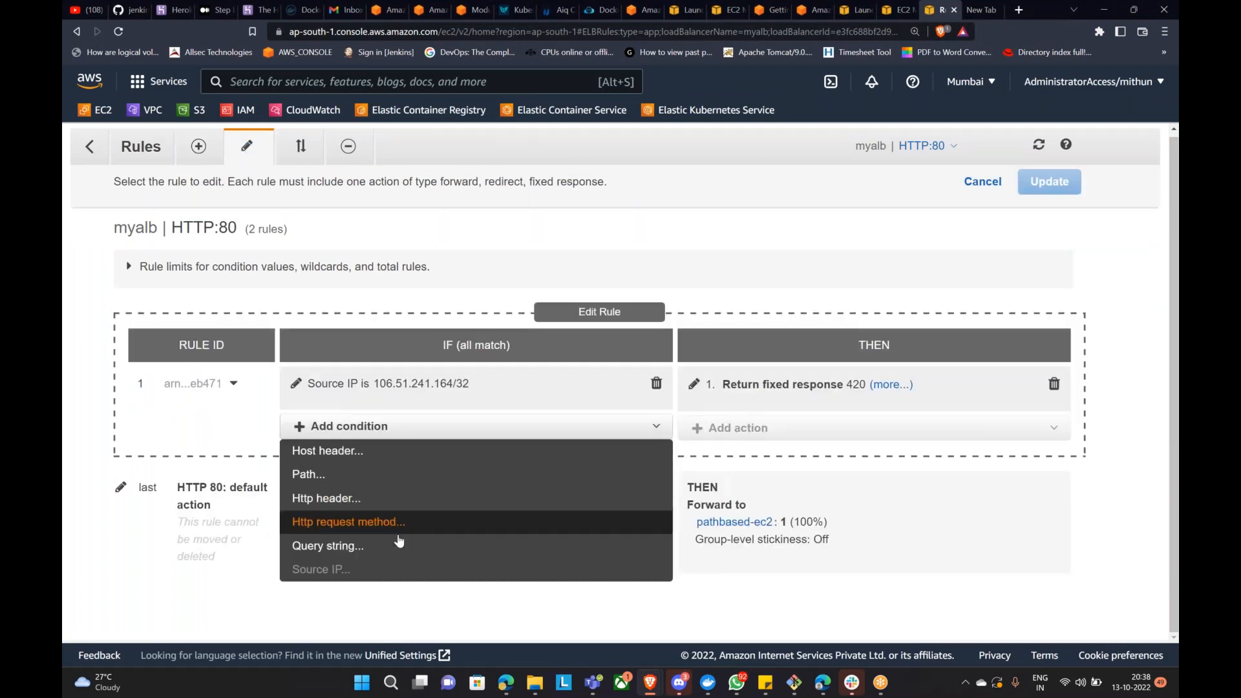
{"action": "left_click", "coordinate": [433, 378]}
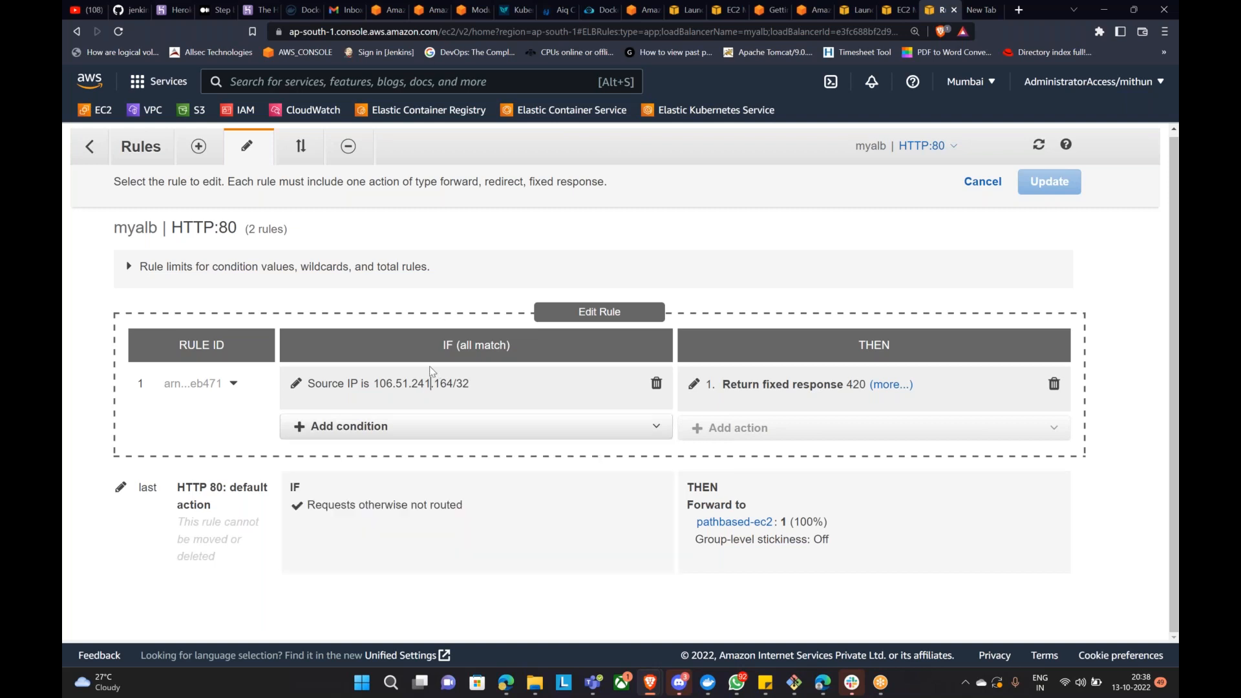
{"action": "left_click", "coordinate": [296, 383]}
{"action": "scroll", "coordinate": [360, 409], "scroll_direction": "down", "scroll_amount": 1}
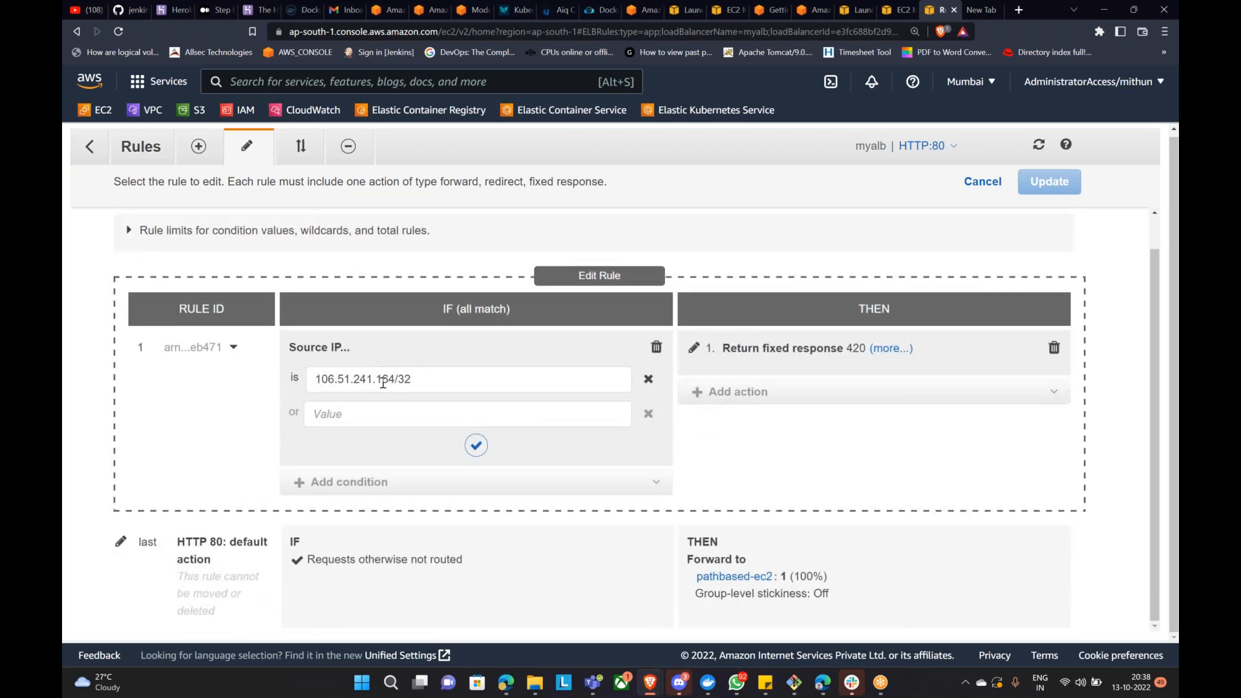
{"action": "left_click", "coordinate": [368, 416]}
{"action": "left_click", "coordinate": [478, 446]}
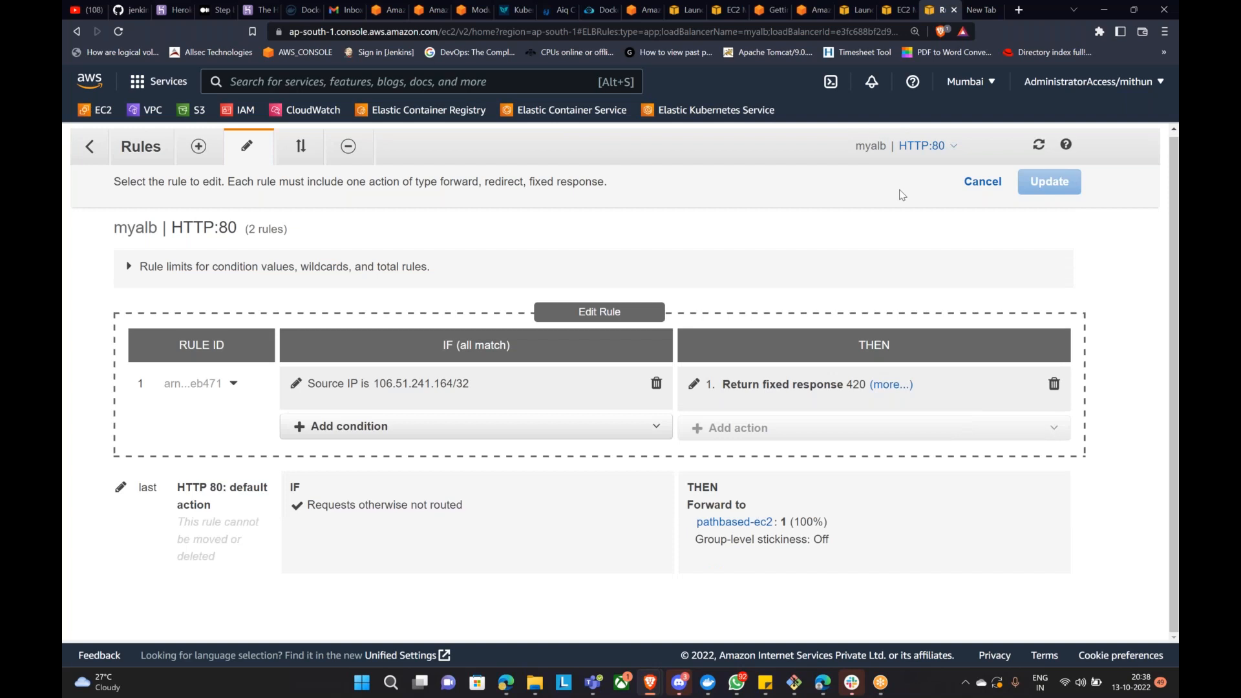
{"action": "mouse_move", "coordinate": [663, 675]}
{"action": "left_click", "coordinate": [679, 630]}
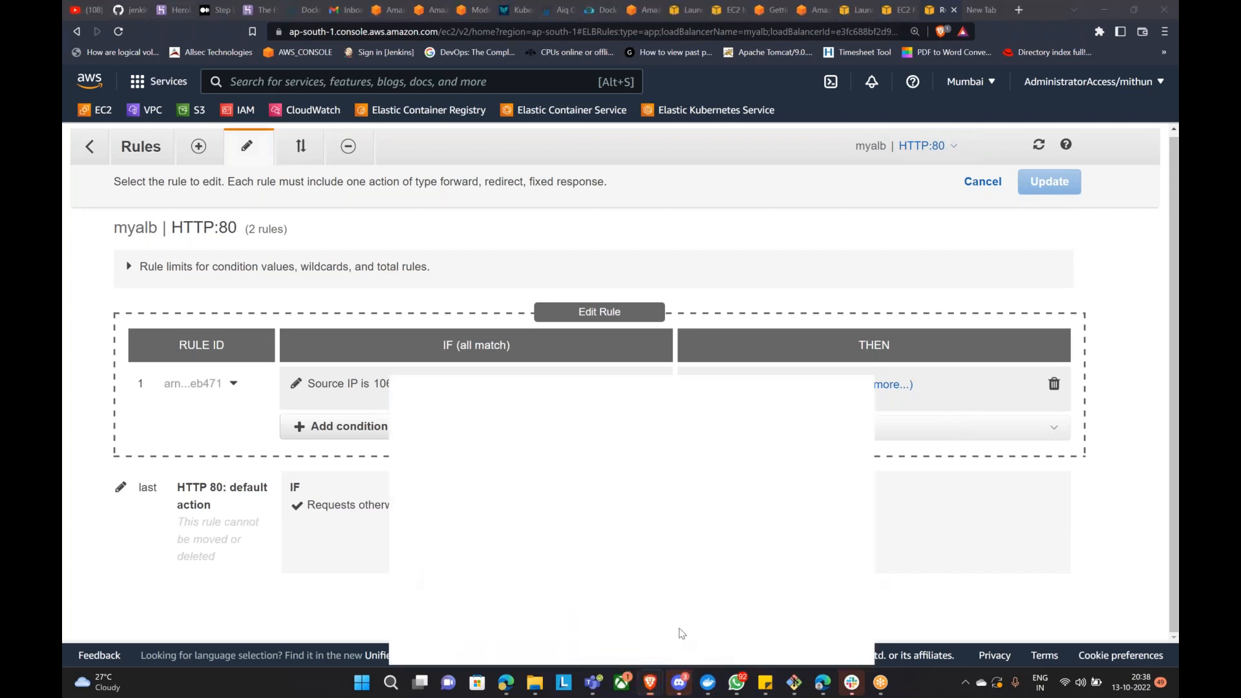
Step: Reload myalb's site and see the 'You are not authorized to browse this webpage' message
{"action": "left_click", "coordinate": [120, 32]}
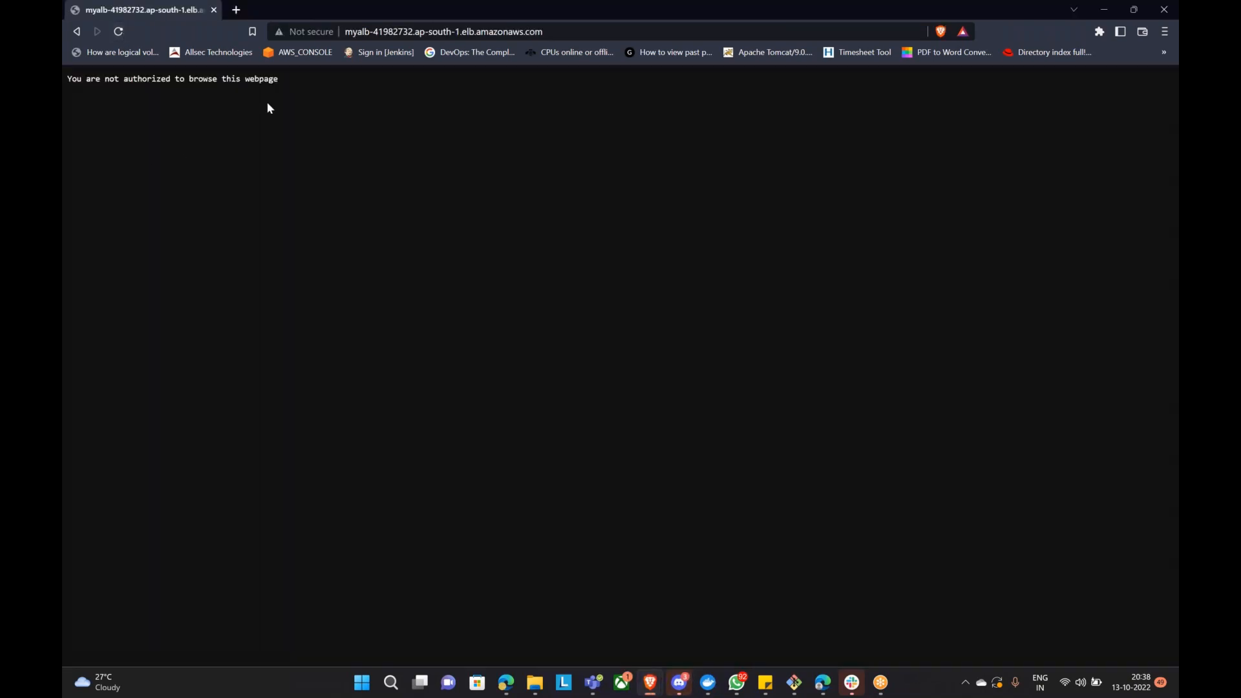
{"action": "left_click_drag", "start_coordinate": [67, 78], "coordinate": [205, 104]}
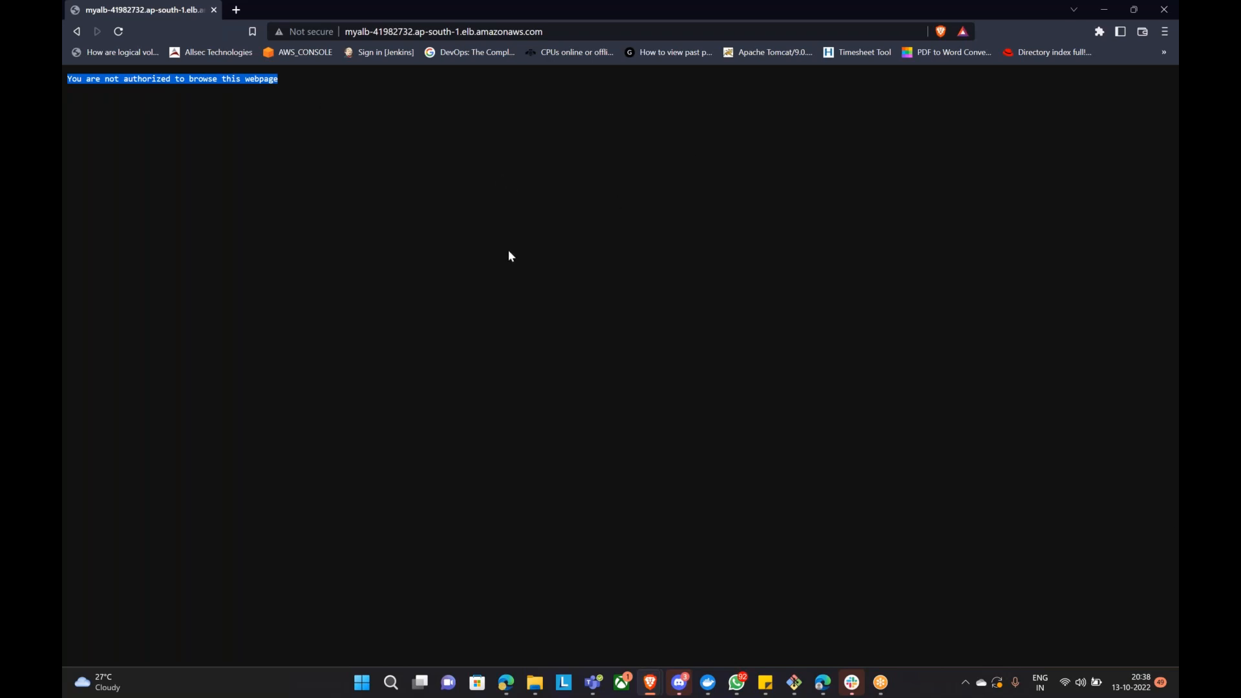
{"action": "left_click", "coordinate": [1104, 10]}
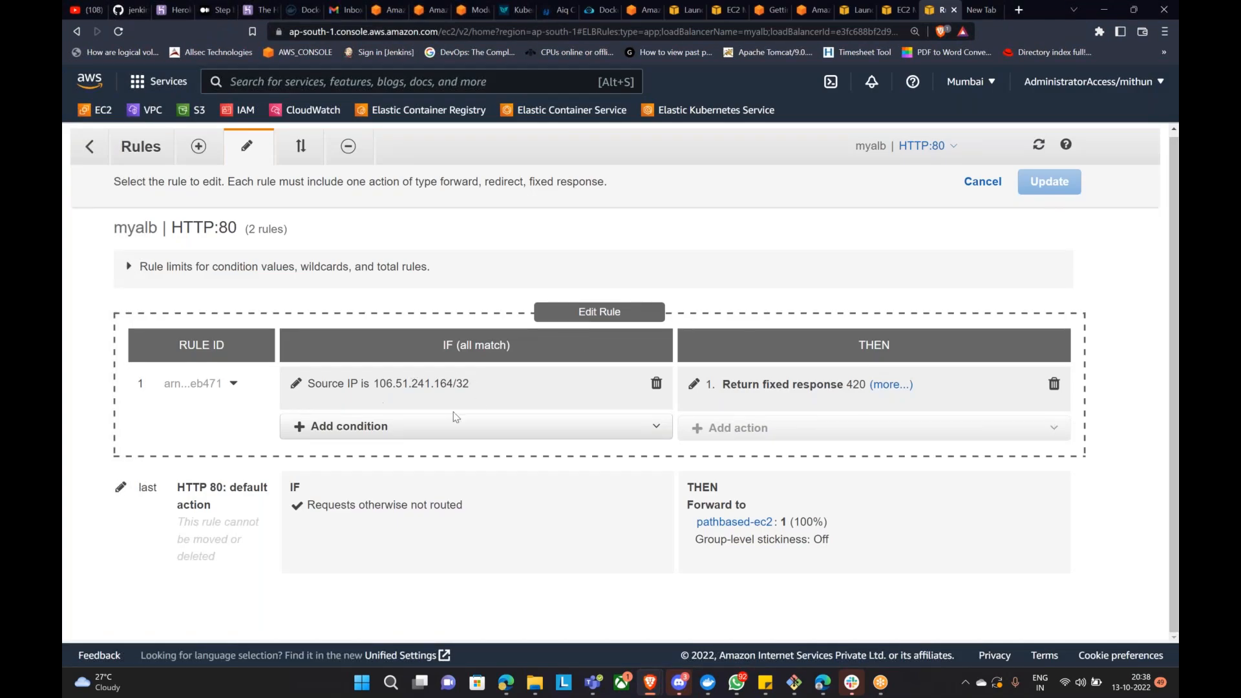
Step: Trial-swap rule 1's Source IP condition for an Http header condition, then cancel the edit
{"action": "left_click", "coordinate": [297, 384]}
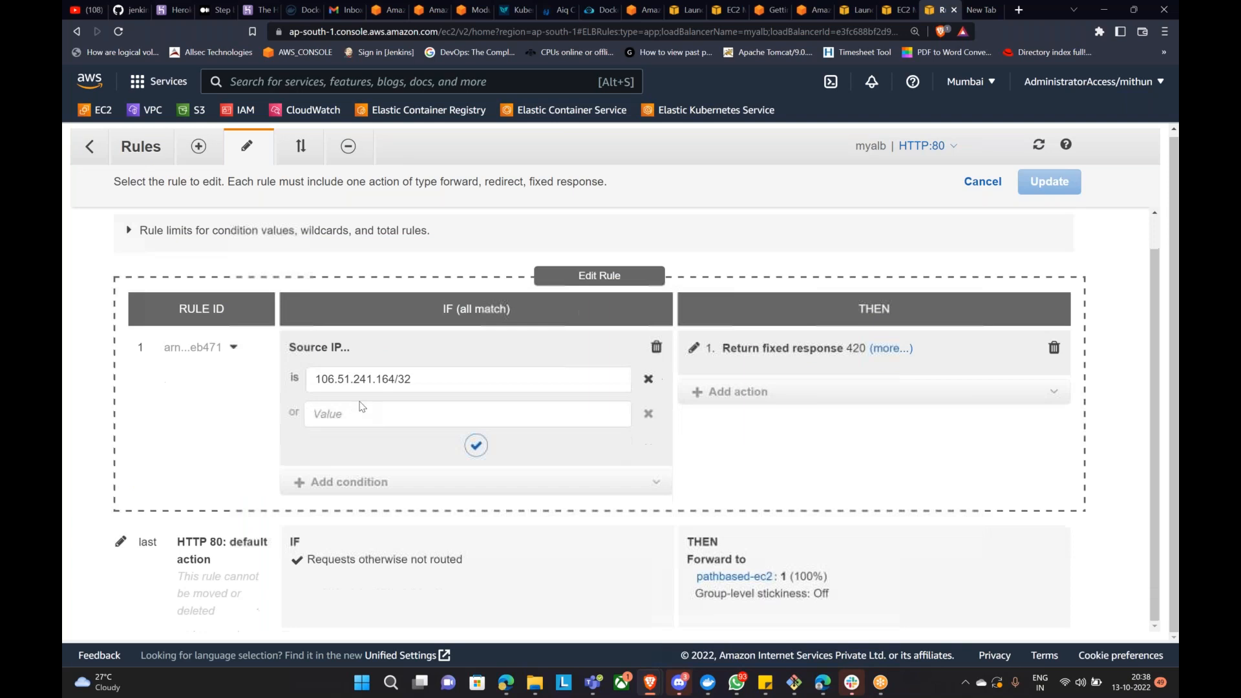
{"action": "left_click", "coordinate": [656, 383]}
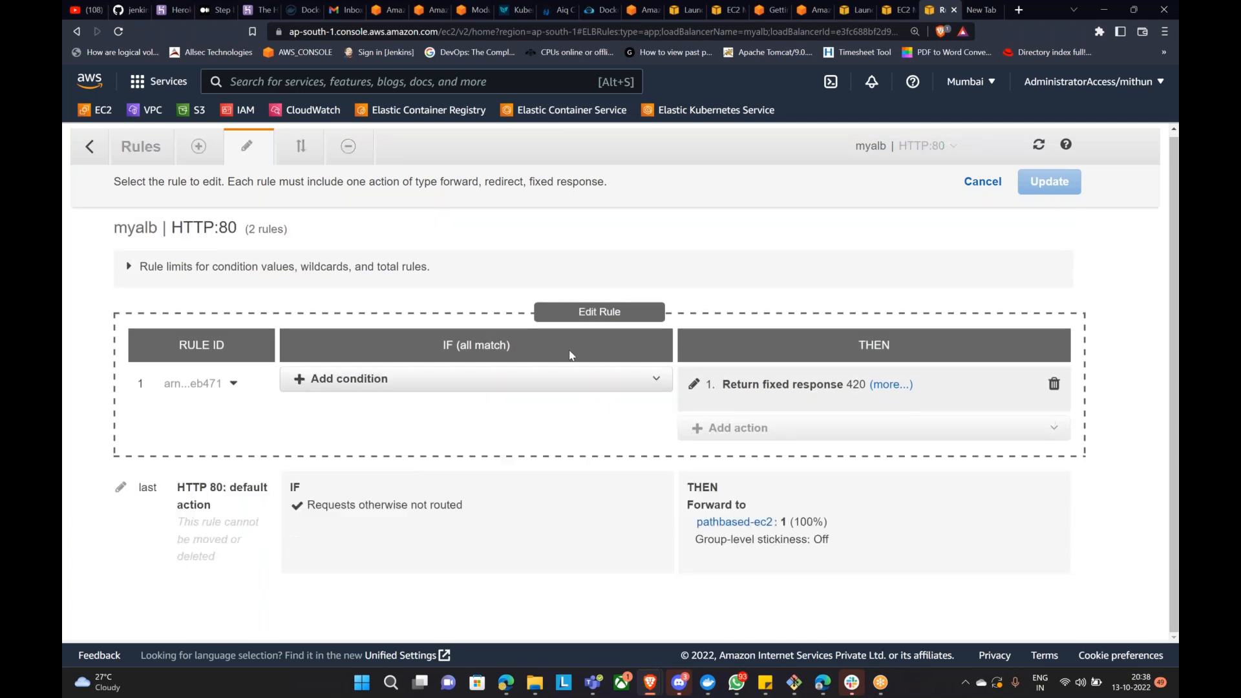
{"action": "left_click", "coordinate": [349, 380]}
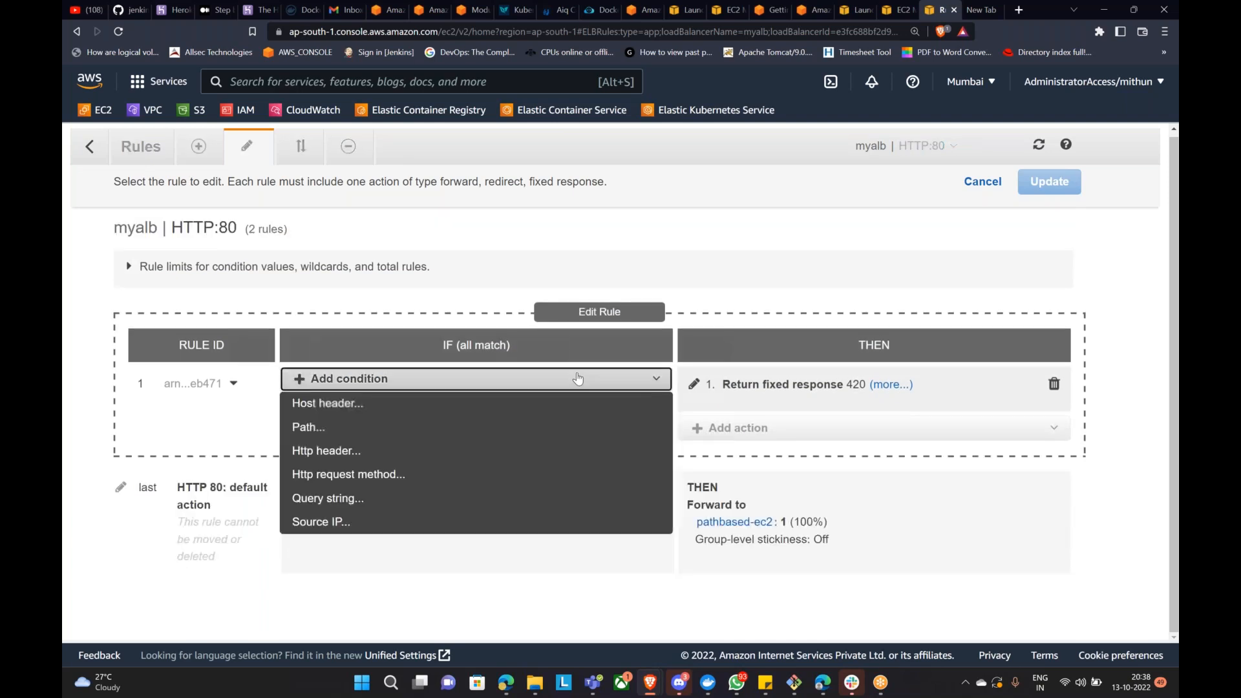
{"action": "left_click", "coordinate": [320, 456]}
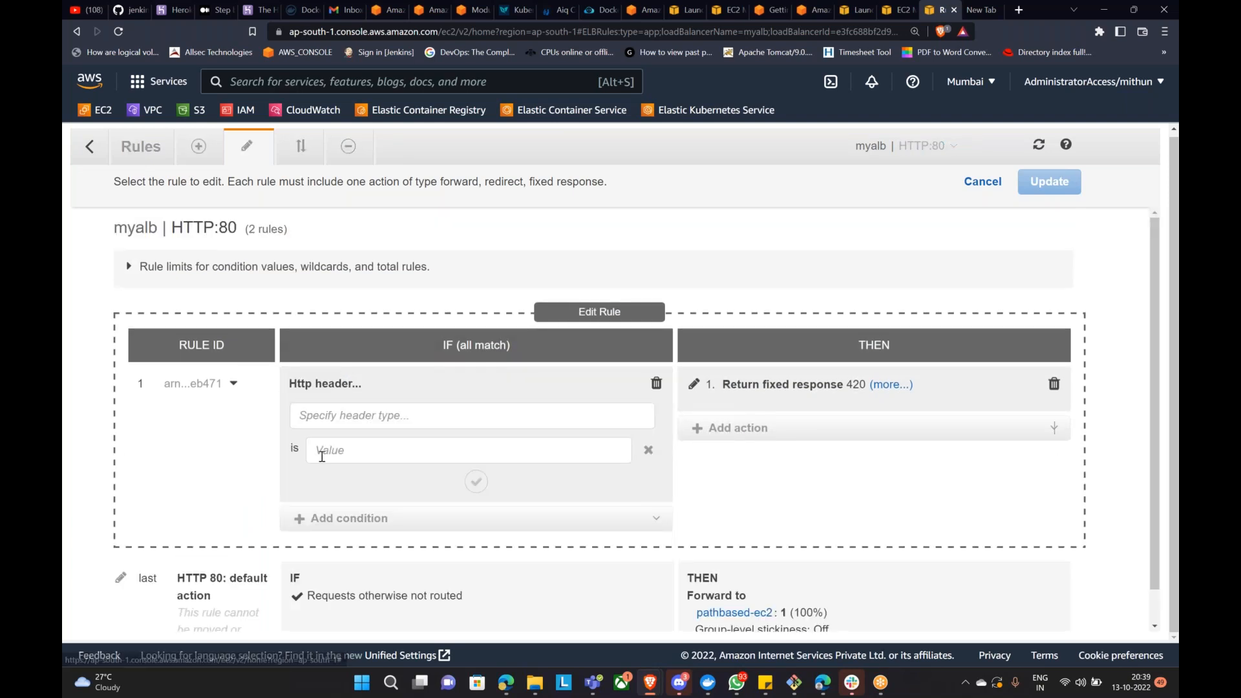
{"action": "left_click", "coordinate": [655, 382]}
{"action": "left_click", "coordinate": [405, 381]}
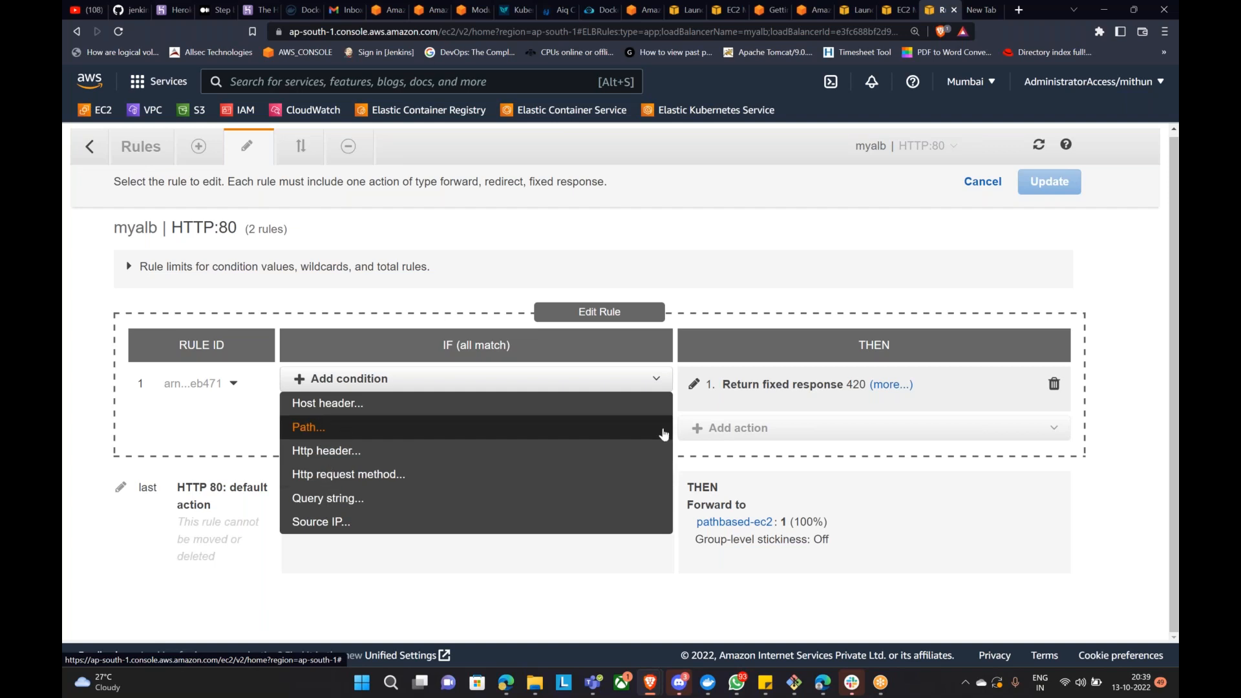
{"action": "left_click", "coordinate": [967, 533]}
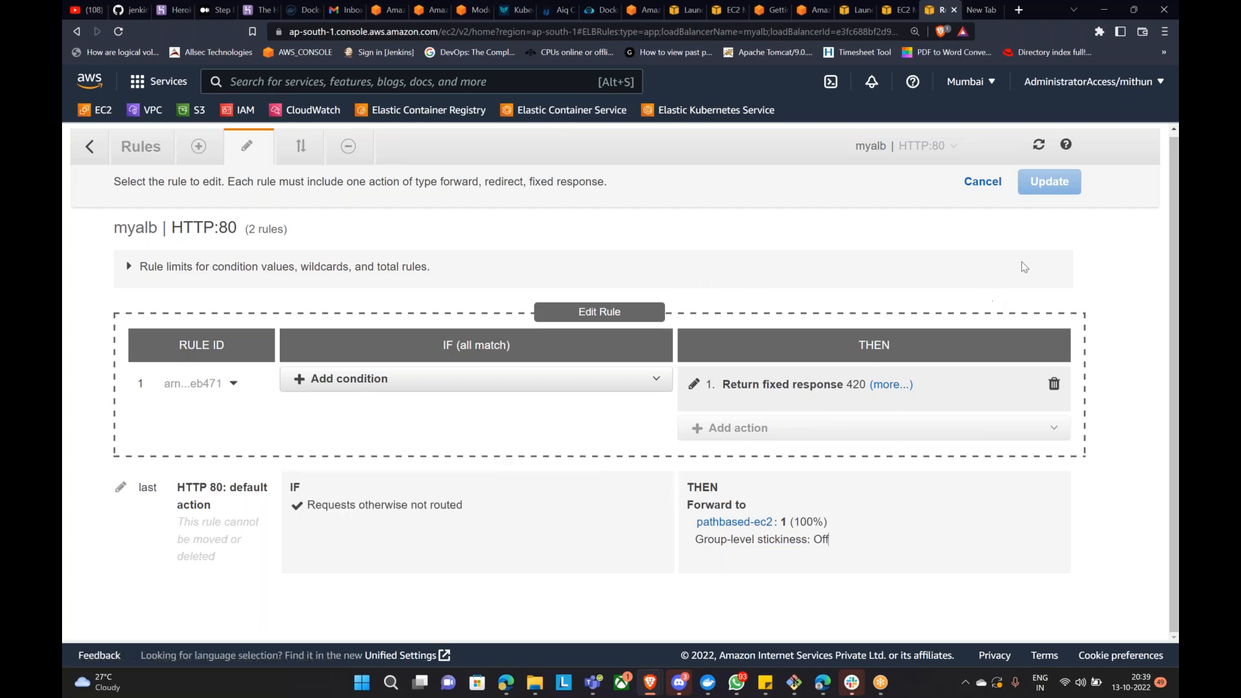
{"action": "left_click", "coordinate": [978, 183]}
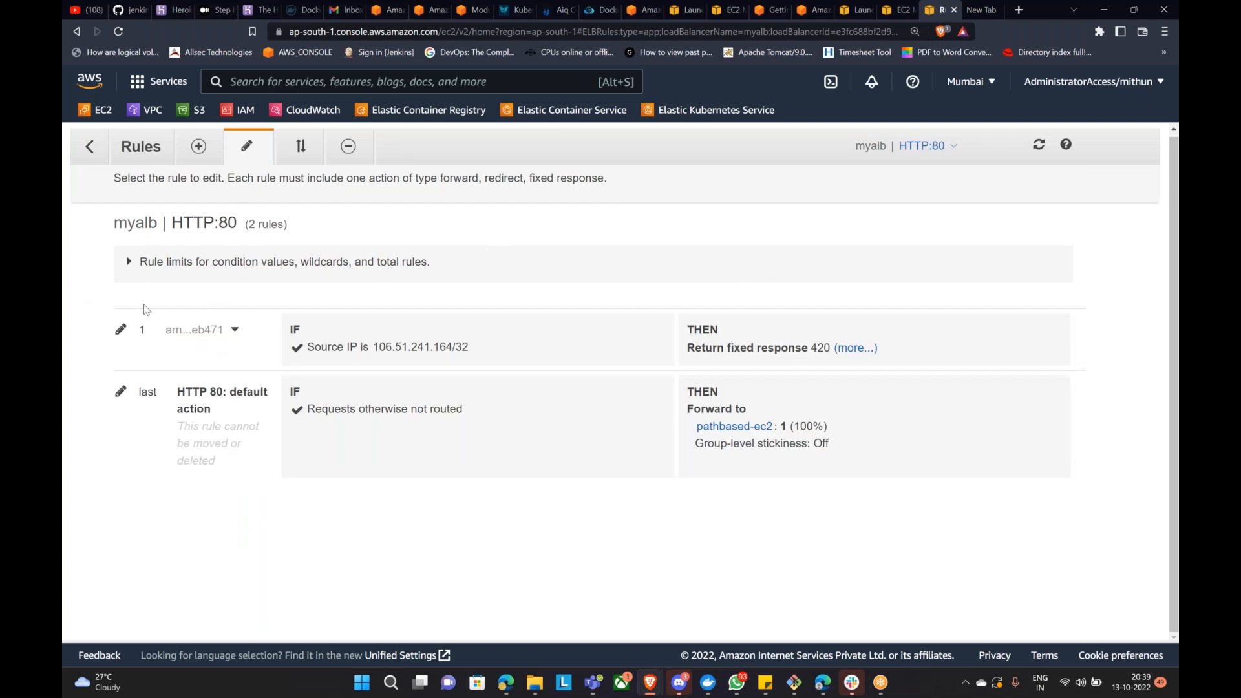
Step: Remove rule 1's Source IP condition and 420 response, then discard those edits too
{"action": "left_click", "coordinate": [120, 333]}
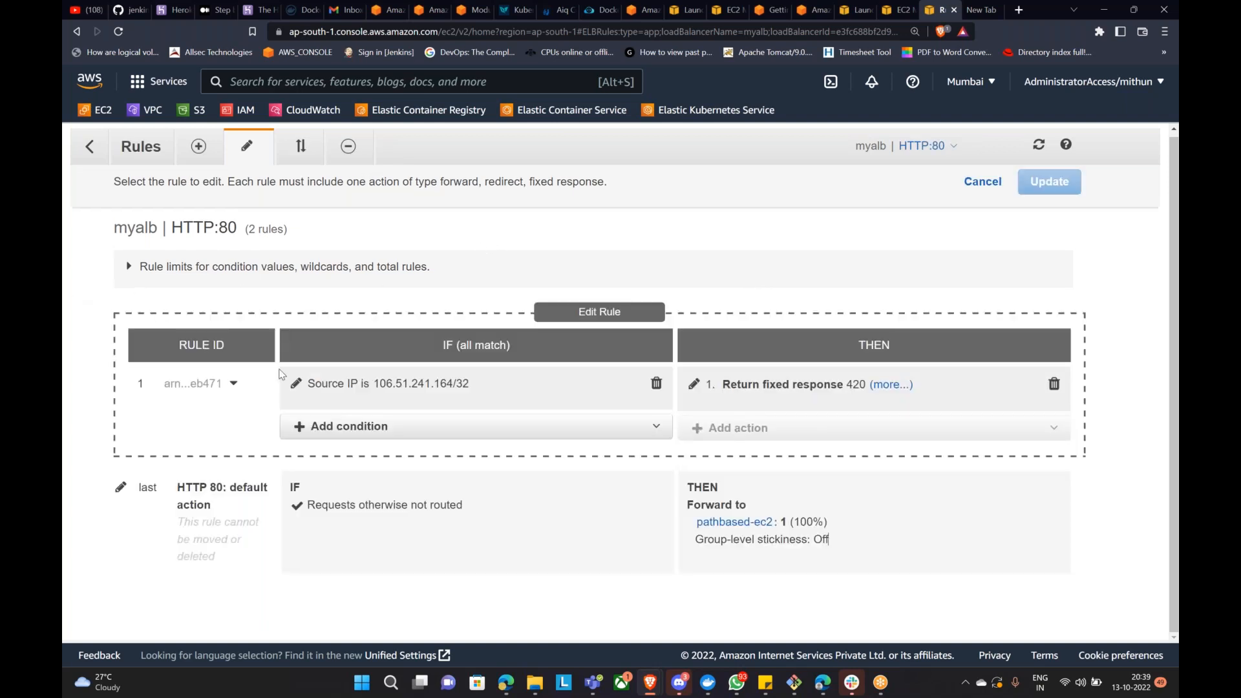
{"action": "left_click", "coordinate": [653, 382]}
{"action": "left_click", "coordinate": [1054, 385]}
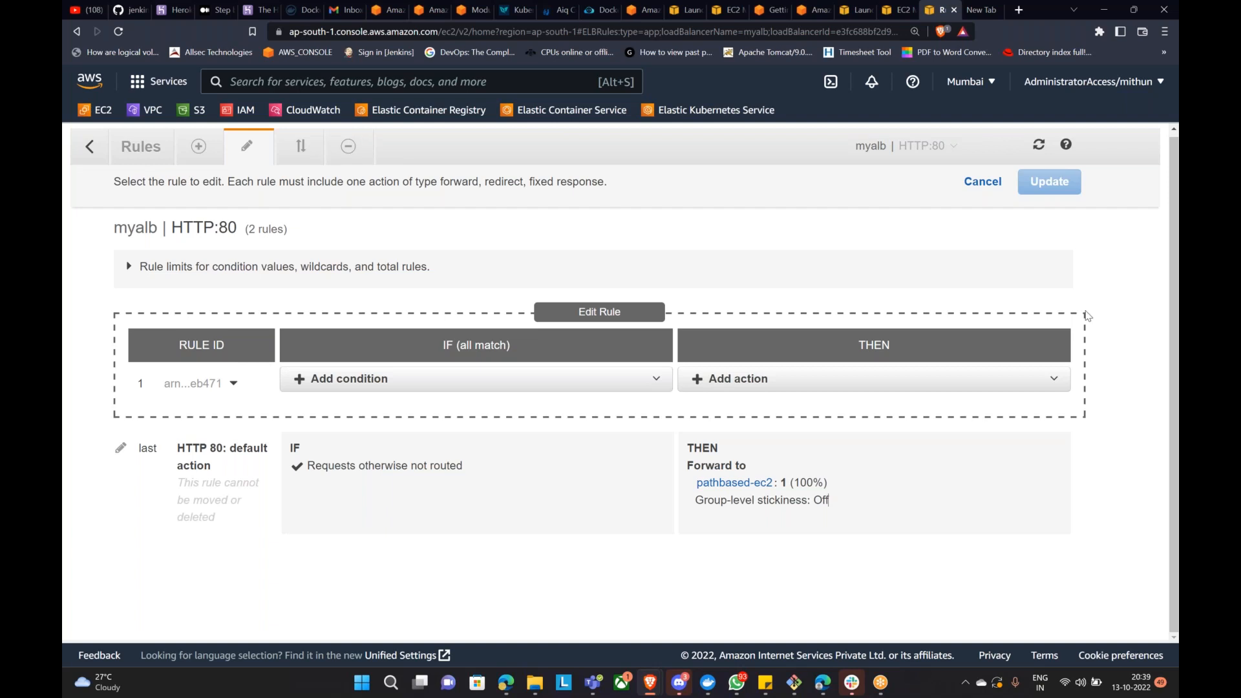
{"action": "left_click", "coordinate": [982, 183]}
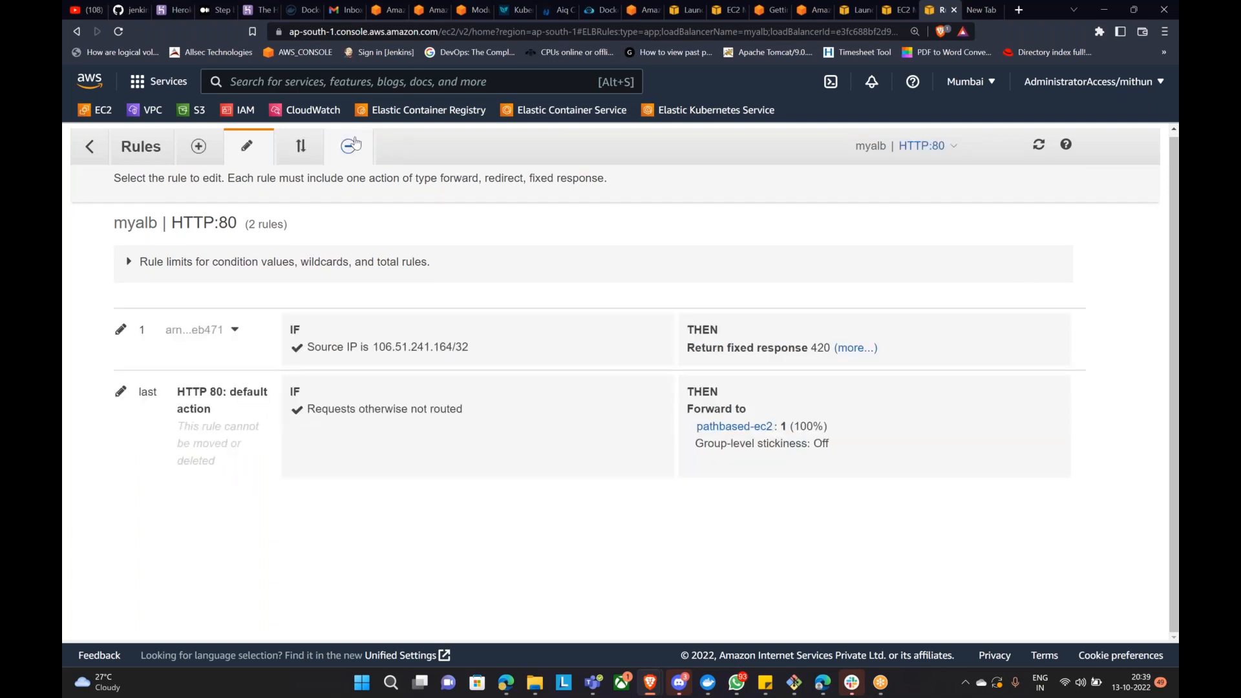
Step: Delete rule 1 from myalb's HTTP:80 listener
{"action": "left_click", "coordinate": [348, 148]}
{"action": "left_click", "coordinate": [120, 336]}
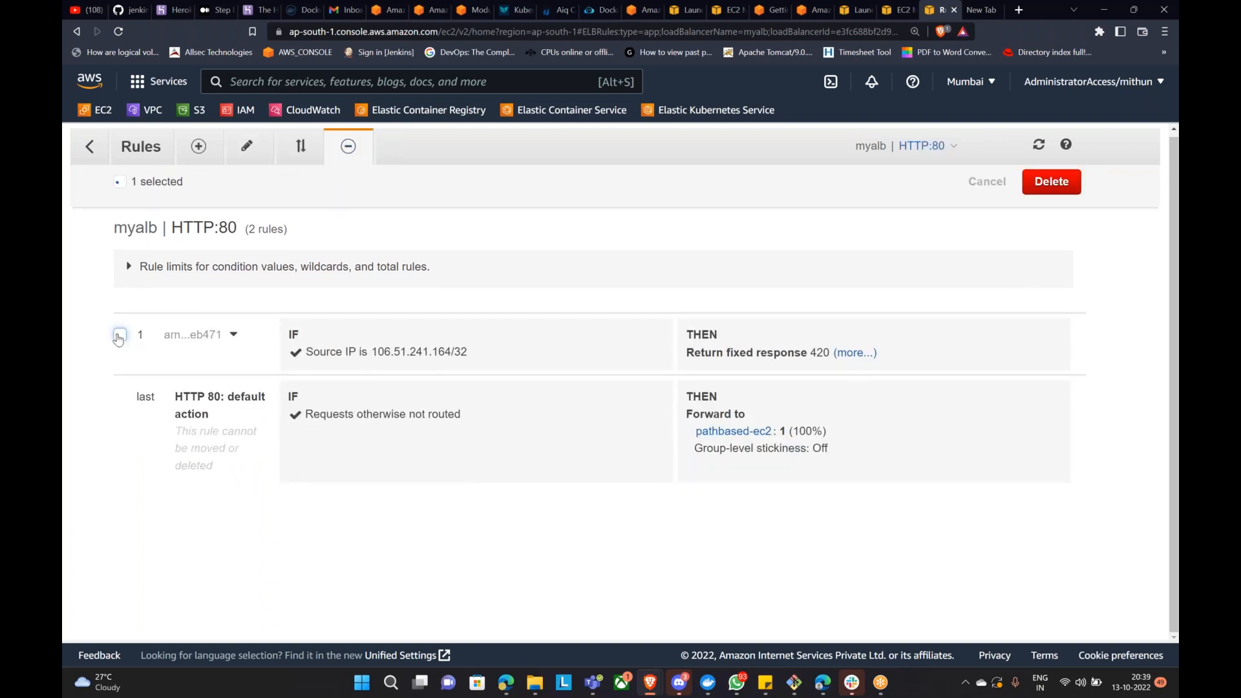
{"action": "left_click", "coordinate": [1051, 183]}
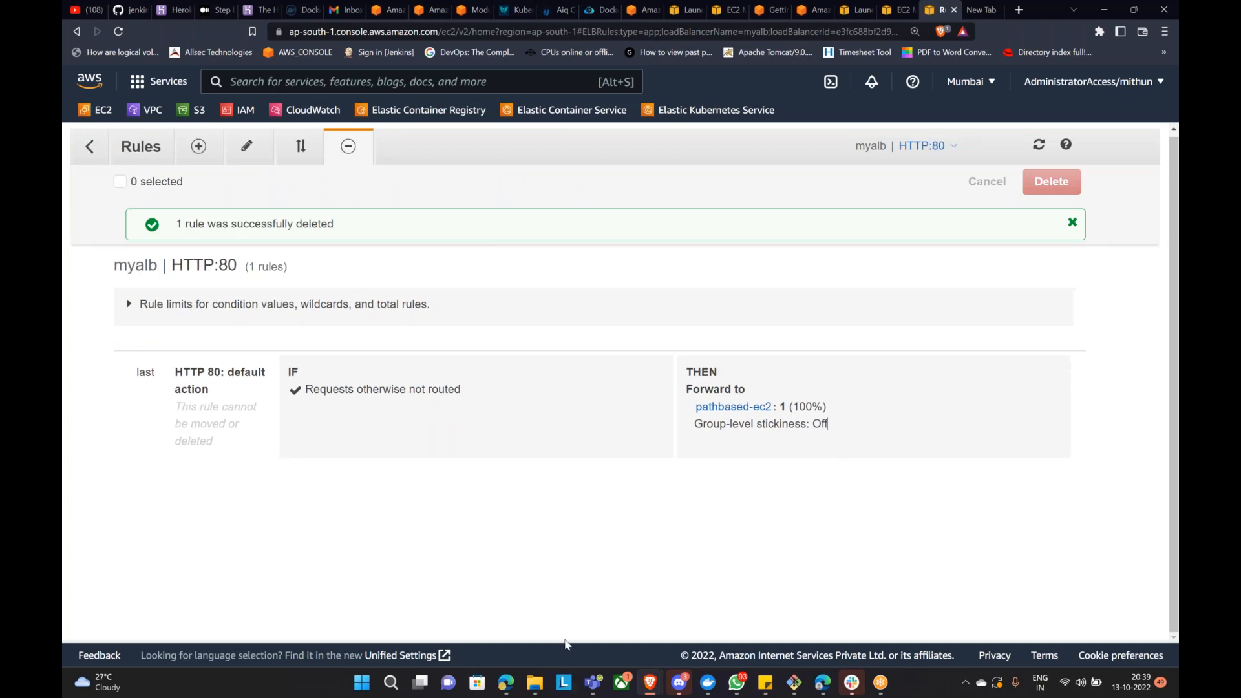
Step: Reload myalb's site in Brave to confirm the welcome page loads again
{"action": "mouse_move", "coordinate": [650, 687]}
{"action": "left_click", "coordinate": [792, 617]}
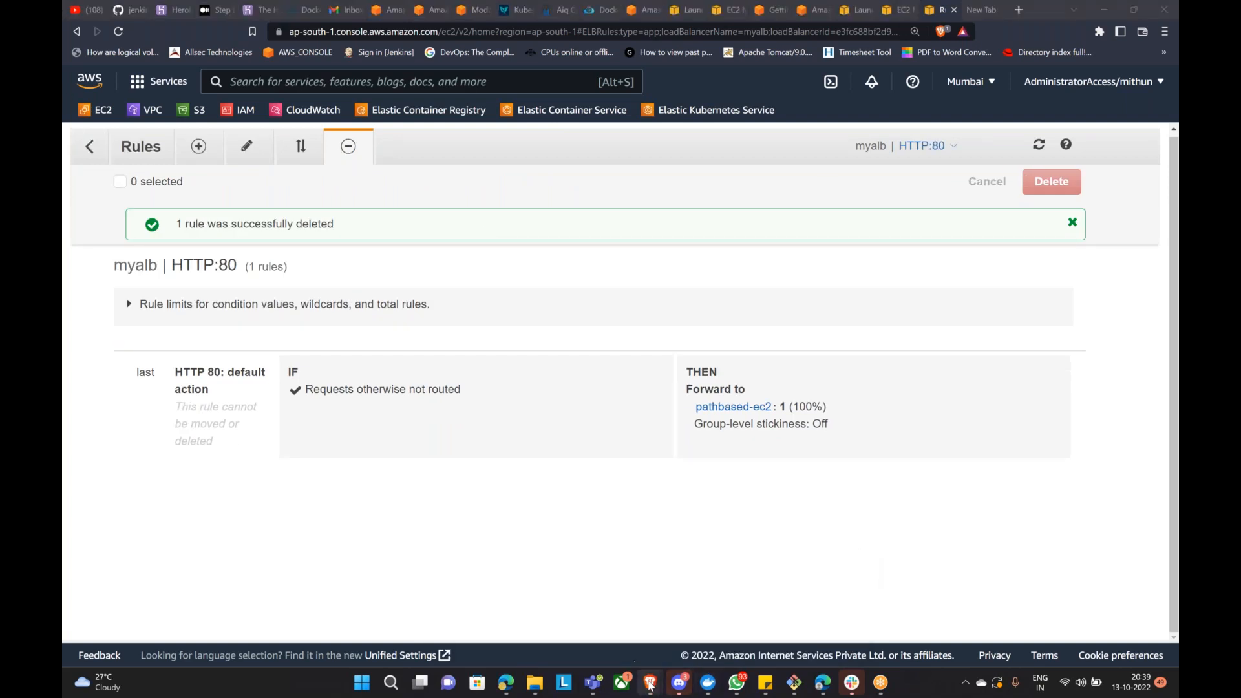
{"action": "left_click", "coordinate": [672, 620]}
{"action": "left_click", "coordinate": [118, 31]}
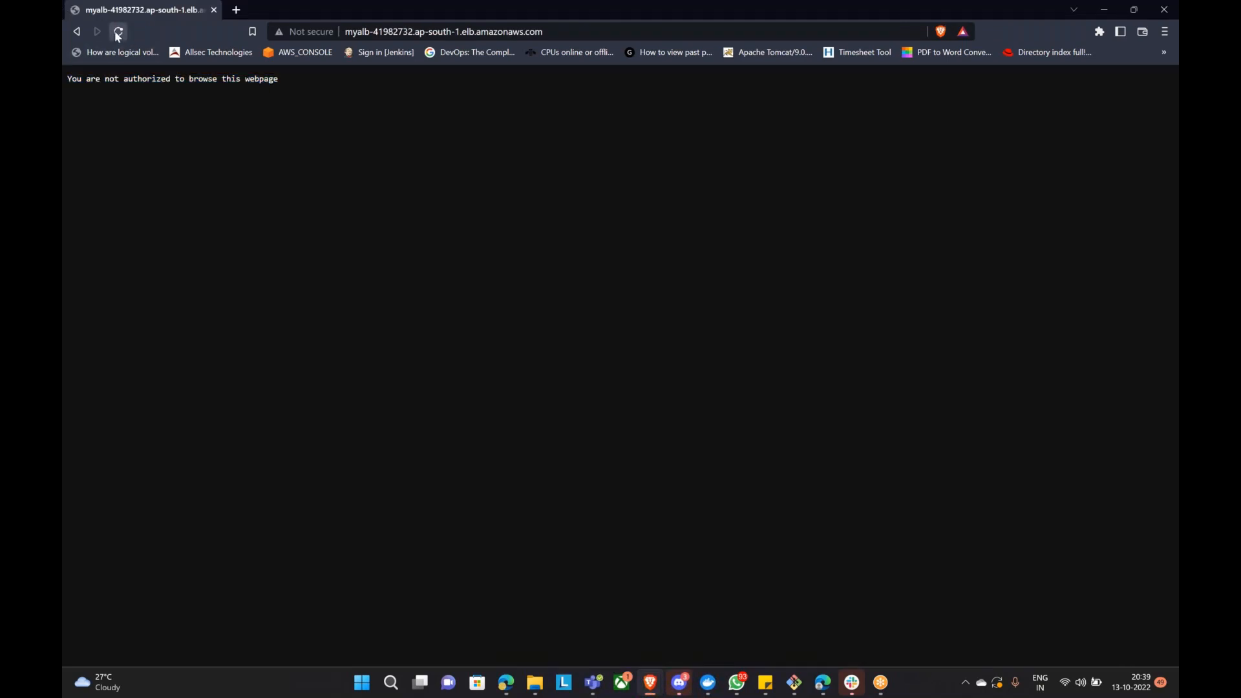
{"action": "left_click", "coordinate": [118, 33]}
{"action": "left_click_drag", "start_coordinate": [188, 79], "coordinate": [193, 80]}
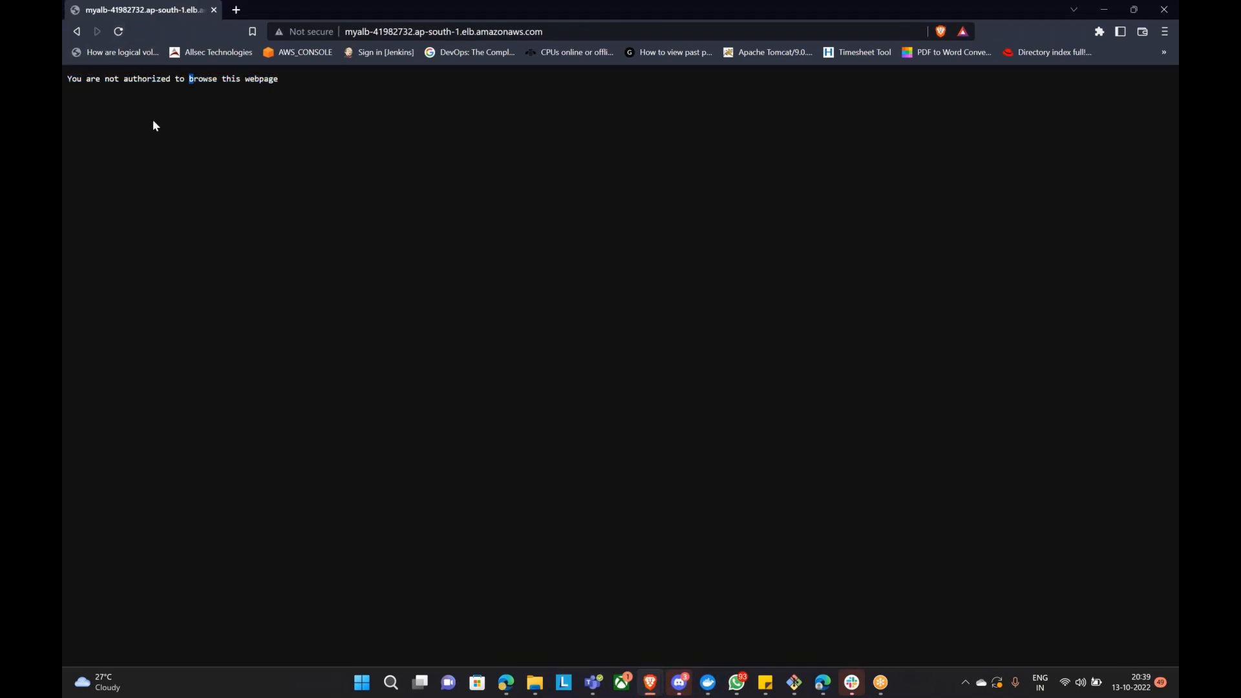
{"action": "left_click", "coordinate": [119, 31]}
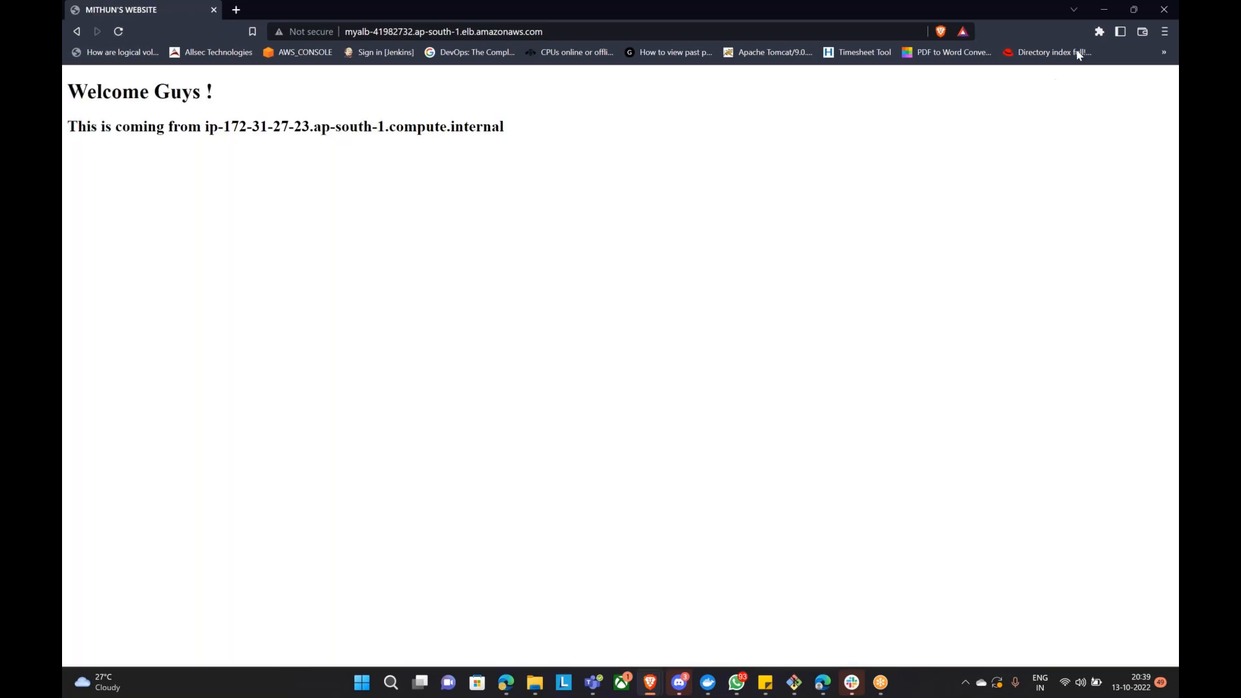
{"action": "left_click", "coordinate": [1098, 10]}
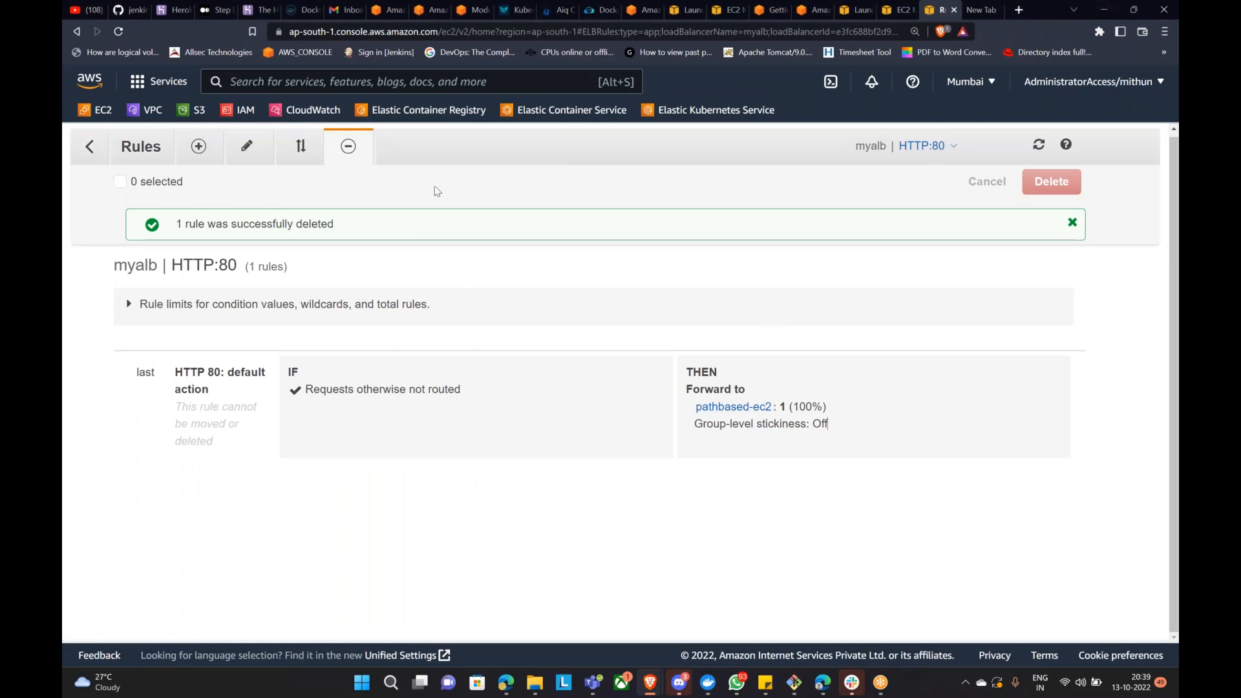
Step: From EC2 Load balancers, open myalb's listeners and start adding a new listener
{"action": "left_click", "coordinate": [104, 117]}
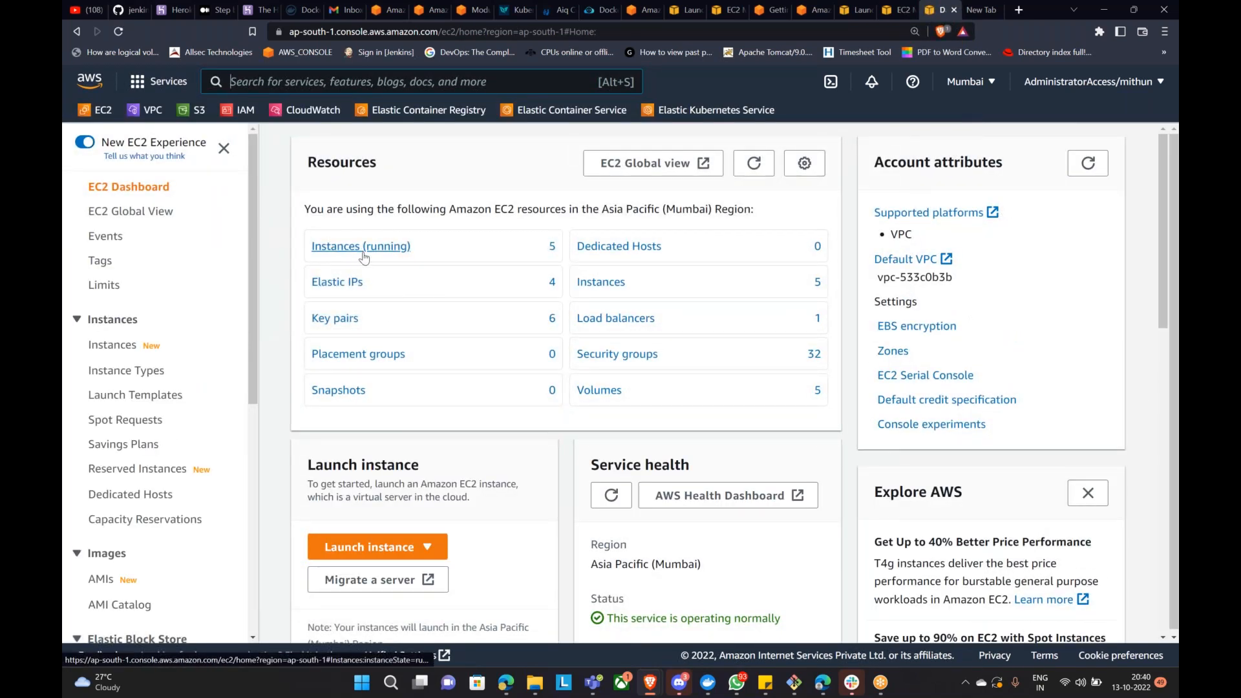
{"action": "left_click", "coordinate": [632, 321]}
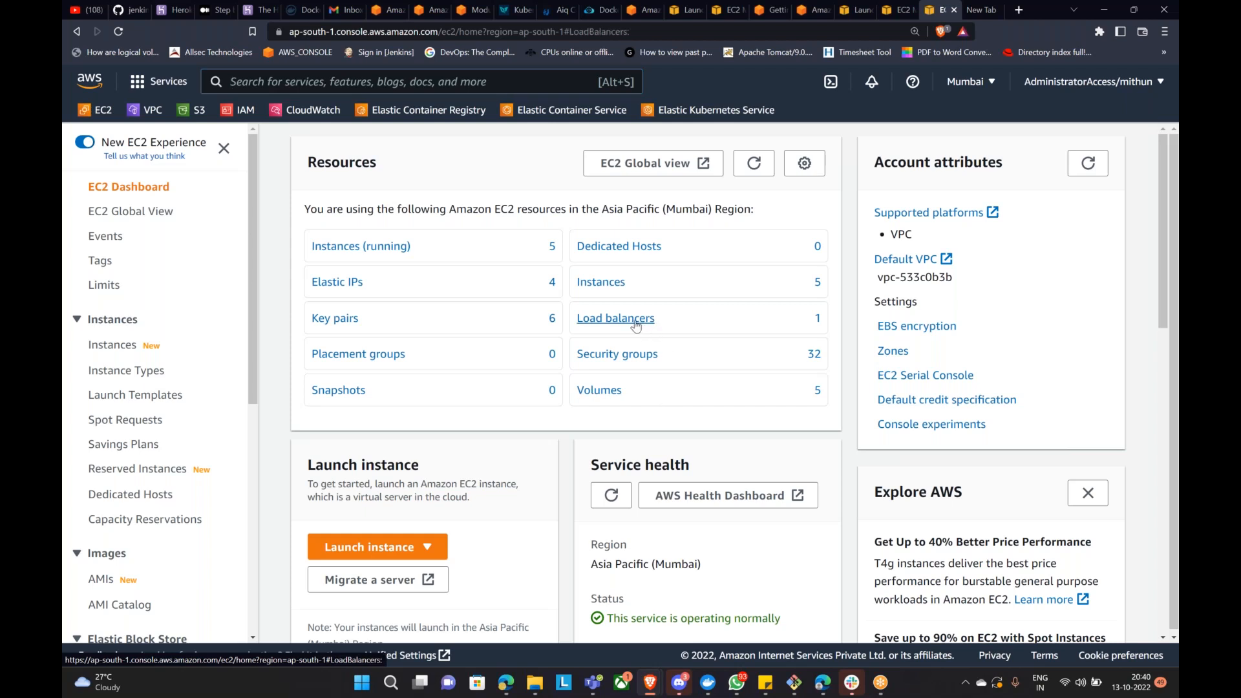
{"action": "left_click", "coordinate": [378, 371]}
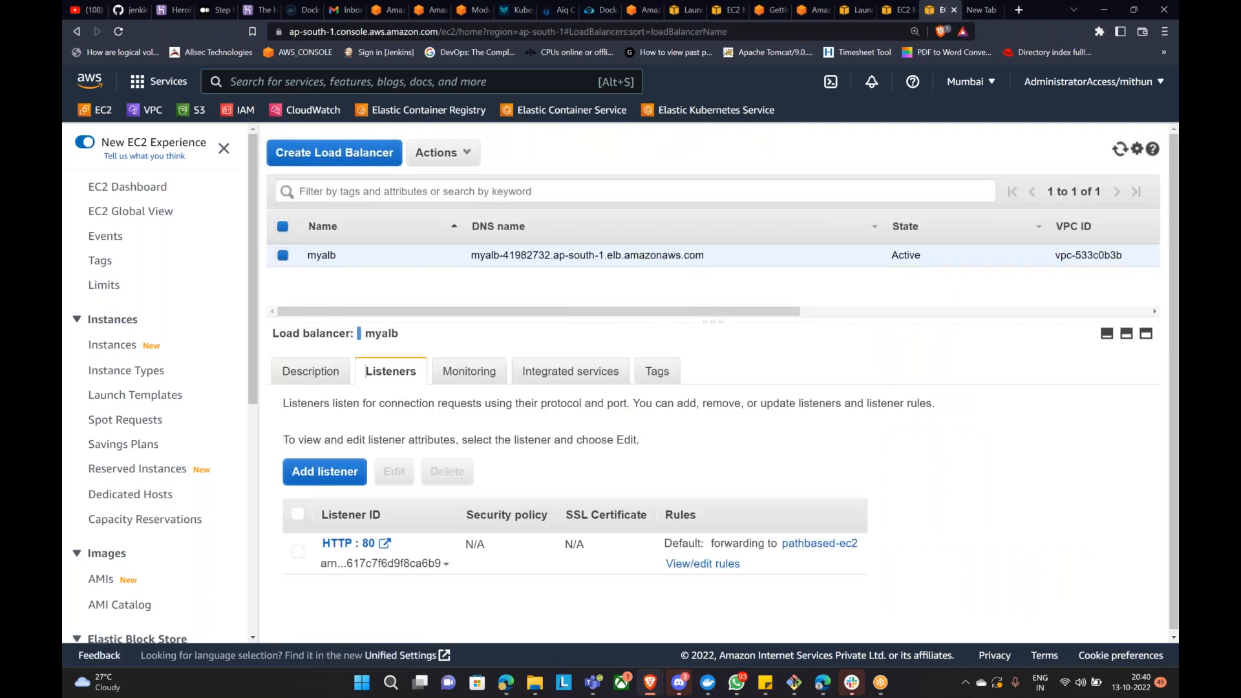
{"action": "left_click", "coordinate": [365, 461]}
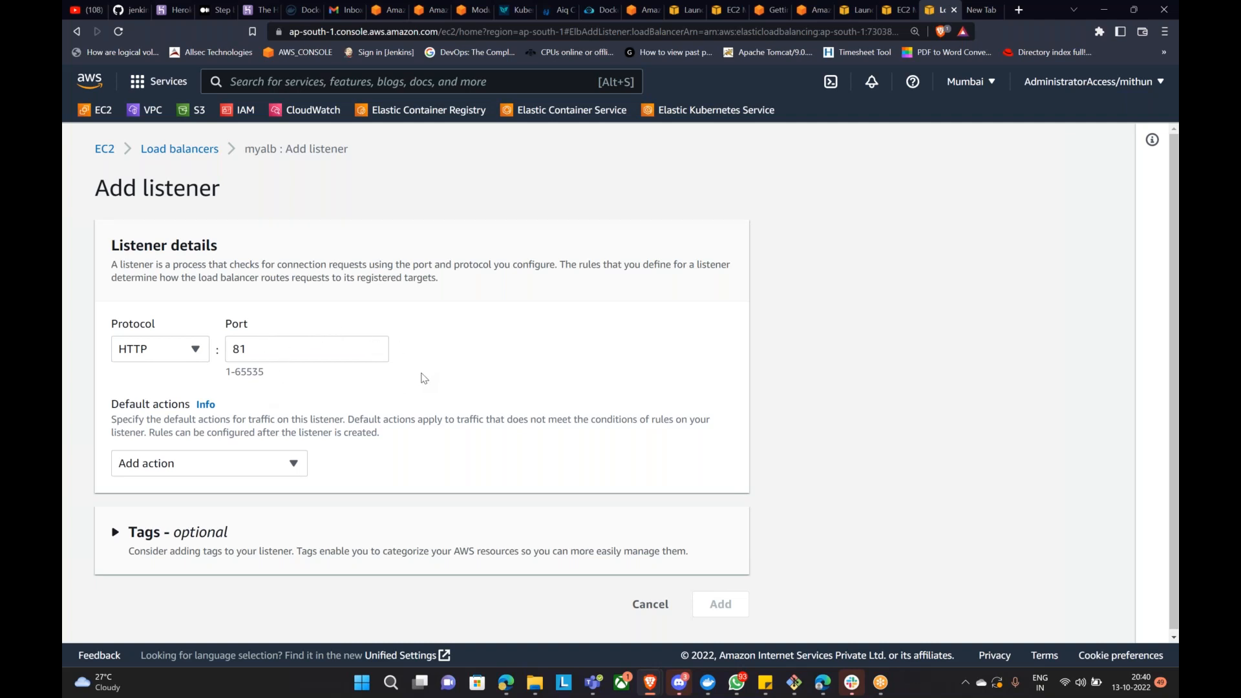
Step: Change the new listener to HTTP port 8080, then cancel the form without saving
{"action": "scroll", "coordinate": [471, 381], "scroll_direction": "down", "scroll_amount": 1}
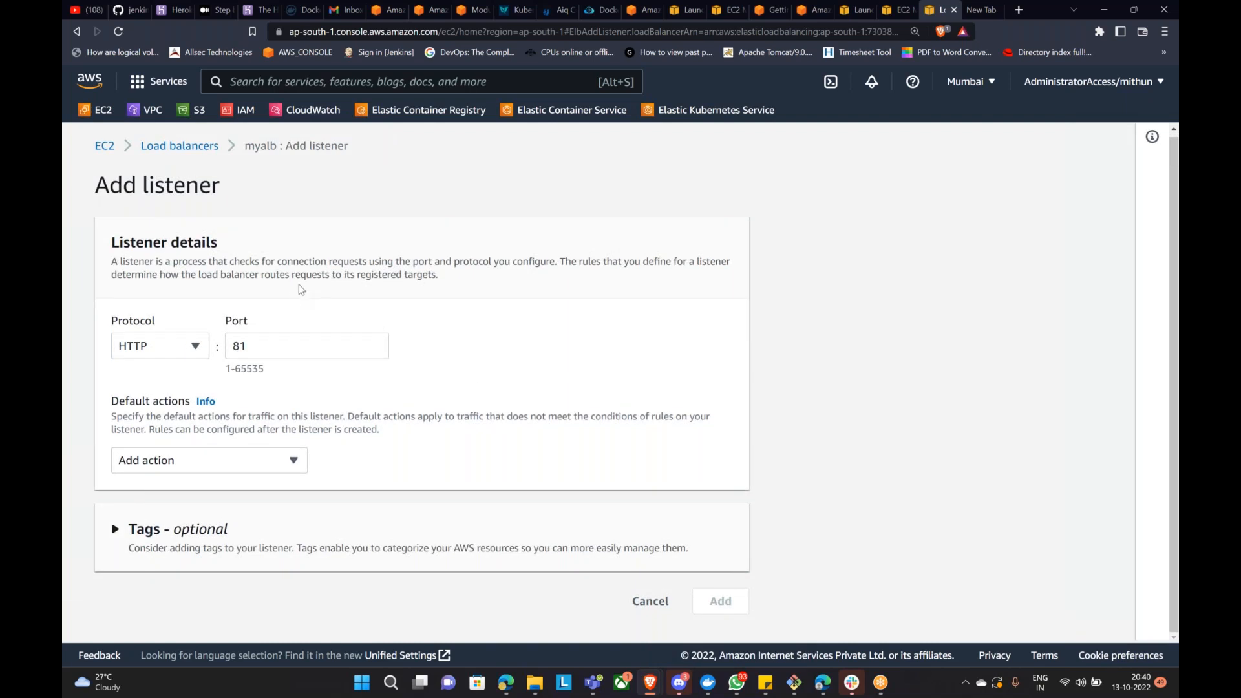
{"action": "left_click", "coordinate": [634, 613]}
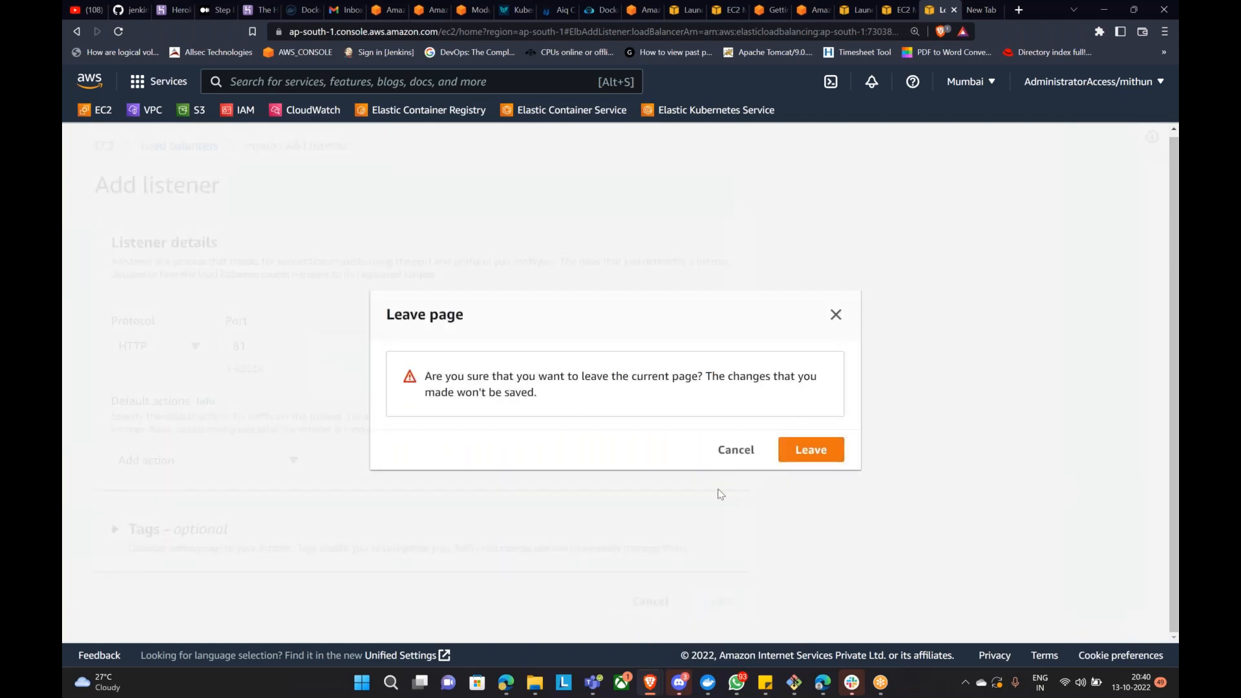
{"action": "left_click", "coordinate": [738, 453]}
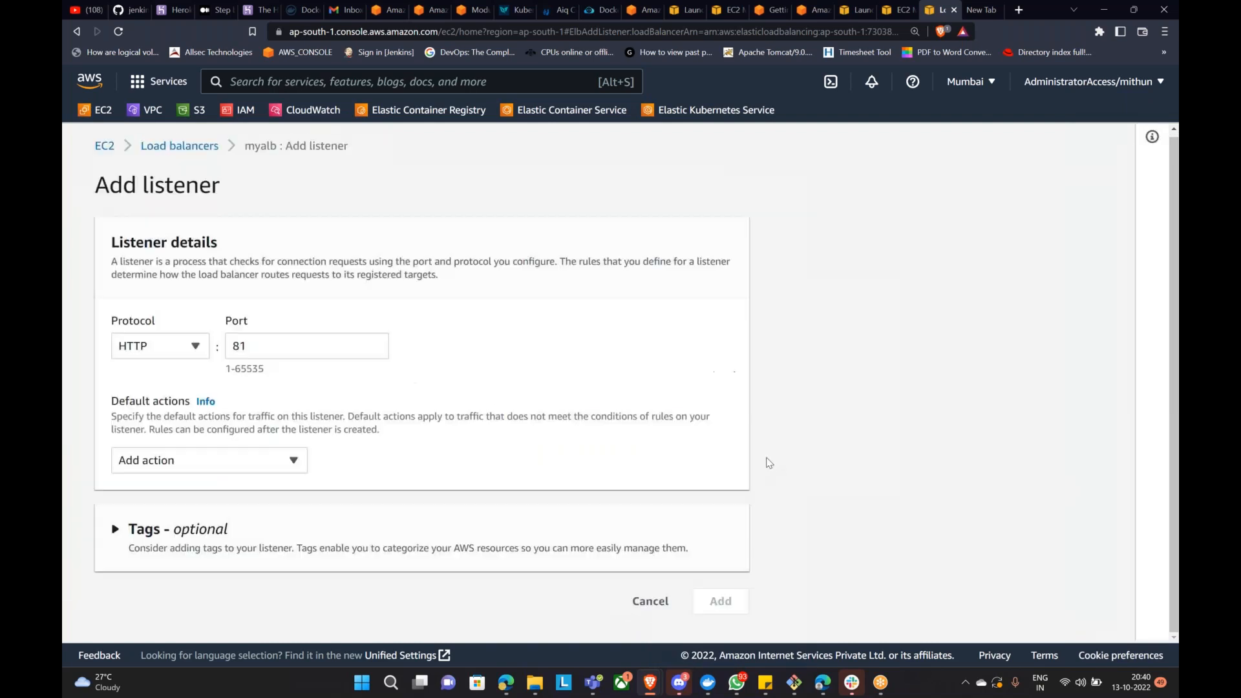
{"action": "left_click", "coordinate": [295, 347]}
{"action": "left_click_drag", "start_coordinate": [250, 340], "coordinate": [241, 340]}
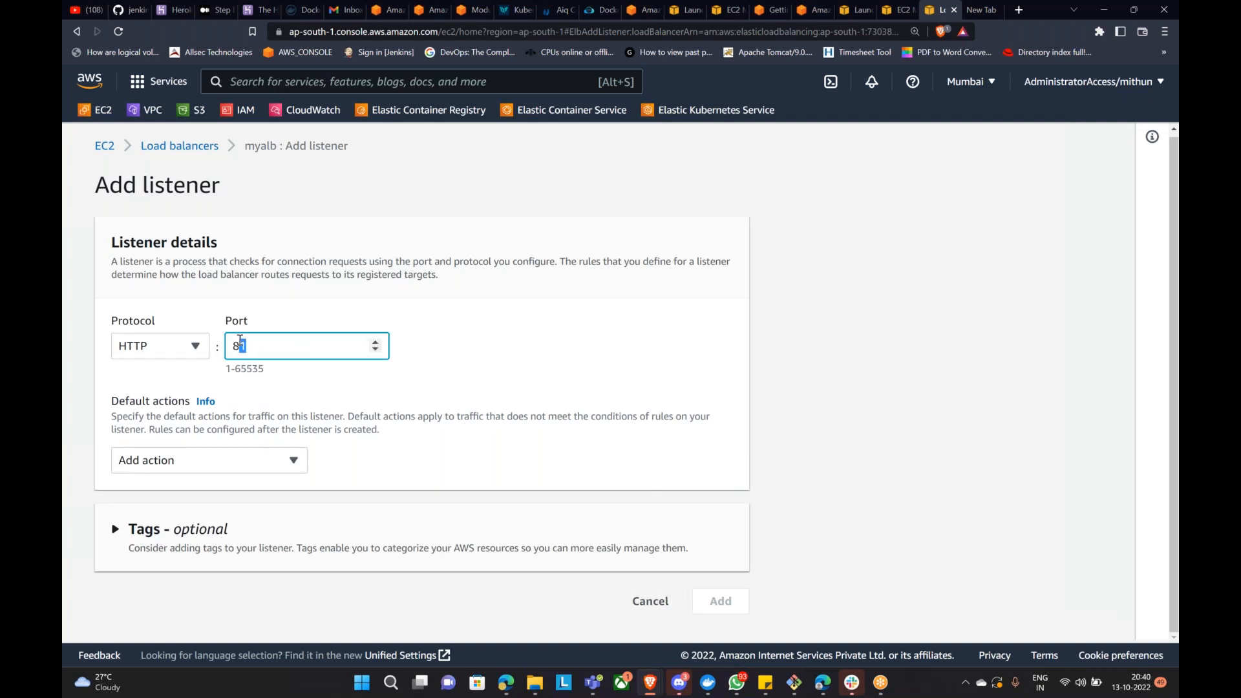
{"action": "type", "text": "080"}
{"action": "left_click", "coordinate": [193, 346]}
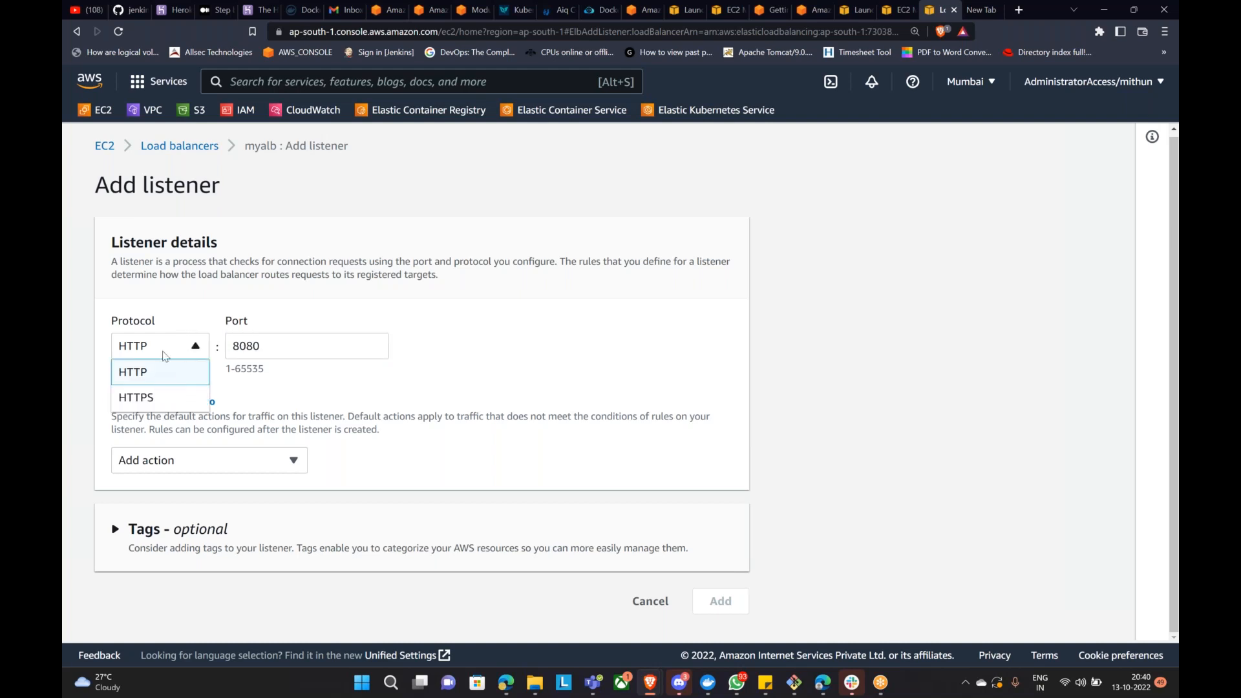
{"action": "left_click", "coordinate": [182, 319]}
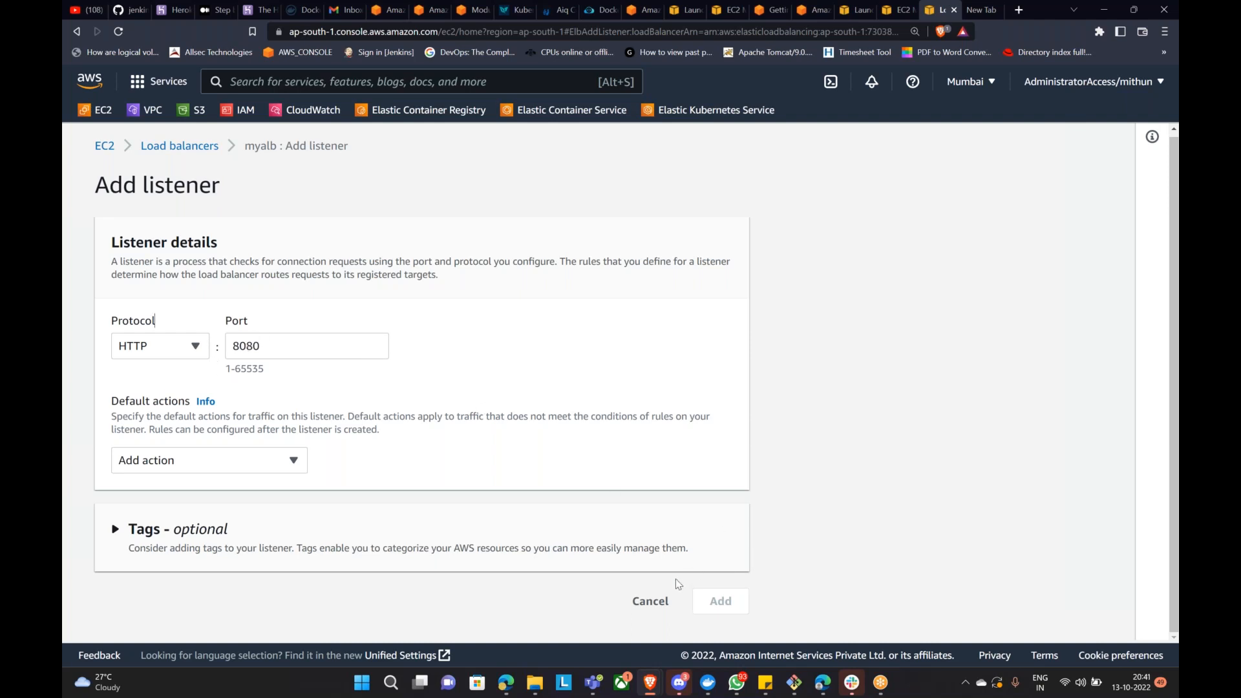
{"action": "left_click", "coordinate": [666, 601]}
{"action": "left_click", "coordinate": [809, 448]}
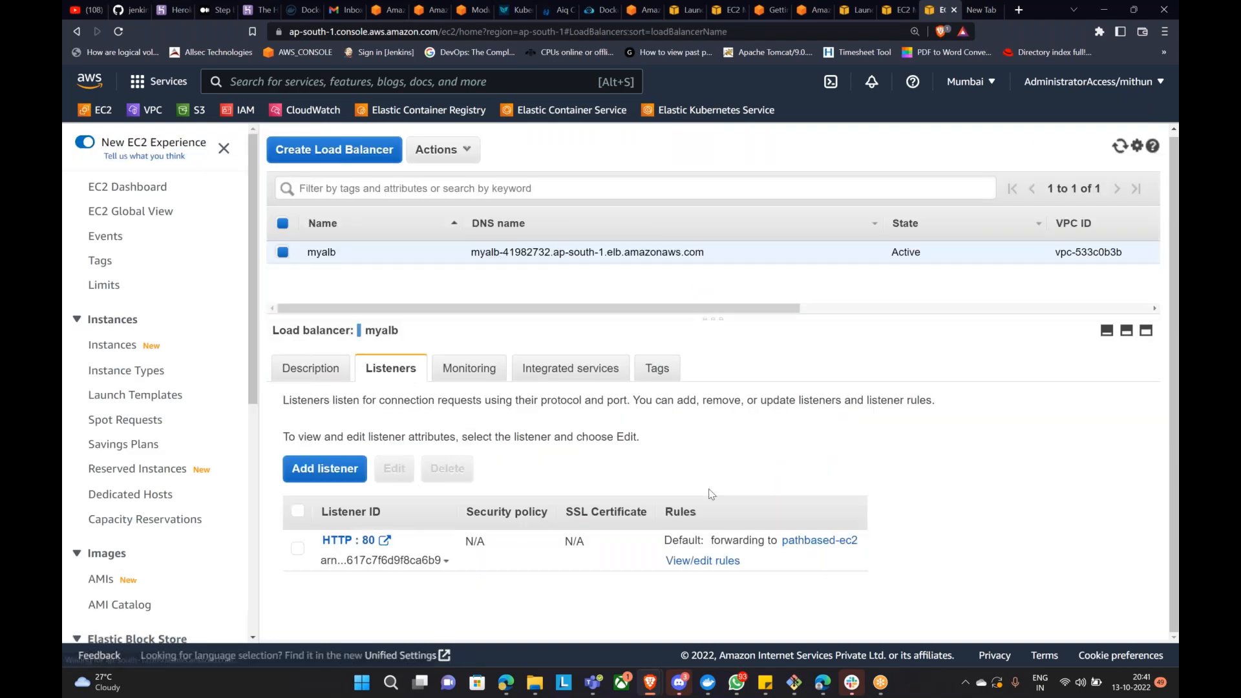
Step: Show the EC2 Instances list with its five running instances
{"action": "left_click", "coordinate": [103, 345]}
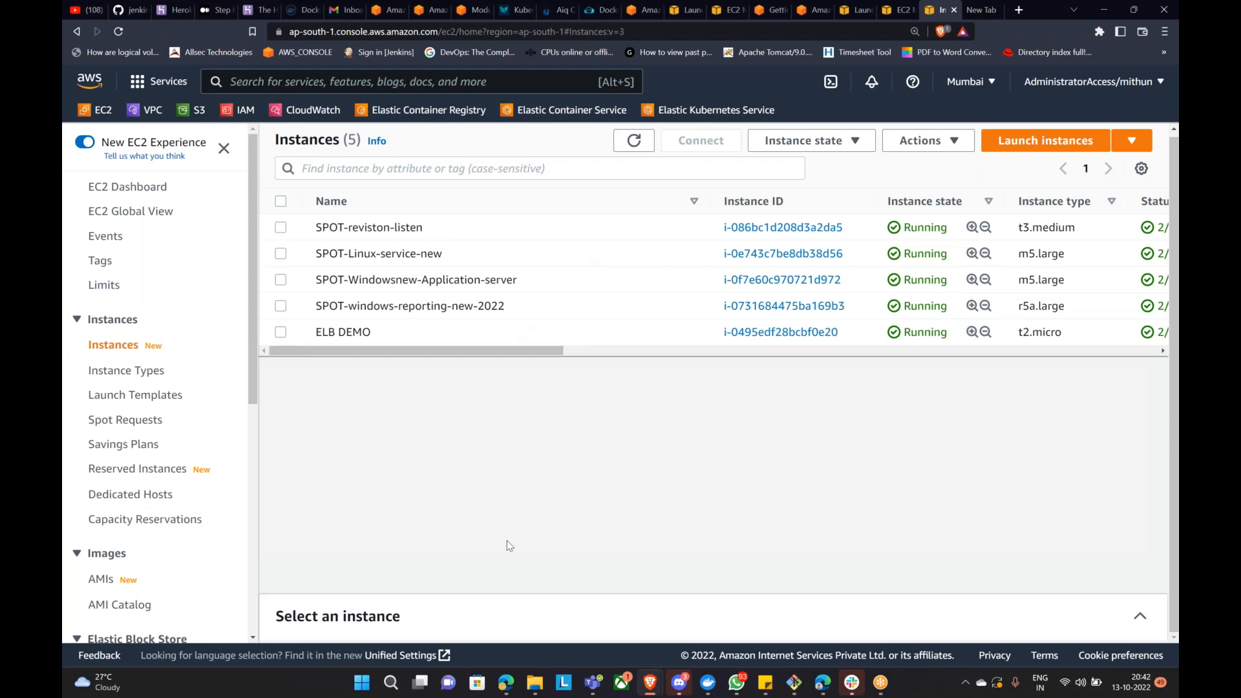
Step: Close the userdata.txt preview in the browser's Drive search results
{"action": "left_click", "coordinate": [792, 684]}
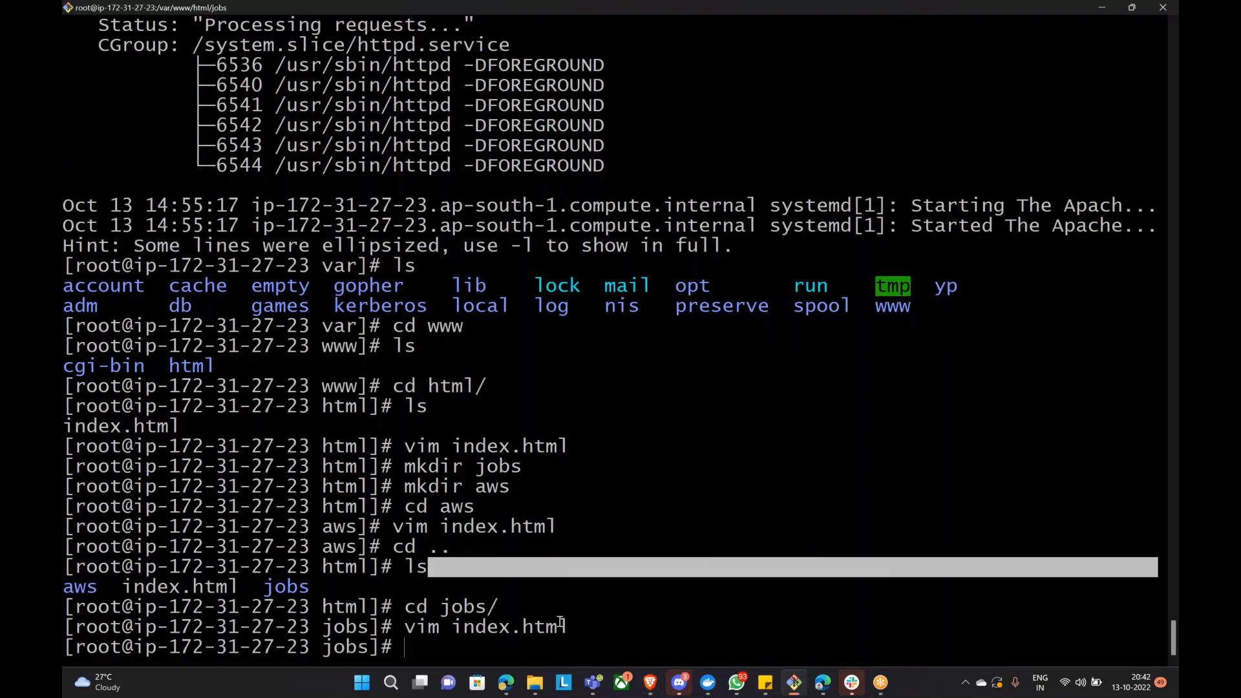
{"action": "left_click", "coordinate": [505, 682]}
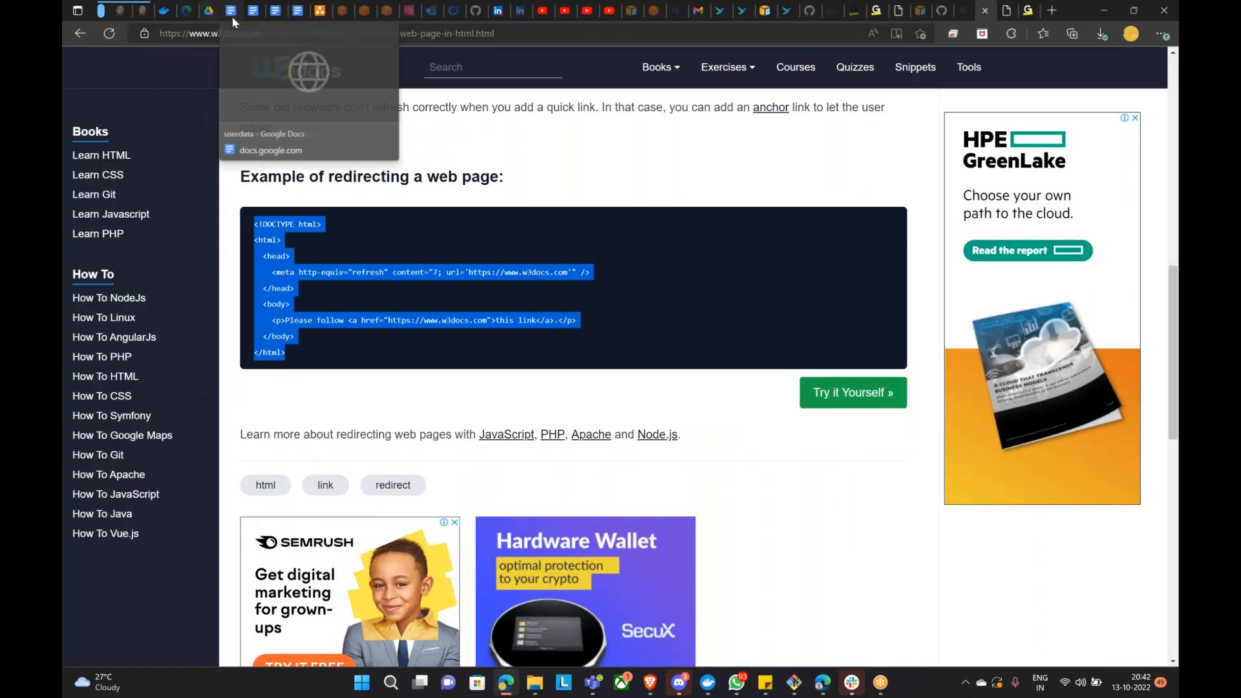
{"action": "left_click", "coordinate": [231, 16]}
{"action": "left_click", "coordinate": [237, 13]}
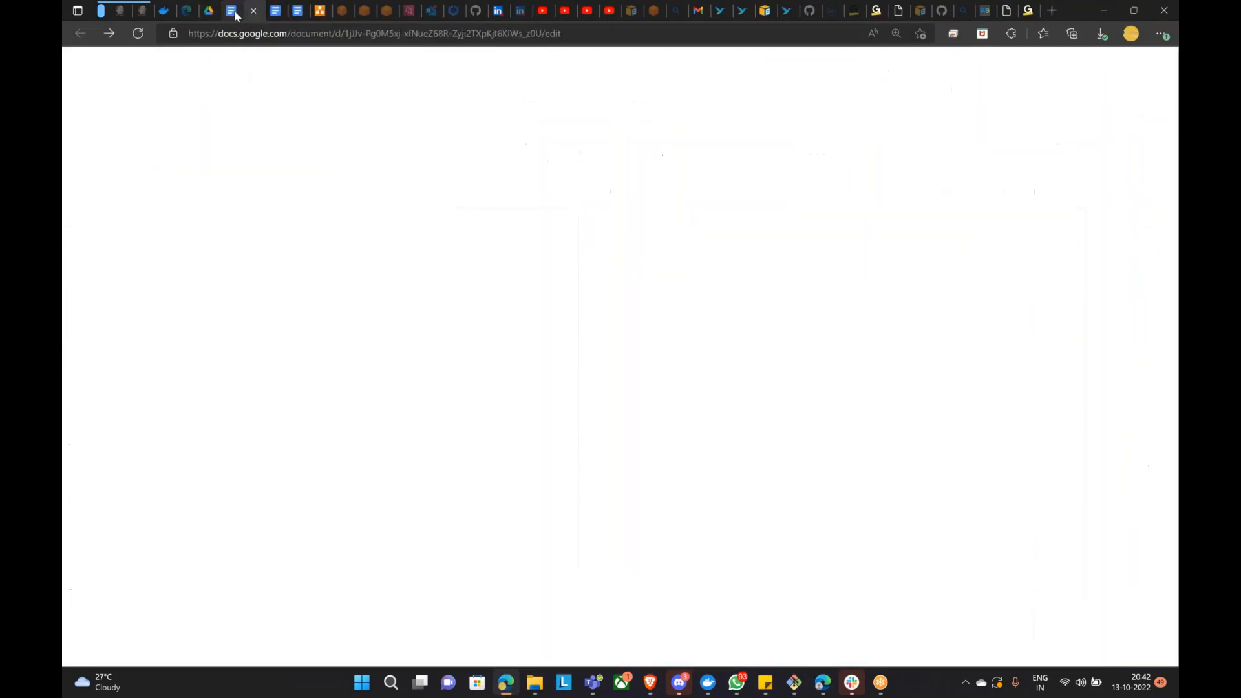
{"action": "left_click", "coordinate": [209, 10]}
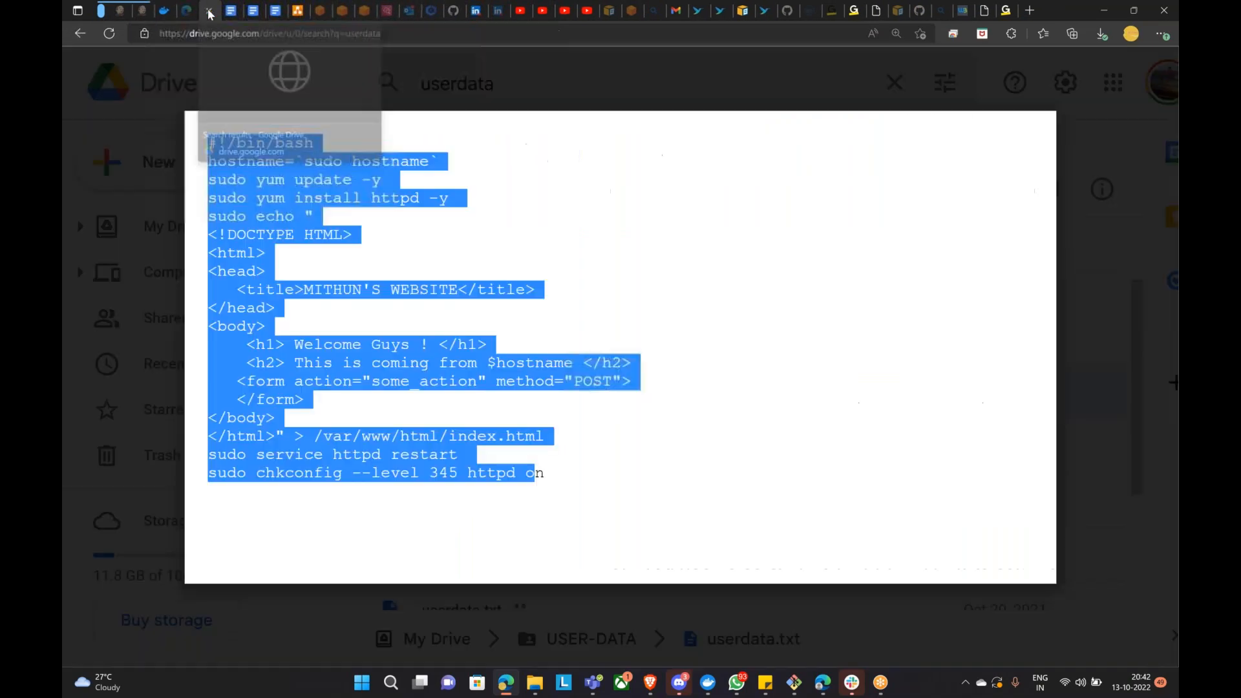
{"action": "left_click", "coordinate": [1083, 215]}
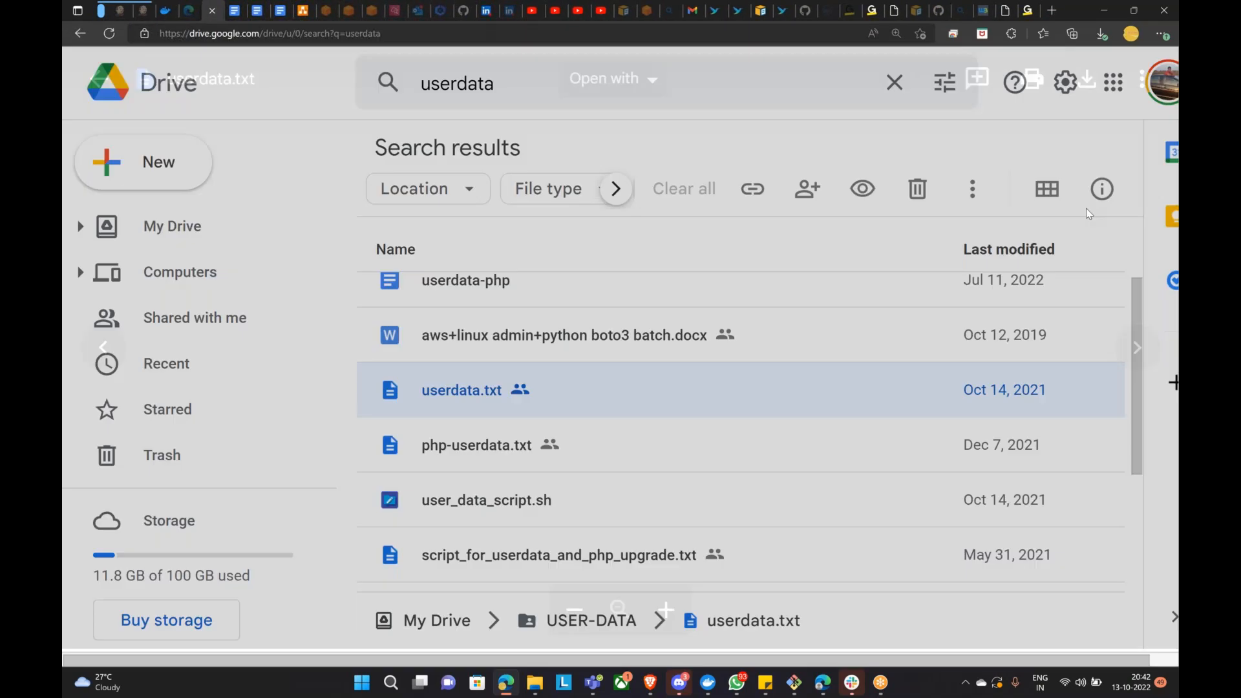
{"action": "scroll", "coordinate": [578, 466], "scroll_direction": "up", "scroll_amount": 2}
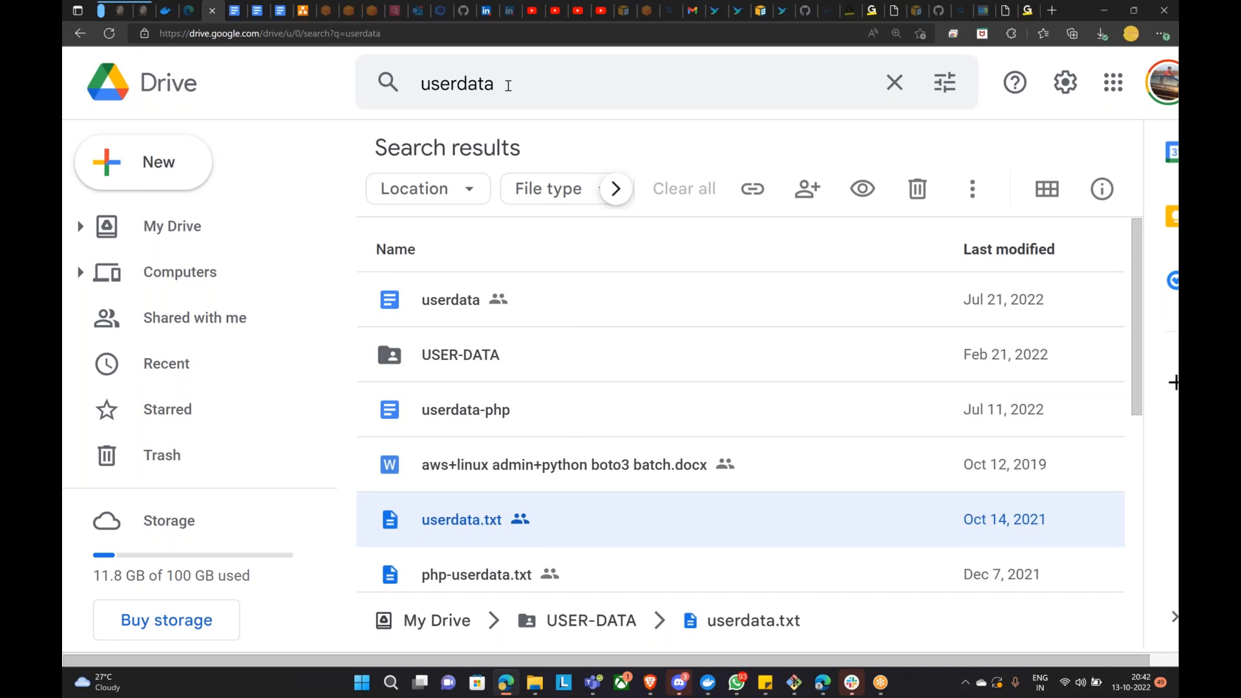
Step: Search Drive for 'jenki', open Jenkins-Installation-AMAZON-LINUX2 and copy its install script
{"action": "left_click", "coordinate": [506, 84]}
{"action": "type", "text": "jenki"}
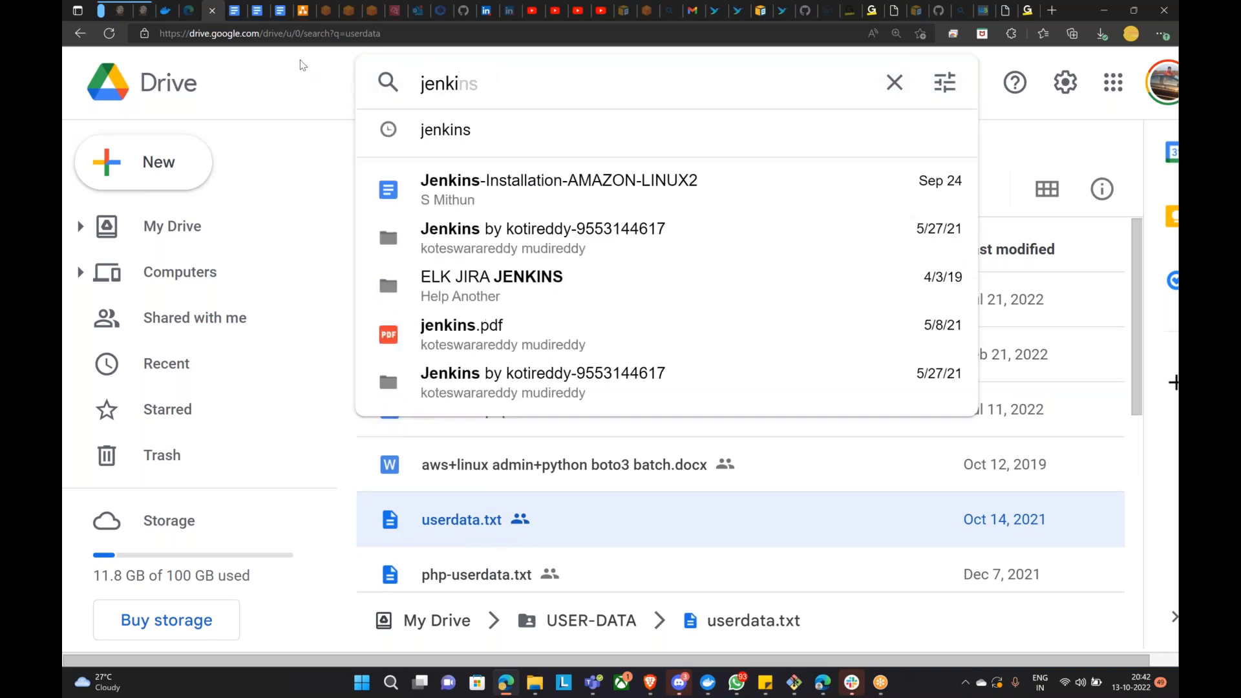
{"action": "left_click", "coordinate": [442, 187]}
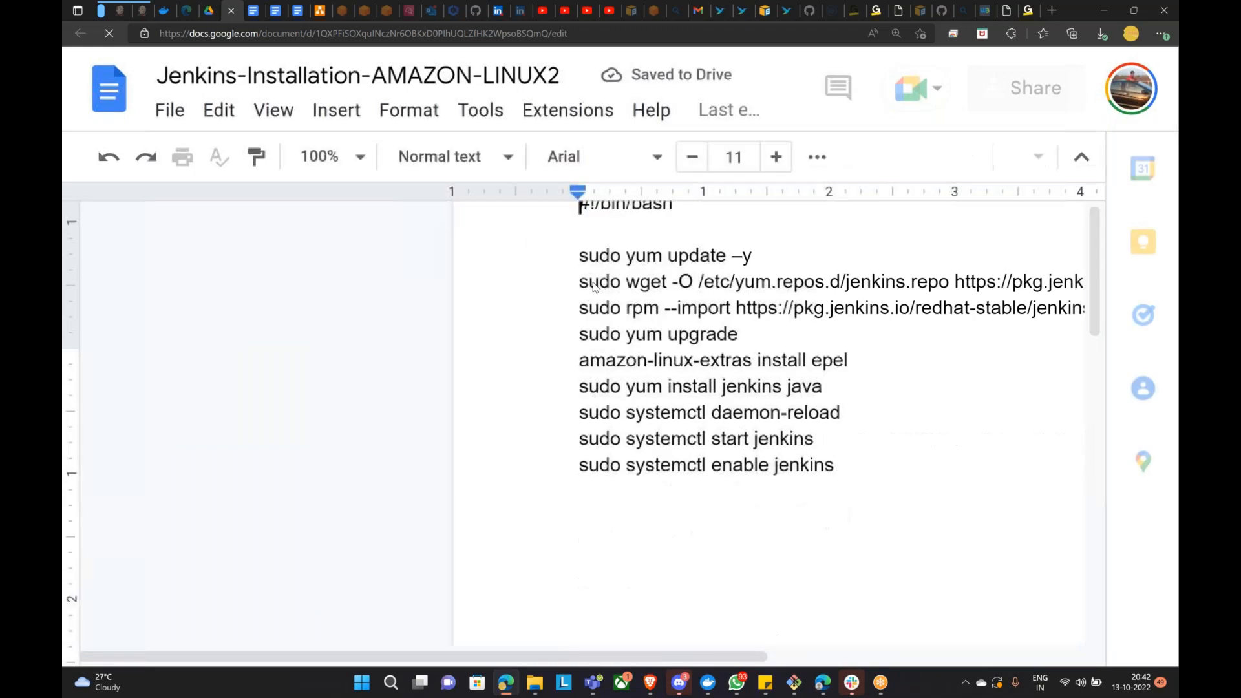
{"action": "left_click_drag", "start_coordinate": [590, 364], "coordinate": [789, 622]}
{"action": "right_click", "coordinate": [696, 468]}
{"action": "left_click", "coordinate": [742, 223]}
{"action": "left_click", "coordinate": [794, 682]}
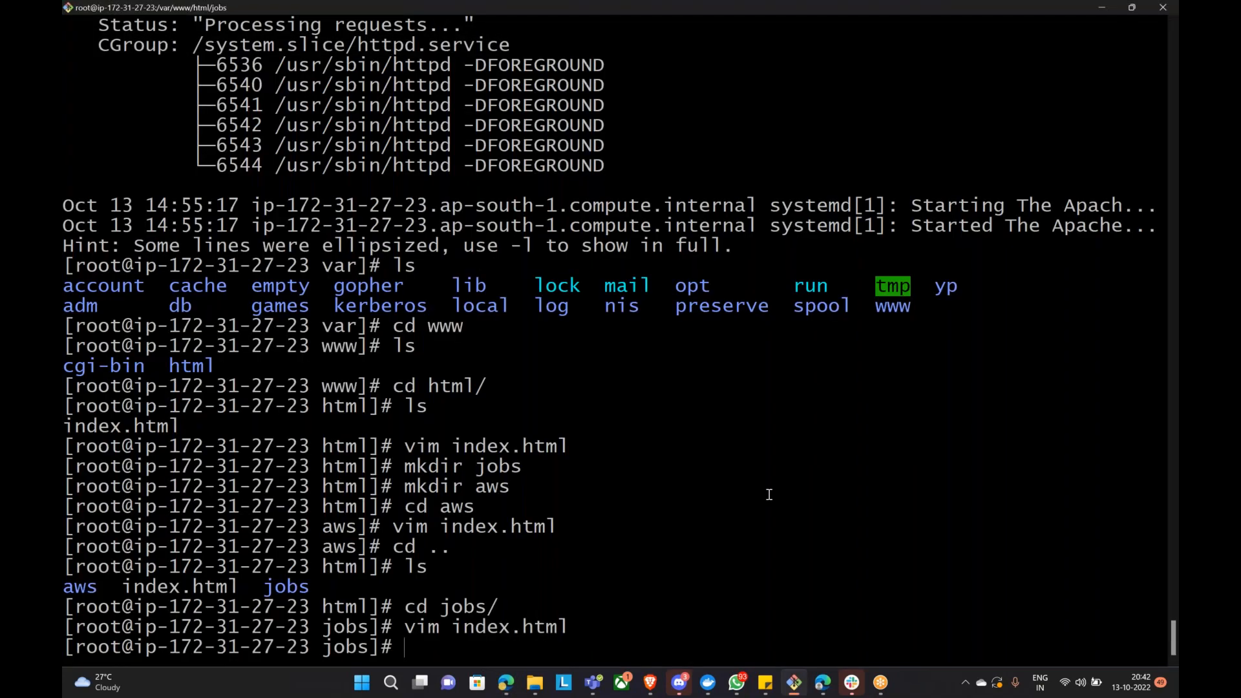
Step: Enter /var/lib/cloud/scripts and list it and its per-instance folder
{"action": "type", "text": "cd"}
{"action": "key", "text": "Return"}
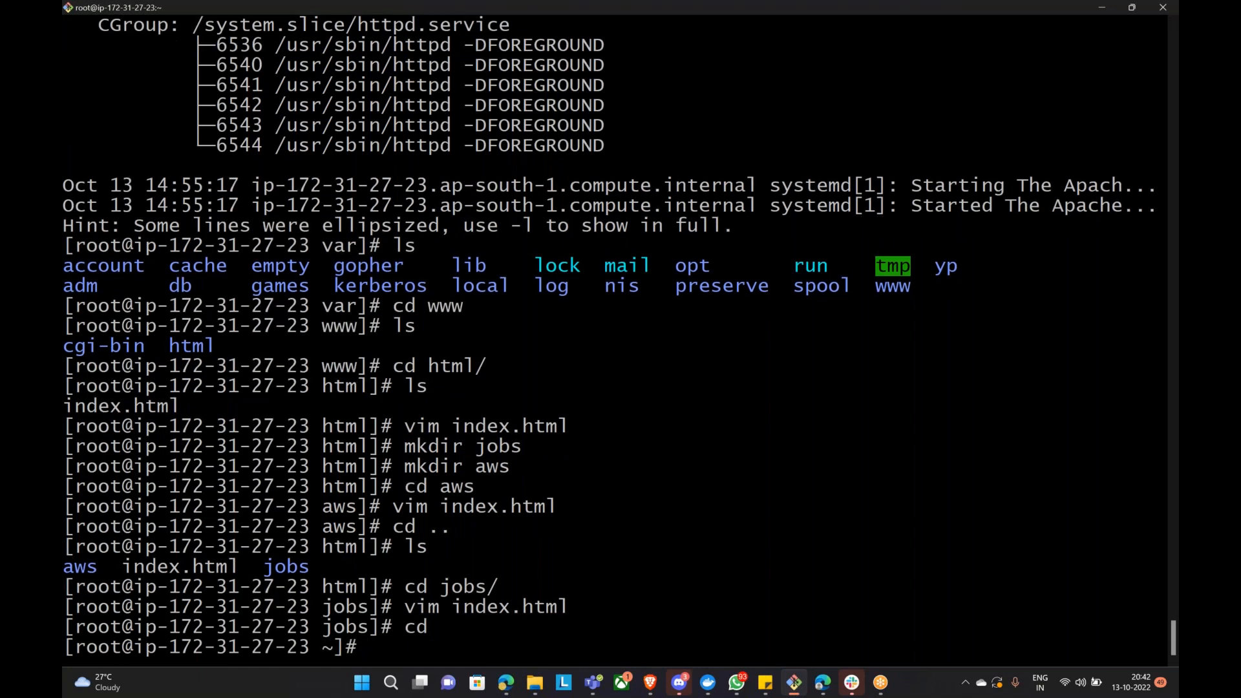
{"action": "type", "text": "cd /var/lib/"}
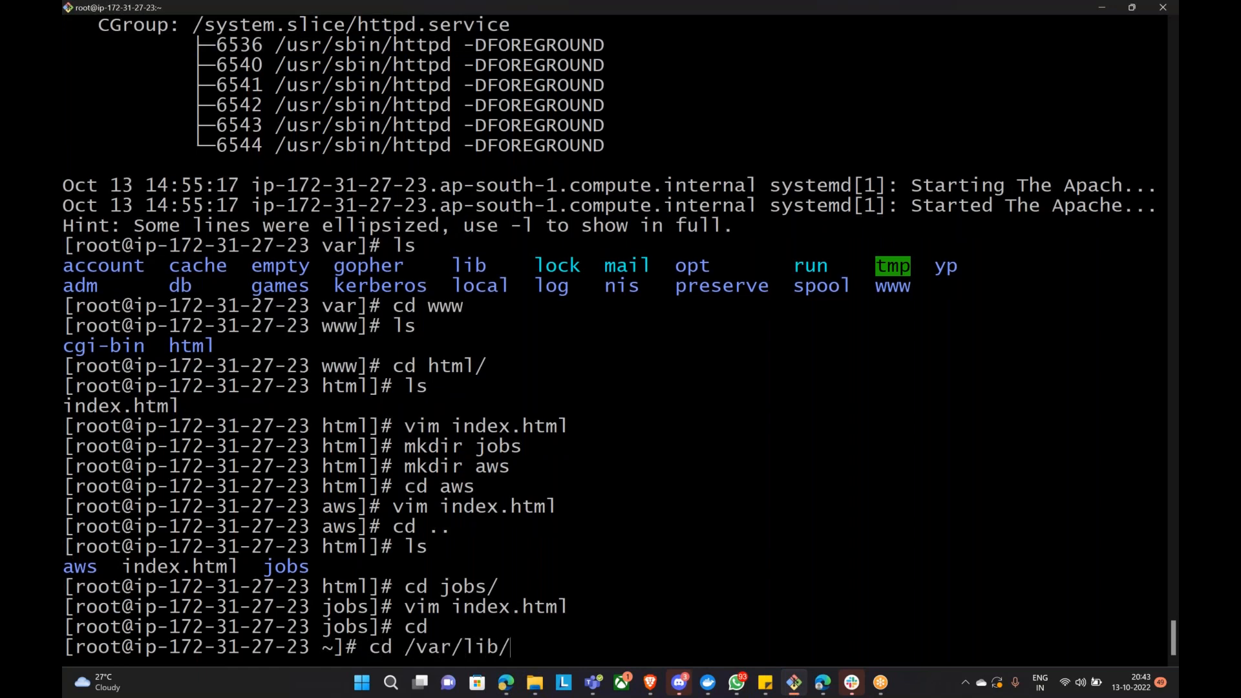
{"action": "key", "text": "Tab"}
{"action": "key", "text": "Tab"}
{"action": "type", "text": "cloud/"}
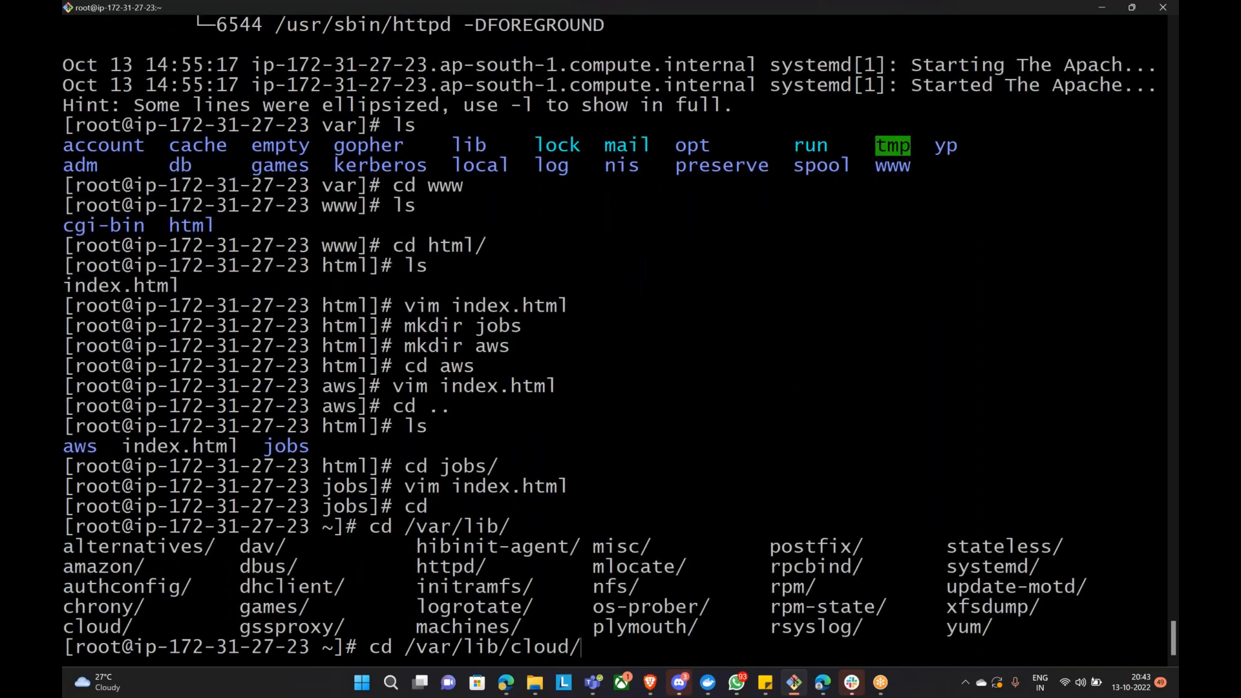
{"action": "key", "text": "Tab"}
{"action": "key", "text": "Tab"}
{"action": "type", "text": "sc"}
{"action": "key", "text": "Tab"}
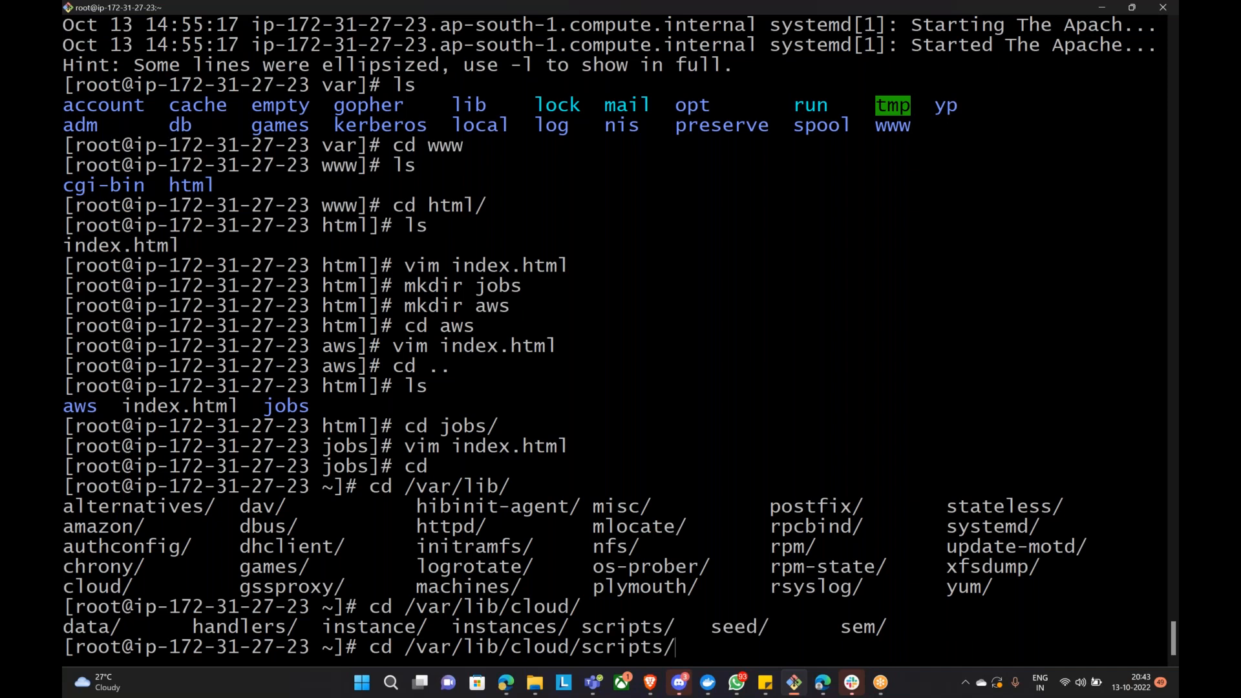
{"action": "key", "text": "Return"}
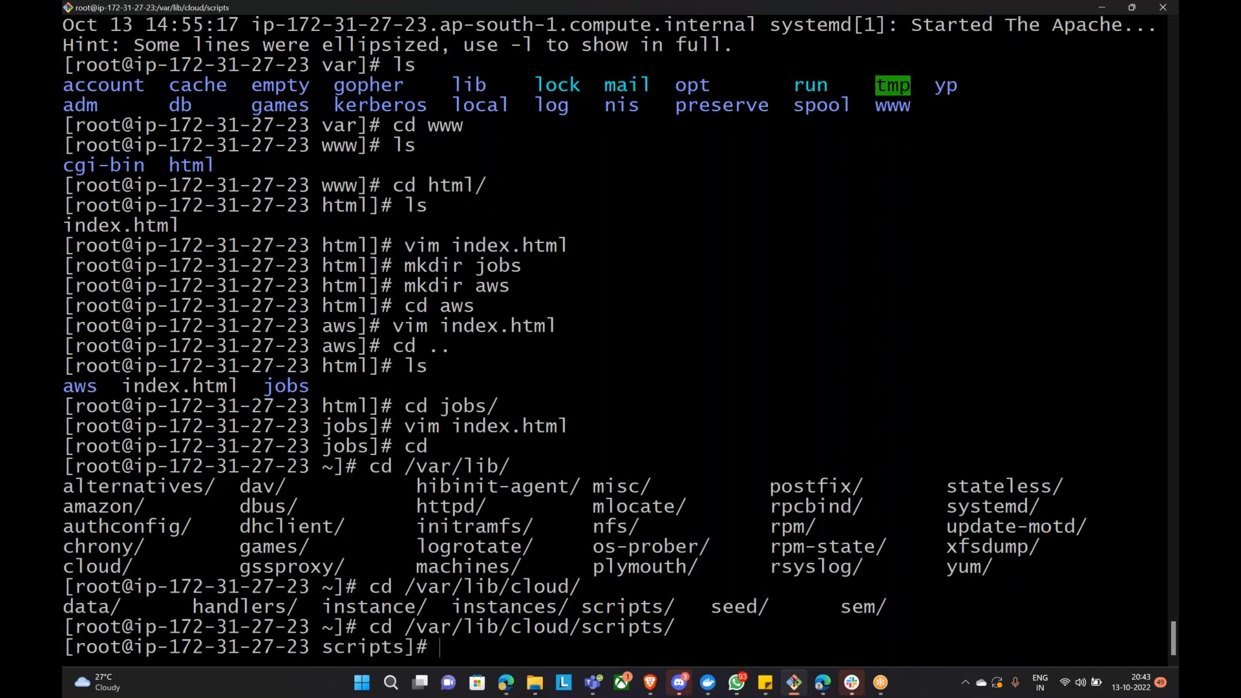
{"action": "type", "text": "ls"}
{"action": "key", "text": "Return"}
{"action": "type", "text": "cd per-"}
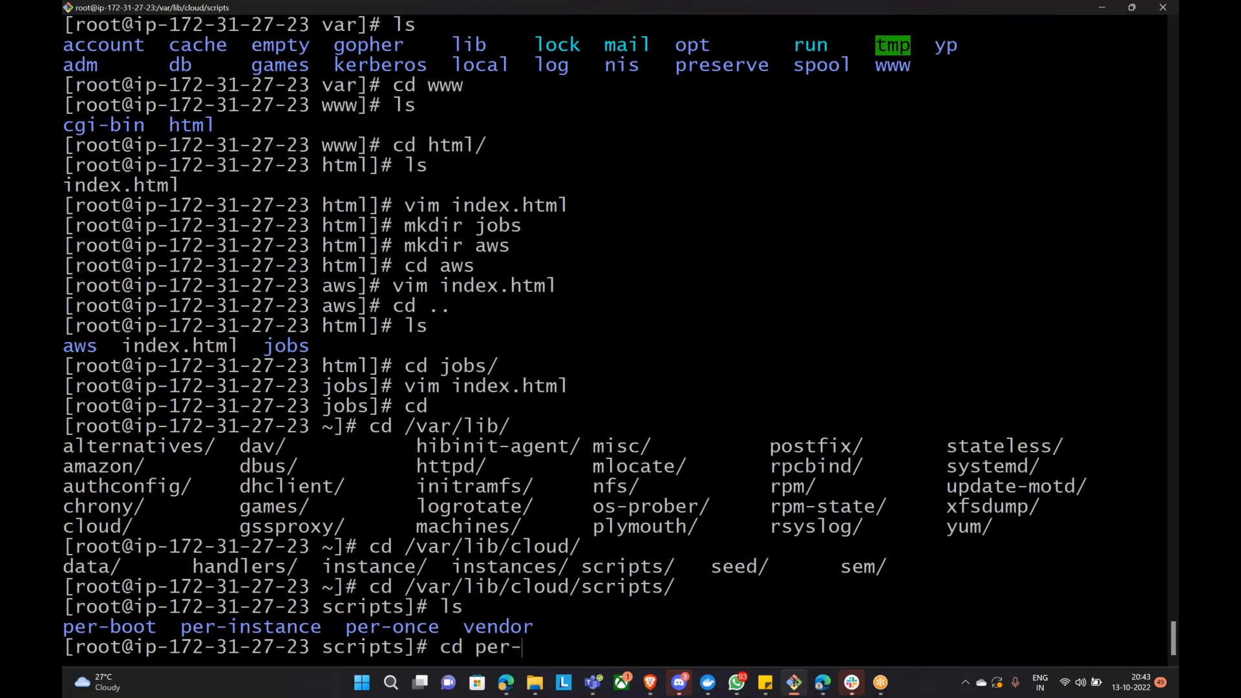
{"action": "type", "text": "i"}
{"action": "key", "text": "Tab"}
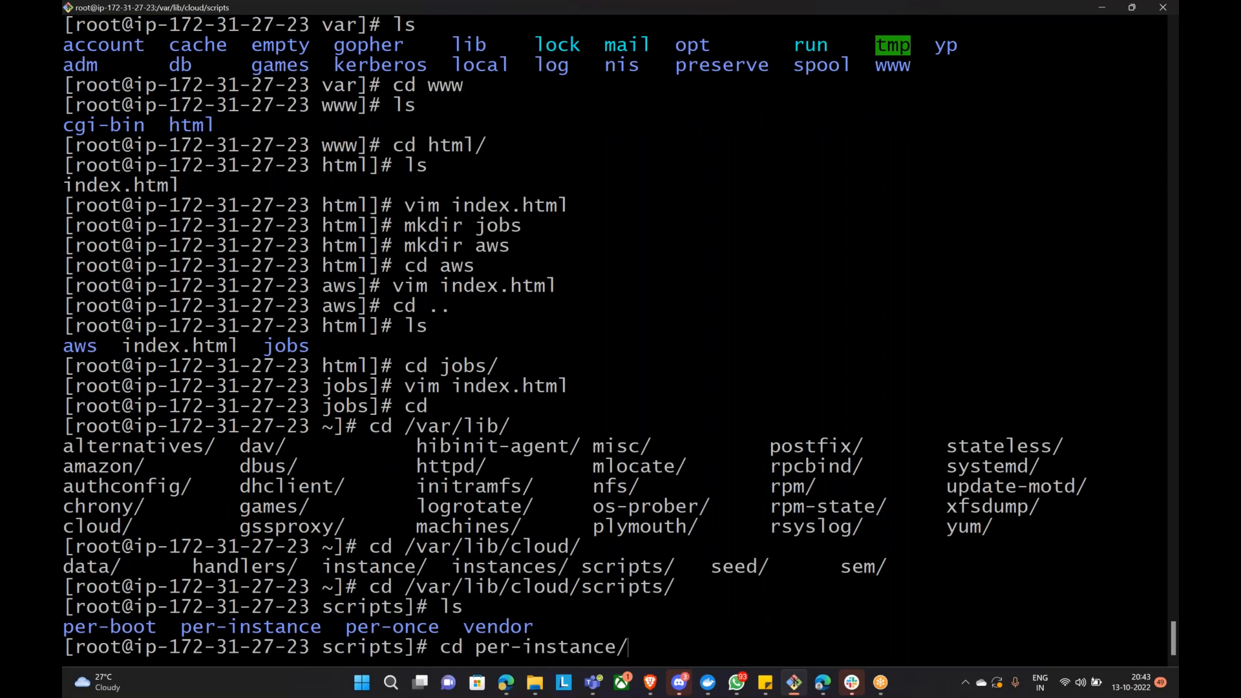
{"action": "key", "text": "Return"}
{"action": "type", "text": "ls -l"}
{"action": "key", "text": "Return"}
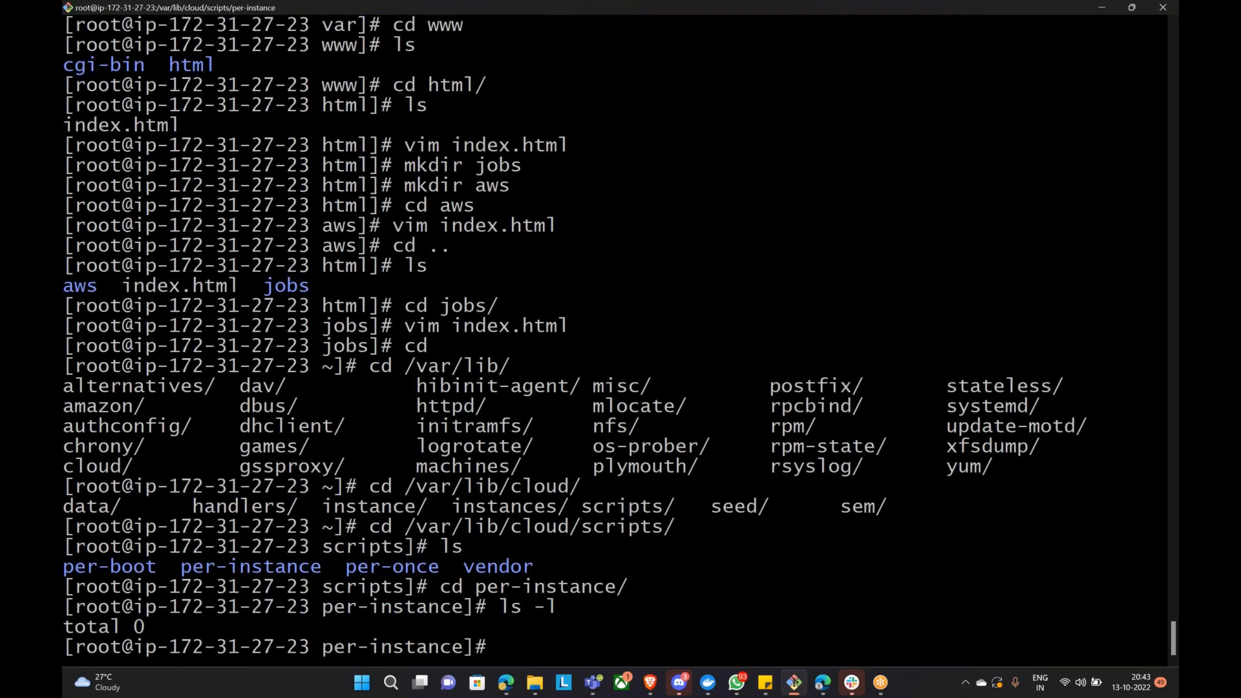
{"action": "type", "text": "cd .."}
{"action": "key", "text": "Return"}
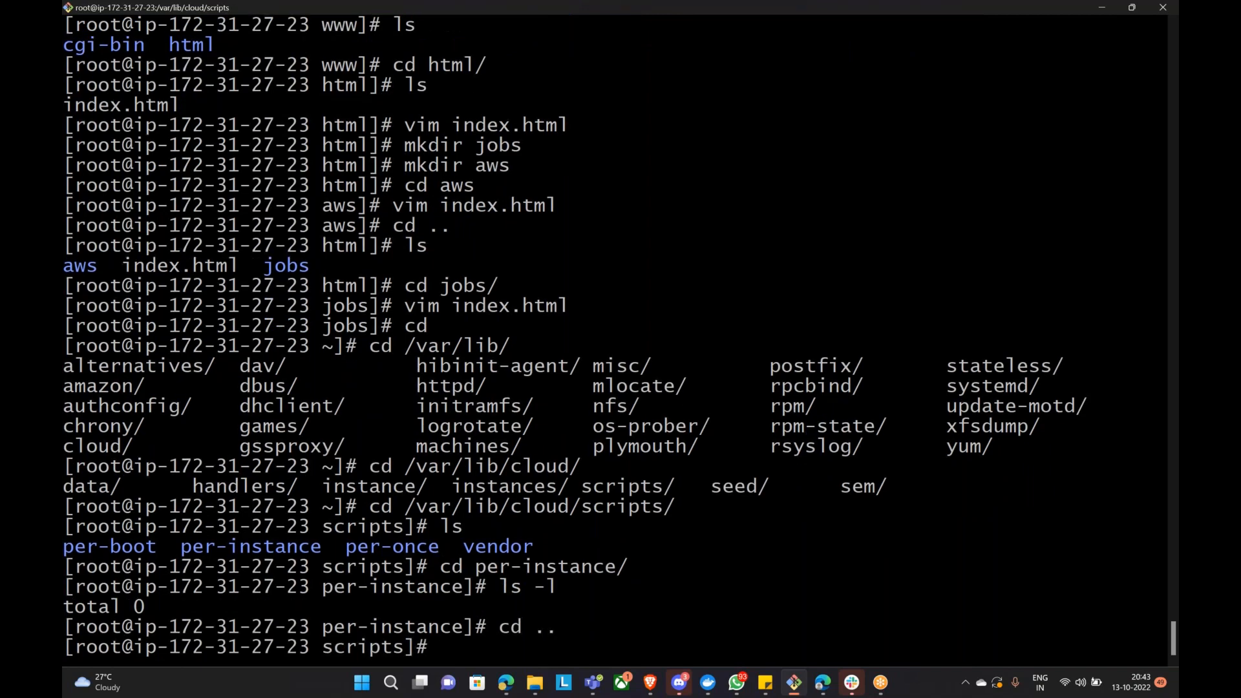
{"action": "type", "text": "ls"}
{"action": "key", "text": "Return"}
Step: List the per-once folder, then move to /var/lib/cloud/instance and list its files
{"action": "type", "text": "cd p"}
{"action": "type", "text": "er-"}
{"action": "type", "text": "o"}
{"action": "key", "text": "Tab"}
{"action": "key", "text": "Return"}
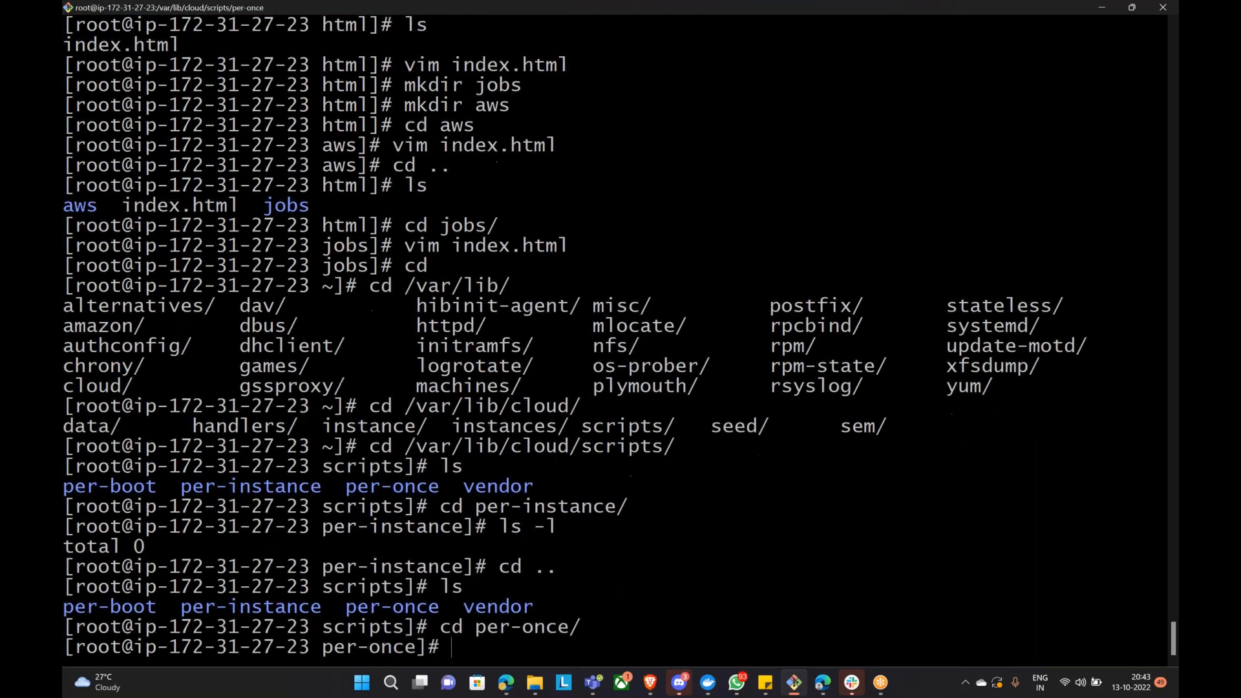
{"action": "type", "text": "ls"}
{"action": "key", "text": "Return"}
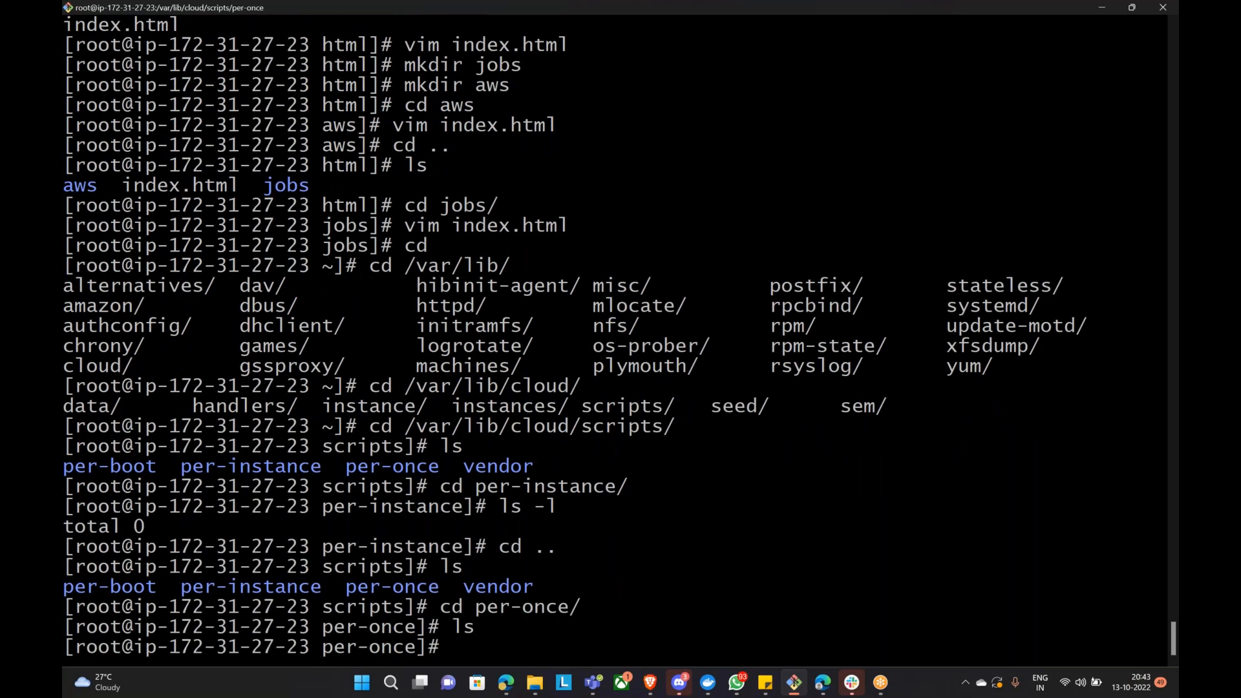
{"action": "type", "text": "cd .."}
{"action": "key", "text": "Return"}
{"action": "type", "text": "cd .."}
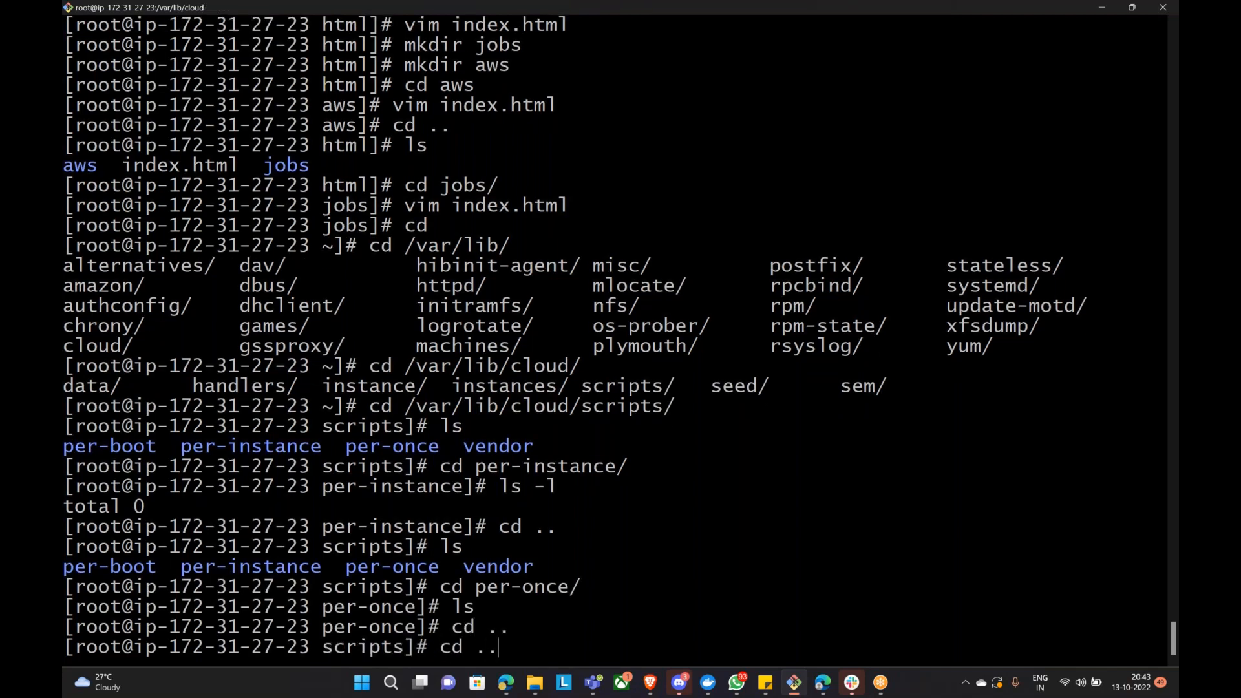
{"action": "key", "text": "Return"}
{"action": "type", "text": "ls"}
{"action": "key", "text": "Return"}
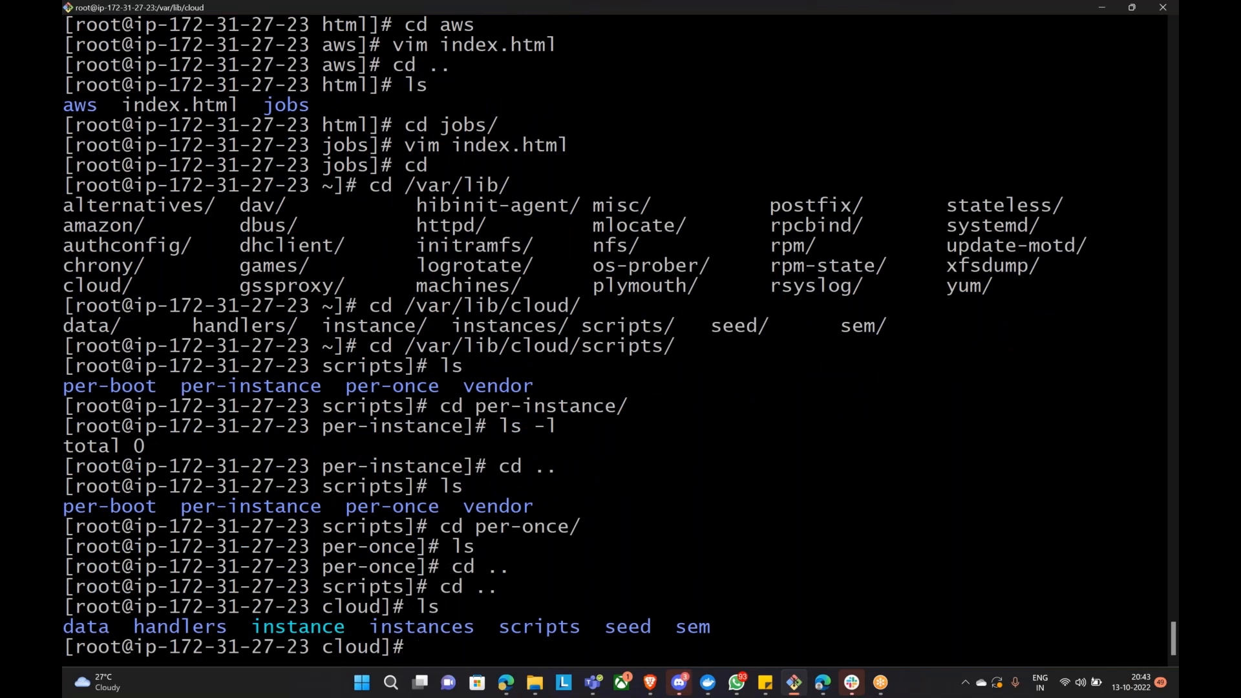
{"action": "type", "text": "ls"}
{"action": "key", "text": "Return"}
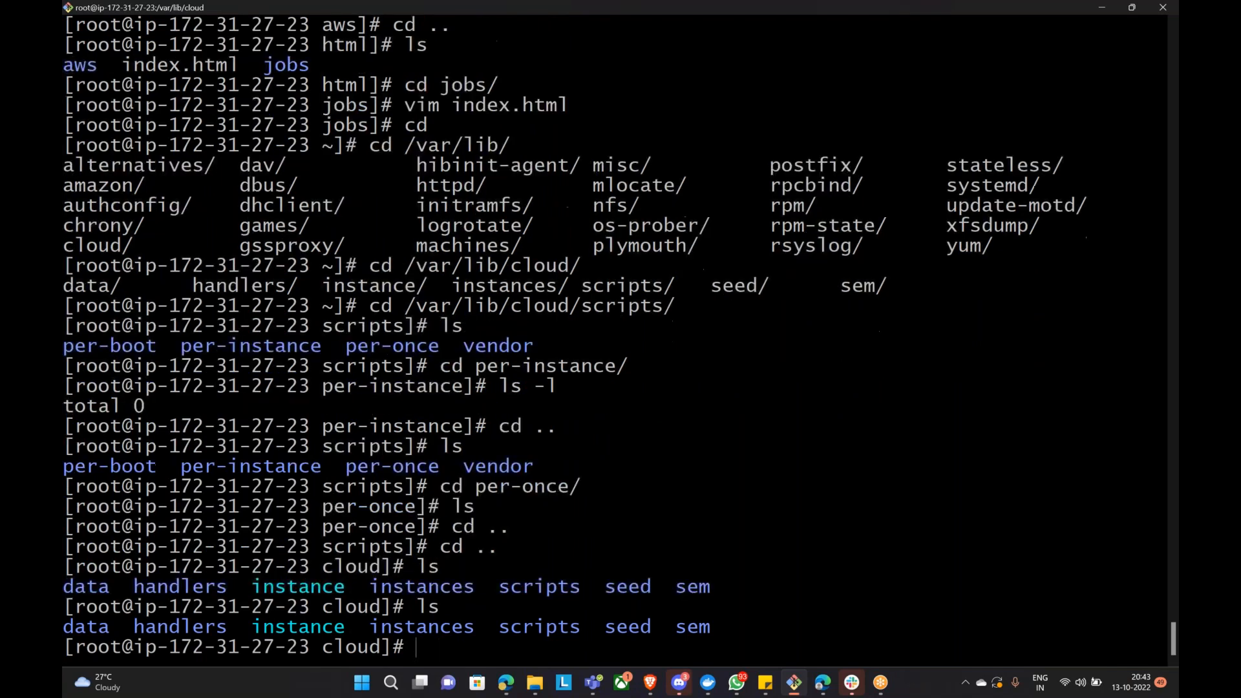
{"action": "type", "text": "cd instance"}
{"action": "key", "text": "Return"}
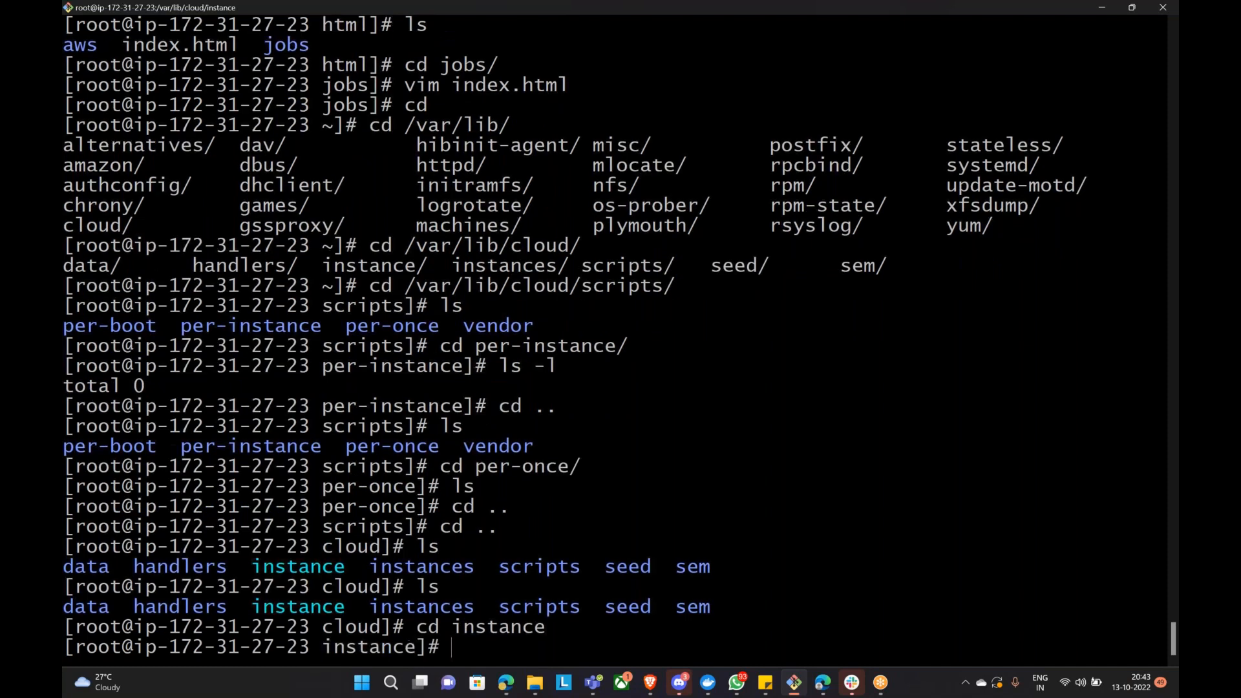
{"action": "type", "text": "ls"}
{"action": "key", "text": "Return"}
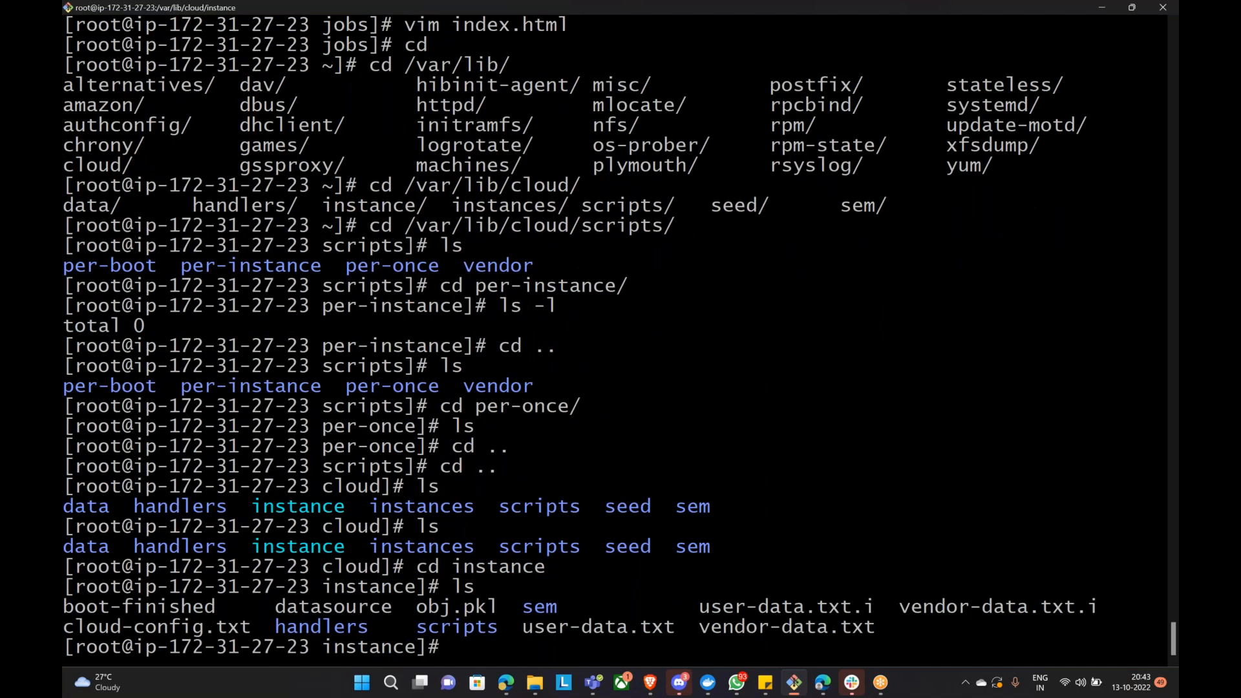
Step: View user-data.txt in vim and quit back to the shell
{"action": "left_click_drag", "start_coordinate": [524, 627], "coordinate": [676, 630]}
{"action": "type", "text": "vim us"}
{"action": "key", "text": "Tab"}
{"action": "key", "text": "Return"}
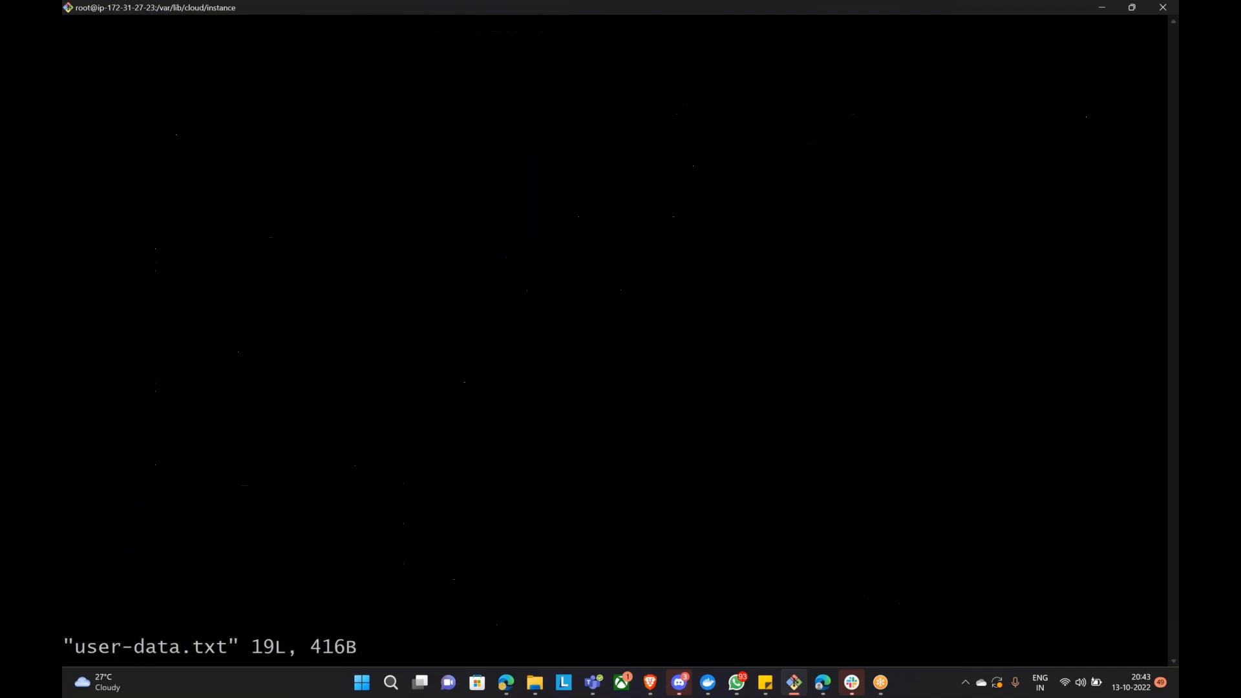
{"action": "left_click_drag", "start_coordinate": [67, 29], "coordinate": [482, 392]}
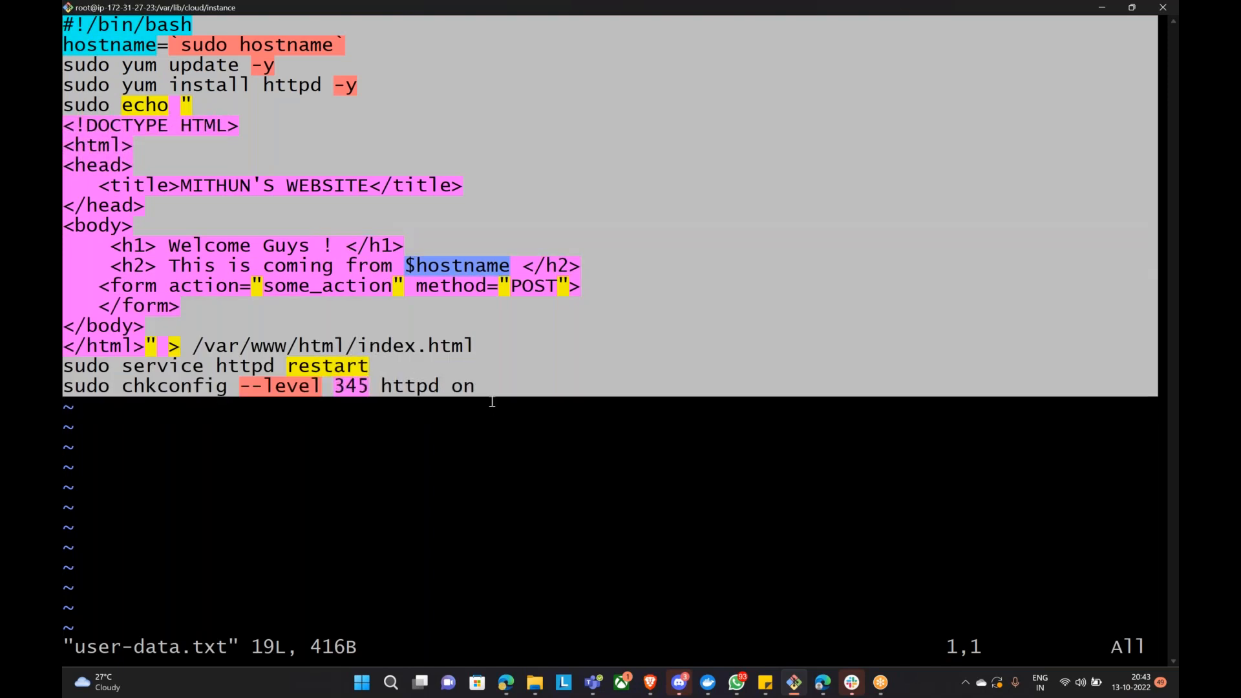
{"action": "type", "text": ":q"}
{"action": "key", "text": "Return"}
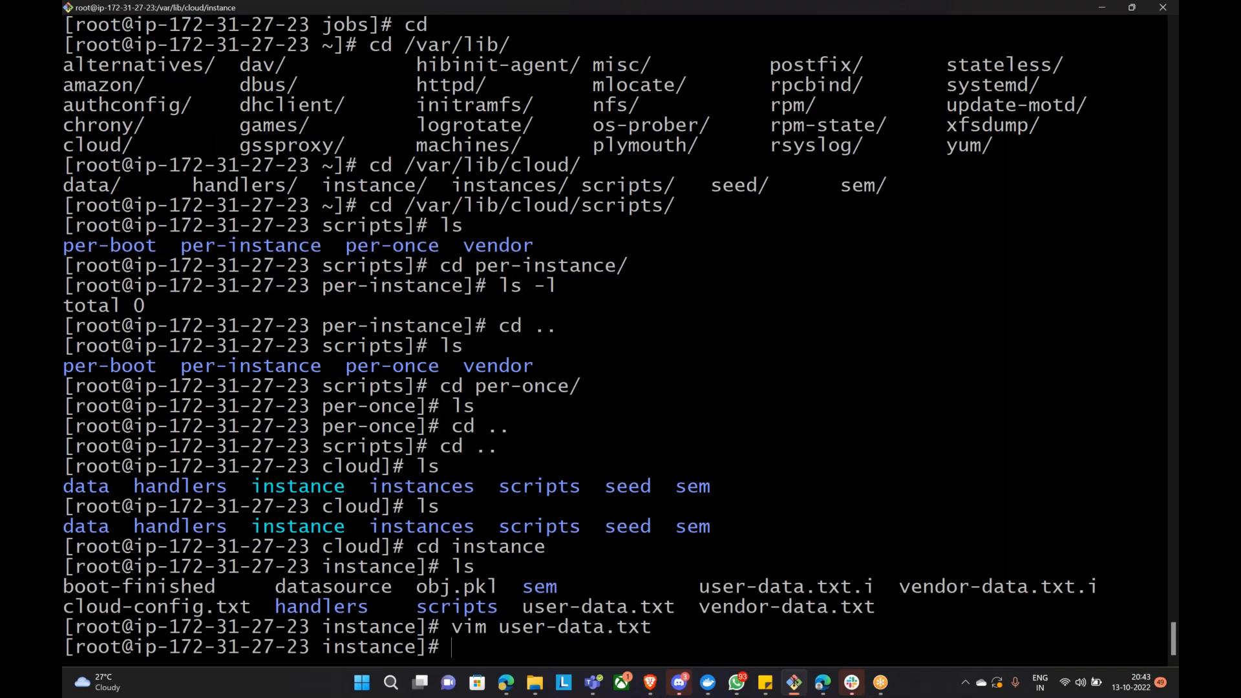
Step: Create a new jenkins.sh in the home folder with vim and paste the clipboard into it
{"action": "type", "text": "pwd"}
{"action": "key", "text": "Return"}
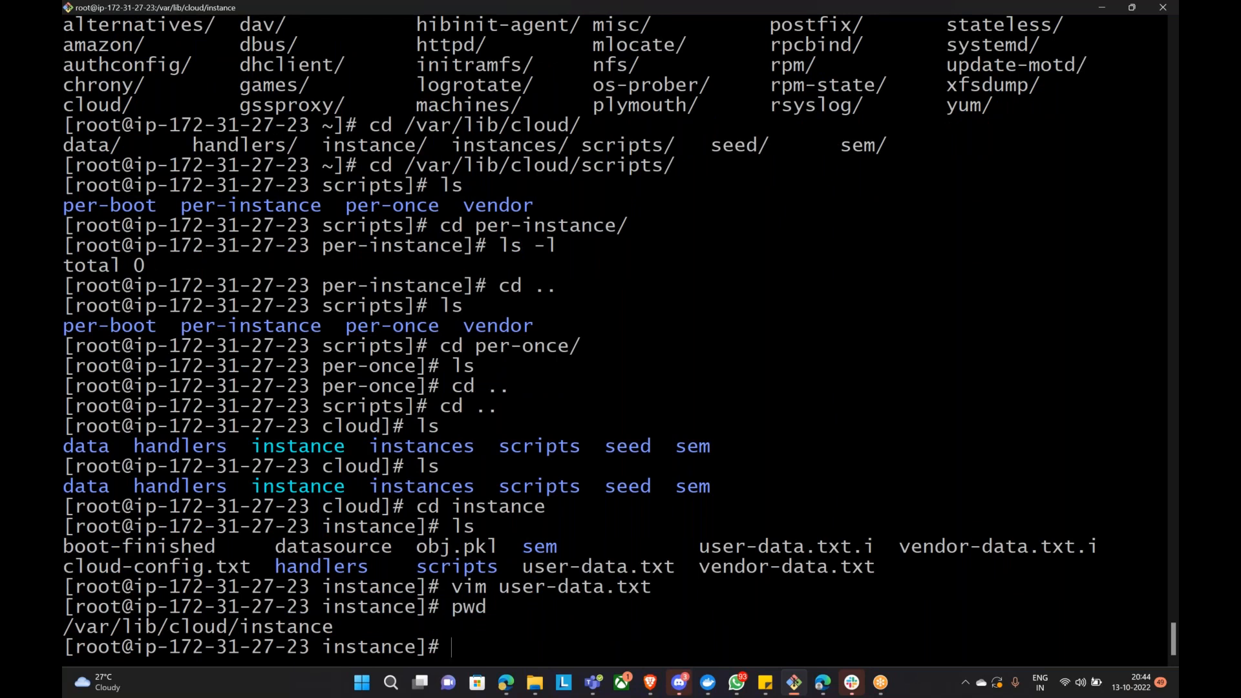
{"action": "type", "text": "cd"}
{"action": "key", "text": "Return"}
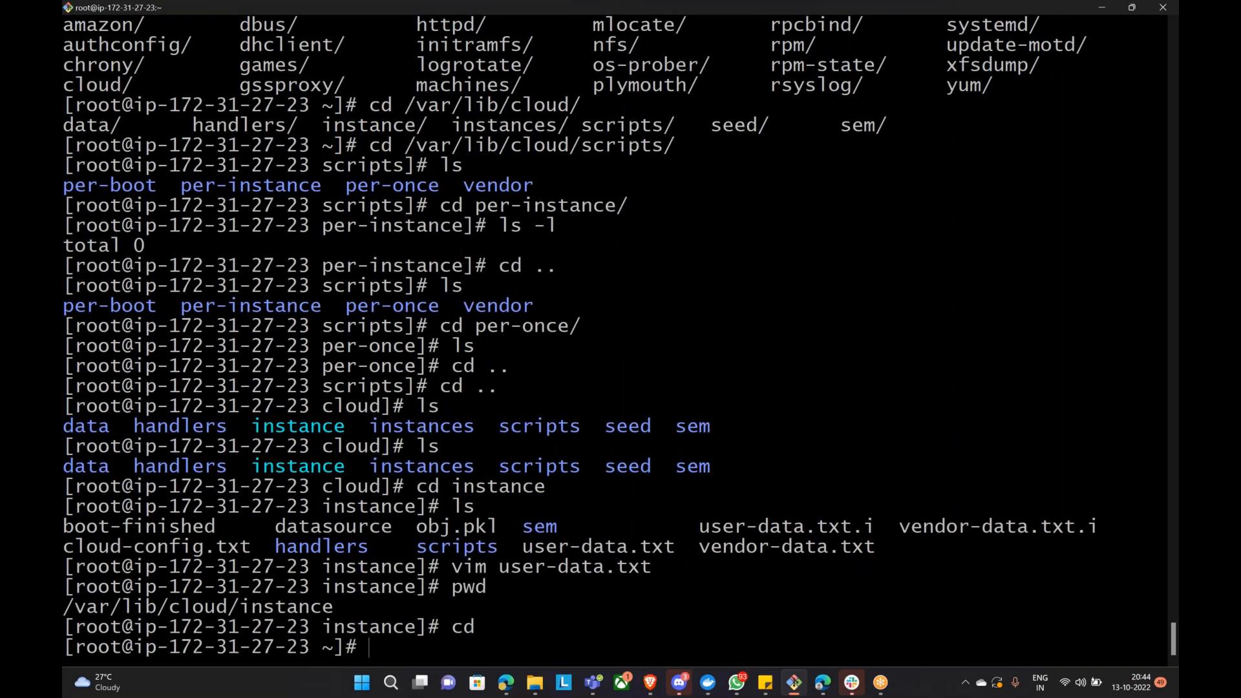
{"action": "type", "text": "vim jenkins.sh"}
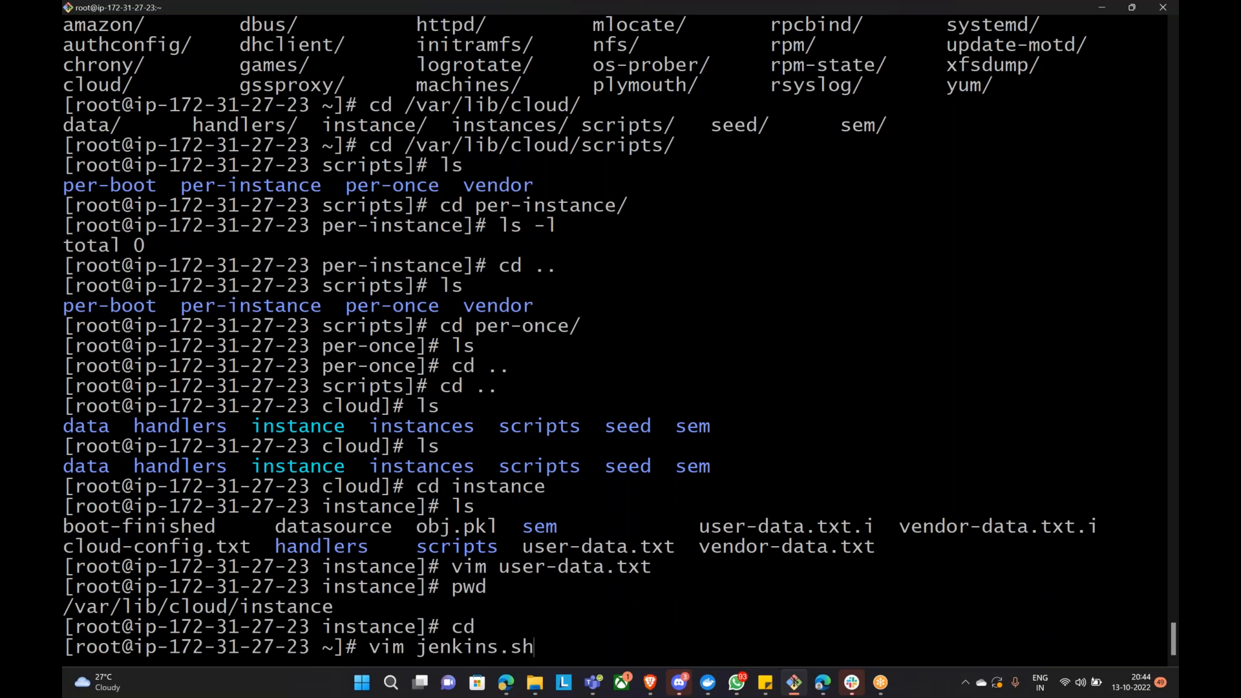
{"action": "key", "text": "Return"}
{"action": "key", "text": "i"}
{"action": "type", "text": "#!/bin/bash hostname=`sudo hostname` sudo yum update -y sudo yum install httpd -y sudo echo \" <!DOCTYPE HTML> <html> <head>    <title>MITHUN'S WEBSITE</title> </head> <body>     <h1> Welcome Guys ! </h1>     <h2> This is coming from $hostname </h2>    <form action=\"some_action\" method=\"POST\">    </form> </body> </html>\" > /var/www/html/index.html sudo service httpd restart sudo chkconfig --level 345 httpd on"}
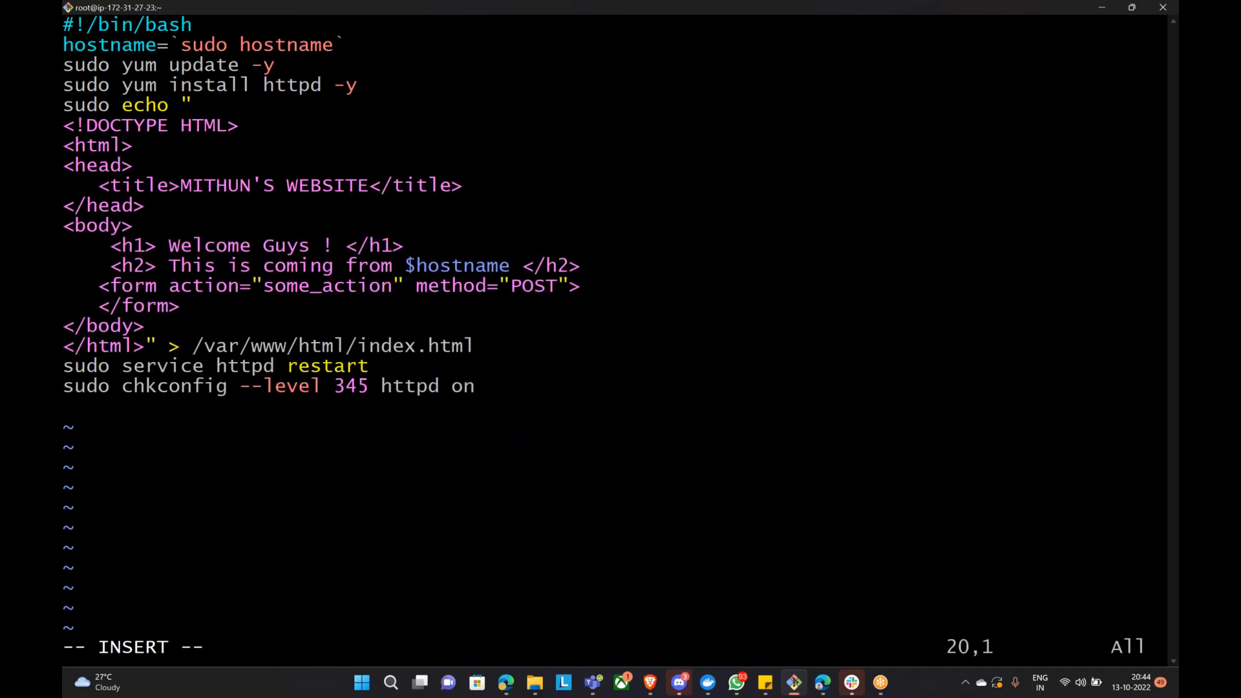
Step: Copy the selected Jenkins install commands from the Google Doc
{"action": "left_click", "coordinate": [509, 683]}
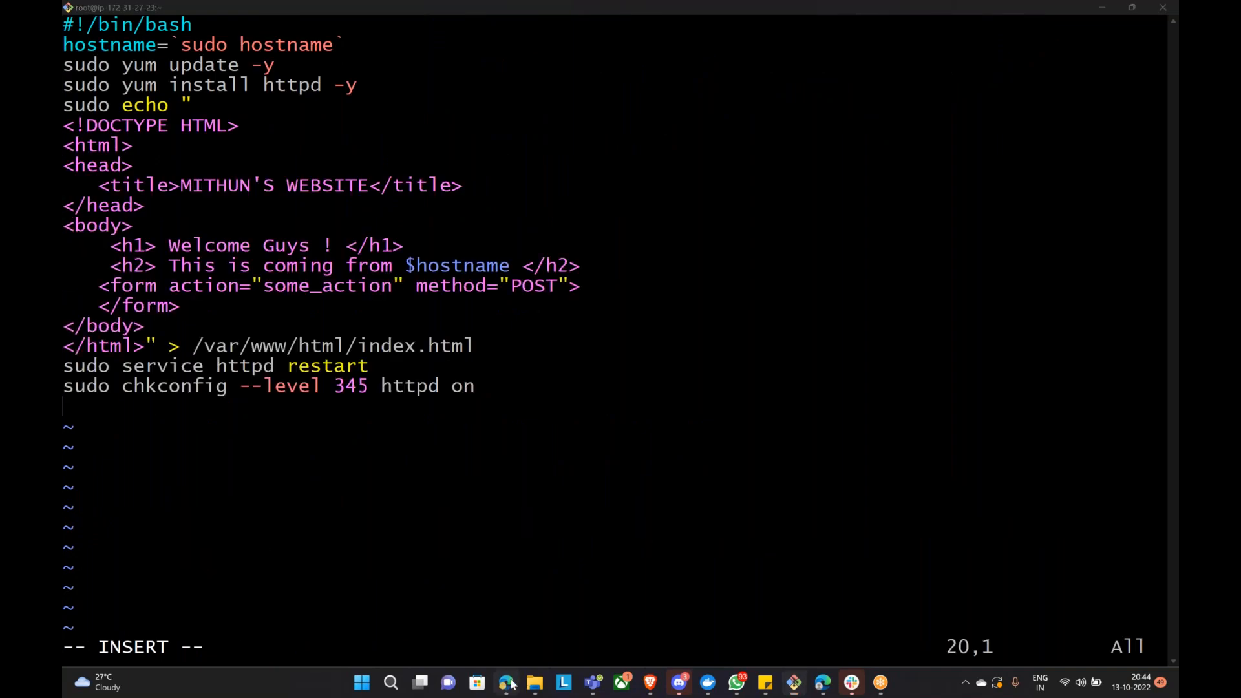
{"action": "scroll", "coordinate": [595, 394], "scroll_direction": "down", "scroll_amount": 3}
{"action": "scroll", "coordinate": [591, 381], "scroll_direction": "up", "scroll_amount": 1}
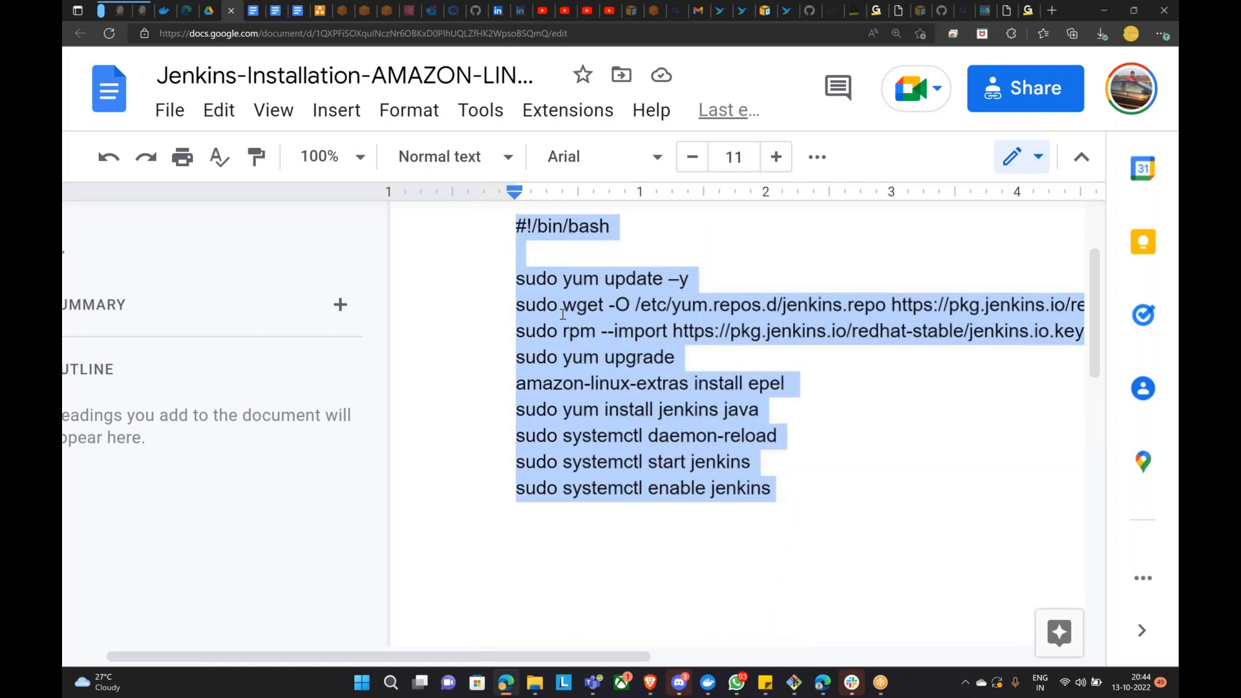
{"action": "right_click", "coordinate": [559, 310]}
{"action": "left_click", "coordinate": [608, 222]}
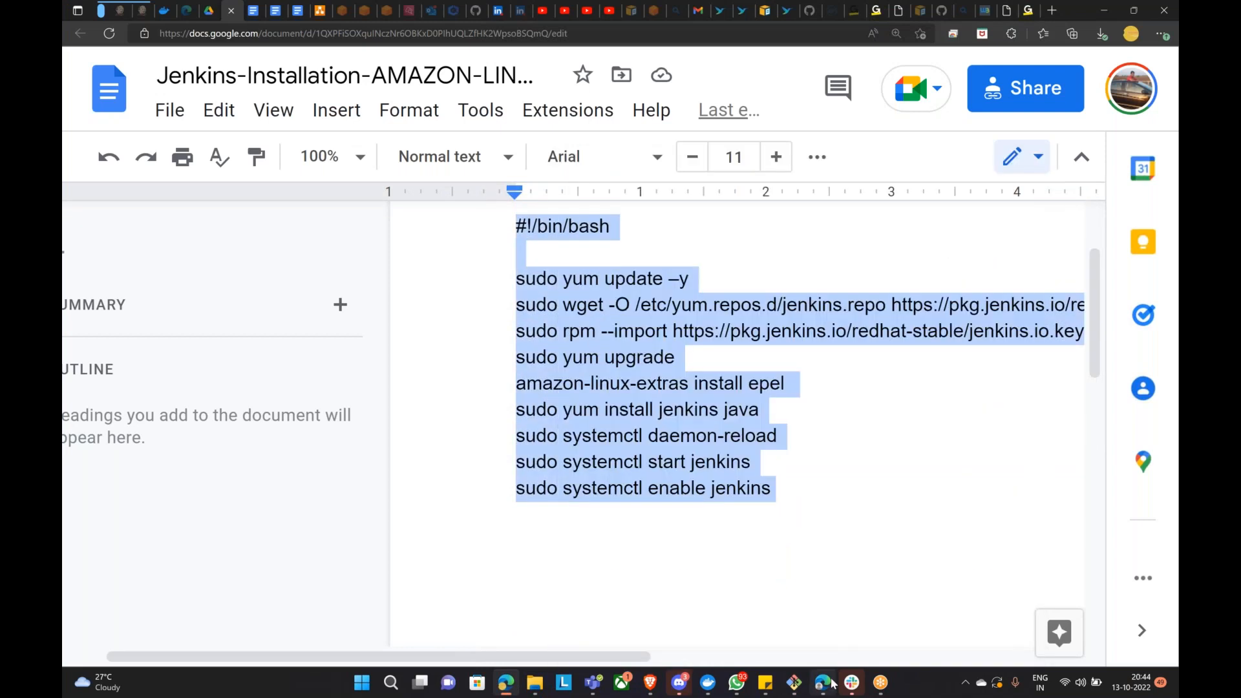
{"action": "left_click", "coordinate": [792, 682]}
Step: Discard the edit, reopen jenkins.sh and paste the Jenkins install commands
{"action": "key", "text": "Escape"}
{"action": "type", "text": ":q!"}
{"action": "key", "text": "Return"}
{"action": "key", "text": "Up"}
{"action": "key", "text": "Return"}
{"action": "key", "text": "i"}
{"action": "key", "text": "shift+Insert"}
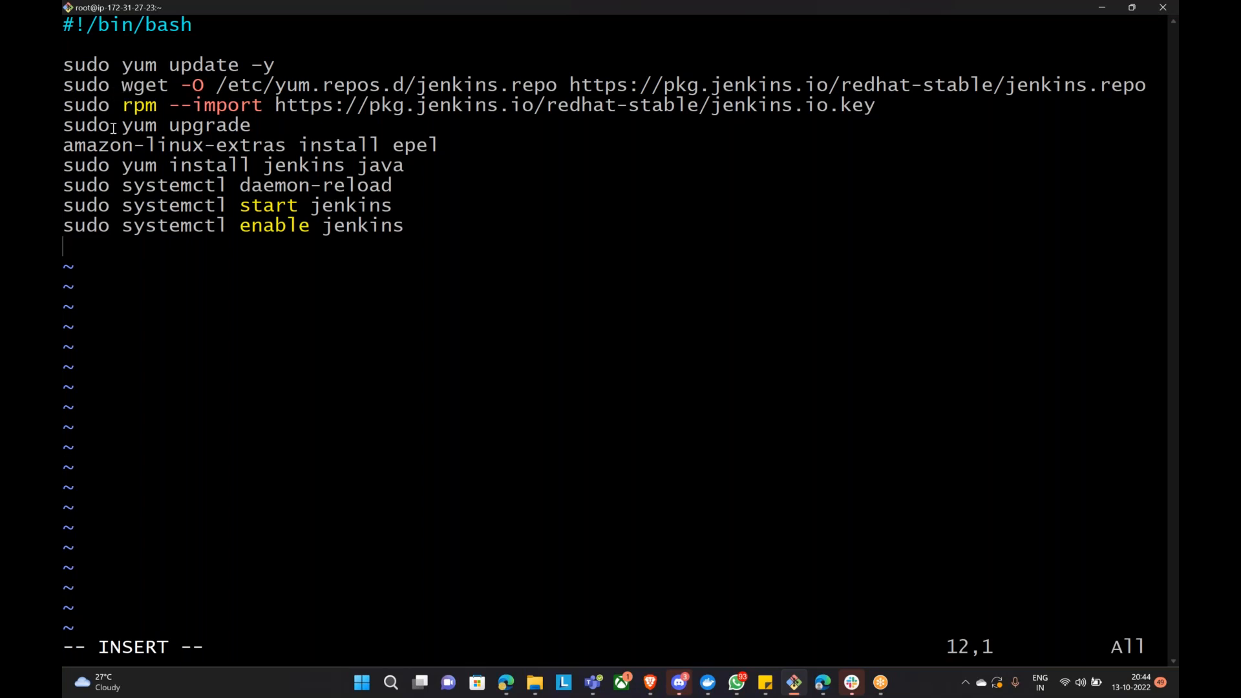
Step: Review the script's #!/bin/bash, Jenkins repo URL, key import, upgrade and epel lines
{"action": "left_click_drag", "start_coordinate": [64, 24], "coordinate": [187, 13]}
{"action": "left_click_drag", "start_coordinate": [87, 25], "coordinate": [192, 24]}
{"action": "left_click_drag", "start_coordinate": [65, 24], "coordinate": [279, 66]}
{"action": "double_click", "coordinate": [133, 67]}
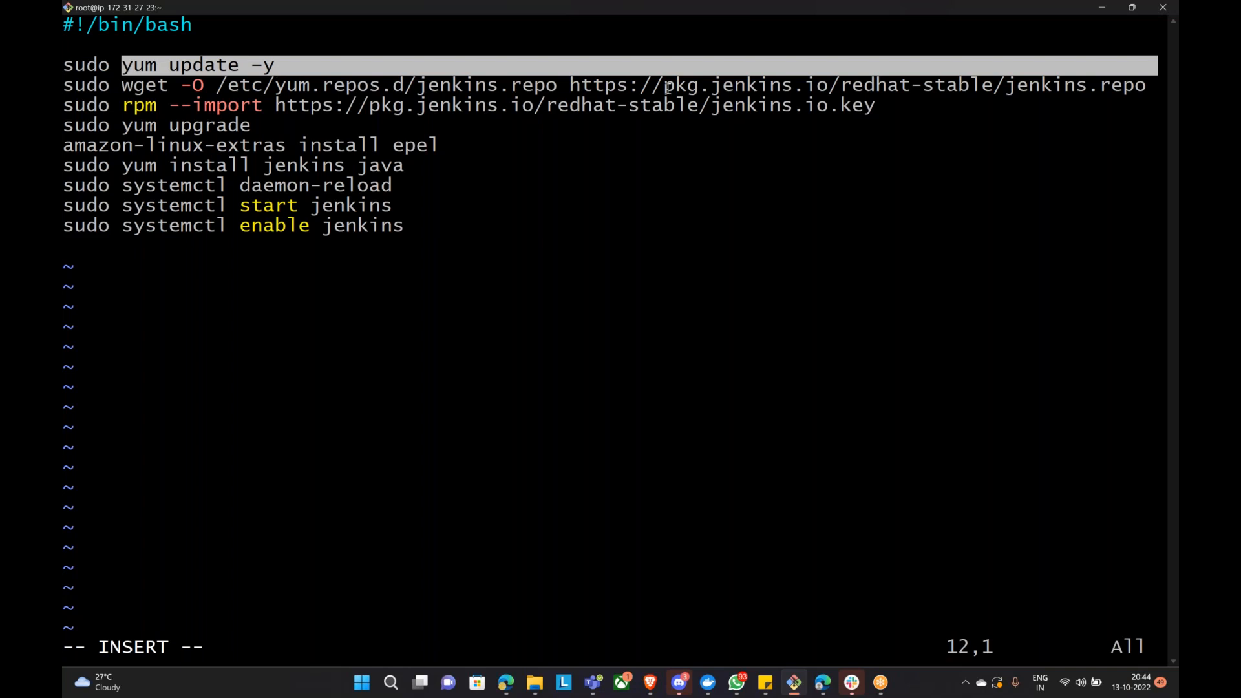
{"action": "left_click_drag", "start_coordinate": [650, 86], "coordinate": [1150, 89]}
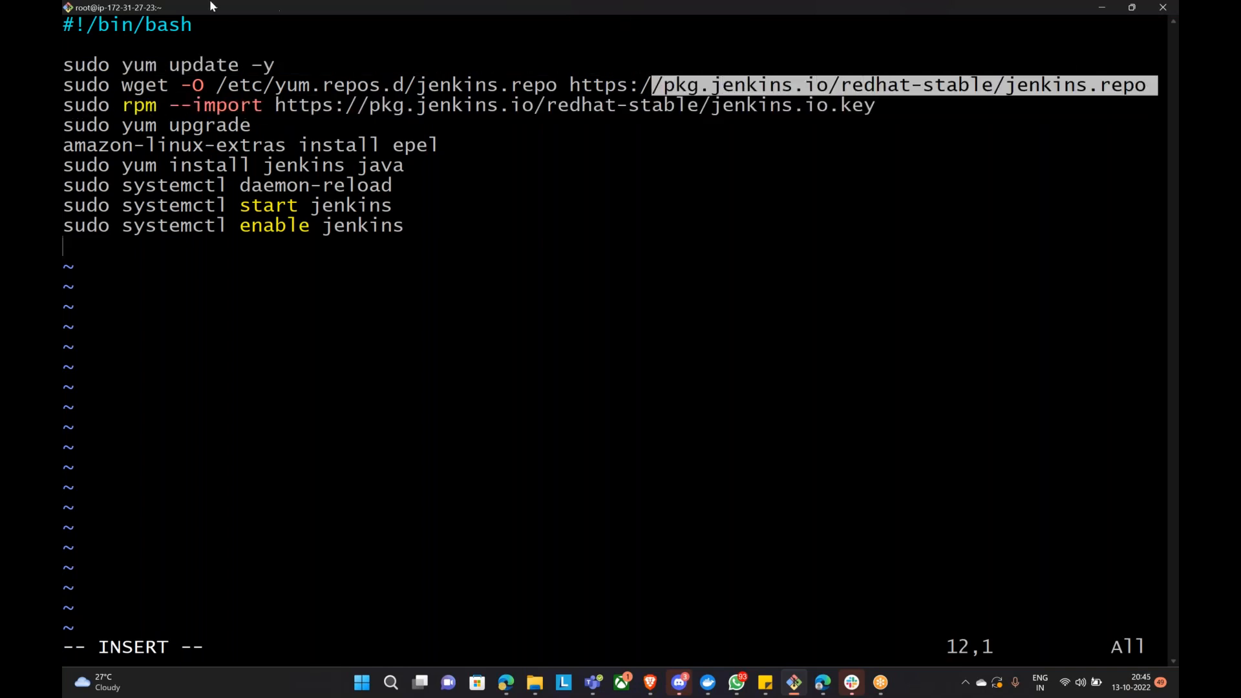
{"action": "left_click_drag", "start_coordinate": [73, 103], "coordinate": [872, 106]}
{"action": "left_click_drag", "start_coordinate": [64, 125], "coordinate": [241, 146]}
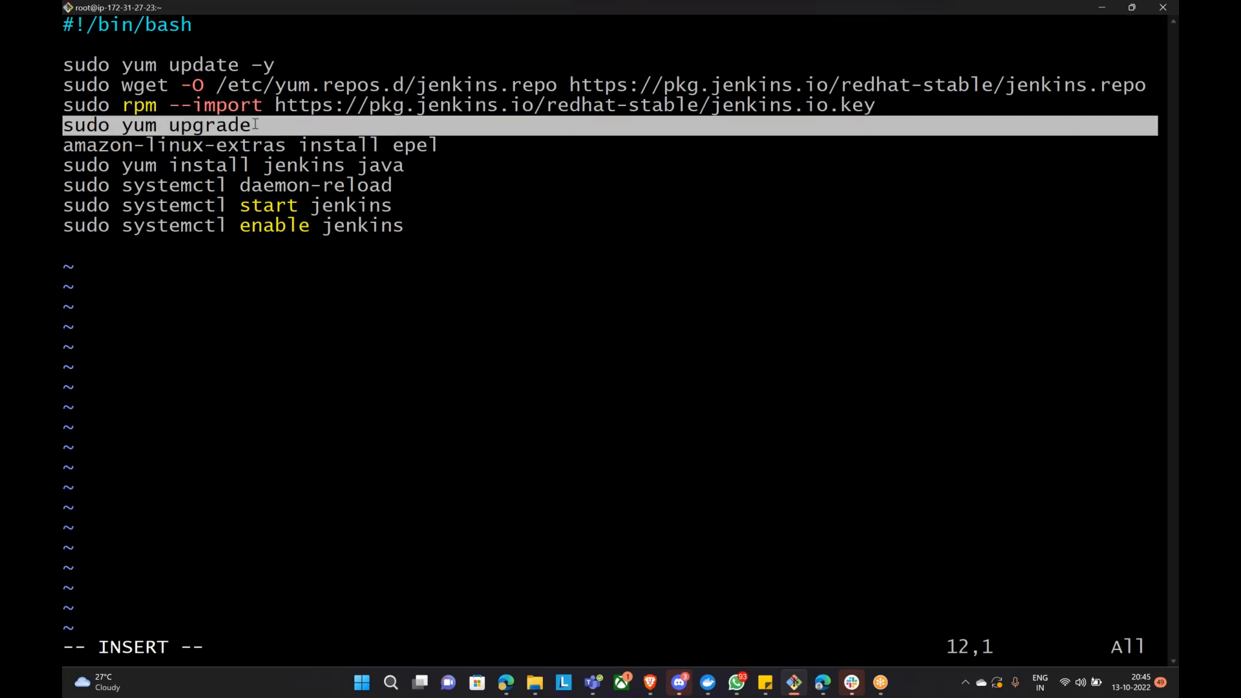
{"action": "left_click_drag", "start_coordinate": [64, 144], "coordinate": [448, 144]}
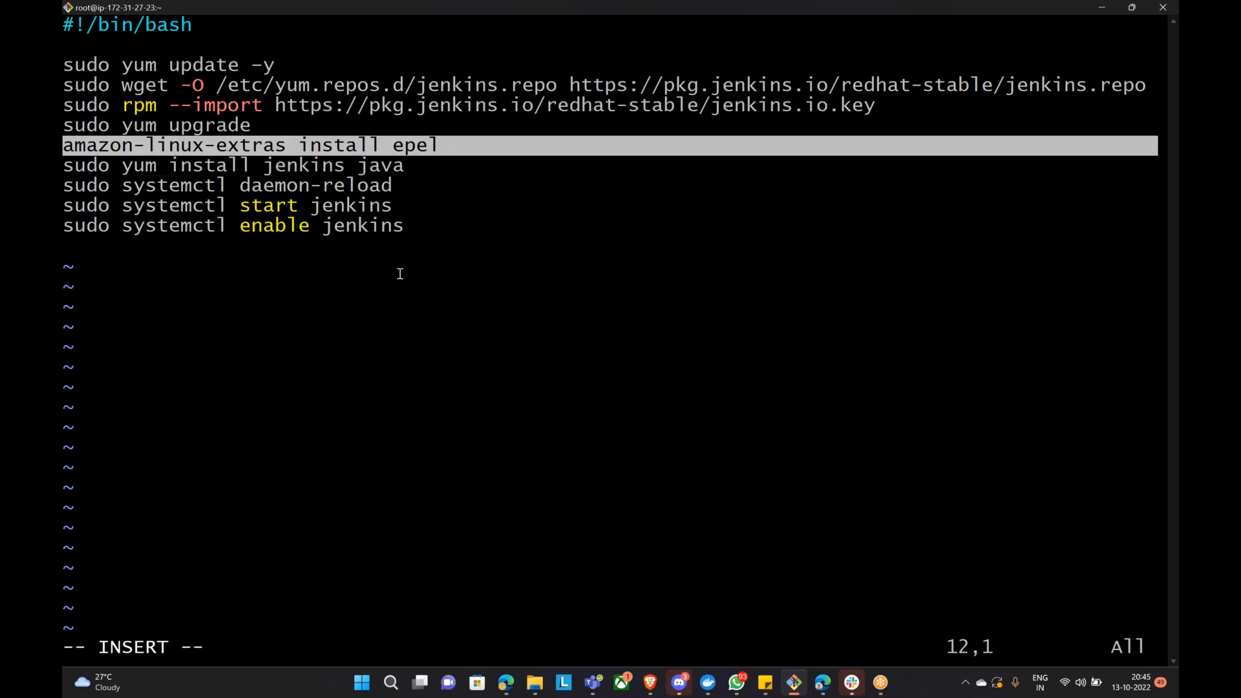
Step: Review the jenkins/java install, daemon-reload and start/enable lines, then save with :wq
{"action": "left_click", "coordinate": [425, 254]}
{"action": "left_click_drag", "start_coordinate": [63, 166], "coordinate": [400, 168]}
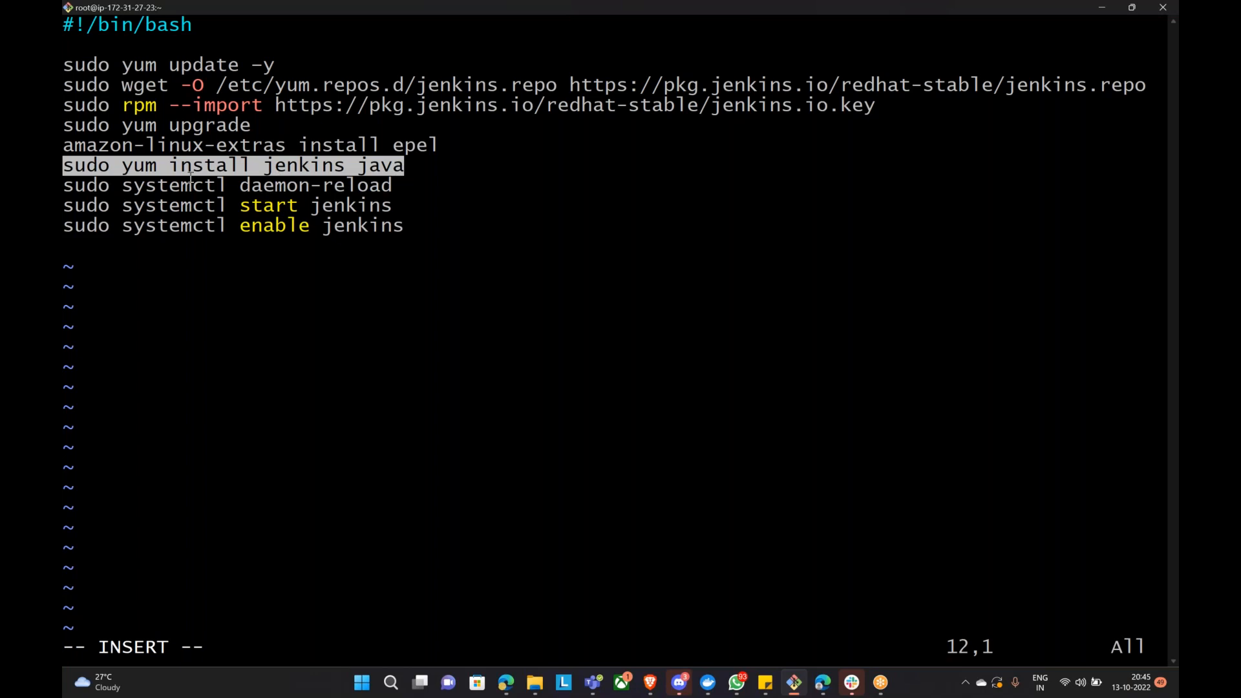
{"action": "left_click_drag", "start_coordinate": [75, 186], "coordinate": [418, 205]}
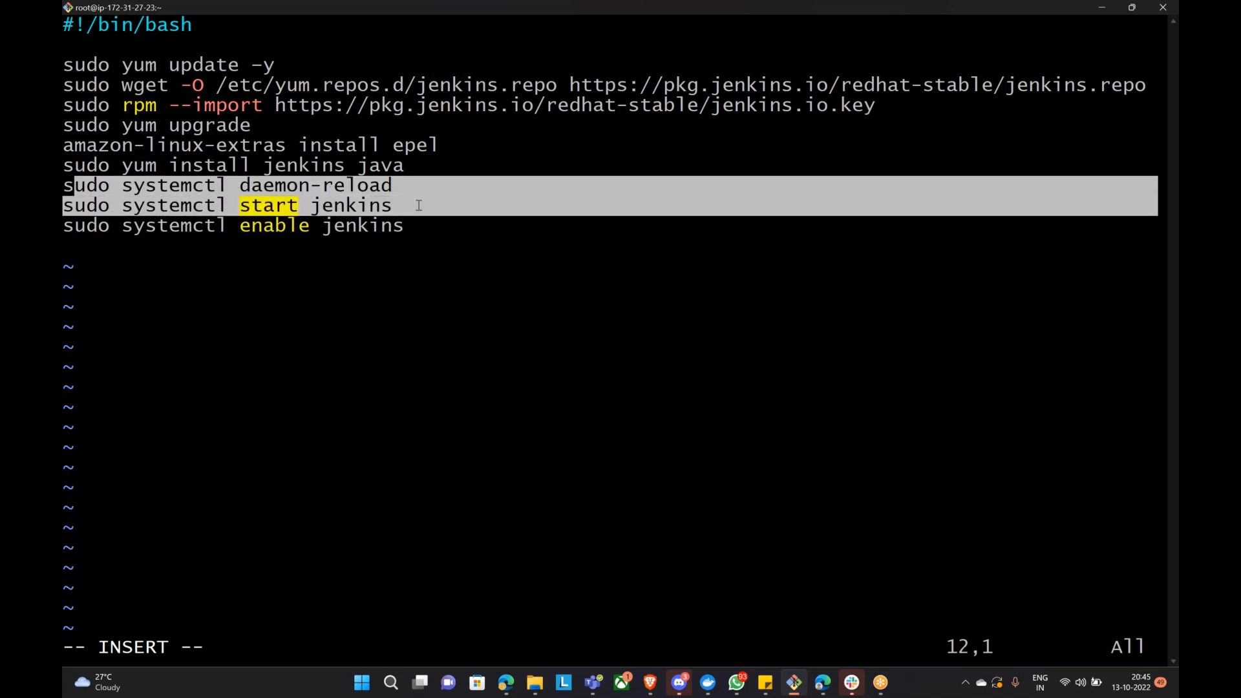
{"action": "left_click_drag", "start_coordinate": [230, 205], "coordinate": [69, 31]}
{"action": "left_click_drag", "start_coordinate": [337, 379], "coordinate": [333, 372]}
{"action": "left_click_drag", "start_coordinate": [240, 231], "coordinate": [306, 226]}
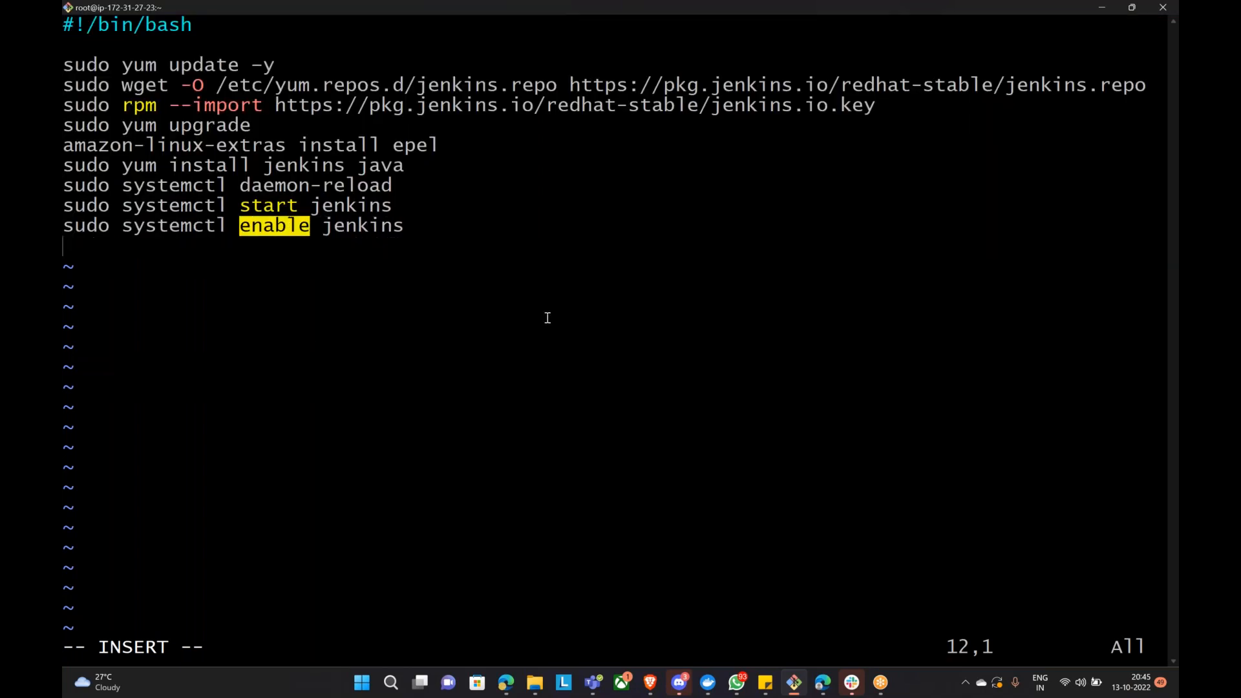
{"action": "key", "text": "Escape"}
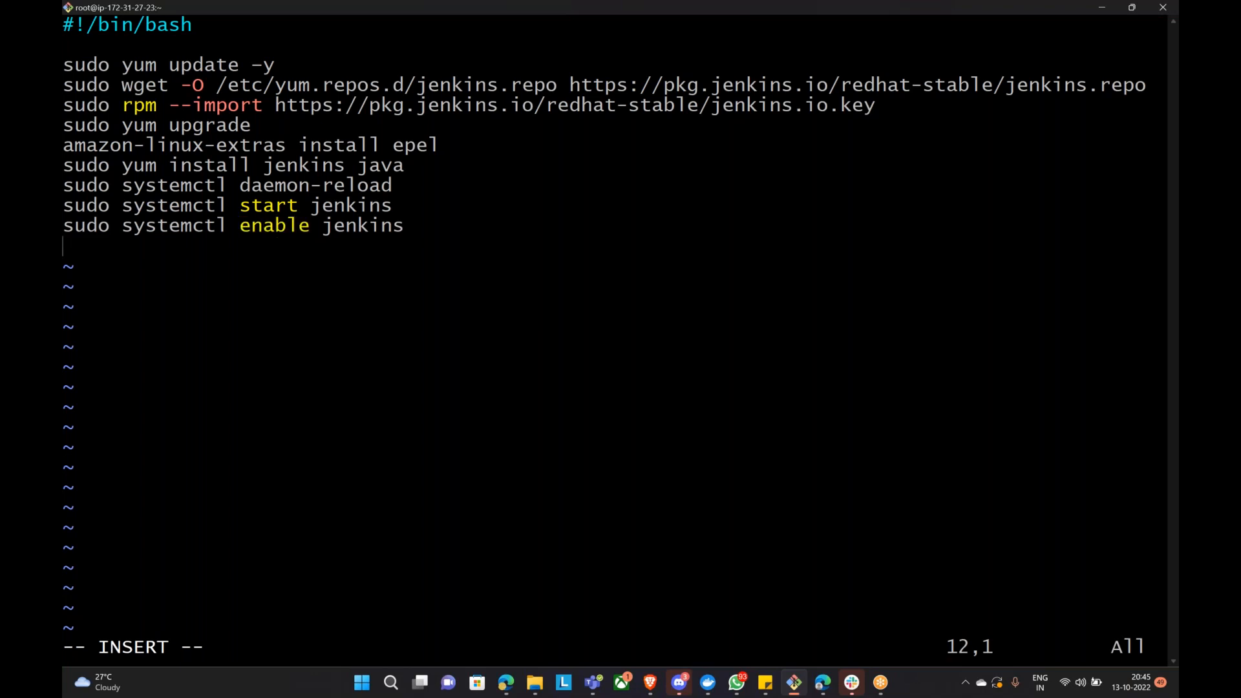
{"action": "type", "text": ":wq"}
{"action": "key", "text": "Return"}
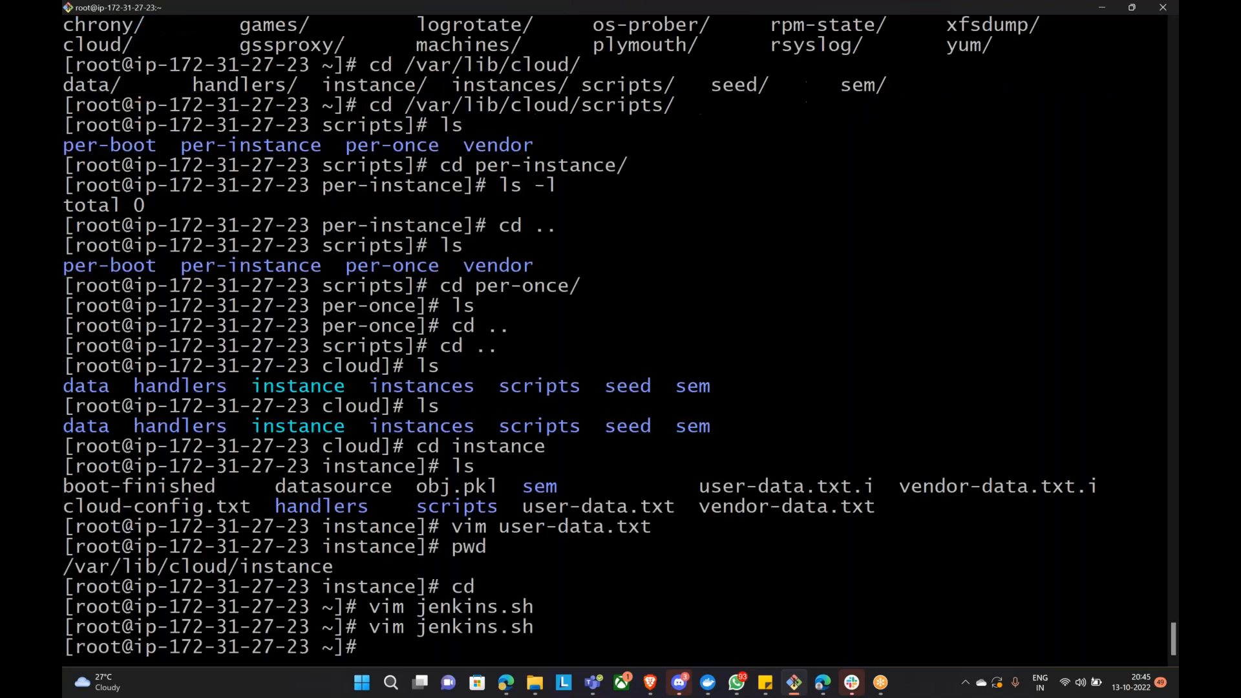
Step: Make jenkins.sh executable with chmod +x and run ./jenkins.sh
{"action": "type", "text": "chmod +x jen"}
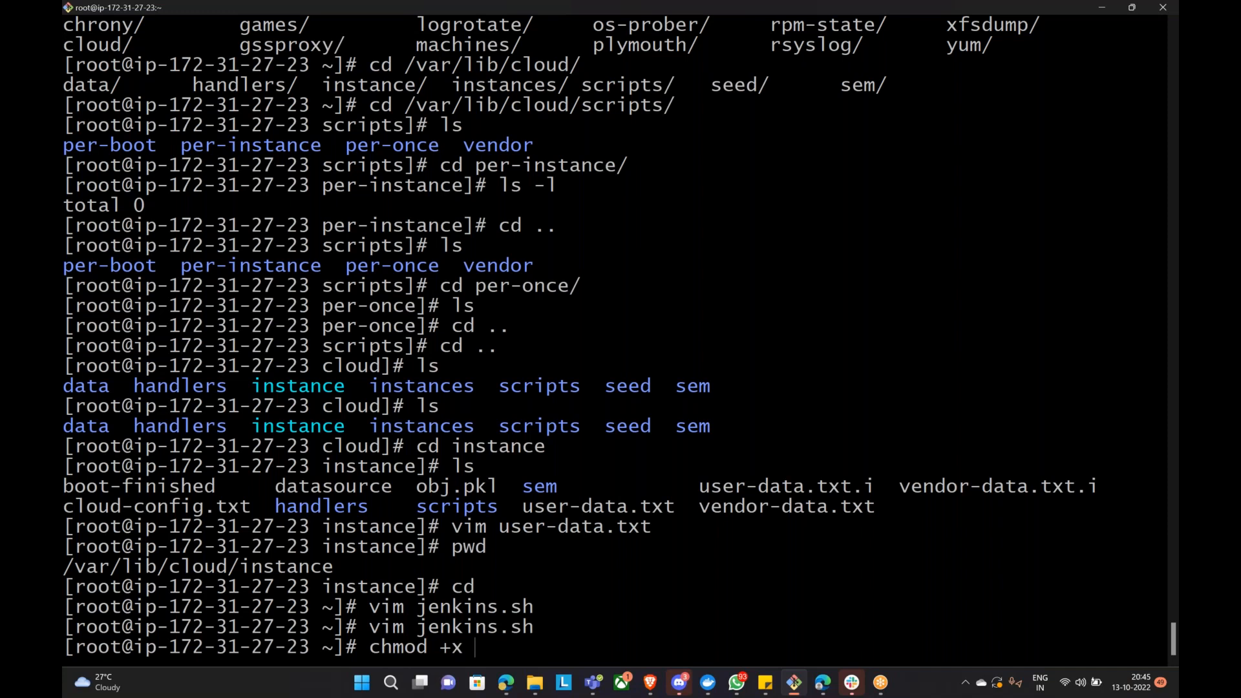
{"action": "key", "text": "Tab"}
{"action": "key", "text": "Return"}
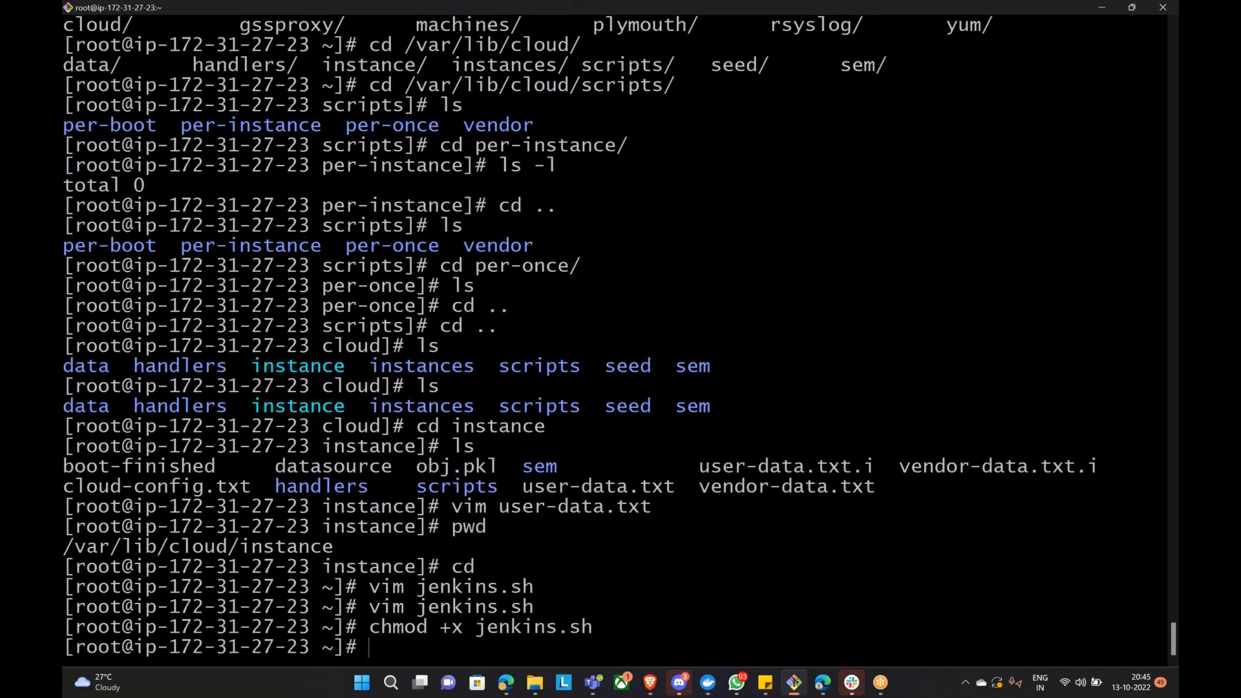
{"action": "type", "text": "./je"}
{"action": "key", "text": "Tab"}
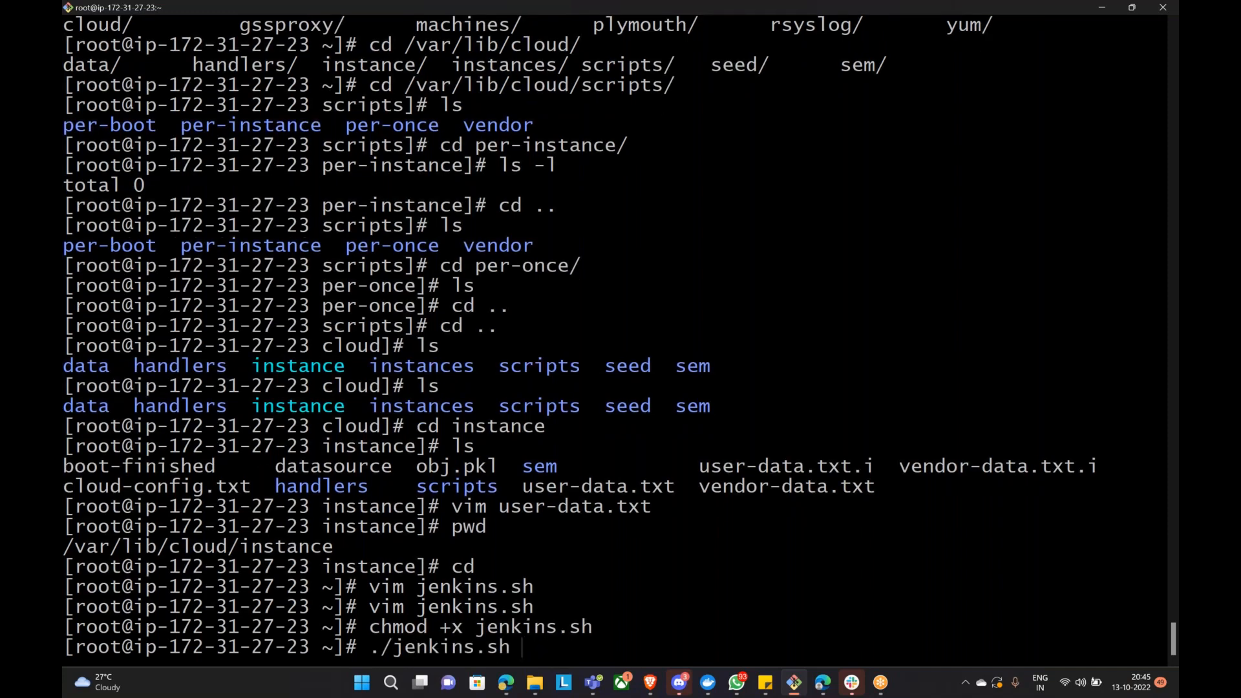
{"action": "key", "text": "Return"}
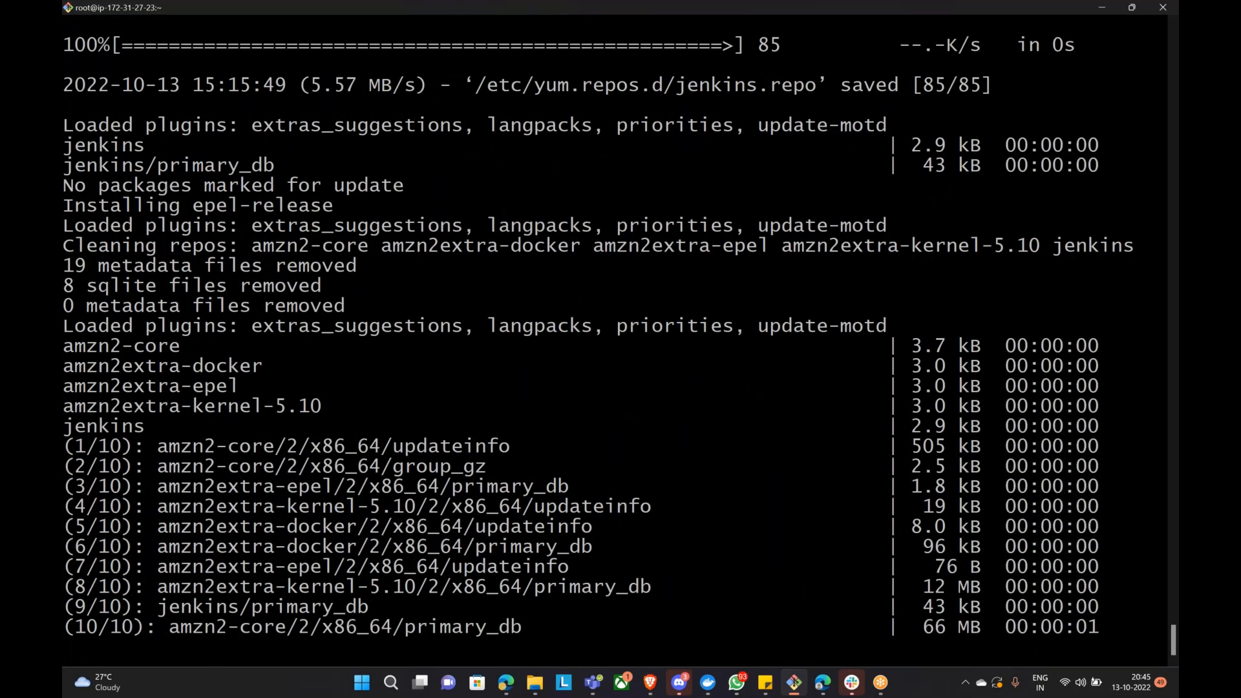
Step: Answer y to approve installing epel-release
{"action": "type", "text": "y"}
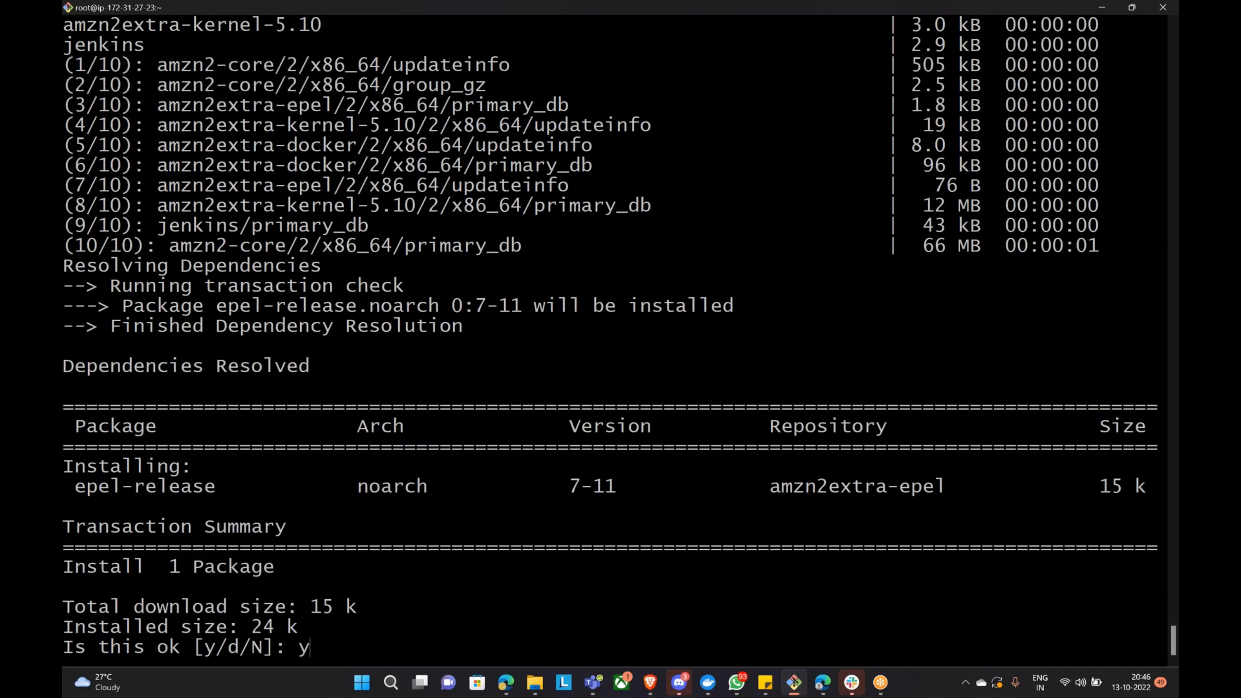
{"action": "key", "text": "Return"}
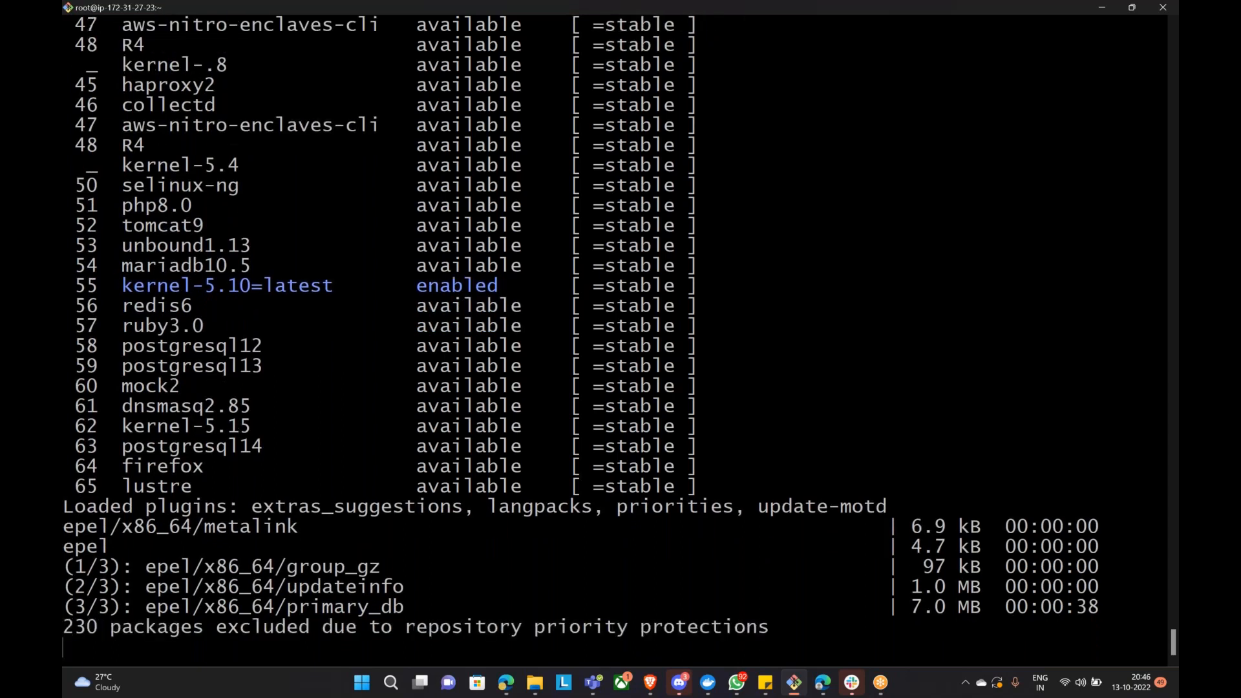
Step: Answer y to approve installing Jenkins, Java and their dependencies
{"action": "type", "text": "y"}
{"action": "key", "text": "Return"}
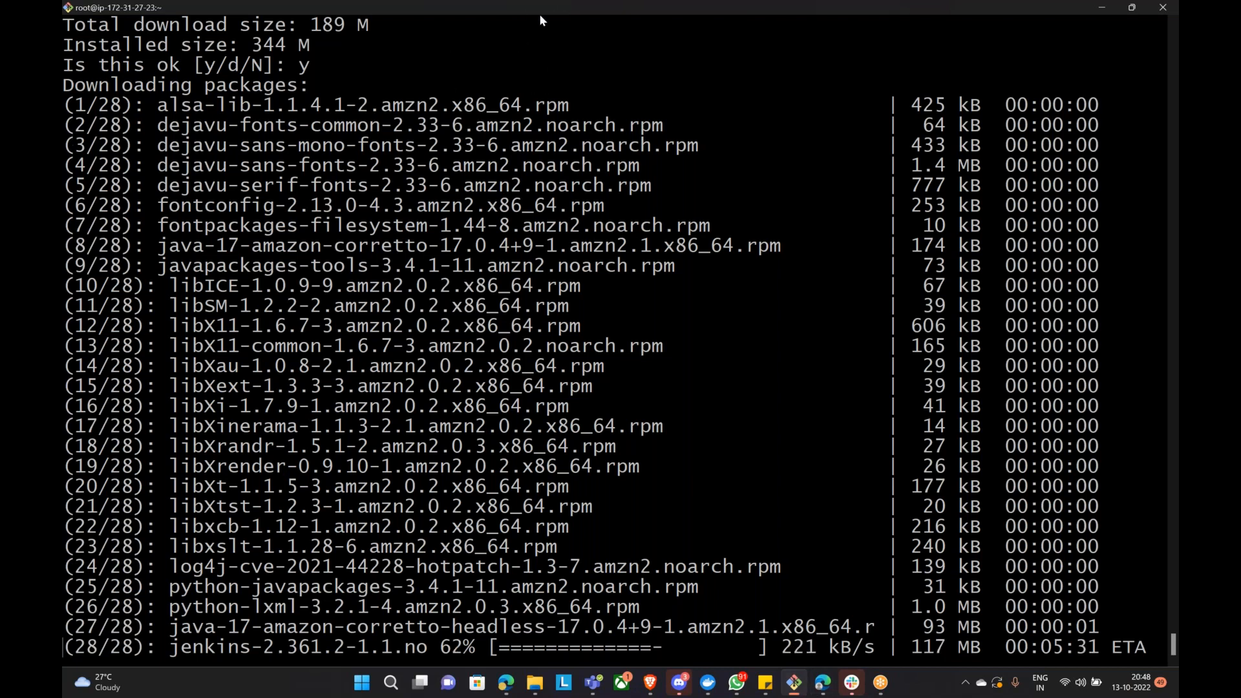
Step: Let the 28 Jenkins packages, including Java 17 Corretto, download, then highlight the java and jenkins lines
{"action": "left_click", "coordinate": [1161, 425]}
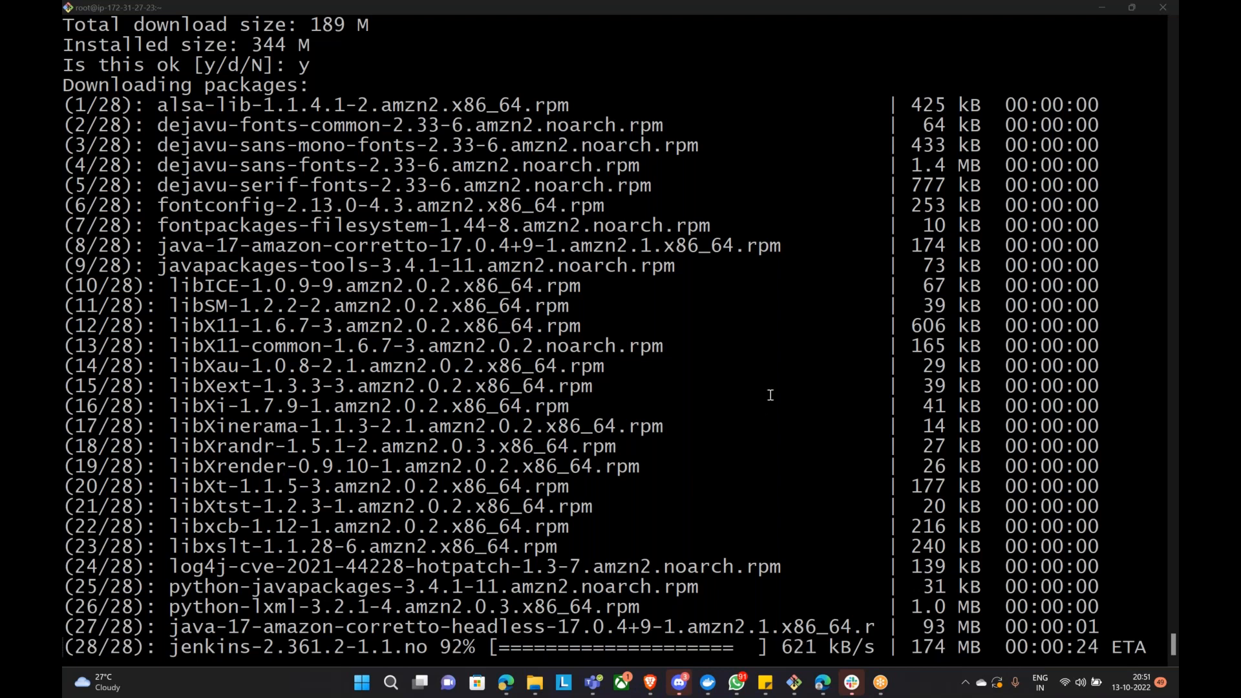
{"action": "left_click_drag", "start_coordinate": [166, 627], "coordinate": [411, 645]}
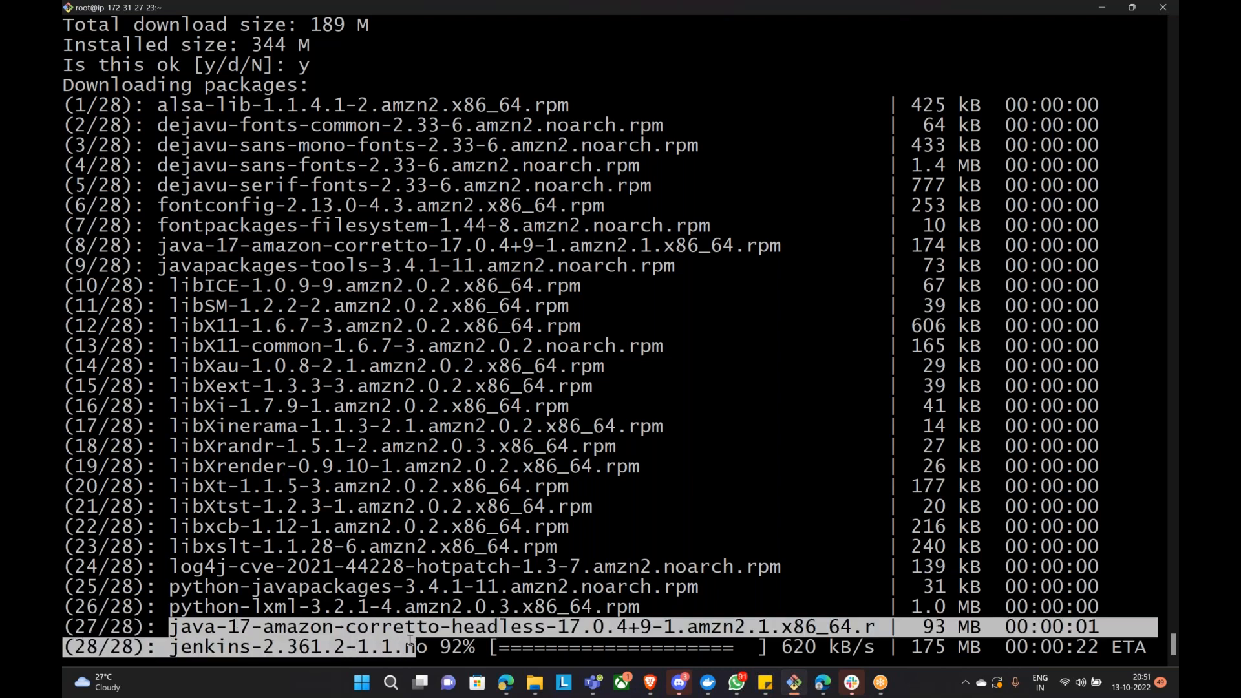
{"action": "left_click", "coordinate": [173, 646]}
{"action": "left_click_drag", "start_coordinate": [172, 646], "coordinate": [424, 655]}
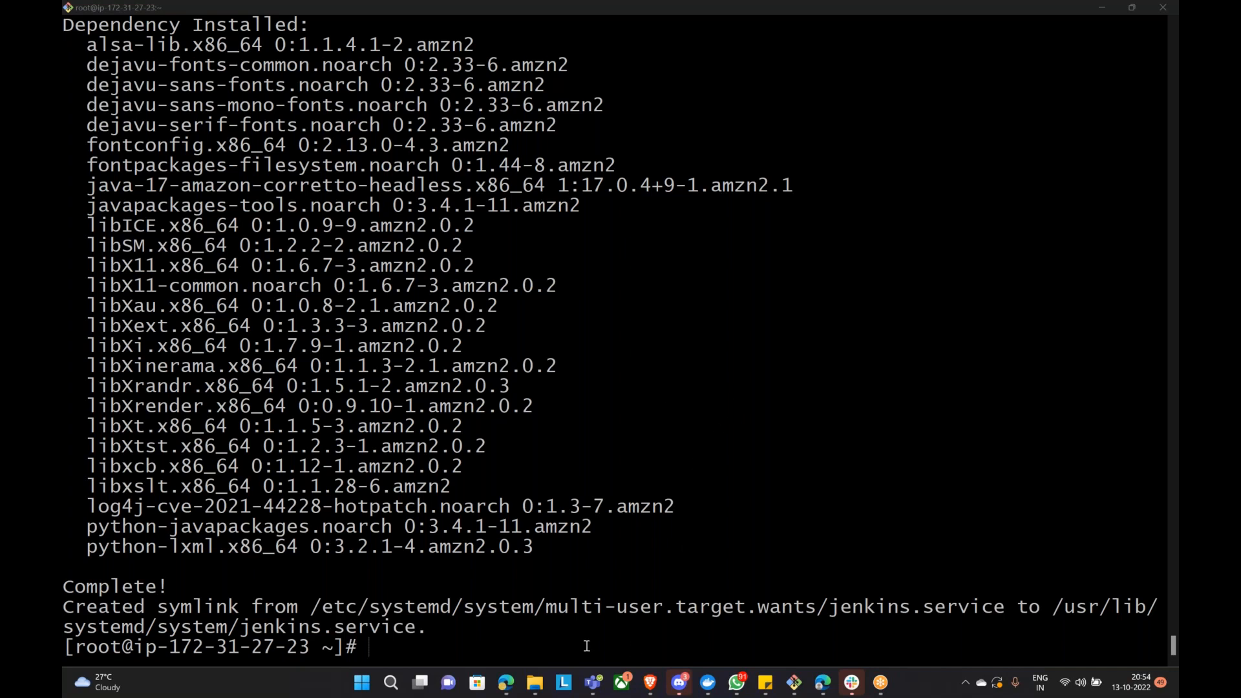
Step: In the EC2 console, view the pathbased-ec2 target group's details, then return to the Target groups list
{"action": "mouse_move", "coordinate": [650, 686]}
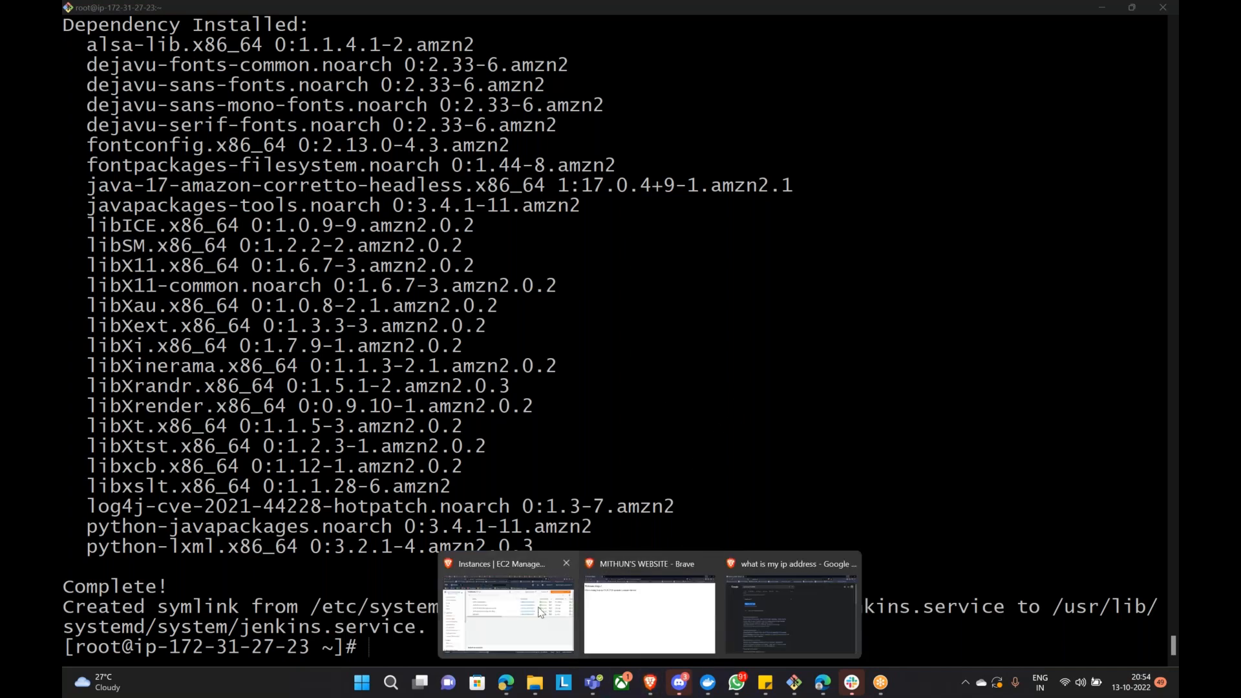
{"action": "left_click", "coordinate": [540, 612]}
{"action": "scroll", "coordinate": [194, 488], "scroll_direction": "down", "scroll_amount": 6}
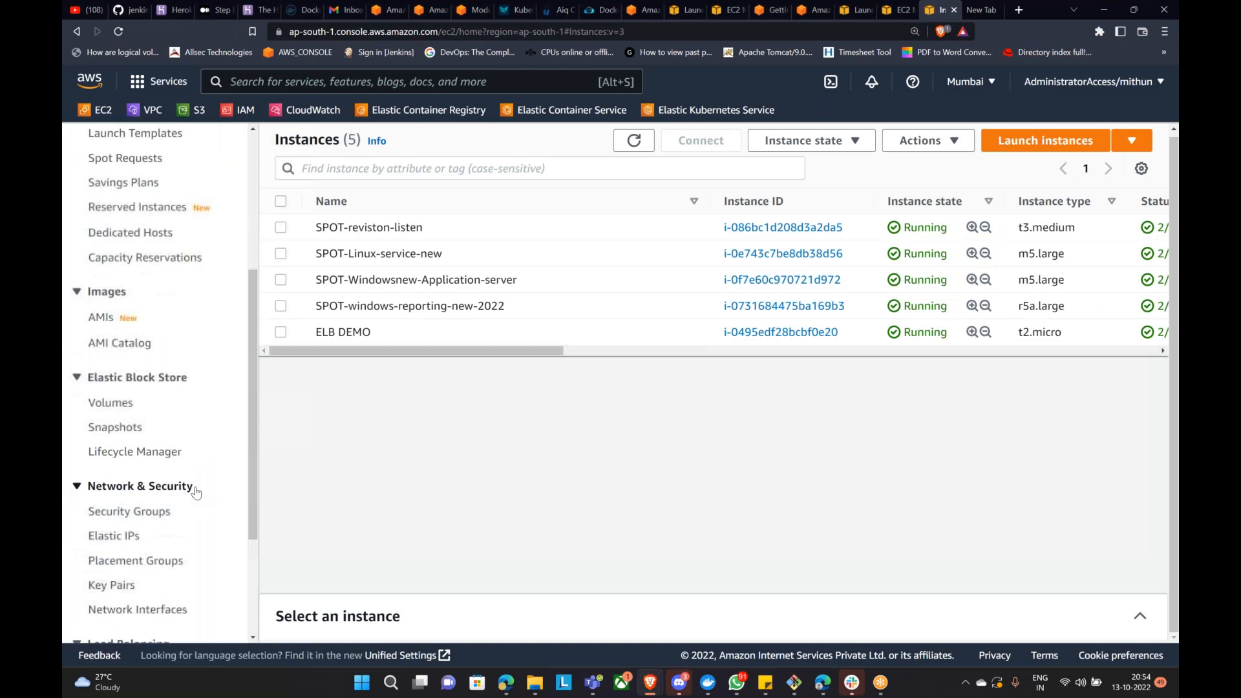
{"action": "left_click", "coordinate": [137, 516]}
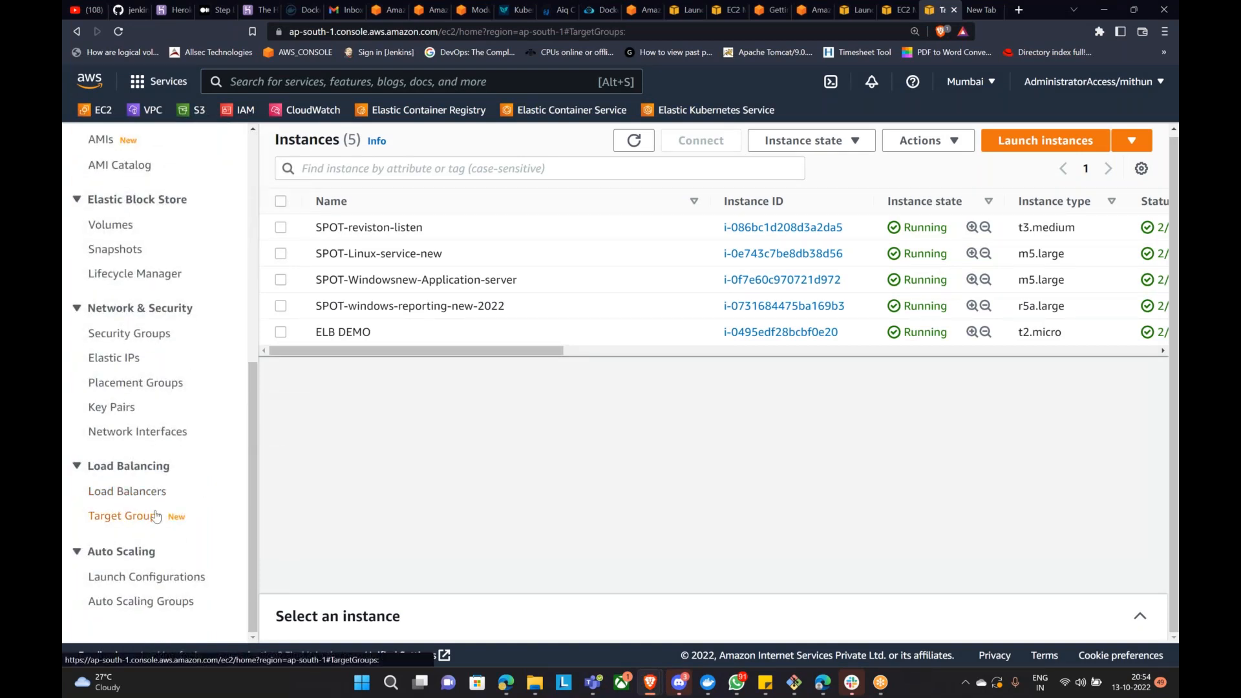
{"action": "left_click", "coordinate": [397, 347]}
{"action": "scroll", "coordinate": [440, 387], "scroll_direction": "down", "scroll_amount": 5}
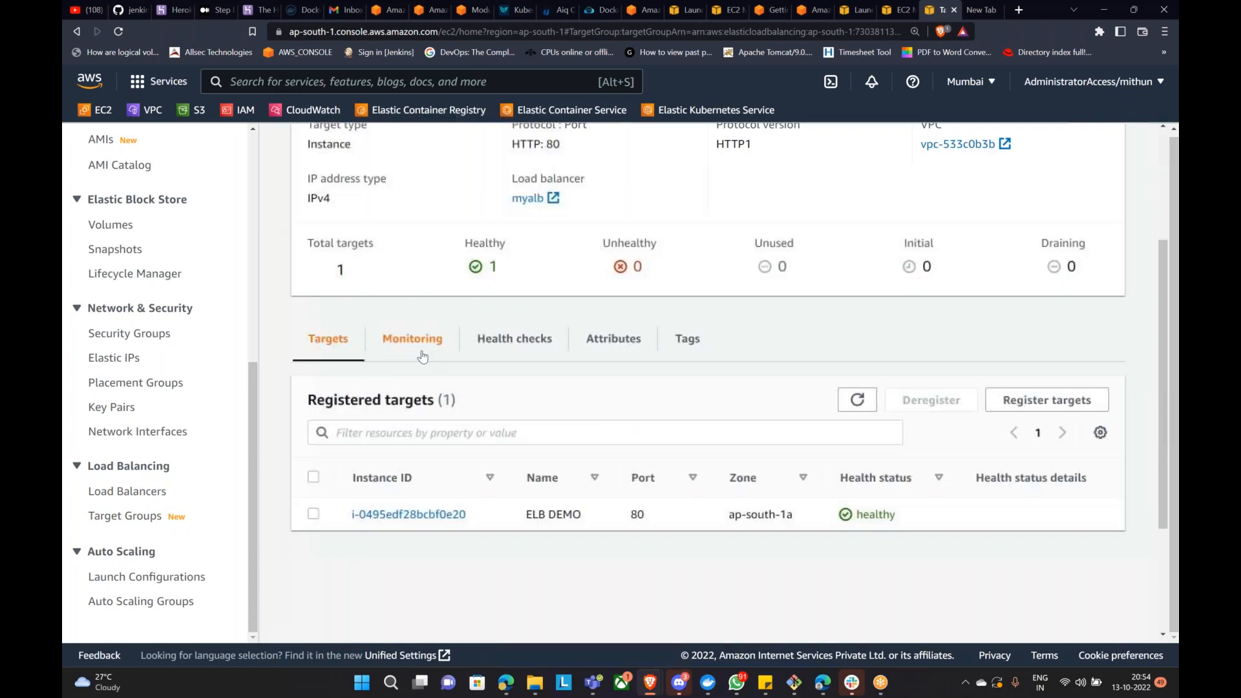
{"action": "scroll", "coordinate": [563, 382], "scroll_direction": "up", "scroll_amount": 5}
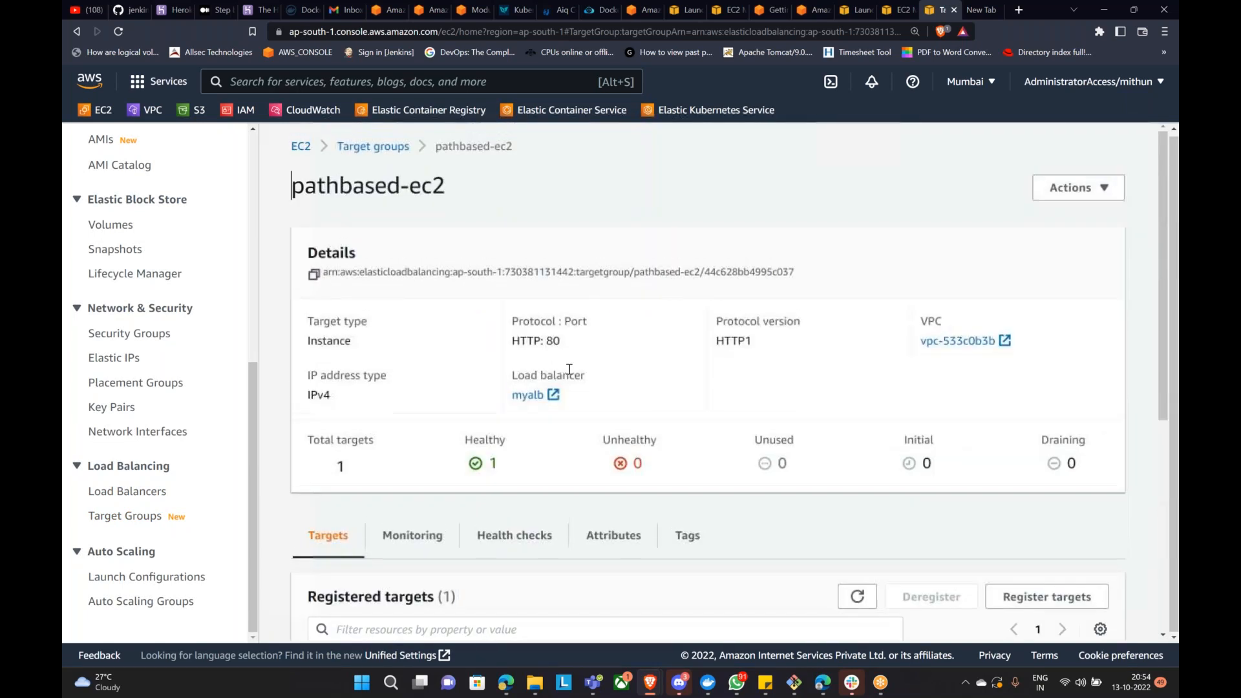
{"action": "left_click", "coordinate": [395, 150]}
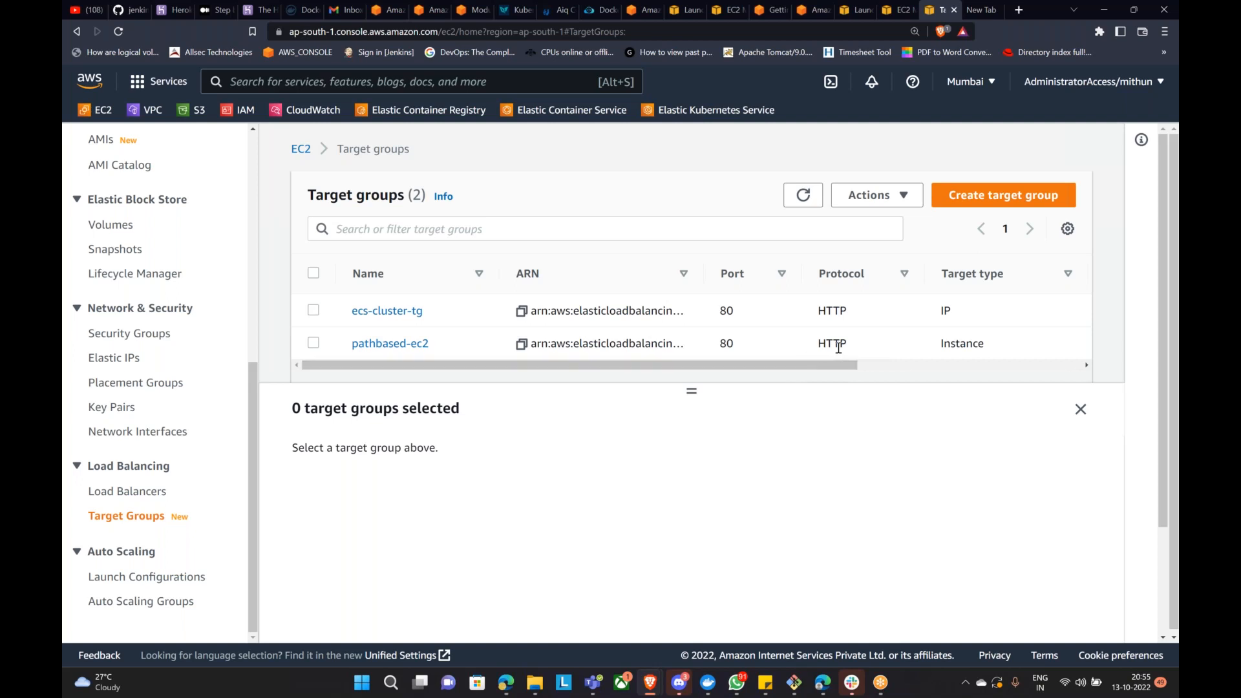
Step: Start a new instance target group named jenkins on HTTP port 8080
{"action": "left_click", "coordinate": [963, 195]}
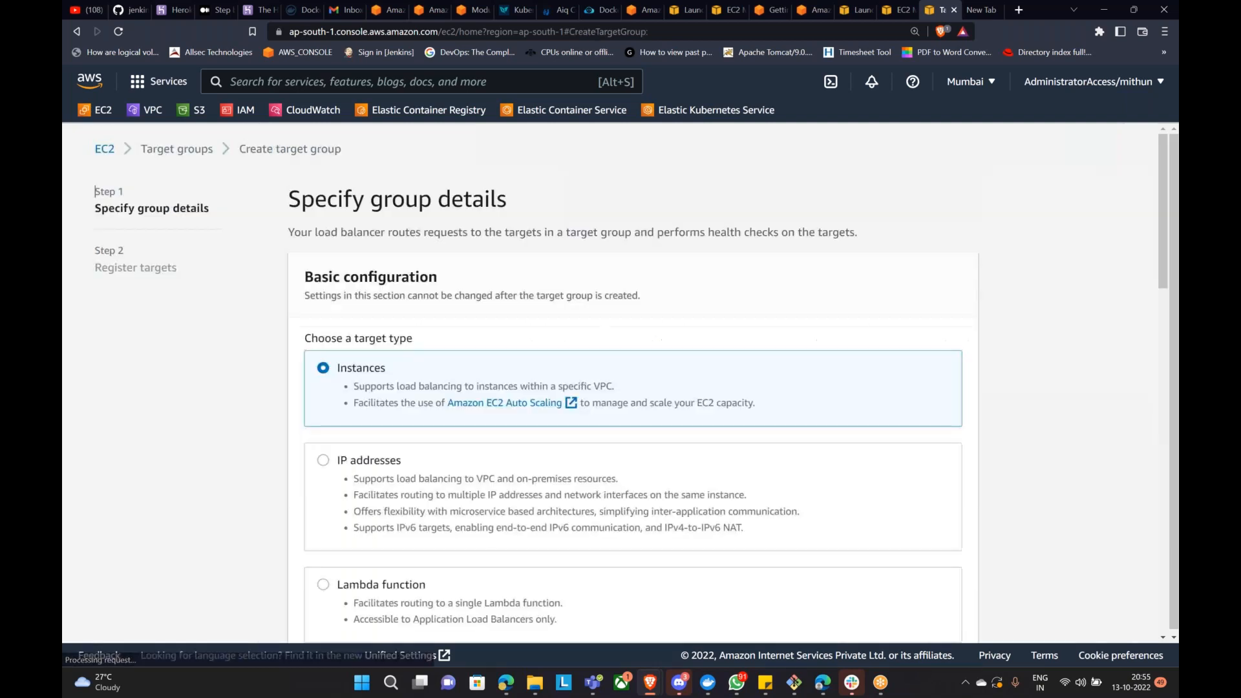
{"action": "scroll", "coordinate": [573, 390], "scroll_direction": "down", "scroll_amount": 3}
{"action": "scroll", "coordinate": [572, 391], "scroll_direction": "up", "scroll_amount": 1}
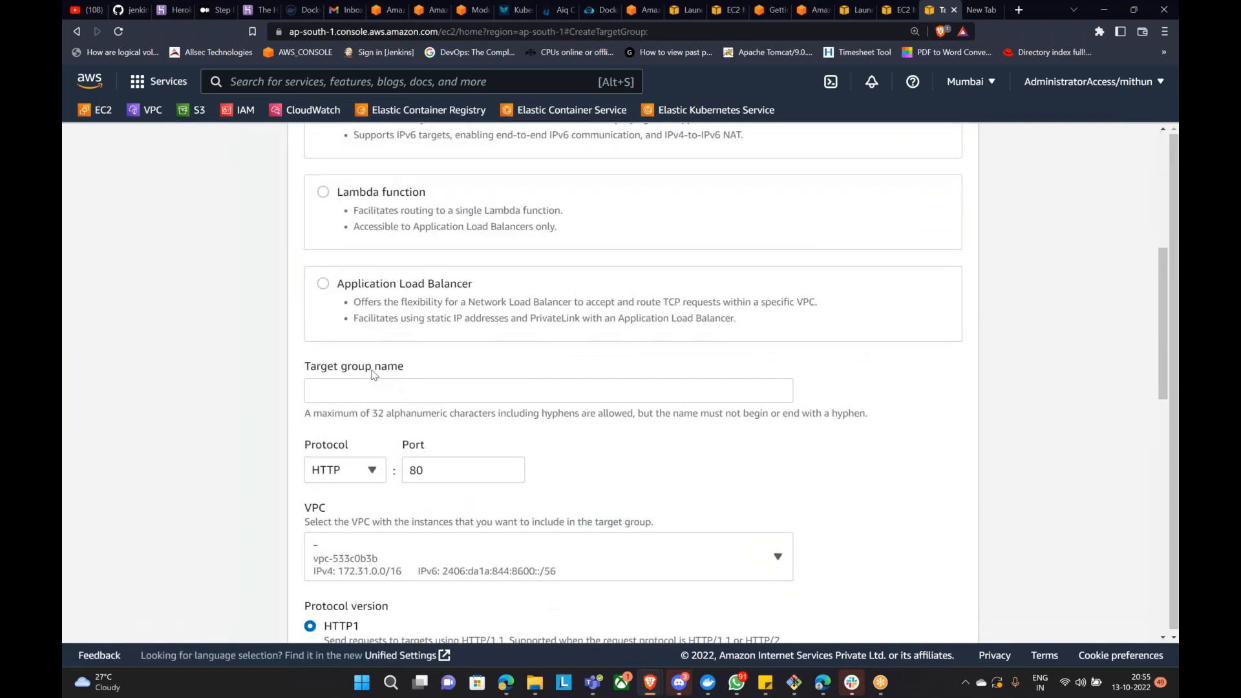
{"action": "left_click", "coordinate": [382, 395]}
{"action": "type", "text": "jenkins"}
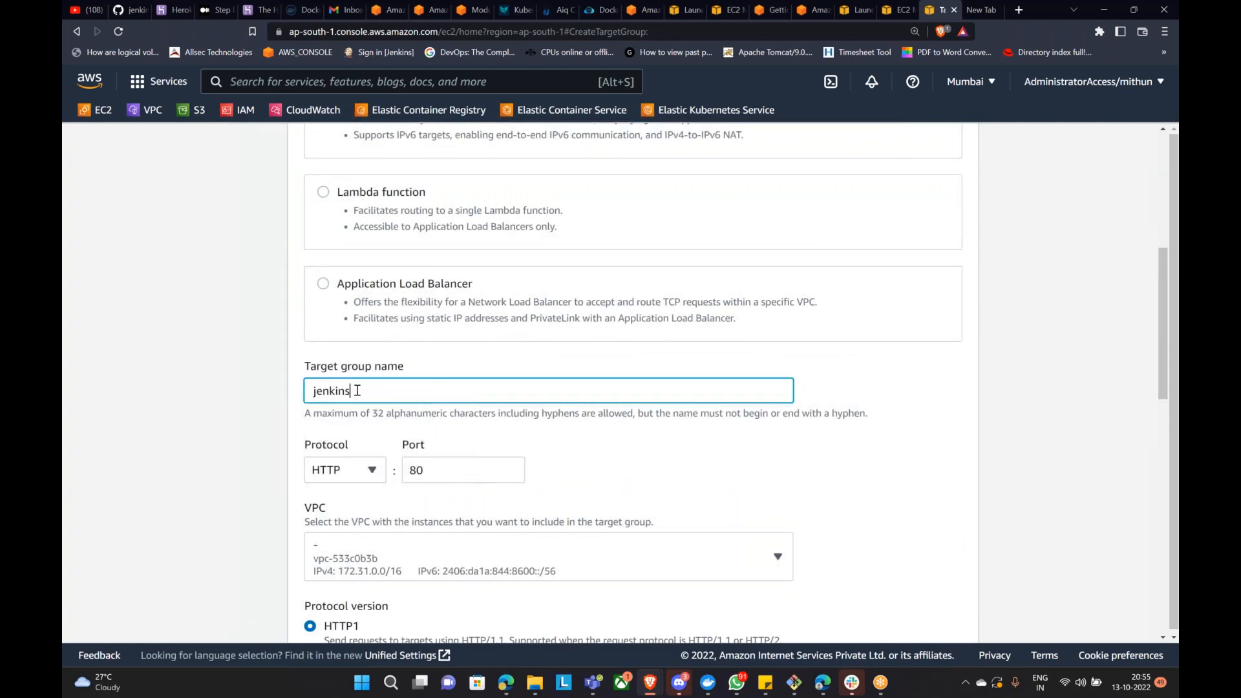
{"action": "scroll", "coordinate": [309, 438], "scroll_direction": "down", "scroll_amount": 2}
{"action": "left_click", "coordinate": [430, 341]}
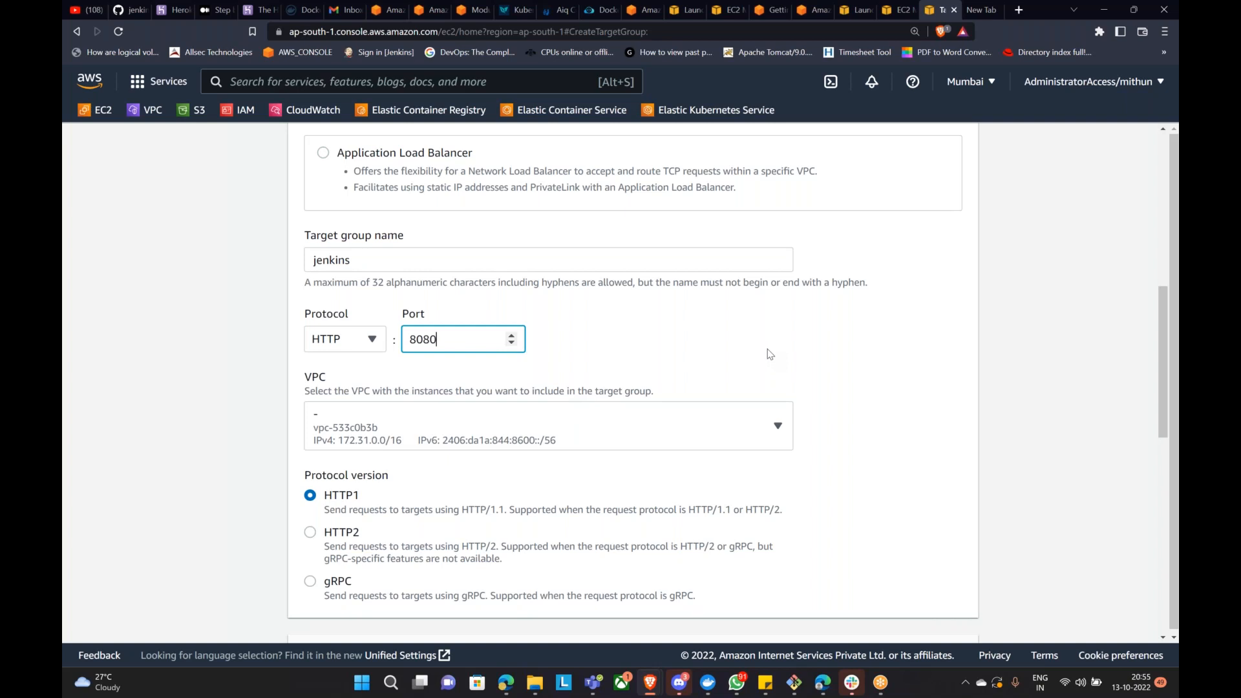
{"action": "scroll", "coordinate": [769, 354], "scroll_direction": "down", "scroll_amount": 7}
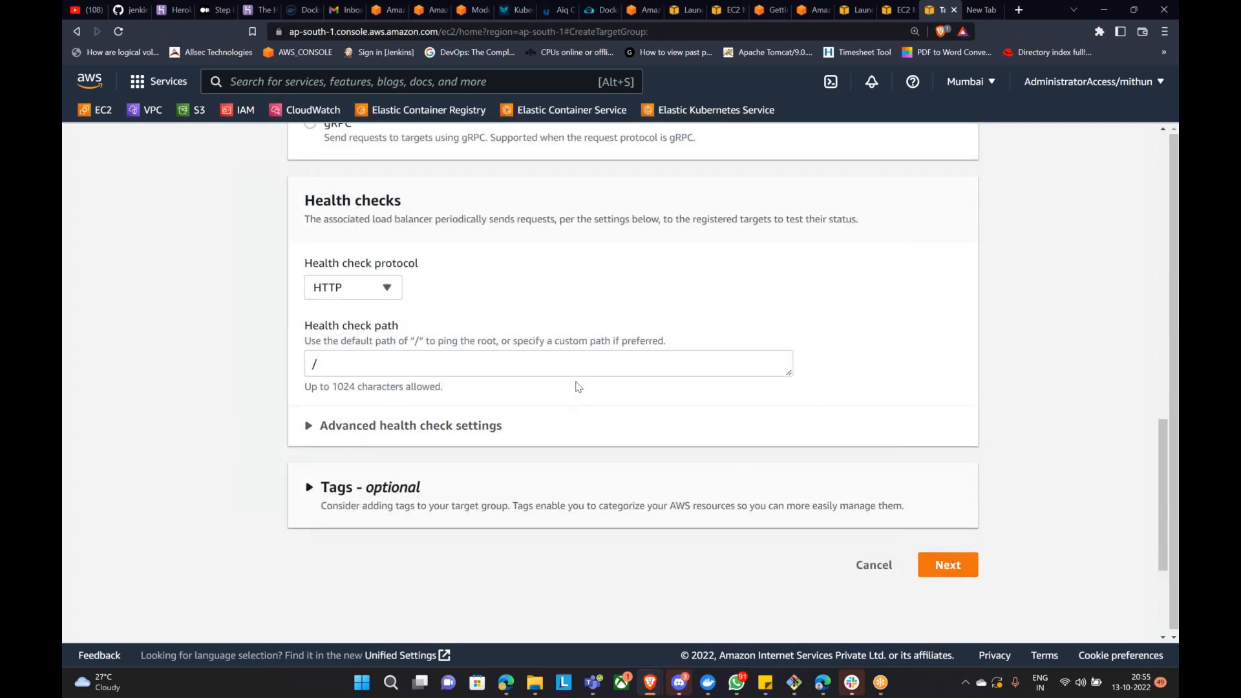
{"action": "left_click", "coordinate": [947, 566]}
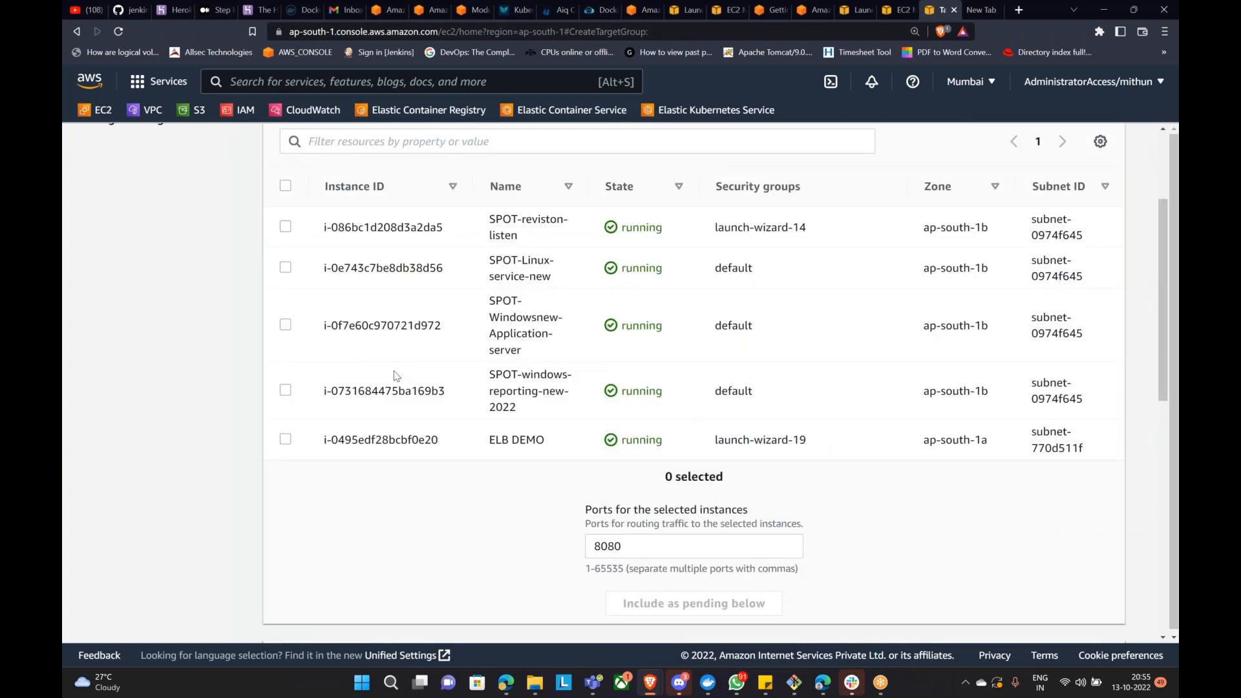
Step: Register the ELB DEMO instance as a pending target on port 8080 and create the group
{"action": "scroll", "coordinate": [421, 392], "scroll_direction": "up", "scroll_amount": 3}
{"action": "left_click", "coordinate": [285, 570]}
{"action": "scroll", "coordinate": [470, 529], "scroll_direction": "down", "scroll_amount": 8}
{"action": "scroll", "coordinate": [642, 433], "scroll_direction": "up", "scroll_amount": 3}
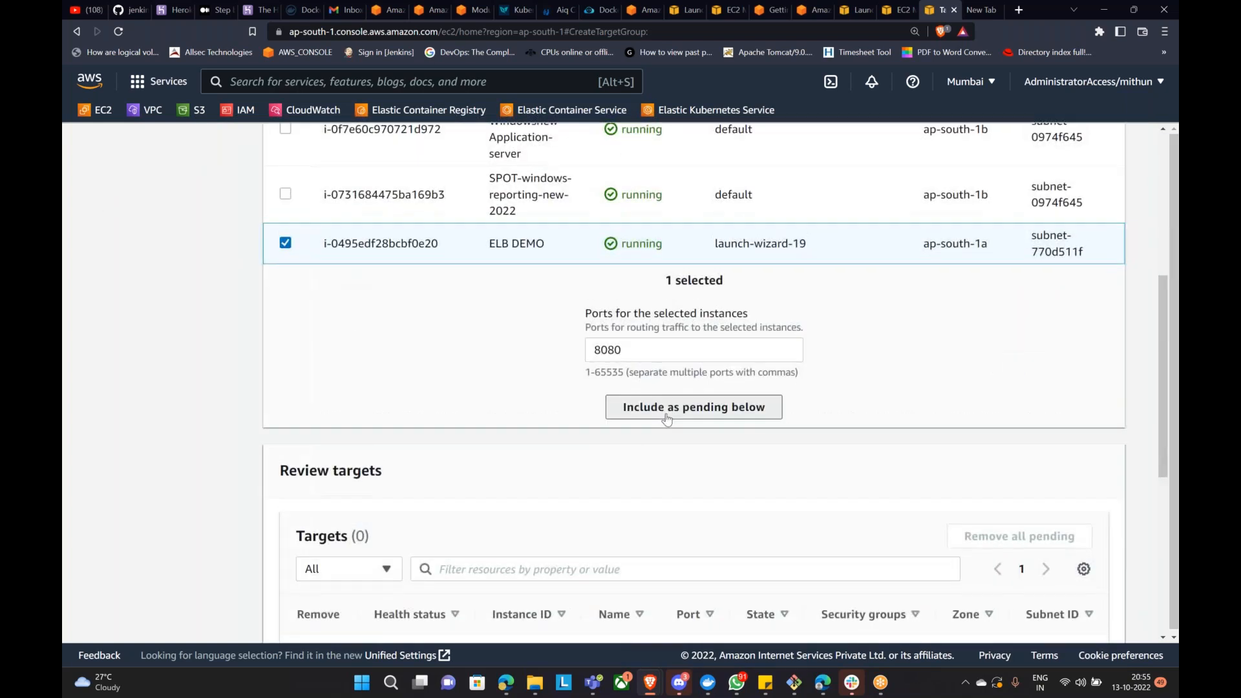
{"action": "left_click", "coordinate": [667, 418]}
{"action": "scroll", "coordinate": [751, 420], "scroll_direction": "down", "scroll_amount": 5}
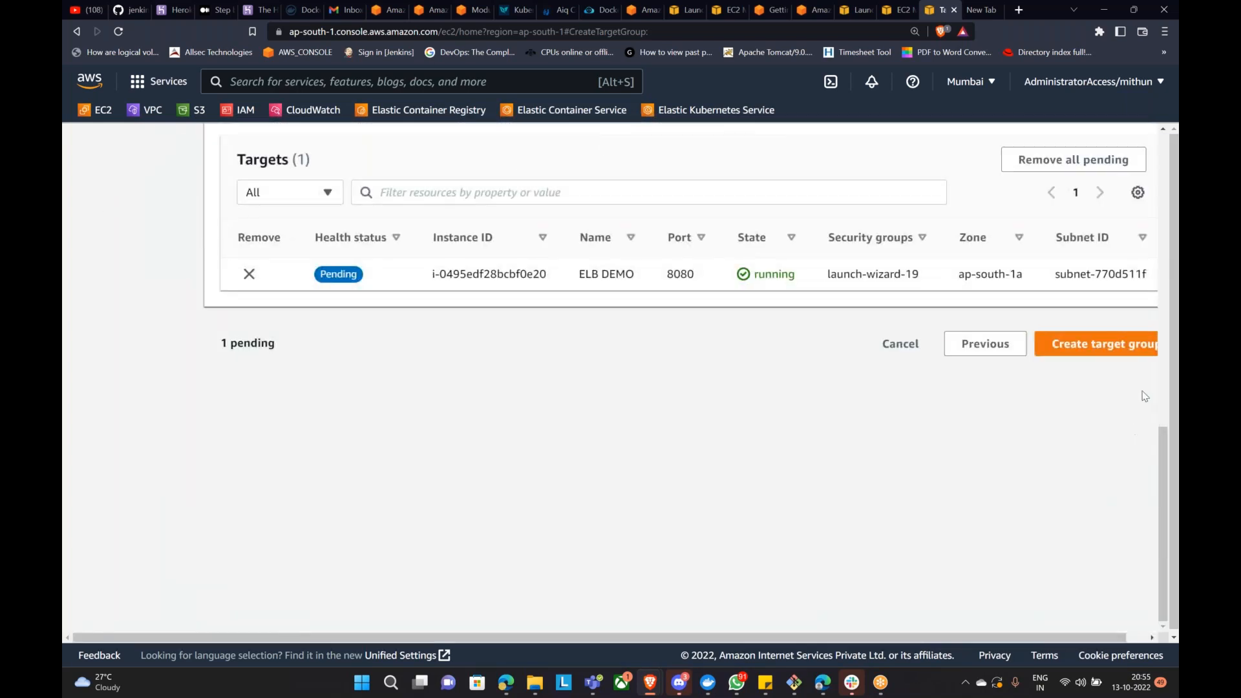
{"action": "left_click", "coordinate": [1097, 343]}
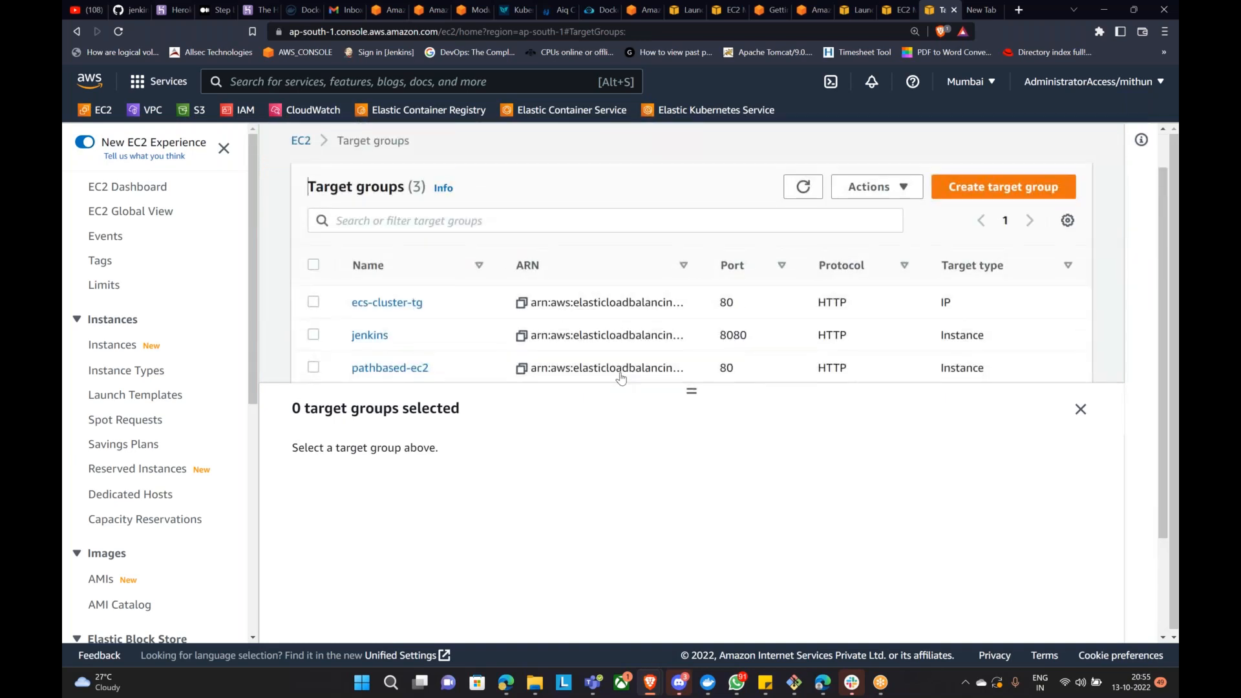
Step: Close the empty target group details panel and go to the Load Balancers page showing myalb
{"action": "left_click", "coordinate": [1079, 410]}
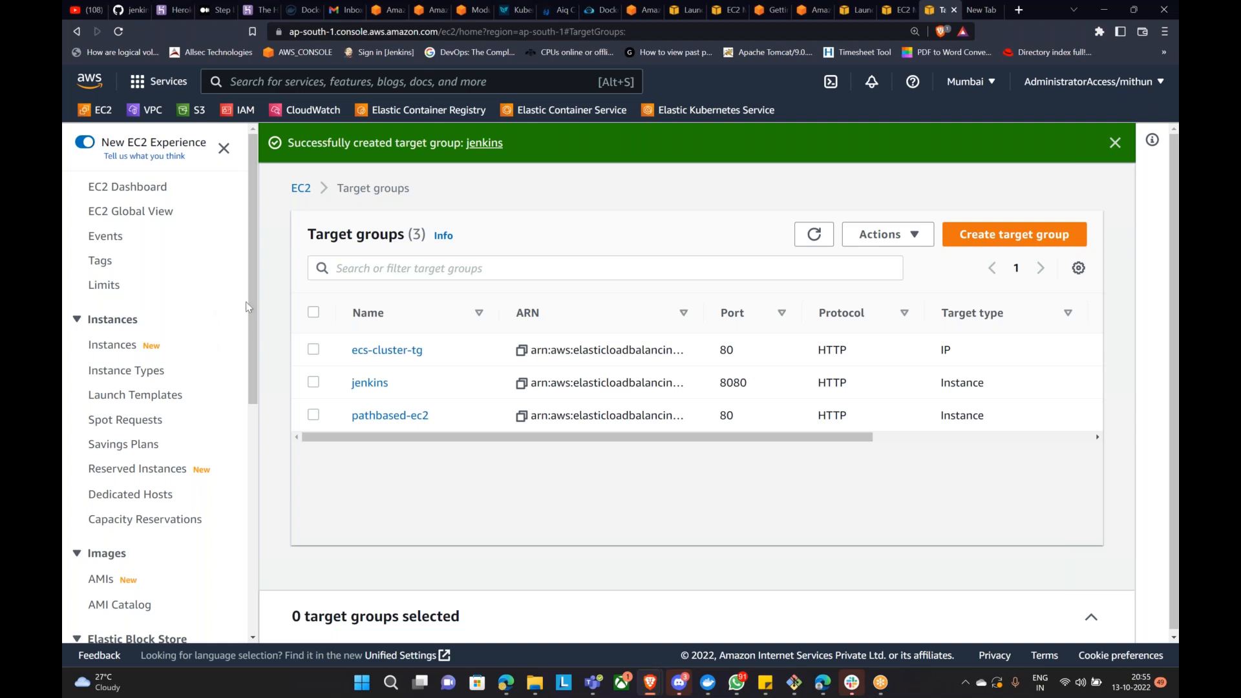
{"action": "scroll", "coordinate": [164, 557], "scroll_direction": "down", "scroll_amount": 2}
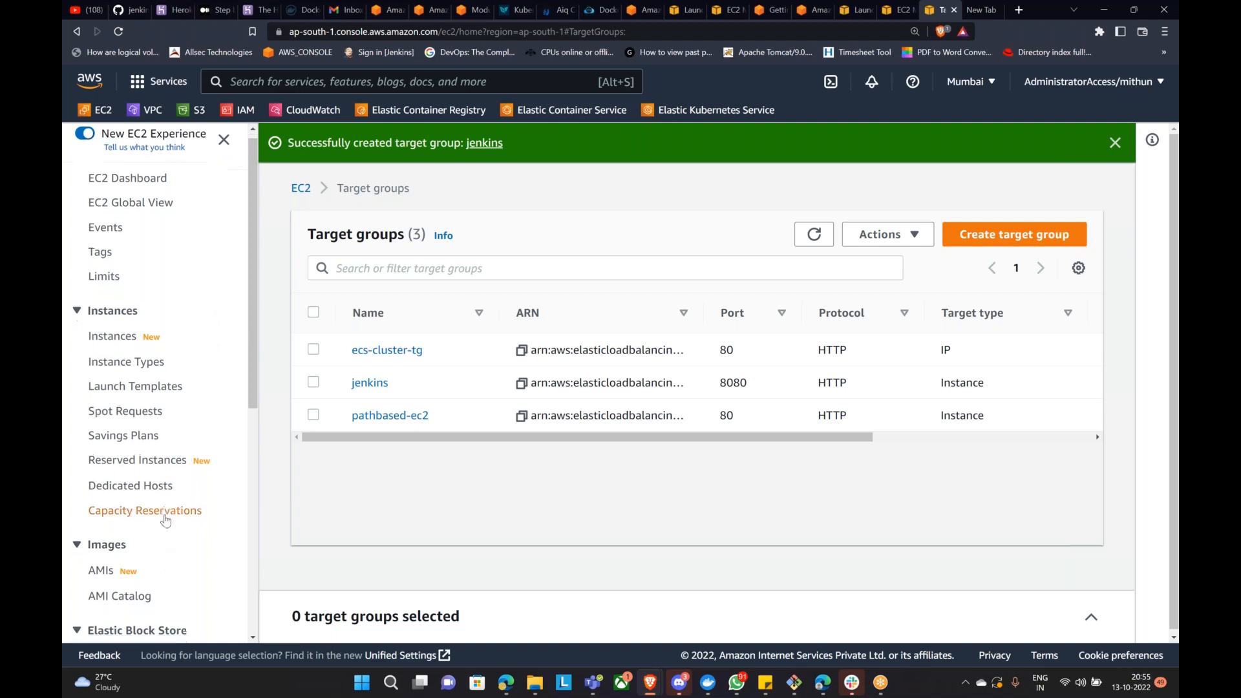
{"action": "scroll", "coordinate": [171, 517], "scroll_direction": "down", "scroll_amount": 2}
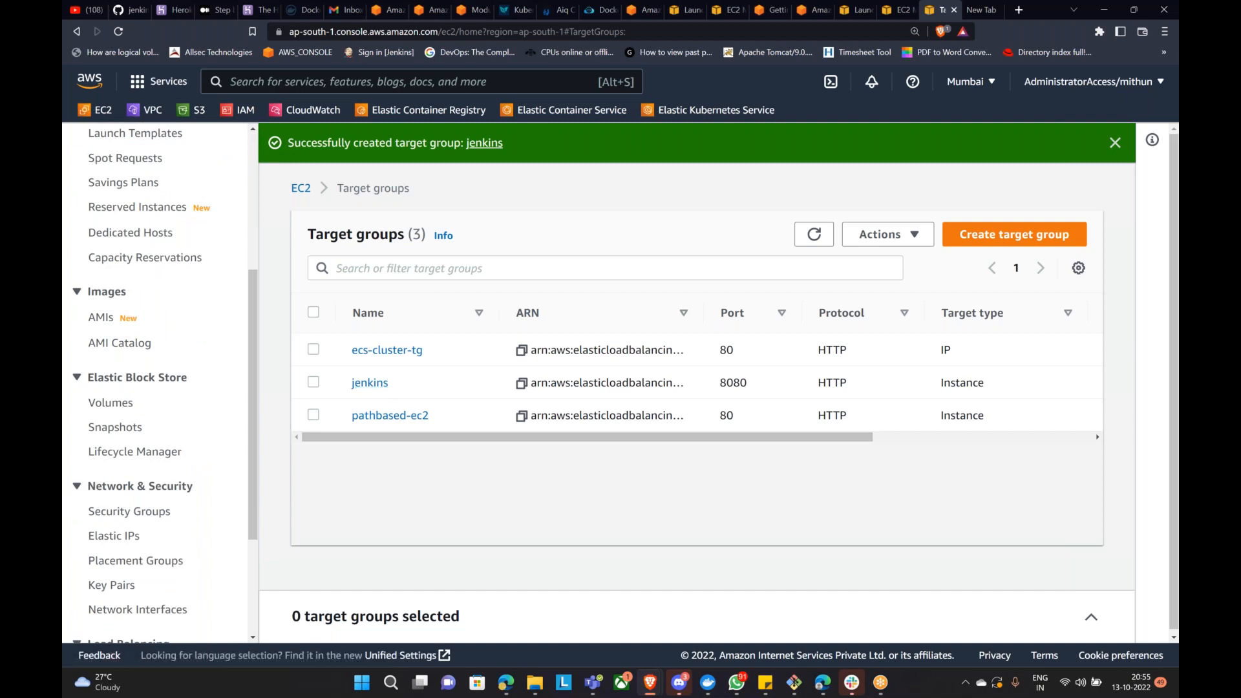
{"action": "scroll", "coordinate": [170, 456], "scroll_direction": "up", "scroll_amount": 4}
{"action": "scroll", "coordinate": [170, 457], "scroll_direction": "down", "scroll_amount": 4}
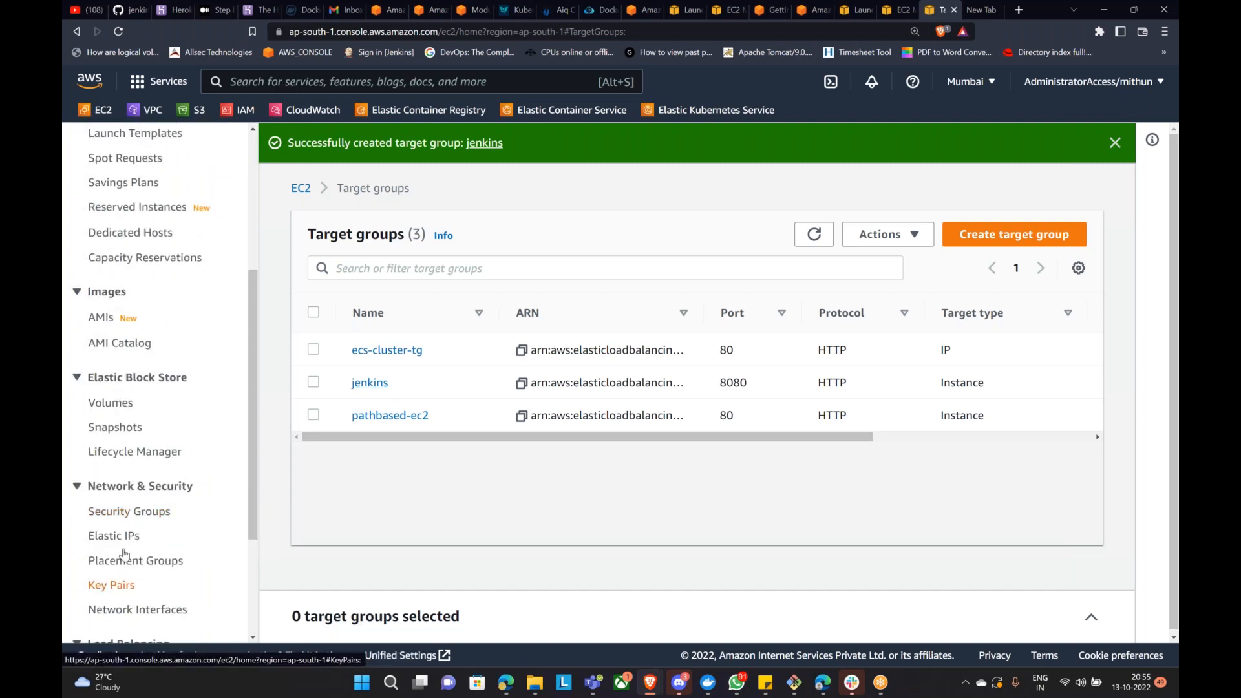
{"action": "scroll", "coordinate": [129, 446], "scroll_direction": "down", "scroll_amount": 3}
{"action": "left_click", "coordinate": [129, 491]}
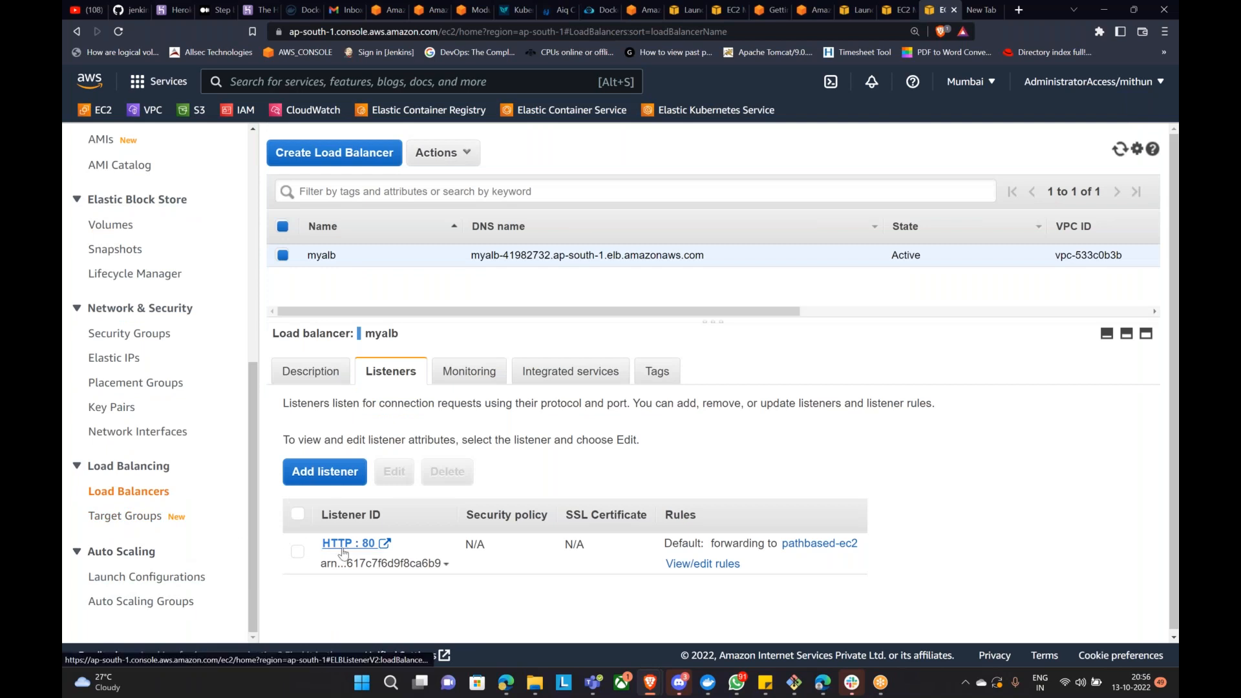
Step: On myalb's HTTP:80 listener, insert a new rule with the path condition /jenkins/*
{"action": "left_click", "coordinate": [708, 564]}
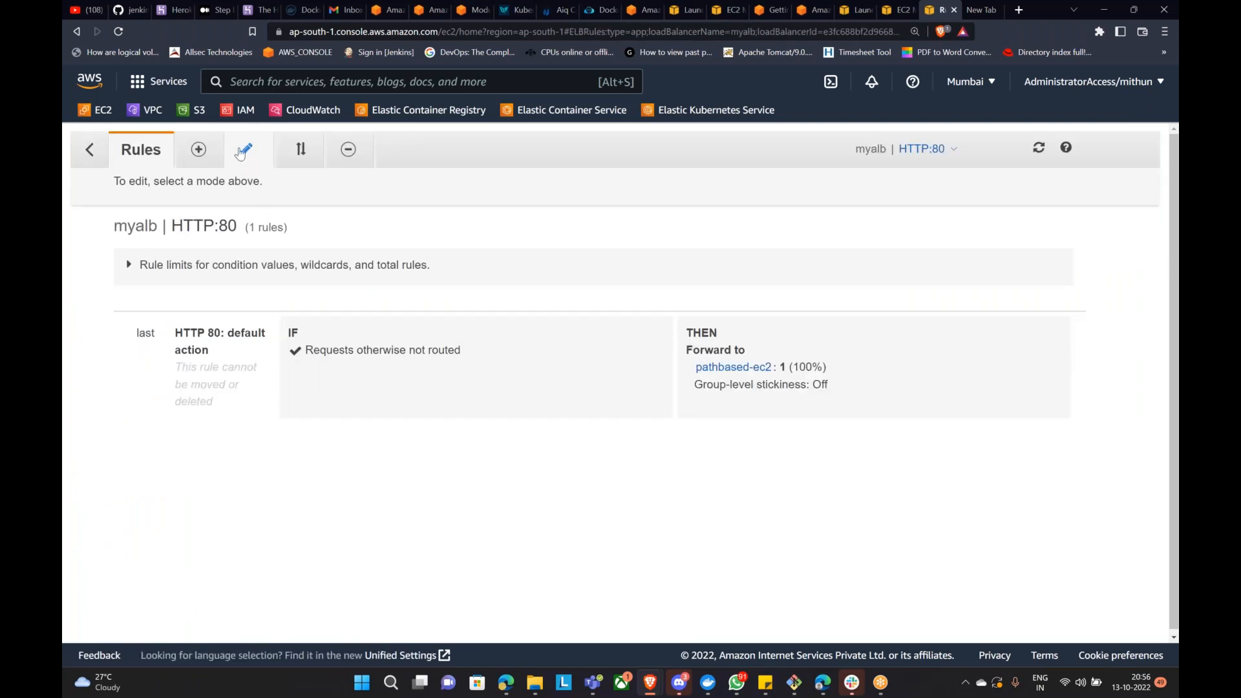
{"action": "left_click", "coordinate": [199, 149]}
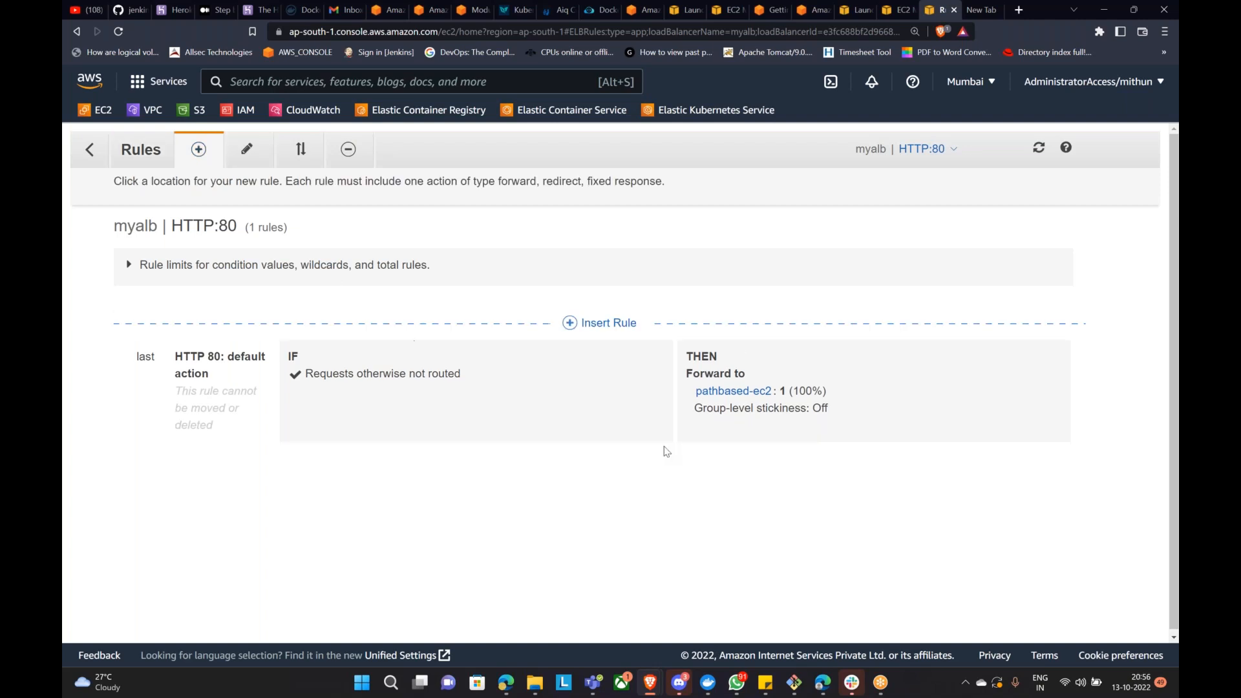
{"action": "left_click", "coordinate": [604, 323]}
{"action": "left_click", "coordinate": [468, 386]}
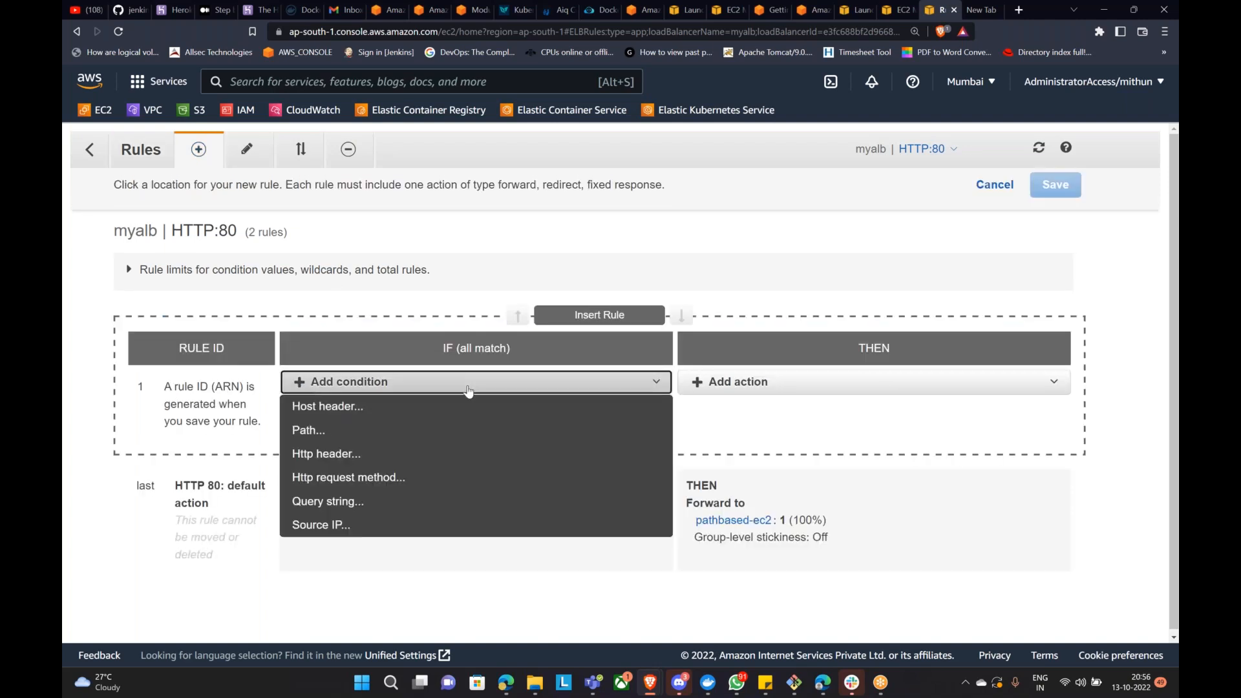
{"action": "left_click", "coordinate": [393, 427]}
{"action": "left_click", "coordinate": [382, 420]}
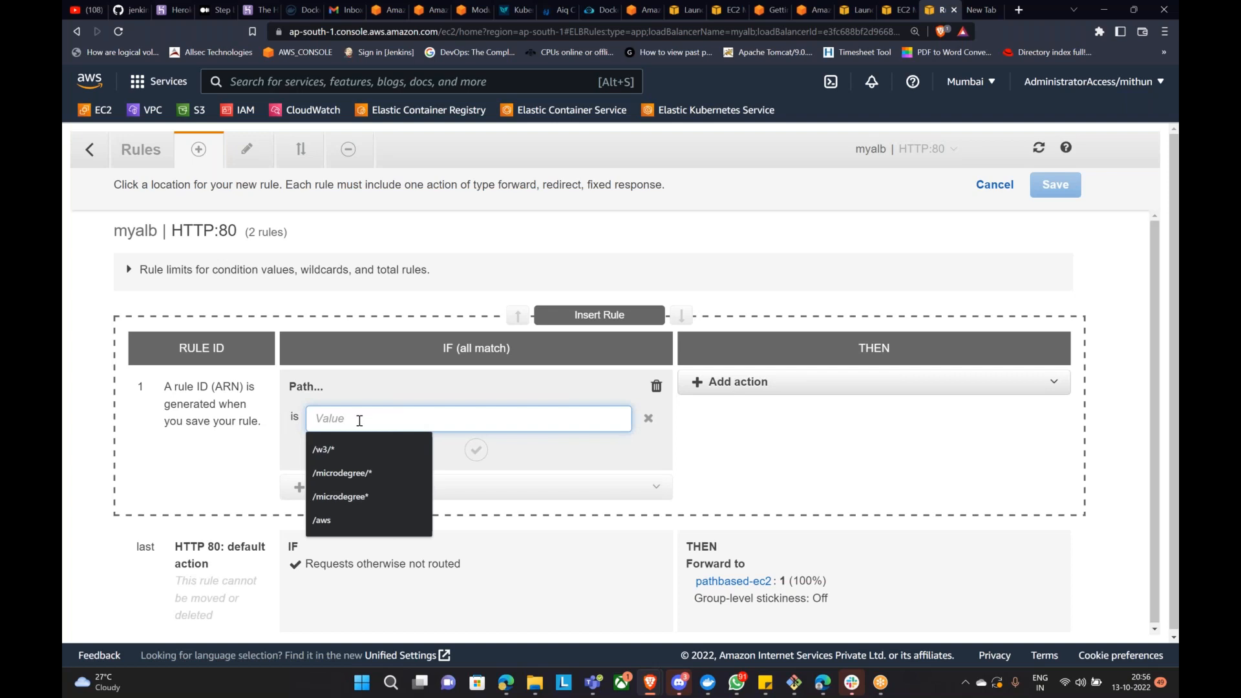
{"action": "type", "text": "/jenkins/*"}
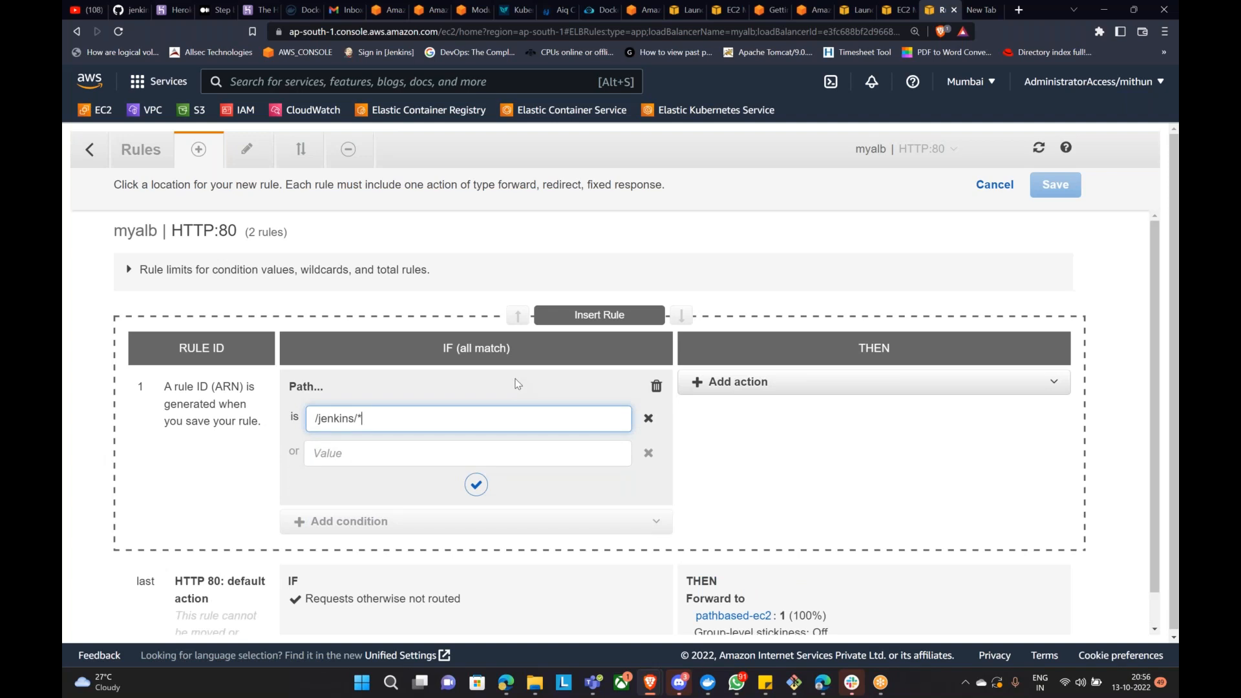
Step: Make the rule forward to the jenkins target group, confirm the condition and action, and save
{"action": "left_click", "coordinate": [765, 382]}
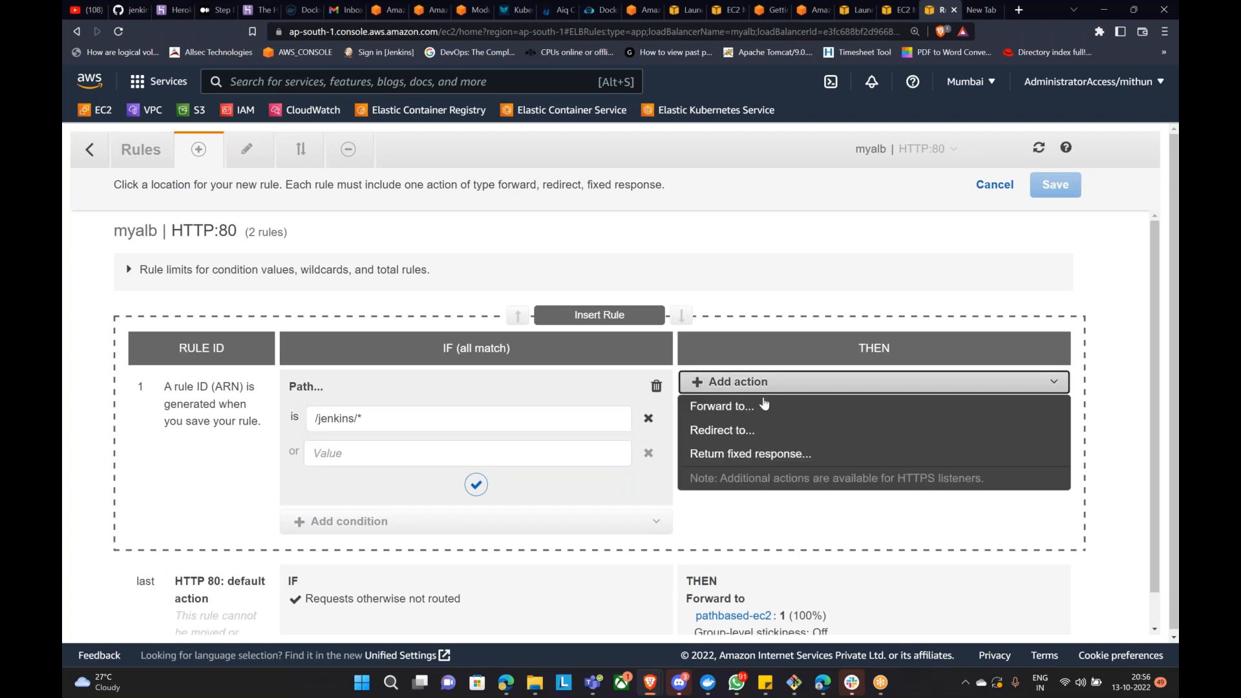
{"action": "left_click", "coordinate": [726, 404]}
{"action": "left_click", "coordinate": [817, 443]}
{"action": "left_click", "coordinate": [791, 460]}
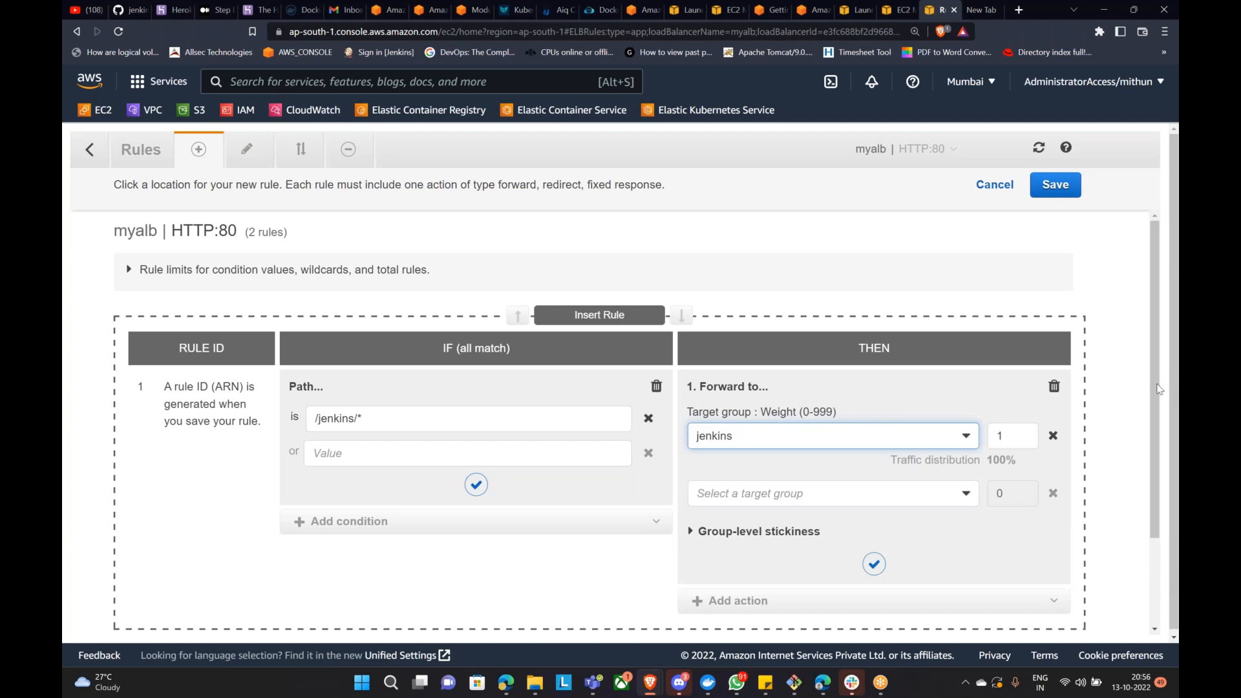
{"action": "key", "text": "alt+Tab"}
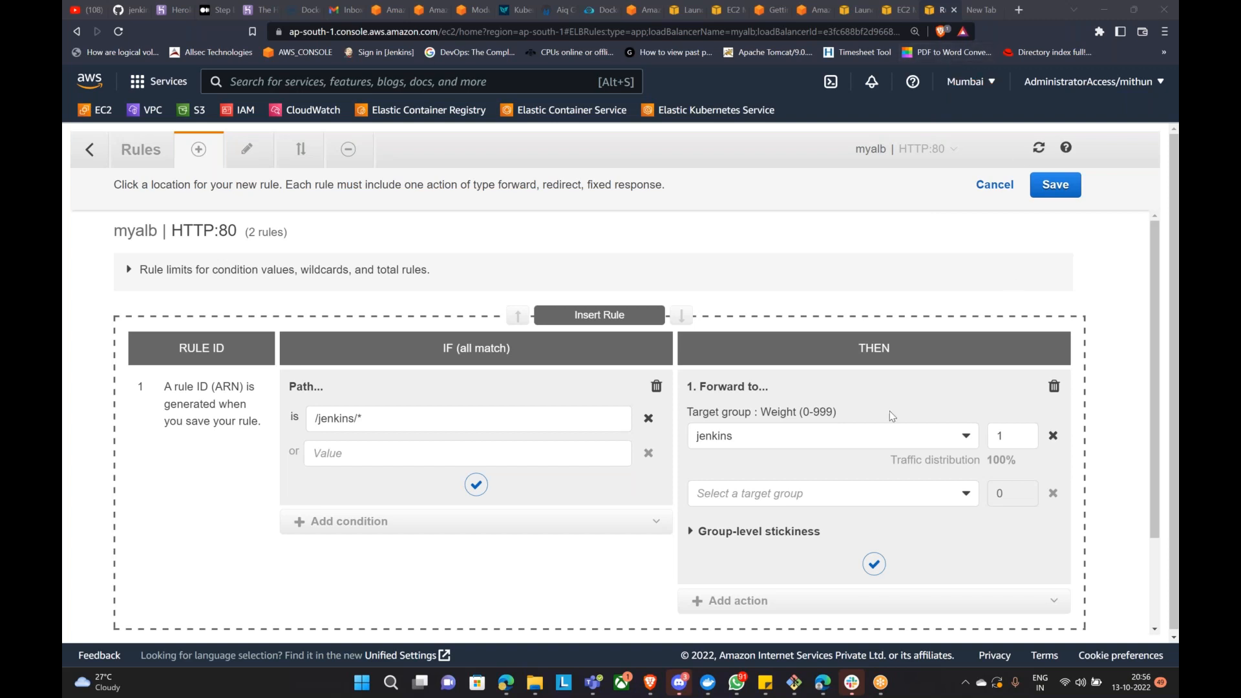
{"action": "scroll", "coordinate": [887, 412], "scroll_direction": "down", "scroll_amount": 2}
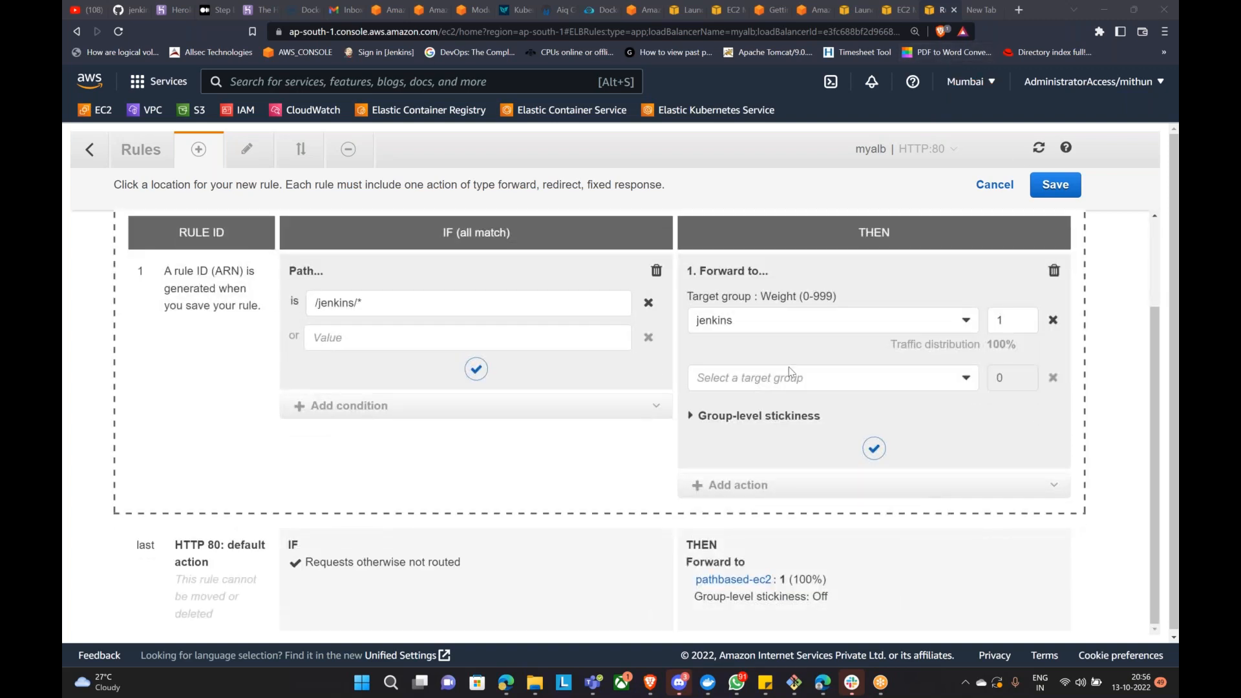
{"action": "scroll", "coordinate": [790, 374], "scroll_direction": "up", "scroll_amount": 2}
{"action": "scroll", "coordinate": [763, 382], "scroll_direction": "down", "scroll_amount": 1}
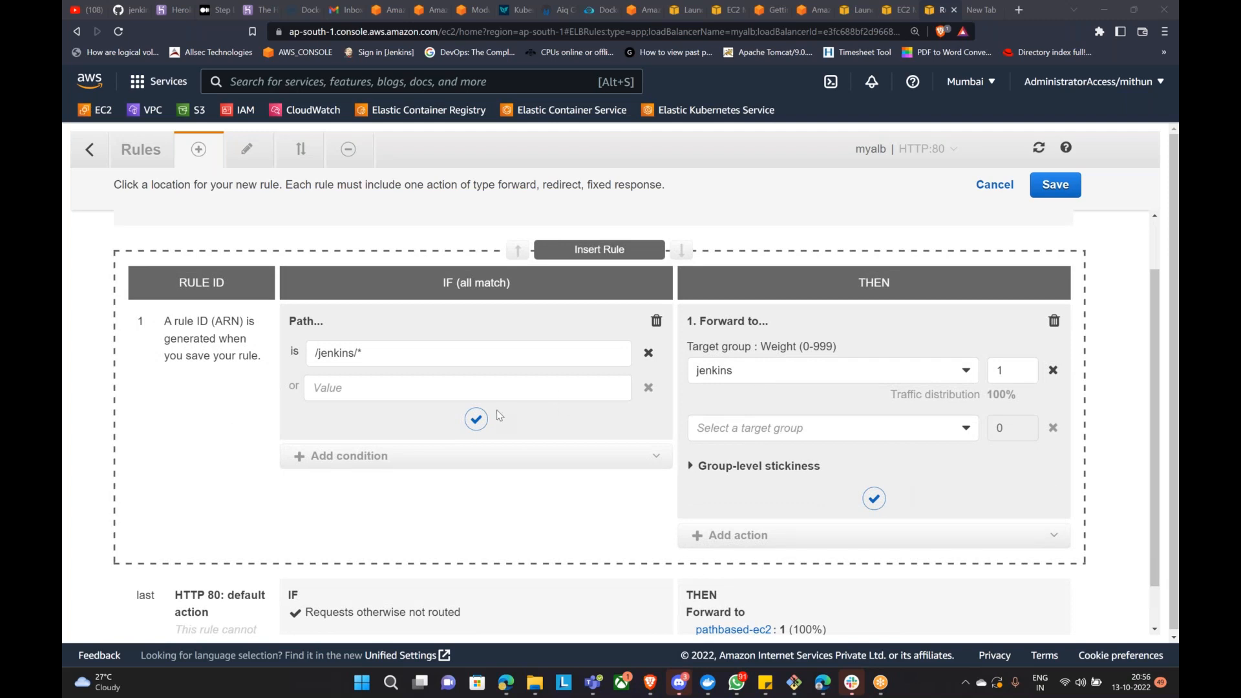
{"action": "left_click", "coordinate": [886, 428]}
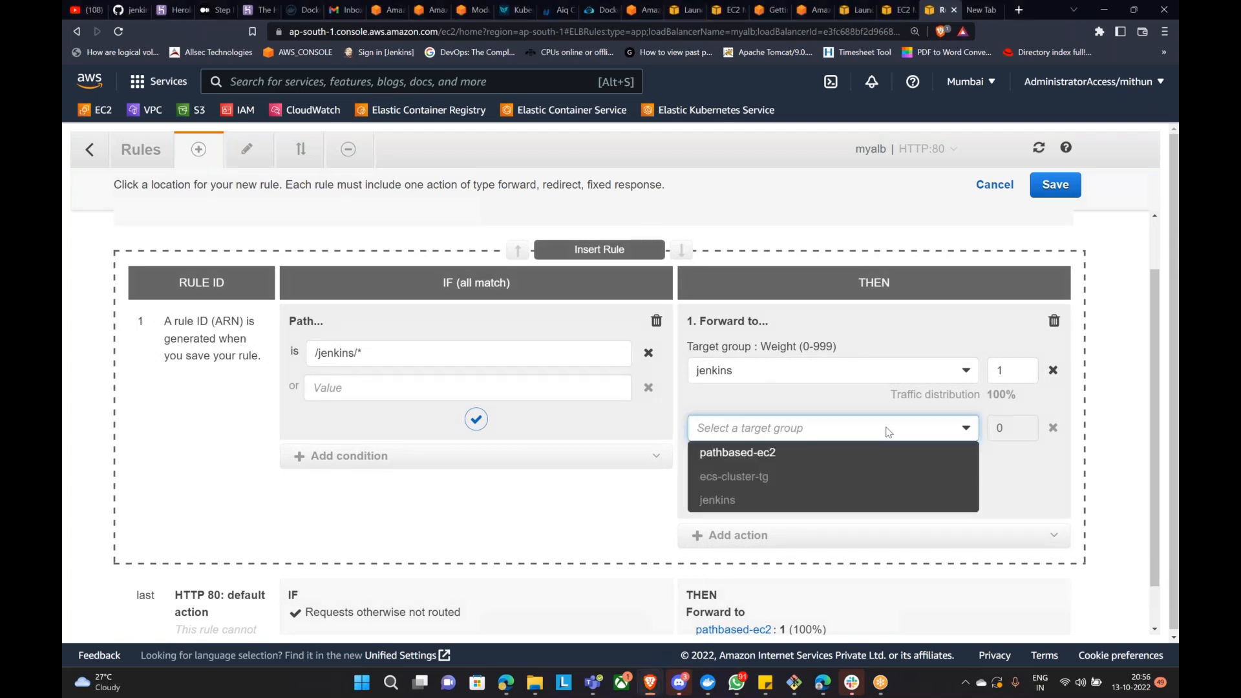
{"action": "left_click", "coordinate": [475, 419]}
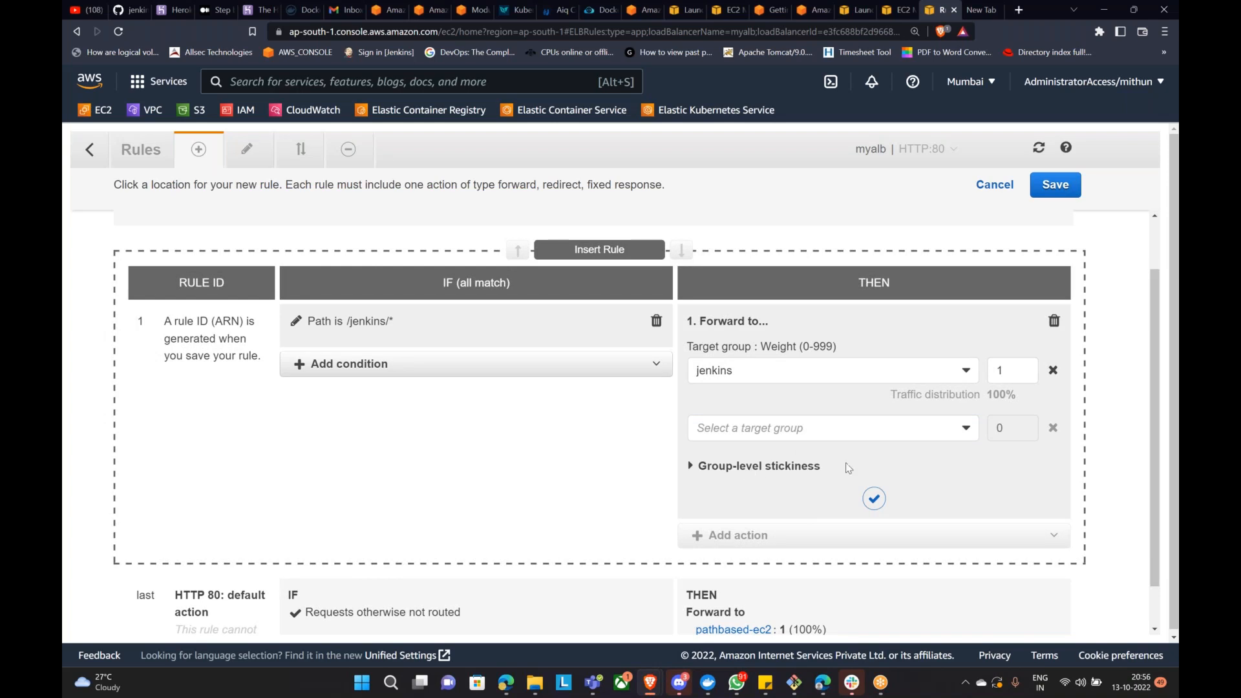
{"action": "left_click", "coordinate": [874, 499]}
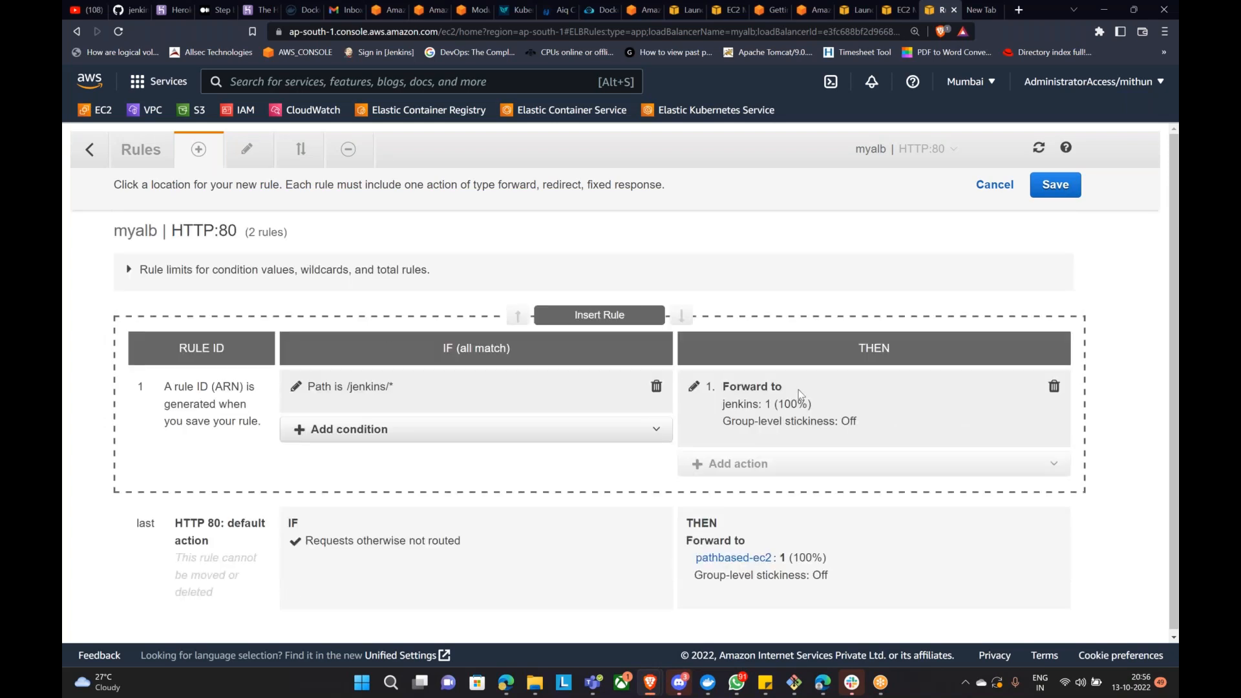
{"action": "left_click", "coordinate": [1051, 191]}
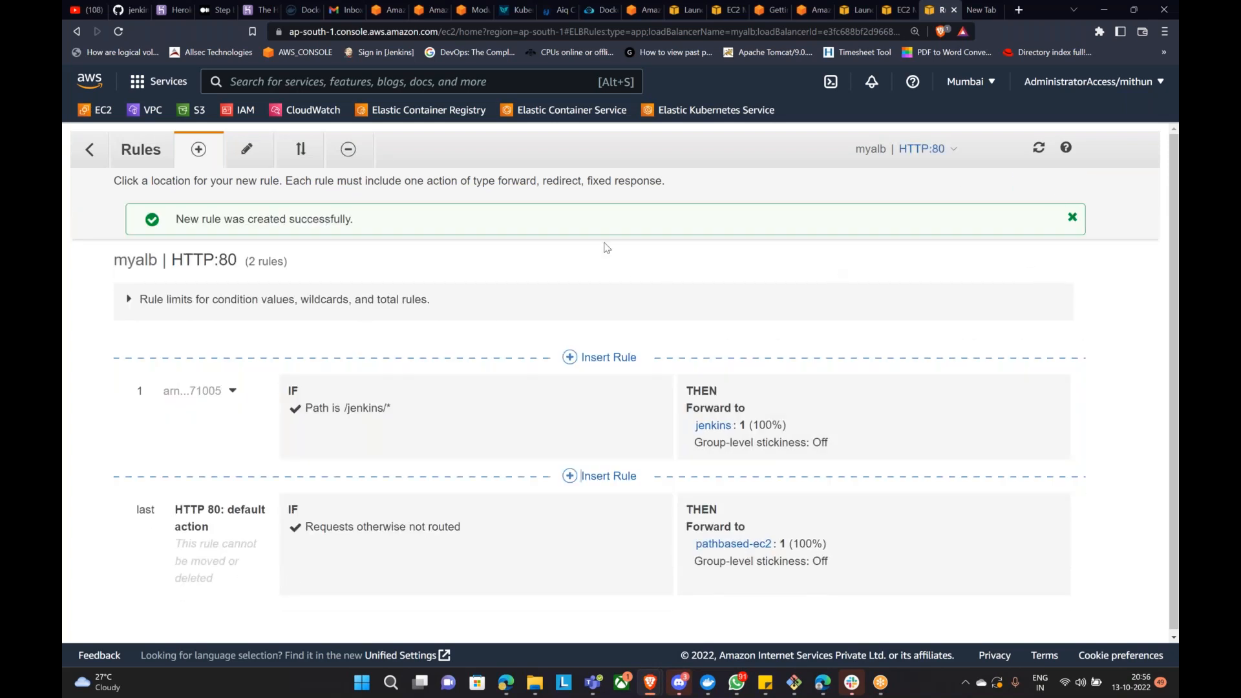
Step: In the browser, load the ALB DNS name with /jenkins appended, which returns 404 Not Found
{"action": "left_click", "coordinate": [89, 149]}
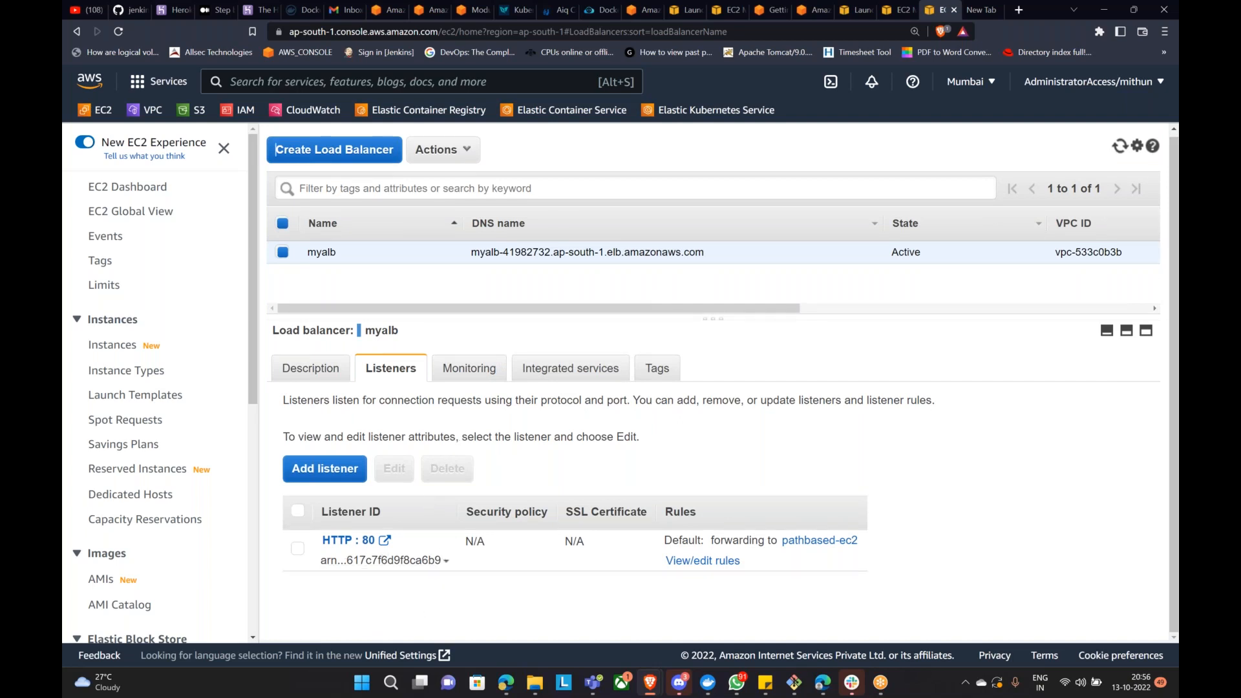
{"action": "mouse_move", "coordinate": [650, 682]}
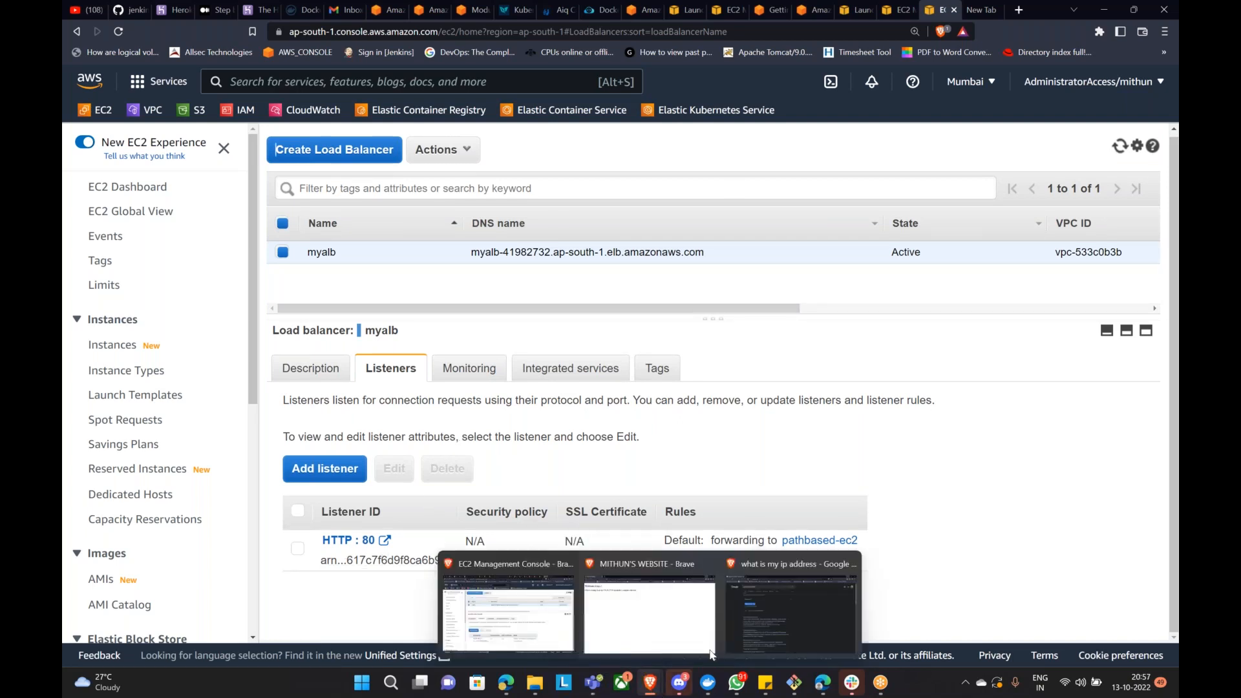
{"action": "left_click", "coordinate": [686, 612]}
{"action": "left_click", "coordinate": [610, 31]}
{"action": "double_click", "coordinate": [614, 31]}
{"action": "key", "text": "End"}
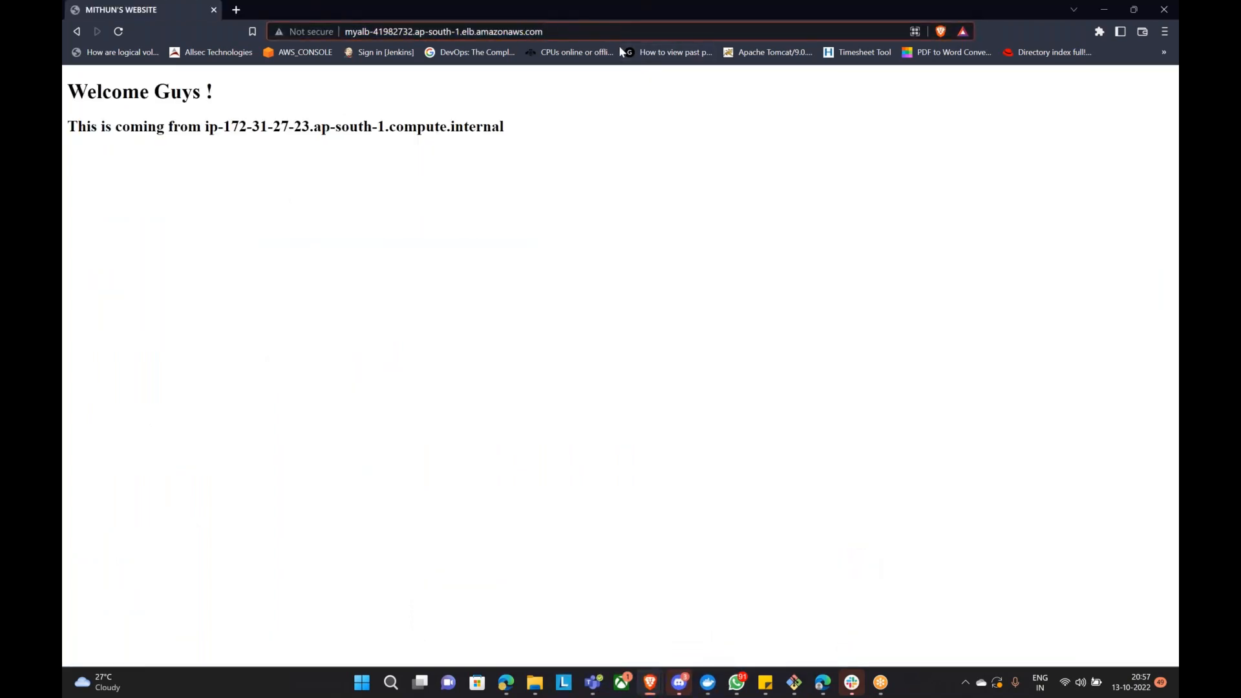
{"action": "type", "text": "jenkins"}
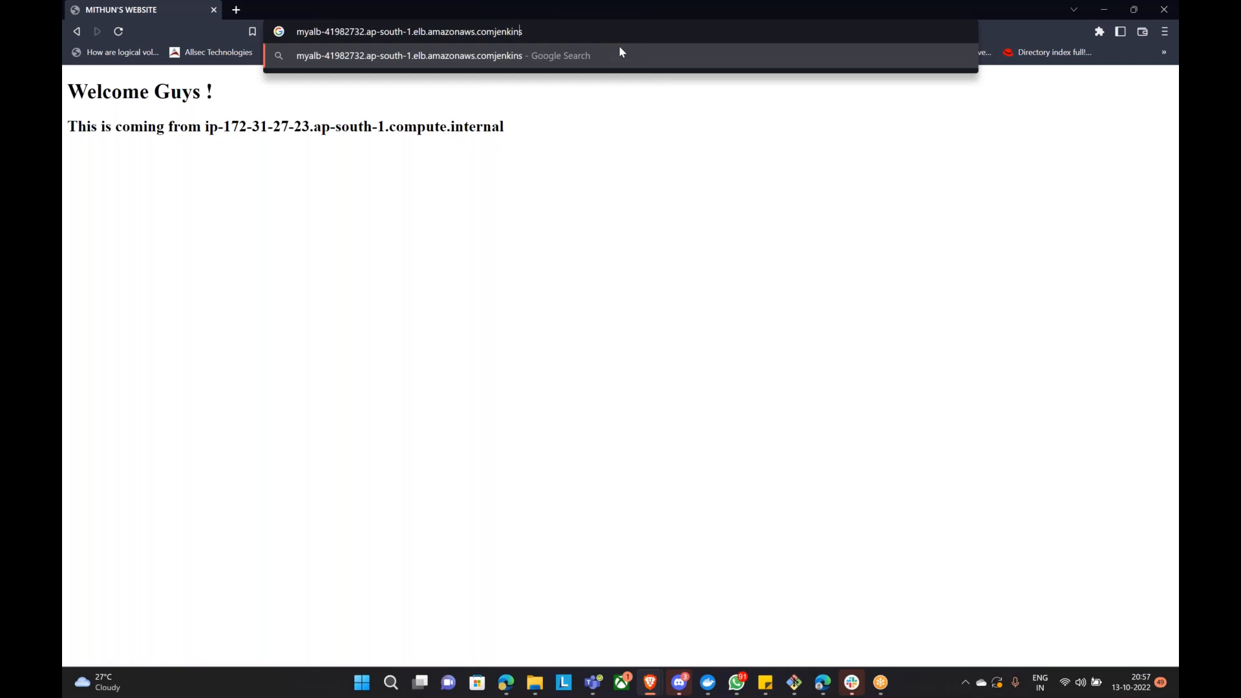
{"action": "key", "text": "Left"}
{"action": "key", "text": "Left"}
{"action": "key", "text": "Left"}
{"action": "type", "text": "/"}
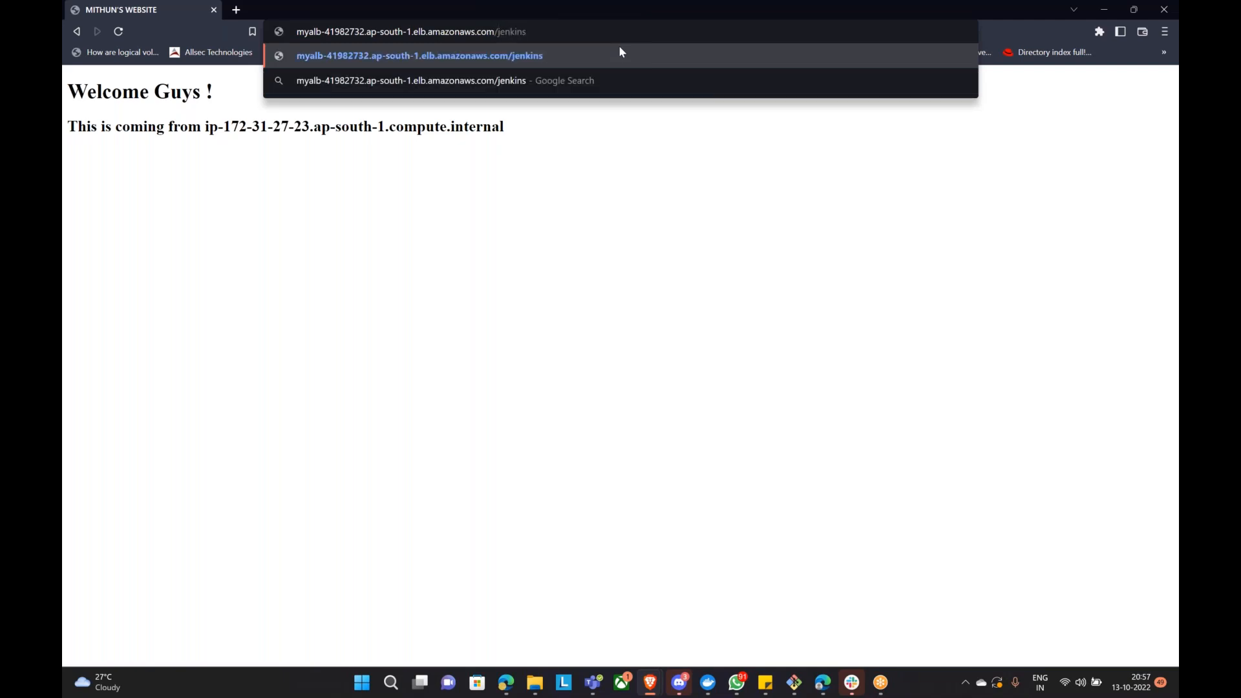
{"action": "key", "text": "Return"}
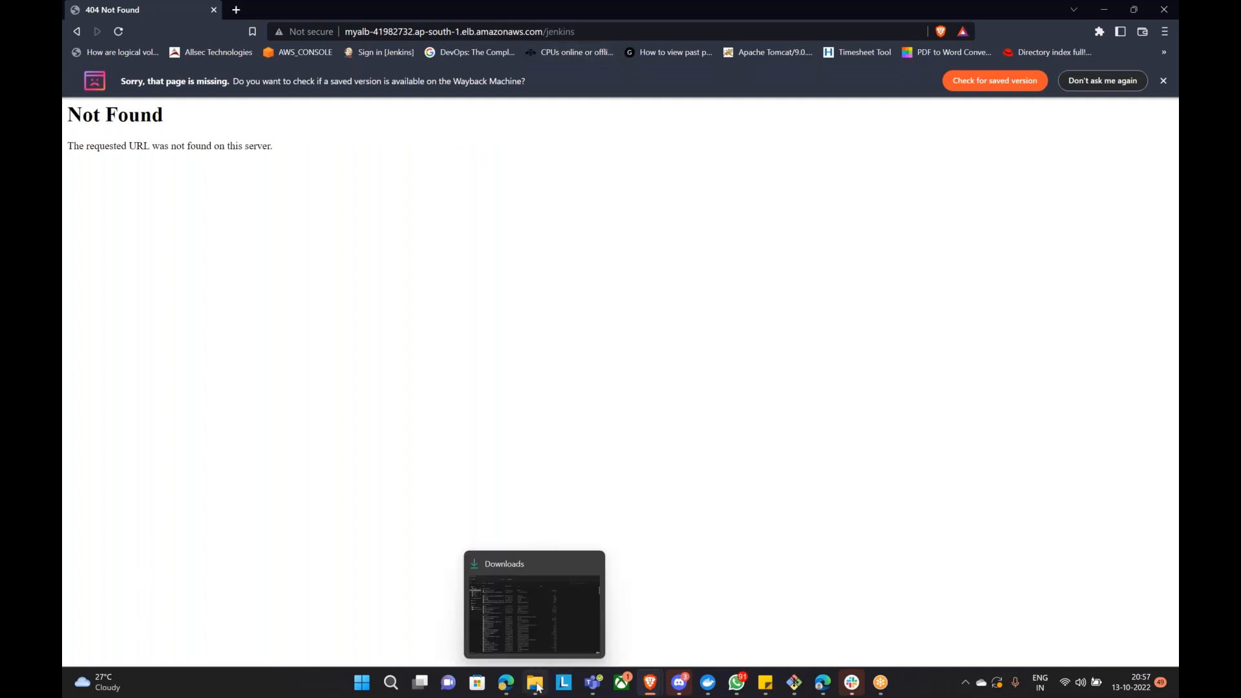
Step: Glance at the Jenkins installation notes, then return to the AWS console window
{"action": "left_click", "coordinate": [508, 687]}
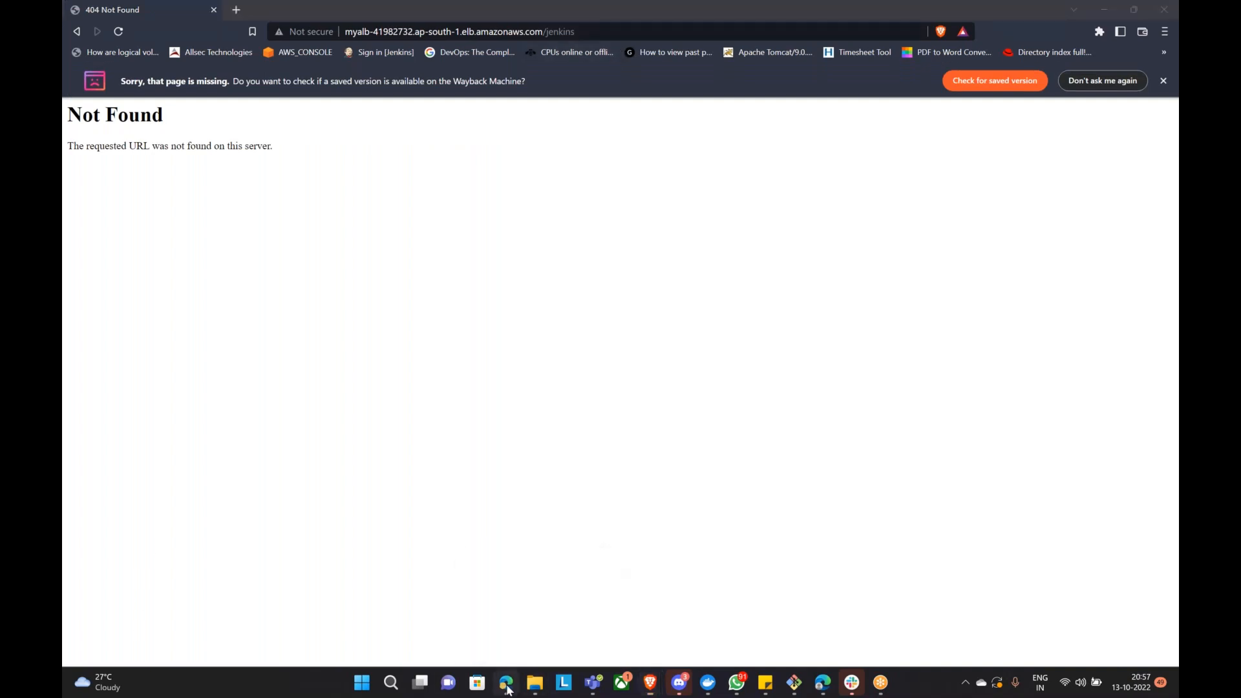
{"action": "left_click", "coordinate": [507, 688]}
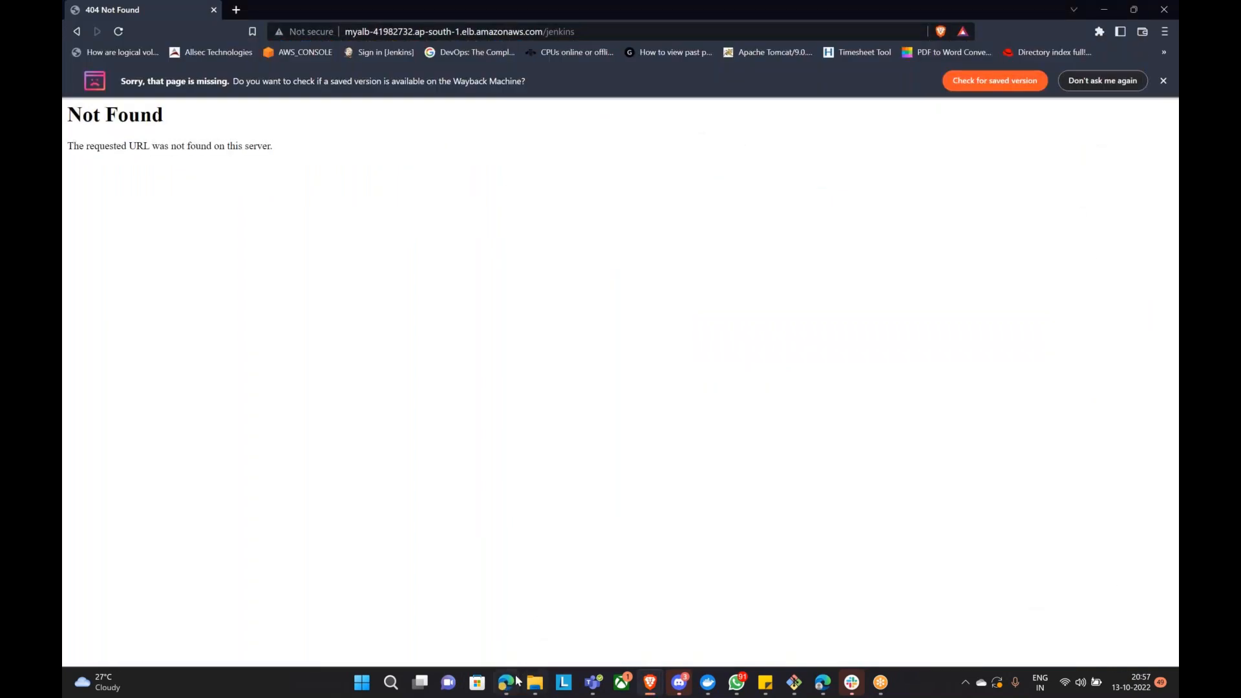
{"action": "left_click", "coordinate": [506, 686]}
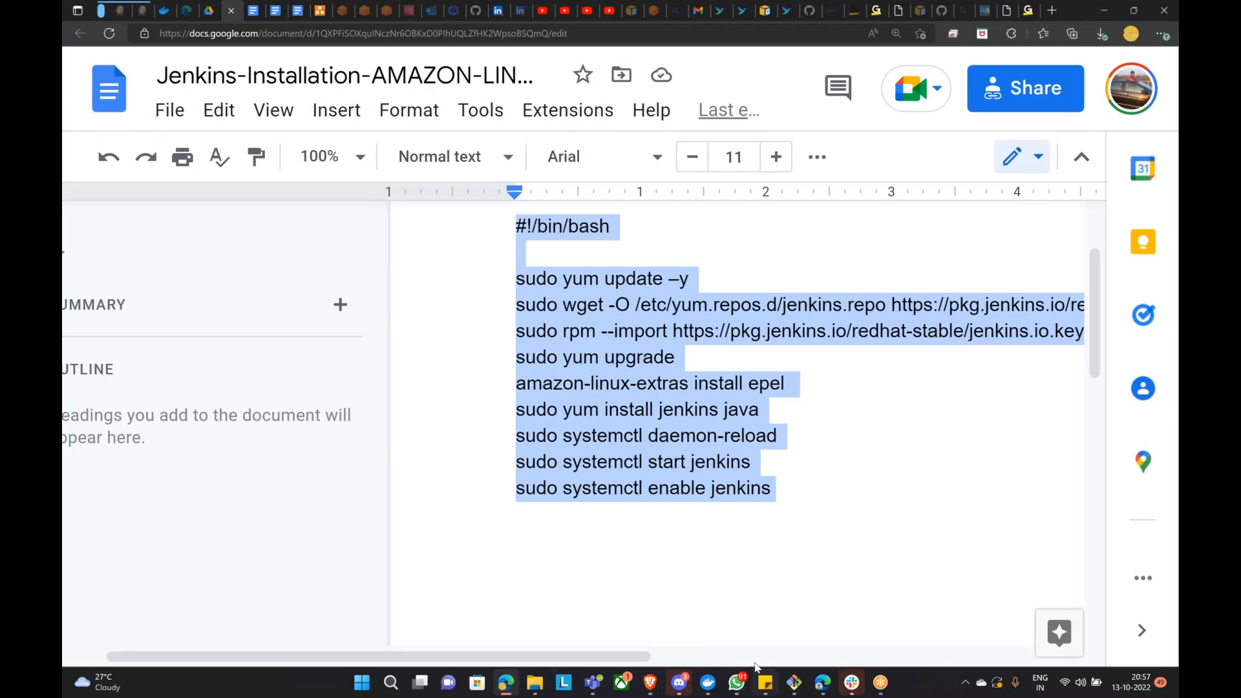
{"action": "left_click", "coordinate": [507, 686]}
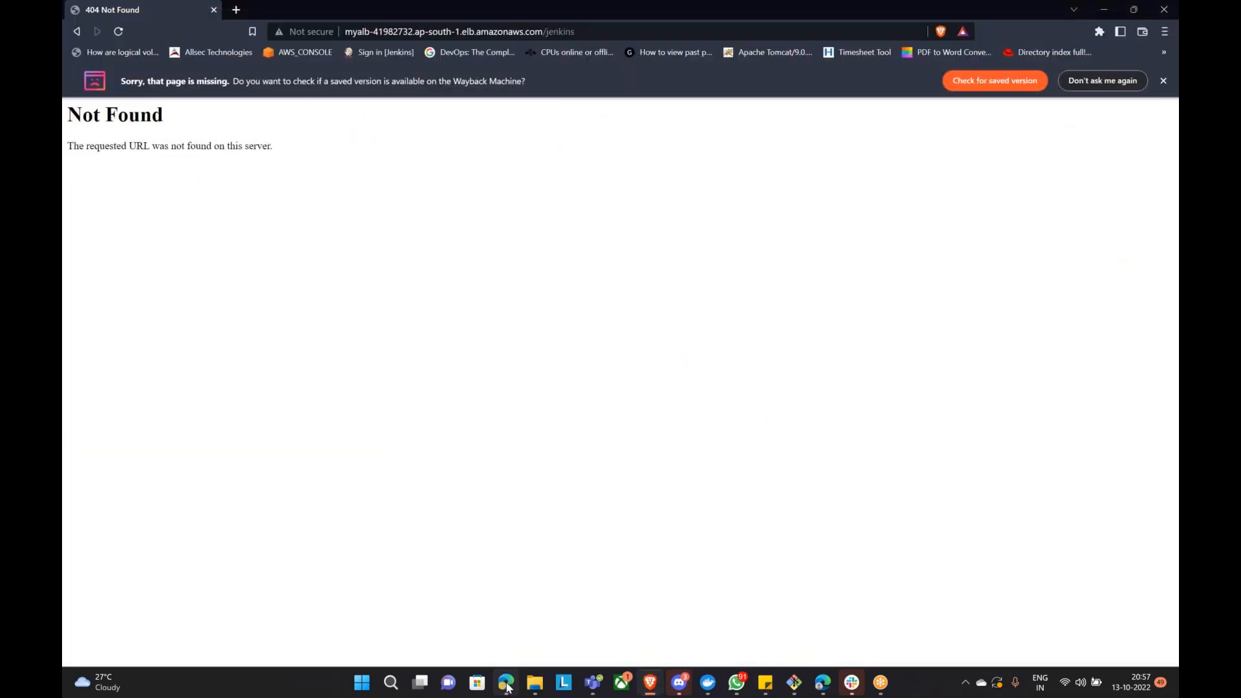
{"action": "mouse_move", "coordinate": [649, 683]}
{"action": "left_click", "coordinate": [517, 581]}
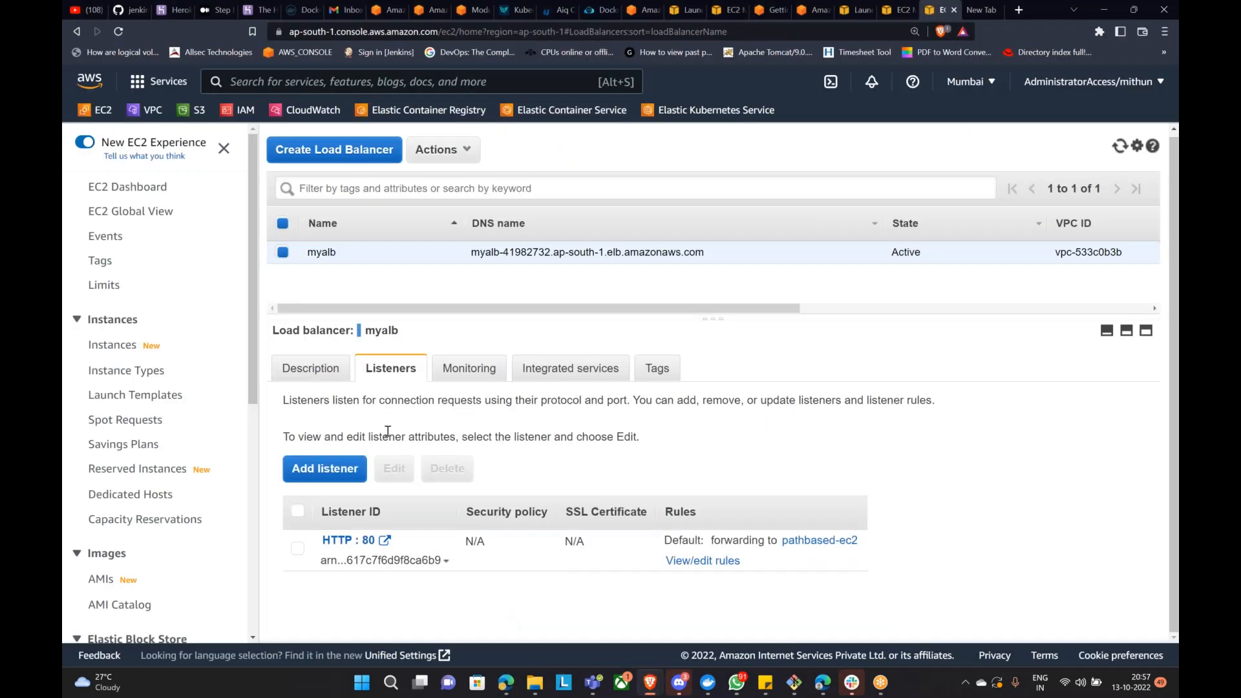
Step: Abandon the Add listener form twice without saving, then reload the load balancer page
{"action": "left_click", "coordinate": [350, 470]}
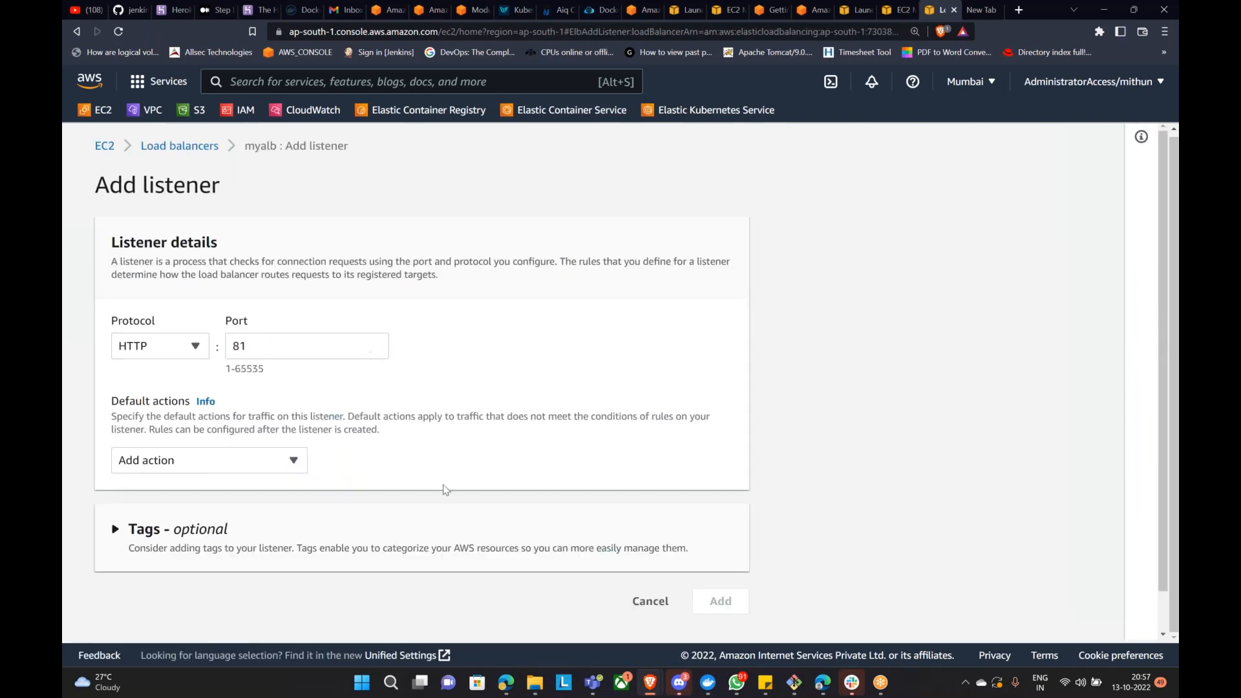
{"action": "left_click", "coordinate": [635, 603]}
{"action": "left_click", "coordinate": [807, 457]}
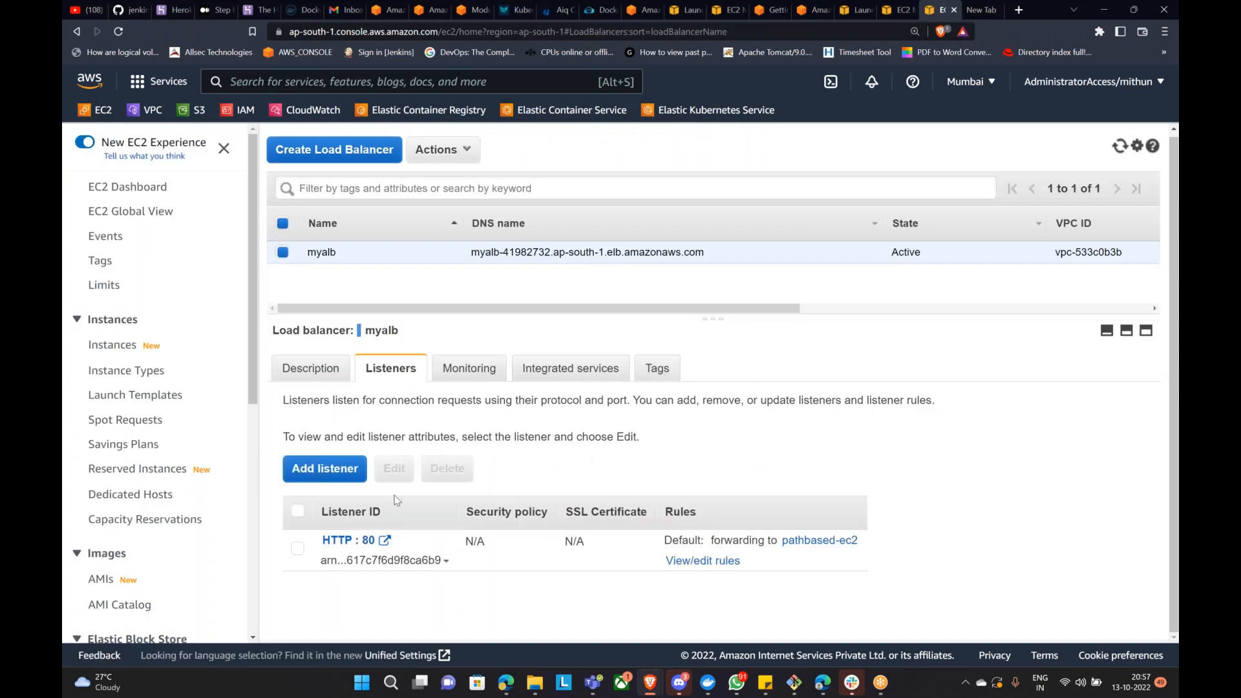
{"action": "left_click", "coordinate": [349, 473]}
{"action": "left_click", "coordinate": [929, 458]}
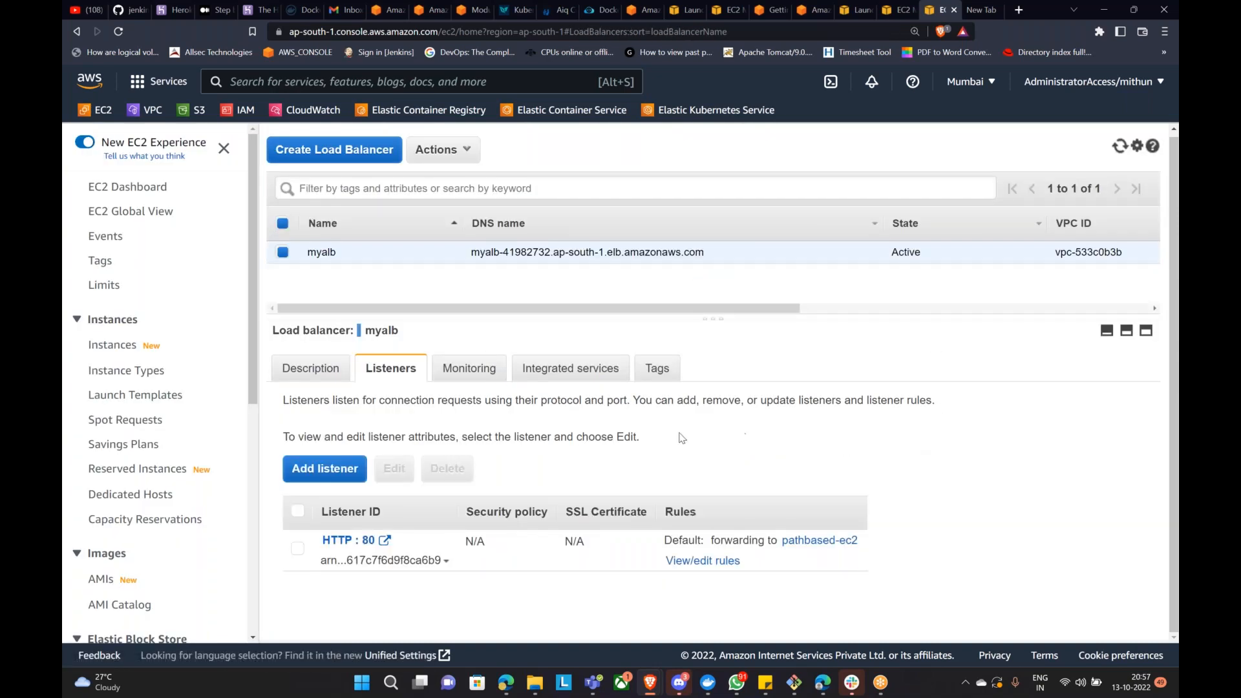
{"action": "left_click", "coordinate": [325, 468]}
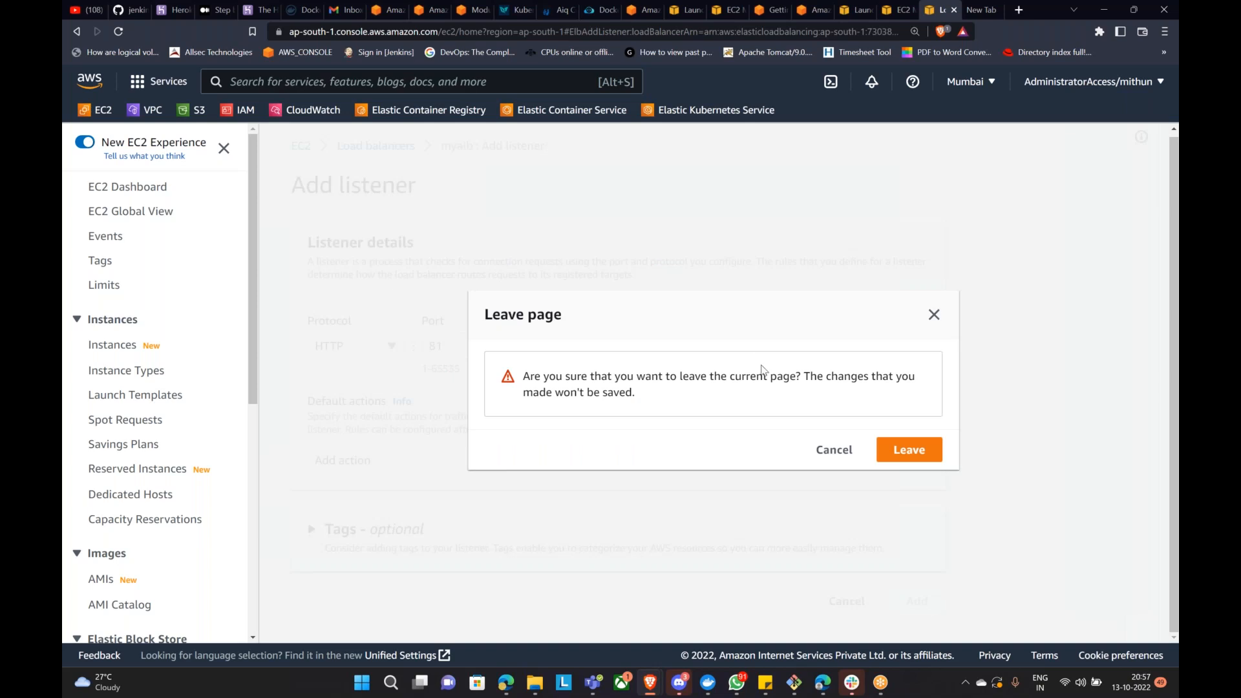
{"action": "left_click", "coordinate": [917, 451]}
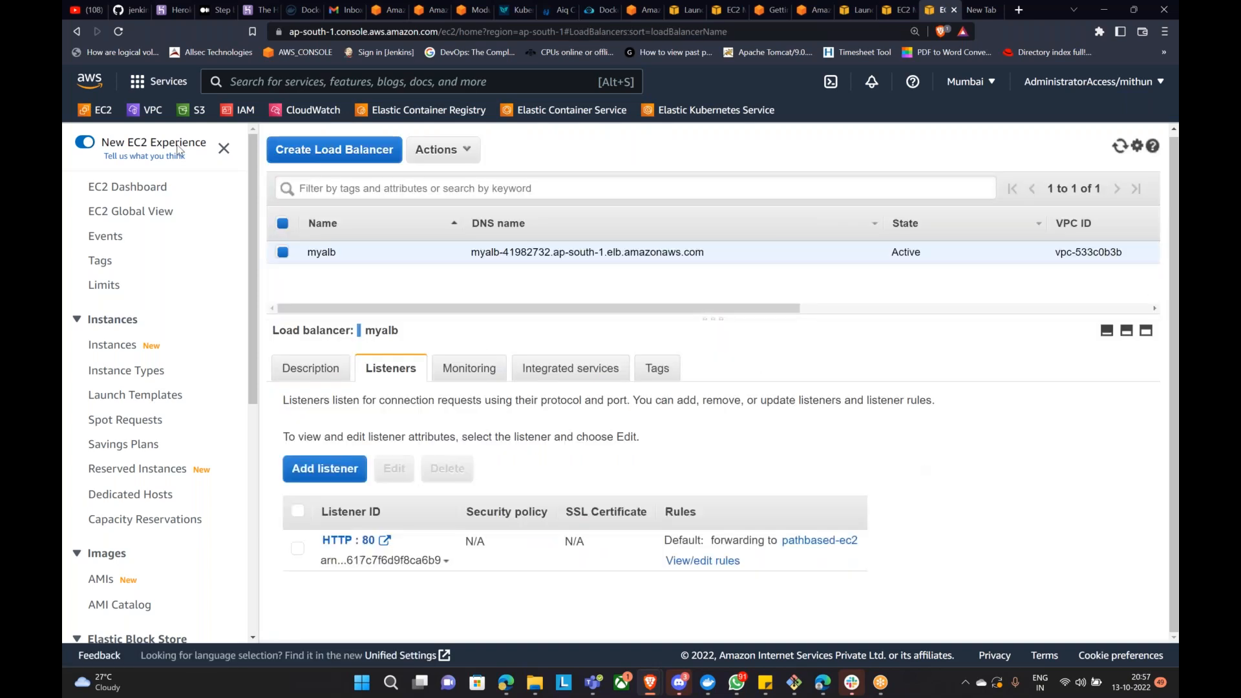
{"action": "left_click", "coordinate": [124, 30]}
{"action": "left_click", "coordinate": [682, 107]}
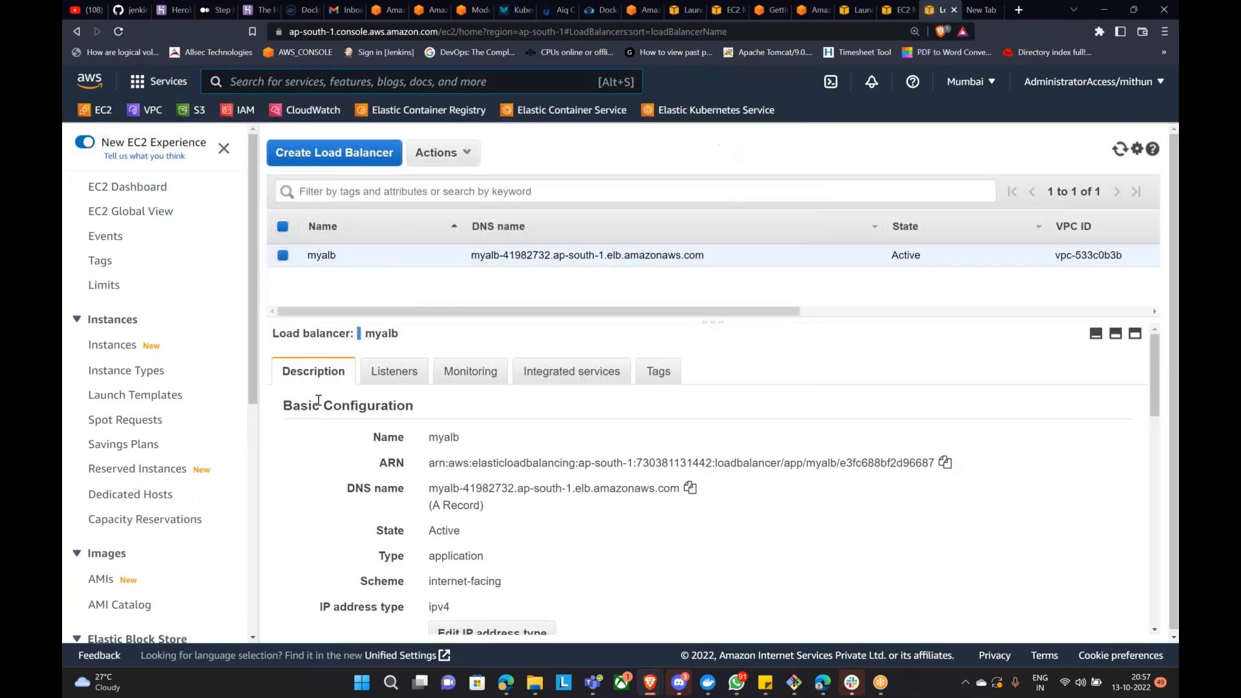
Step: Open myalb's HTTP:80 listener for editing, leave without saving, and return to myalb
{"action": "left_click", "coordinate": [388, 371]}
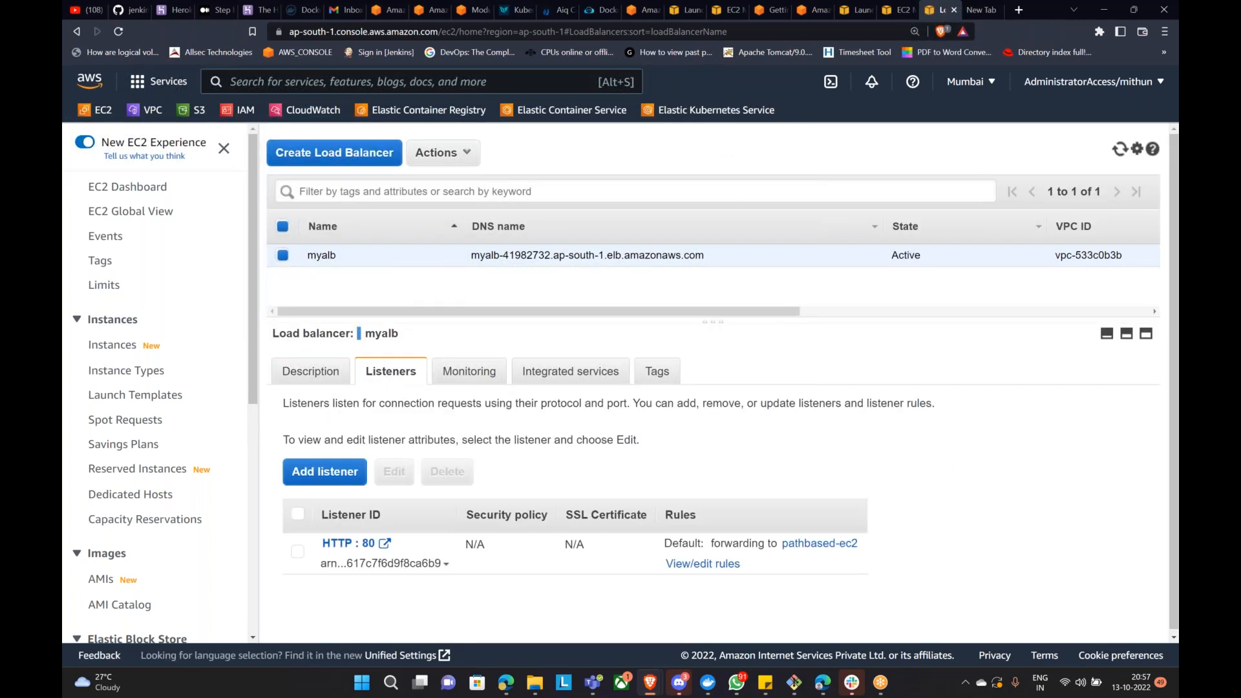
{"action": "left_click", "coordinate": [298, 553]}
{"action": "left_click", "coordinate": [395, 471]}
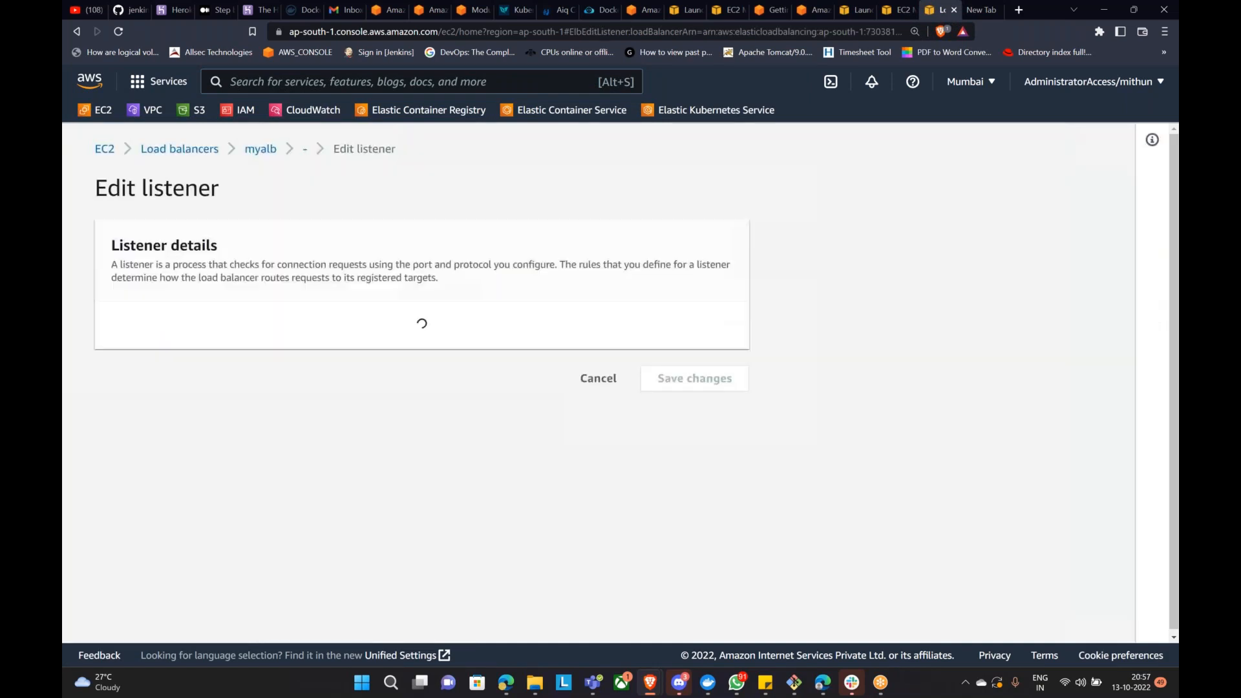
{"action": "scroll", "coordinate": [414, 452], "scroll_direction": "down", "scroll_amount": 2}
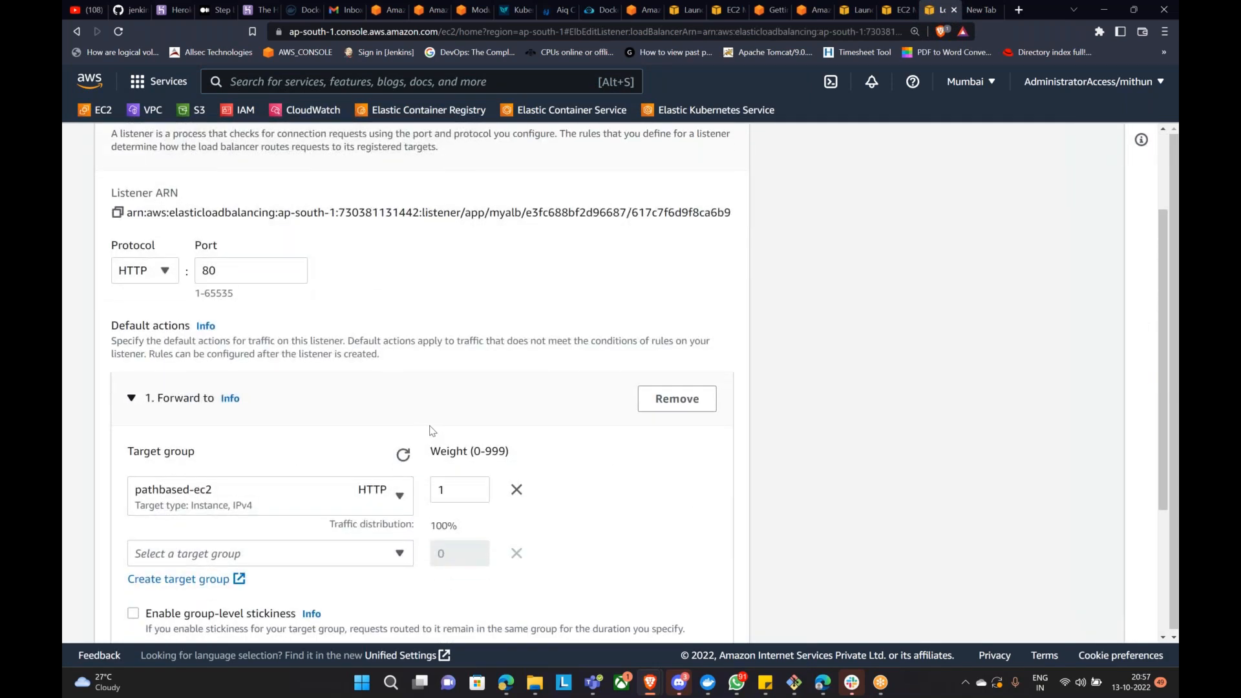
{"action": "scroll", "coordinate": [433, 430], "scroll_direction": "down", "scroll_amount": 3}
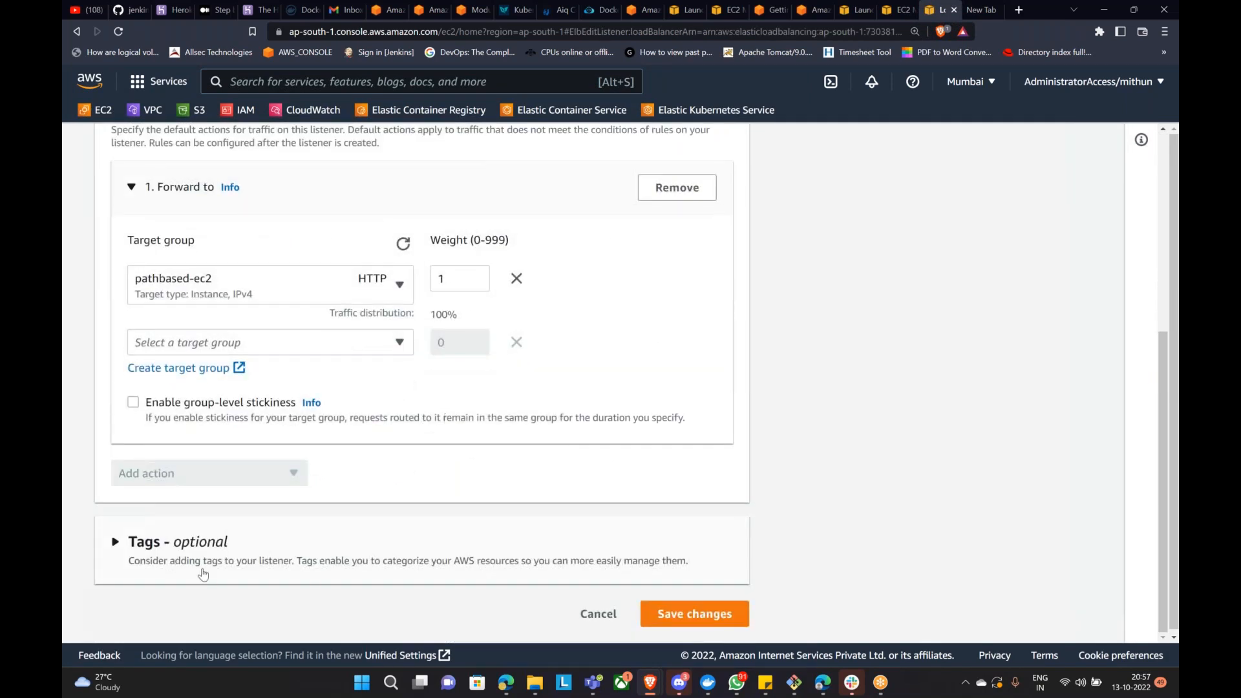
{"action": "scroll", "coordinate": [267, 528], "scroll_direction": "up", "scroll_amount": 3}
{"action": "scroll", "coordinate": [285, 377], "scroll_direction": "up", "scroll_amount": 2}
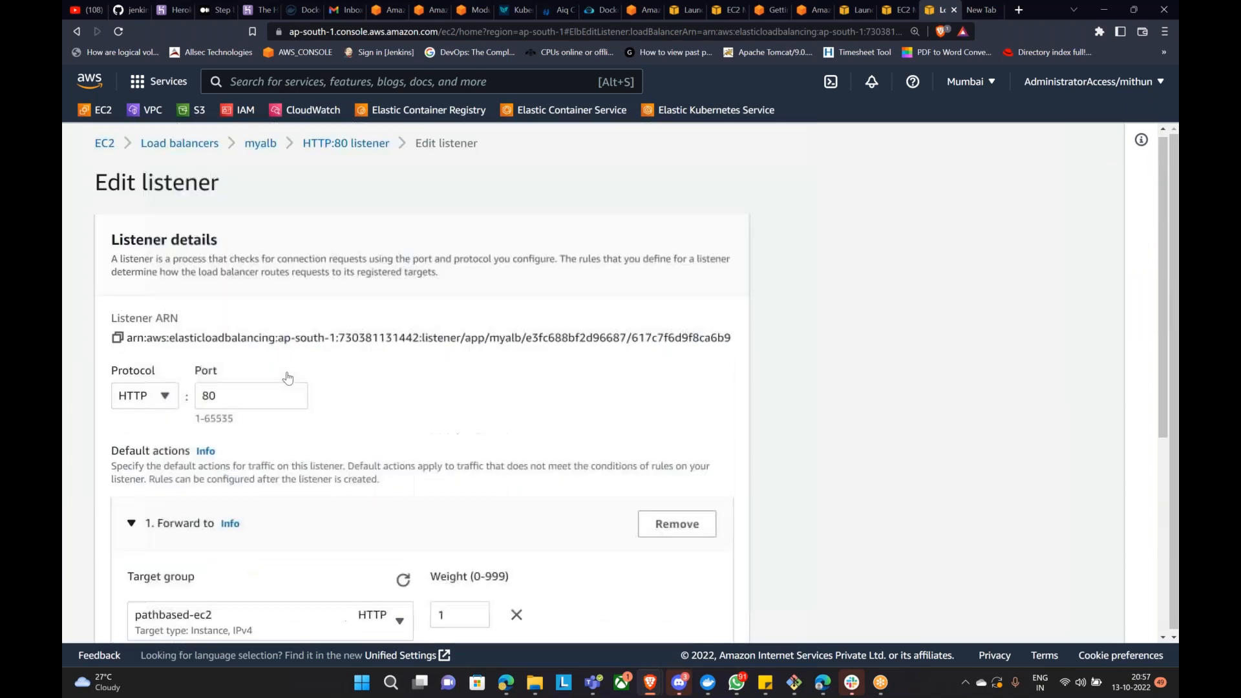
{"action": "scroll", "coordinate": [288, 378], "scroll_direction": "down", "scroll_amount": 5}
{"action": "left_click", "coordinate": [597, 614]}
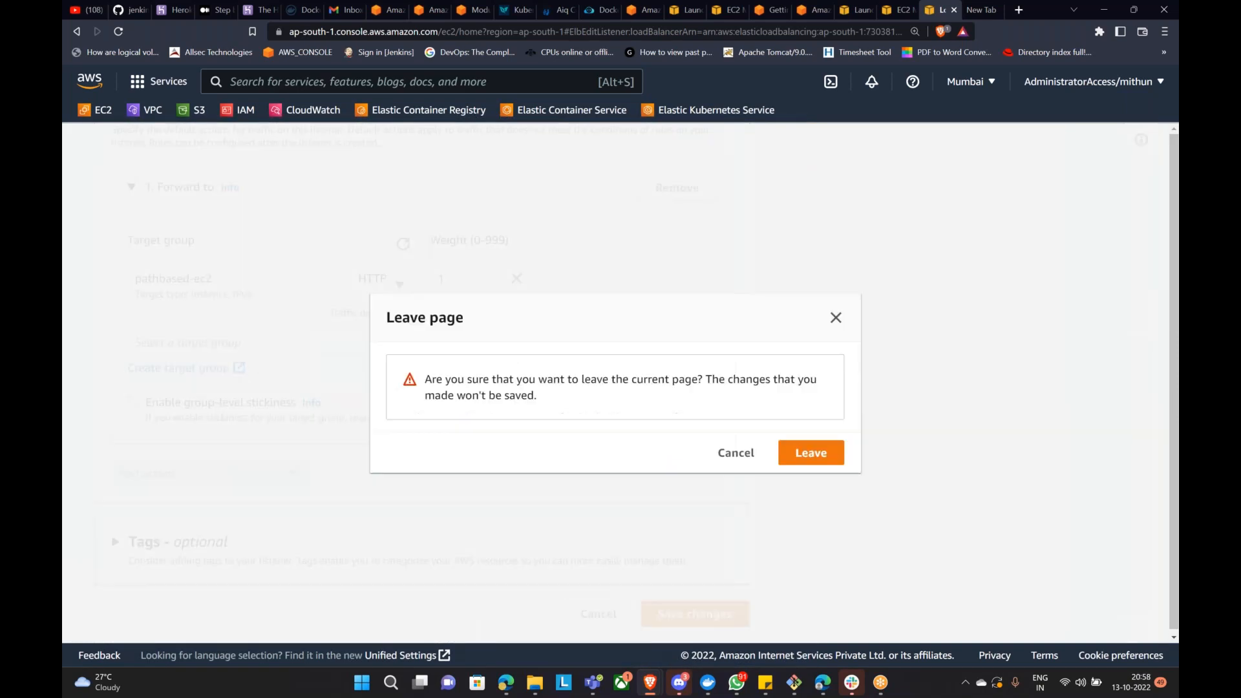
{"action": "left_click", "coordinate": [796, 455]}
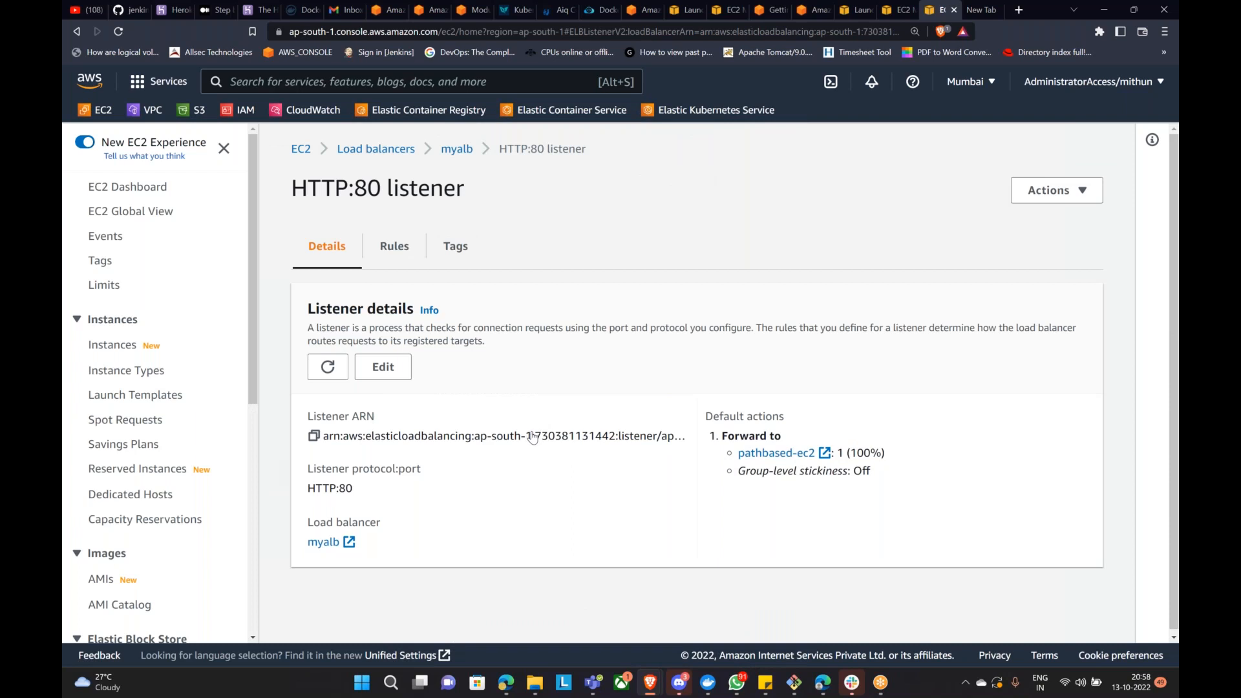
{"action": "left_click", "coordinate": [1047, 193]}
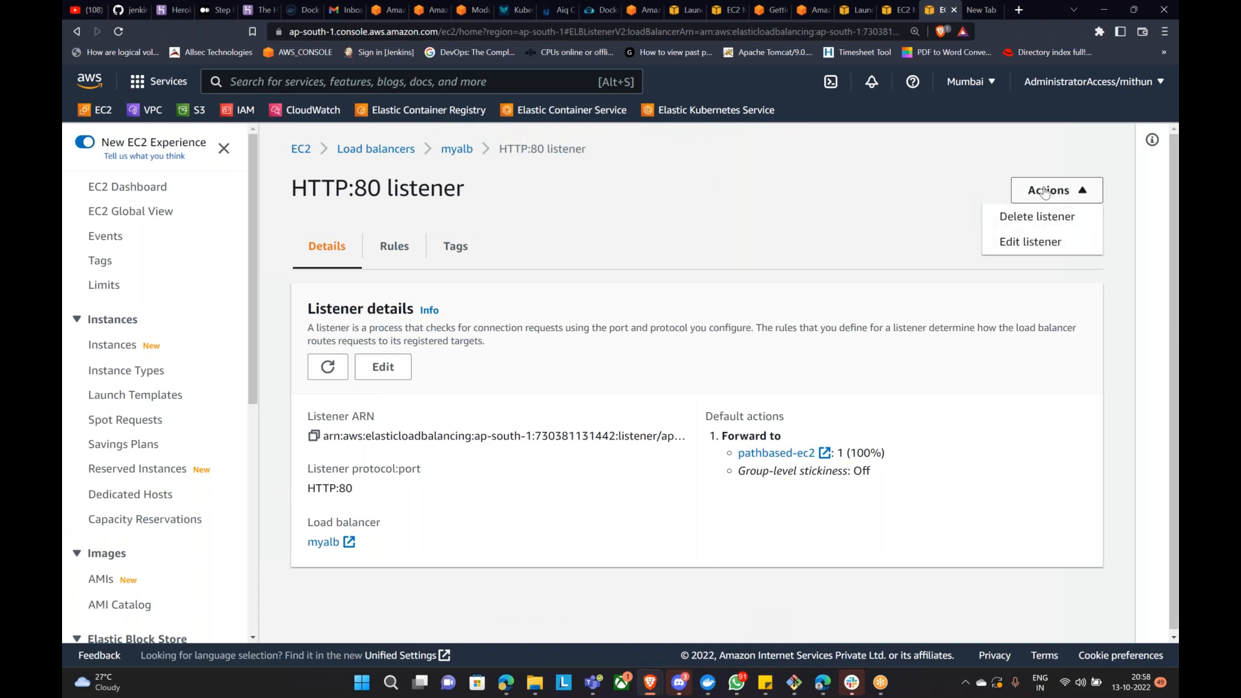
{"action": "left_click", "coordinate": [450, 149]}
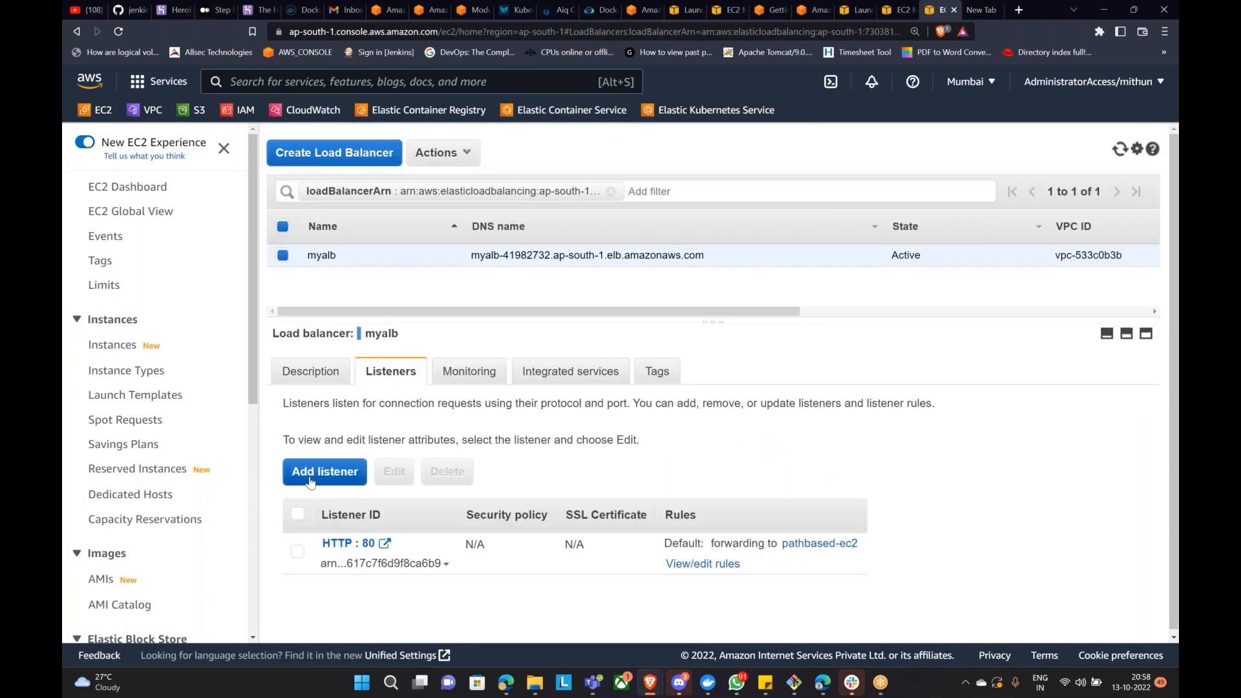
Step: Start a new myalb listener whose default action forwards to the jenkins target group
{"action": "left_click", "coordinate": [326, 478]}
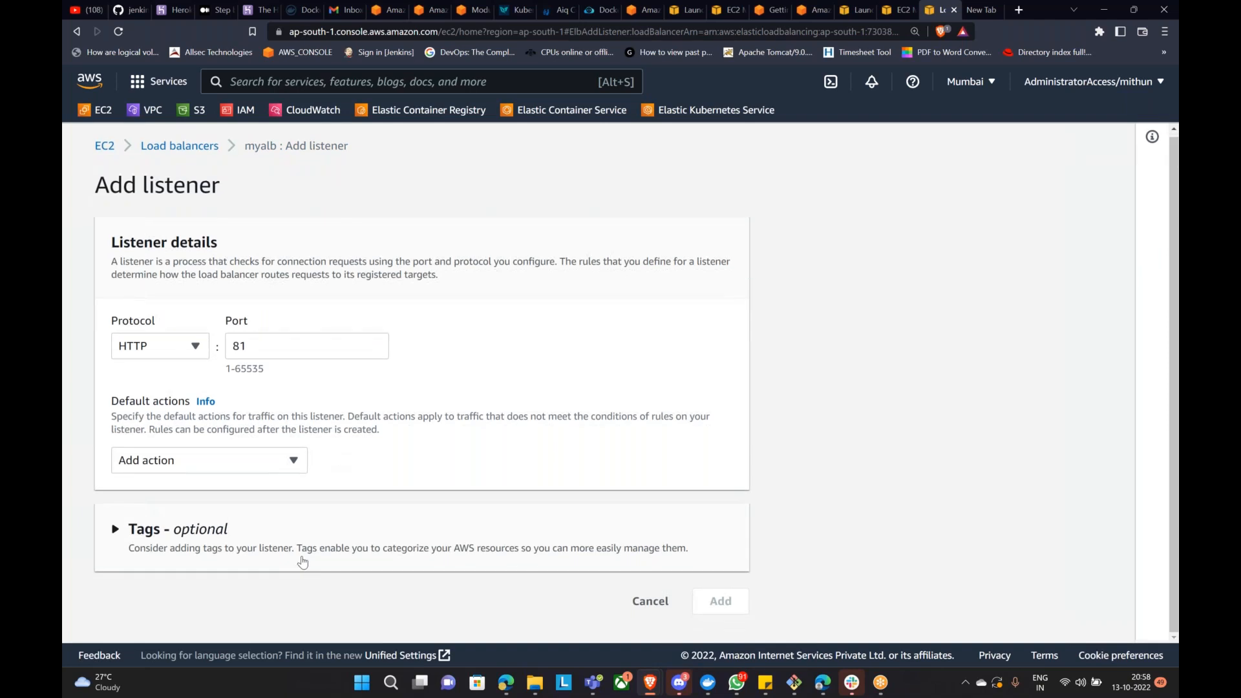
{"action": "left_click", "coordinate": [257, 343]}
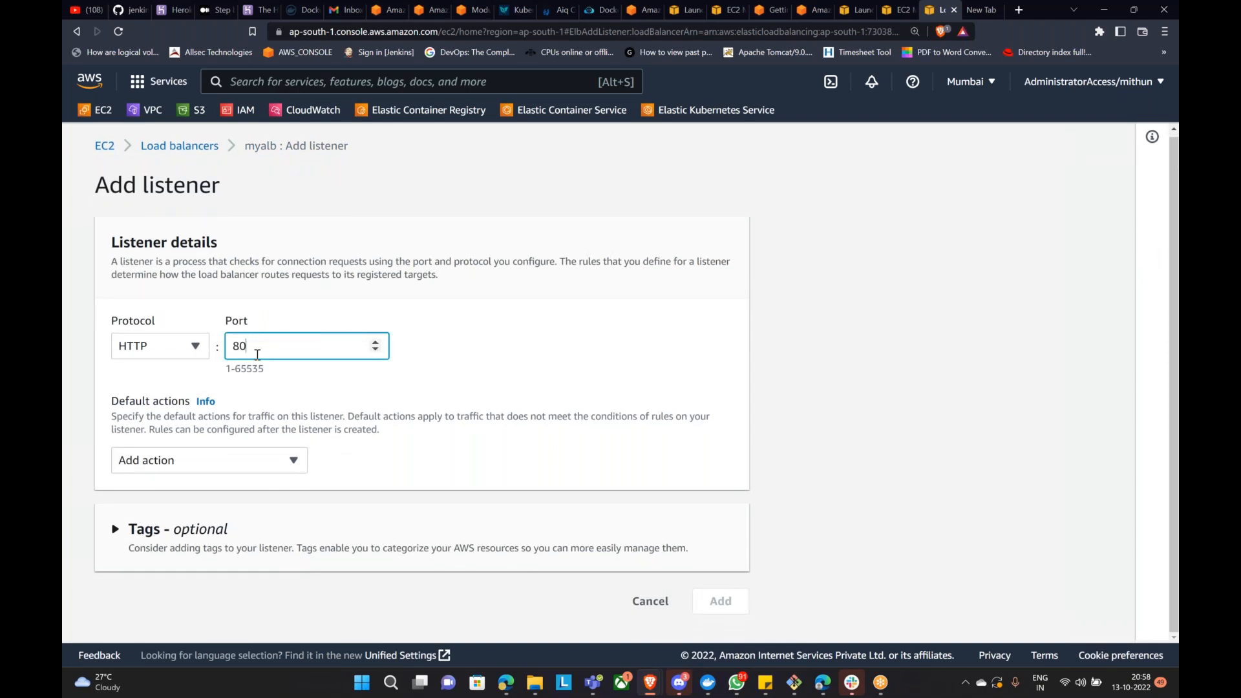
{"action": "left_click", "coordinate": [514, 388]}
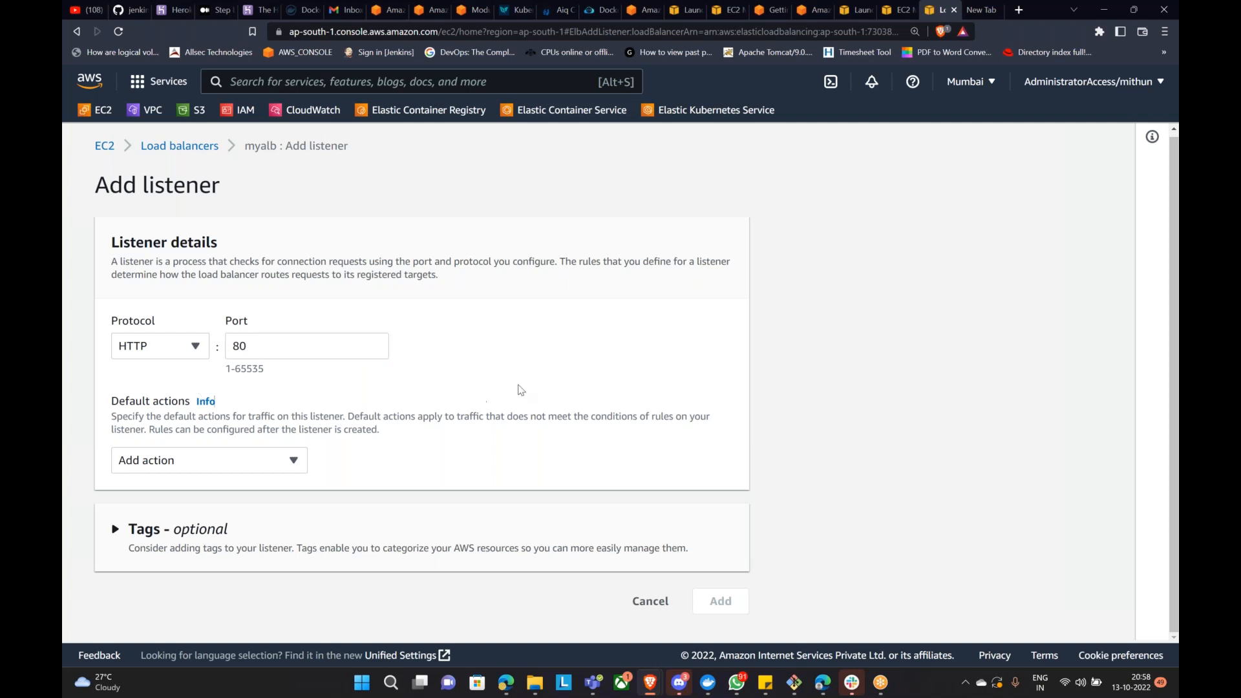
{"action": "left_click", "coordinate": [267, 461]}
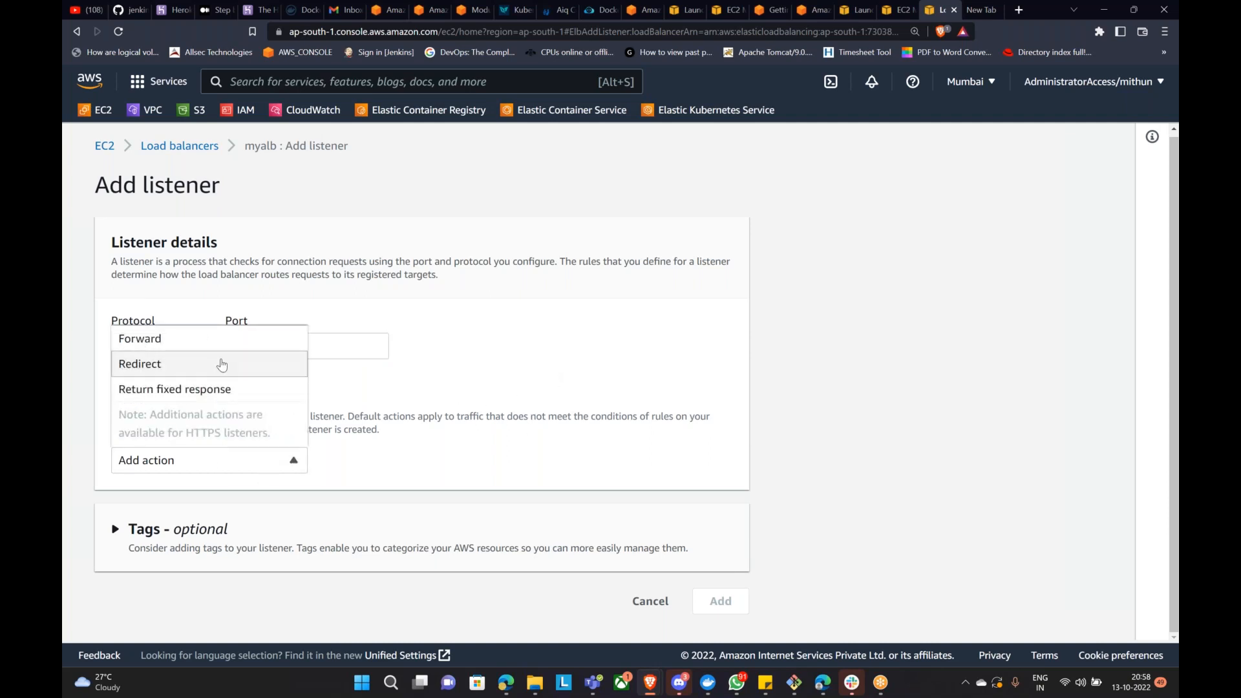
{"action": "left_click", "coordinate": [221, 365]}
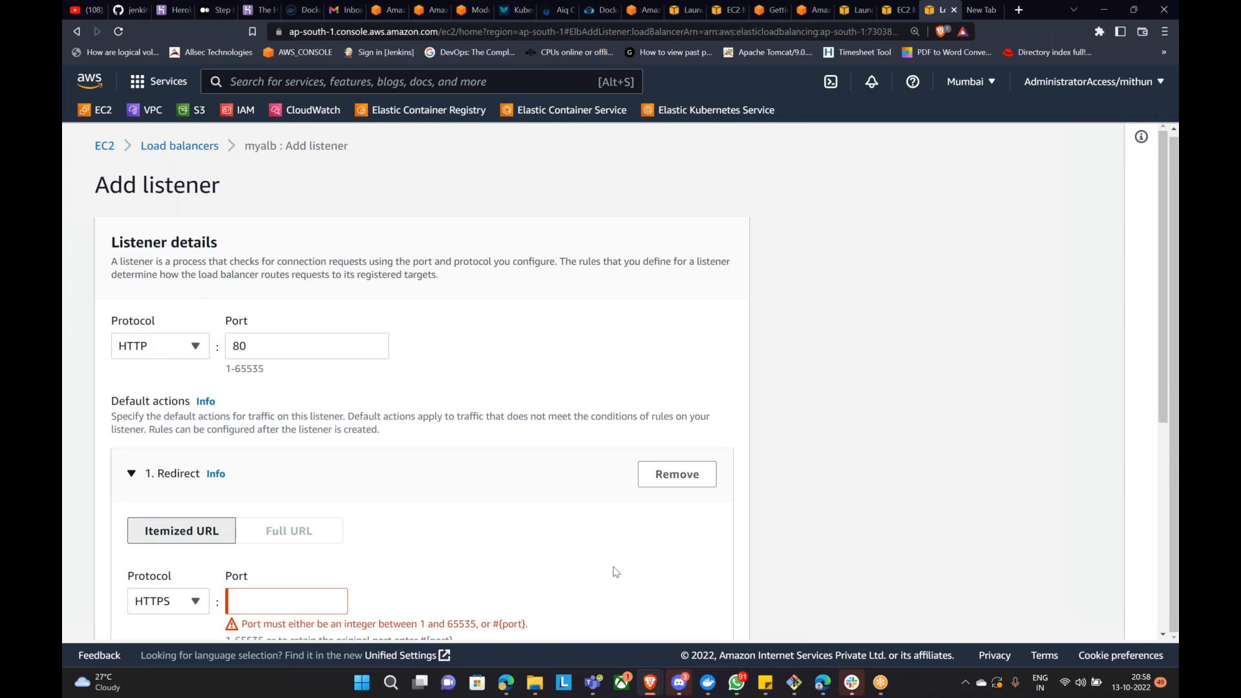
{"action": "left_click", "coordinate": [674, 476]}
{"action": "left_click", "coordinate": [202, 459]}
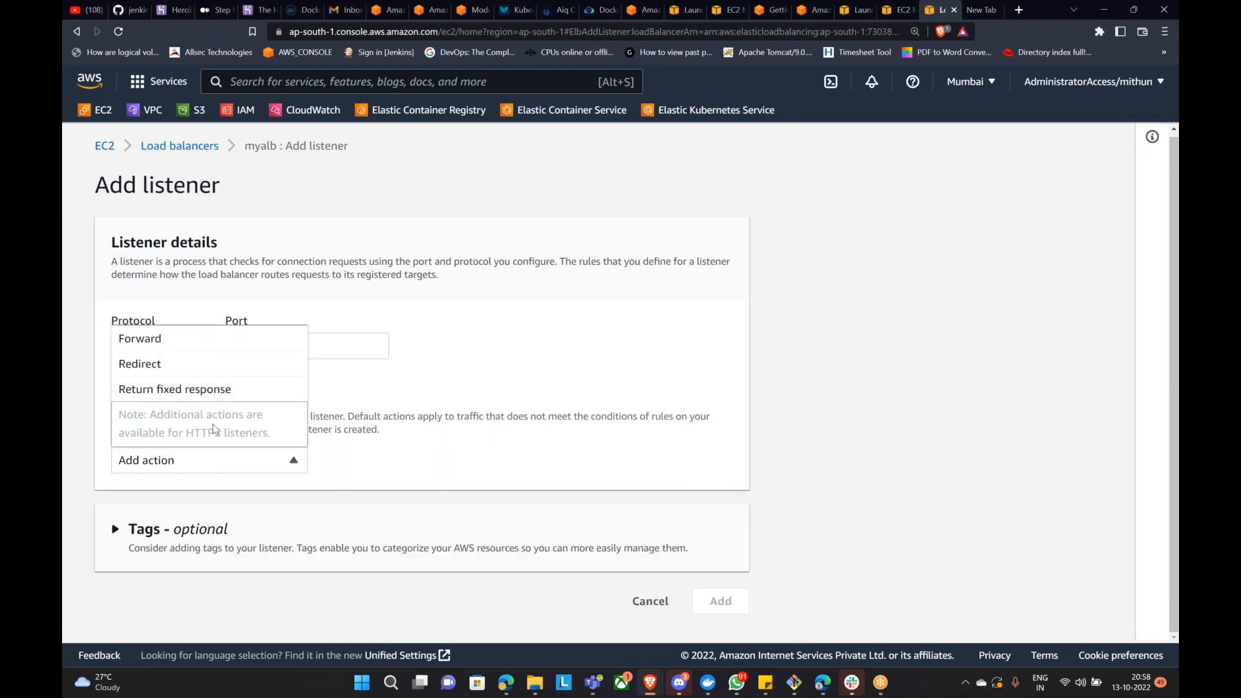
{"action": "left_click", "coordinate": [215, 364]}
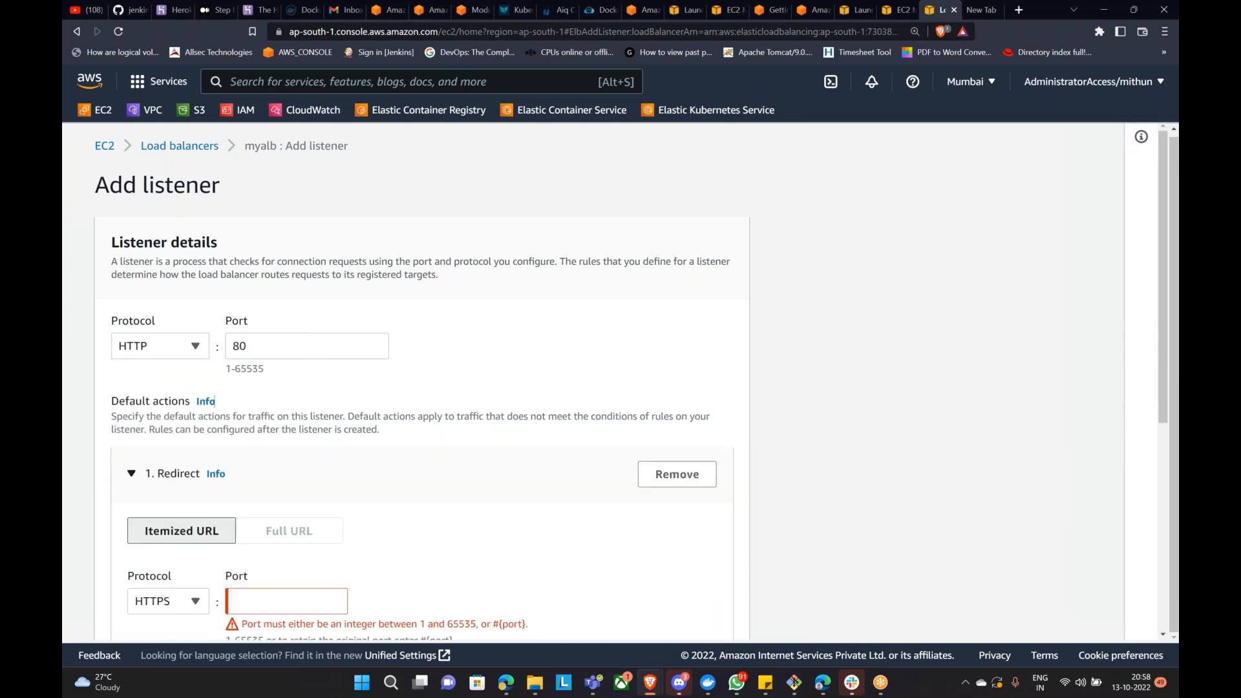
{"action": "left_click", "coordinate": [674, 475]}
{"action": "left_click", "coordinate": [202, 459]}
{"action": "left_click", "coordinate": [187, 338]}
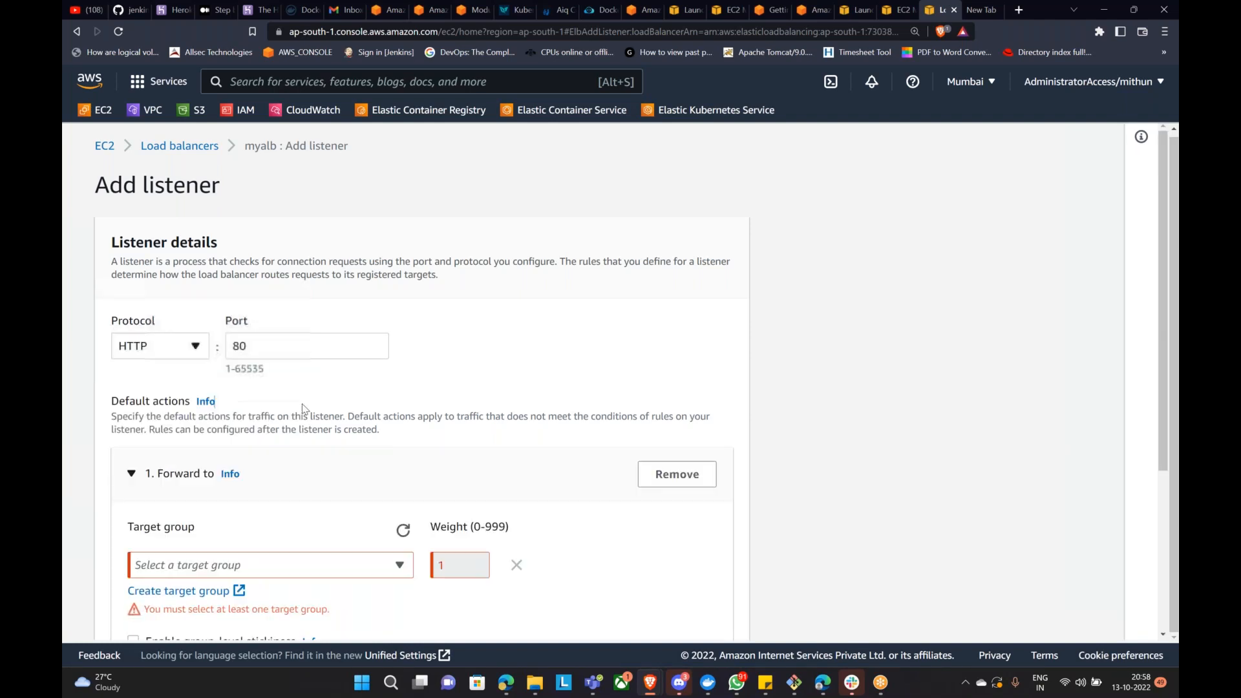
{"action": "scroll", "coordinate": [414, 427], "scroll_direction": "down", "scroll_amount": 2}
{"action": "left_click", "coordinate": [282, 486]}
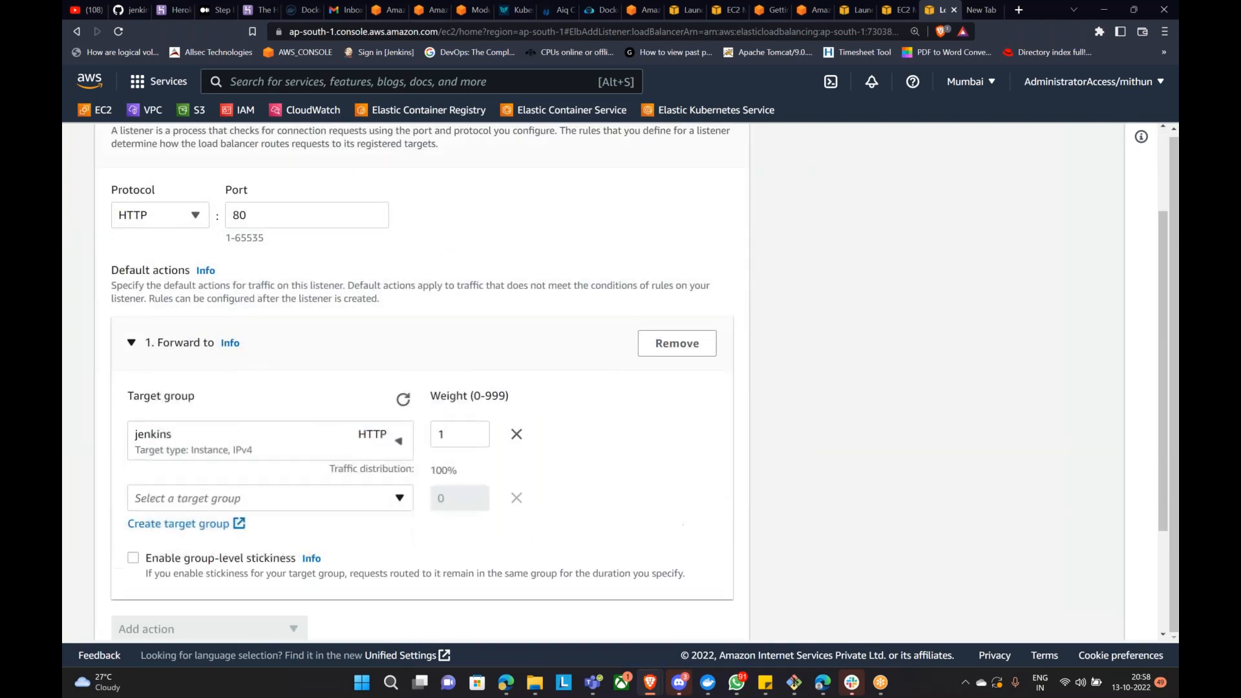
Step: Fix the duplicate port to 8080, create the HTTP:8080 listener, and view myalb's listeners
{"action": "scroll", "coordinate": [327, 478], "scroll_direction": "down", "scroll_amount": 1}
{"action": "scroll", "coordinate": [327, 469], "scroll_direction": "down", "scroll_amount": 2}
{"action": "left_click", "coordinate": [401, 367]}
{"action": "left_click", "coordinate": [567, 382]}
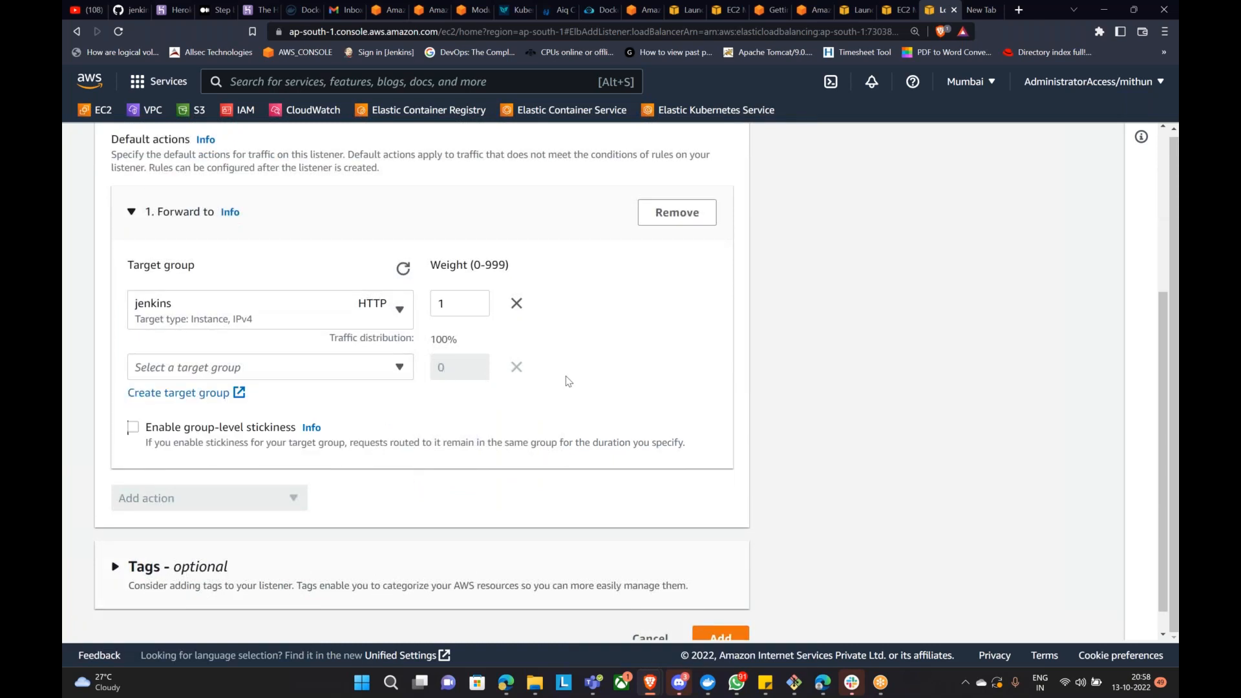
{"action": "scroll", "coordinate": [569, 382], "scroll_direction": "down", "scroll_amount": 1}
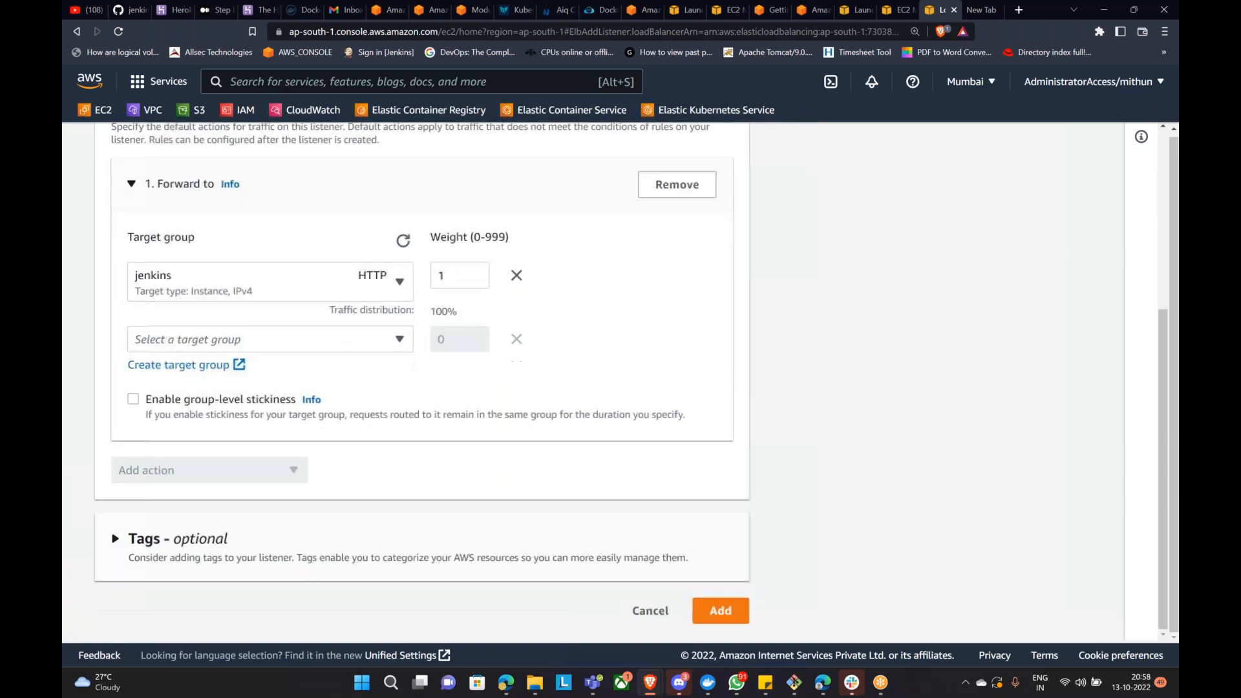
{"action": "left_click", "coordinate": [733, 616]}
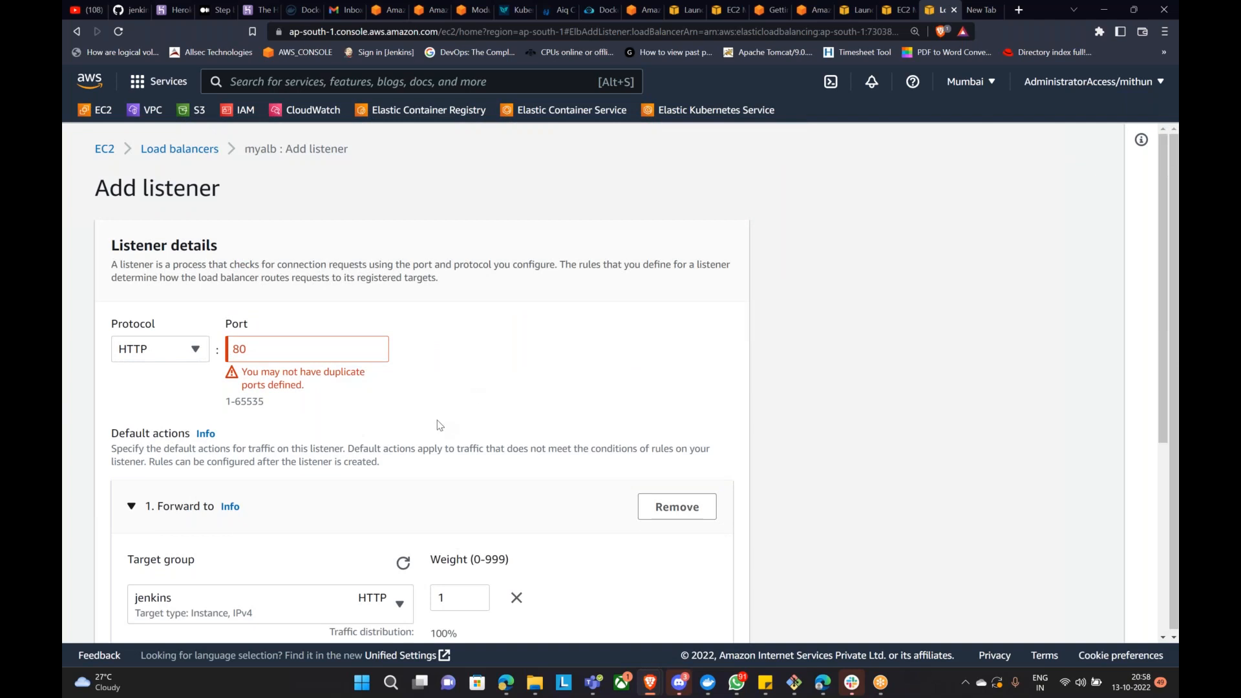
{"action": "left_click", "coordinate": [266, 352]}
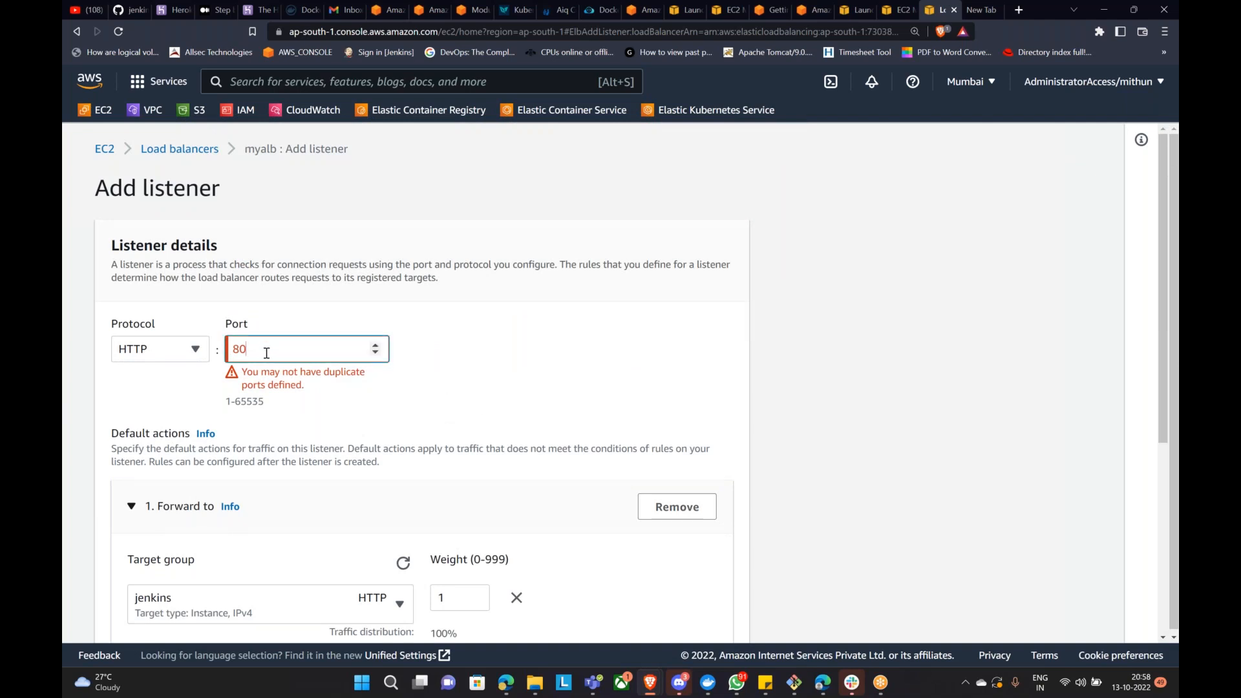
{"action": "type", "text": "80"}
{"action": "left_click", "coordinate": [552, 352]}
{"action": "scroll", "coordinate": [562, 420], "scroll_direction": "down", "scroll_amount": 2}
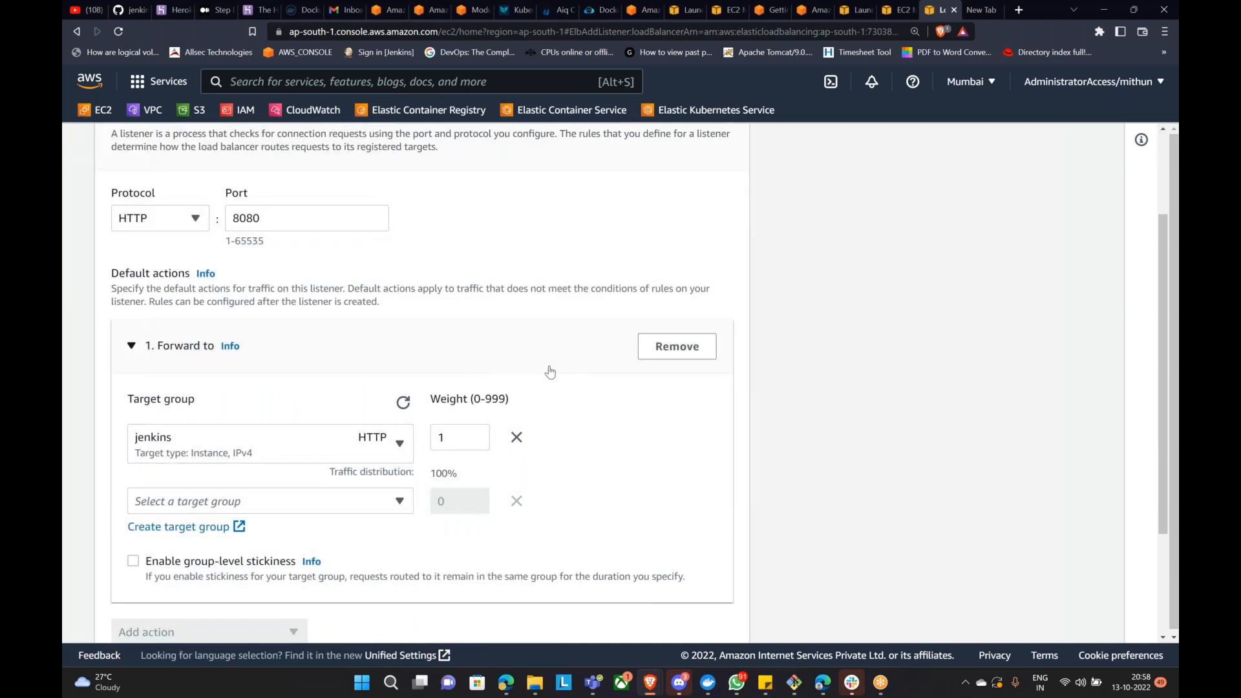
{"action": "scroll", "coordinate": [555, 375], "scroll_direction": "down", "scroll_amount": 3}
{"action": "scroll", "coordinate": [577, 380], "scroll_direction": "down", "scroll_amount": 2}
{"action": "left_click", "coordinate": [934, 550]}
{"action": "scroll", "coordinate": [610, 511], "scroll_direction": "up", "scroll_amount": 5}
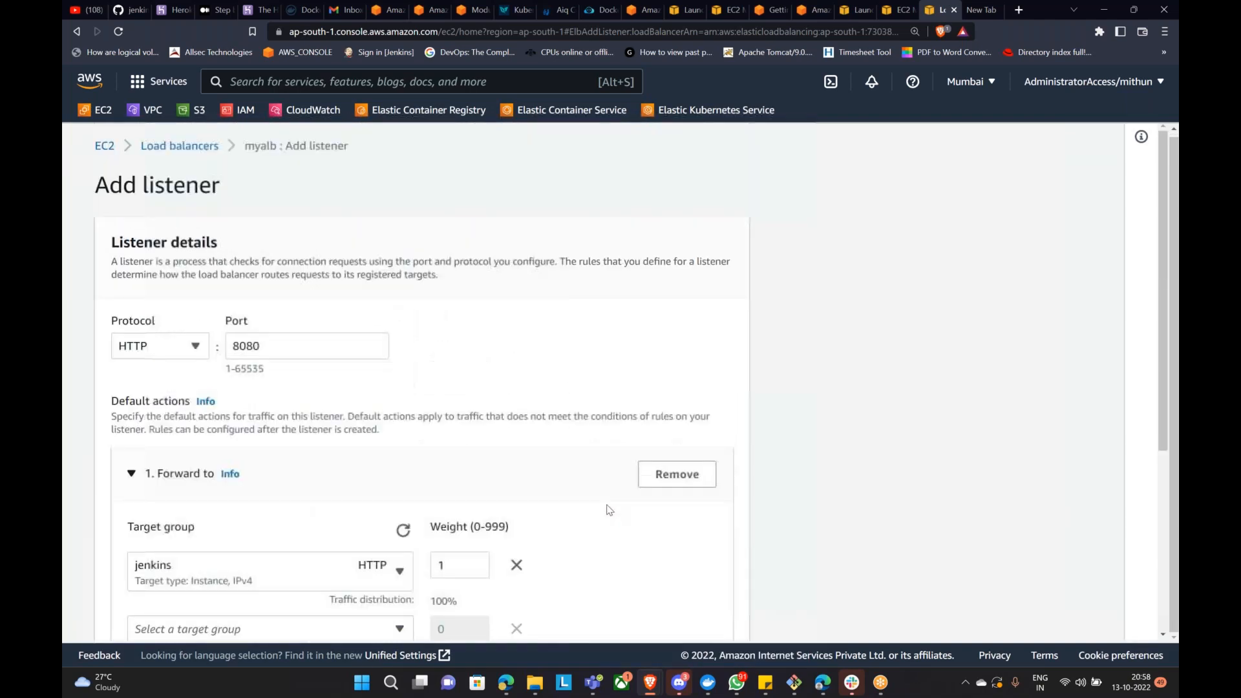
{"action": "scroll", "coordinate": [633, 531], "scroll_direction": "down", "scroll_amount": 3}
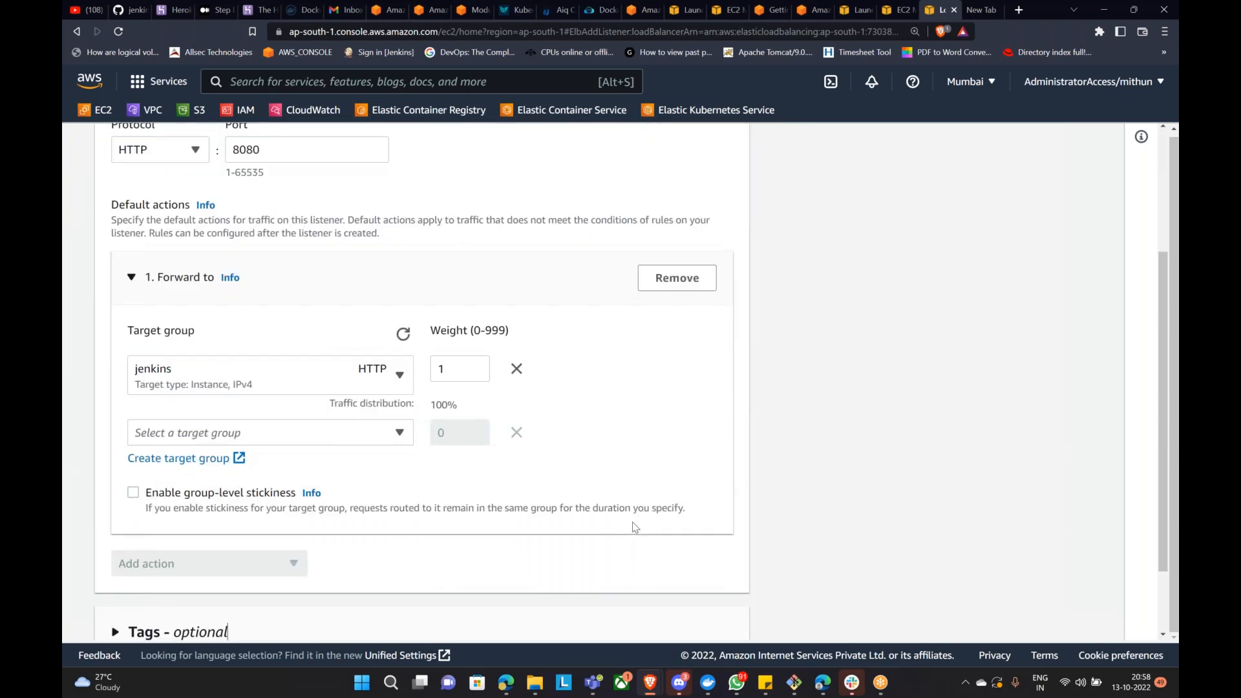
{"action": "scroll", "coordinate": [637, 522], "scroll_direction": "down", "scroll_amount": 2}
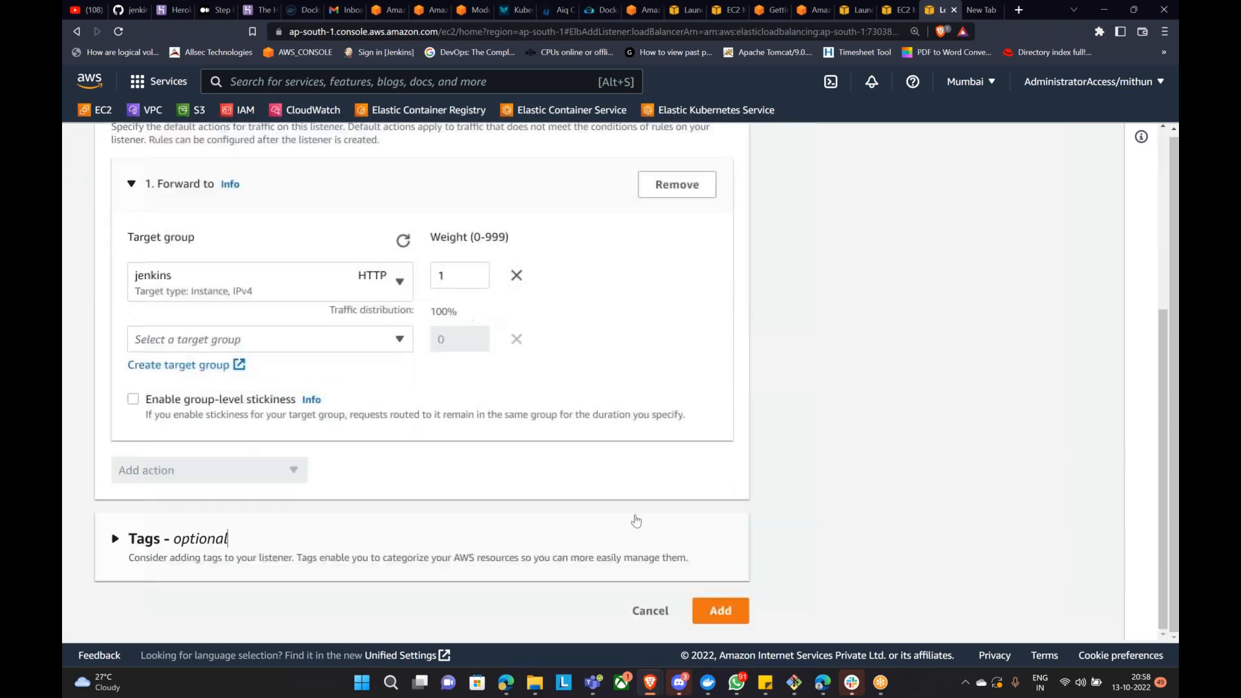
{"action": "left_click", "coordinate": [718, 607]}
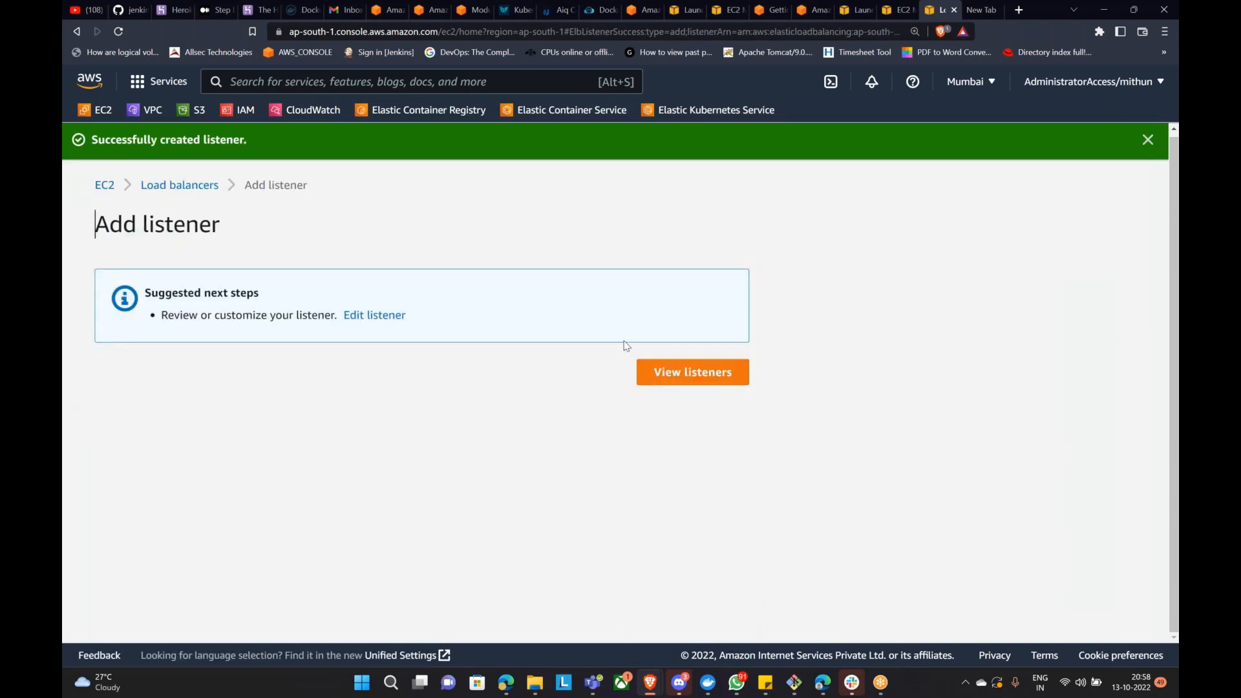
{"action": "left_click", "coordinate": [690, 373]}
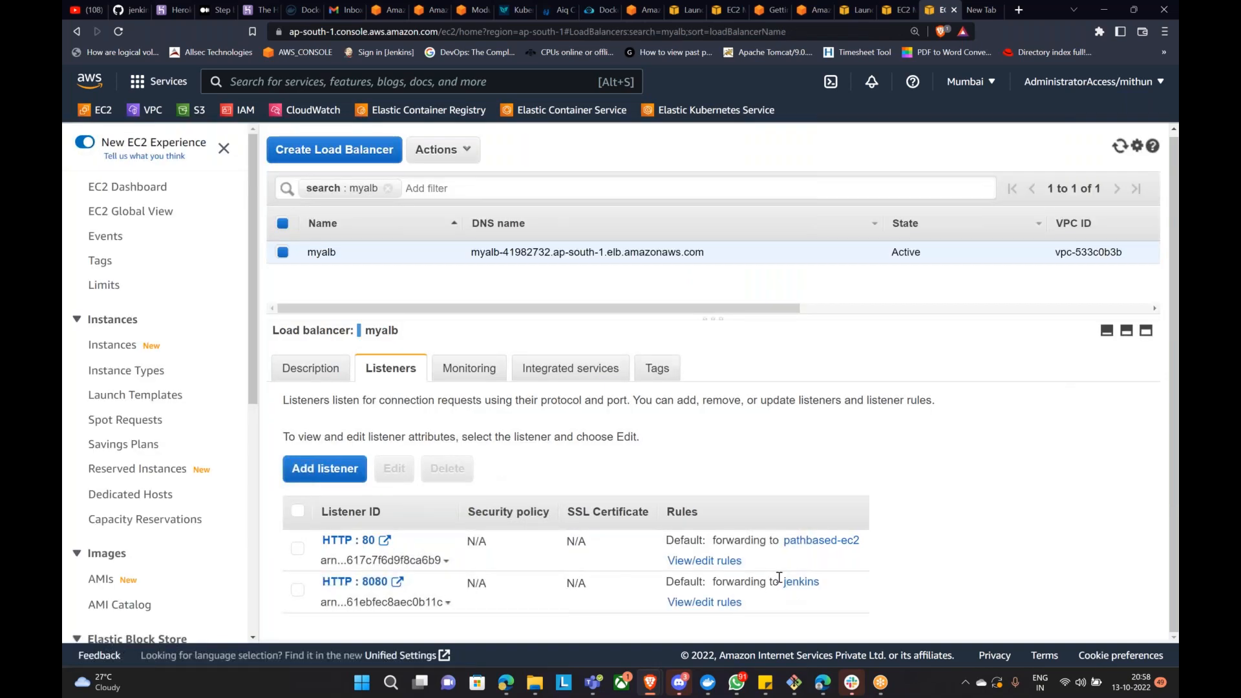
Step: Delete the /jenkins/* path rule from myalb's HTTP:80 listener
{"action": "left_click", "coordinate": [703, 560]}
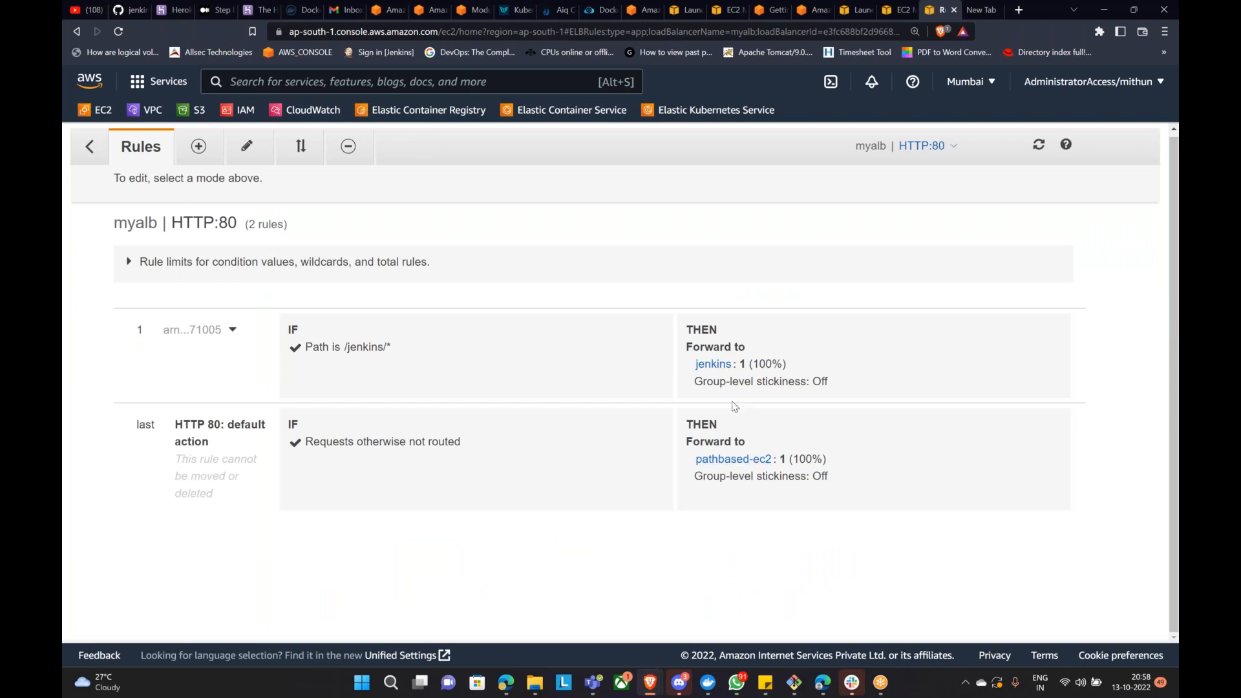
{"action": "left_click", "coordinate": [347, 148]}
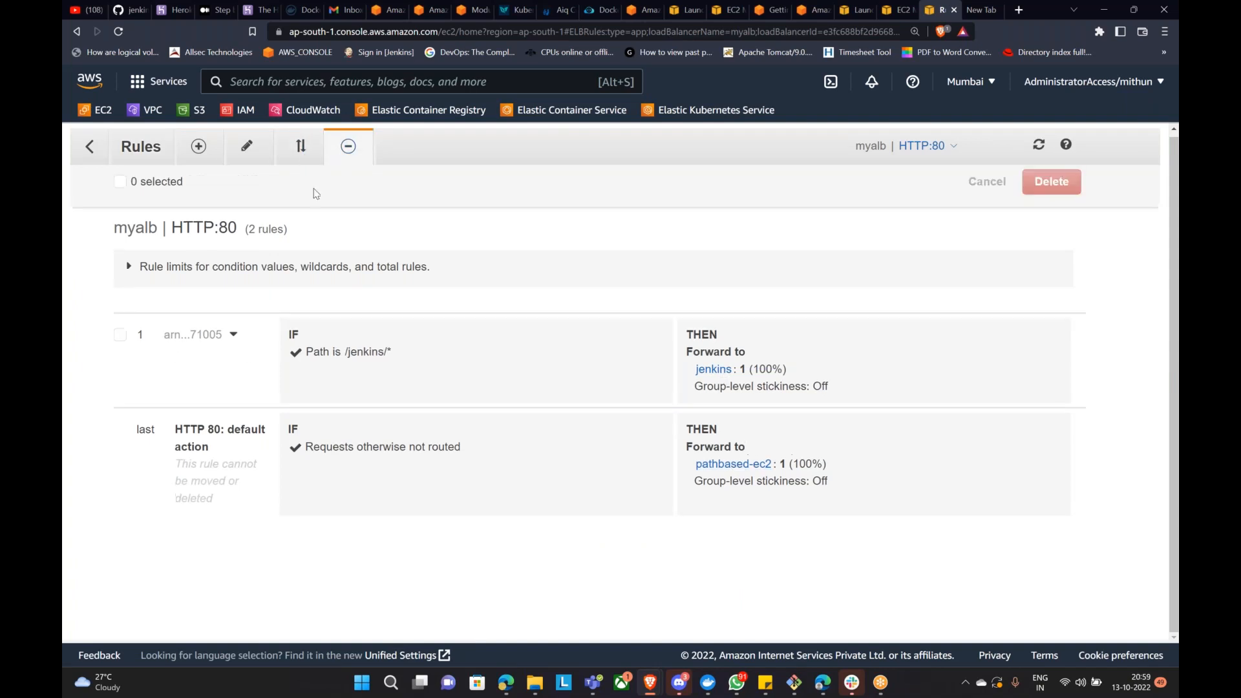
{"action": "left_click", "coordinate": [119, 334]}
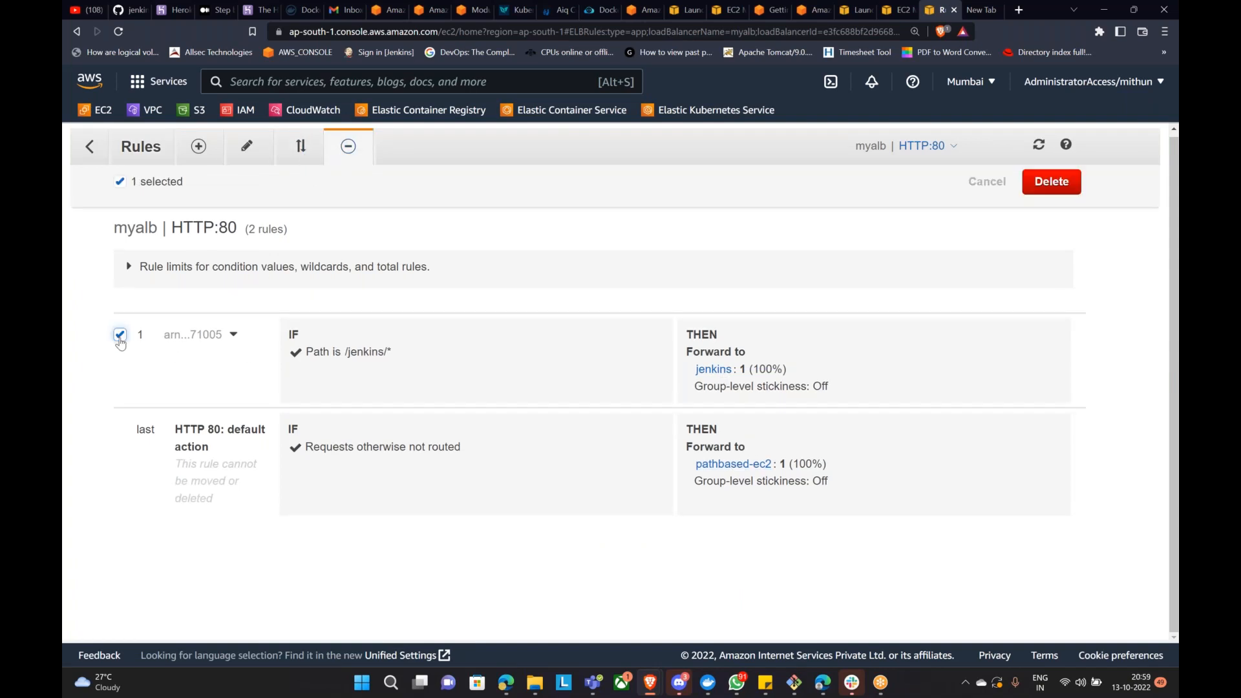
{"action": "left_click", "coordinate": [1047, 185]}
{"action": "left_click", "coordinate": [90, 146]}
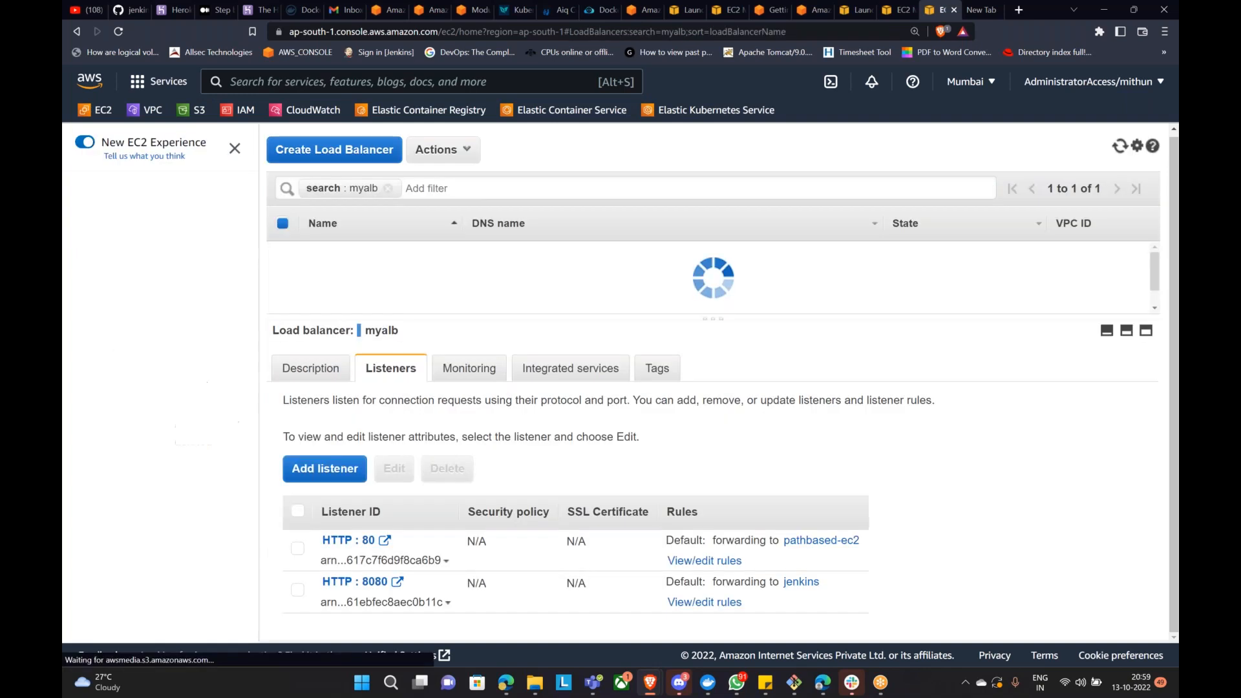
Step: Open the HTTP:8080 listener's edit form, leave without saving, and return to myalb's listeners
{"action": "left_click", "coordinate": [297, 590]}
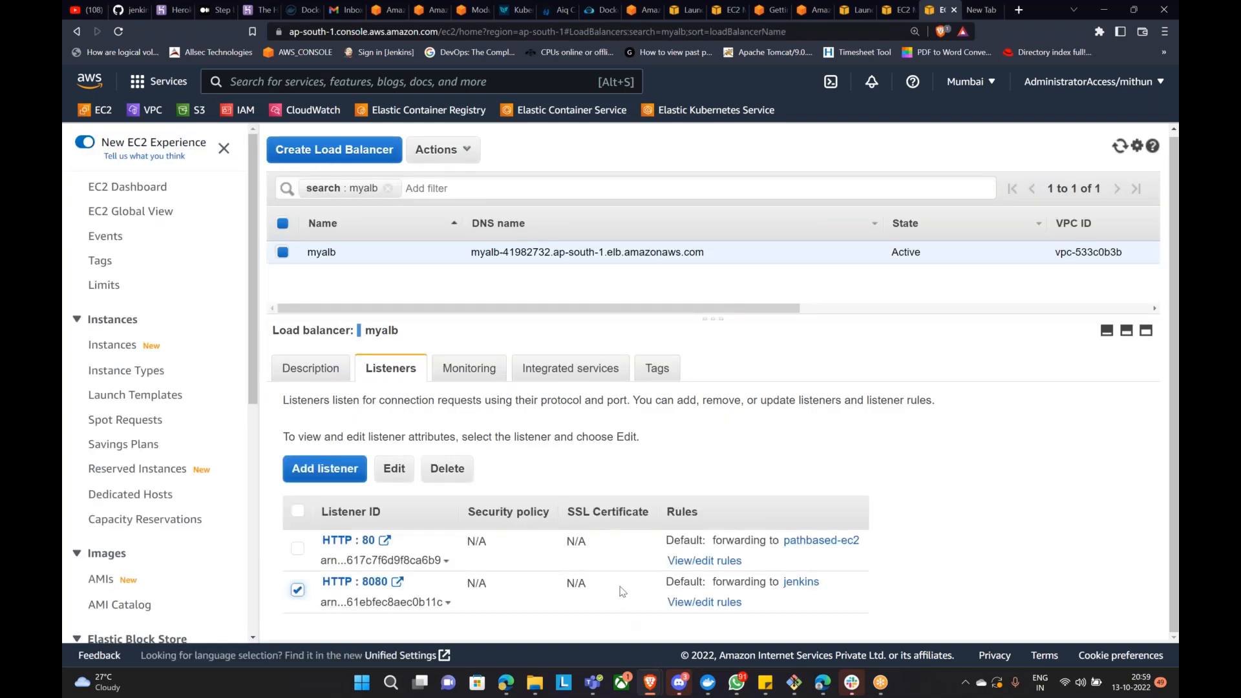
{"action": "left_click", "coordinate": [395, 467]}
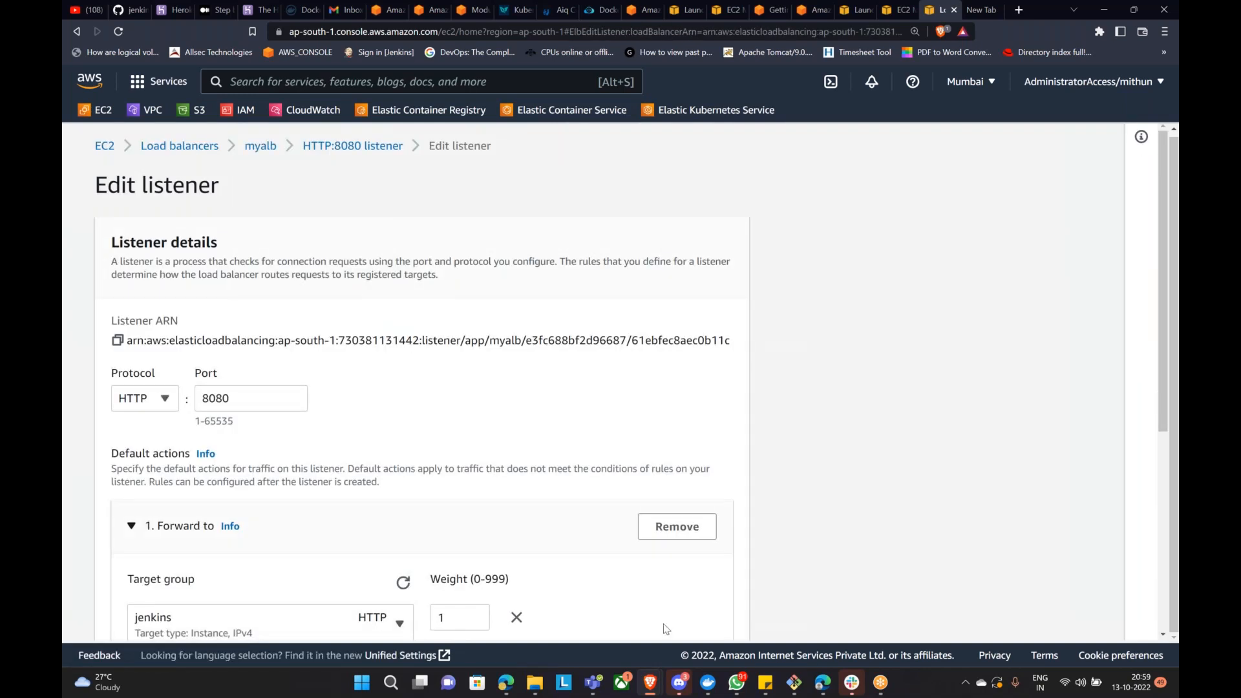
{"action": "scroll", "coordinate": [623, 545], "scroll_direction": "down", "scroll_amount": 5}
{"action": "left_click", "coordinate": [598, 610]}
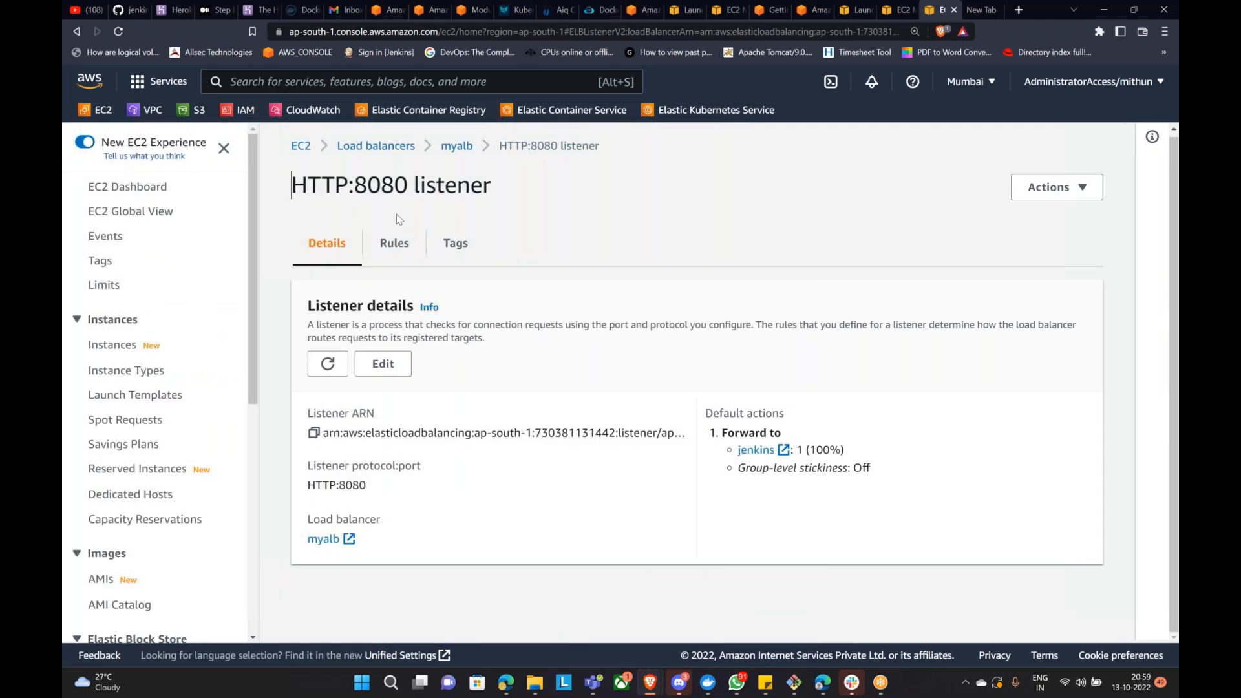
{"action": "left_click", "coordinate": [452, 147]}
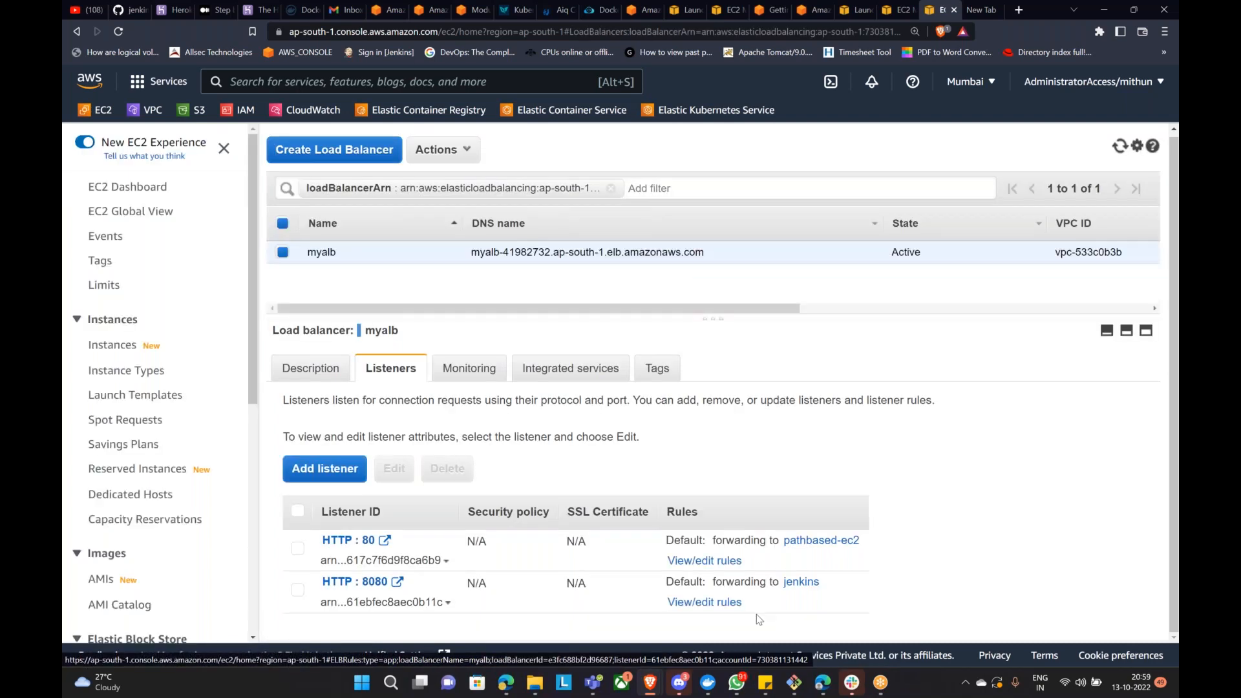
{"action": "left_click", "coordinate": [718, 602]}
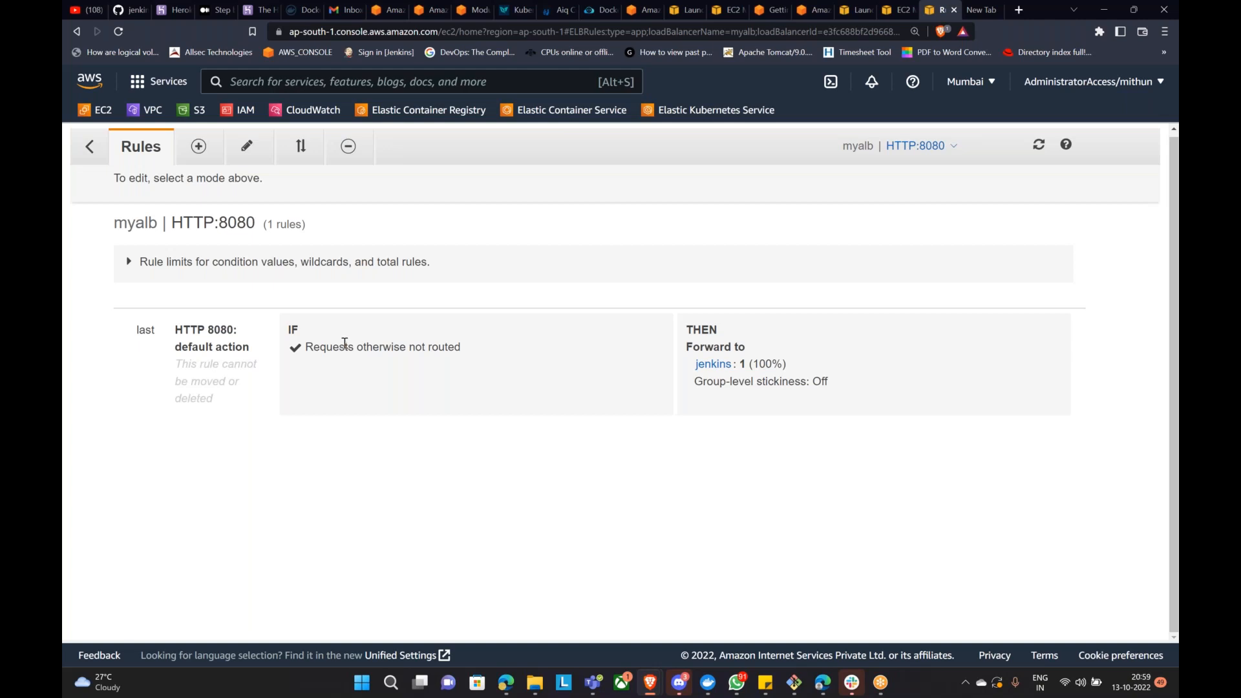
{"action": "left_click", "coordinate": [246, 146]}
{"action": "left_click", "coordinate": [90, 146]}
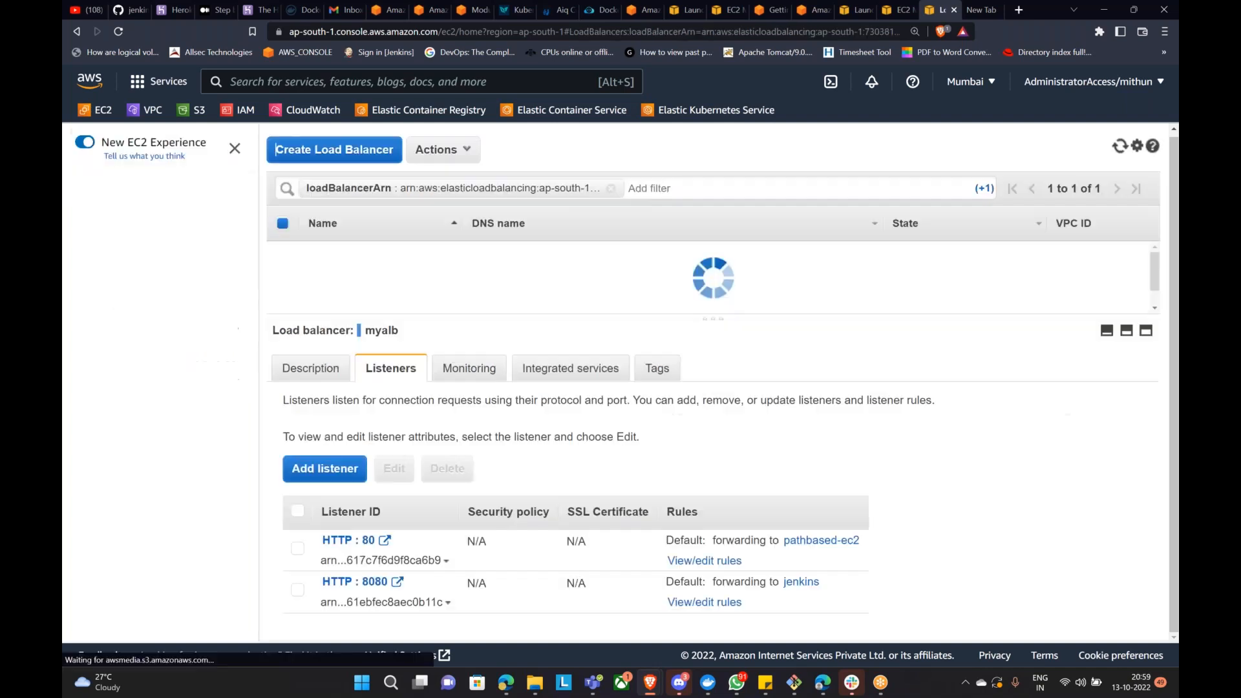
{"action": "left_click", "coordinate": [718, 603]}
{"action": "left_click", "coordinate": [199, 146]}
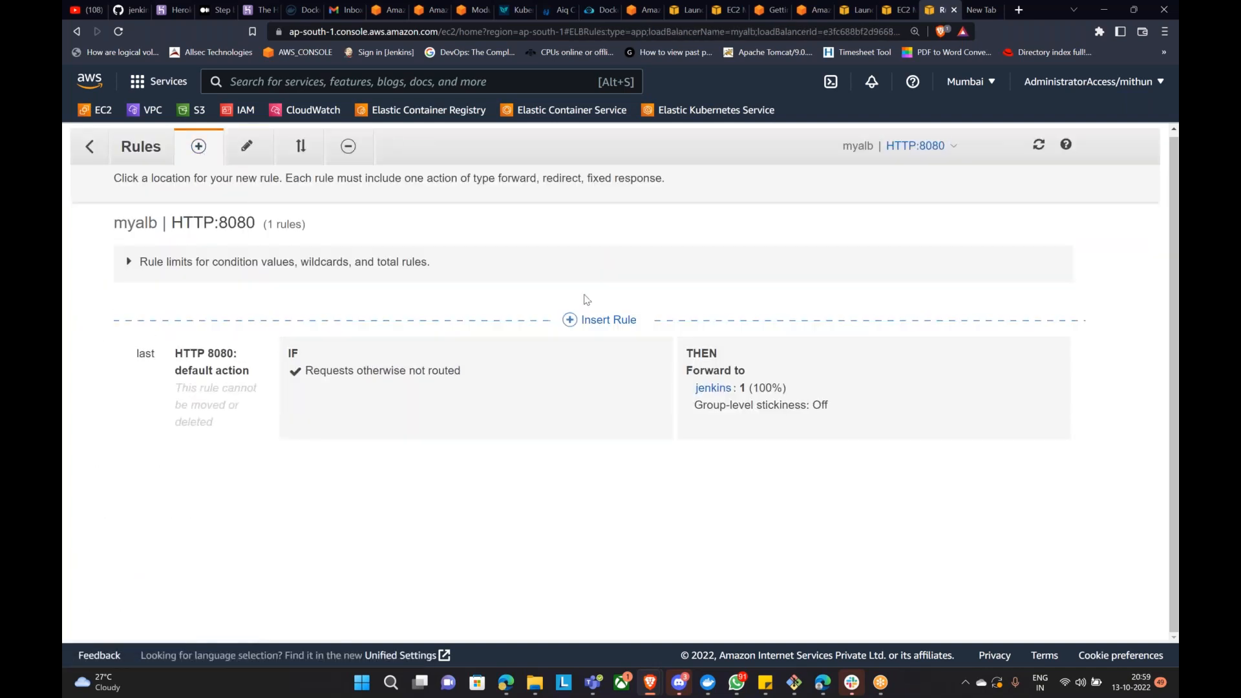
{"action": "left_click", "coordinate": [584, 321]}
{"action": "left_click", "coordinate": [511, 380]}
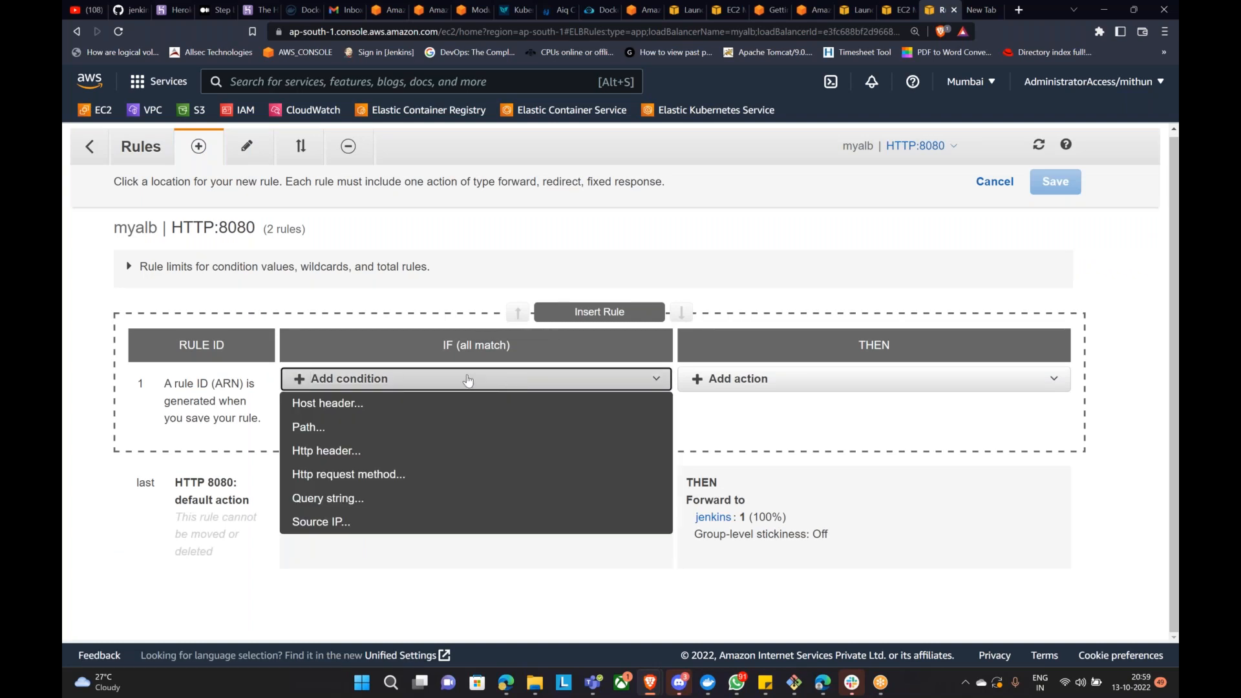
{"action": "left_click", "coordinate": [360, 408]}
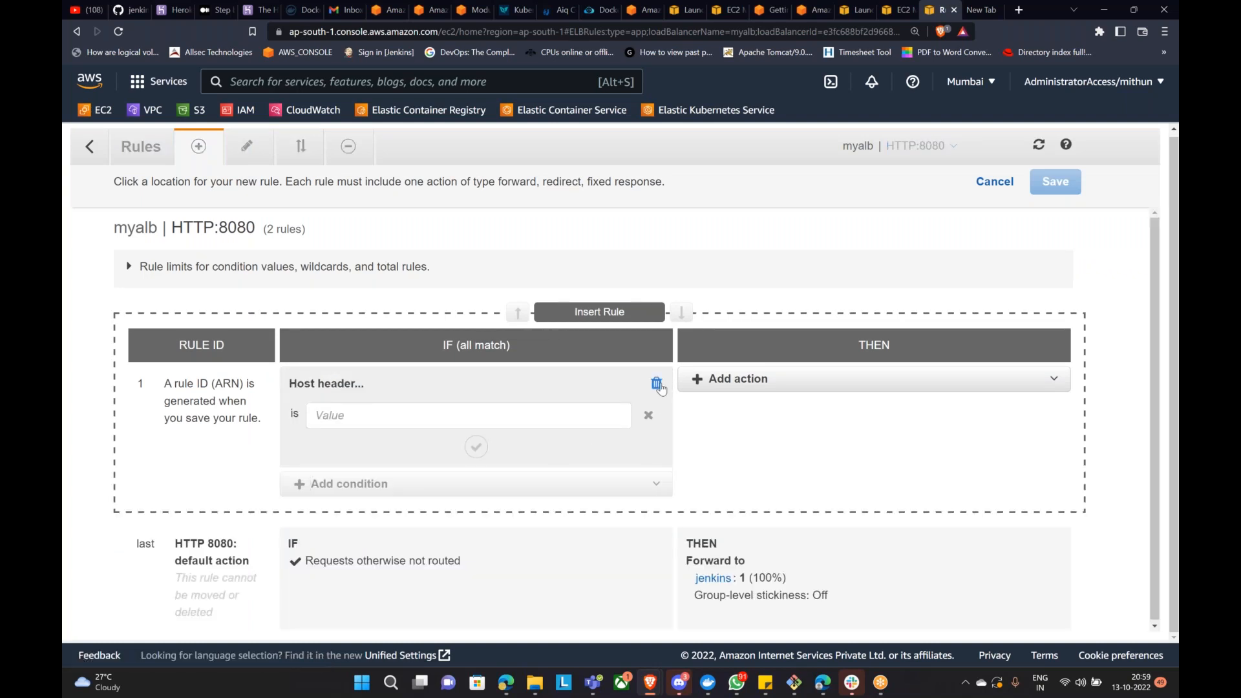
{"action": "left_click", "coordinate": [656, 382]}
{"action": "left_click", "coordinate": [473, 381]}
{"action": "left_click", "coordinate": [385, 430]}
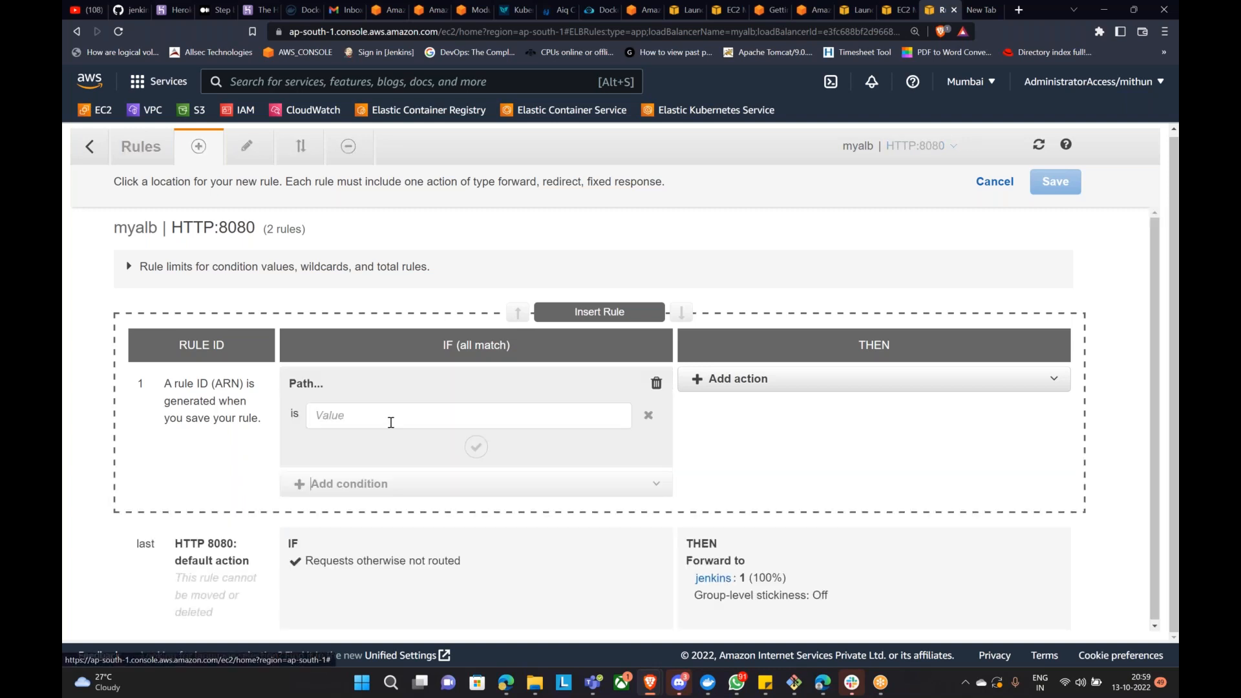
{"action": "type", "text": "/"}
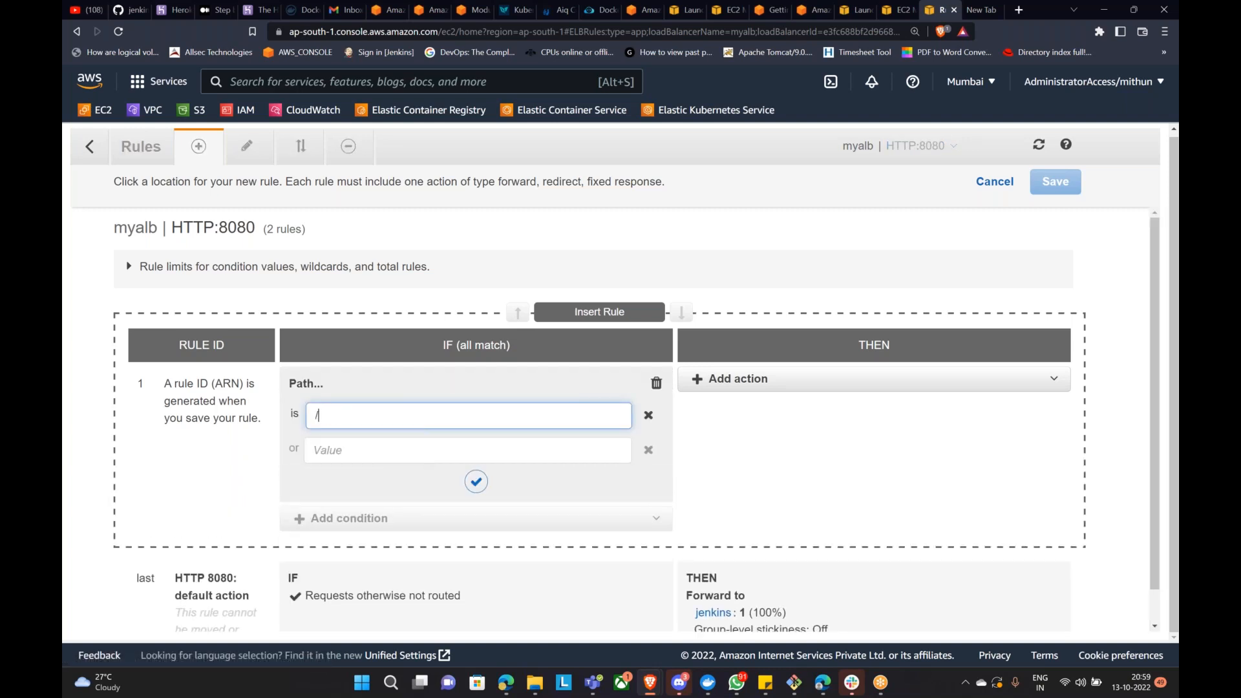
{"action": "key", "text": "BackSpace"}
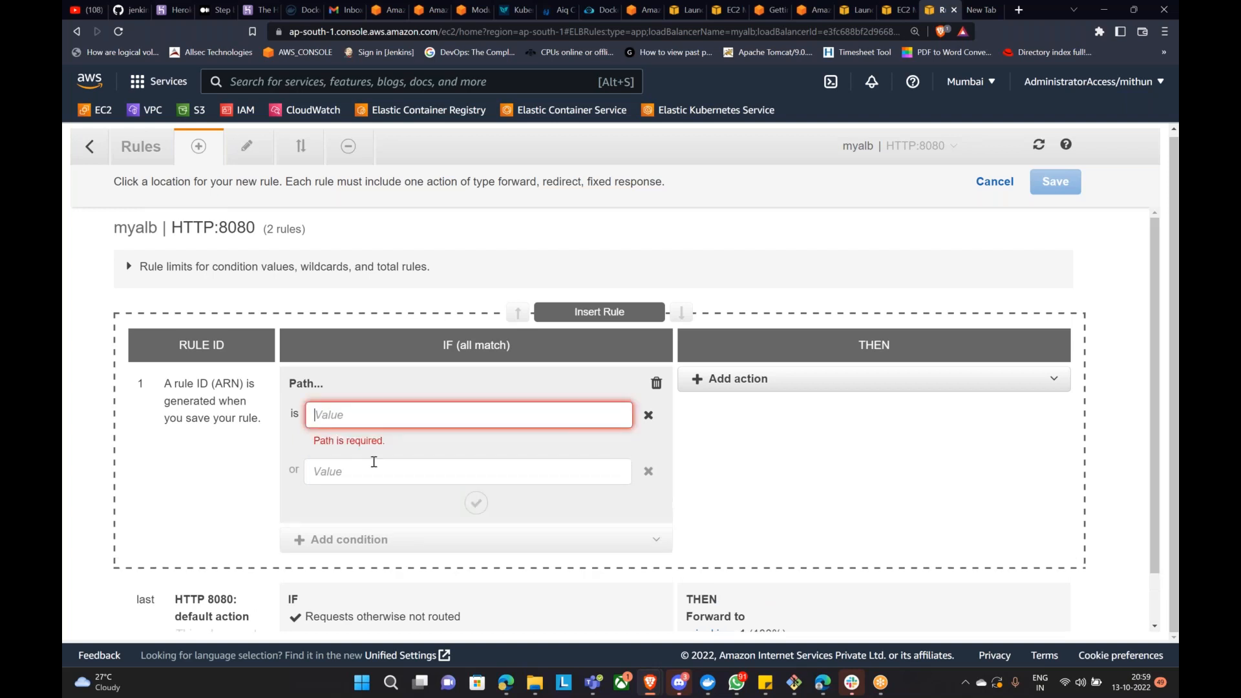
{"action": "scroll", "coordinate": [714, 412], "scroll_direction": "down", "scroll_amount": 1}
{"action": "scroll", "coordinate": [881, 241], "scroll_direction": "up", "scroll_amount": 1}
{"action": "left_click", "coordinate": [995, 182]}
{"action": "left_click", "coordinate": [89, 146]}
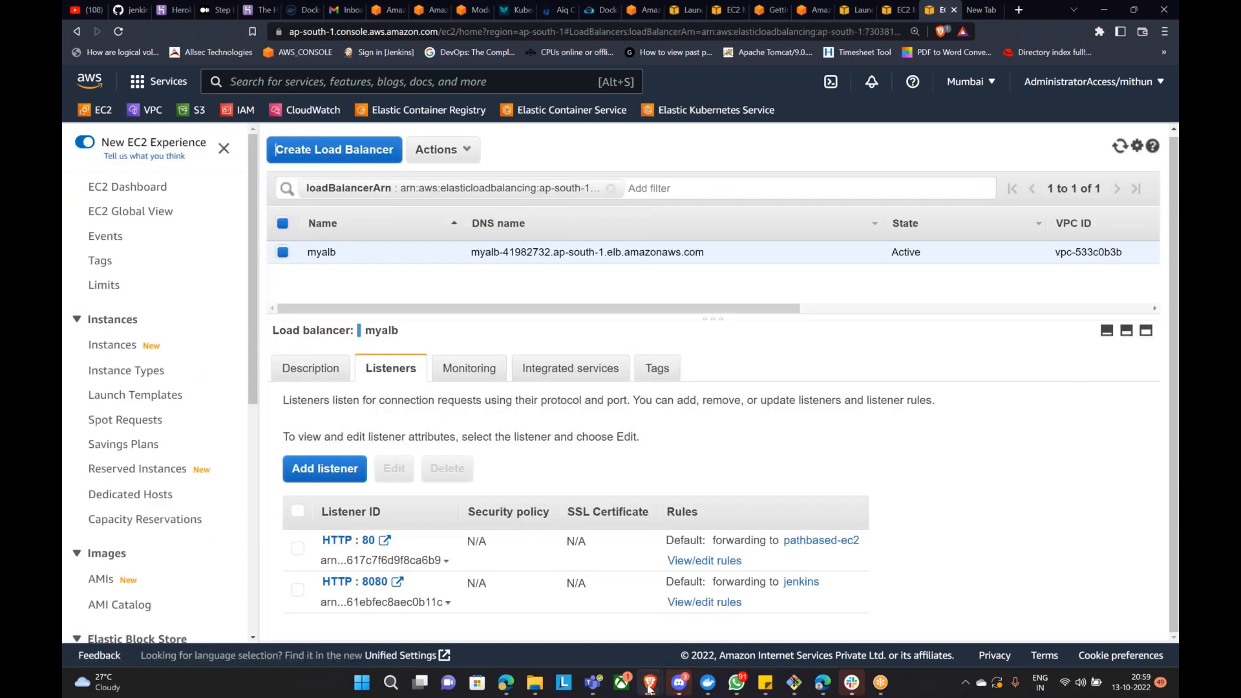
Step: Replace /jenkins with :8080 in myalb's address, get 504 Gateway Time-out, then return to the console
{"action": "mouse_move", "coordinate": [649, 687]}
{"action": "left_click", "coordinate": [654, 614]}
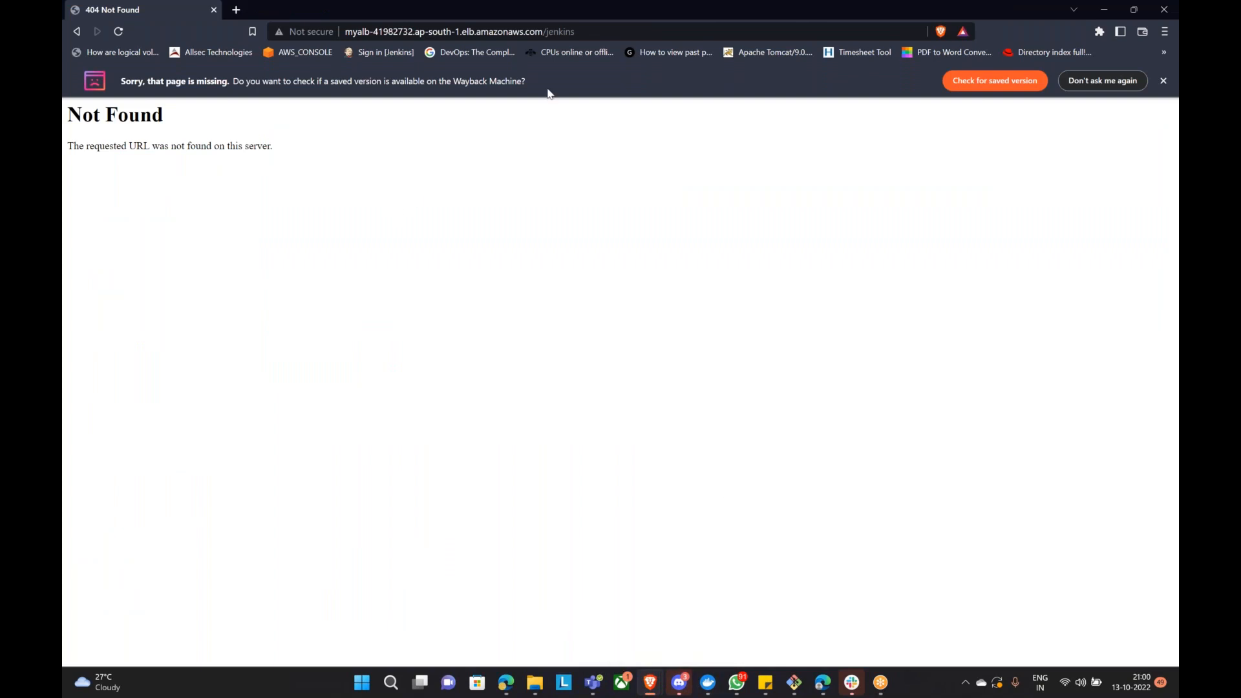
{"action": "left_click_drag", "start_coordinate": [547, 31], "coordinate": [703, 62]}
{"action": "key", "text": "BackSpace"}
{"action": "key", "text": "BackSpace"}
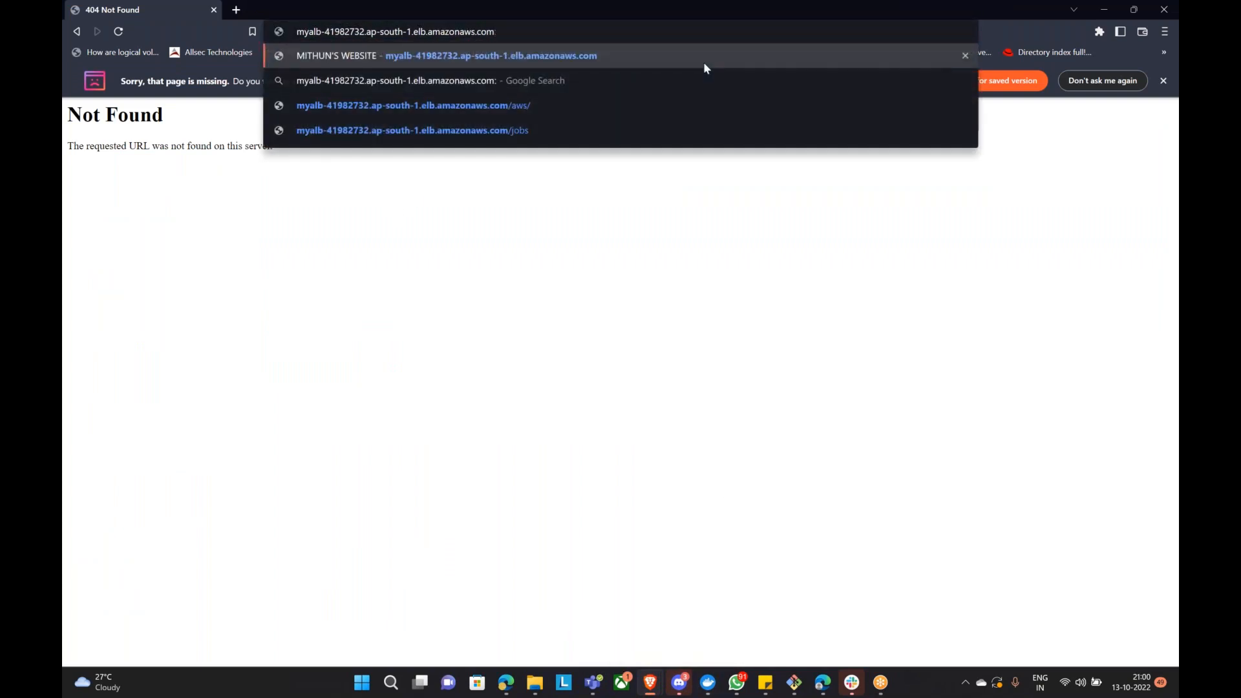
{"action": "type", "text": ":8080"}
{"action": "key", "text": "Return"}
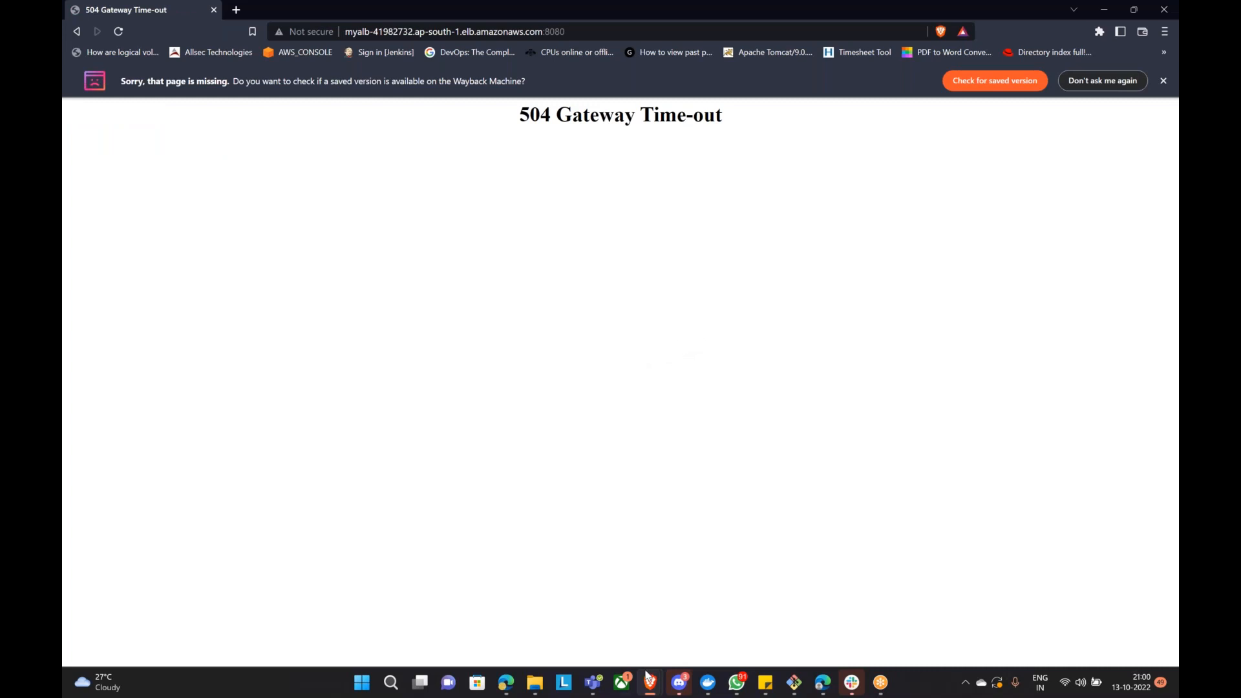
{"action": "mouse_move", "coordinate": [644, 690]}
{"action": "left_click", "coordinate": [566, 623]}
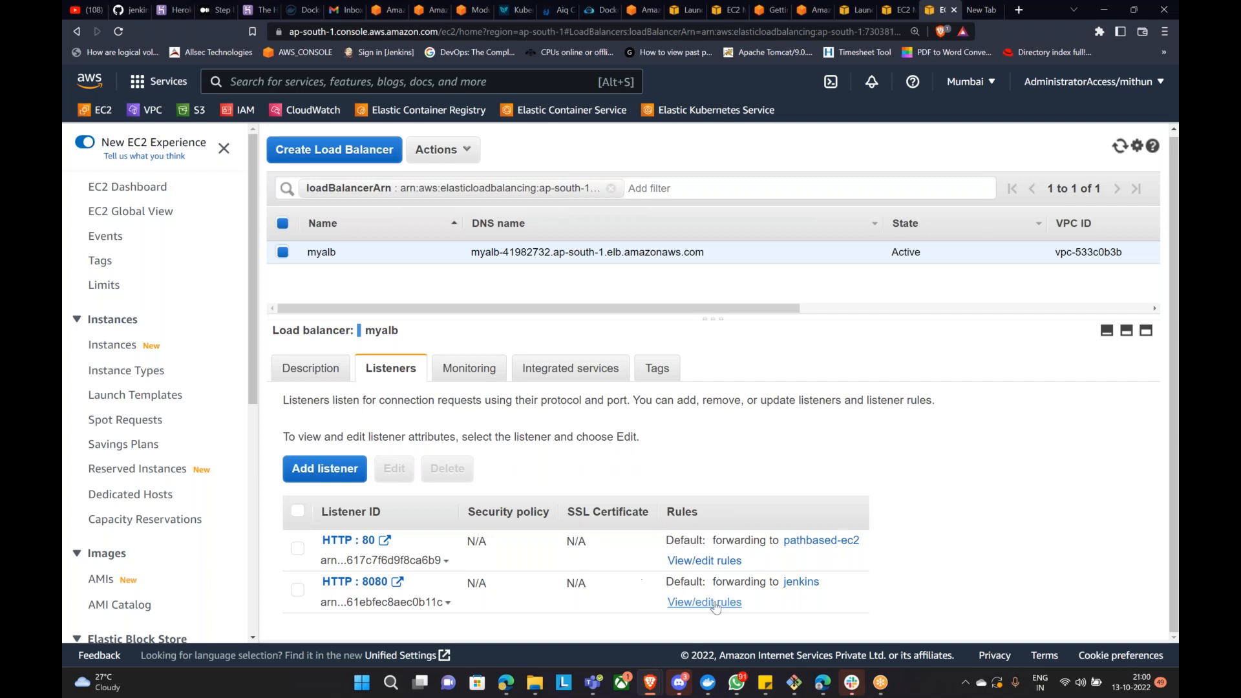
Step: Review myalb's basic configuration on its Description tab
{"action": "left_click", "coordinate": [310, 368]}
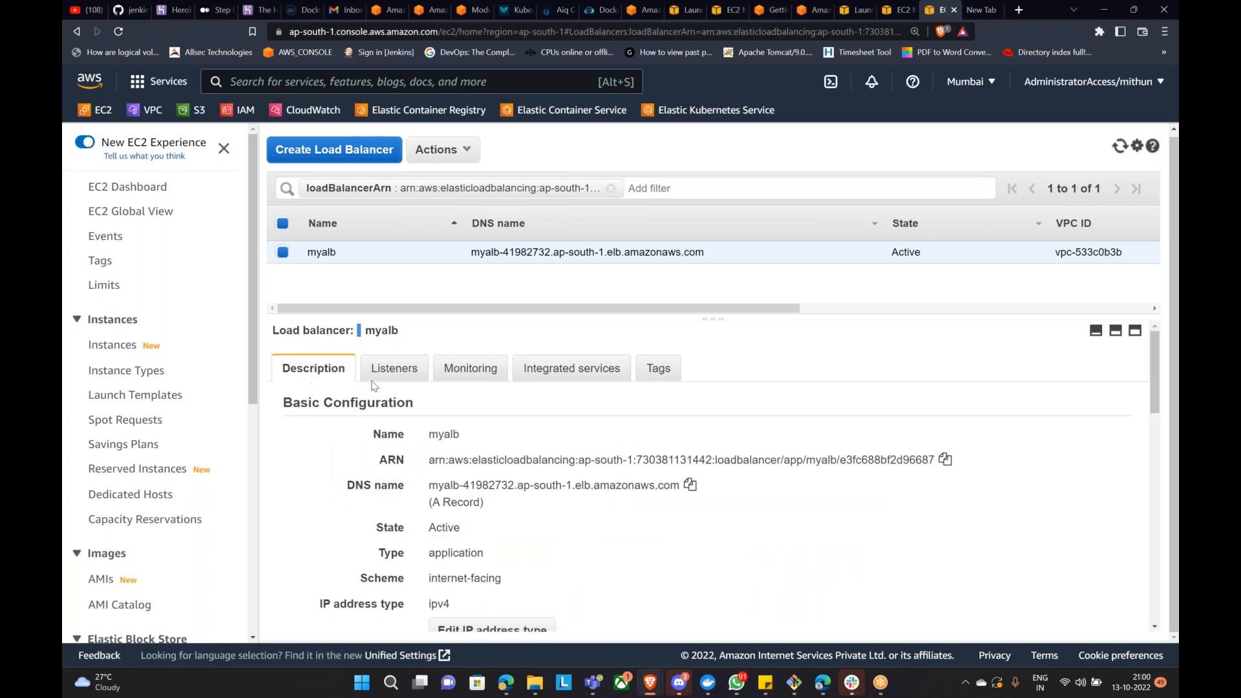
{"action": "scroll", "coordinate": [561, 585], "scroll_direction": "down", "scroll_amount": 1}
{"action": "scroll", "coordinate": [561, 585], "scroll_direction": "down", "scroll_amount": 3}
{"action": "scroll", "coordinate": [561, 585], "scroll_direction": "up", "scroll_amount": 4}
{"action": "scroll", "coordinate": [557, 516], "scroll_direction": "down", "scroll_amount": 10}
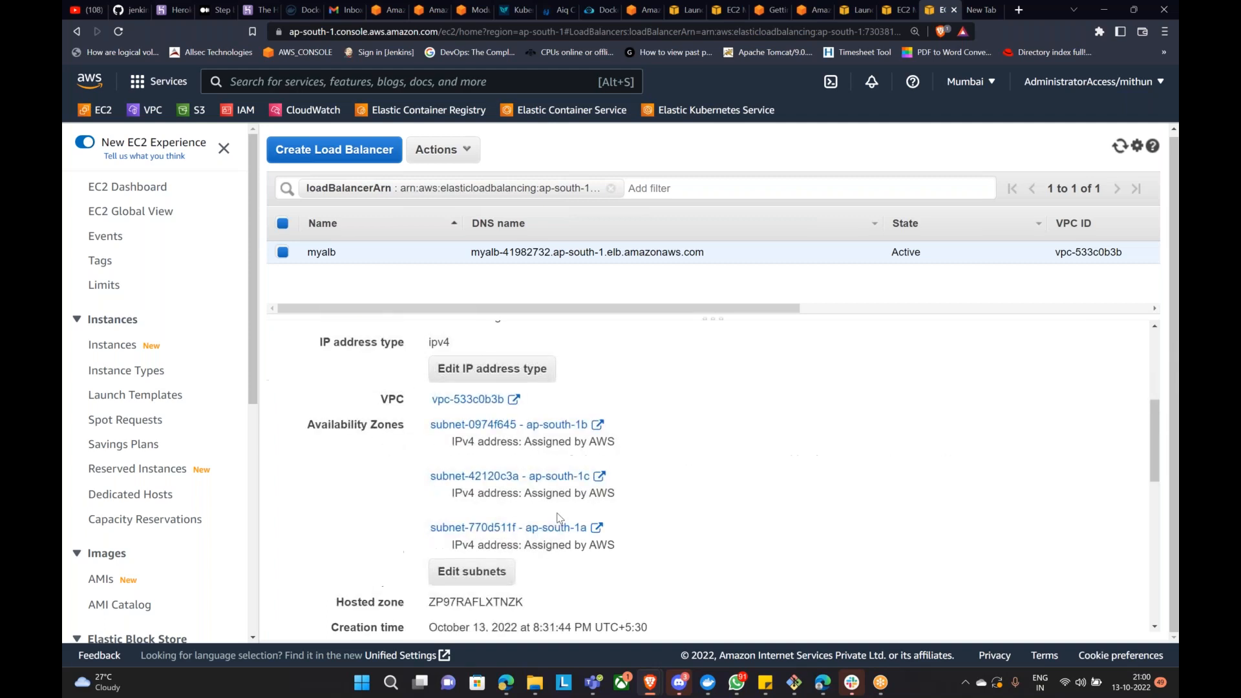
{"action": "scroll", "coordinate": [536, 531], "scroll_direction": "down", "scroll_amount": 3}
{"action": "scroll", "coordinate": [540, 543], "scroll_direction": "up", "scroll_amount": 13}
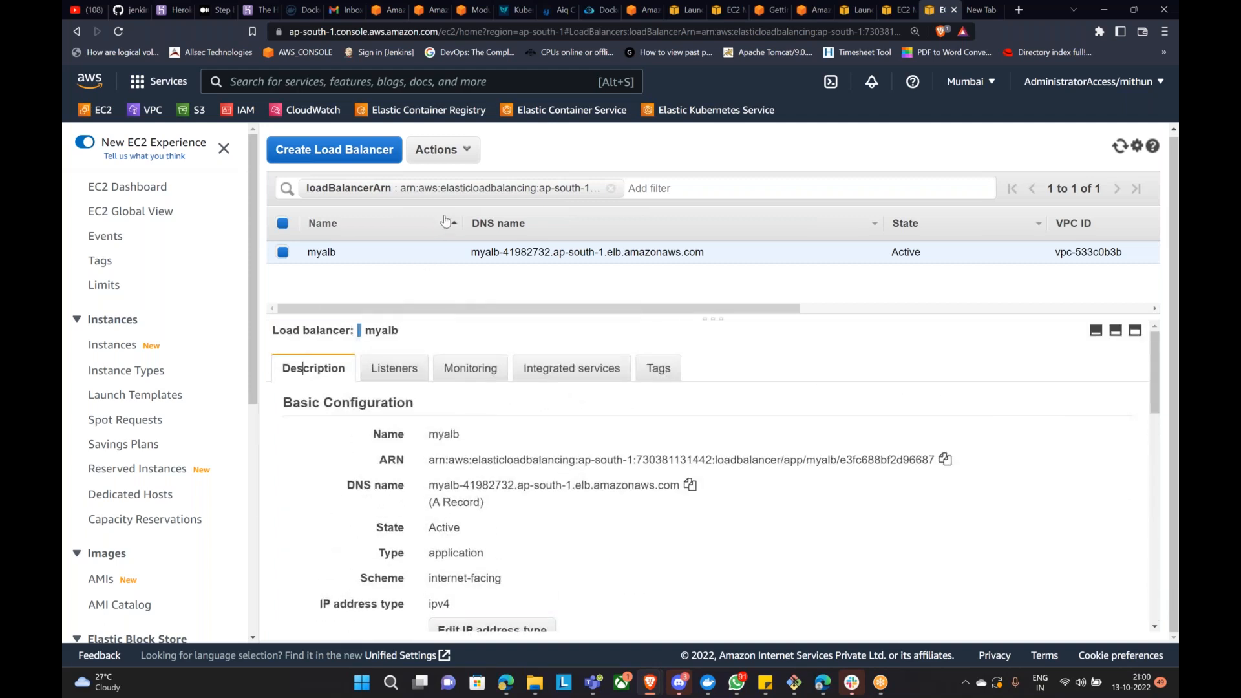
Step: Follow myalb's listener to the jenkins target group, then open the Target Groups list
{"action": "left_click", "coordinate": [387, 370]}
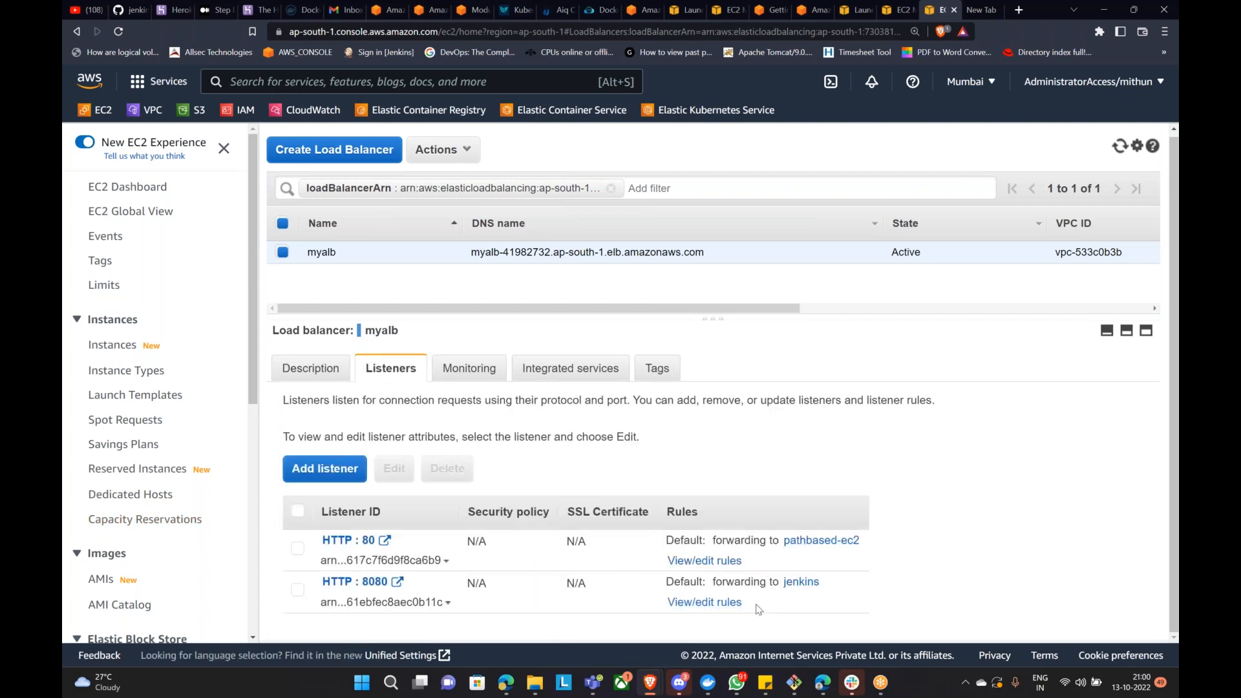
{"action": "left_click", "coordinate": [802, 581]}
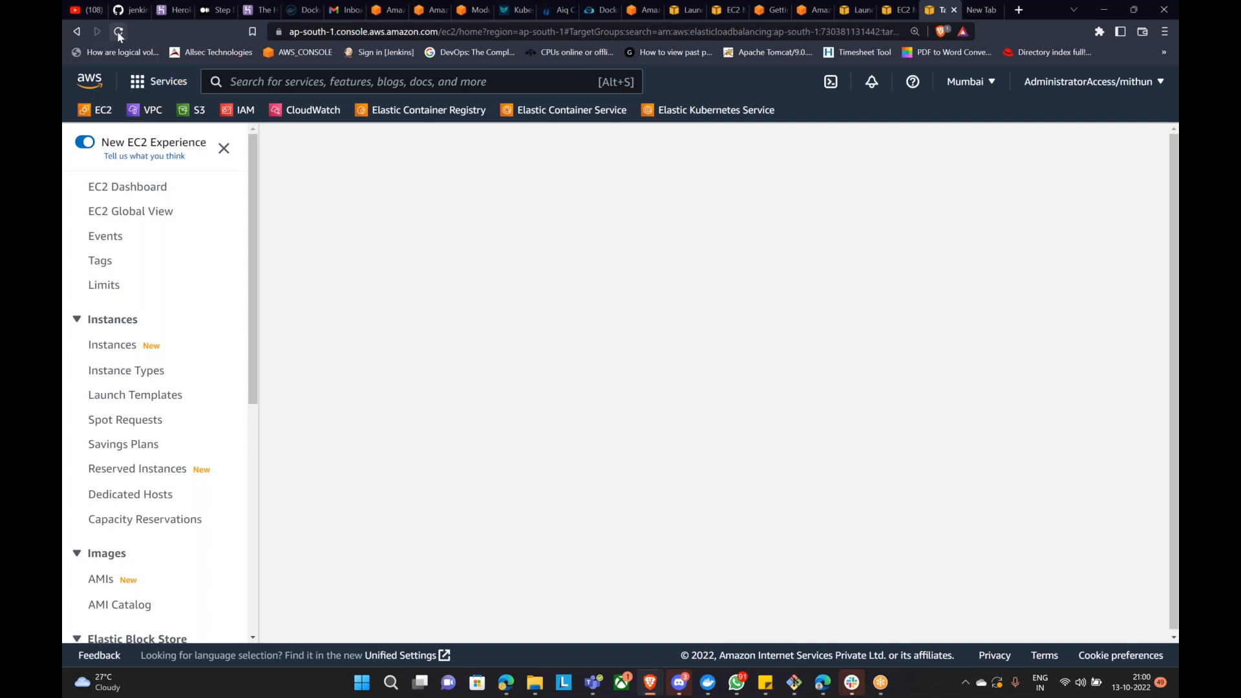
{"action": "scroll", "coordinate": [148, 514], "scroll_direction": "down", "scroll_amount": 6}
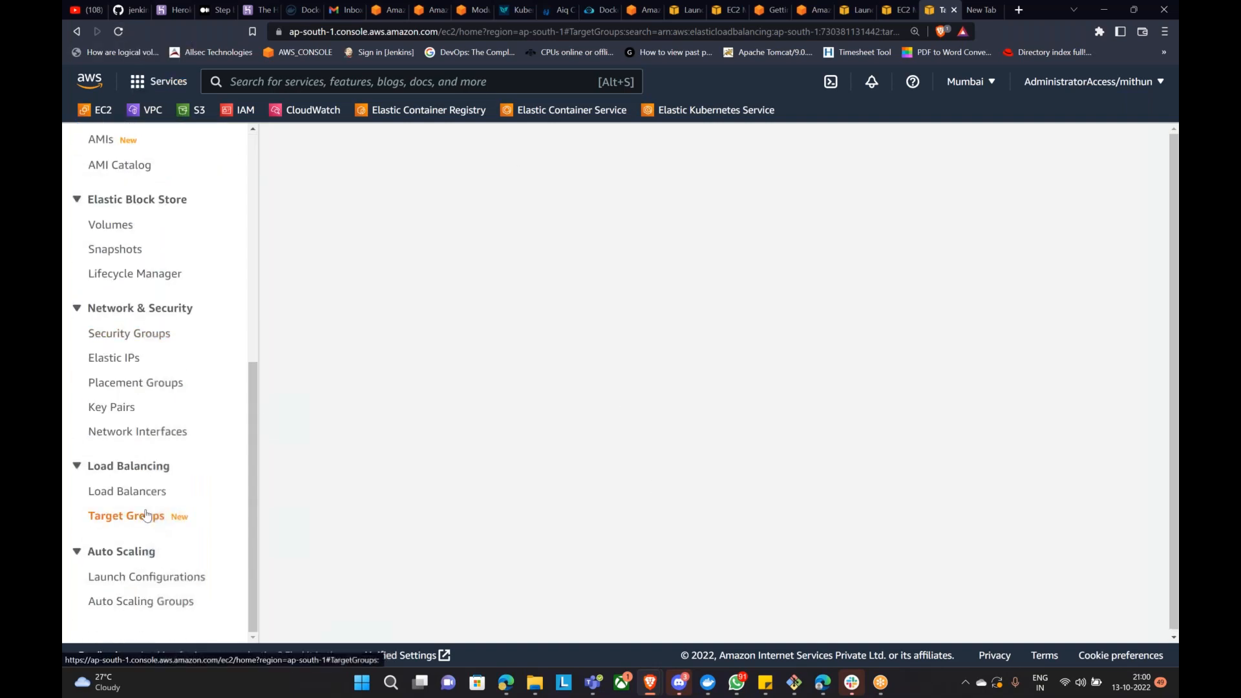
{"action": "left_click", "coordinate": [134, 517]}
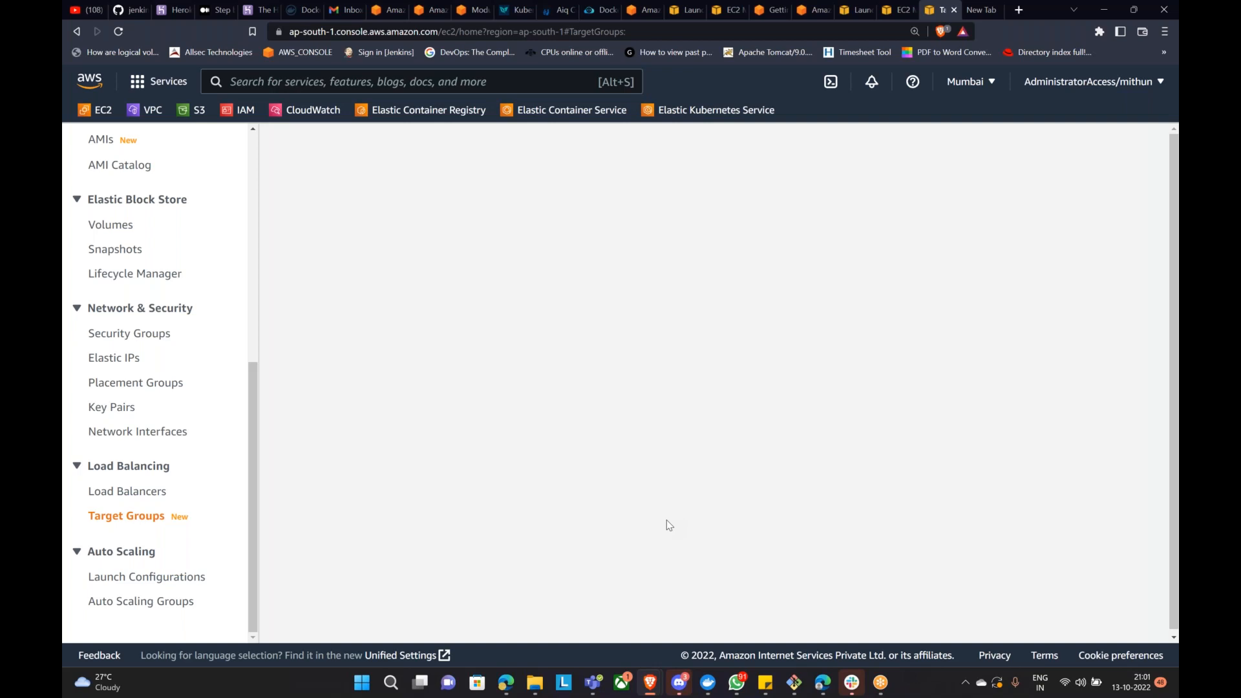
Step: Open the jenkins target group to see its HTTP 8080 settings, myalb link and unhealthy target
{"action": "left_click", "coordinate": [131, 491]}
{"action": "left_click", "coordinate": [136, 515]}
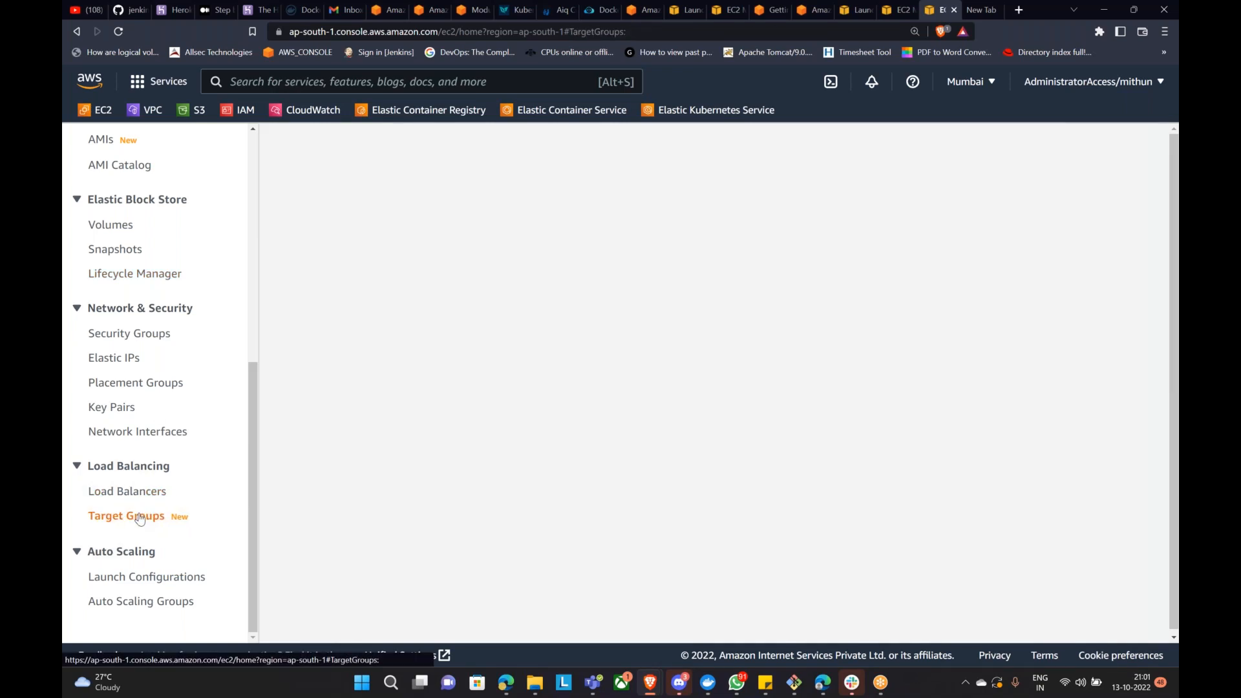
{"action": "scroll", "coordinate": [252, 362], "scroll_direction": "up", "scroll_amount": 7}
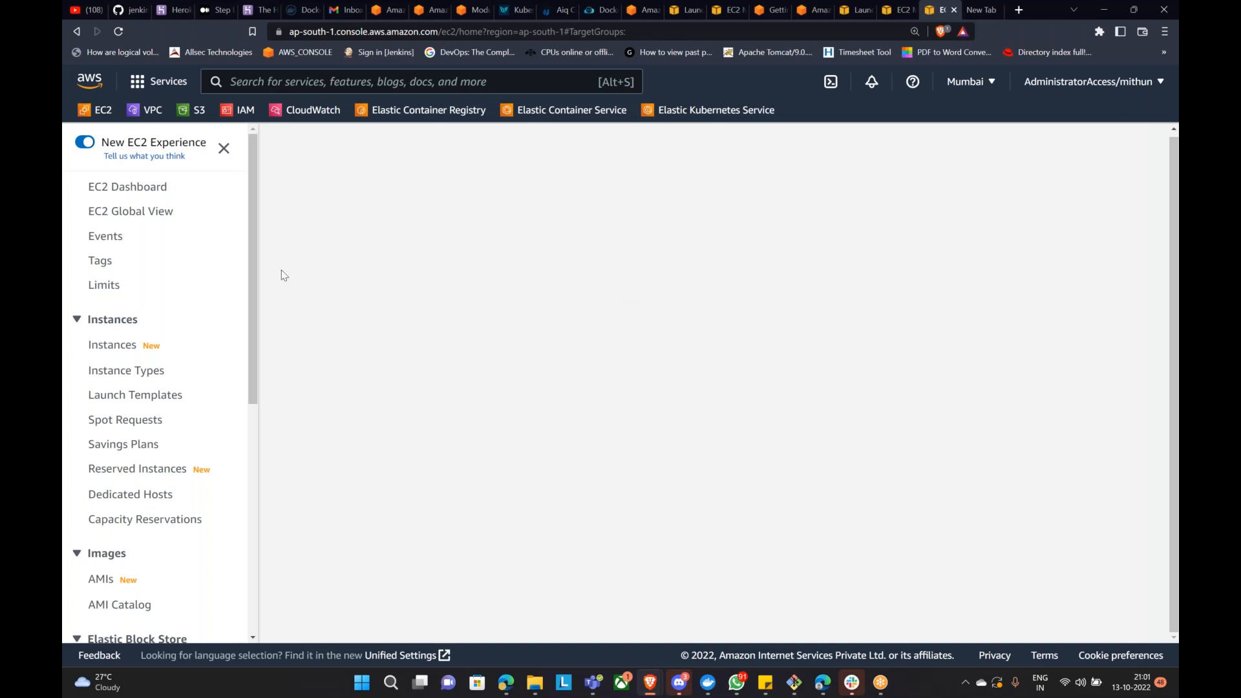
{"action": "left_click", "coordinate": [115, 37]}
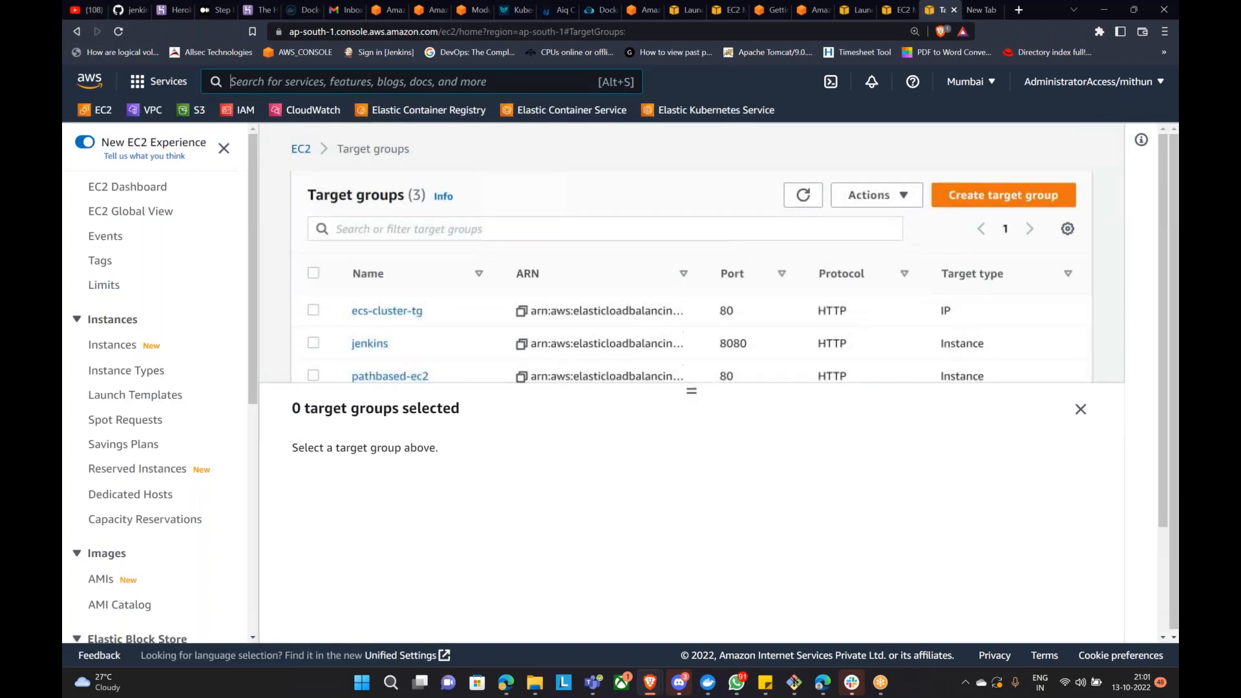
{"action": "left_click", "coordinate": [370, 344]}
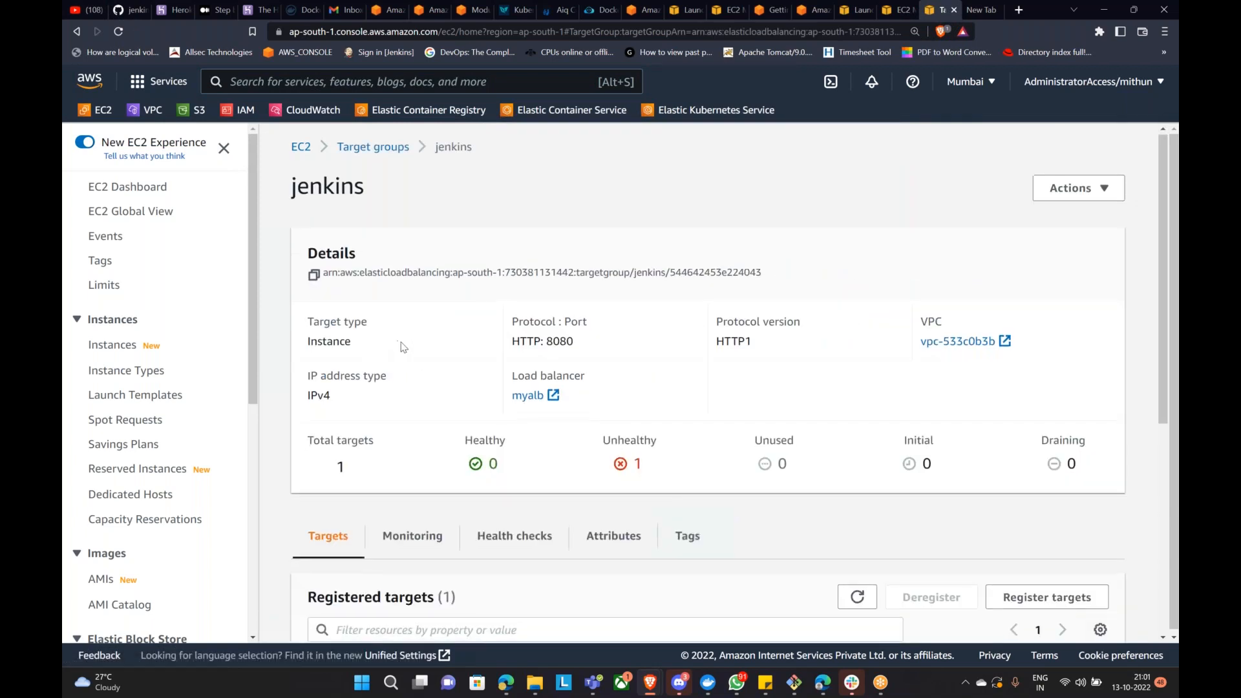
Step: Reload myalb's address in the browser, which still returns 504 Gateway Time-out
{"action": "scroll", "coordinate": [403, 346], "scroll_direction": "down", "scroll_amount": 2}
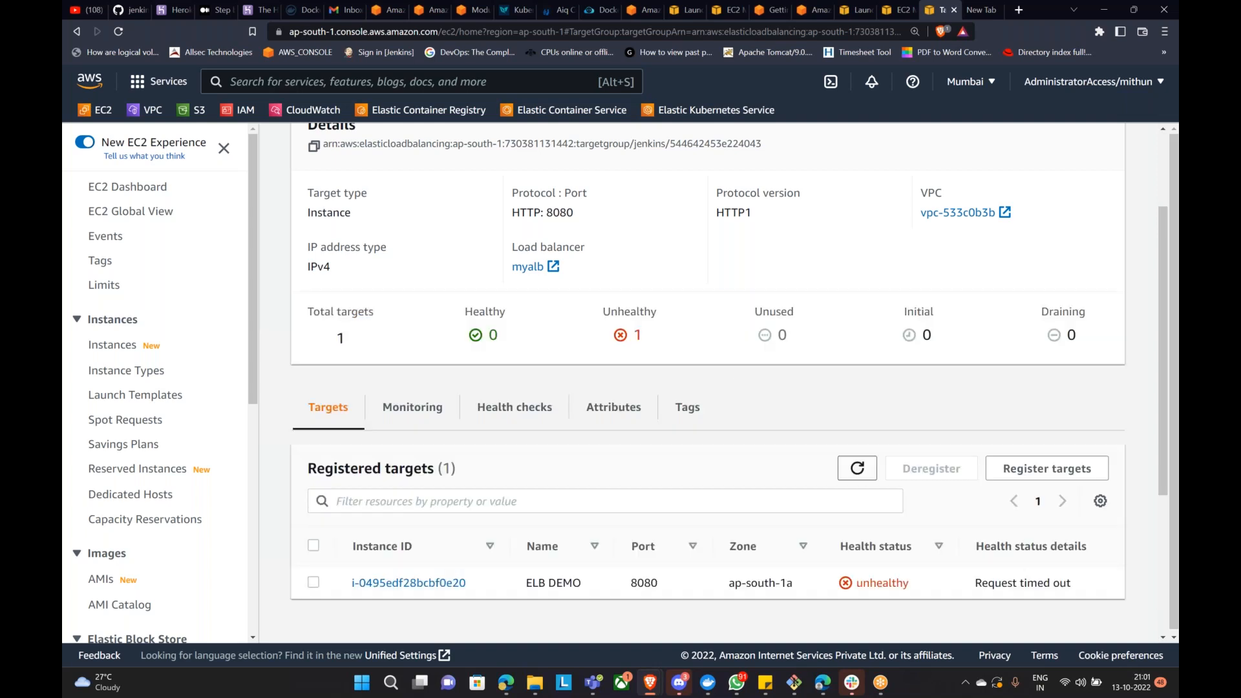
{"action": "mouse_move", "coordinate": [650, 682]}
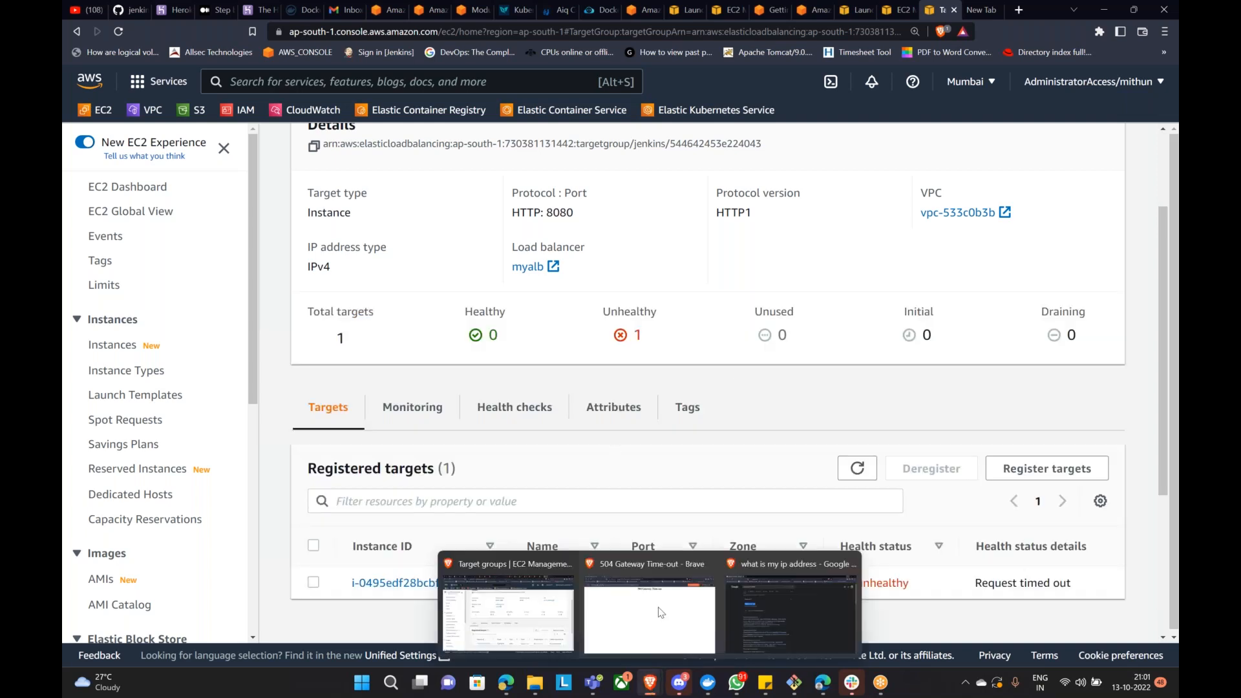
{"action": "left_click", "coordinate": [650, 608]}
{"action": "left_click", "coordinate": [119, 33]}
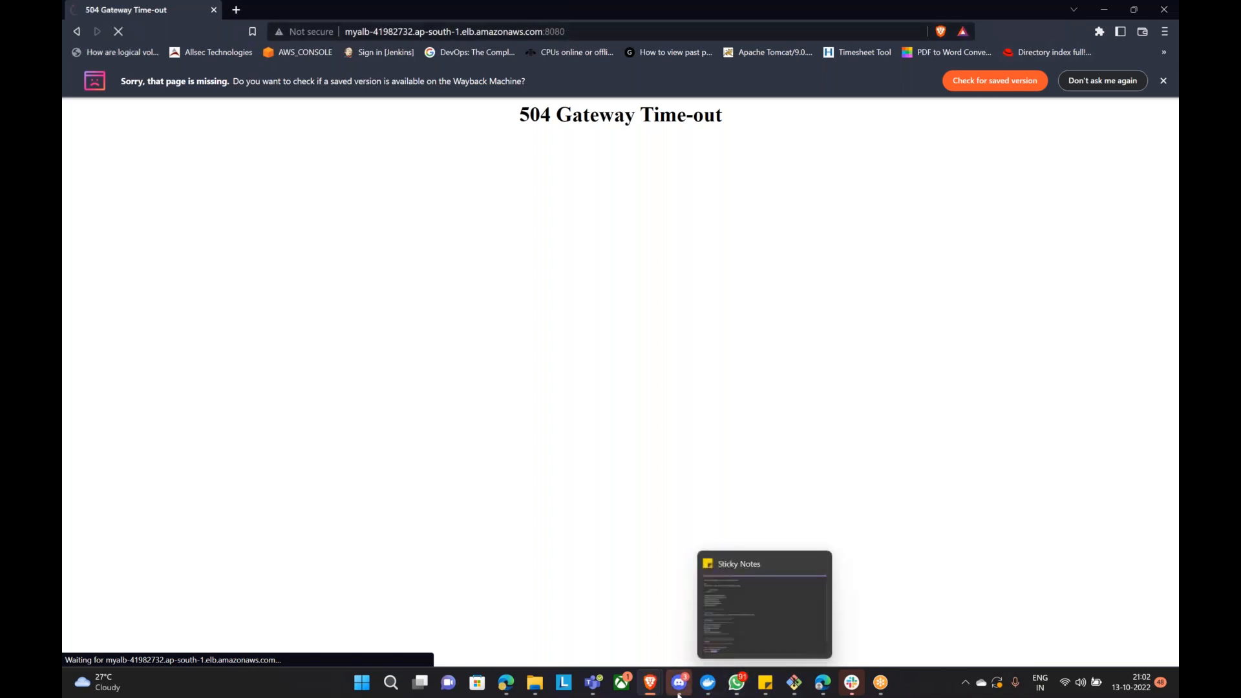
{"action": "mouse_move", "coordinate": [651, 689]}
{"action": "left_click", "coordinate": [566, 608]}
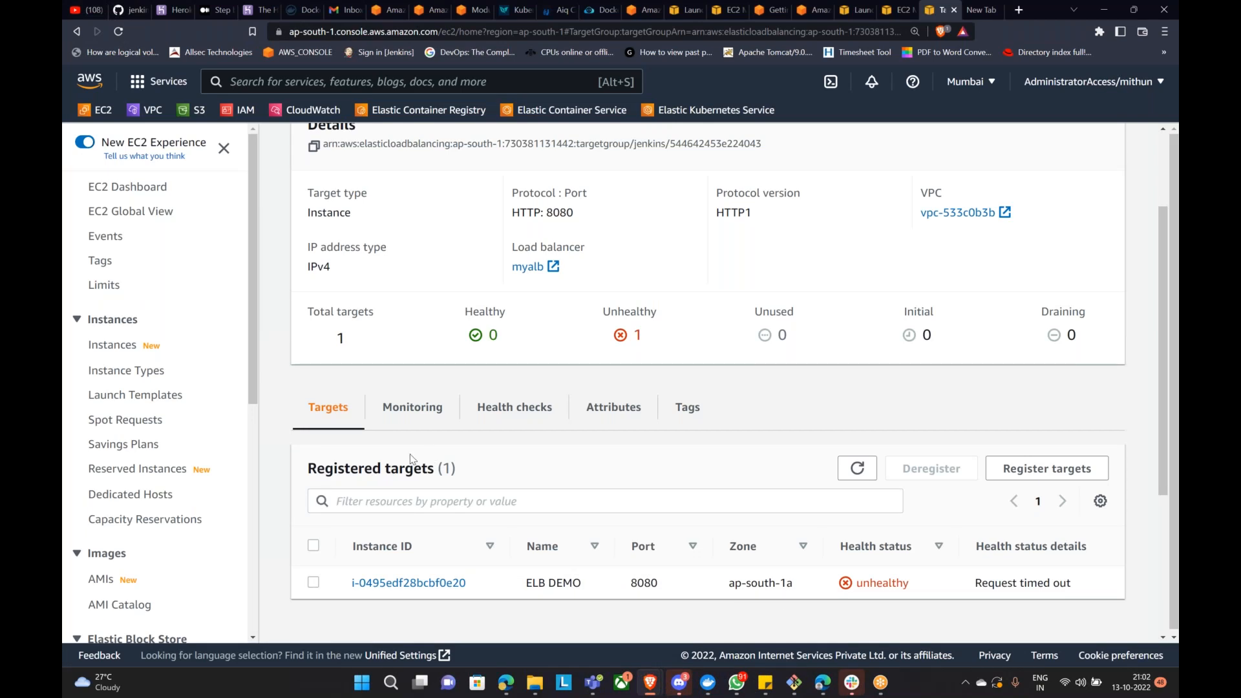
Step: Check the target group's Actions, then open its registered ELB DEMO instance
{"action": "scroll", "coordinate": [464, 517], "scroll_direction": "down", "scroll_amount": 2}
{"action": "scroll", "coordinate": [464, 517], "scroll_direction": "up", "scroll_amount": 3}
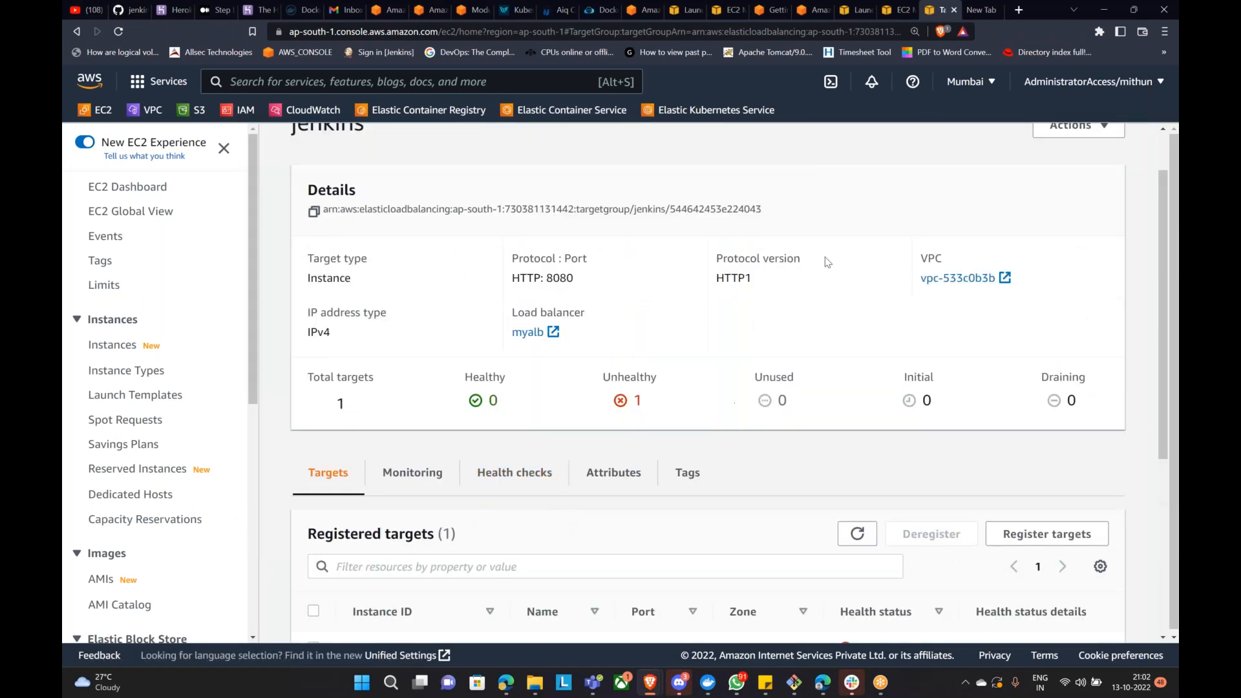
{"action": "scroll", "coordinate": [840, 355], "scroll_direction": "up", "scroll_amount": 1}
{"action": "left_click", "coordinate": [1043, 190]}
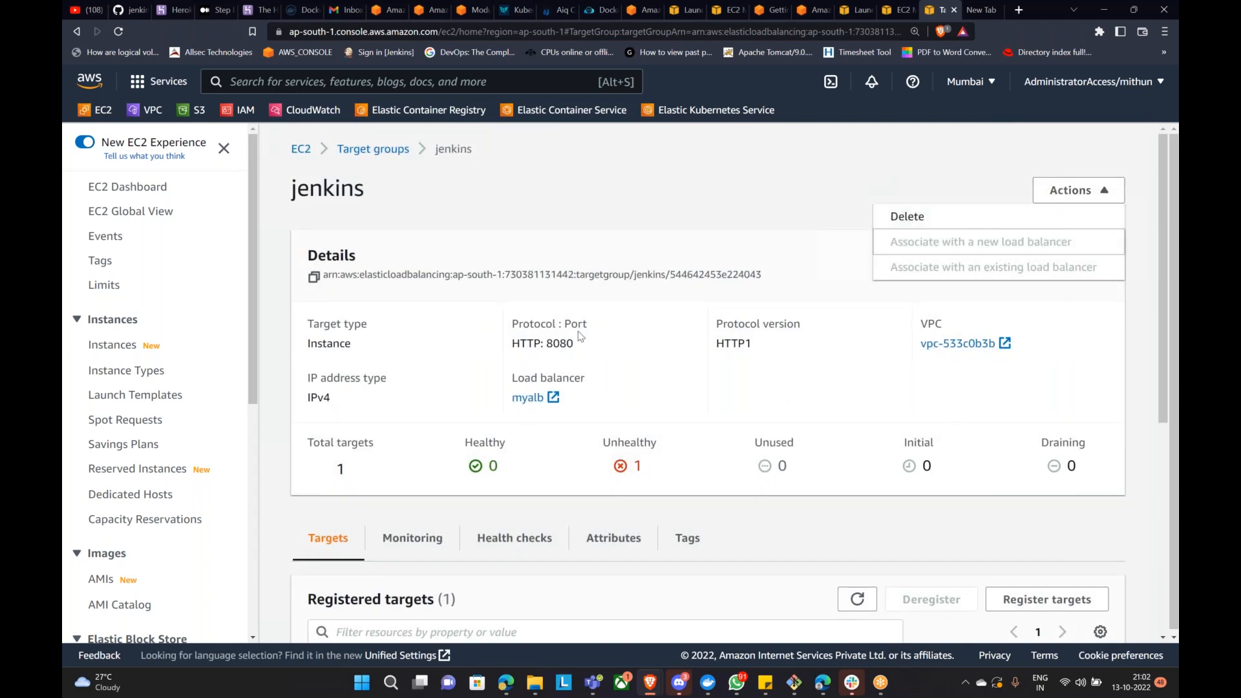
{"action": "scroll", "coordinate": [691, 433], "scroll_direction": "down", "scroll_amount": 4}
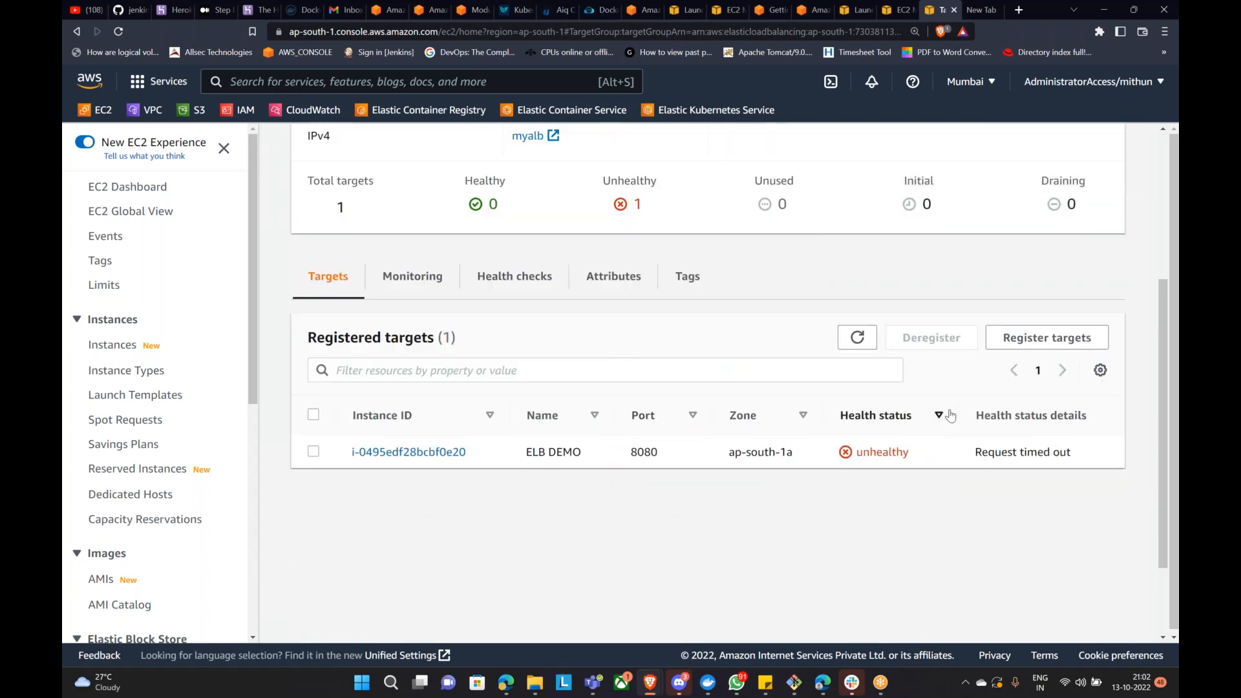
{"action": "scroll", "coordinate": [866, 354], "scroll_direction": "up", "scroll_amount": 4}
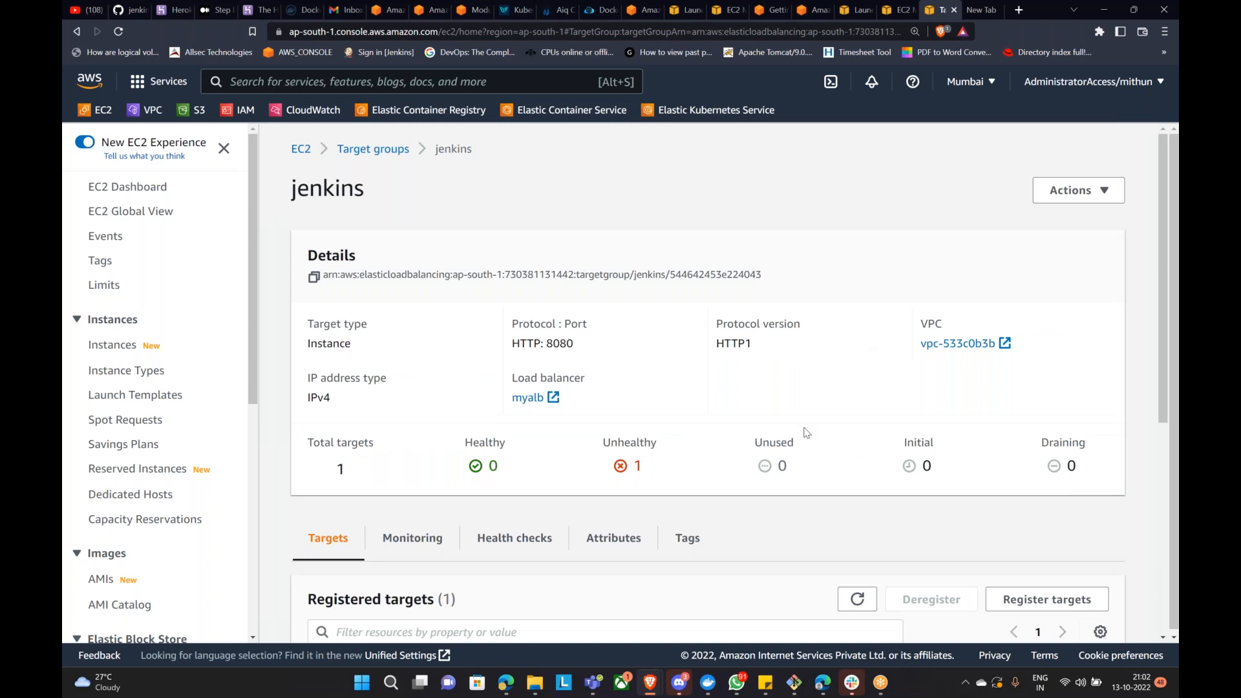
{"action": "scroll", "coordinate": [807, 432], "scroll_direction": "down", "scroll_amount": 4}
{"action": "left_click", "coordinate": [391, 455]}
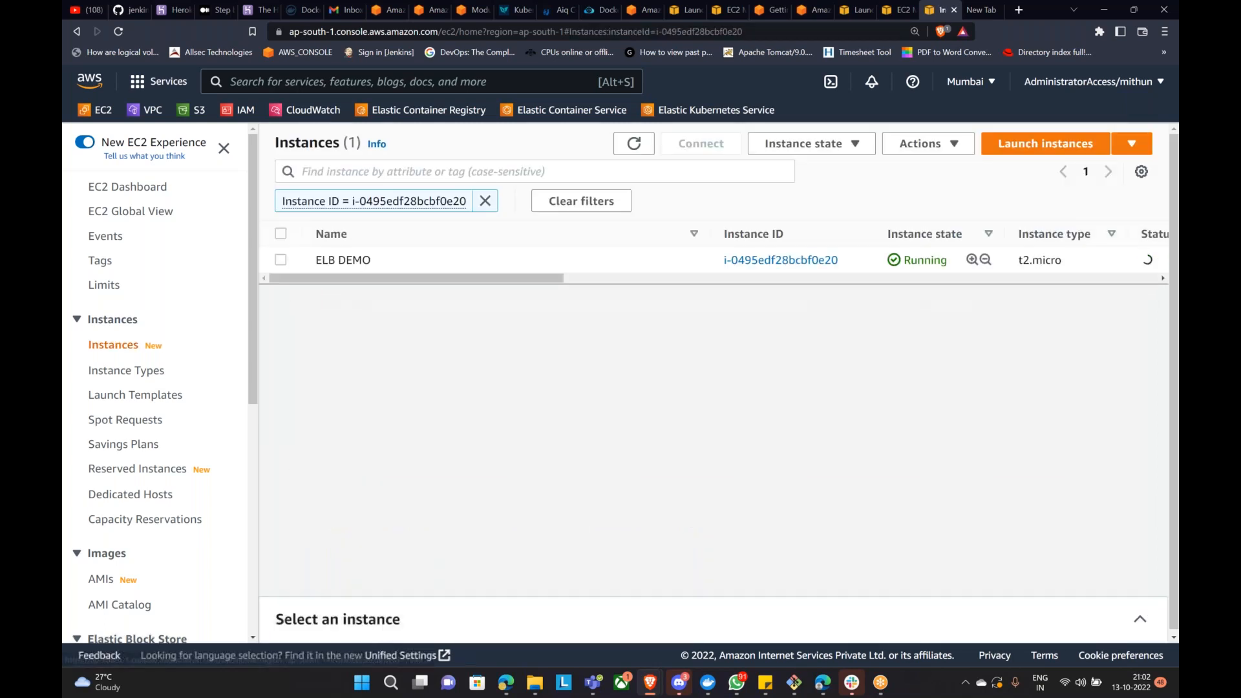
Step: Select ELB DEMO and copy its public IPv4 address 52.66.206.231
{"action": "left_click", "coordinate": [280, 259]}
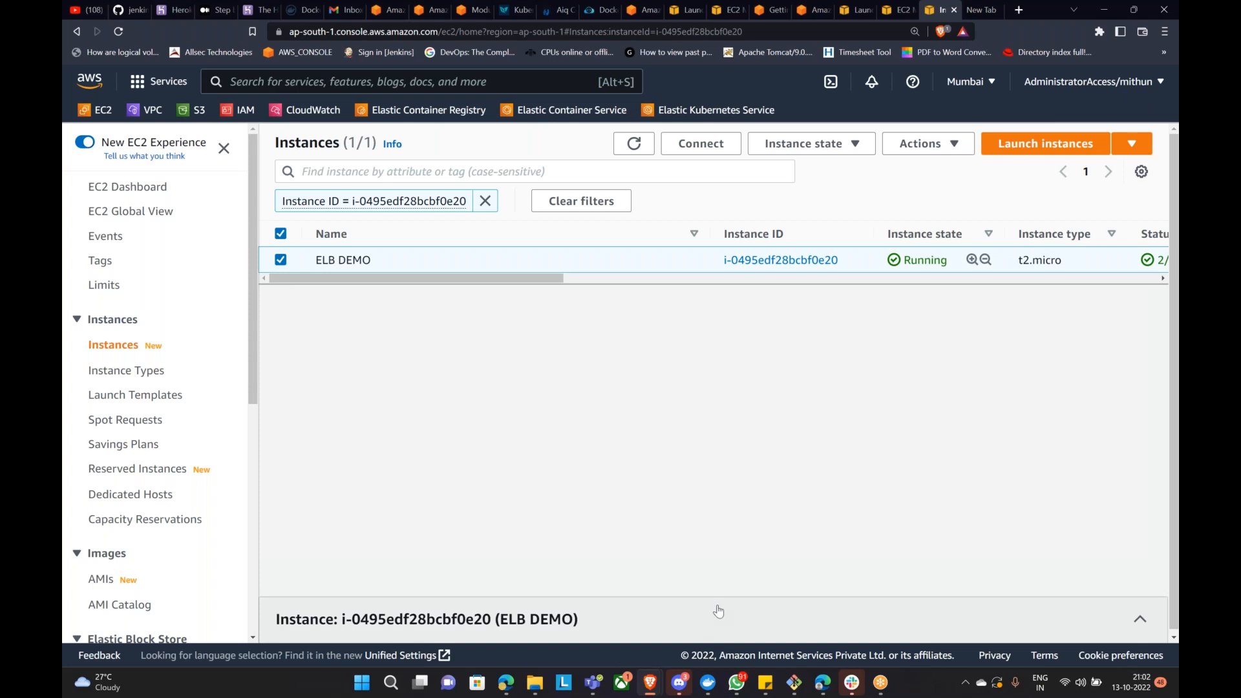
{"action": "left_click_drag", "start_coordinate": [718, 611], "coordinate": [694, 426]}
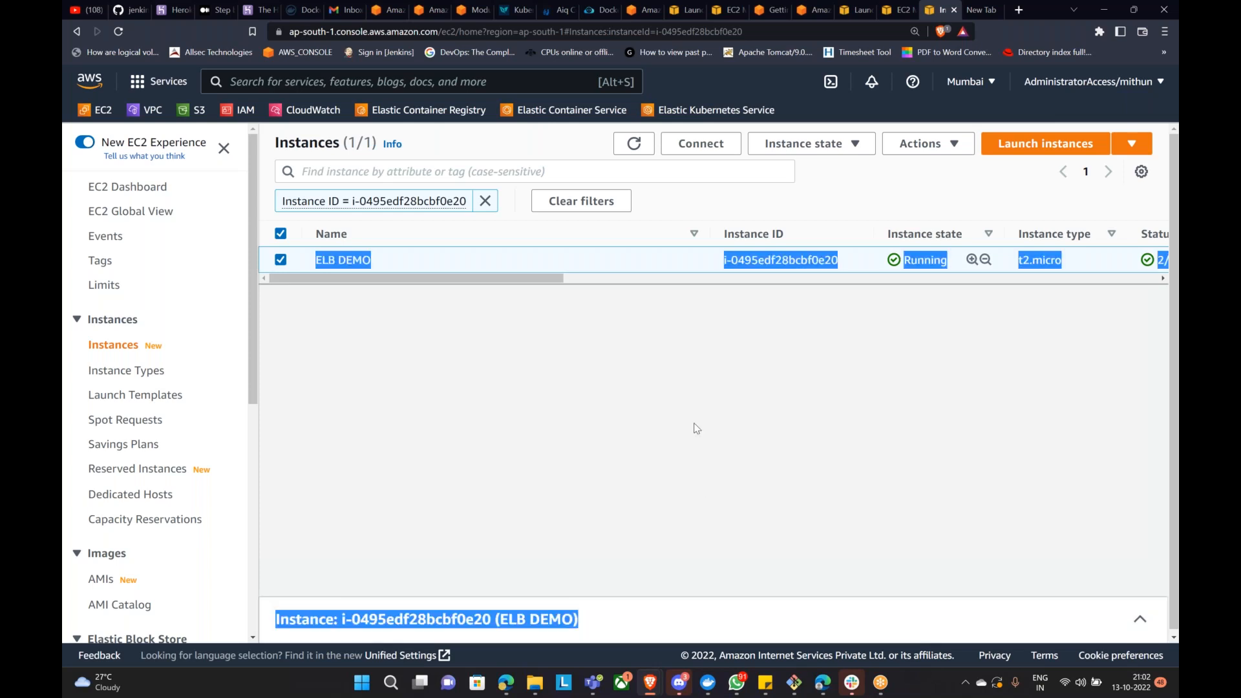
{"action": "left_click", "coordinate": [1140, 624]}
{"action": "left_click", "coordinate": [579, 527]}
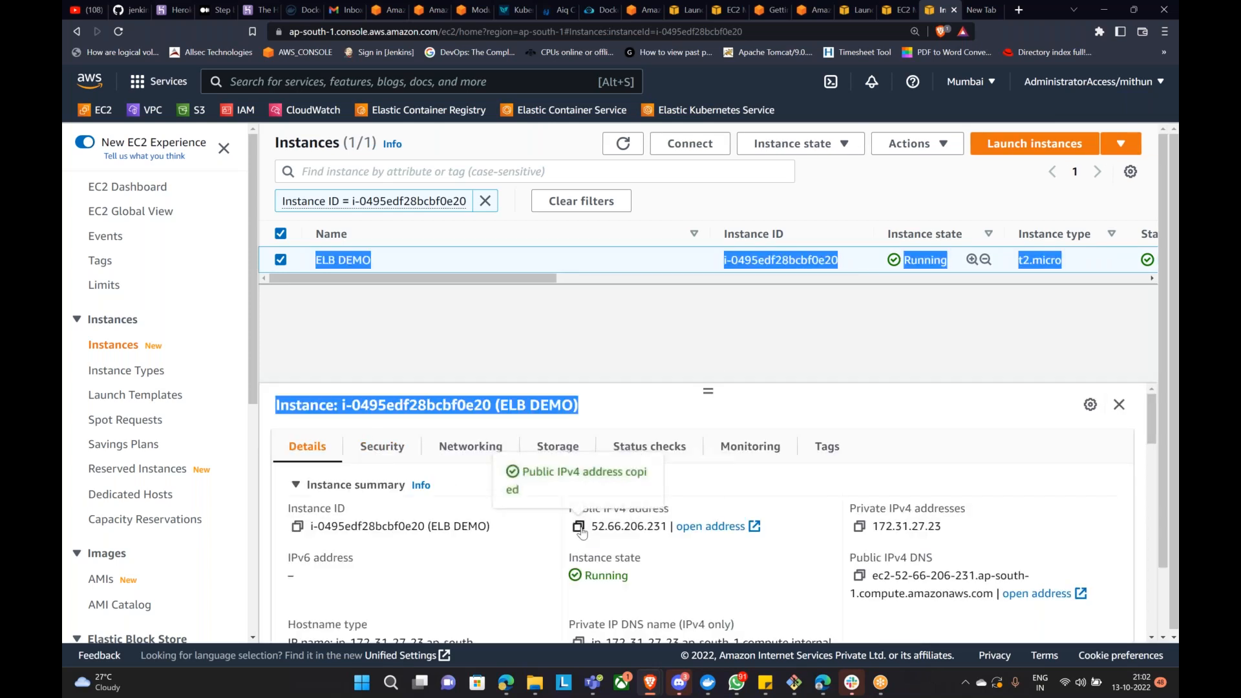
Step: Load 52.66.206.231:8080 in a new browser tab, then view the instance's security details
{"action": "mouse_move", "coordinate": [682, 683]}
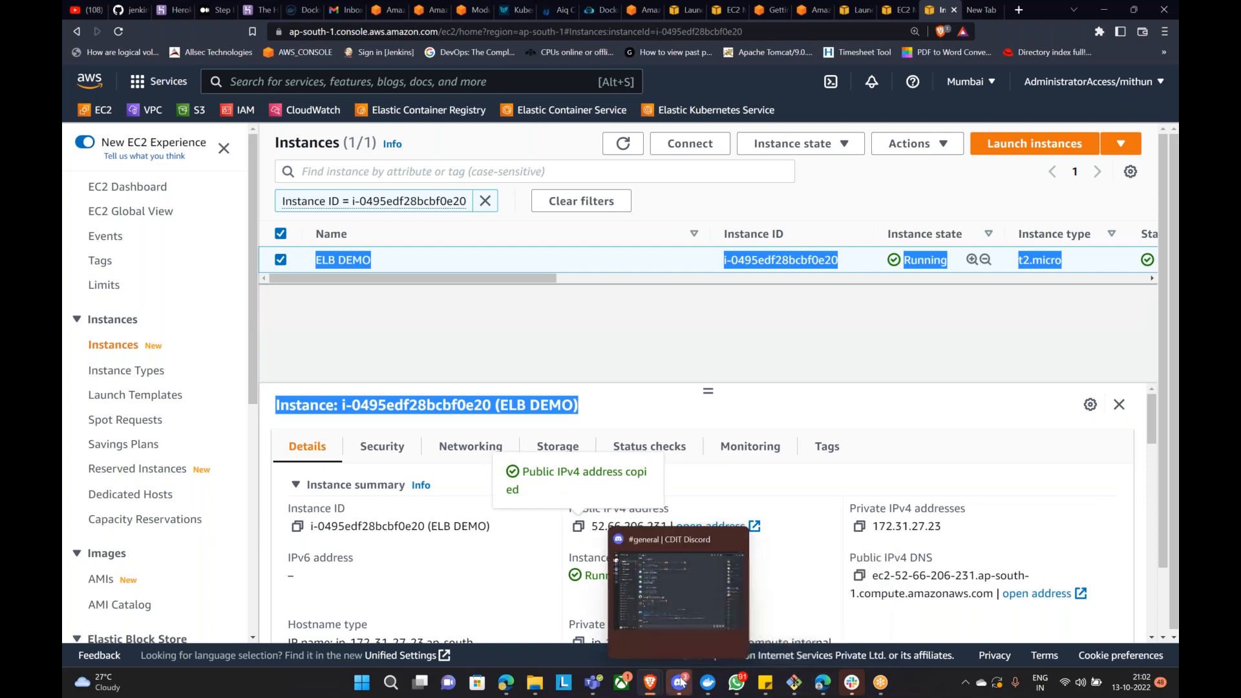
{"action": "left_click", "coordinate": [650, 595]}
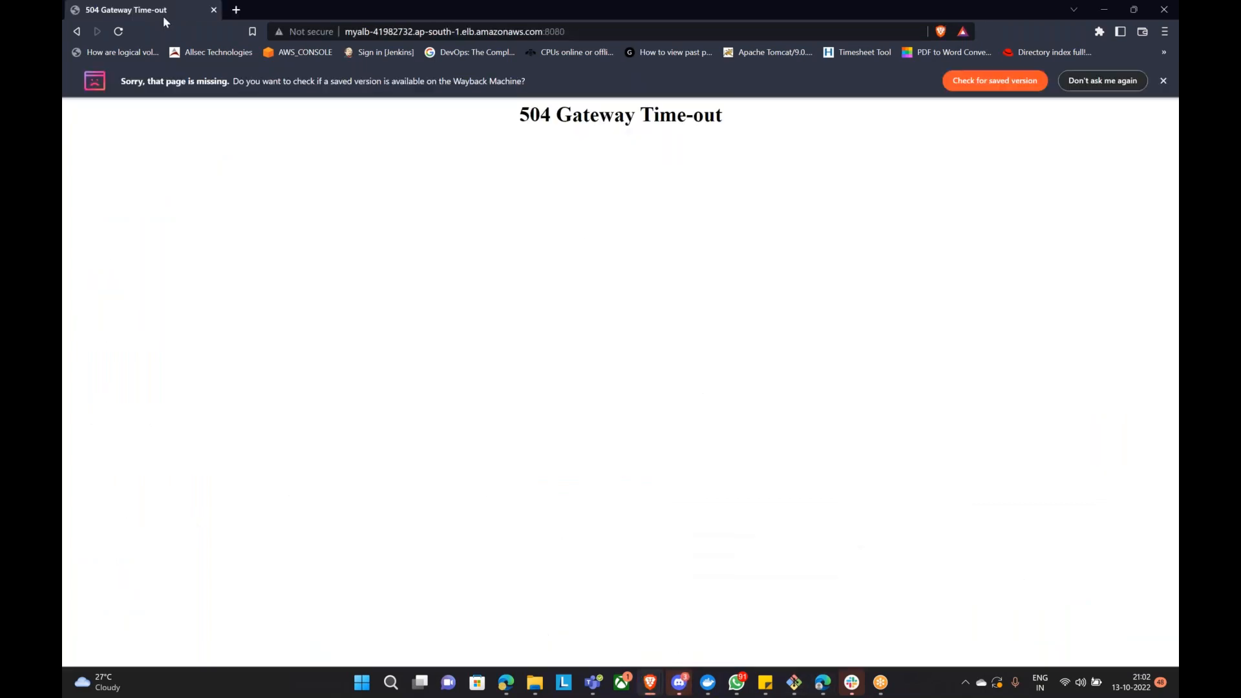
{"action": "left_click", "coordinate": [237, 10]}
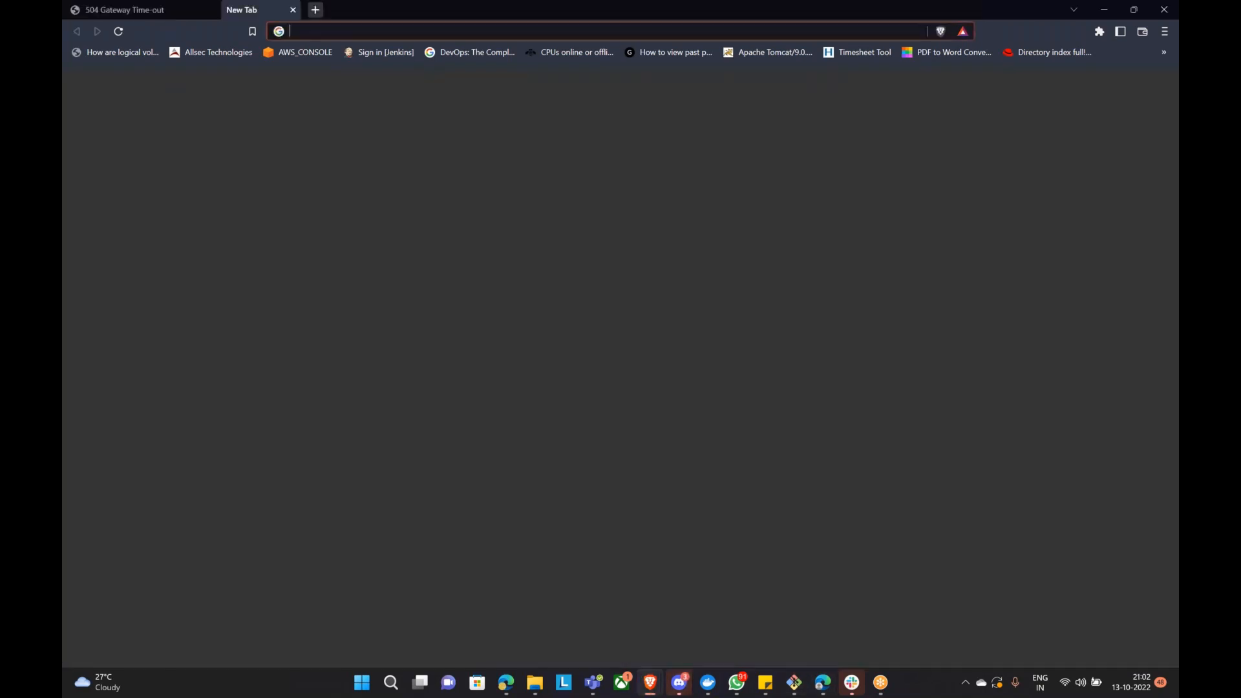
{"action": "key", "text": "ctrl+v"}
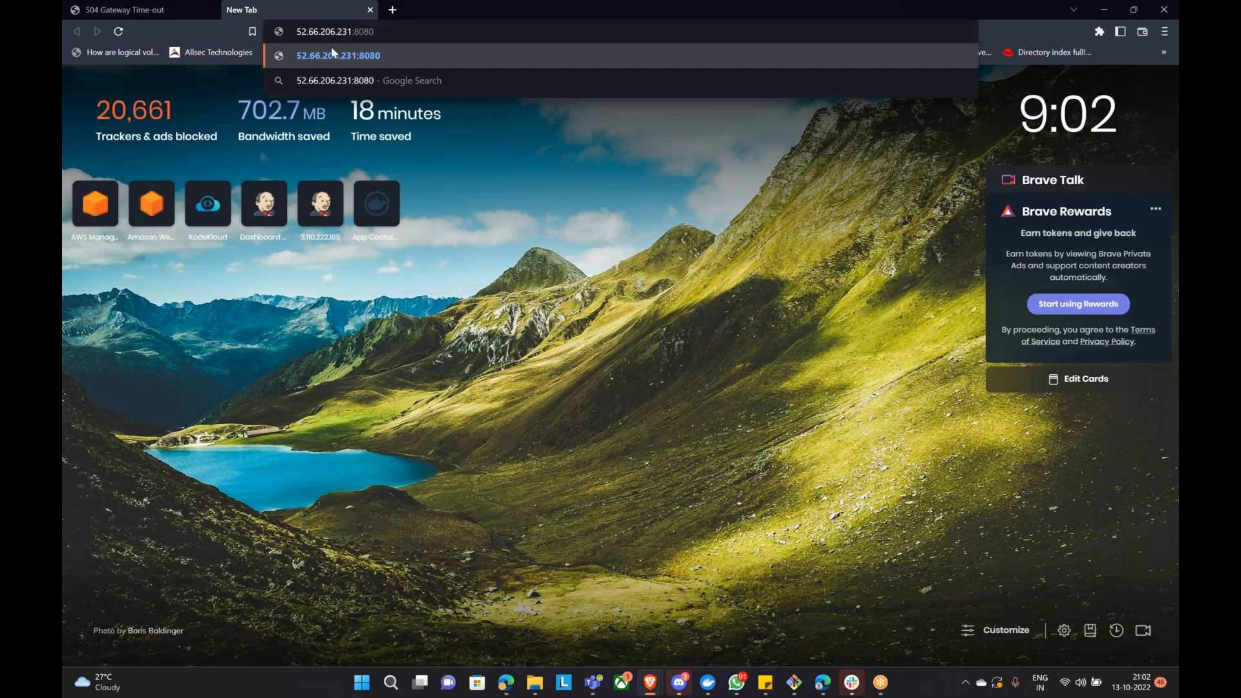
{"action": "key", "text": "Return"}
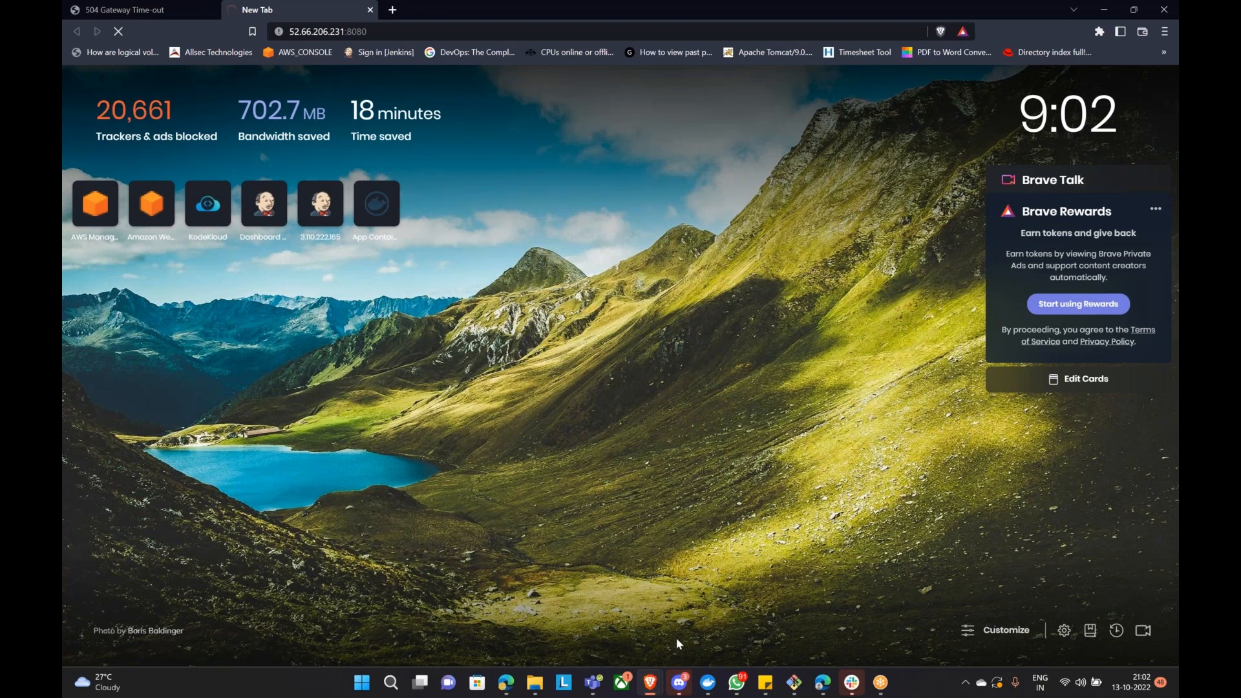
{"action": "mouse_move", "coordinate": [649, 682]}
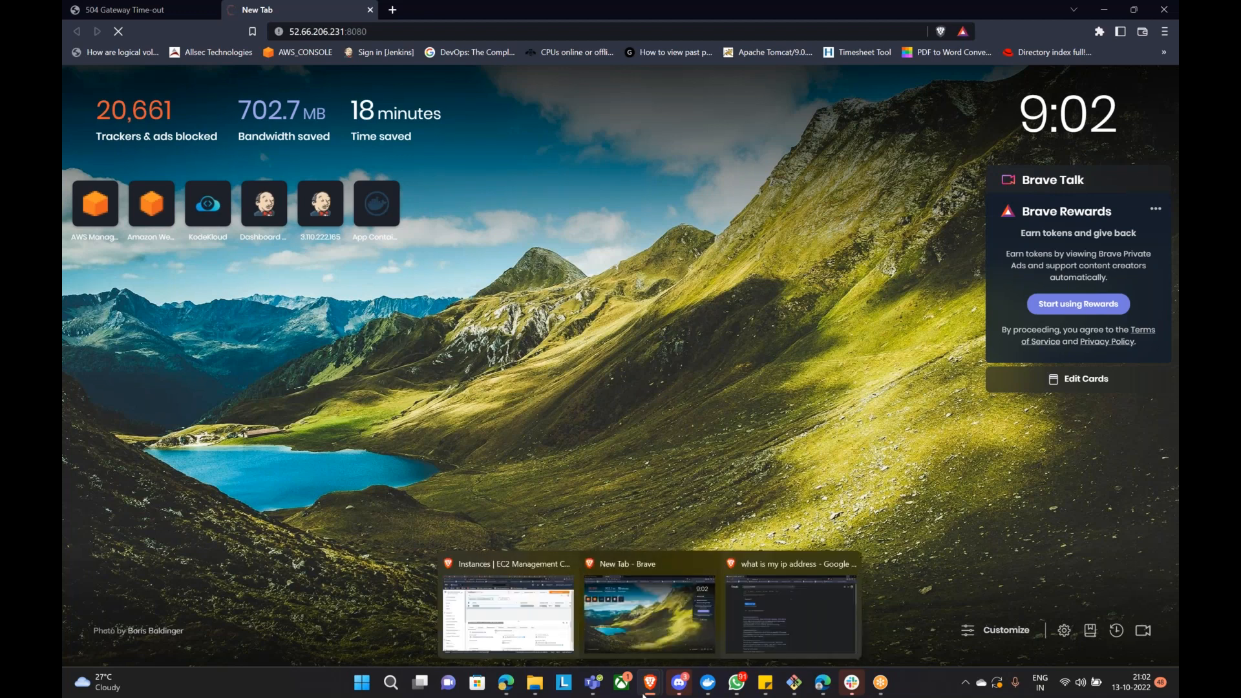
{"action": "left_click", "coordinate": [565, 630]}
{"action": "left_click", "coordinate": [402, 457]}
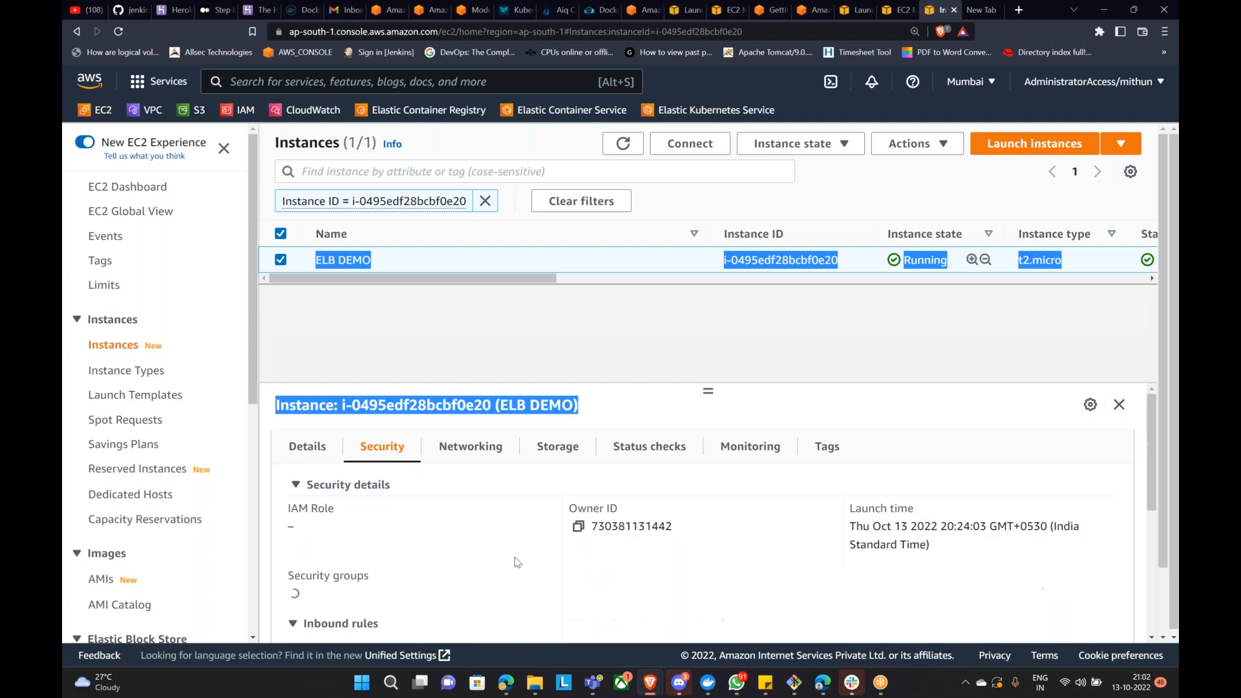
Step: Open security group sg-00bf998a2f692ec8c (launch-wizard-19) from ELB DEMO's Security tab
{"action": "scroll", "coordinate": [478, 523], "scroll_direction": "down", "scroll_amount": 4}
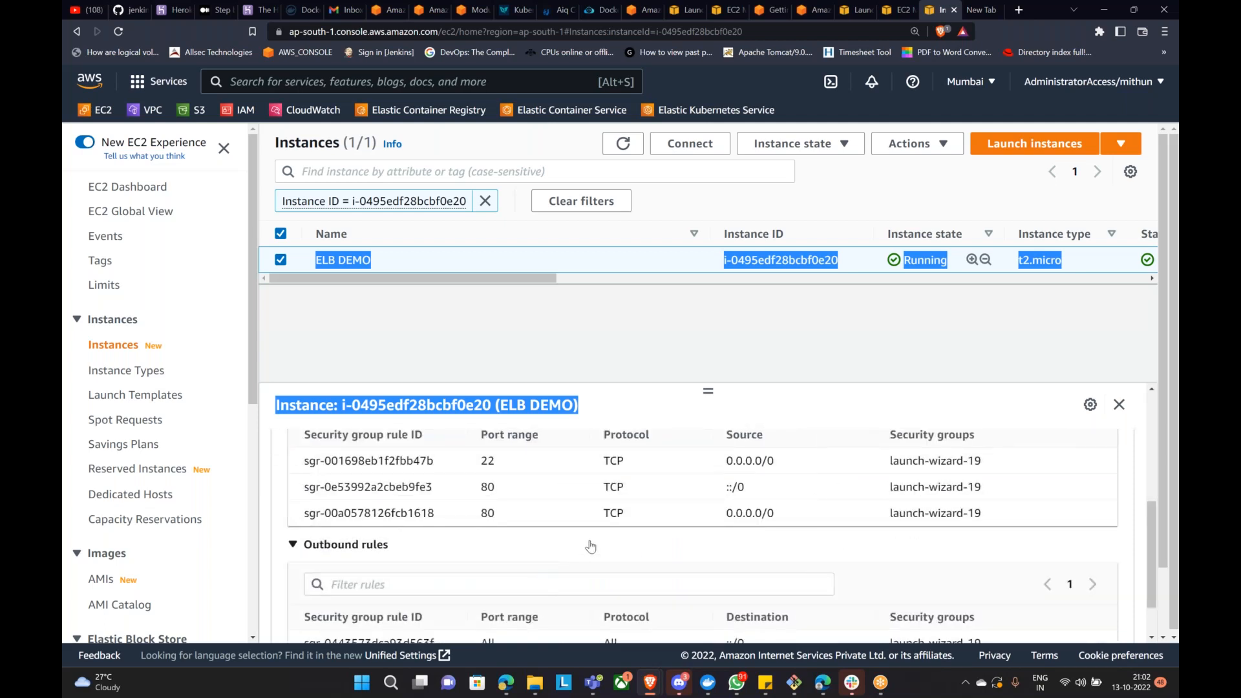
{"action": "scroll", "coordinate": [591, 546], "scroll_direction": "up", "scroll_amount": 4}
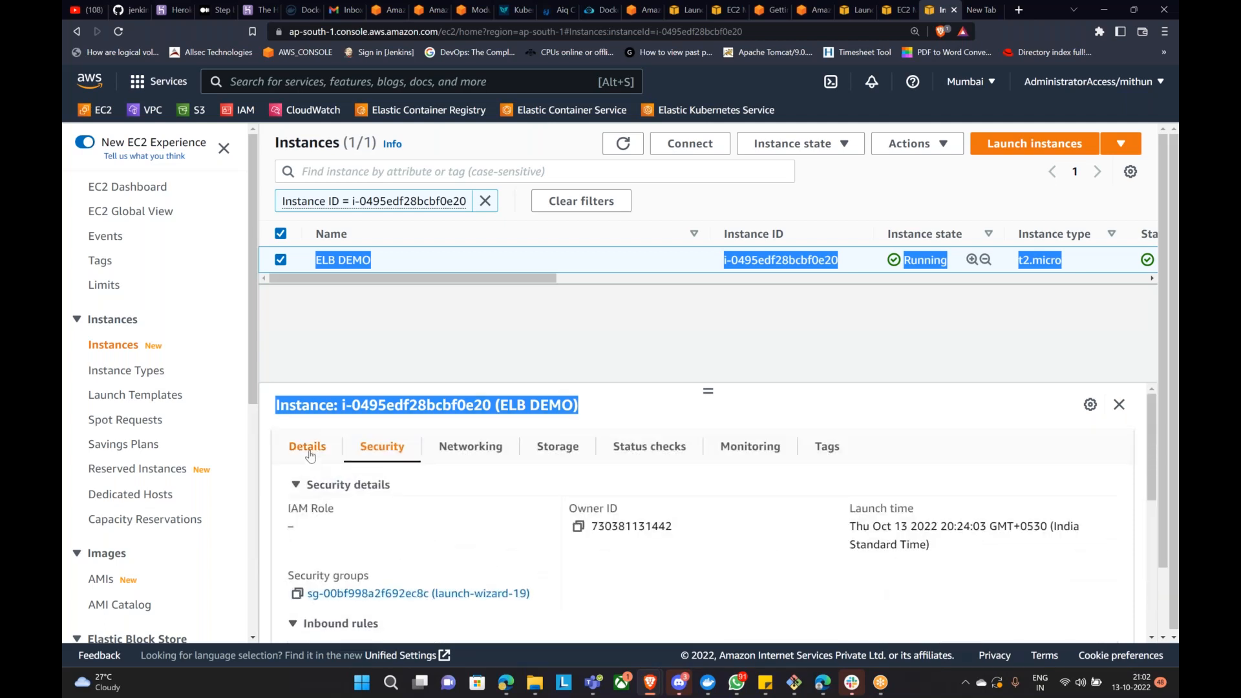
{"action": "left_click", "coordinate": [309, 452]}
{"action": "left_click", "coordinate": [643, 331]}
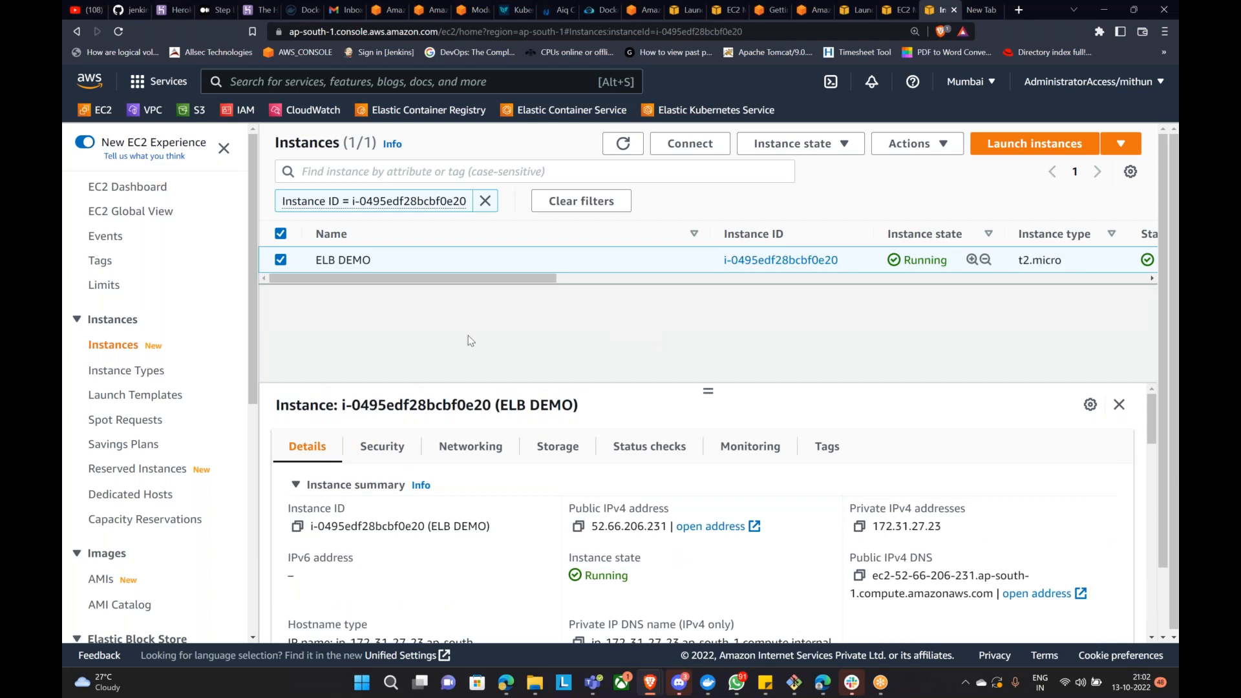
{"action": "left_click", "coordinate": [383, 447]}
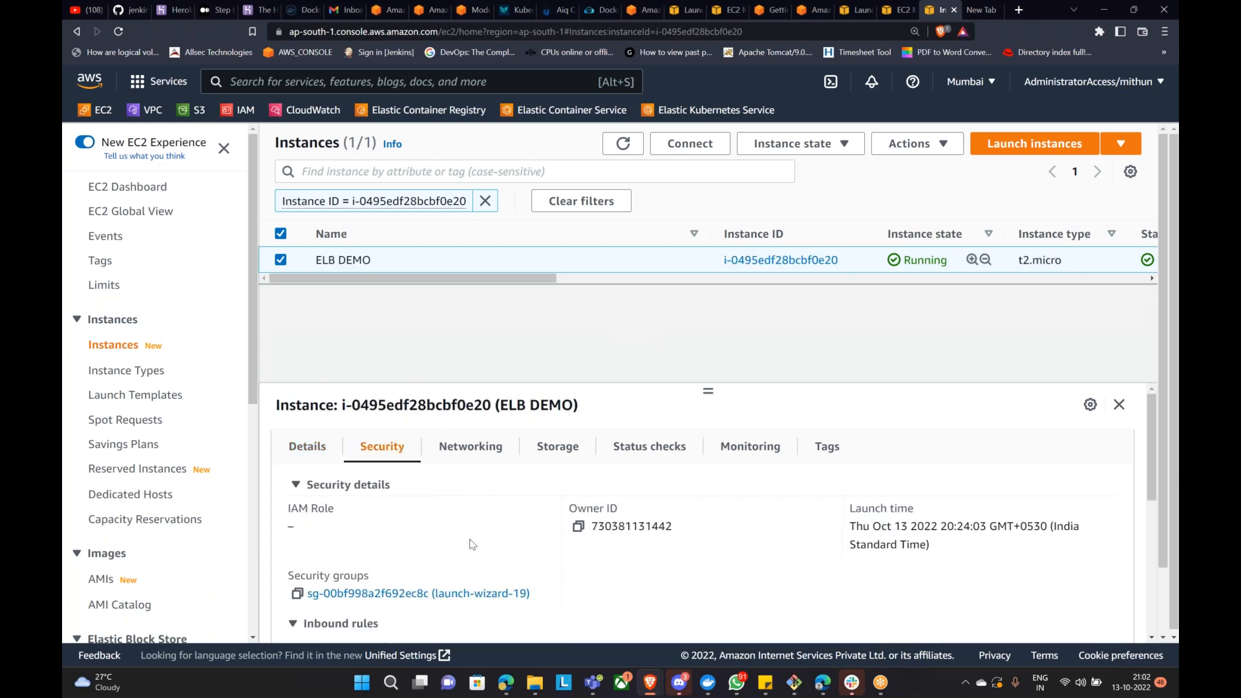
{"action": "scroll", "coordinate": [487, 585], "scroll_direction": "down", "scroll_amount": 2}
{"action": "left_click", "coordinate": [424, 463]}
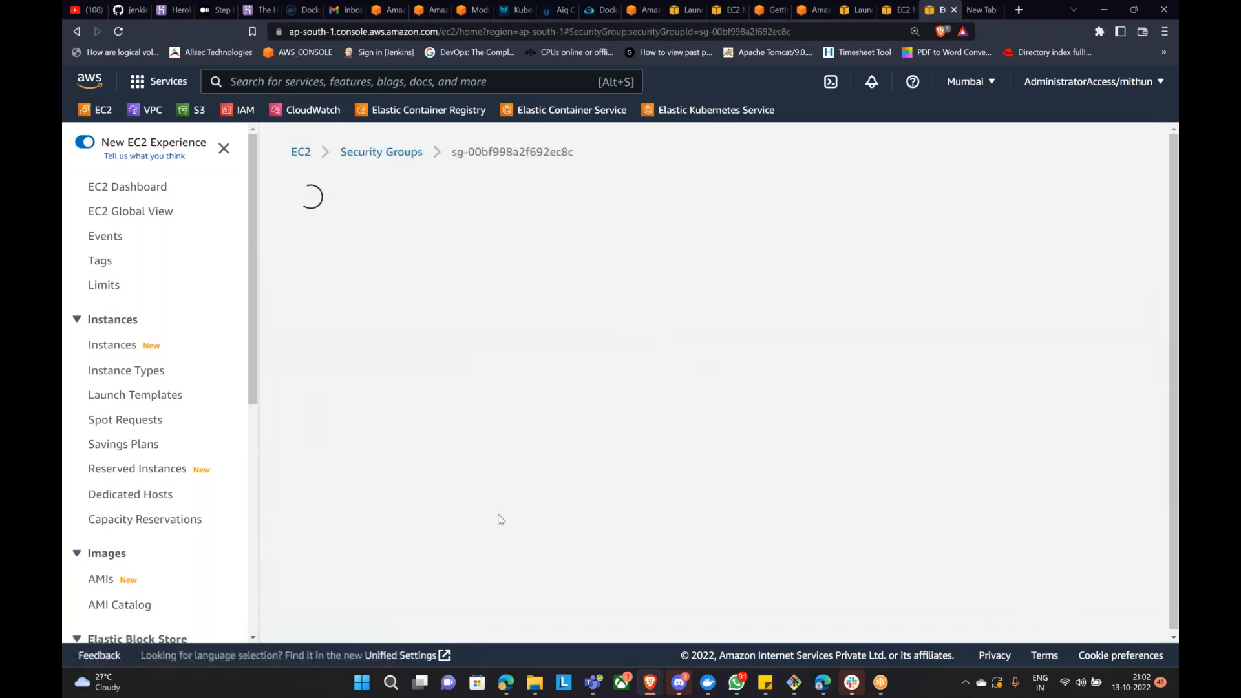
Step: Add and save a Custom TCP inbound rule for port 8080 from Anywhere-IPv4 (0.0.0.0/0)
{"action": "left_click", "coordinate": [1018, 586]}
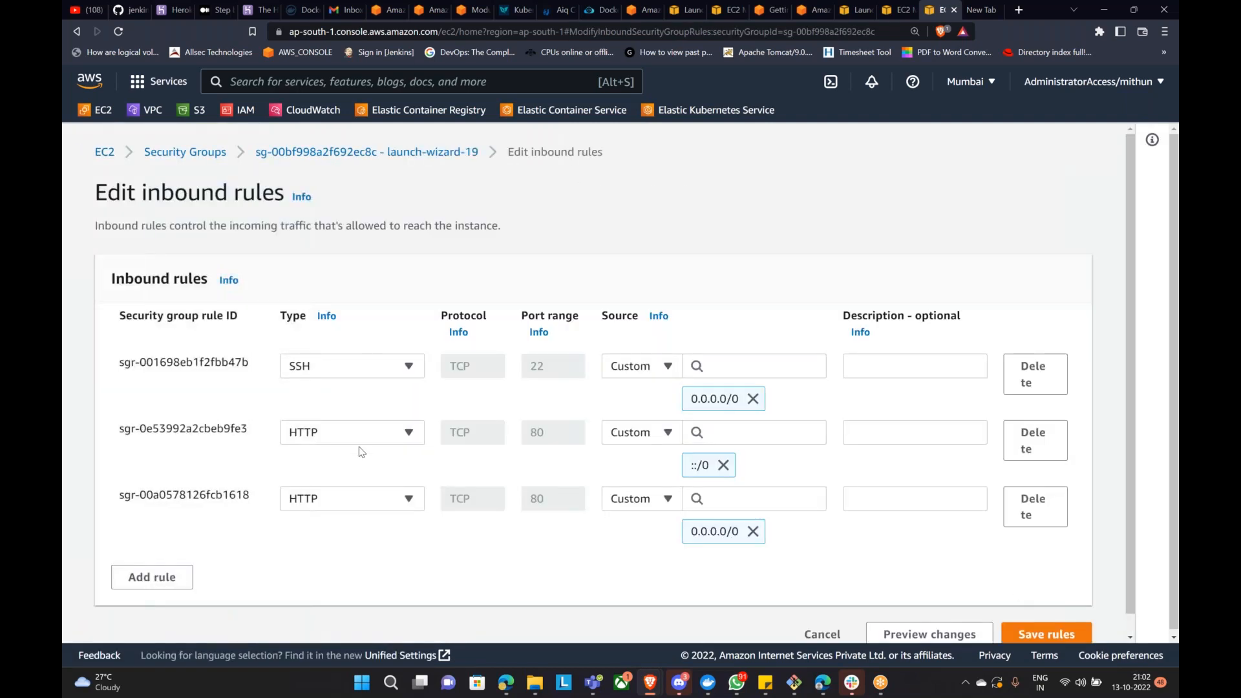
{"action": "scroll", "coordinate": [271, 511], "scroll_direction": "down", "scroll_amount": 1}
{"action": "left_click", "coordinate": [152, 556]}
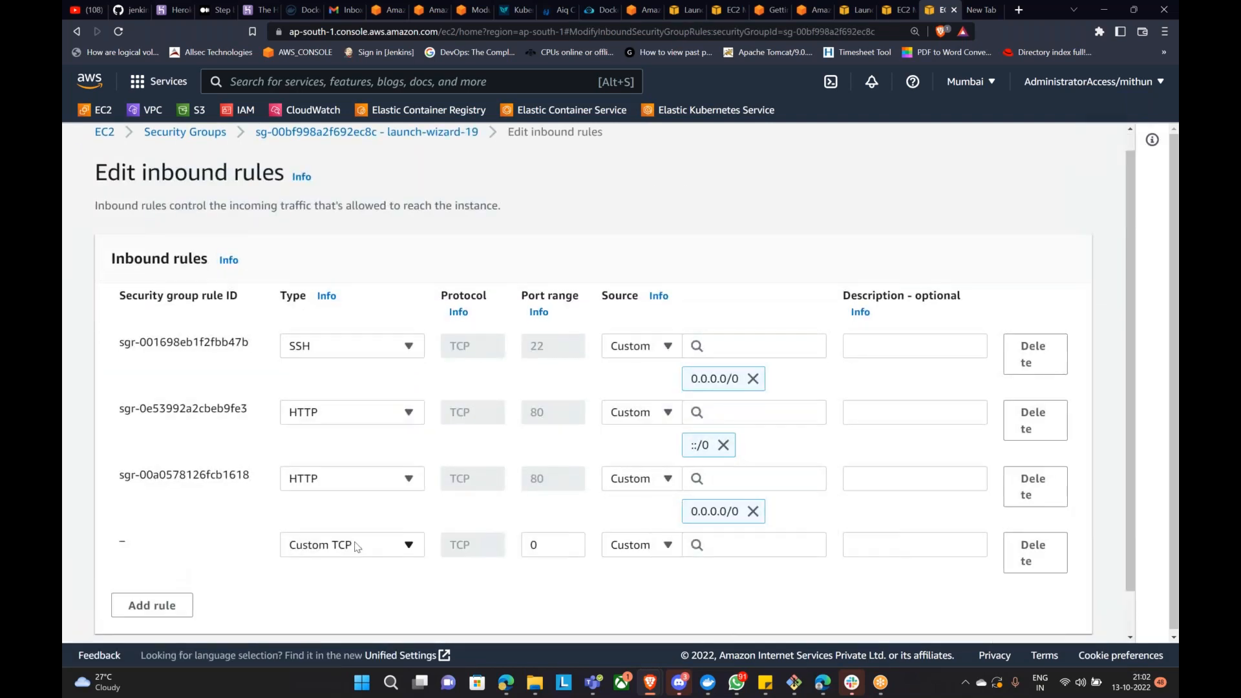
{"action": "left_click", "coordinate": [356, 546]}
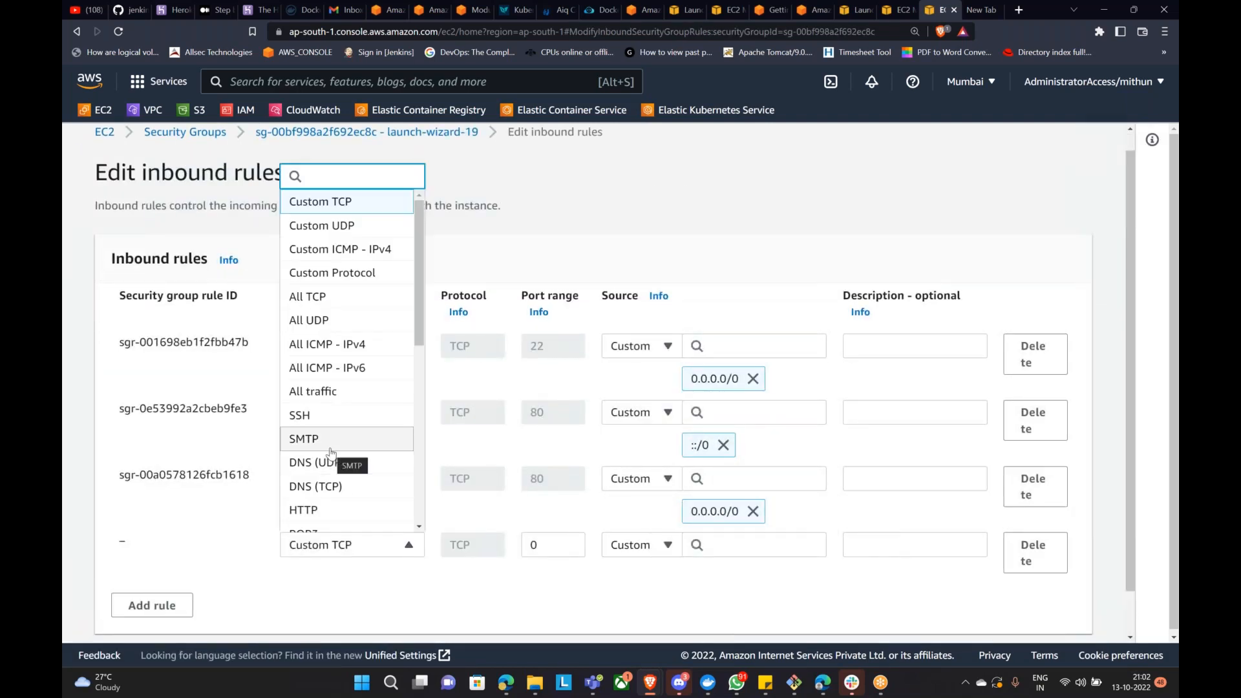
{"action": "left_click", "coordinate": [414, 545]}
{"action": "left_click", "coordinate": [561, 553]}
{"action": "double_click", "coordinate": [561, 554]}
{"action": "type", "text": "8080"}
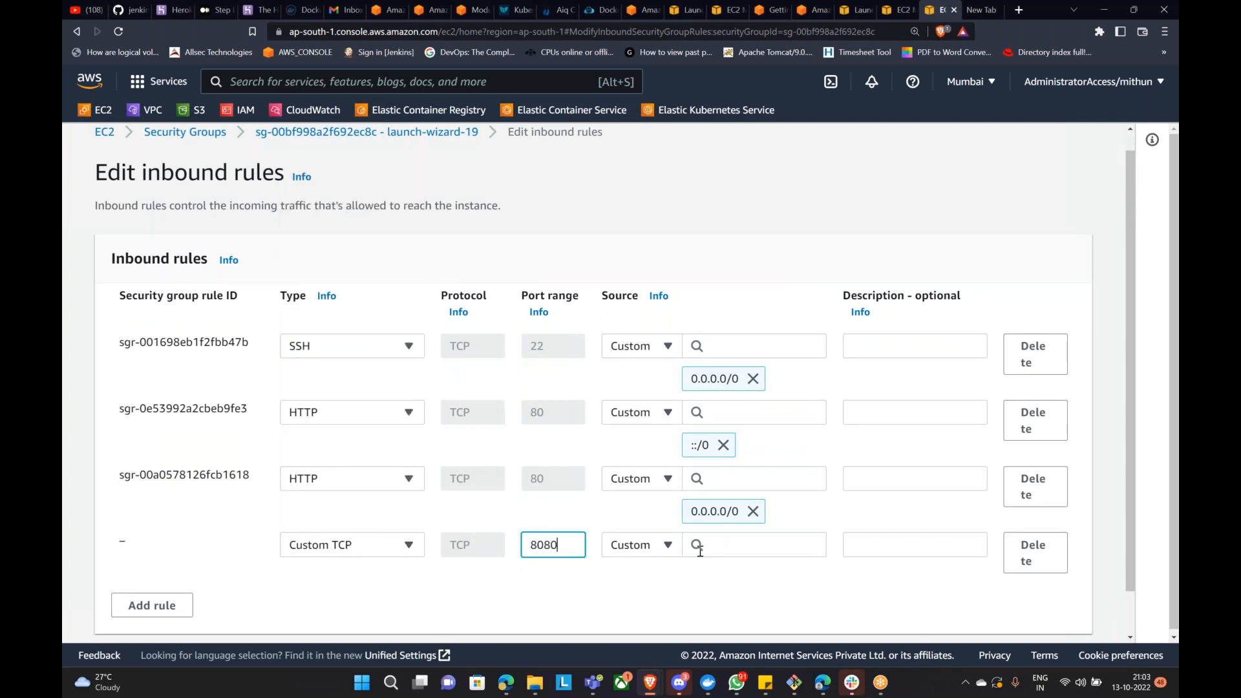
{"action": "left_click", "coordinate": [664, 547]}
{"action": "left_click", "coordinate": [639, 450]}
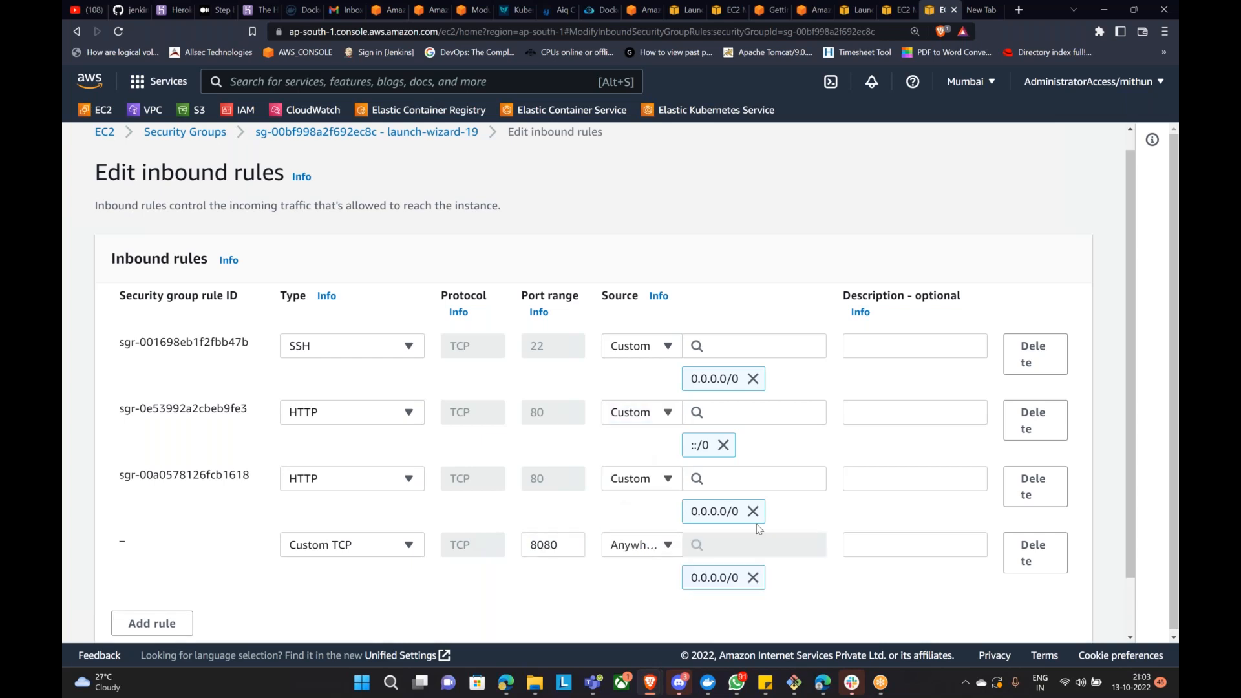
{"action": "scroll", "coordinate": [1049, 579], "scroll_direction": "down", "scroll_amount": 2}
{"action": "left_click", "coordinate": [1042, 614]}
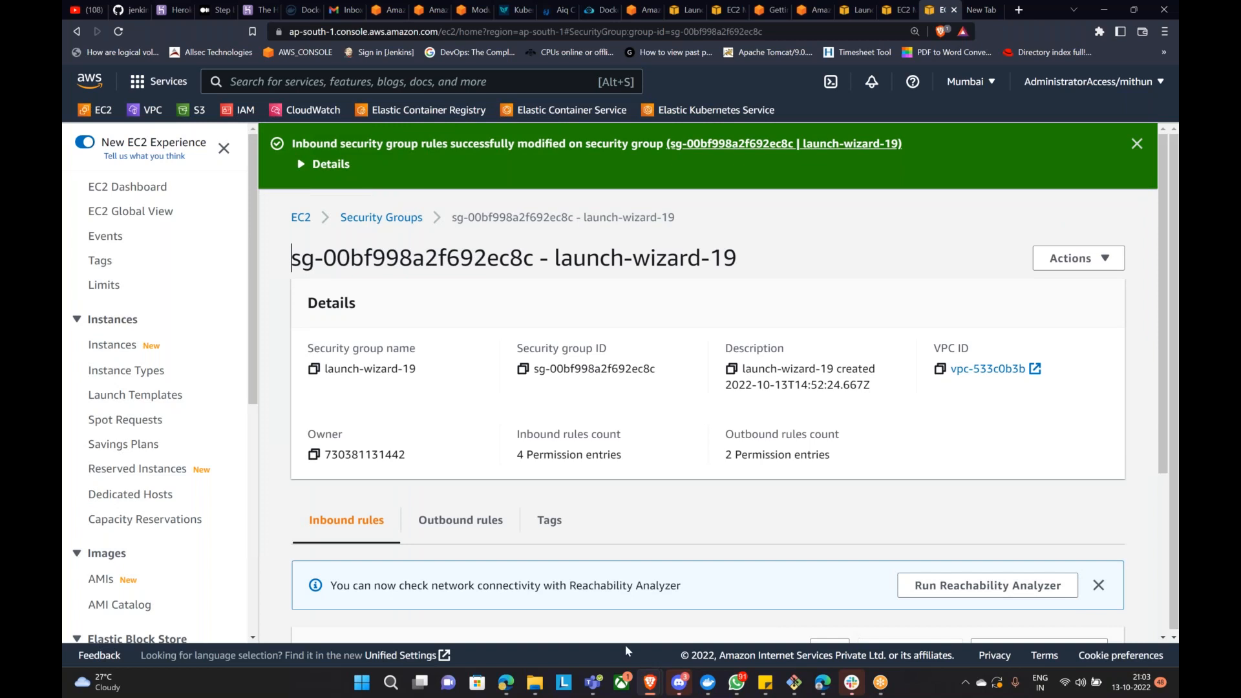
{"action": "mouse_move", "coordinate": [684, 691]}
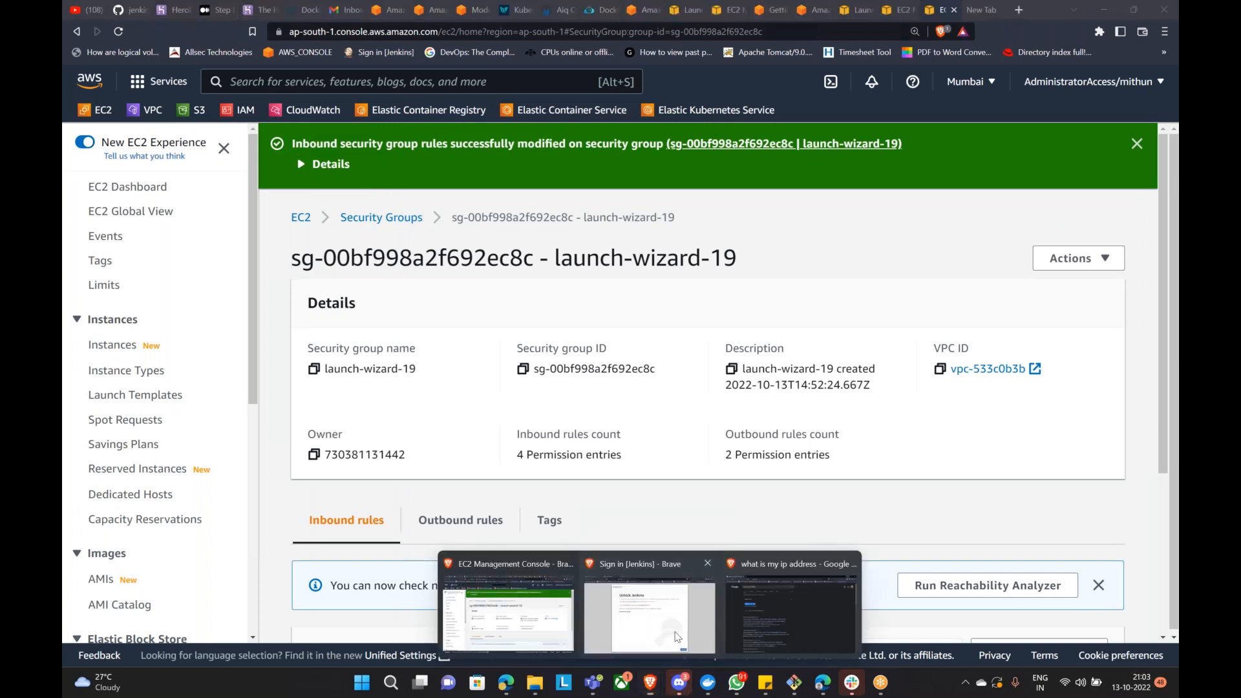
Step: Reload myalb's address so it shows Unlock Jenkins, then return to the EC2 console
{"action": "left_click", "coordinate": [677, 638]}
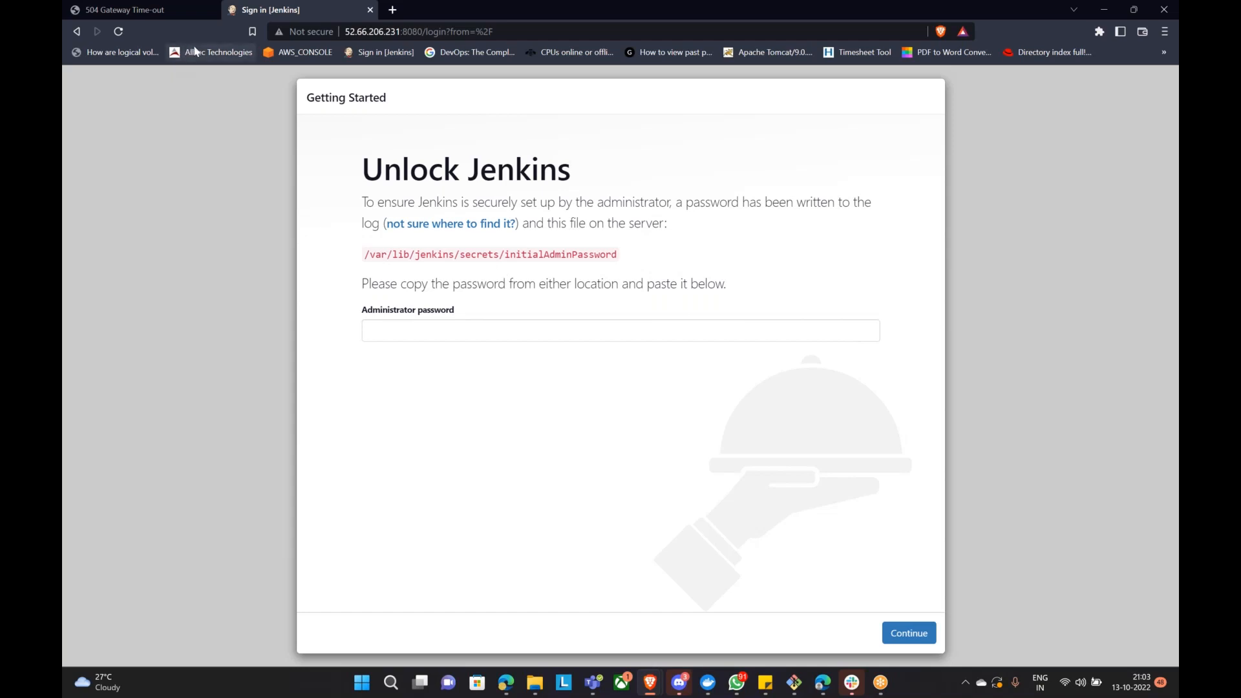
{"action": "left_click", "coordinate": [176, 10]}
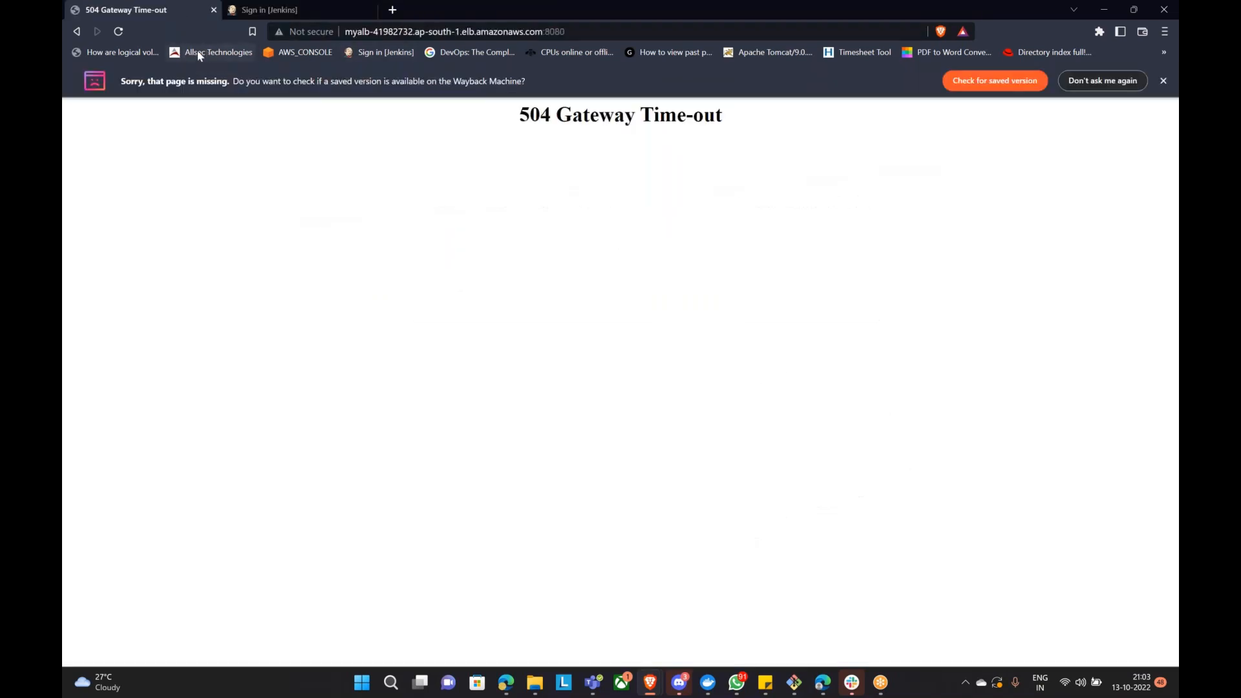
{"action": "left_click", "coordinate": [119, 32]}
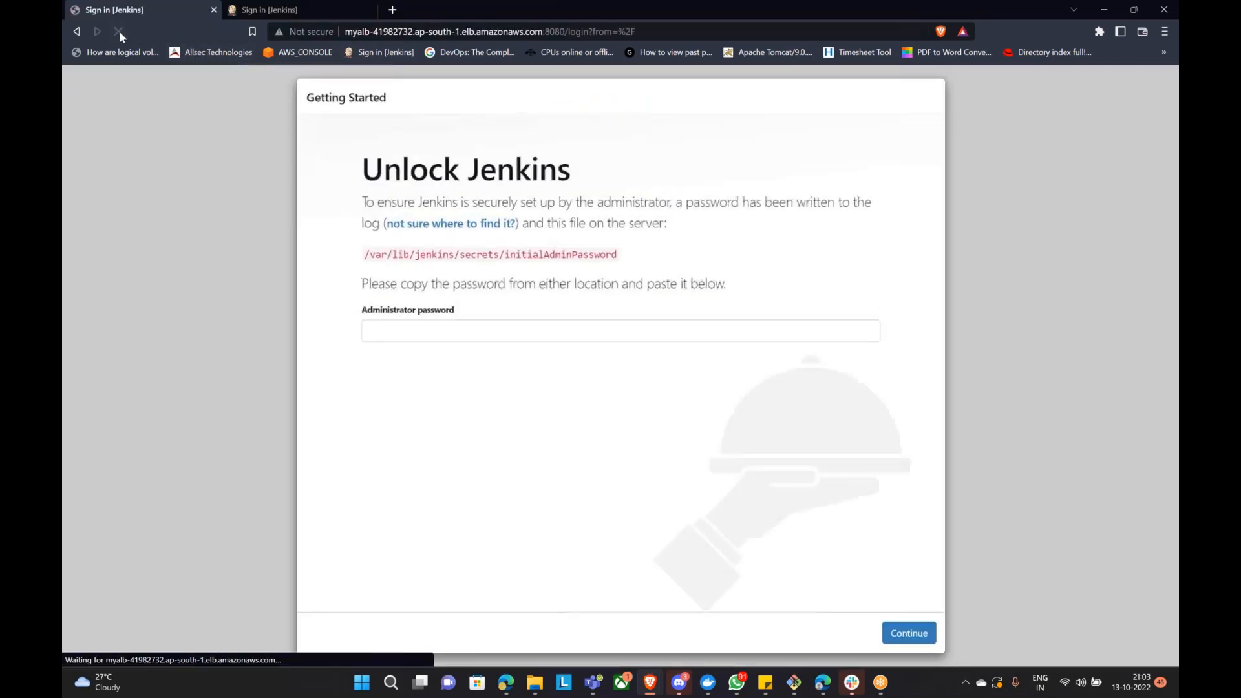
{"action": "left_click_drag", "start_coordinate": [332, 97], "coordinate": [387, 98]}
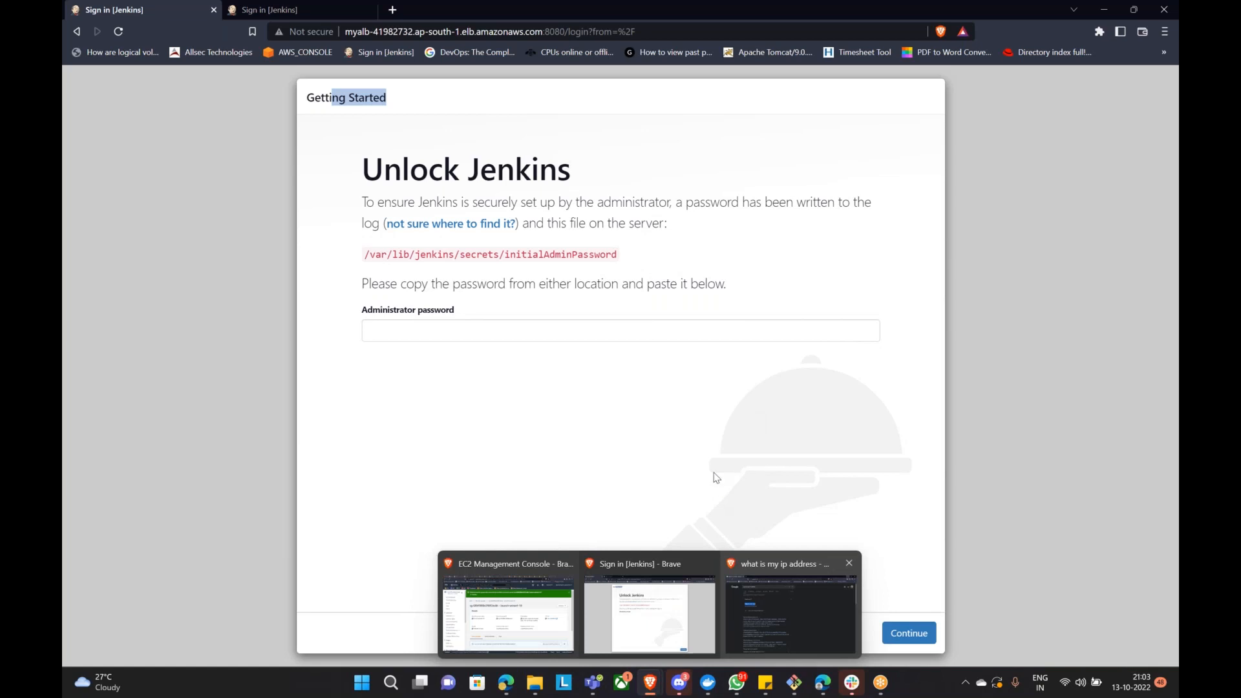
{"action": "left_click", "coordinate": [451, 327]}
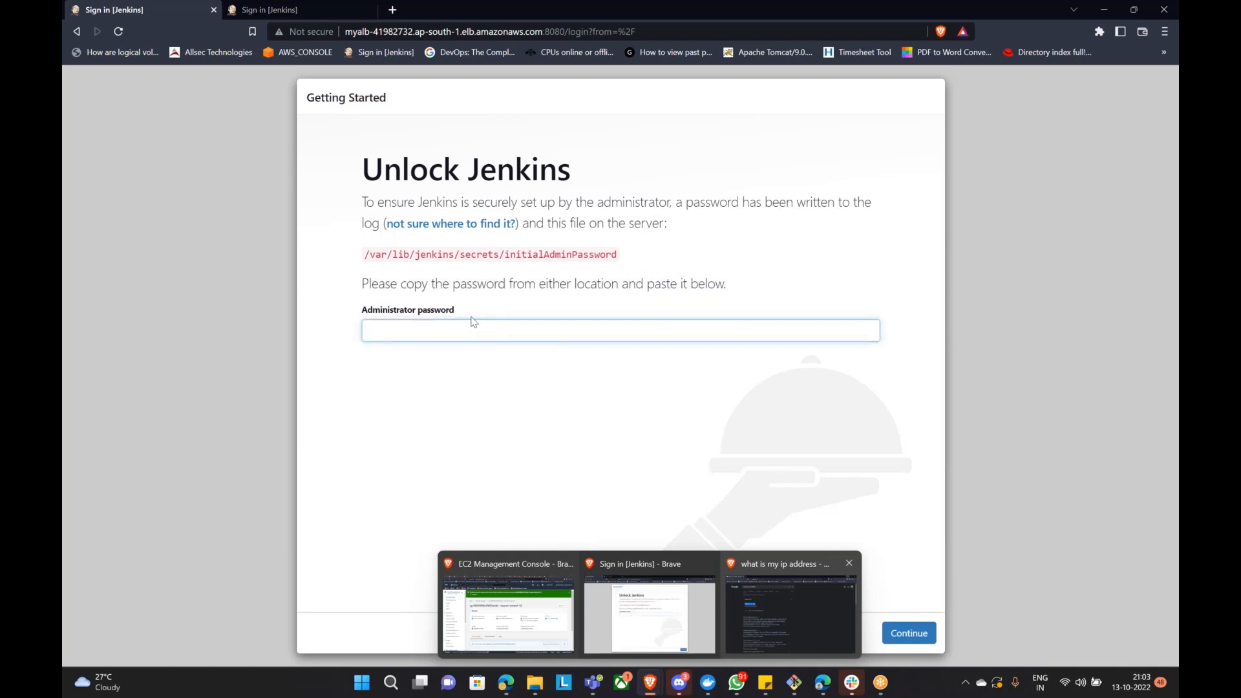
{"action": "left_click", "coordinate": [534, 611]}
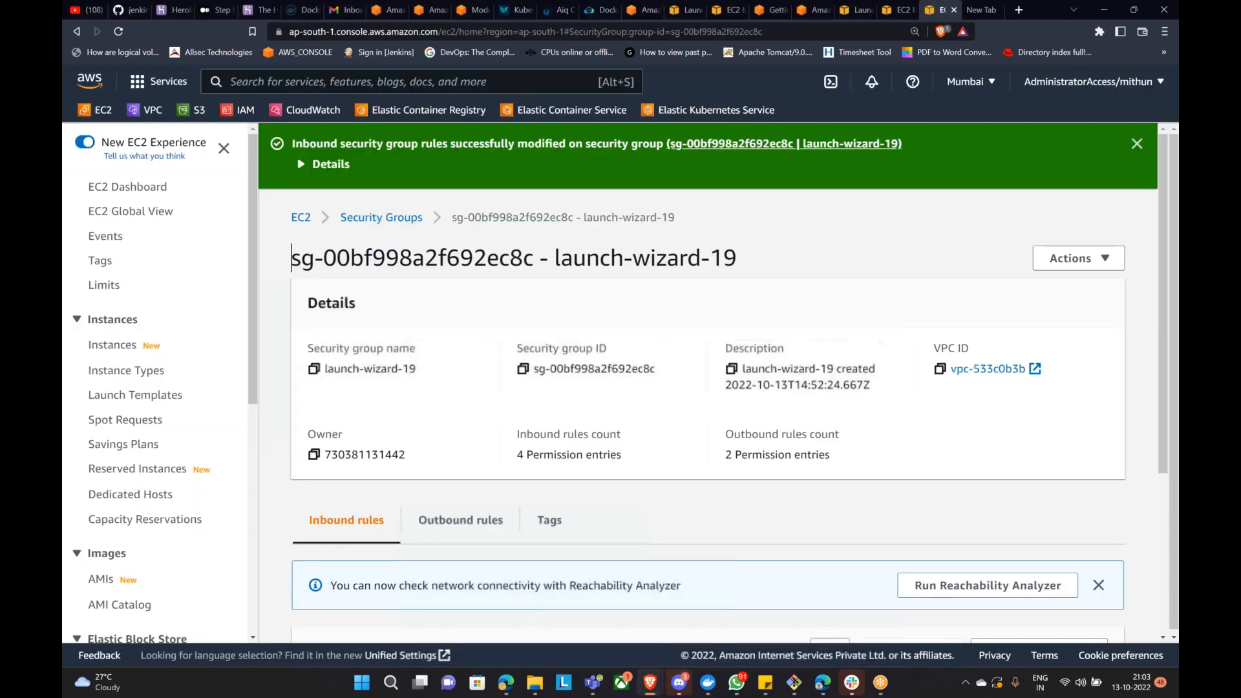
Step: Select ELB DEMO in the Instances list to view its details, then switch to the server terminal
{"action": "left_click", "coordinate": [97, 347]}
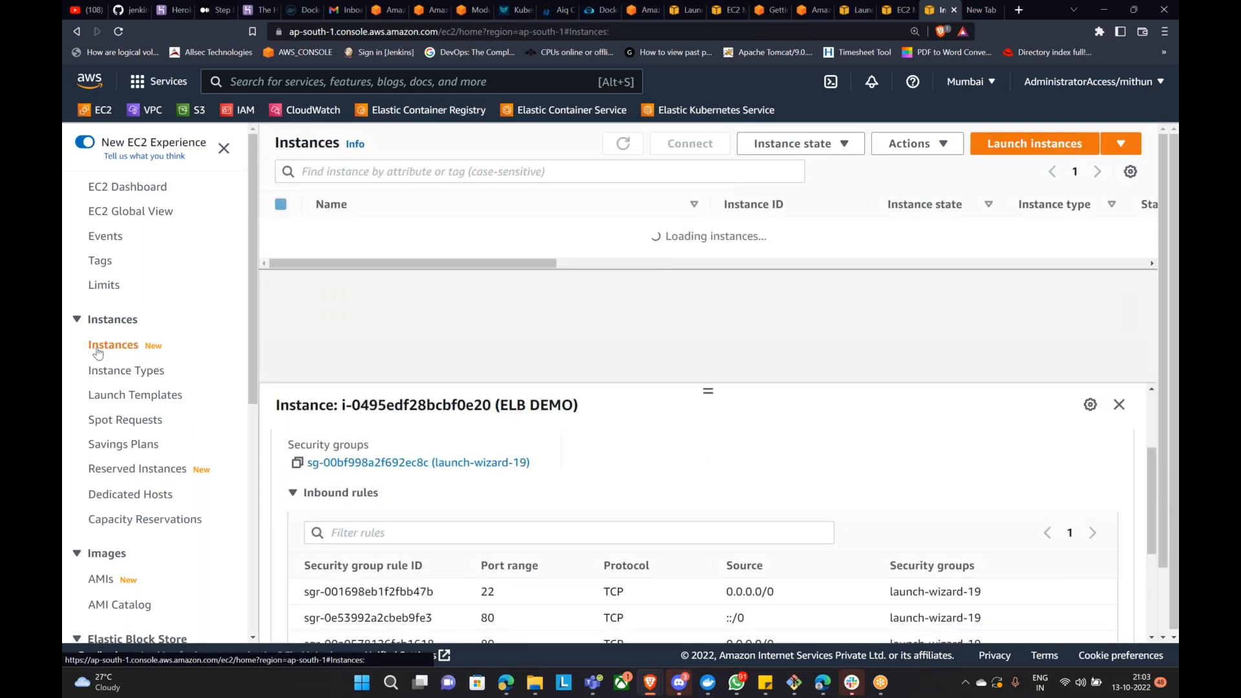
{"action": "left_click", "coordinate": [281, 336]}
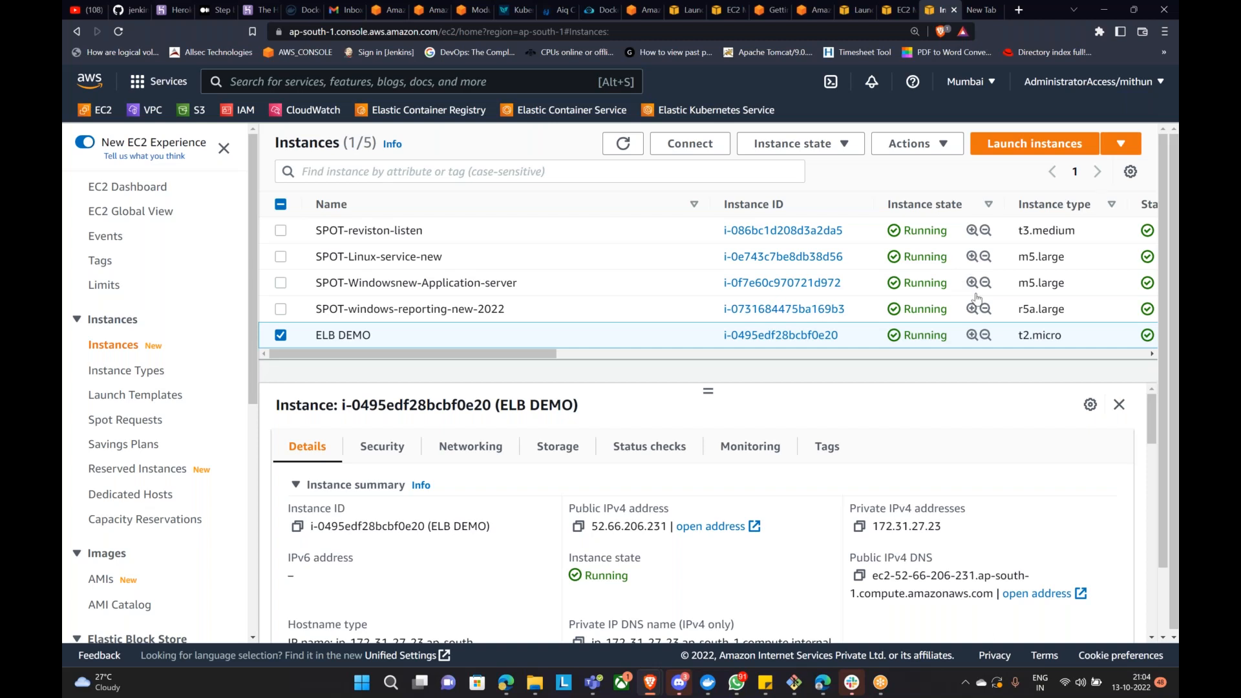
{"action": "left_click", "coordinate": [795, 684]}
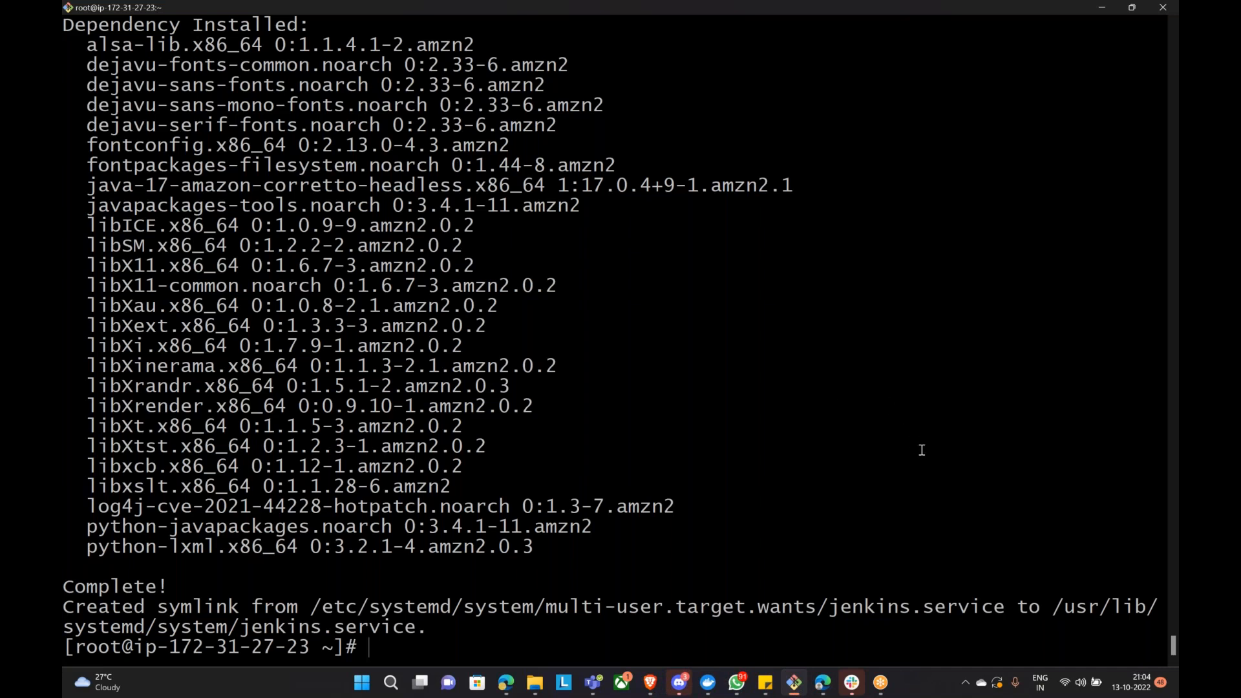
Step: Clear stray characters at the prompt and run history to list earlier commands
{"action": "scroll", "coordinate": [924, 452], "scroll_direction": "up", "scroll_amount": 16}
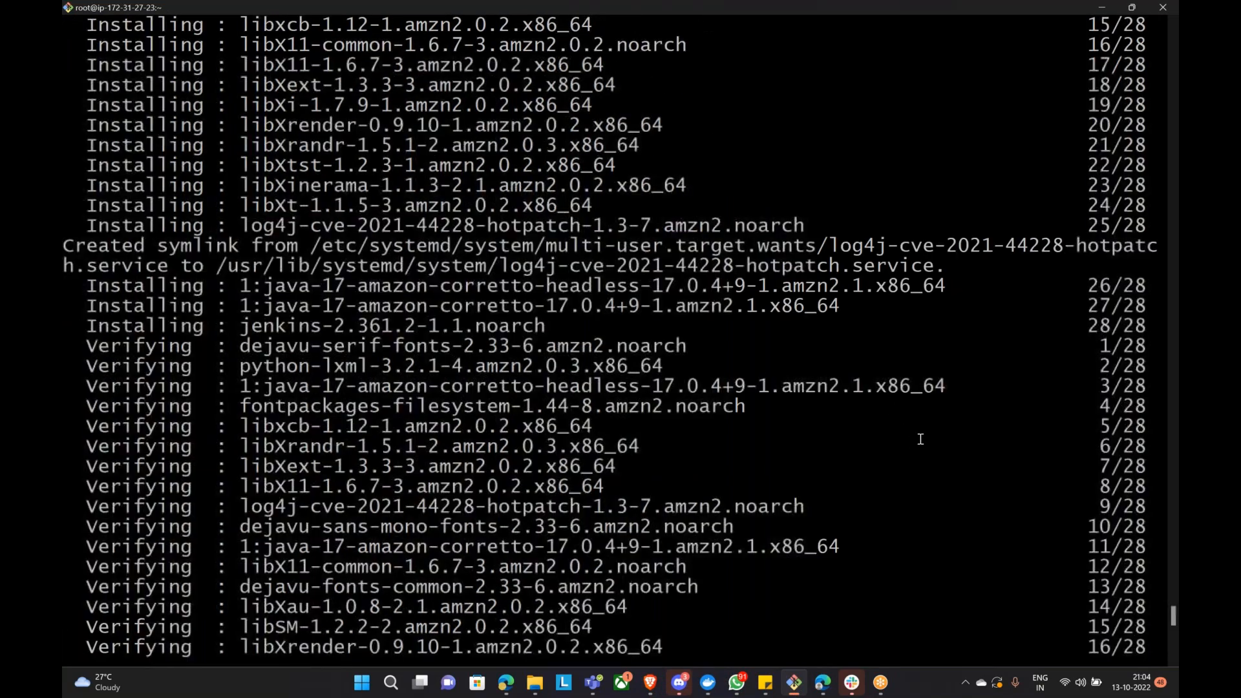
{"action": "scroll", "coordinate": [920, 414], "scroll_direction": "down", "scroll_amount": 16}
{"action": "type", "text": "gi"}
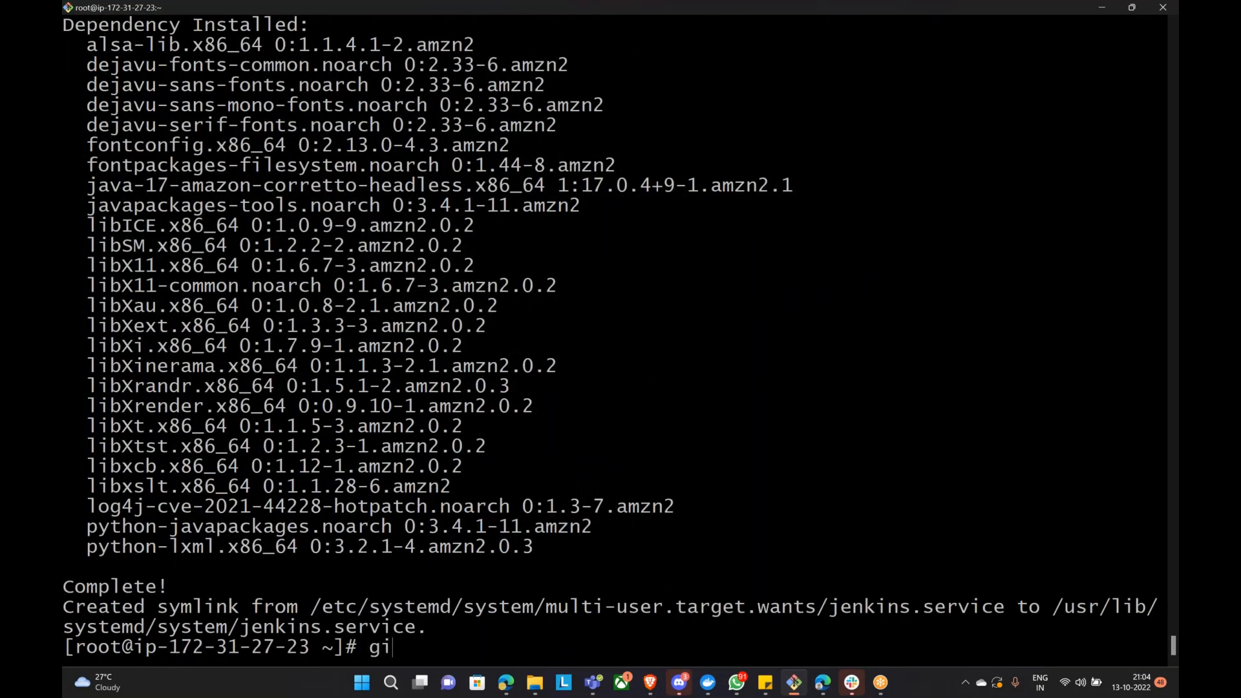
{"action": "key", "text": "BackSpace"}
{"action": "key", "text": "BackSpace"}
{"action": "type", "text": "history"}
{"action": "key", "text": "Return"}
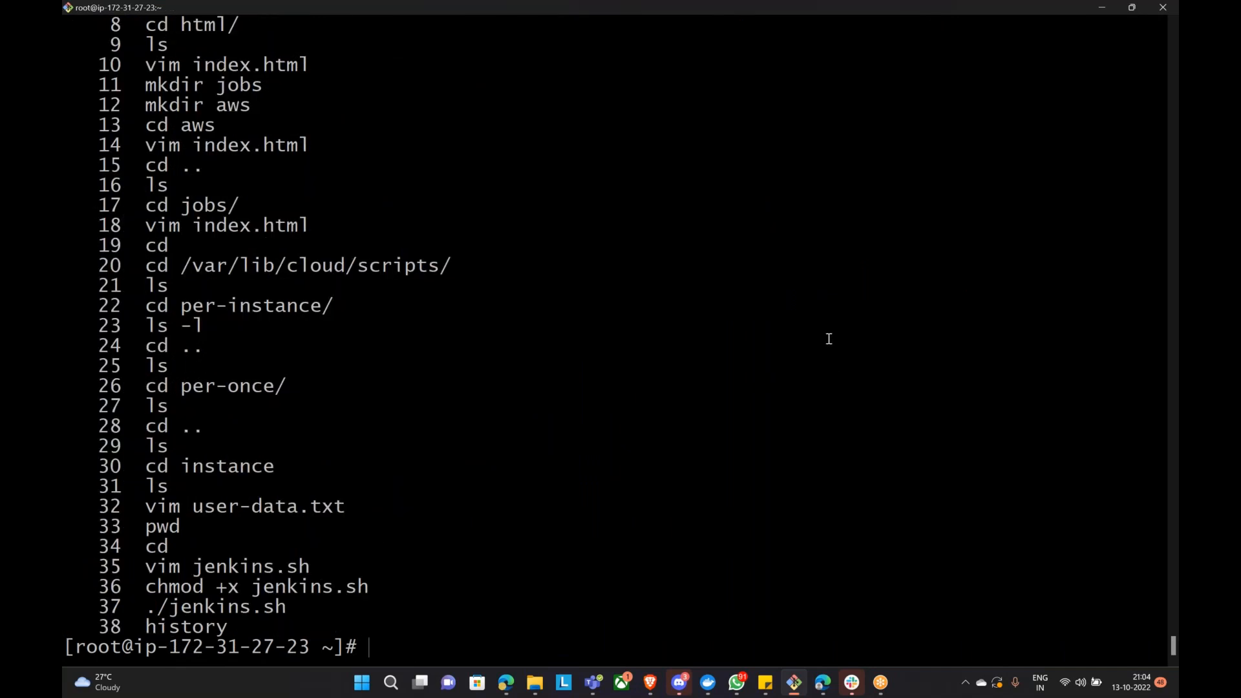
Step: Scroll through the 38-command history ending with vim jenkins.sh, chmod +x jenkins.sh and ./jenkins.sh
{"action": "scroll", "coordinate": [798, 420], "scroll_direction": "up", "scroll_amount": 4}
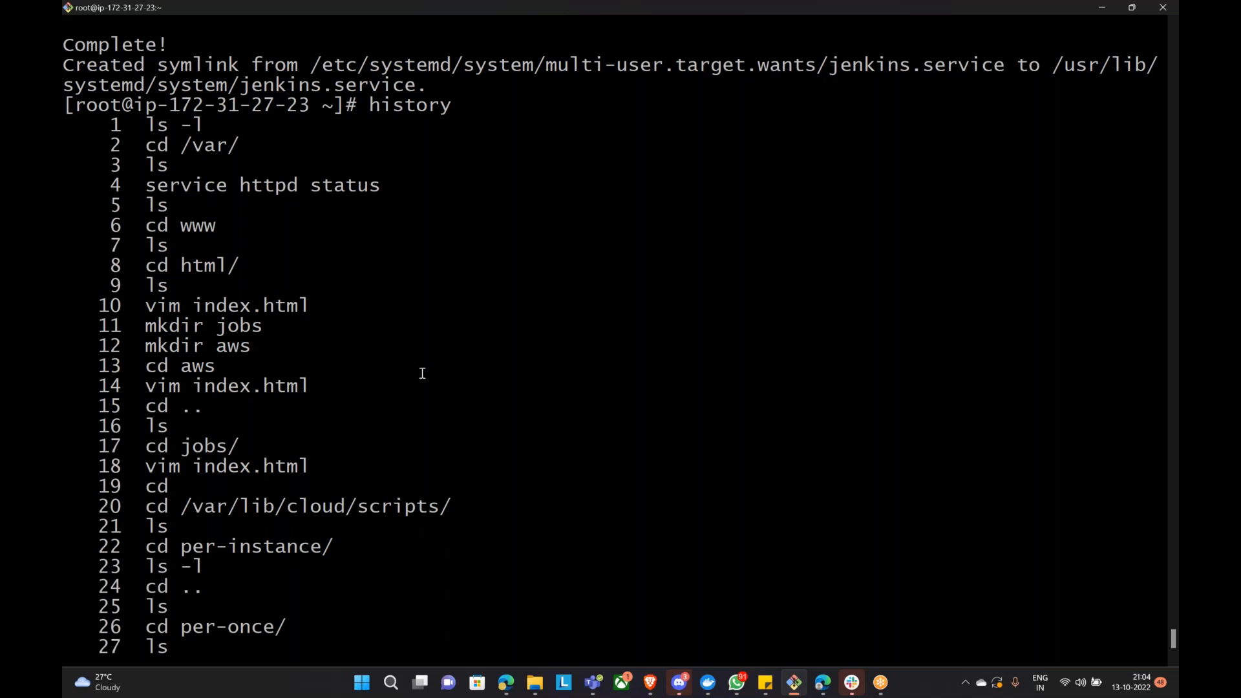
{"action": "scroll", "coordinate": [421, 368], "scroll_direction": "down", "scroll_amount": 3}
{"action": "scroll", "coordinate": [435, 385], "scroll_direction": "up", "scroll_amount": 3}
{"action": "scroll", "coordinate": [338, 403], "scroll_direction": "up", "scroll_amount": 2}
{"action": "left_click_drag", "start_coordinate": [66, 207], "coordinate": [357, 643]}
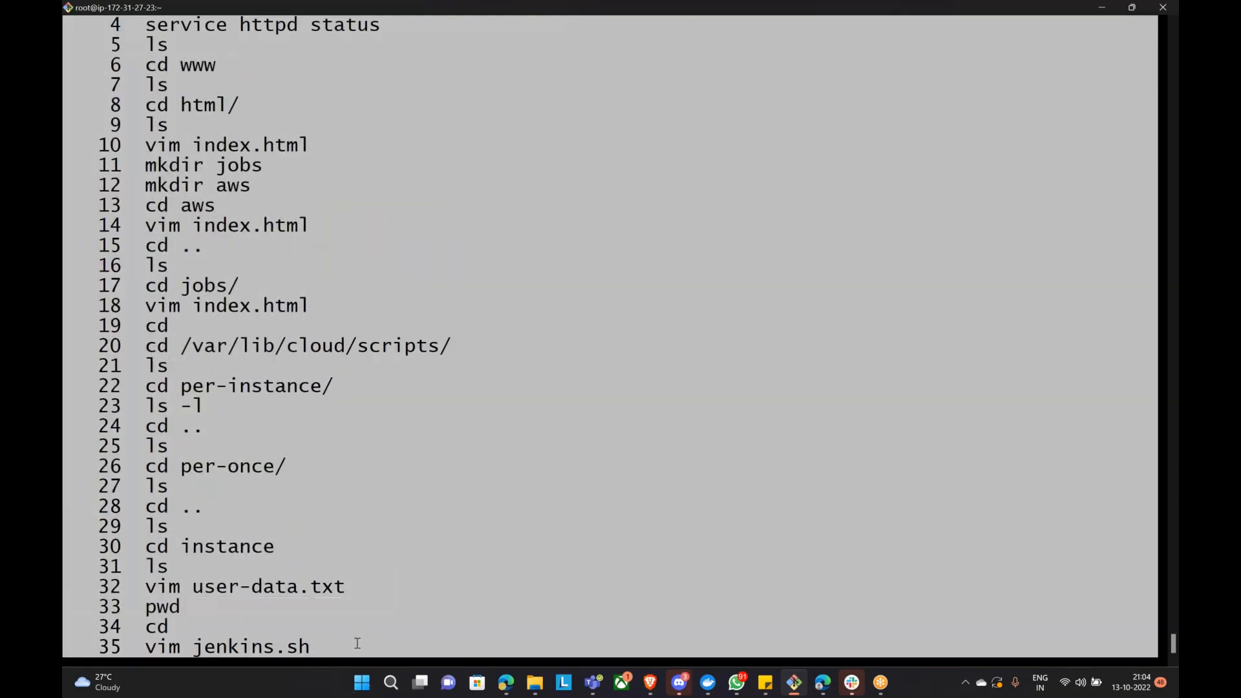
{"action": "scroll", "coordinate": [357, 614], "scroll_direction": "up", "scroll_amount": 3}
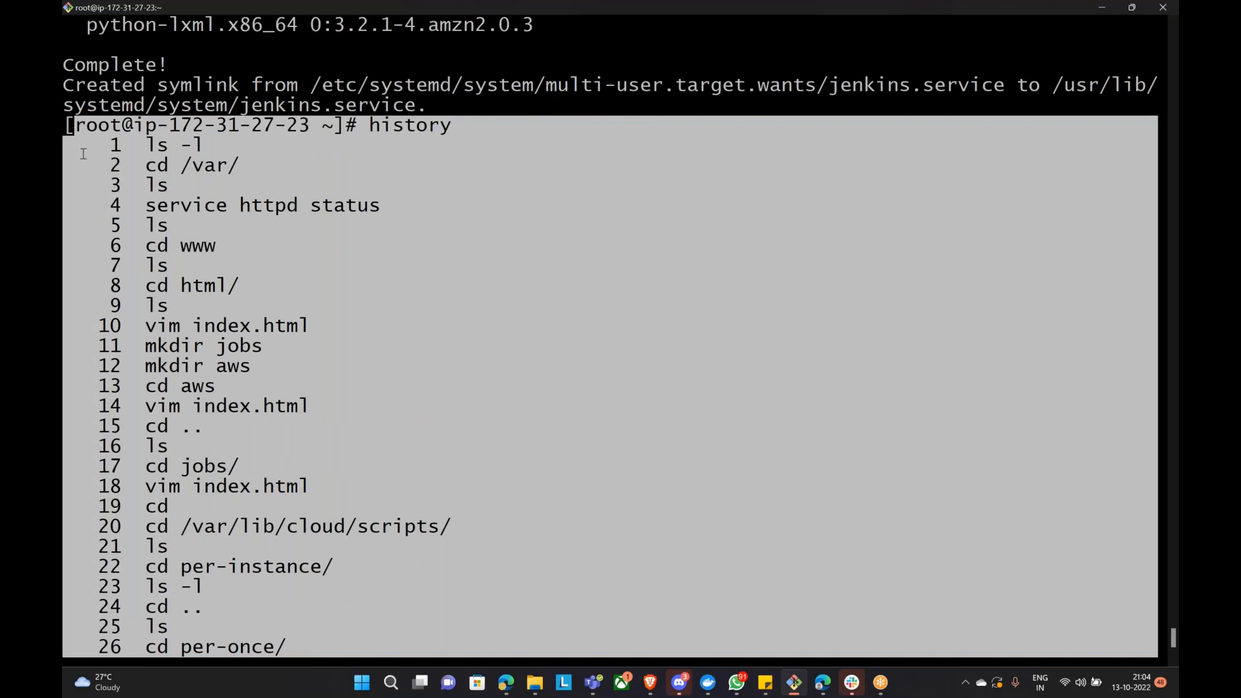
{"action": "left_click_drag", "start_coordinate": [68, 124], "coordinate": [399, 642]}
{"action": "left_click", "coordinate": [591, 298]}
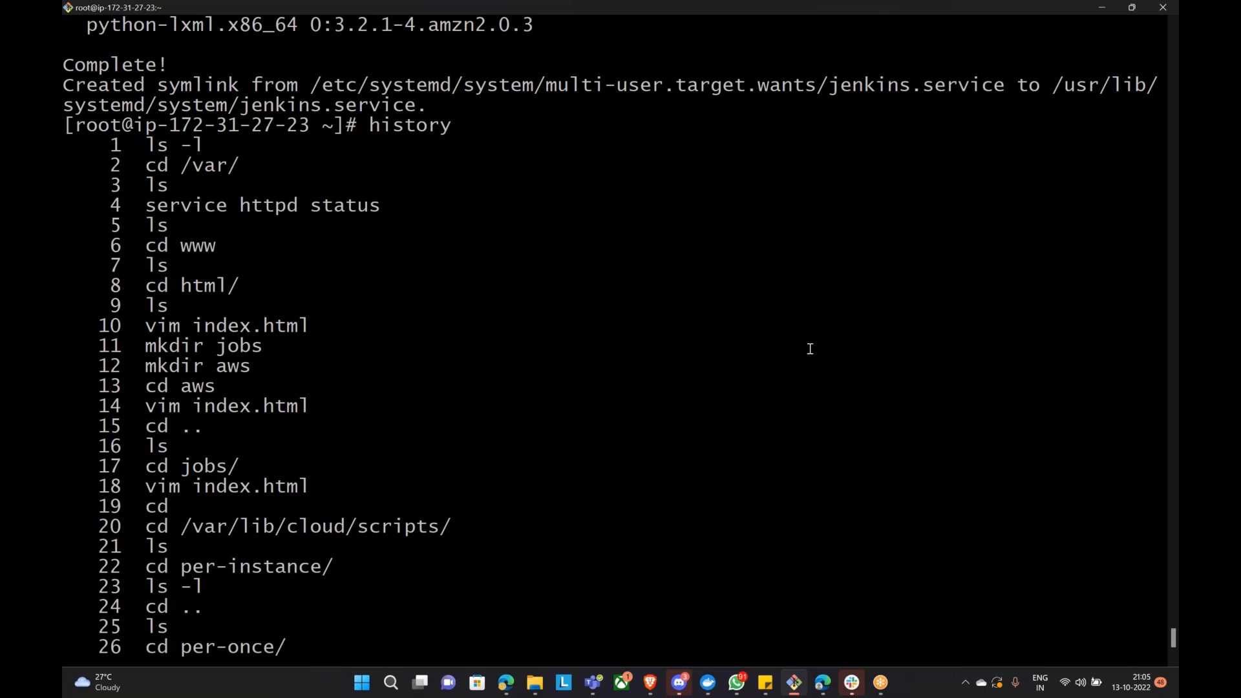
{"action": "scroll", "coordinate": [809, 348], "scroll_direction": "down", "scroll_amount": 4}
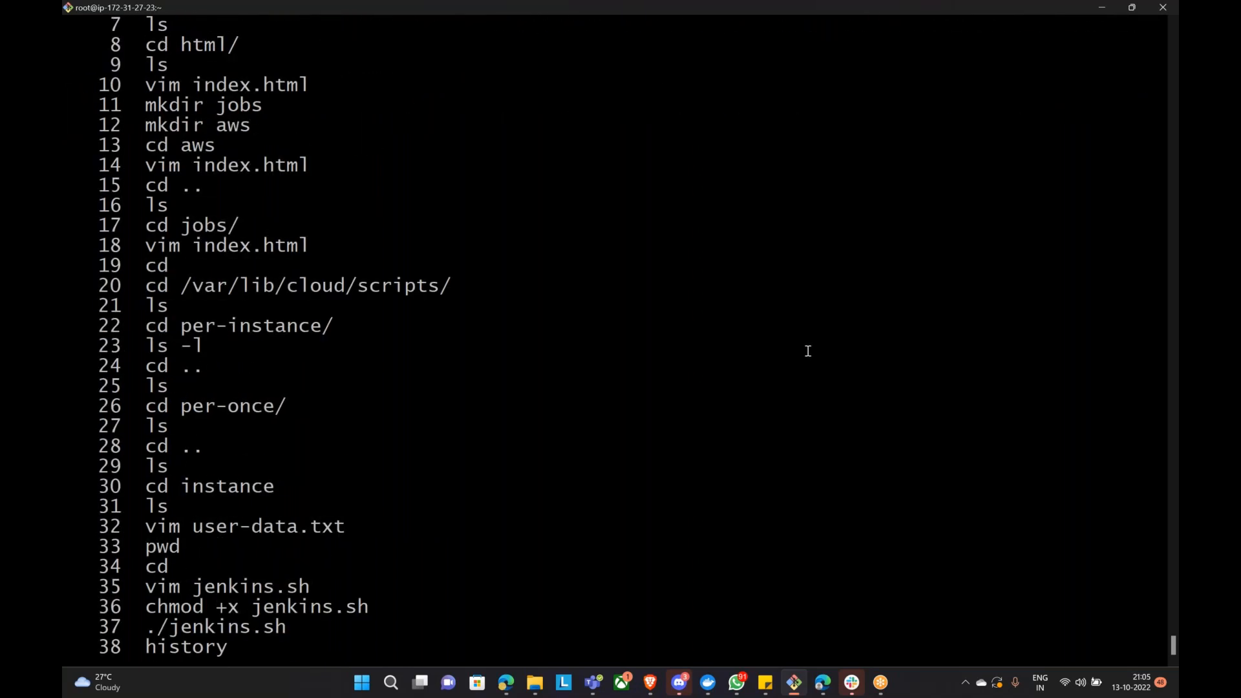
{"action": "scroll", "coordinate": [807, 352], "scroll_direction": "down", "scroll_amount": 1}
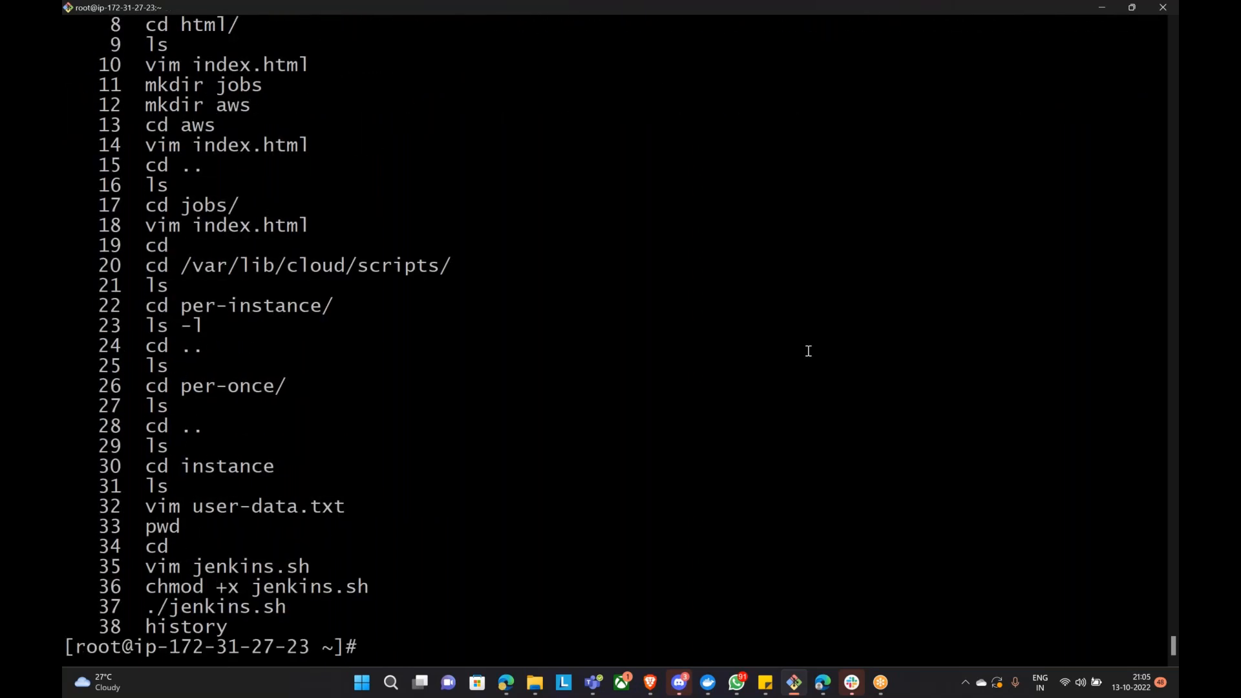
Step: Move into /var/www/html and list its aws, index.html and jobs entries
{"action": "type", "text": "cd /var/ww"}
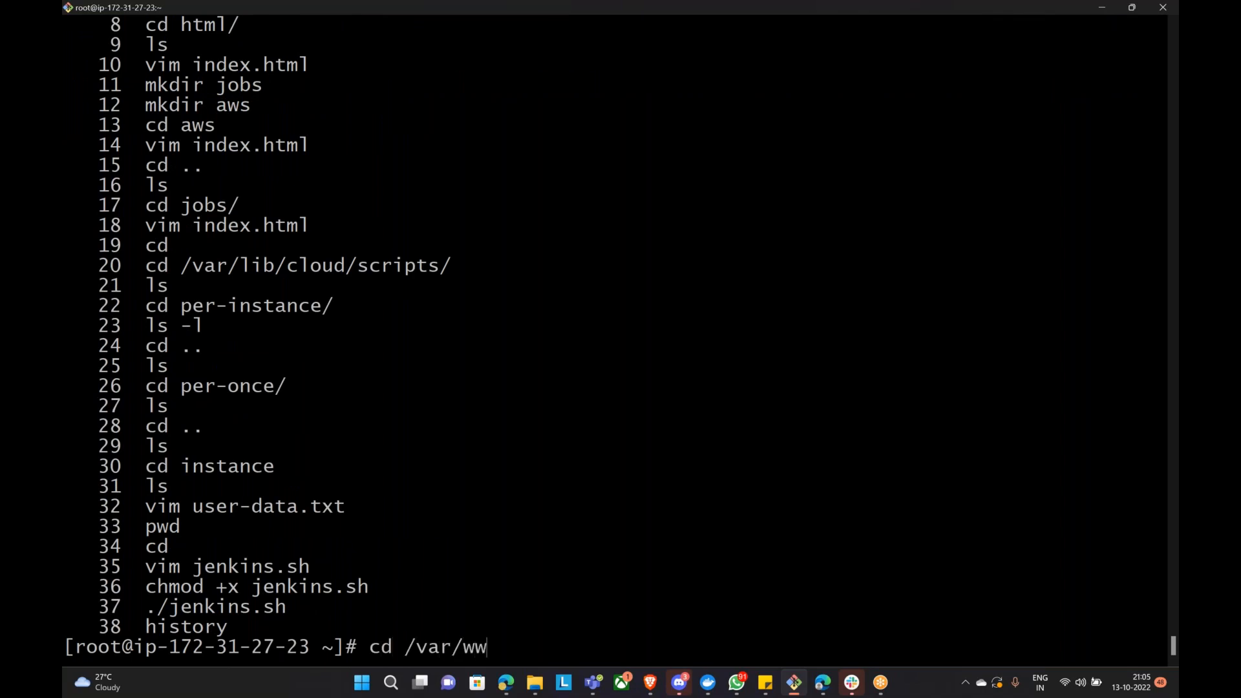
{"action": "type", "text": "w/html/"}
{"action": "key", "text": "Return"}
{"action": "type", "text": "ls"}
{"action": "key", "text": "Return"}
Step: Open index.html in vim and quit back to the shell with :q
{"action": "type", "text": "vim i"}
{"action": "key", "text": "Tab"}
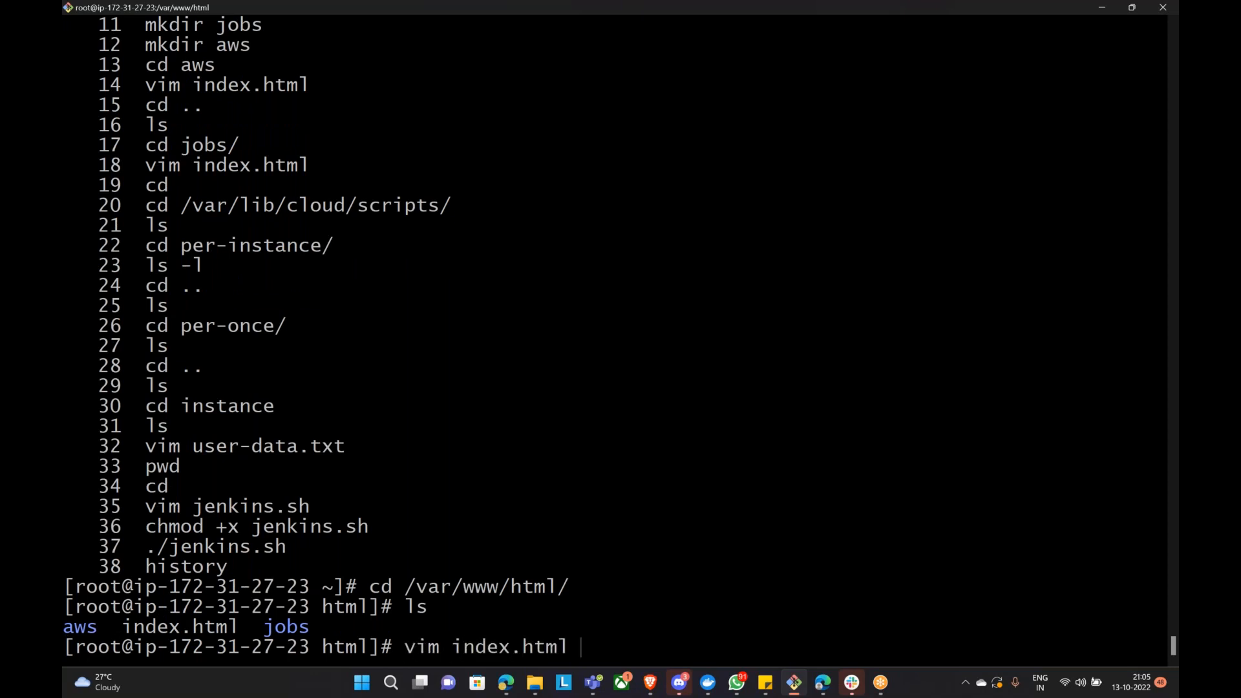
{"action": "key", "text": "Return"}
{"action": "type", "text": ":q"}
{"action": "key", "text": "Return"}
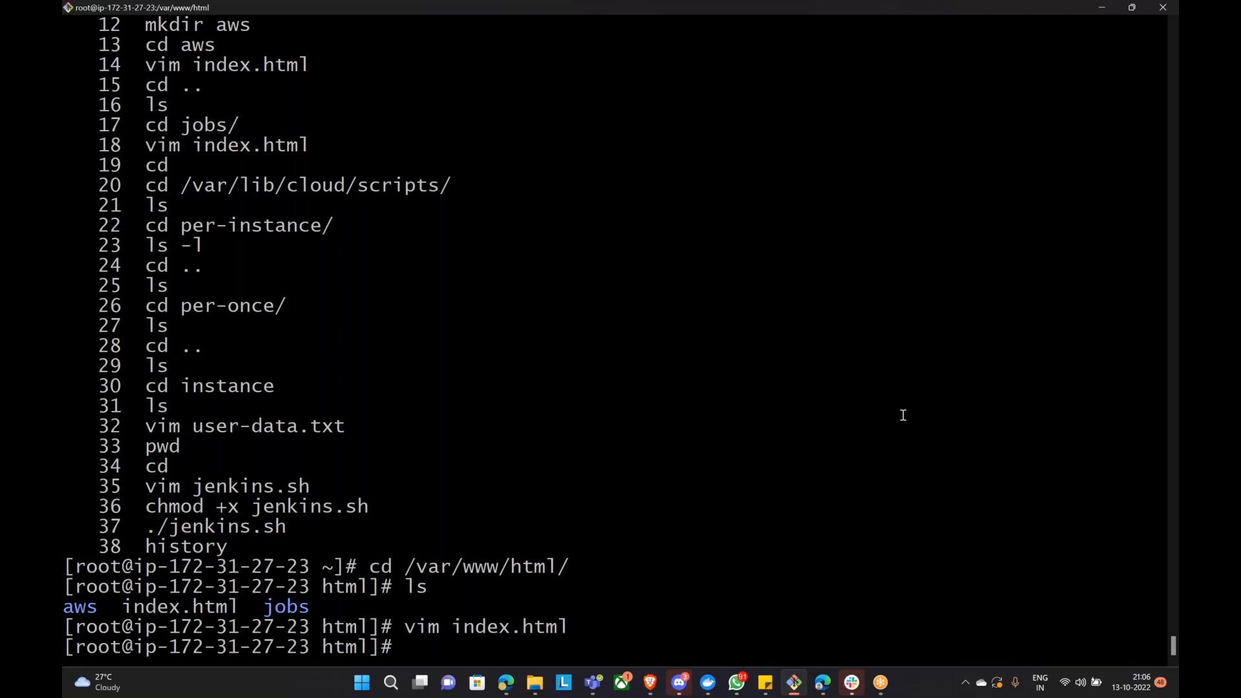
Step: Select the terminal's history output of setup commands for copying, then switch to WhatsApp
{"action": "scroll", "coordinate": [288, 326], "scroll_direction": "up", "scroll_amount": 4}
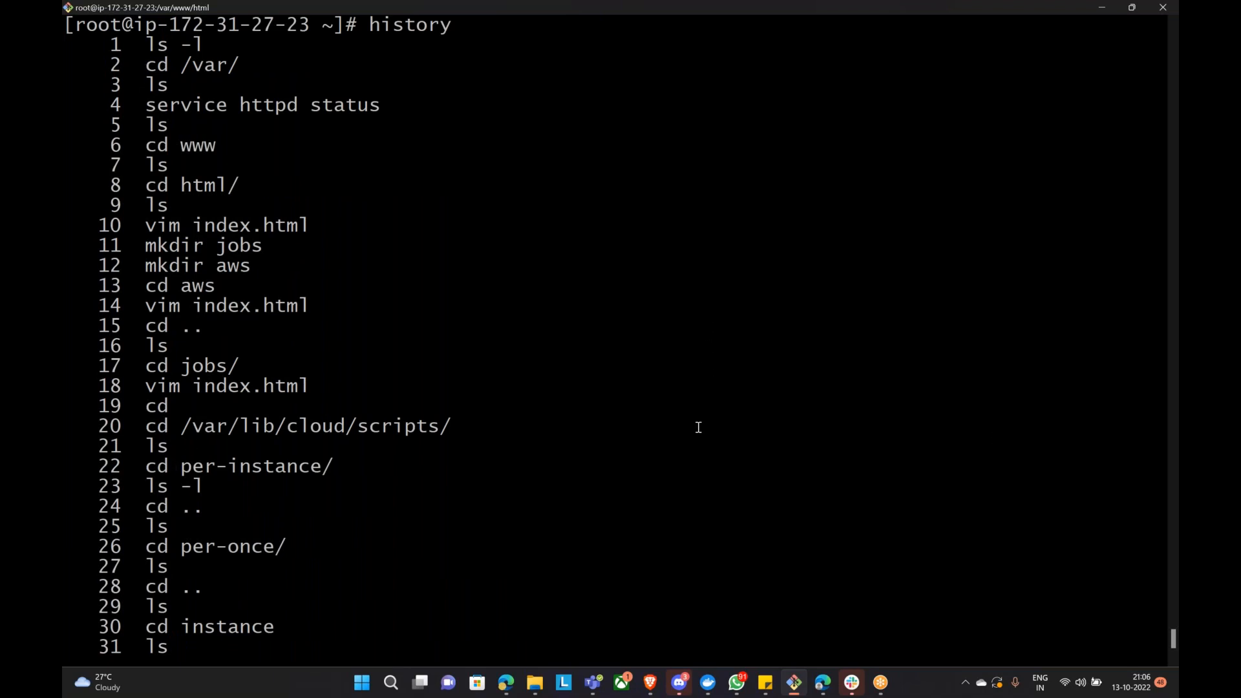
{"action": "scroll", "coordinate": [702, 424], "scroll_direction": "down", "scroll_amount": 4}
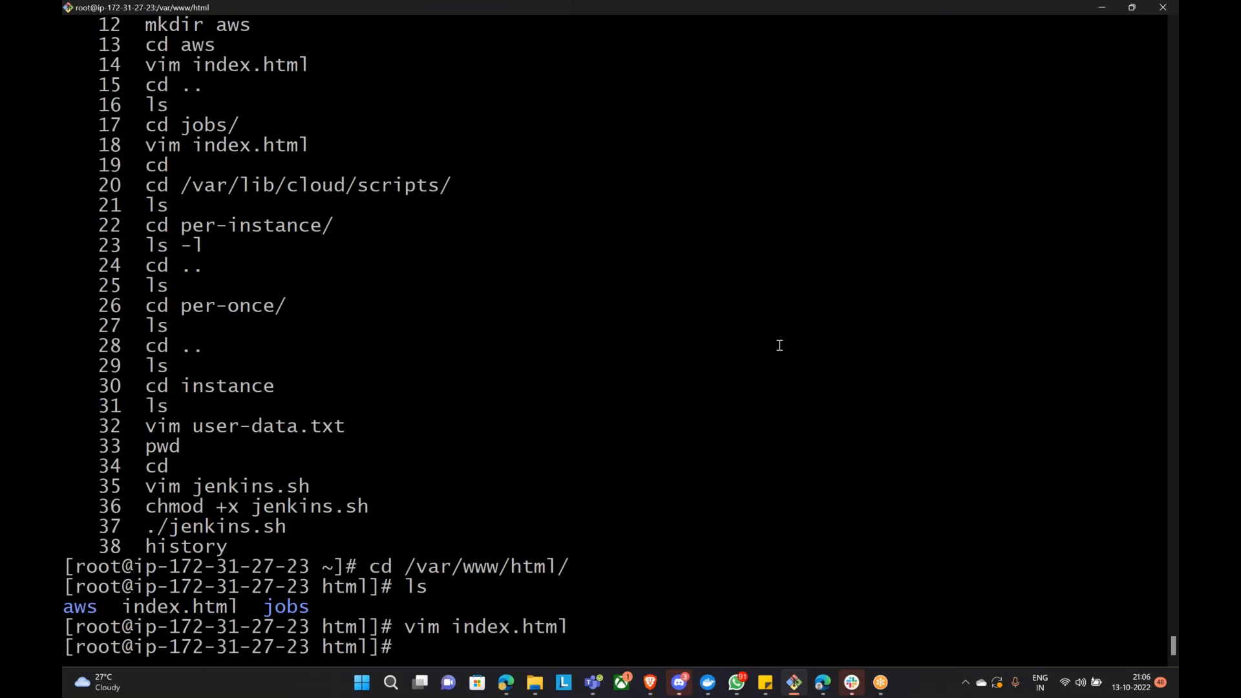
{"action": "left_click", "coordinate": [651, 683]}
{"action": "left_click", "coordinate": [517, 638]}
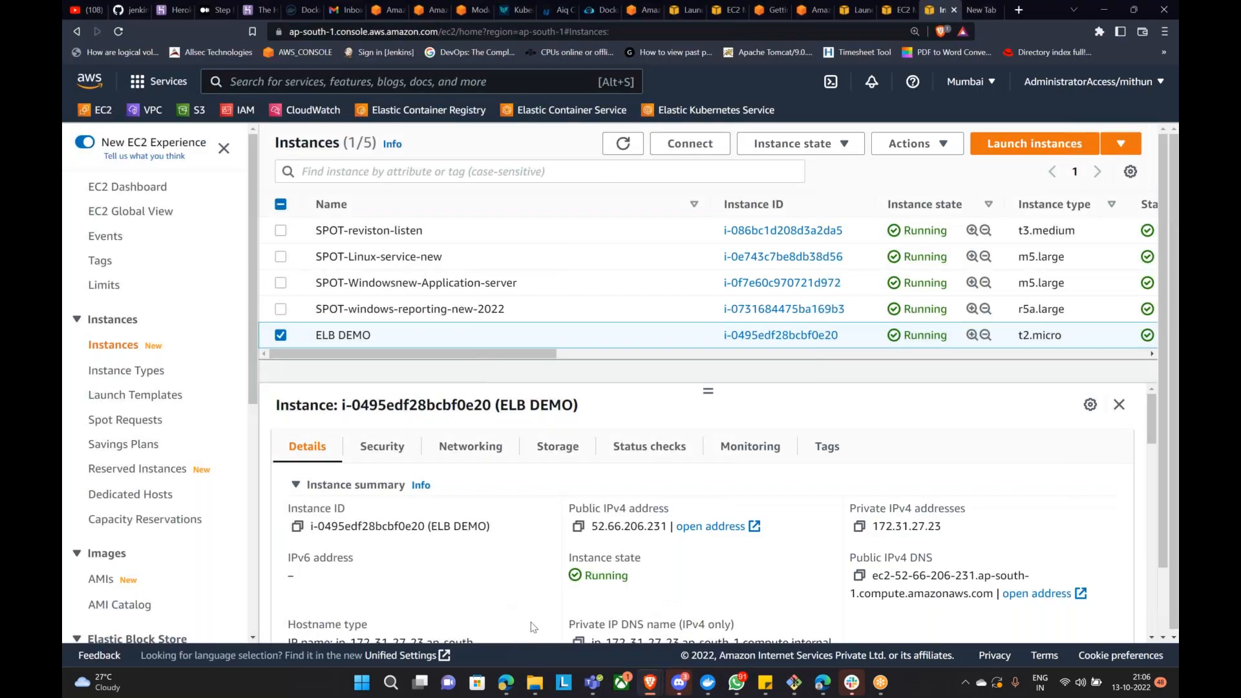
{"action": "left_click", "coordinate": [795, 685]}
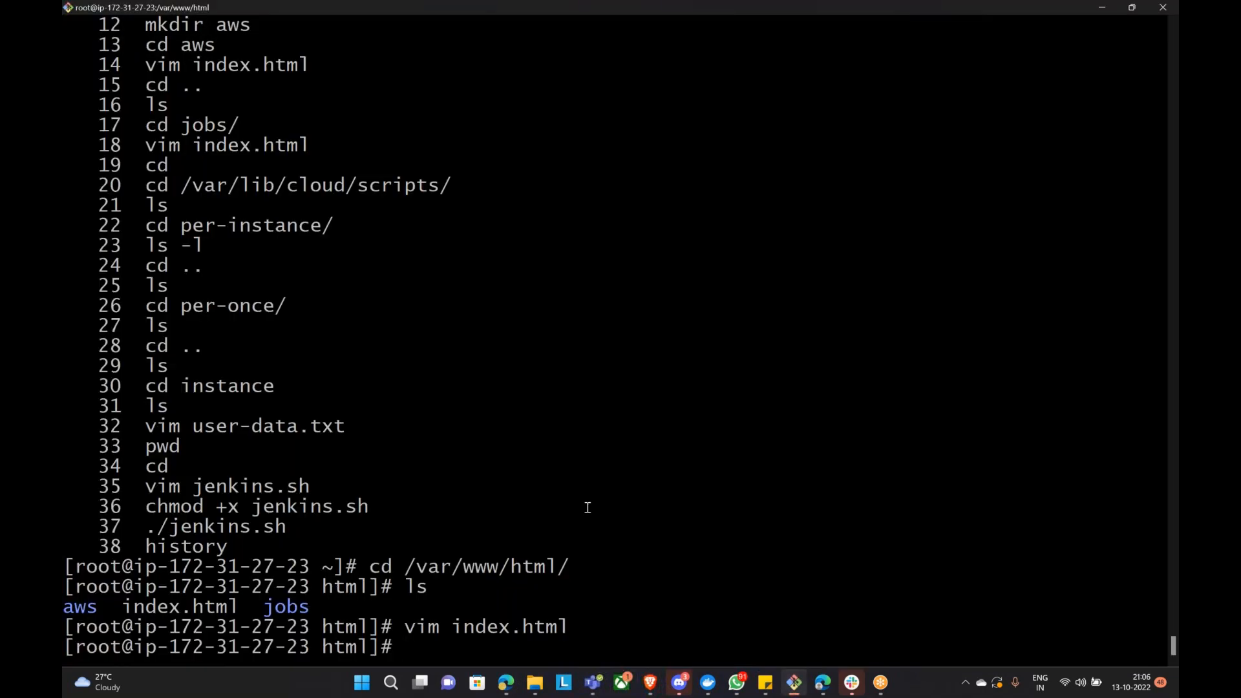
{"action": "scroll", "coordinate": [588, 507], "scroll_direction": "up", "scroll_amount": 4}
{"action": "scroll", "coordinate": [595, 515], "scroll_direction": "up", "scroll_amount": 4}
{"action": "left_click_drag", "start_coordinate": [75, 264], "coordinate": [366, 544]}
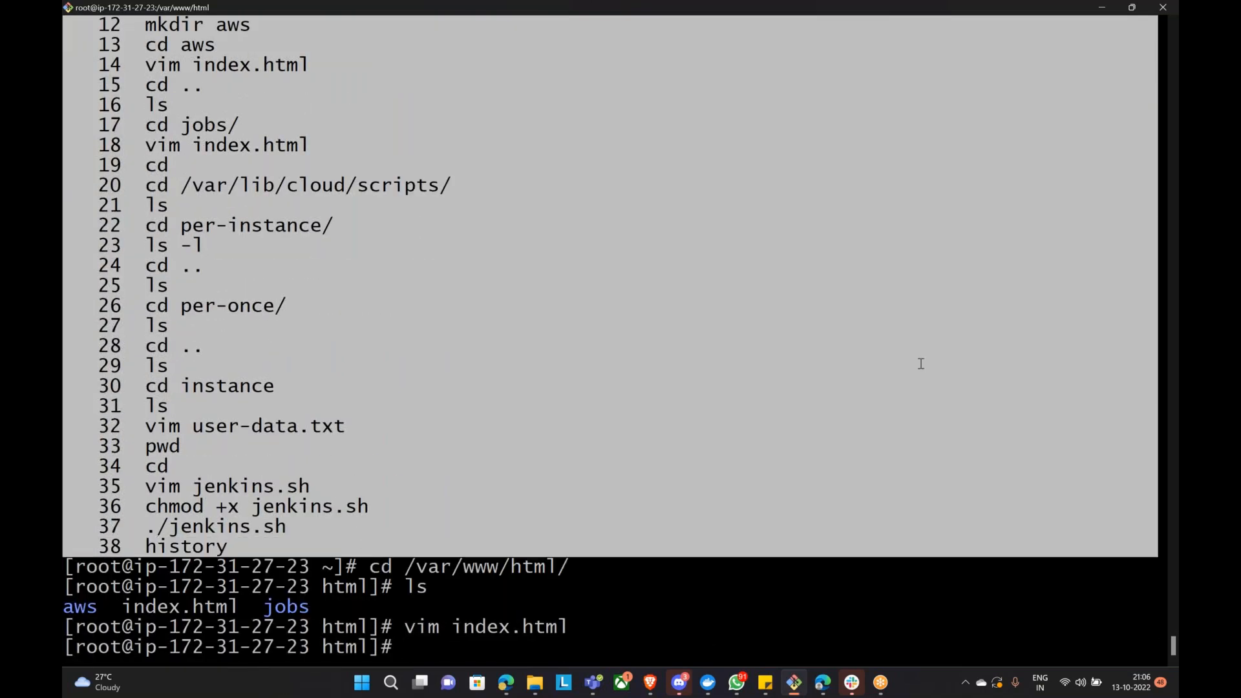
{"action": "left_click", "coordinate": [743, 686]}
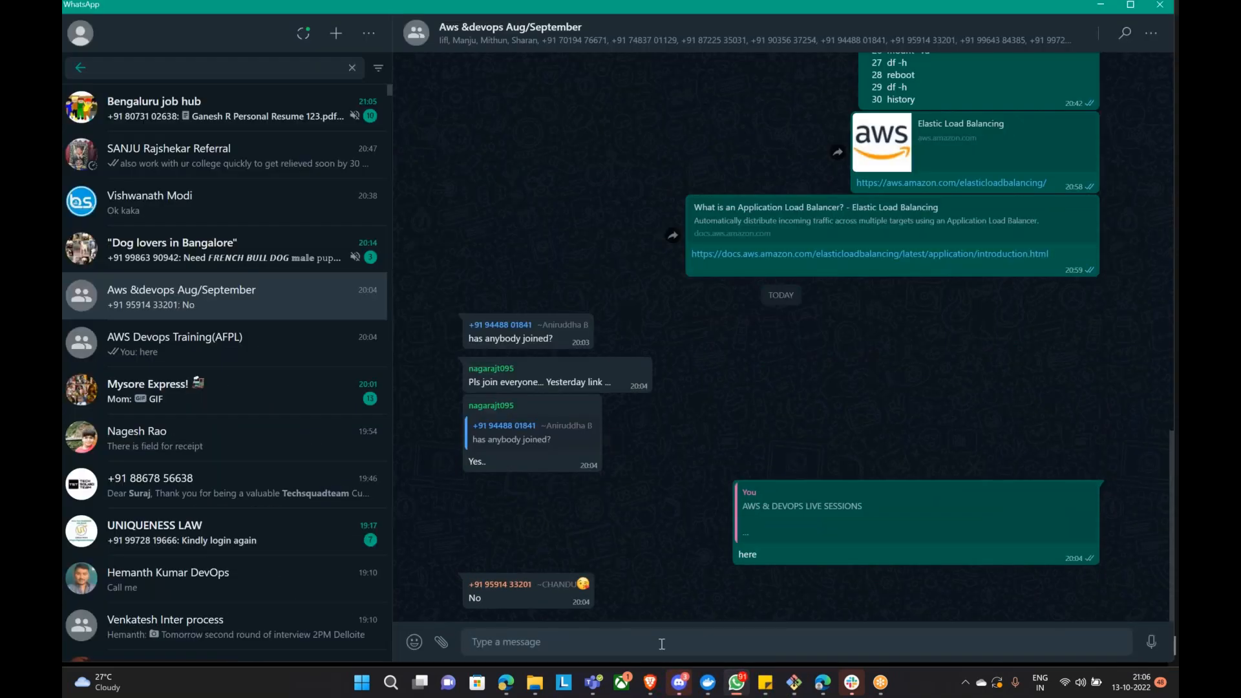
Step: Paste and send the 38-command shell history in the Aws &devops Aug/September group
{"action": "left_click", "coordinate": [661, 644]}
{"action": "type", "text": "[root@ip-172-31-27-23 ~]# history 1 ls -l 2 cd /var/ 3 ls 4 service httpd status 5 ls 6 cd www 7 ls 8 cd html/ 9 ls 10 vim index.html 11 mkdir jobs 12 mkdir aws 13 cd aws 14 vim index.html 15 cd .. 16 ls 17 cd jobs/ 18 vim index.html 19 cd 20 cd /var/lib/cloud/scripts/ 21 ls 22 cd per-instance/ 23 ls -l 24 cd .. 25 ls 26 cd per-once/ 27 ls 28 cd .. 29 ls 30 cd instance 31 ls 32 vim user-data.txt 33 pwd 34 cd 35 vim jenkins.sh 36 chmod +x jenkins.sh 37 ./jenkins.sh 38 history"}
{"action": "key", "text": "Return"}
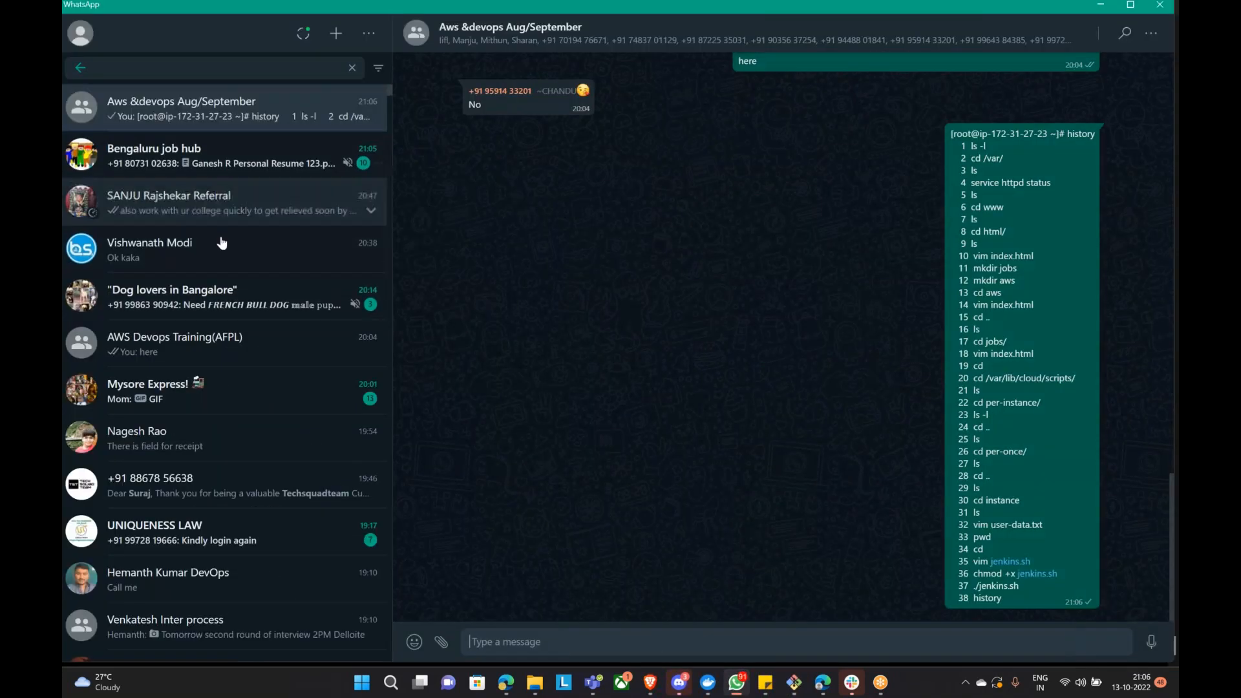
Step: Post the same command history in the AWS Devops Training(AFPL) group and return to the Google Doc
{"action": "left_click", "coordinate": [253, 347]}
{"action": "left_click", "coordinate": [614, 634]}
{"action": "key", "text": "ctrl+v"}
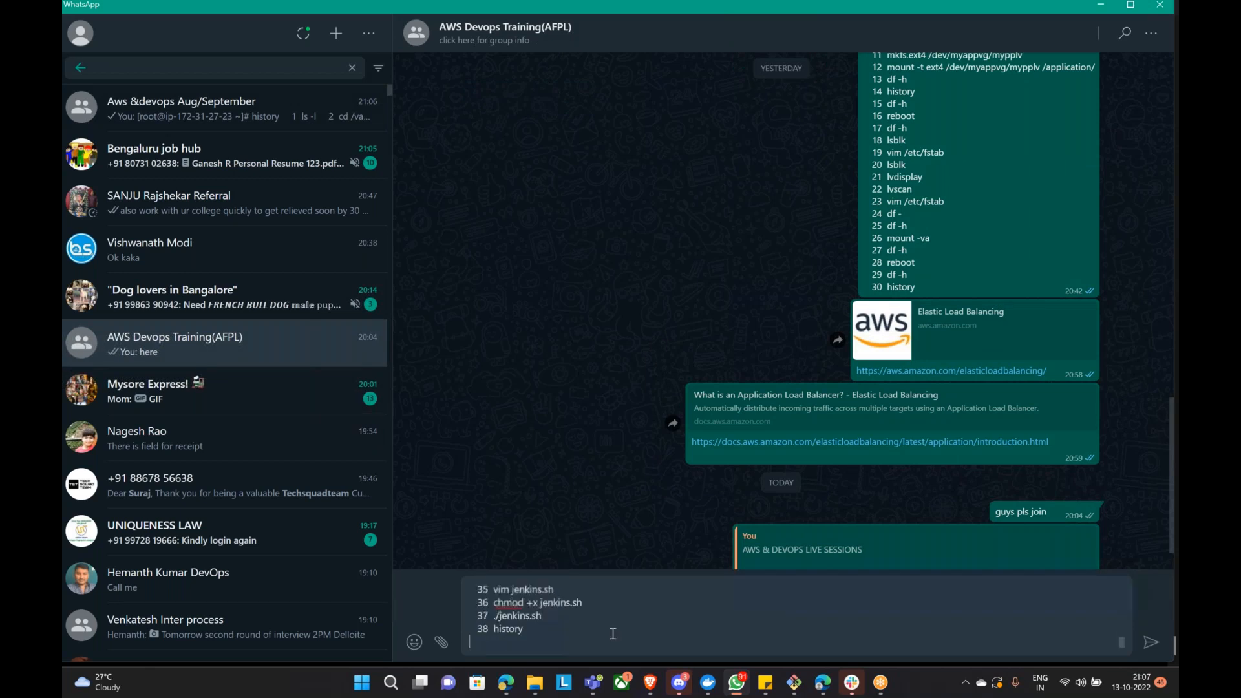
{"action": "key", "text": "Return"}
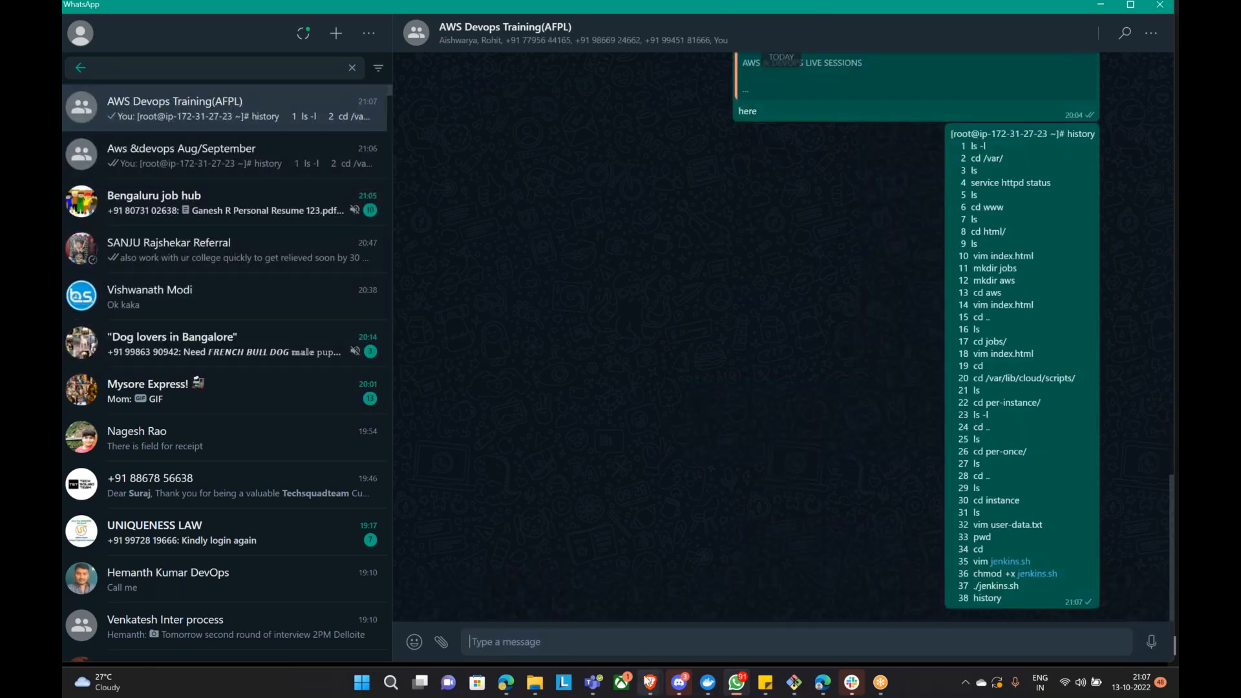
{"action": "left_click", "coordinate": [506, 681]}
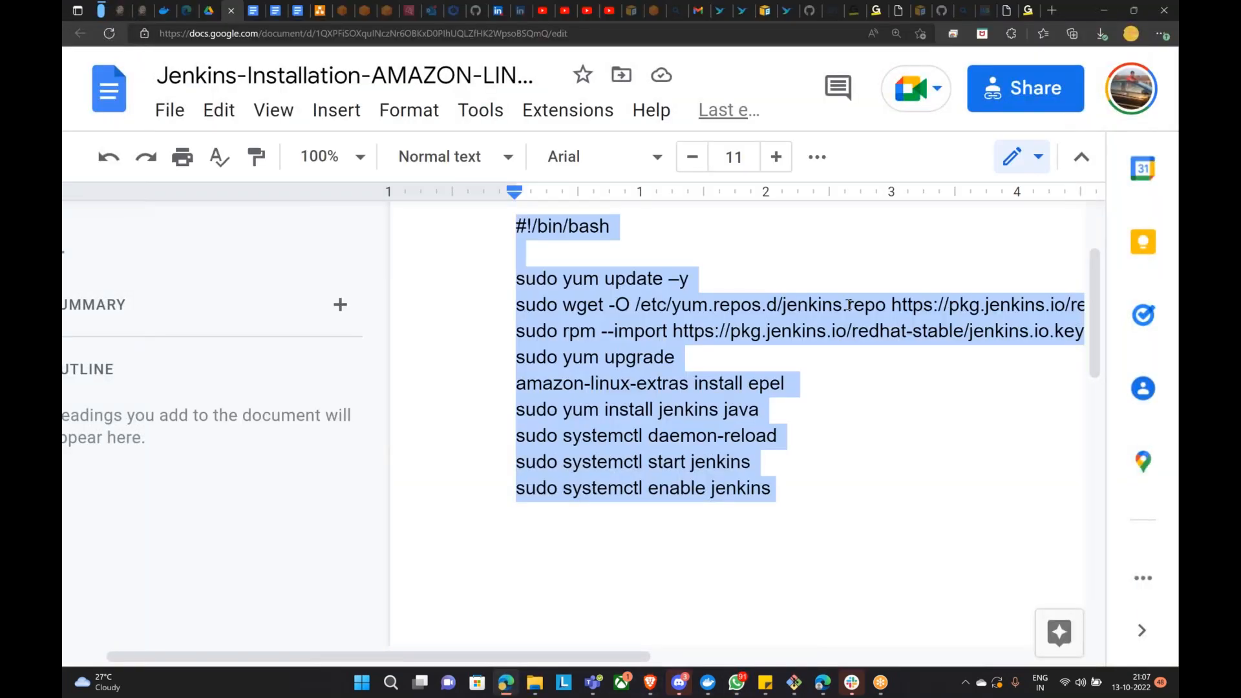
Step: Copy the viewer link of the Jenkins-Installation-AMAZON-LINUX2 doc from its Share settings
{"action": "scroll", "coordinate": [872, 300], "scroll_direction": "up", "scroll_amount": 3}
{"action": "left_click", "coordinate": [1011, 102]}
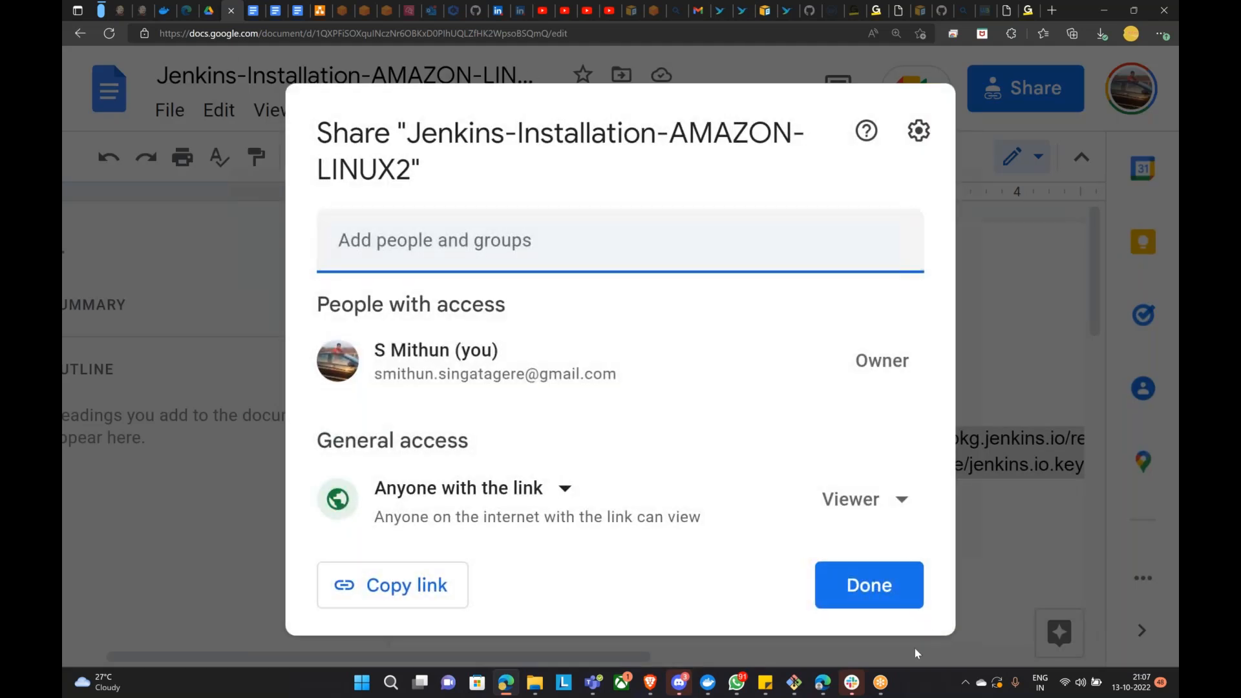
{"action": "left_click", "coordinate": [395, 584]}
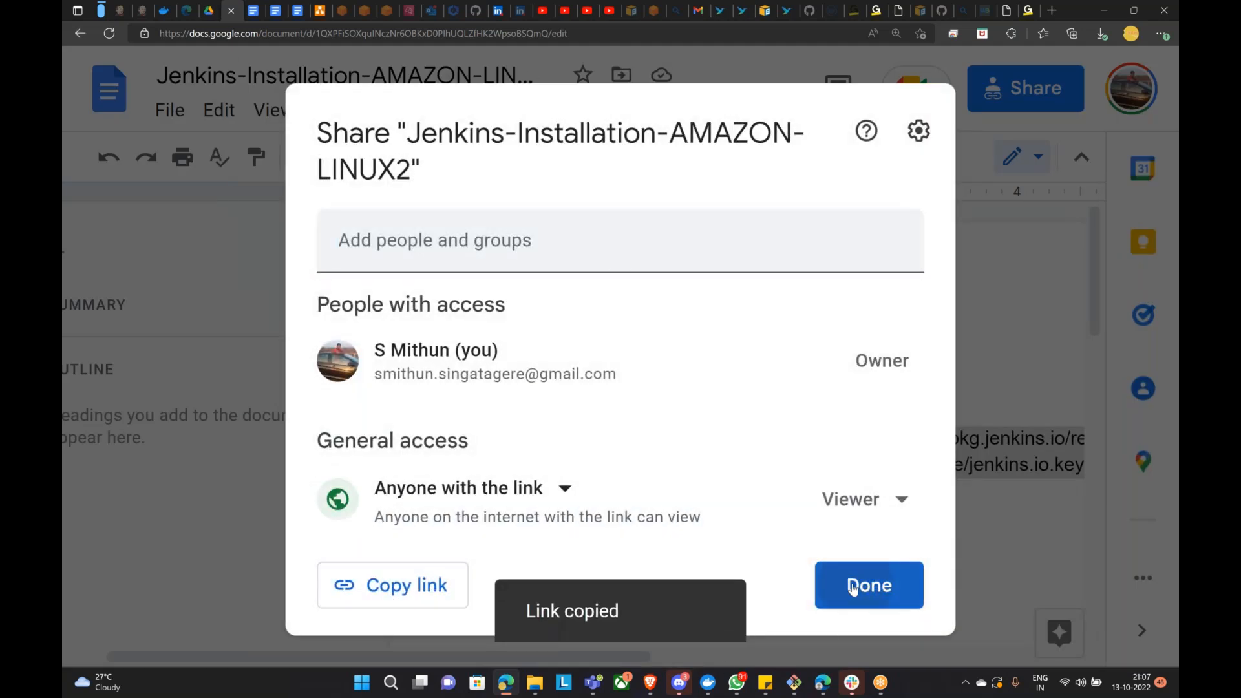
{"action": "left_click", "coordinate": [853, 585]}
{"action": "left_click", "coordinate": [736, 683]}
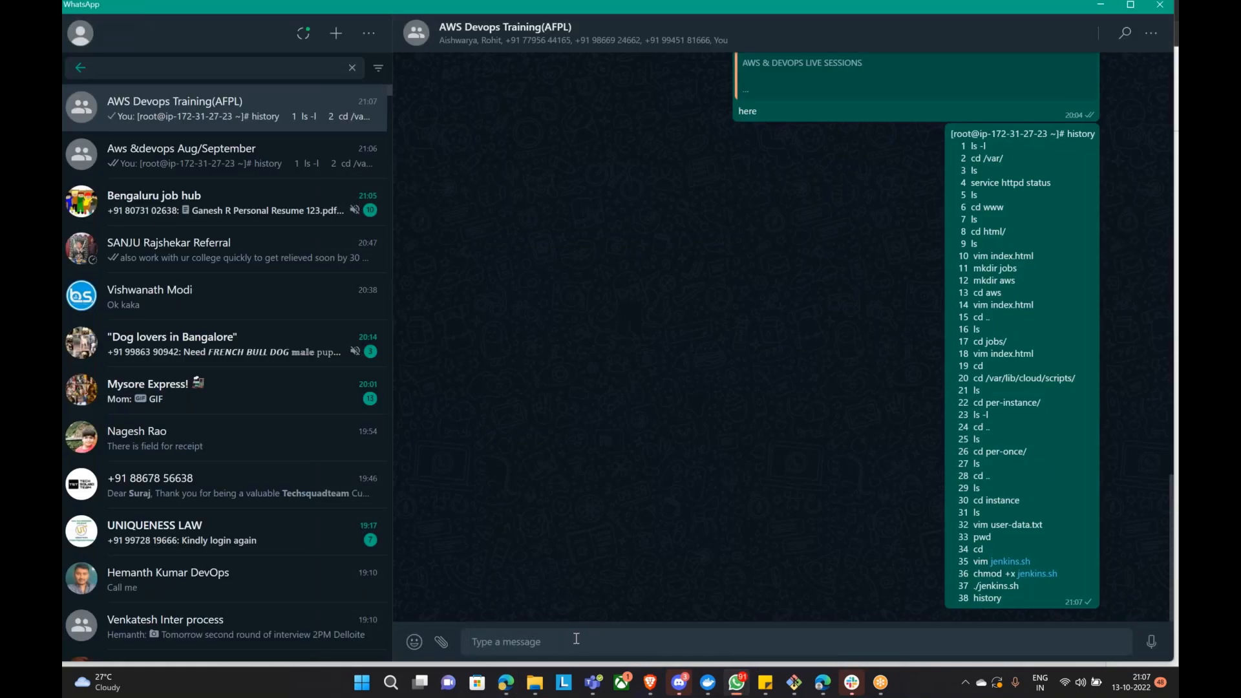
Step: Post the Jenkins-Installation doc link in the AFPL and Aws &devops Aug/September groups, then return to the doc
{"action": "key", "text": "ctrl+v"}
{"action": "key", "text": "Return"}
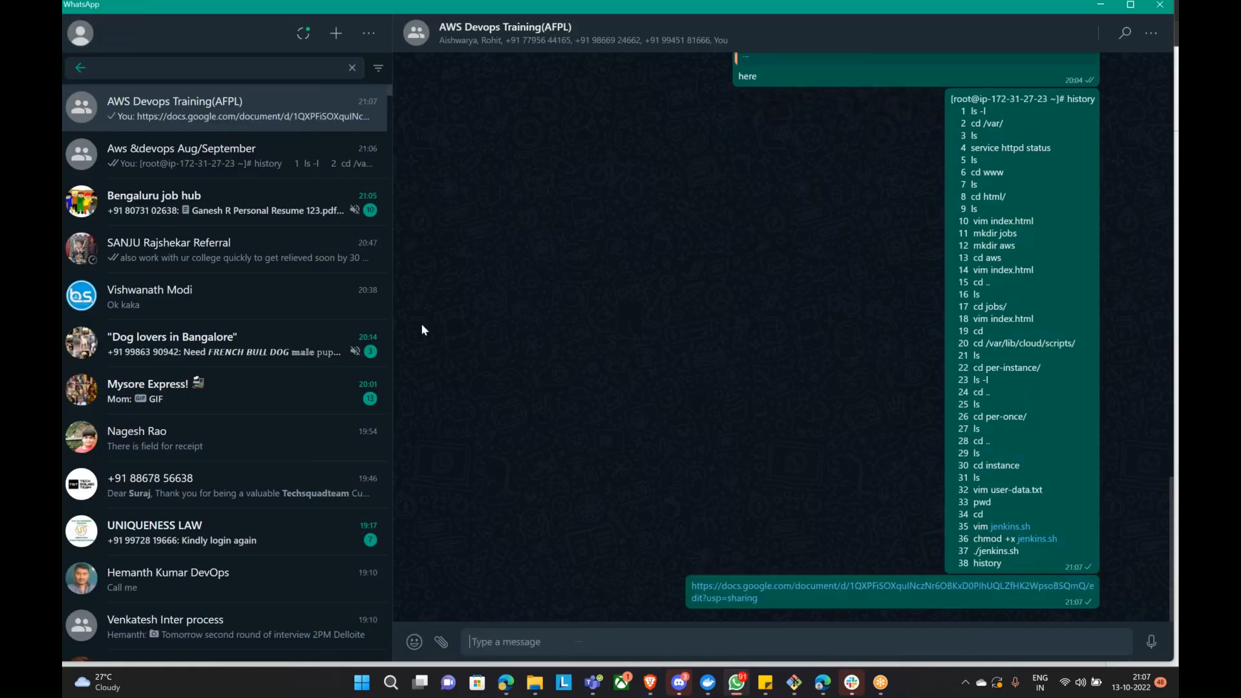
{"action": "left_click", "coordinate": [239, 155]}
{"action": "key", "text": "ctrl+v"}
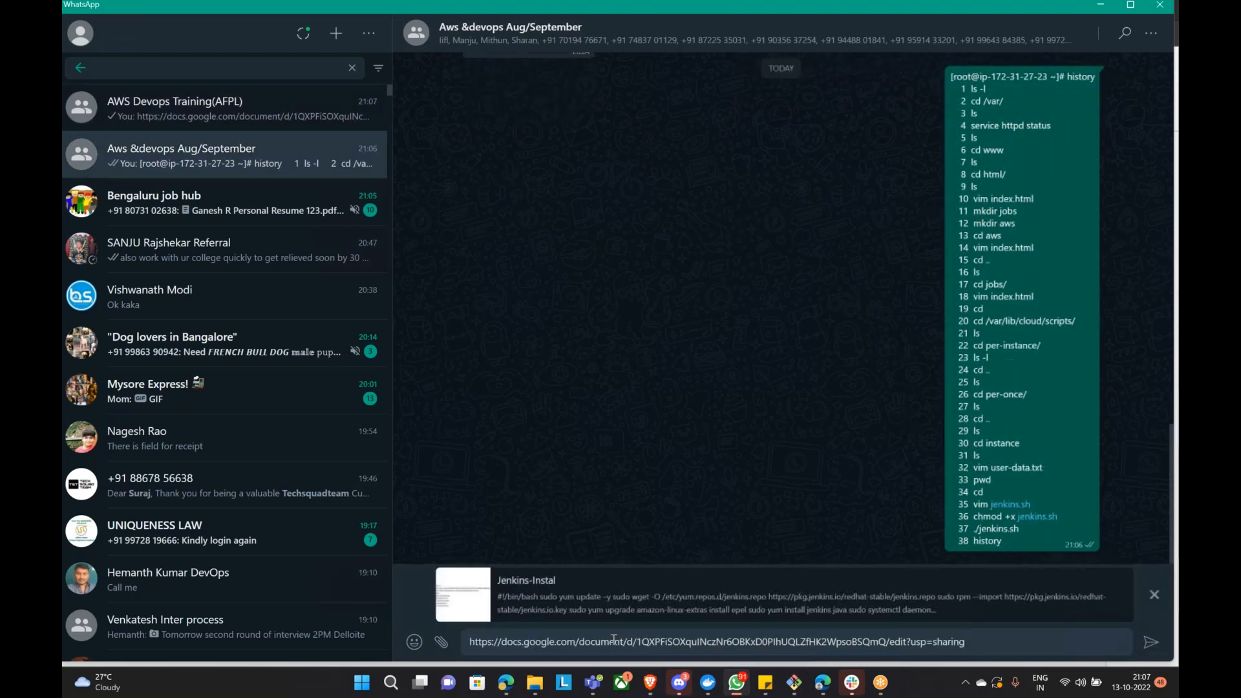
{"action": "key", "text": "Return"}
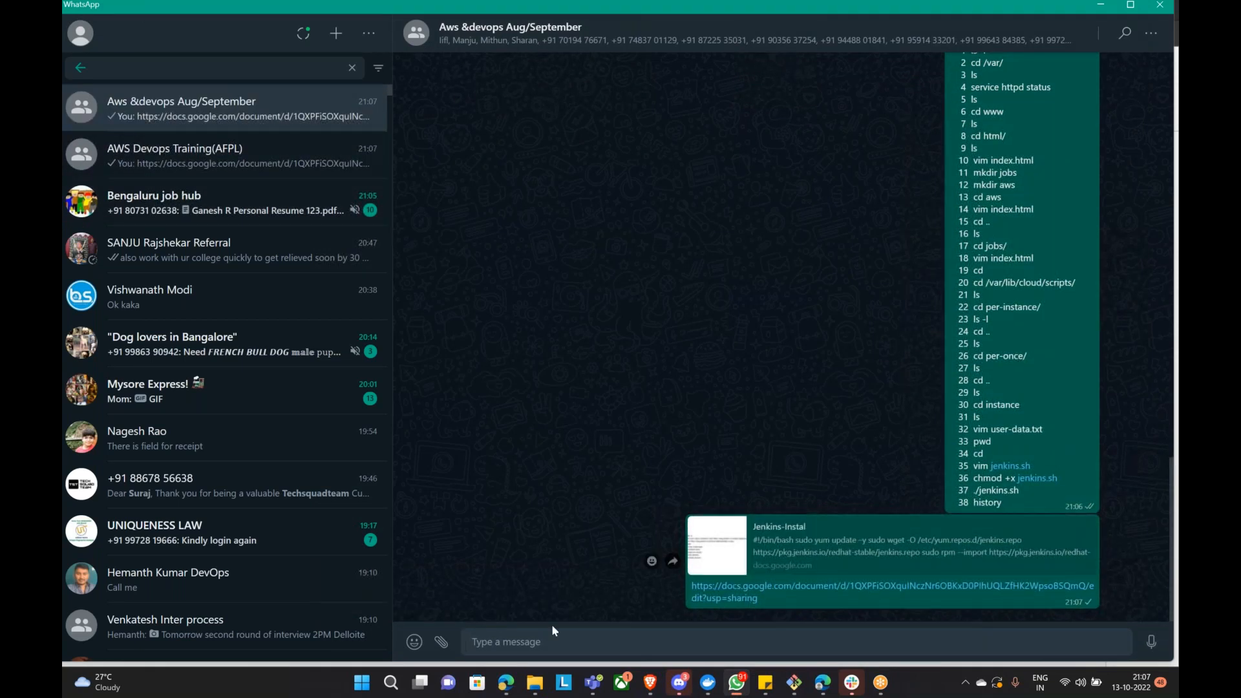
{"action": "left_click", "coordinate": [510, 683]}
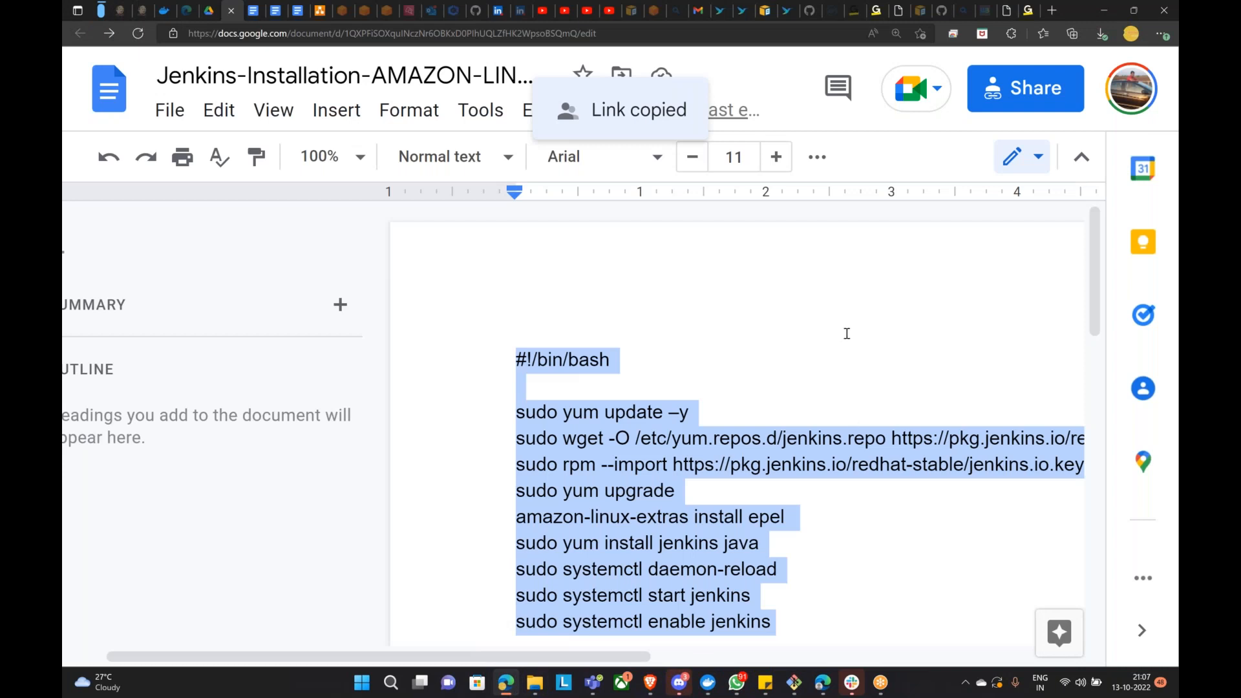
{"action": "left_click", "coordinate": [948, 581]}
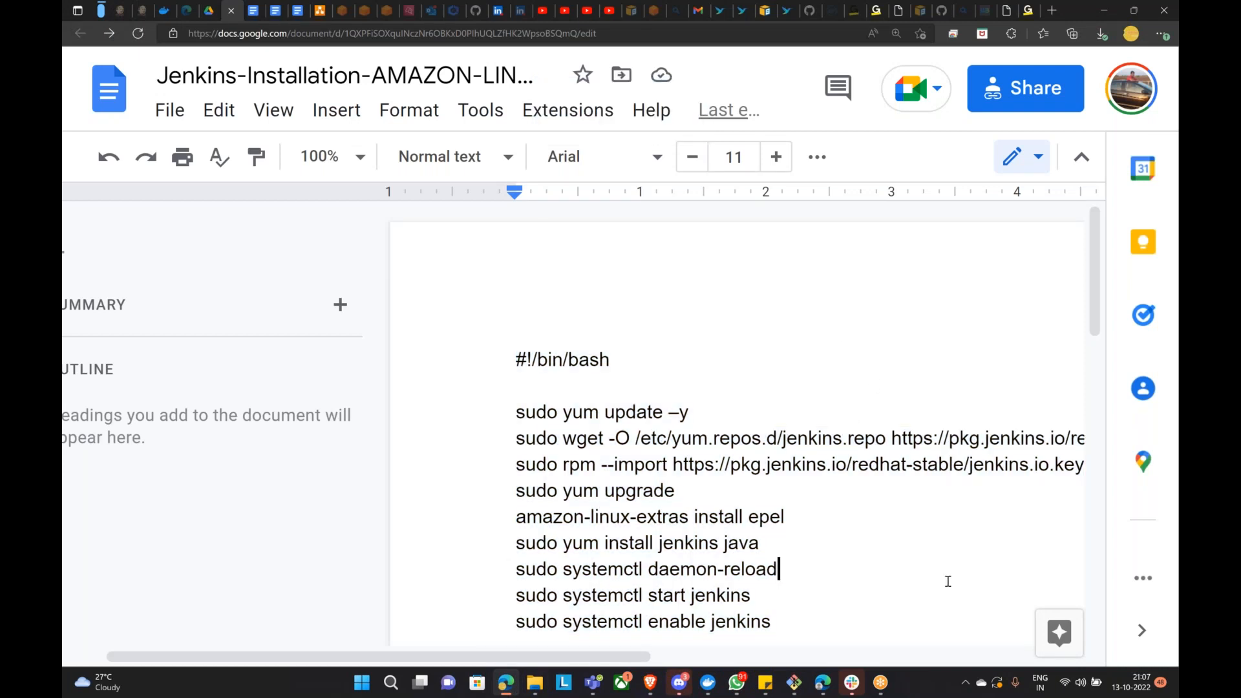